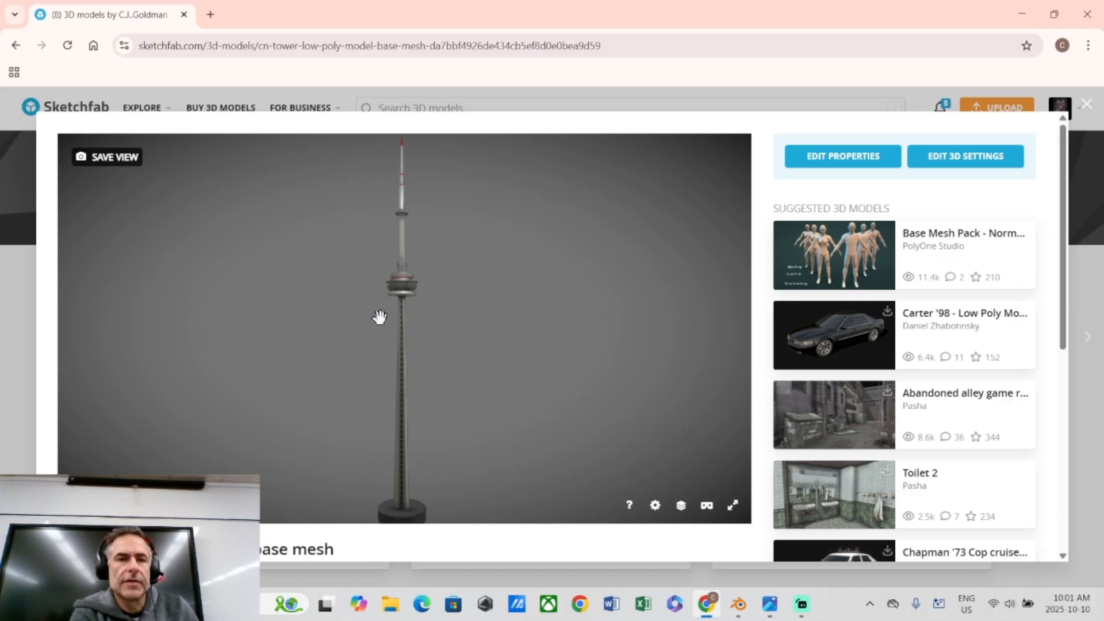
Show the CN Tower model in full screen and examine its overall shape from base to antenna tip.
{"action": "scroll", "coordinate": [380, 315], "scroll_direction": "up", "scroll_amount": 6}
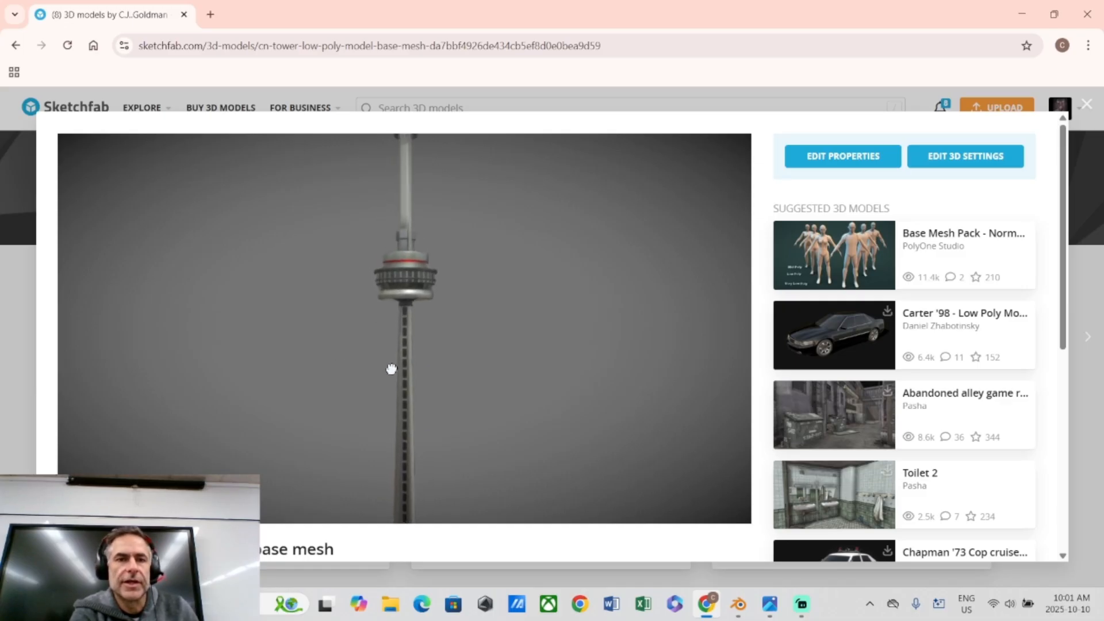
{"action": "scroll", "coordinate": [403, 368], "scroll_direction": "down", "scroll_amount": 3}
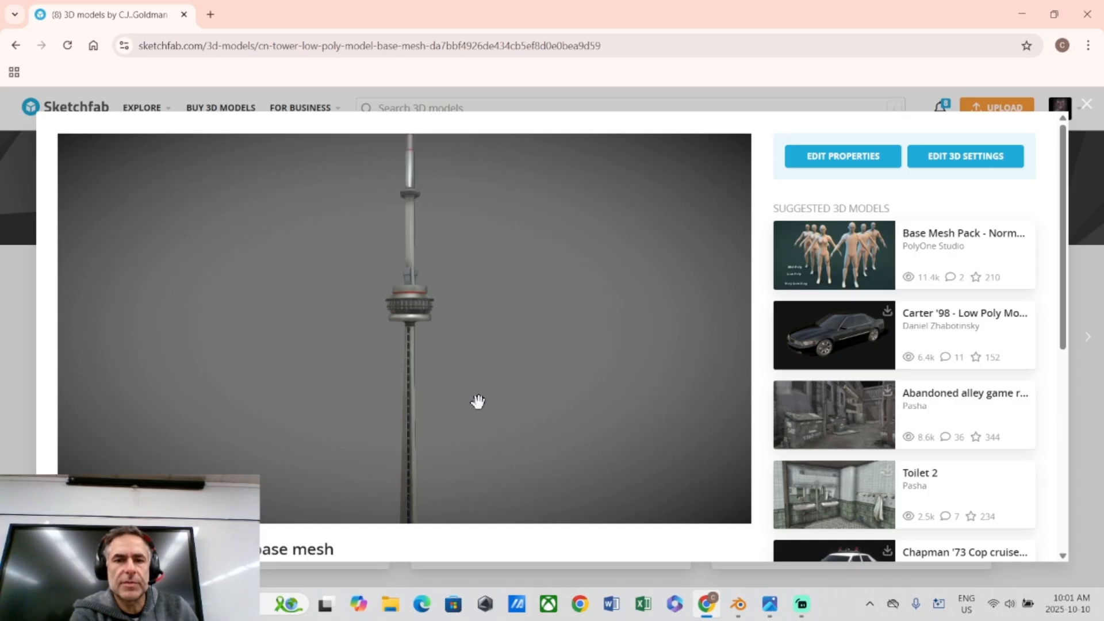
{"action": "left_click", "coordinate": [731, 506]}
{"action": "scroll", "coordinate": [612, 420], "scroll_direction": "down", "scroll_amount": 3}
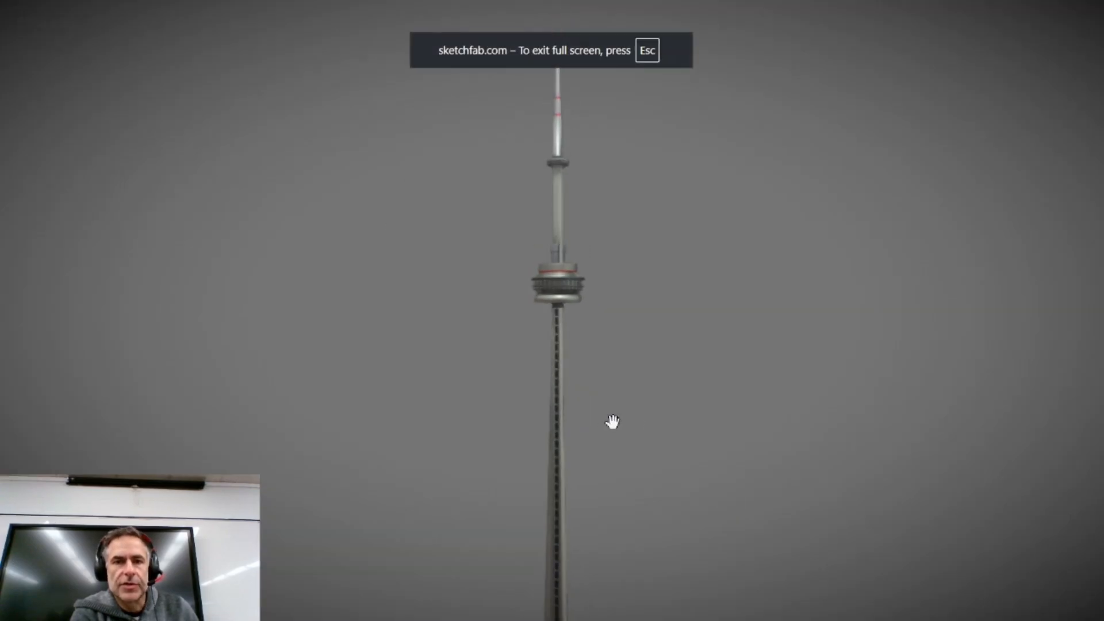
{"action": "scroll", "coordinate": [608, 408], "scroll_direction": "up", "scroll_amount": 3}
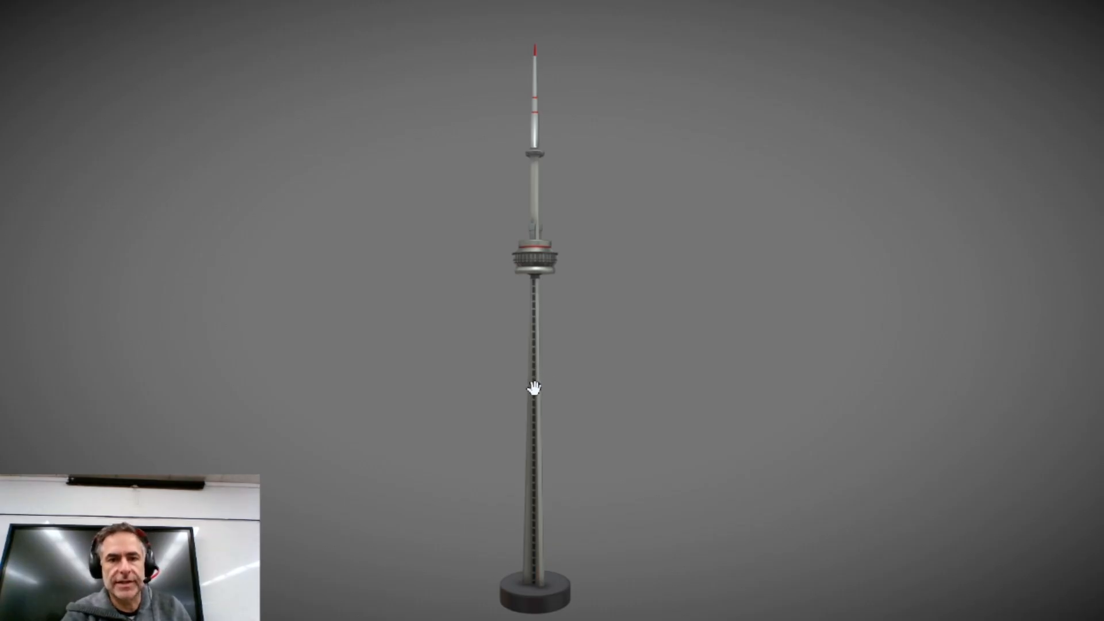
{"action": "mouse_move", "coordinate": [534, 389]}
{"action": "left_mouse_down"}
{"action": "mouse_move", "coordinate": [531, 432]}
{"action": "mouse_move", "coordinate": [538, 316]}
{"action": "mouse_move", "coordinate": [533, 394]}
{"action": "left_mouse_up"}
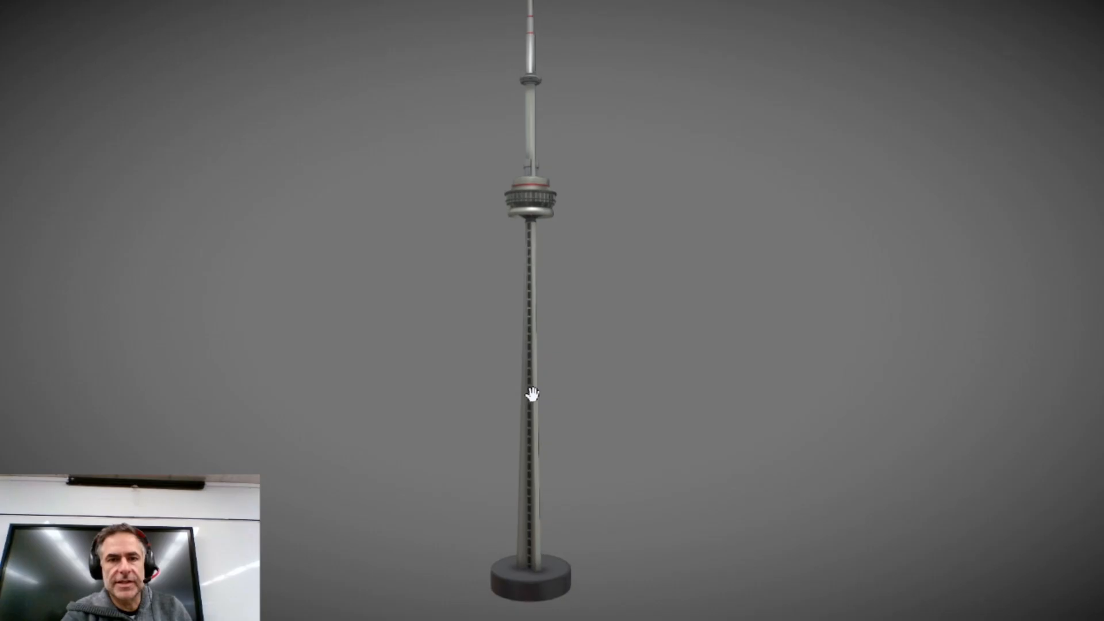
{"action": "scroll", "coordinate": [532, 434], "scroll_direction": "down", "scroll_amount": 1}
{"action": "right_click_drag", "start_coordinate": [533, 434], "coordinate": [526, 451]}
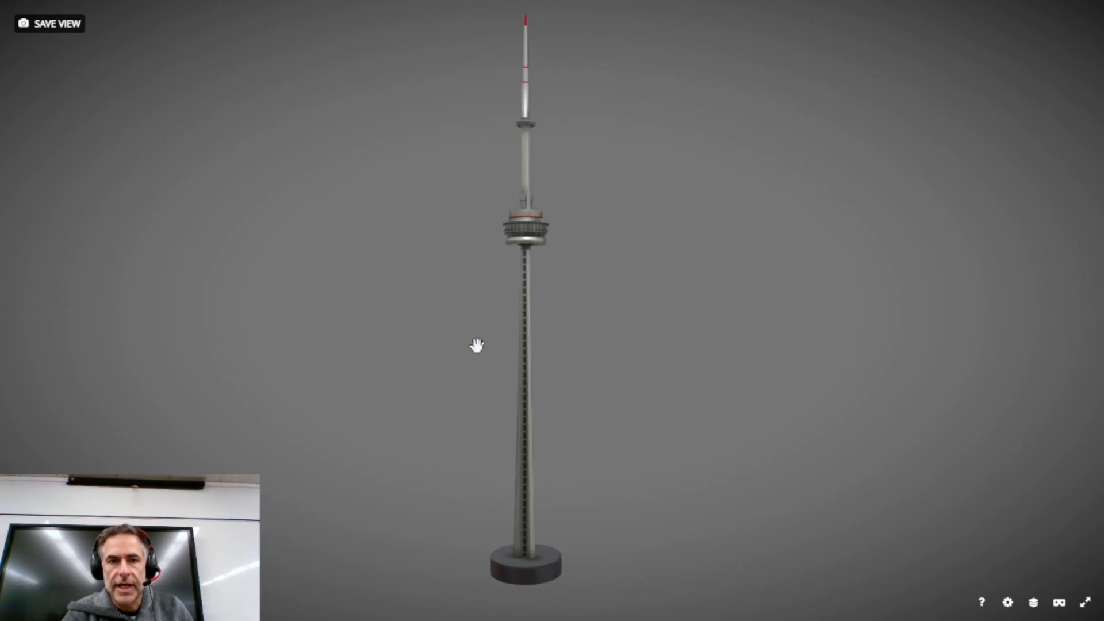
Examine the tower's round base and the three-legged tapering shaft with its window strips from above and around.
{"action": "left_click_drag", "start_coordinate": [478, 441], "coordinate": [460, 473]}
{"action": "scroll", "coordinate": [462, 467], "scroll_direction": "up", "scroll_amount": 5}
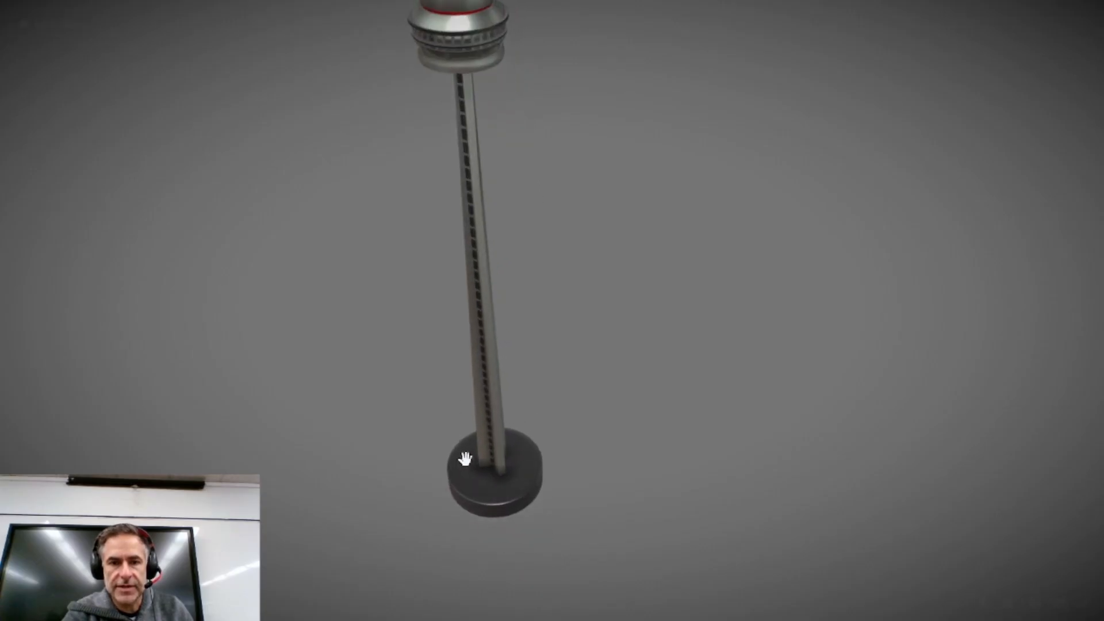
{"action": "right_click_drag", "start_coordinate": [478, 446], "coordinate": [508, 385]}
{"action": "scroll", "coordinate": [486, 391], "scroll_direction": "up", "scroll_amount": 3}
{"action": "left_click_drag", "start_coordinate": [476, 393], "coordinate": [373, 436]}
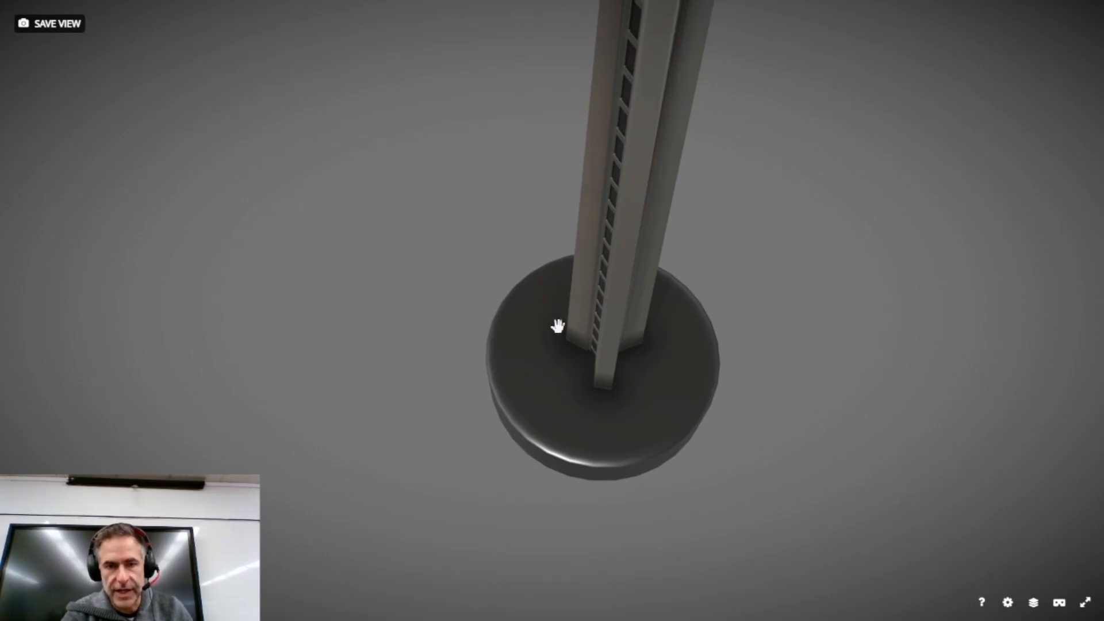
{"action": "right_click_drag", "start_coordinate": [487, 343], "coordinate": [570, 377]}
{"action": "mouse_move", "coordinate": [571, 394]}
{"action": "left_mouse_down"}
{"action": "mouse_move", "coordinate": [544, 350]}
{"action": "mouse_move", "coordinate": [562, 387]}
{"action": "left_mouse_up"}
{"action": "left_click_drag", "start_coordinate": [703, 308], "coordinate": [666, 318]}
{"action": "left_click_drag", "start_coordinate": [556, 337], "coordinate": [618, 349]}
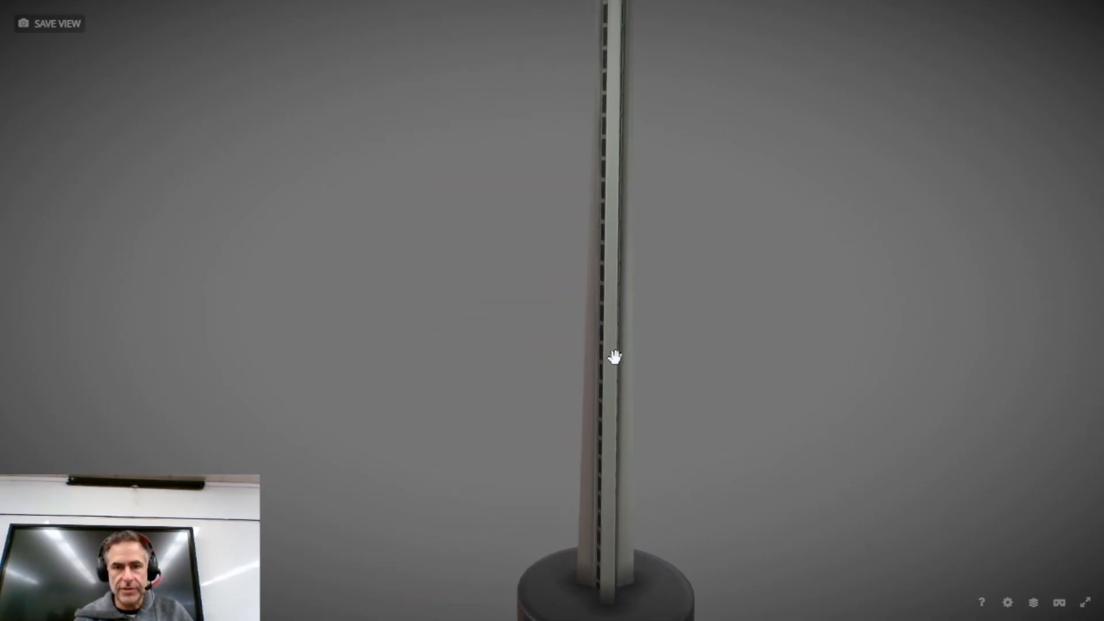
{"action": "left_click_drag", "start_coordinate": [483, 372], "coordinate": [443, 366]}
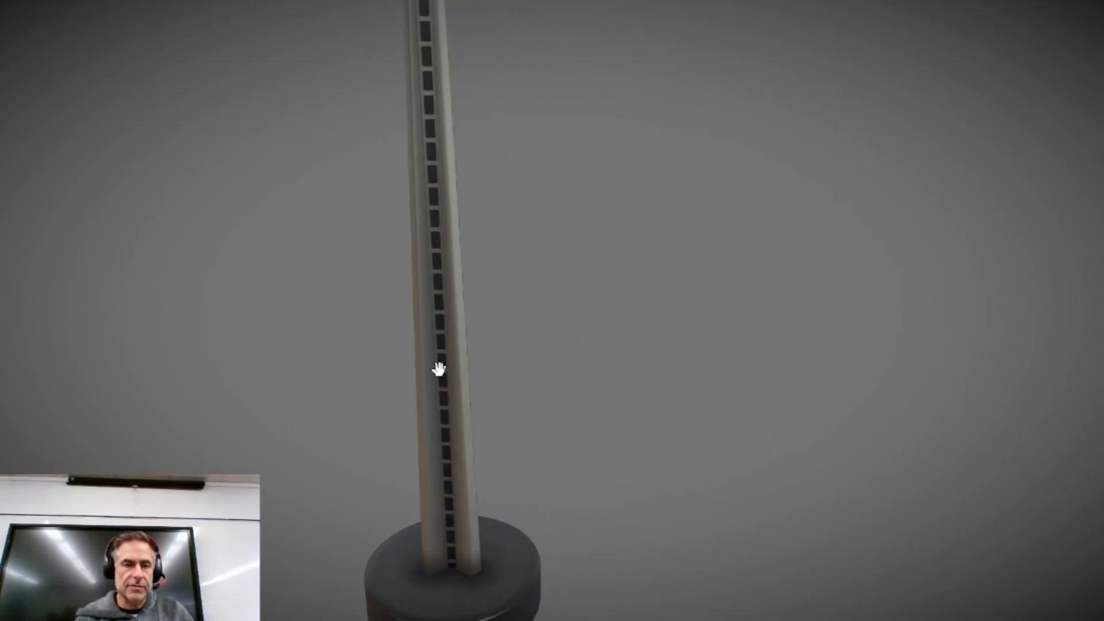
{"action": "scroll", "coordinate": [447, 357], "scroll_direction": "down", "scroll_amount": 5}
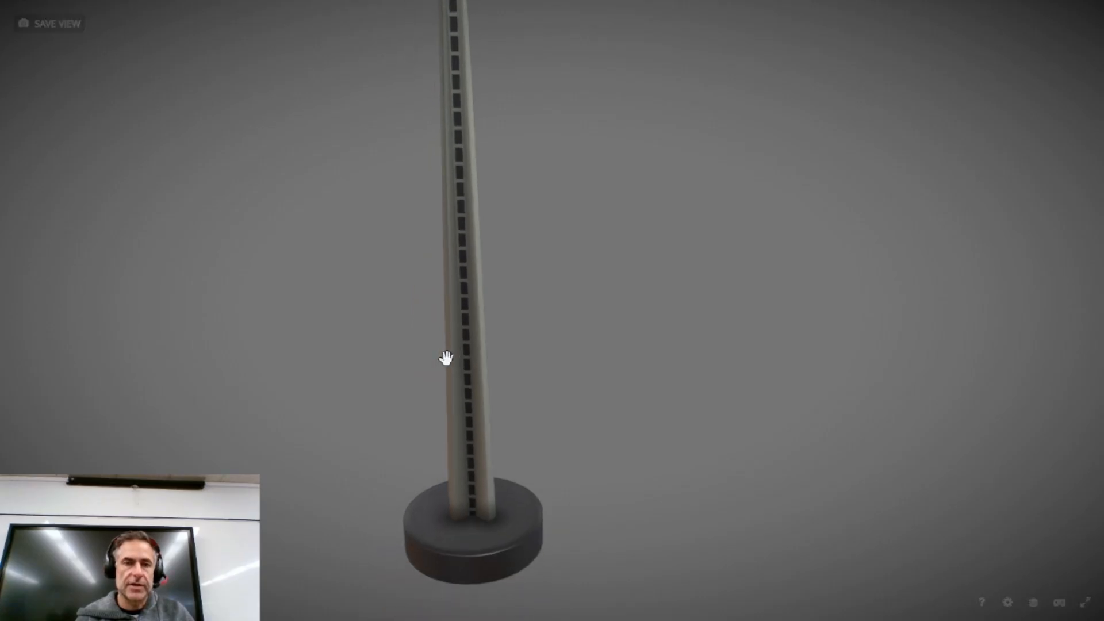
Examine the main observation pod from outside, including its stacked rings, red band, window rows and the blocks above it.
{"action": "right_click_drag", "start_coordinate": [486, 339], "coordinate": [495, 414]}
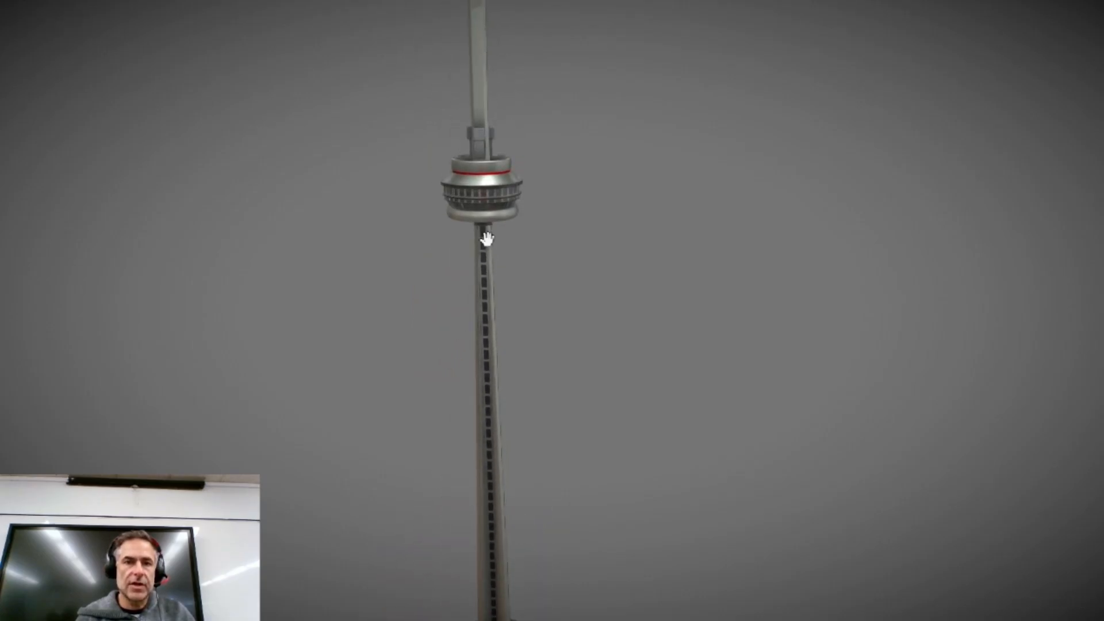
{"action": "right_click_drag", "start_coordinate": [483, 235], "coordinate": [491, 422]}
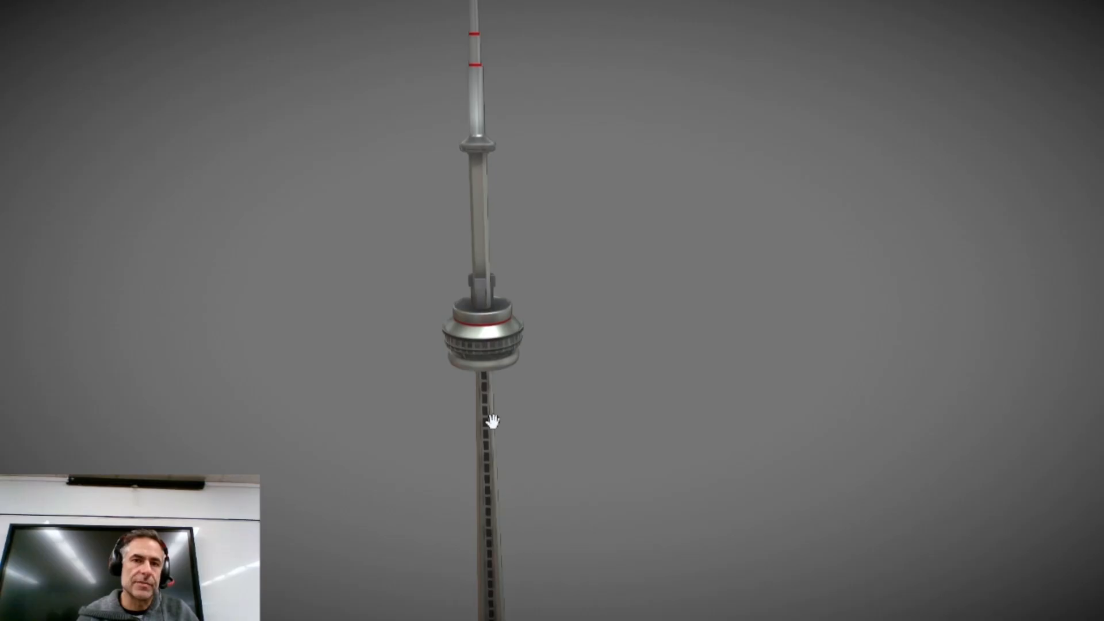
{"action": "scroll", "coordinate": [424, 238], "scroll_direction": "up", "scroll_amount": 3}
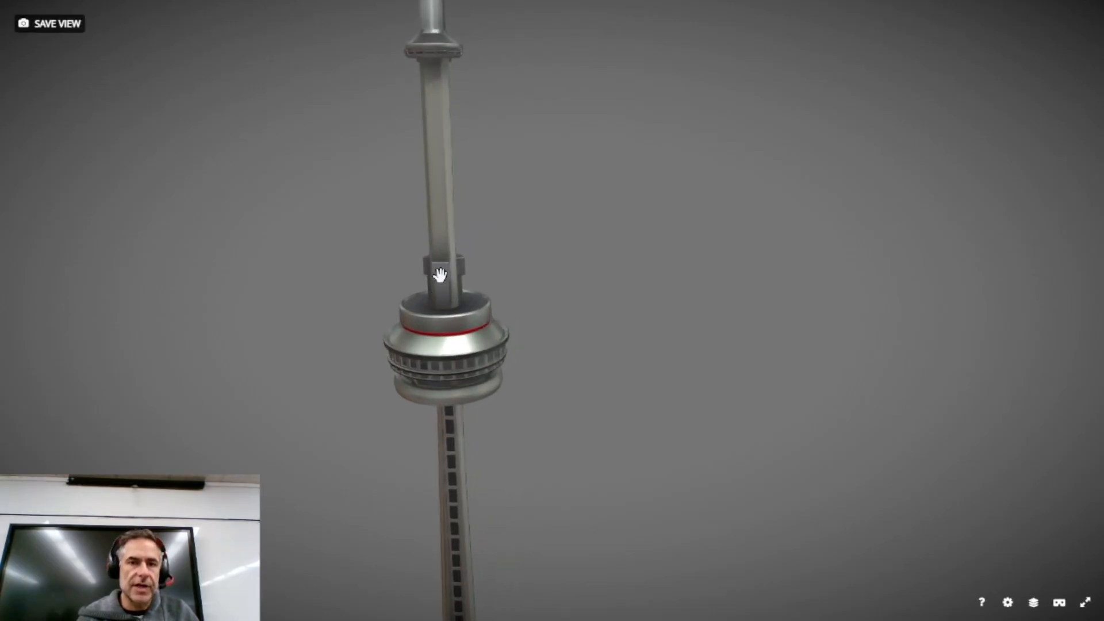
{"action": "scroll", "coordinate": [440, 275], "scroll_direction": "up", "scroll_amount": 3}
{"action": "right_click_drag", "start_coordinate": [365, 262], "coordinate": [439, 254]}
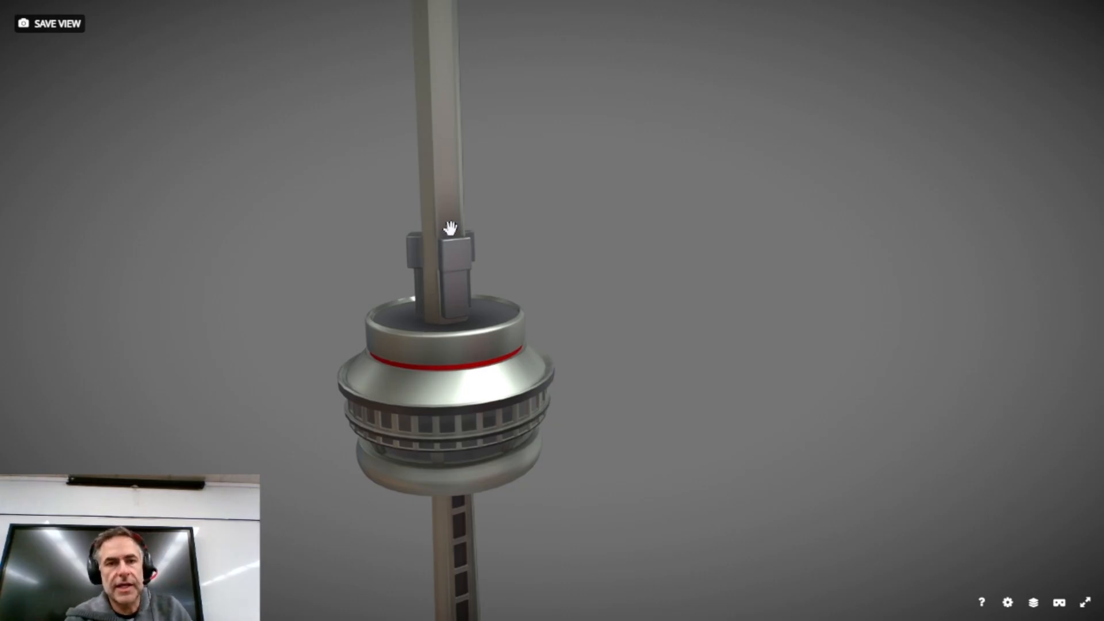
{"action": "scroll", "coordinate": [442, 305], "scroll_direction": "down", "scroll_amount": 3}
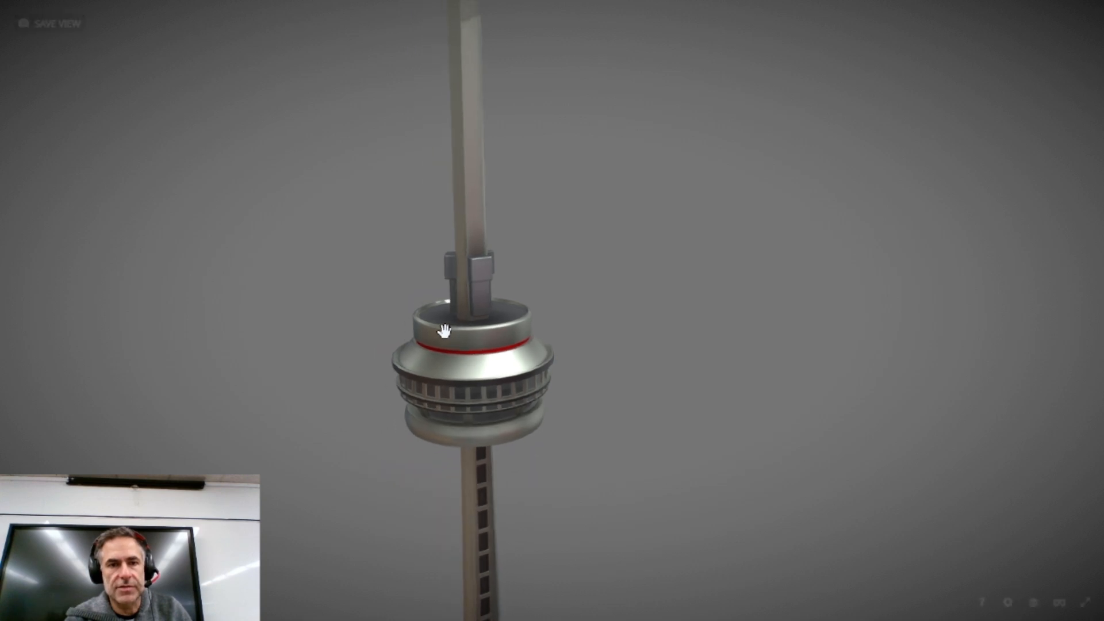
{"action": "right_click_drag", "start_coordinate": [442, 334], "coordinate": [468, 293]}
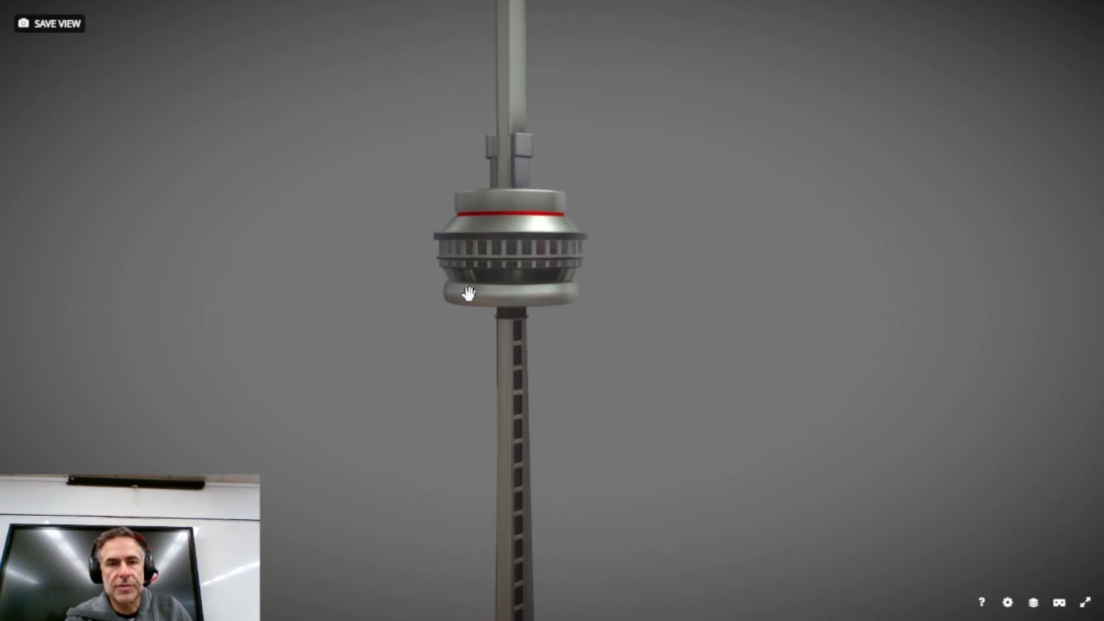
{"action": "scroll", "coordinate": [468, 294], "scroll_direction": "up", "scroll_amount": 3}
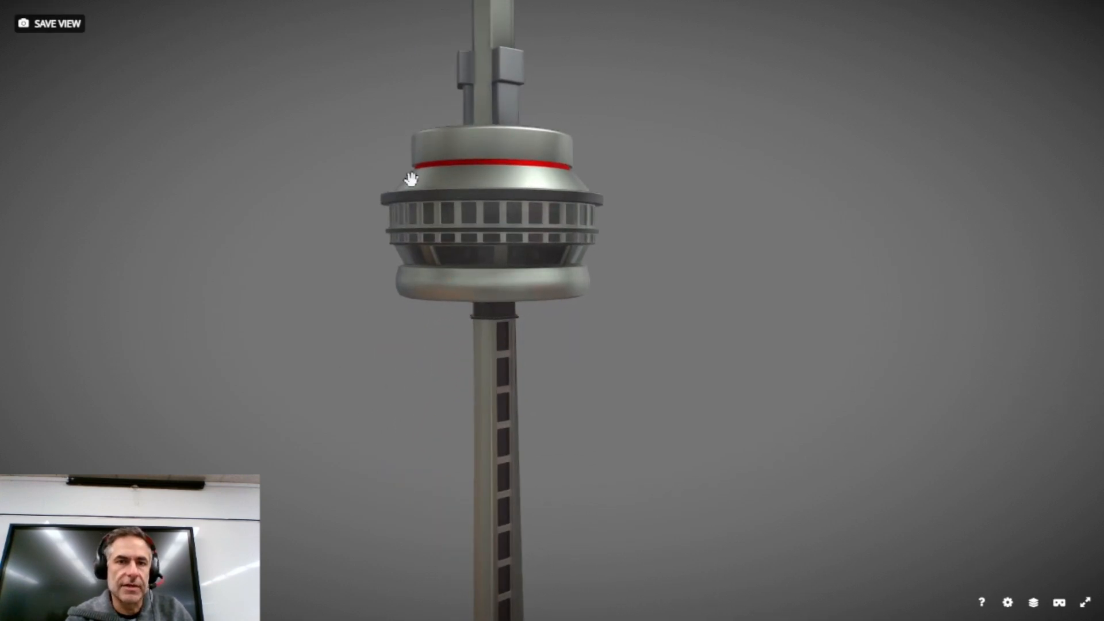
{"action": "scroll", "coordinate": [402, 194], "scroll_direction": "down", "scroll_amount": 5}
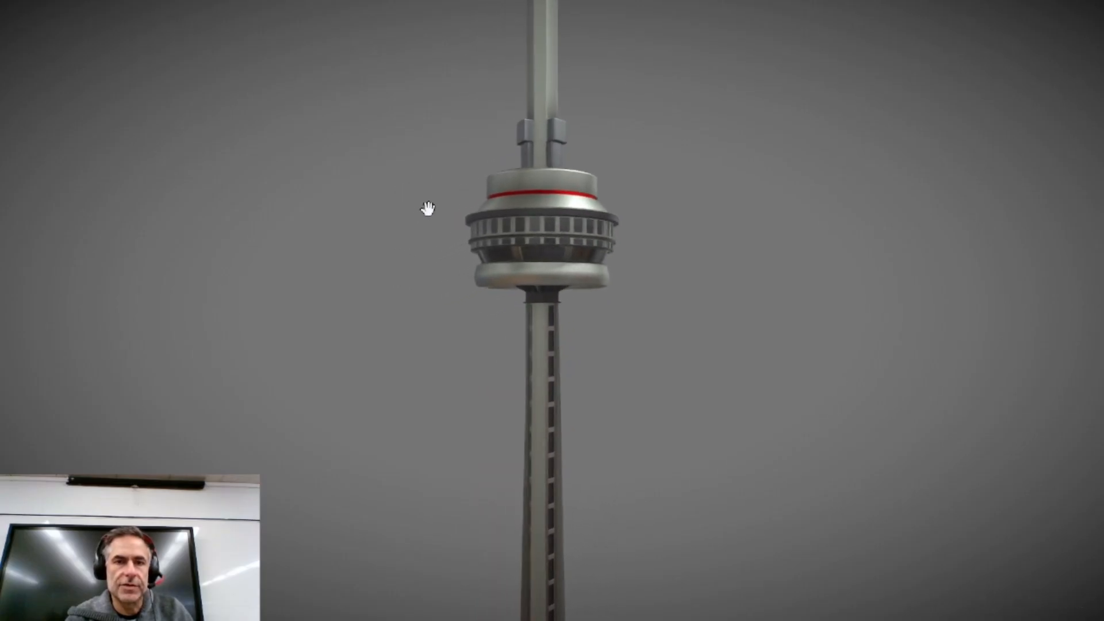
{"action": "right_click_drag", "start_coordinate": [439, 212], "coordinate": [424, 266]}
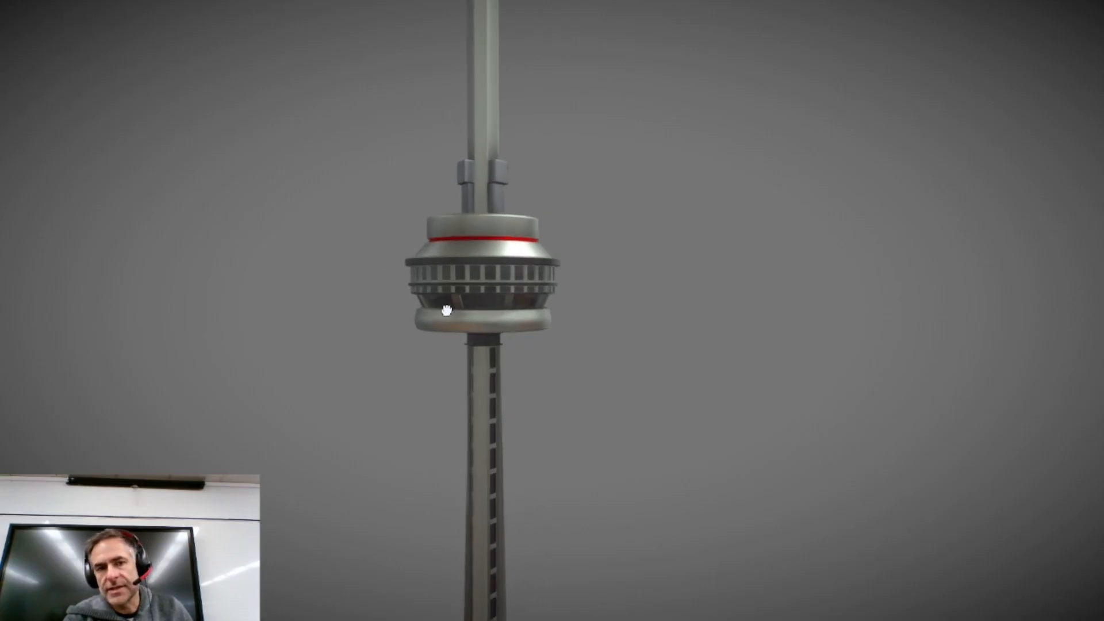
{"action": "scroll", "coordinate": [443, 314], "scroll_direction": "up", "scroll_amount": 3}
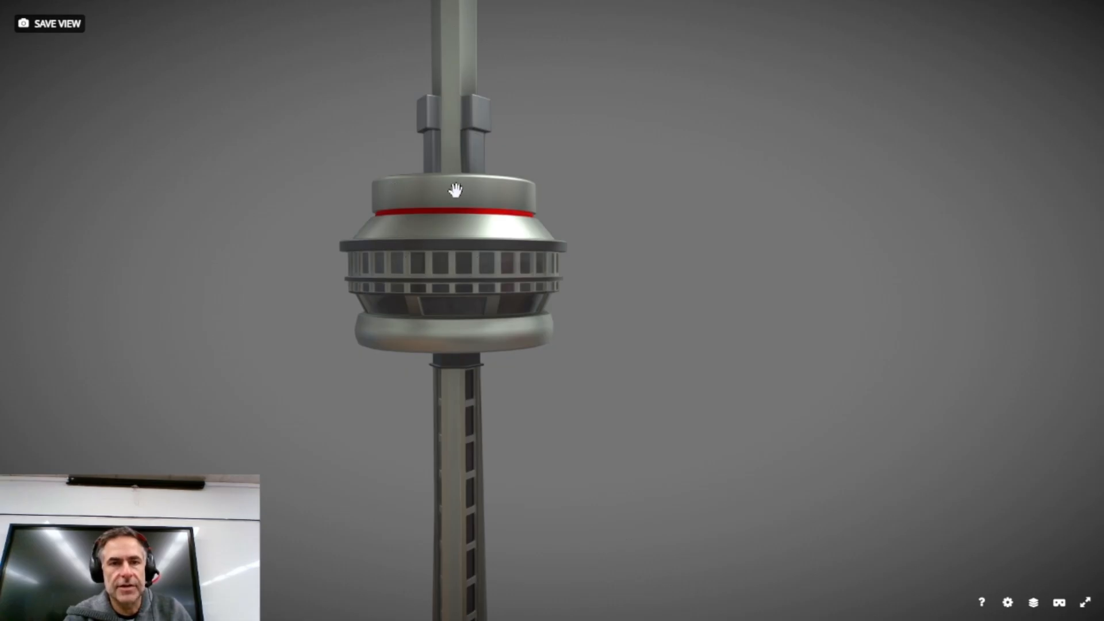
{"action": "left_click_drag", "start_coordinate": [444, 213], "coordinate": [447, 232]}
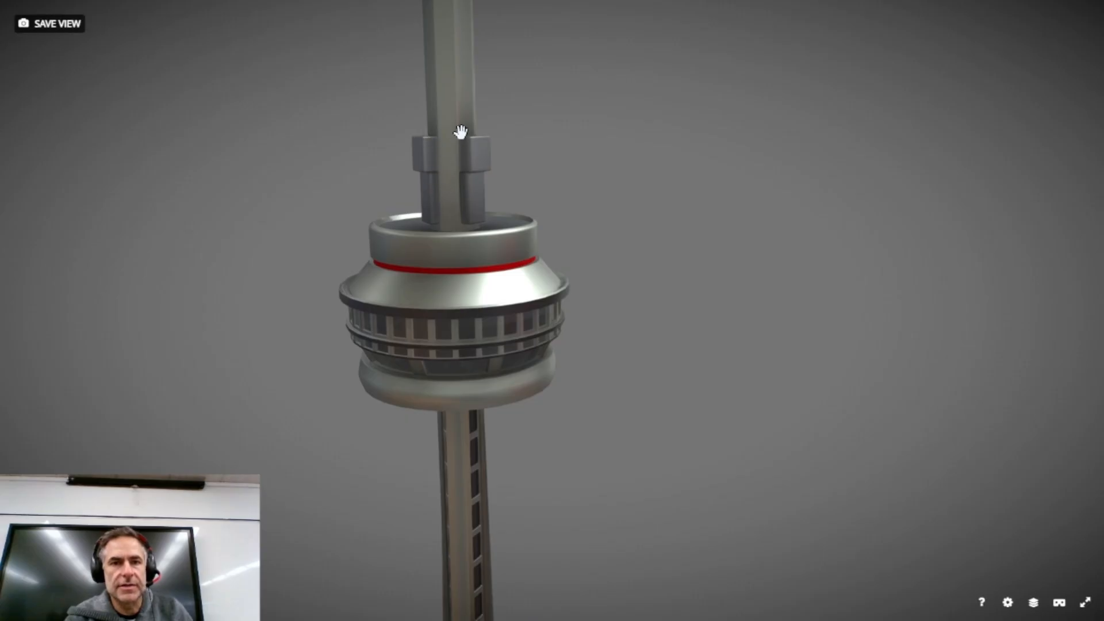
{"action": "scroll", "coordinate": [451, 156], "scroll_direction": "down", "scroll_amount": 3}
{"action": "left_click_drag", "start_coordinate": [451, 245], "coordinate": [456, 229]}
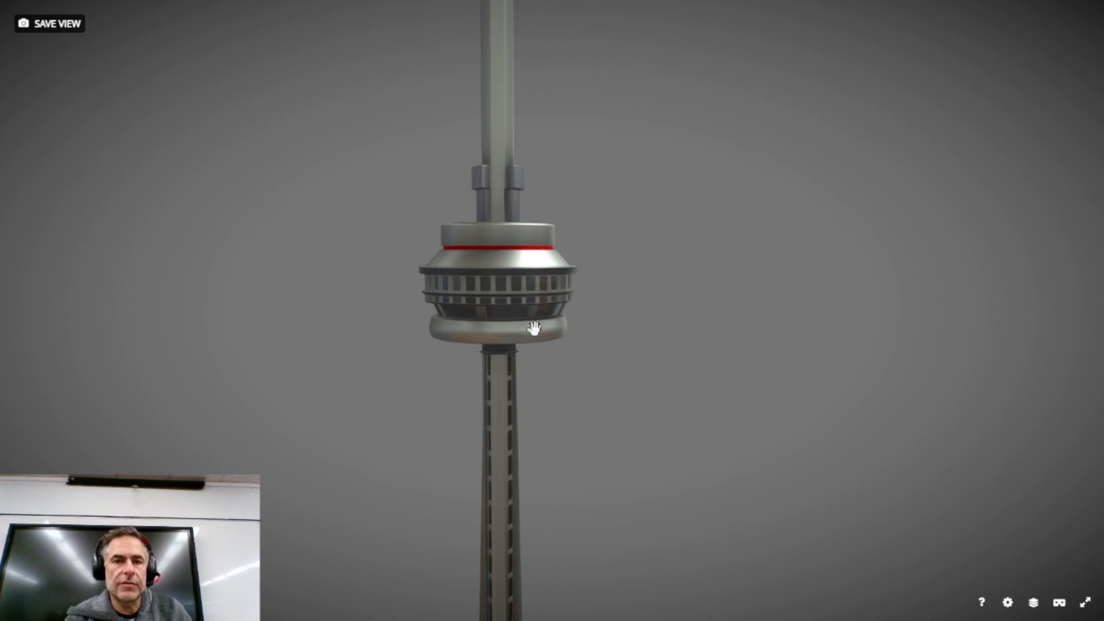
Inspect the underside of the main pod, including the hollow ring, radial fins and collar where the shaft joins.
{"action": "left_click_drag", "start_coordinate": [468, 353], "coordinate": [482, 318]}
{"action": "scroll", "coordinate": [493, 309], "scroll_direction": "up", "scroll_amount": 3}
{"action": "right_click_drag", "start_coordinate": [473, 262], "coordinate": [493, 313]}
{"action": "scroll", "coordinate": [493, 313], "scroll_direction": "up", "scroll_amount": 3}
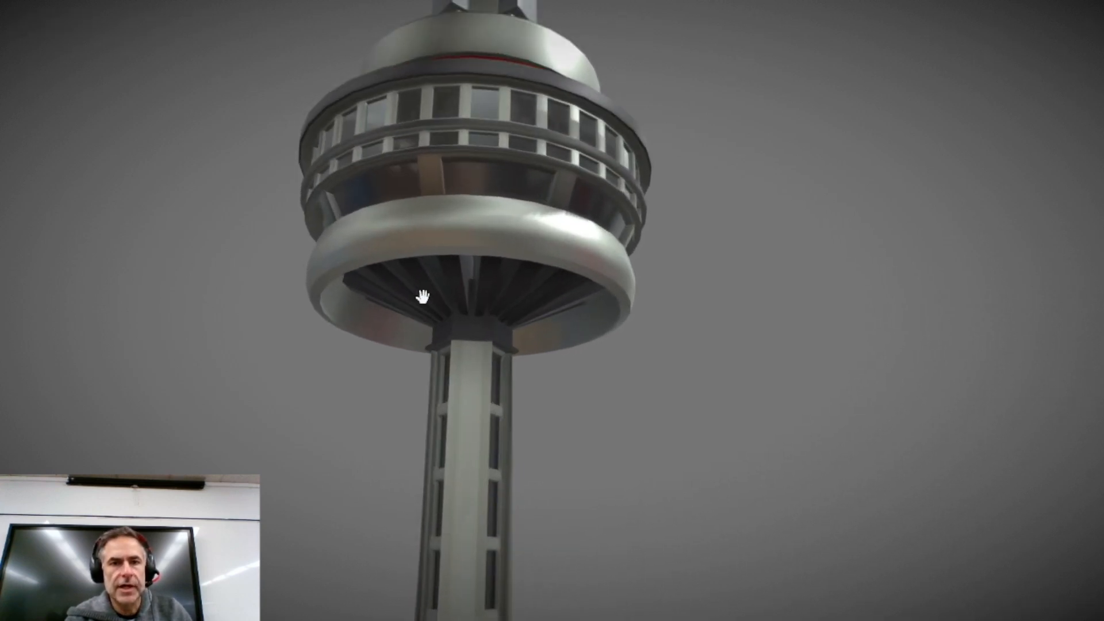
{"action": "left_click_drag", "start_coordinate": [389, 333], "coordinate": [468, 168]}
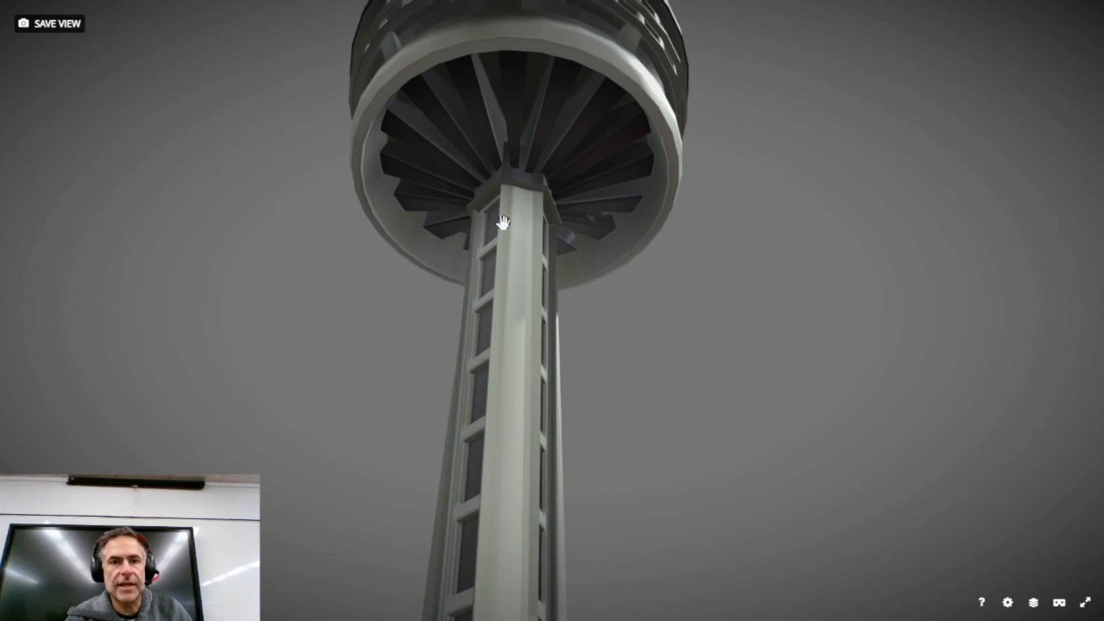
{"action": "scroll", "coordinate": [503, 223], "scroll_direction": "down", "scroll_amount": 4}
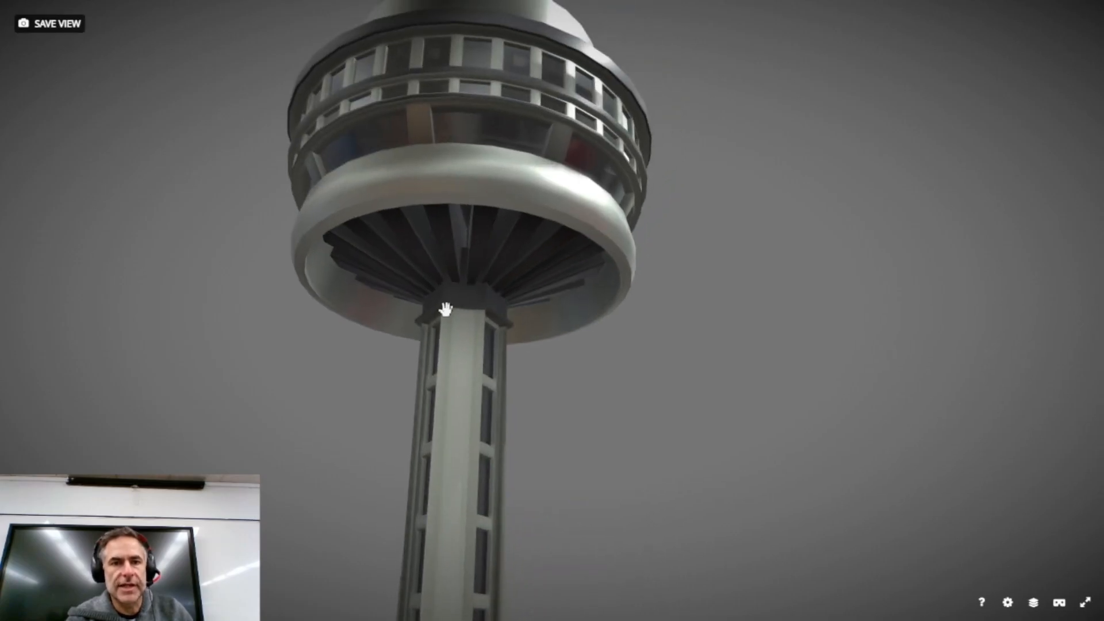
{"action": "scroll", "coordinate": [461, 256], "scroll_direction": "down", "scroll_amount": 4}
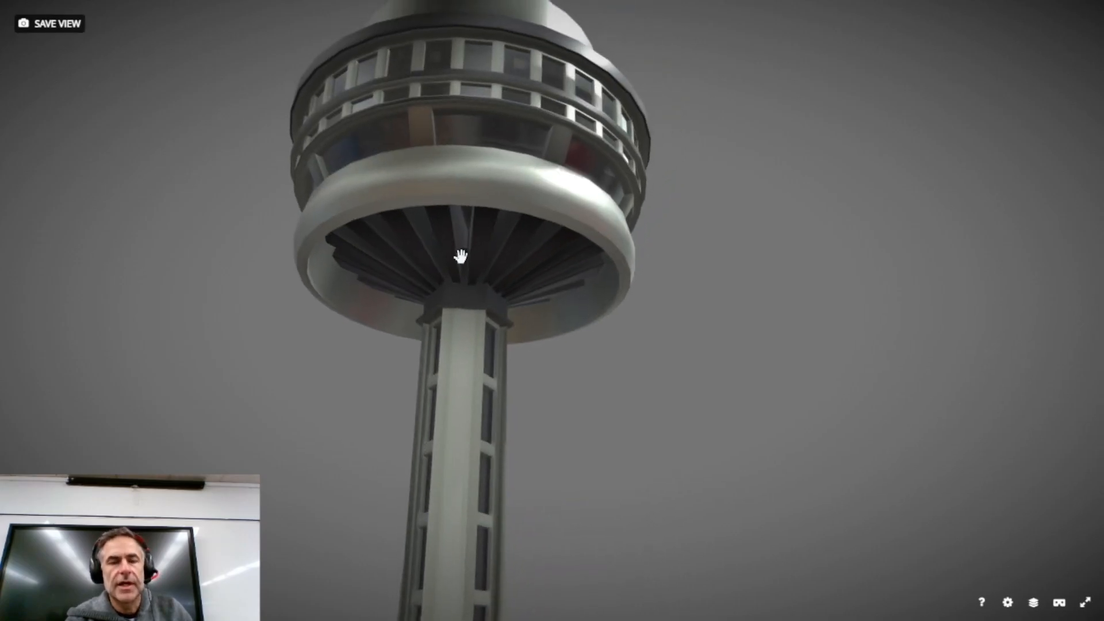
{"action": "left_click_drag", "start_coordinate": [510, 240], "coordinate": [512, 299]}
Examine the upper column, small upper pod and red-banded antenna up to its tip, and return to an overview of the tower.
{"action": "right_click_drag", "start_coordinate": [530, 175], "coordinate": [523, 397]}
{"action": "scroll", "coordinate": [525, 301], "scroll_direction": "down", "scroll_amount": 3}
{"action": "scroll", "coordinate": [515, 242], "scroll_direction": "up", "scroll_amount": 3}
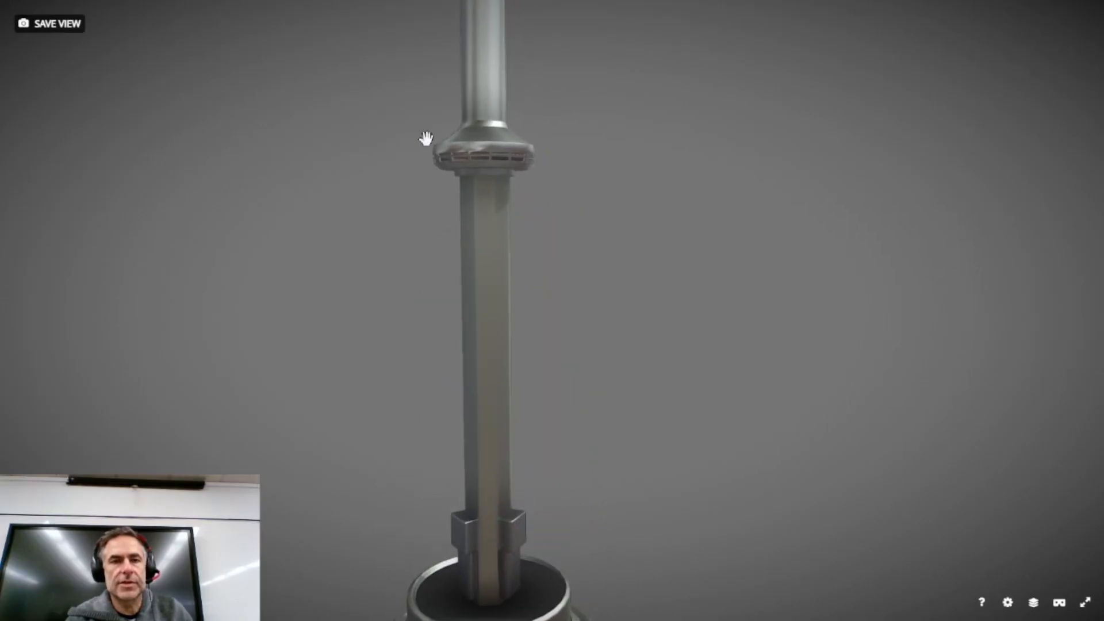
{"action": "right_click_drag", "start_coordinate": [446, 155], "coordinate": [496, 268]}
{"action": "scroll", "coordinate": [496, 272], "scroll_direction": "up", "scroll_amount": 3}
{"action": "scroll", "coordinate": [496, 272], "scroll_direction": "down", "scroll_amount": 4}
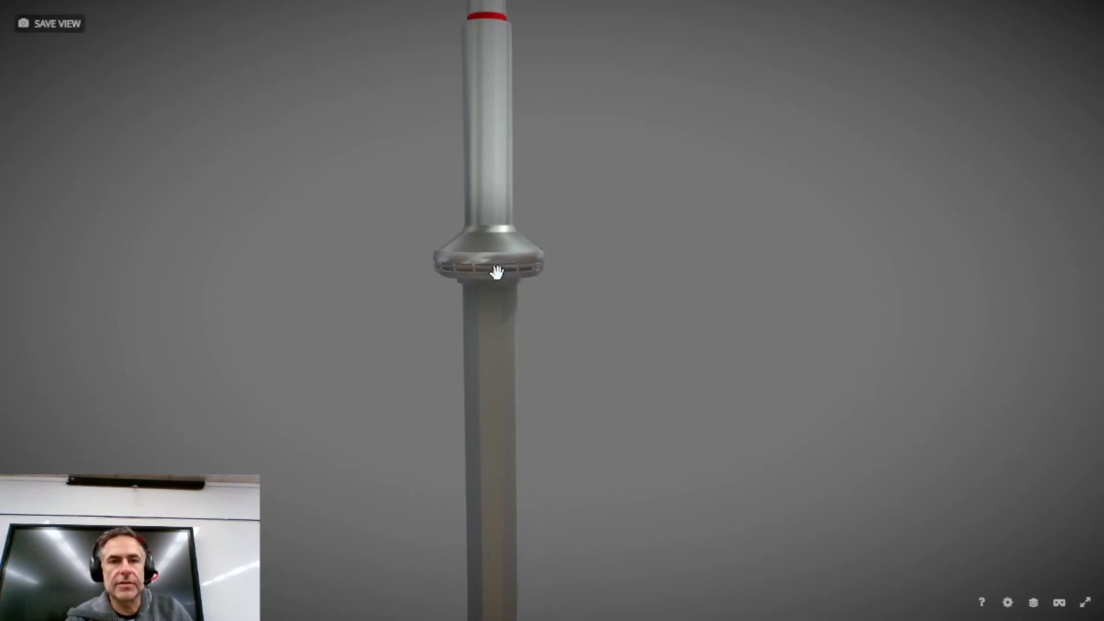
{"action": "scroll", "coordinate": [497, 229], "scroll_direction": "down", "scroll_amount": 3}
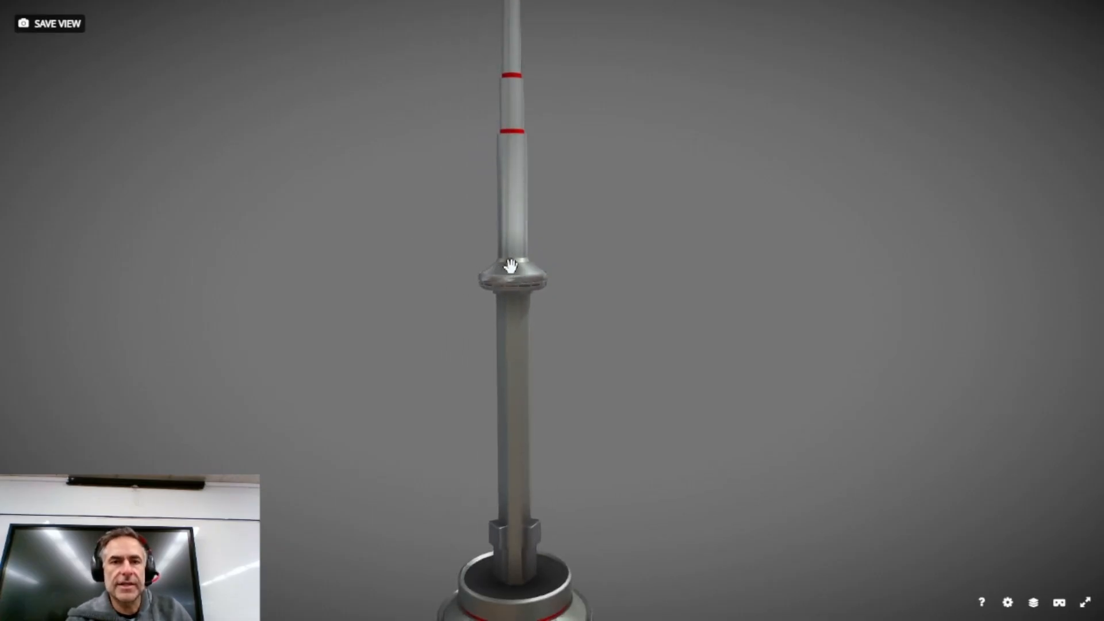
{"action": "left_click_drag", "start_coordinate": [459, 172], "coordinate": [447, 254]}
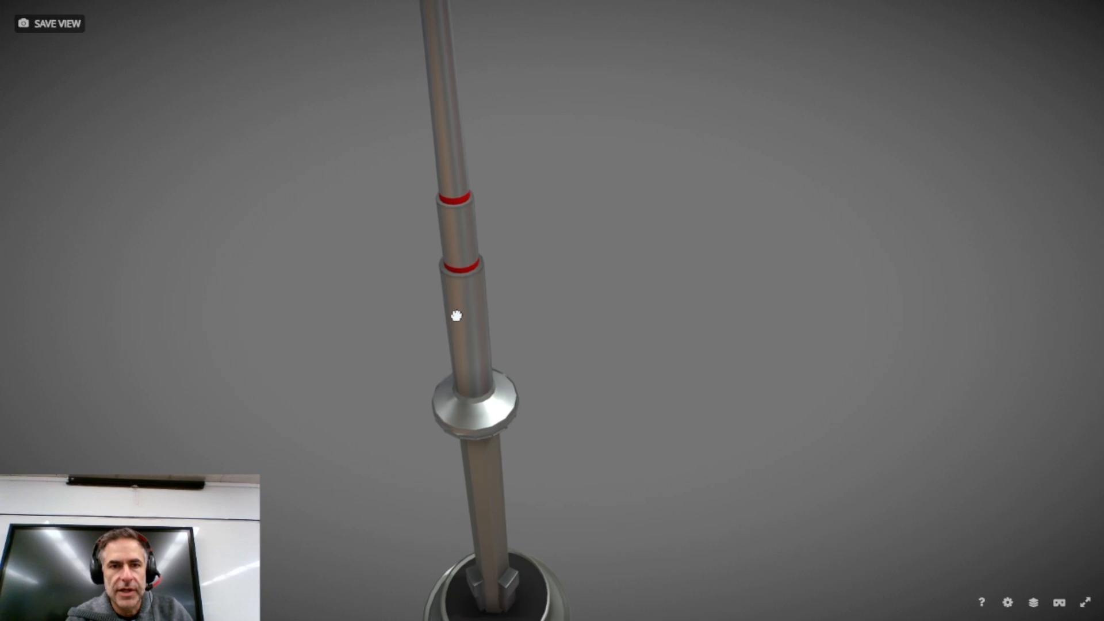
{"action": "left_click_drag", "start_coordinate": [454, 316], "coordinate": [500, 439]}
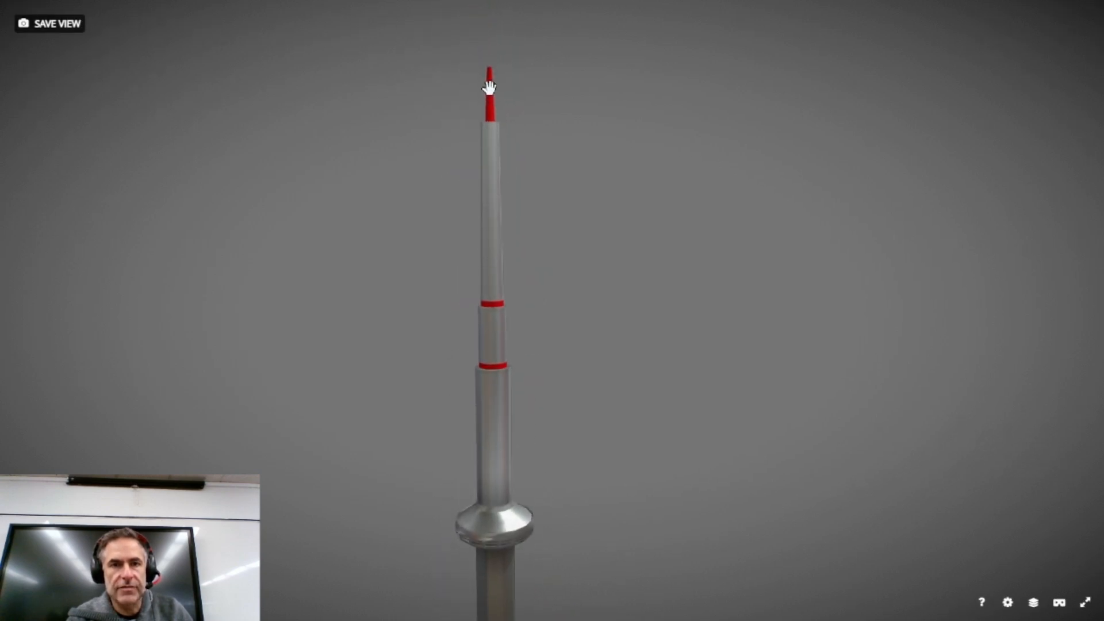
{"action": "scroll", "coordinate": [461, 407], "scroll_direction": "down", "scroll_amount": 5}
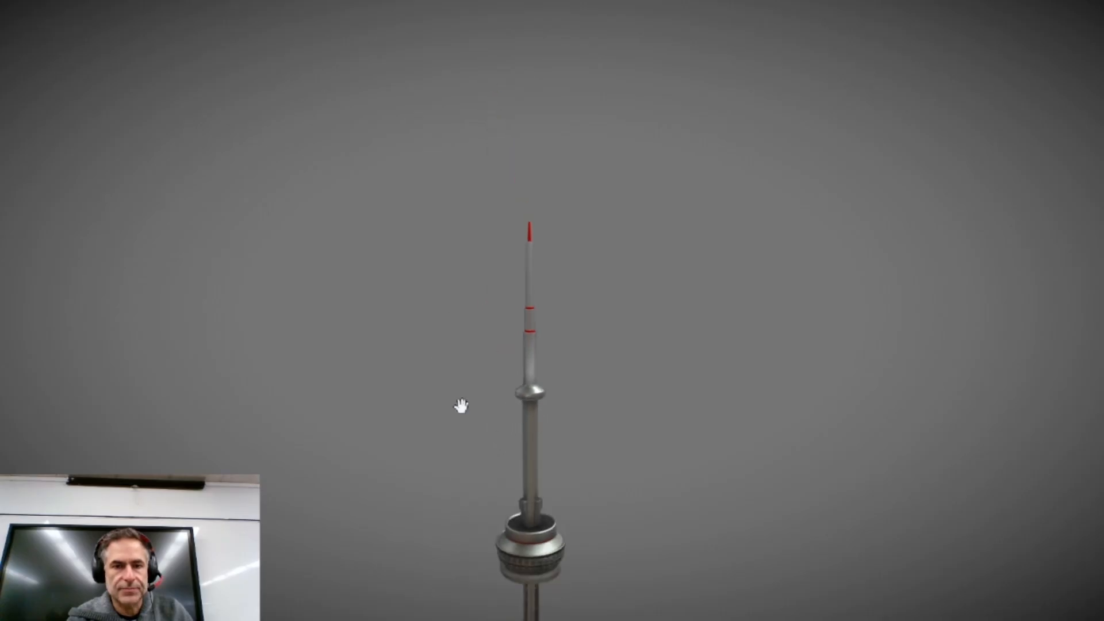
{"action": "mouse_move", "coordinate": [469, 294]}
{"action": "left_mouse_down"}
{"action": "mouse_move", "coordinate": [476, 283]}
{"action": "mouse_move", "coordinate": [477, 305]}
{"action": "left_mouse_up"}
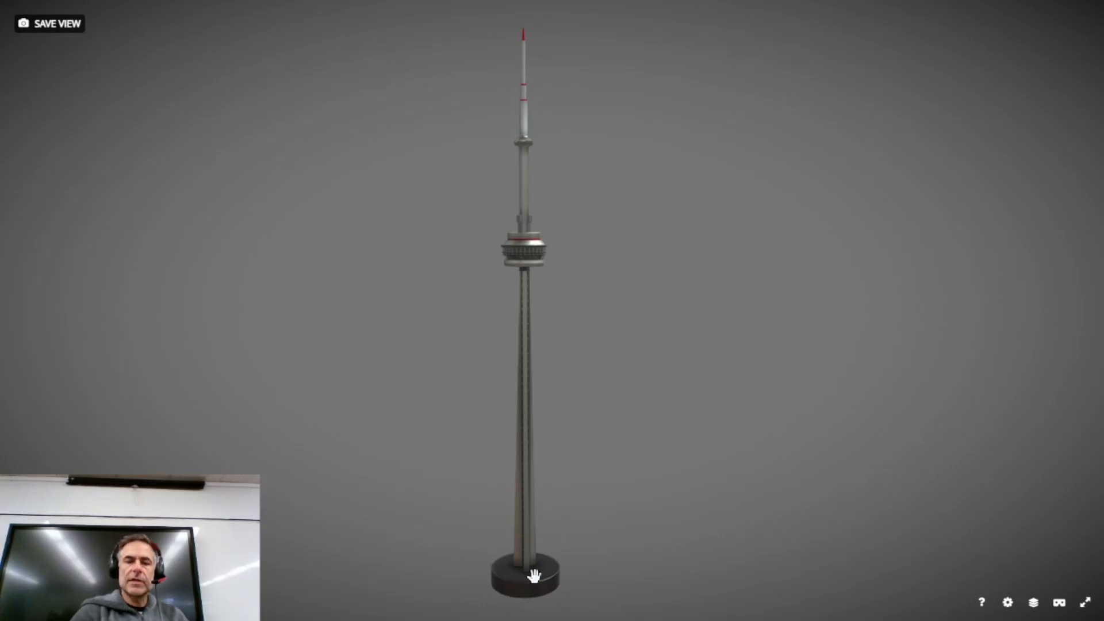
{"action": "scroll", "coordinate": [510, 575], "scroll_direction": "up", "scroll_amount": 5}
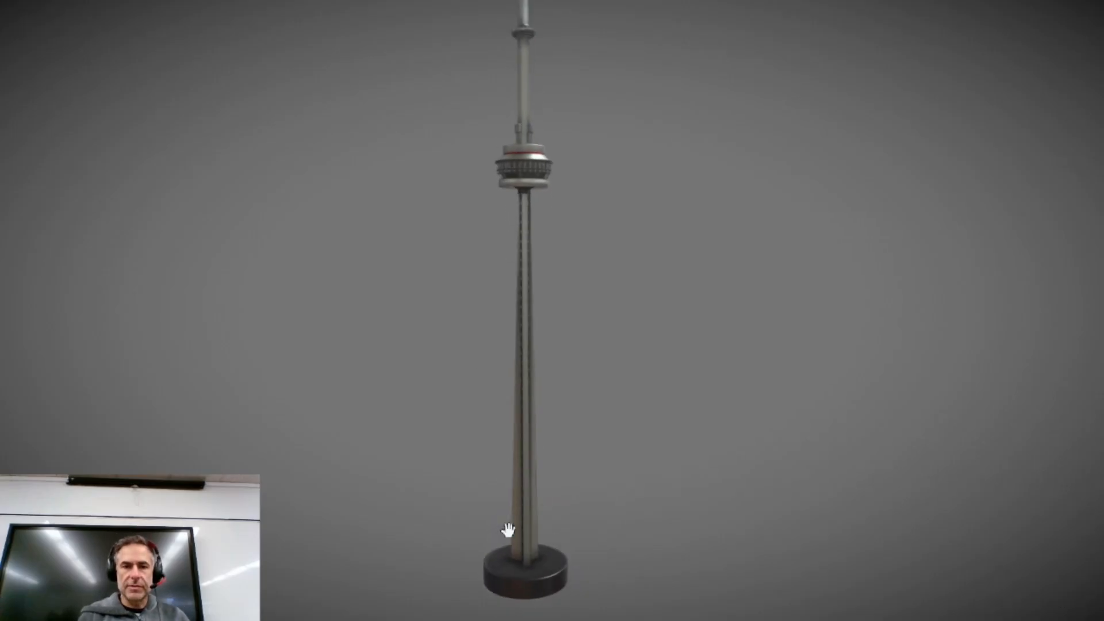
Leave the full-screen view of the tower model and switch to Blender.
{"action": "scroll", "coordinate": [509, 532], "scroll_direction": "down", "scroll_amount": 3}
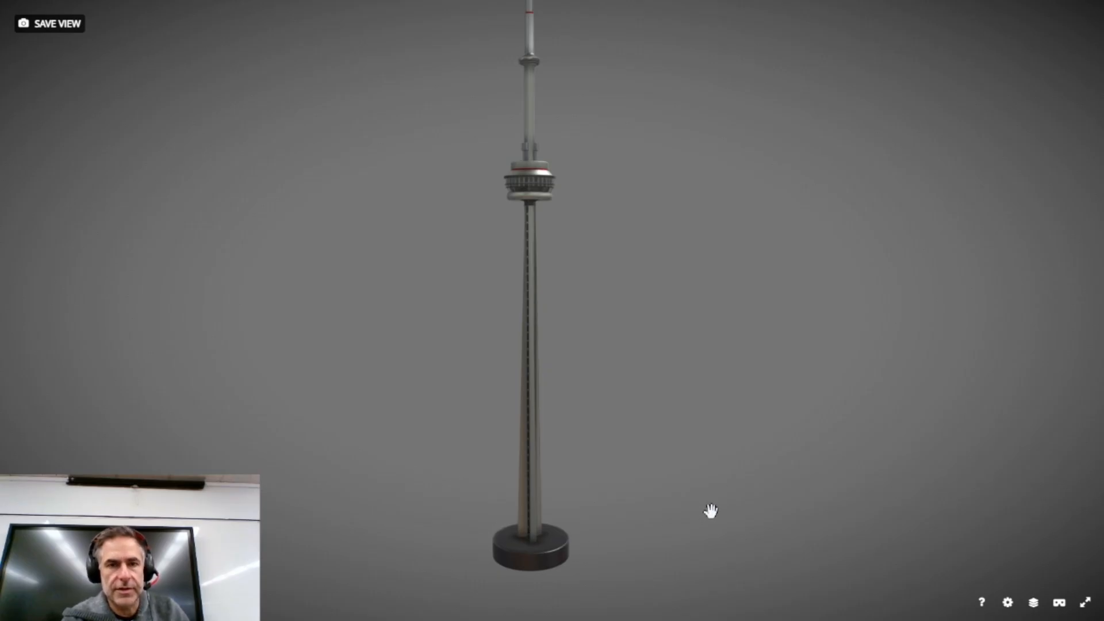
{"action": "left_click", "coordinate": [1085, 603]}
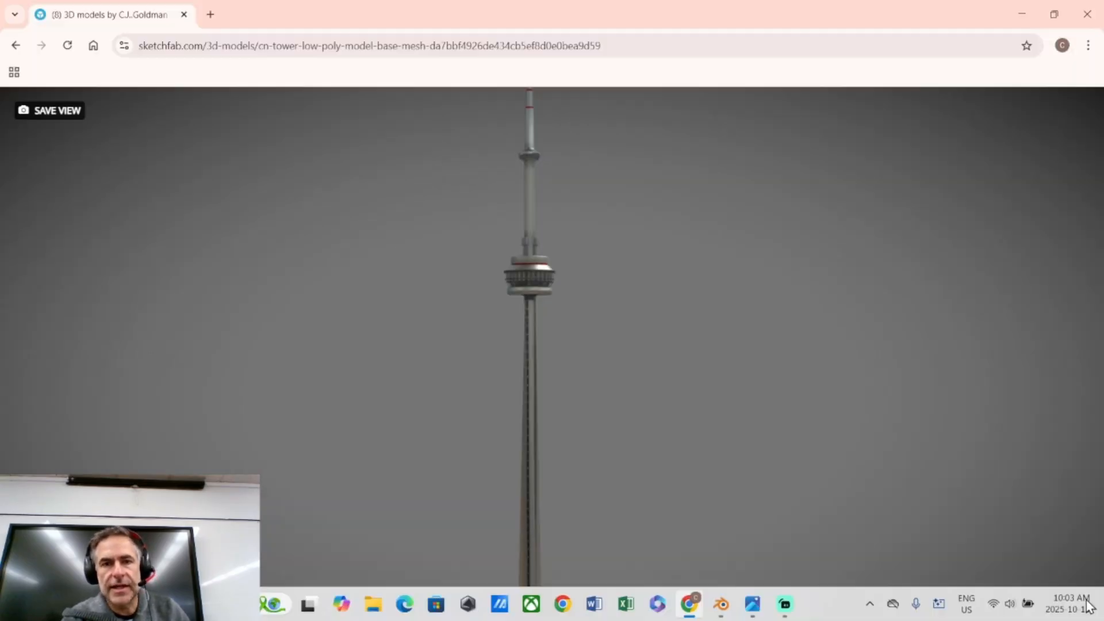
{"action": "left_click", "coordinate": [722, 604]}
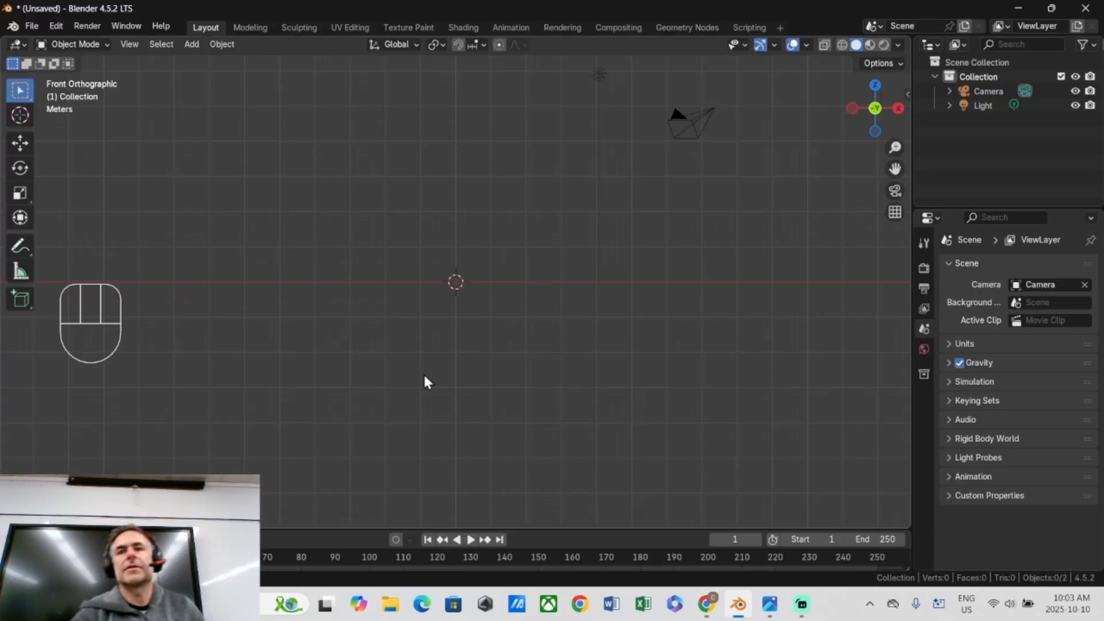
Delete the default camera and light from the scene.
{"action": "left_click", "coordinate": [986, 90]}
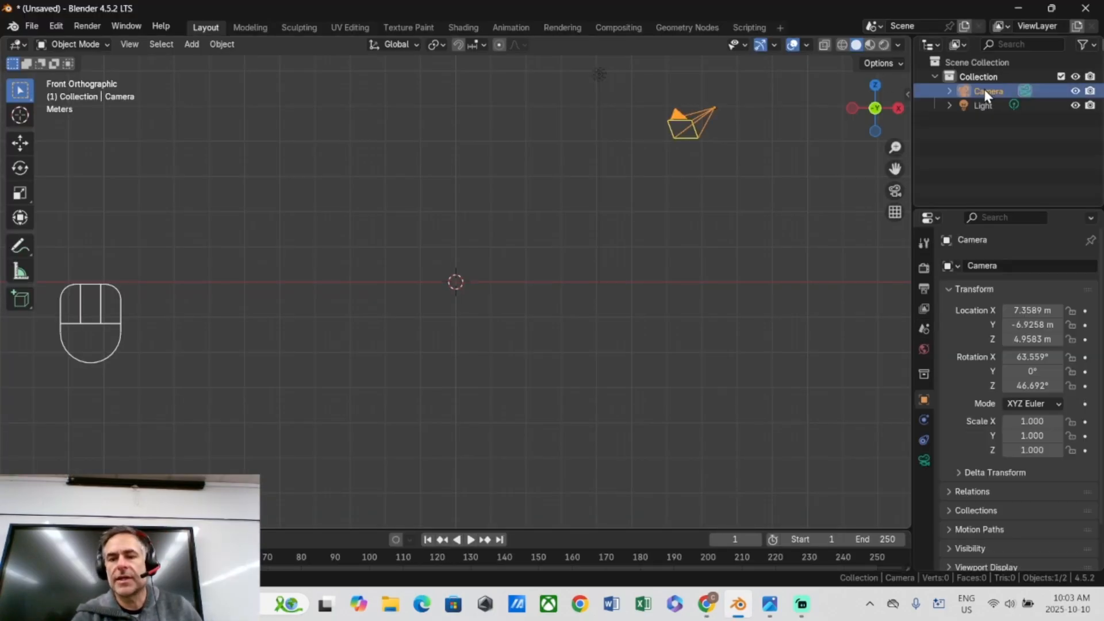
{"action": "key", "text": "Delete"}
{"action": "key", "text": "Delete"}
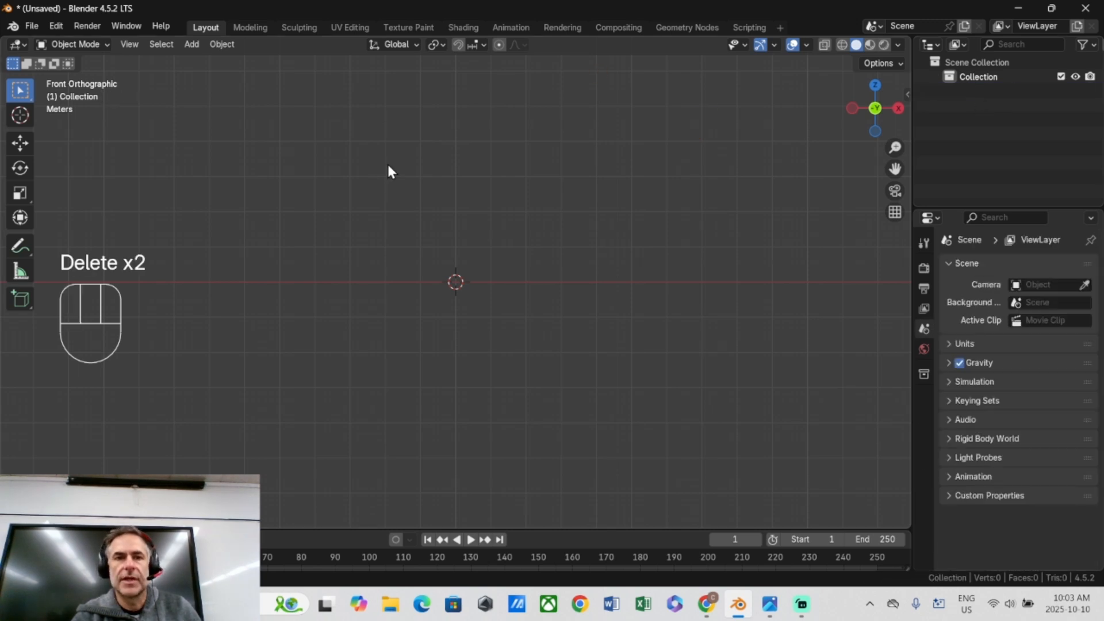
Add cn ref.png from the Desktop folder as a reference image in the front view.
{"action": "scroll", "coordinate": [389, 168], "scroll_direction": "down", "scroll_amount": 2}
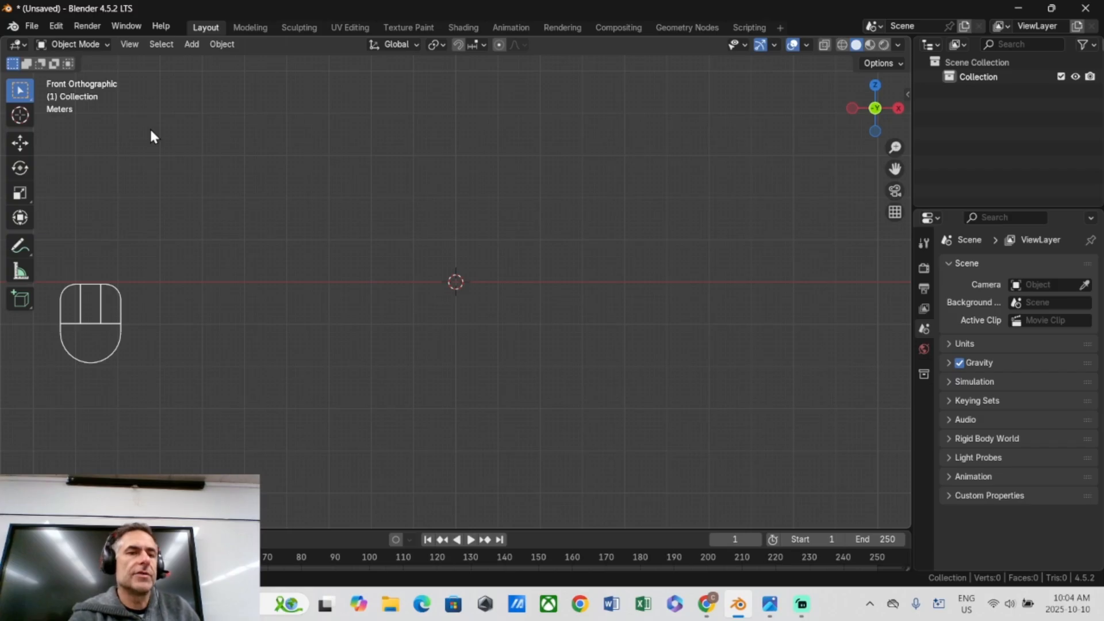
{"action": "key", "text": "shift+a"}
{"action": "mouse_move", "coordinate": [151, 128]}
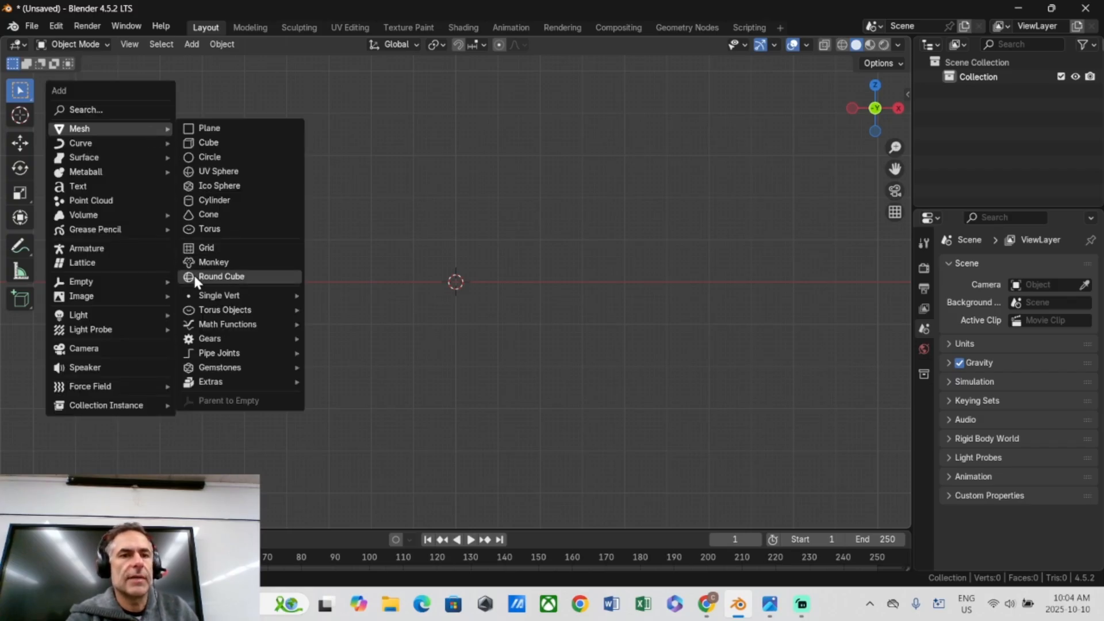
{"action": "mouse_move", "coordinate": [91, 293]}
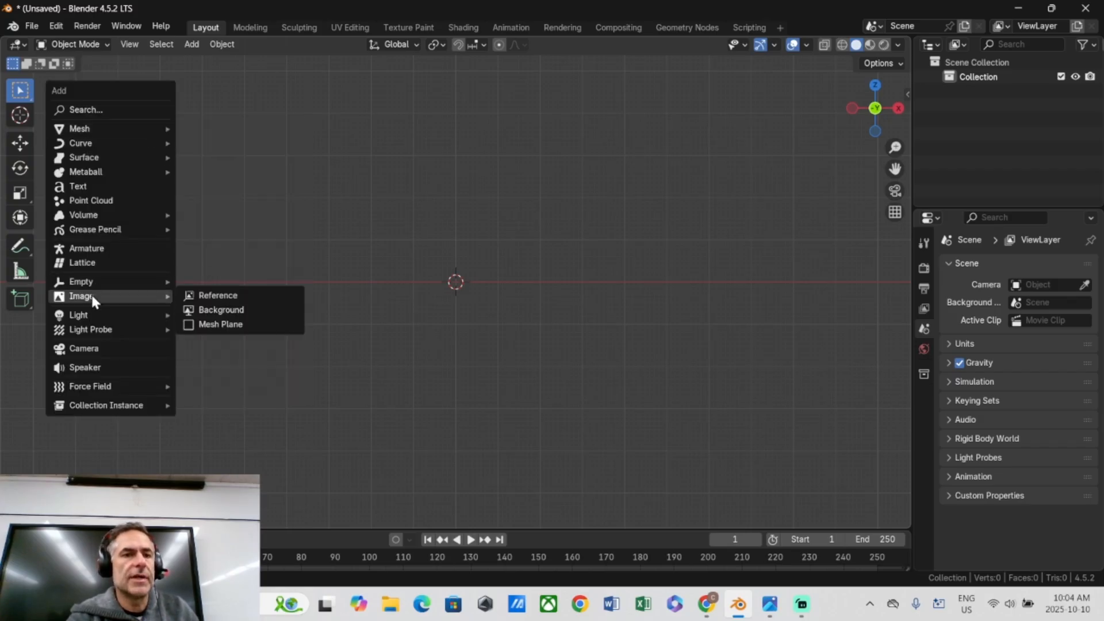
{"action": "left_click", "coordinate": [204, 296]}
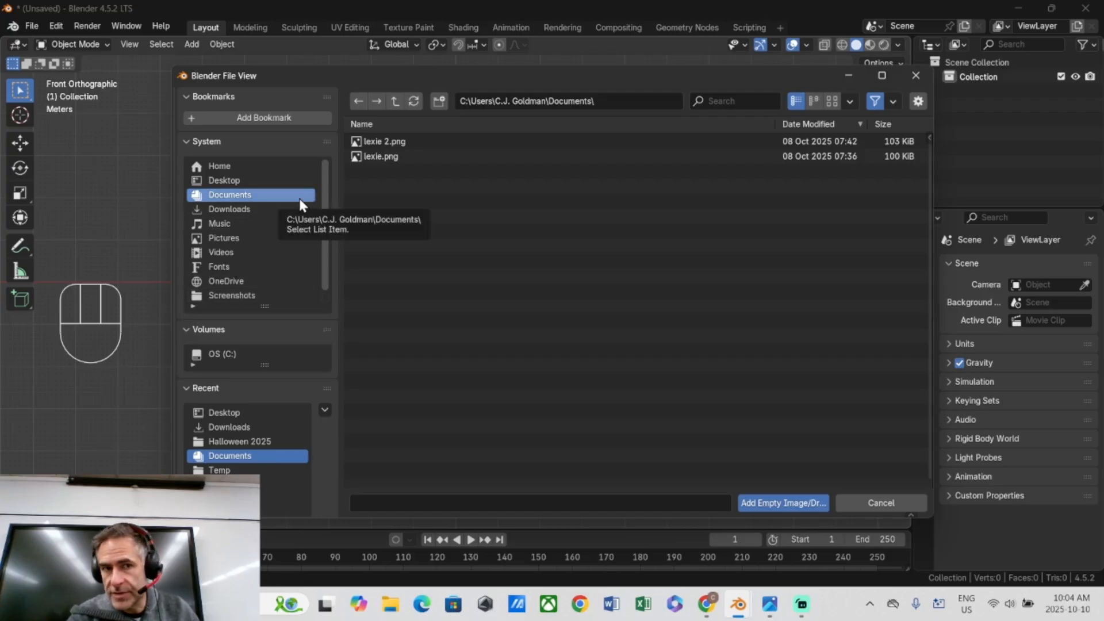
{"action": "left_click", "coordinate": [218, 181]}
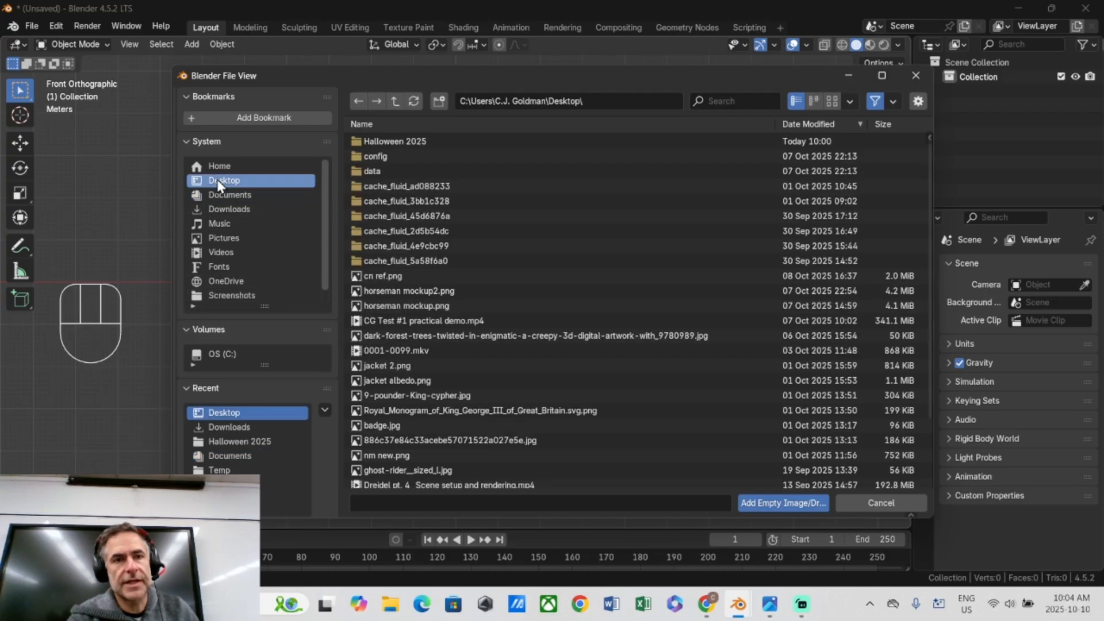
{"action": "left_click", "coordinate": [363, 277]}
{"action": "double_click", "coordinate": [363, 276]}
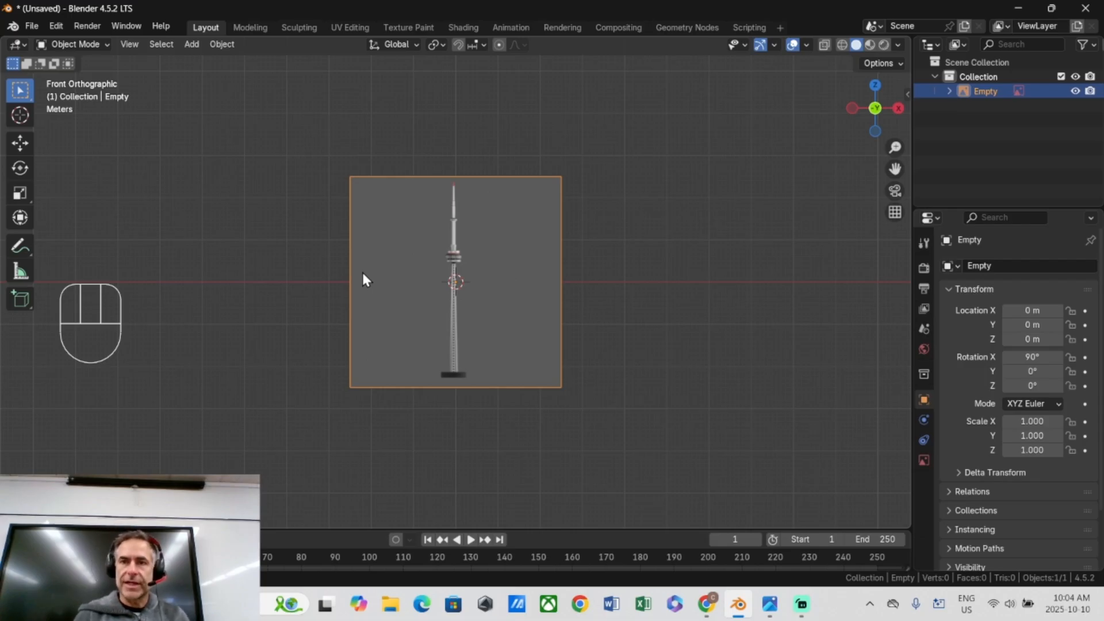
Try scaling the reference image up uniformly to about 3.88, and undo that scaling.
{"action": "scroll", "coordinate": [396, 263], "scroll_direction": "down", "scroll_amount": 2}
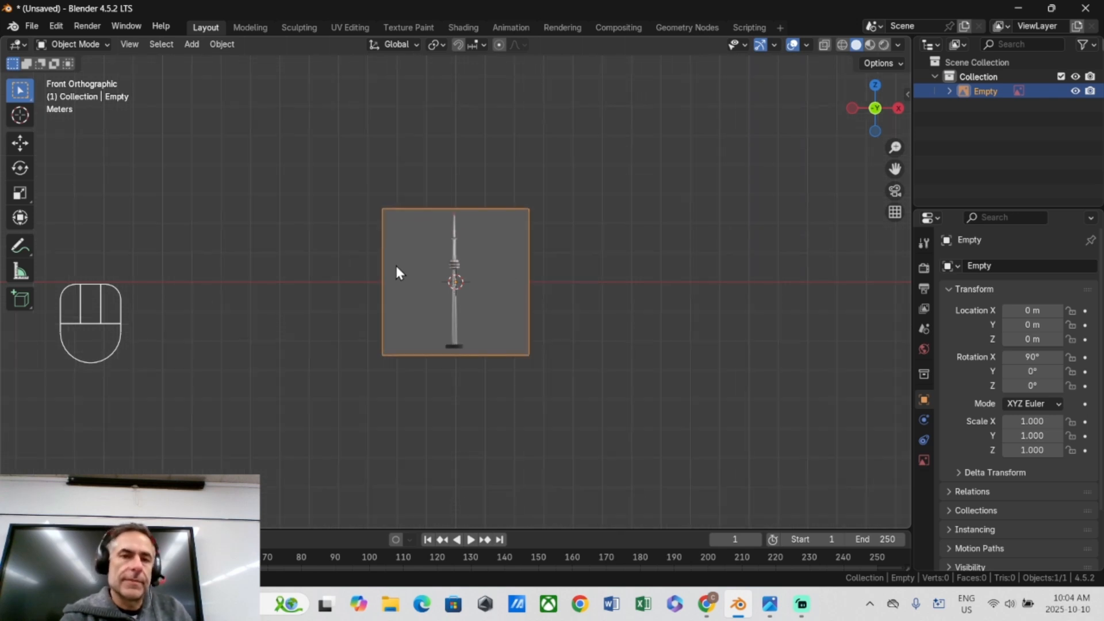
{"action": "scroll", "coordinate": [394, 268], "scroll_direction": "up", "scroll_amount": 3}
{"action": "scroll", "coordinate": [392, 237], "scroll_direction": "up", "scroll_amount": 5}
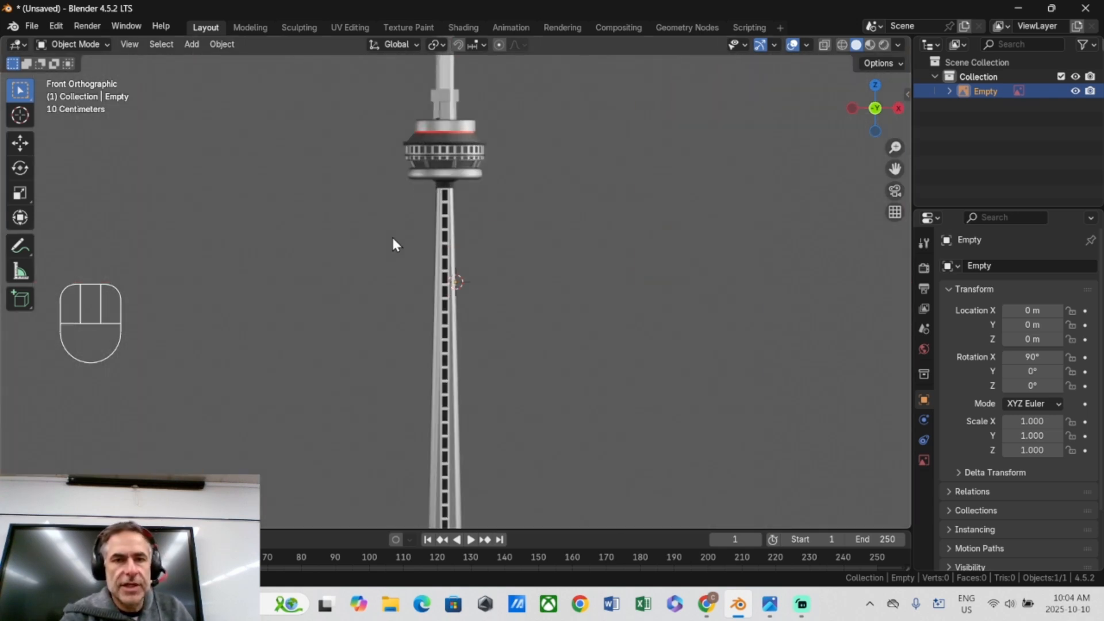
{"action": "scroll", "coordinate": [392, 236], "scroll_direction": "down", "scroll_amount": 4}
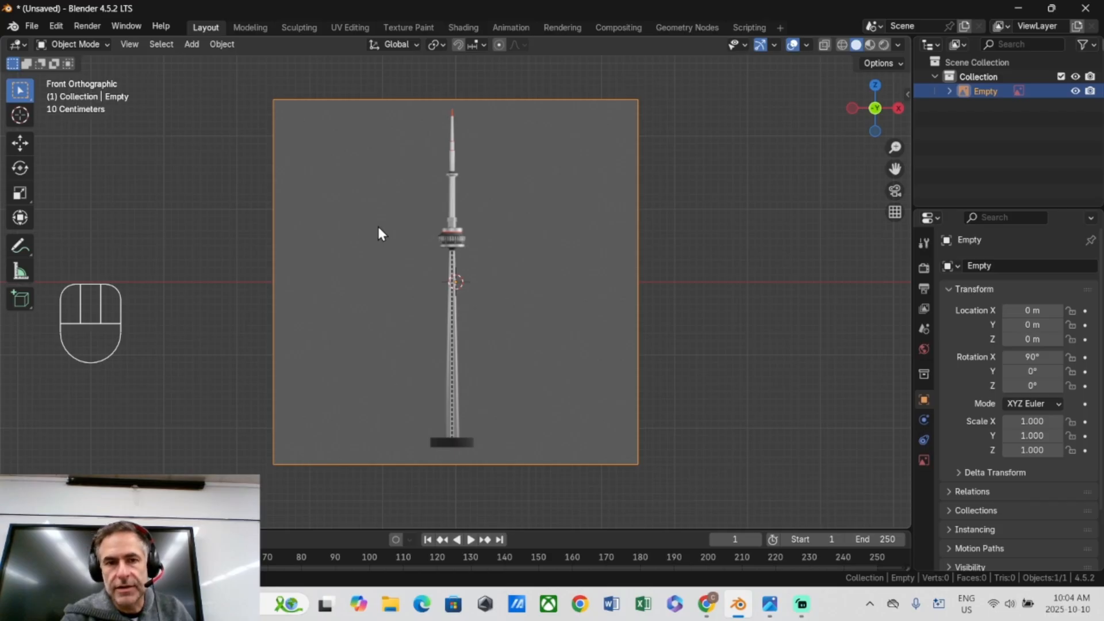
{"action": "scroll", "coordinate": [378, 230], "scroll_direction": "down", "scroll_amount": 7}
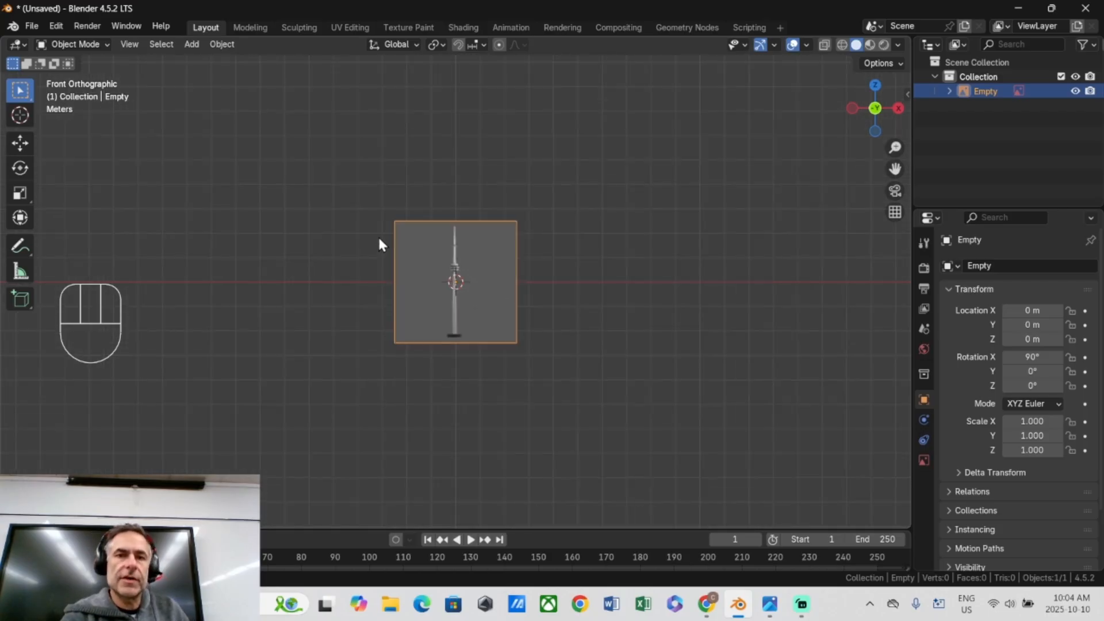
{"action": "key", "text": "s"}
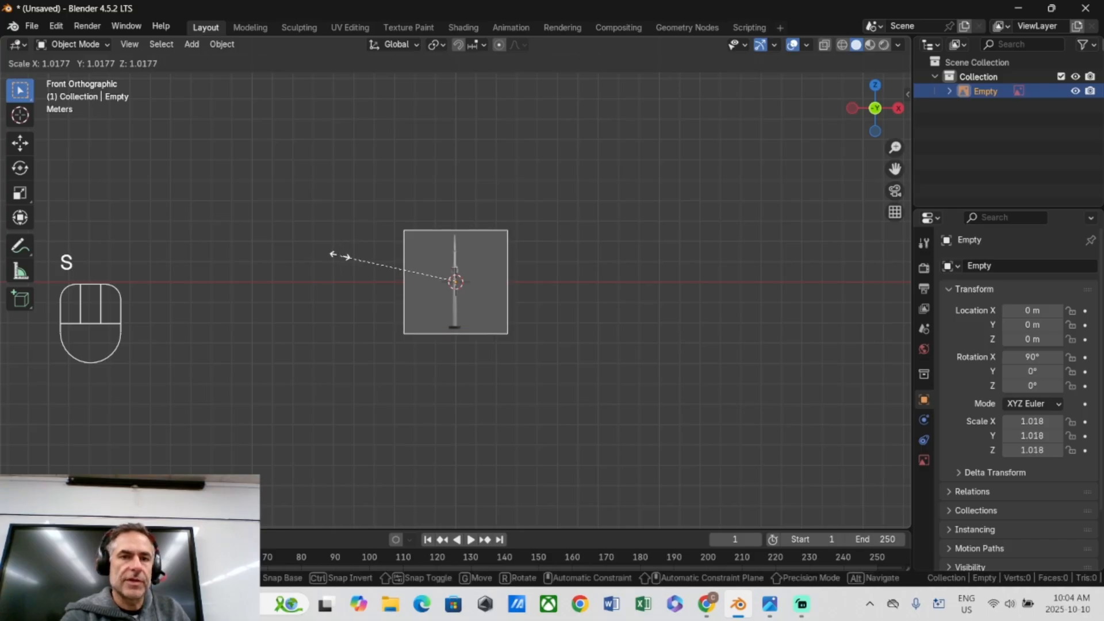
{"action": "left_click", "coordinate": [70, 75]}
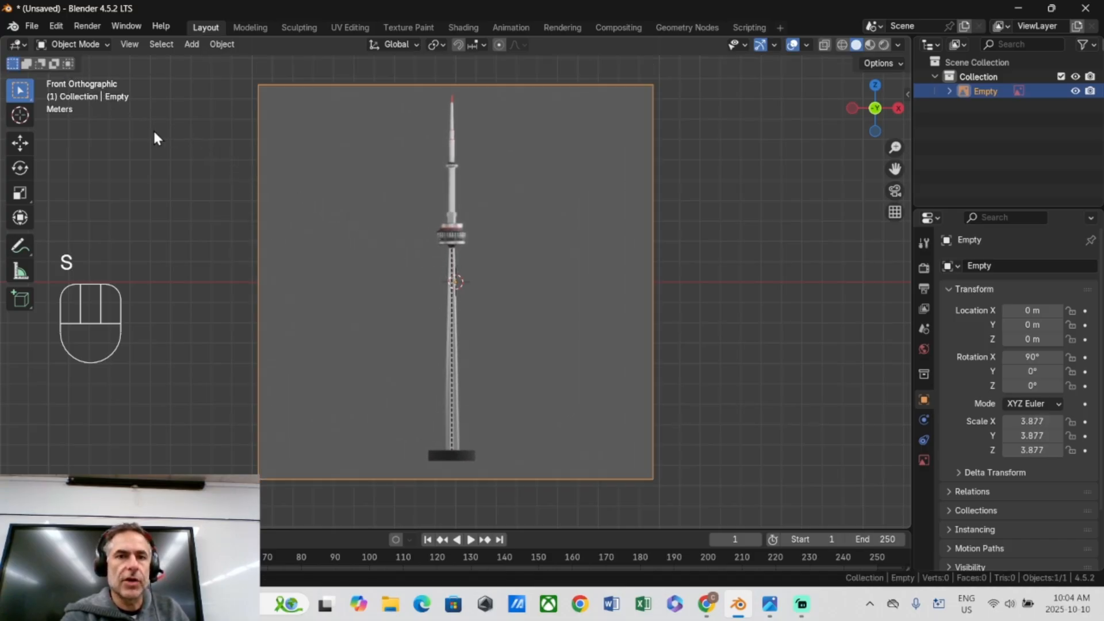
{"action": "scroll", "coordinate": [189, 181], "scroll_direction": "down", "scroll_amount": 3}
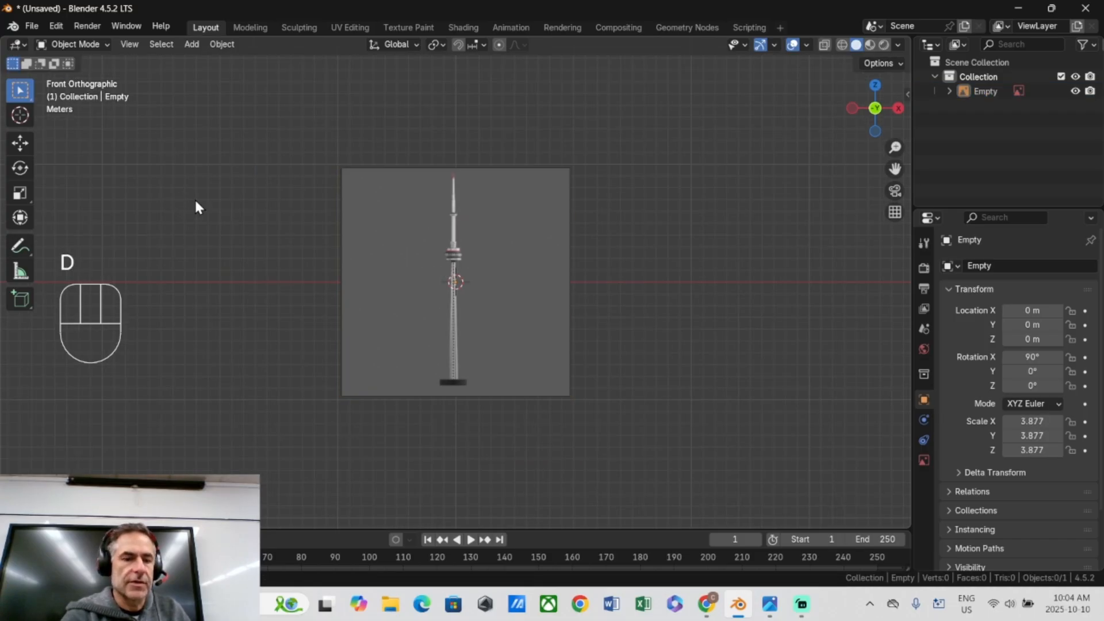
{"action": "key", "text": "ctrl+z"}
{"action": "key", "text": "ctrl+z"}
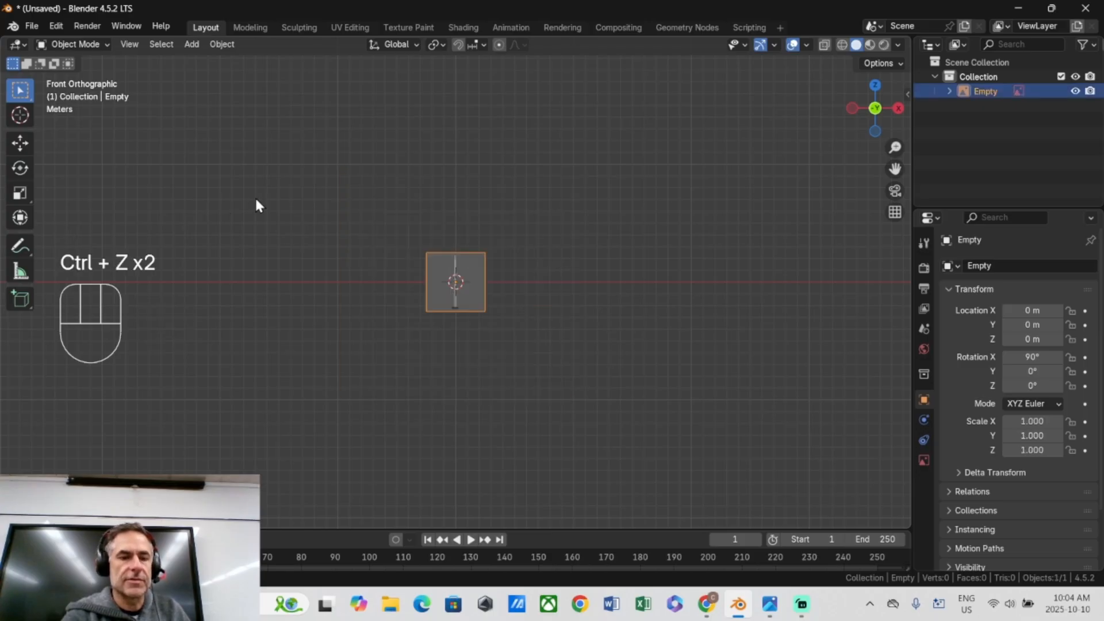
Scale the reference image up uniformly to a scale of about 6.94.
{"action": "key", "text": "s"}
{"action": "left_click", "coordinate": [804, 461]}
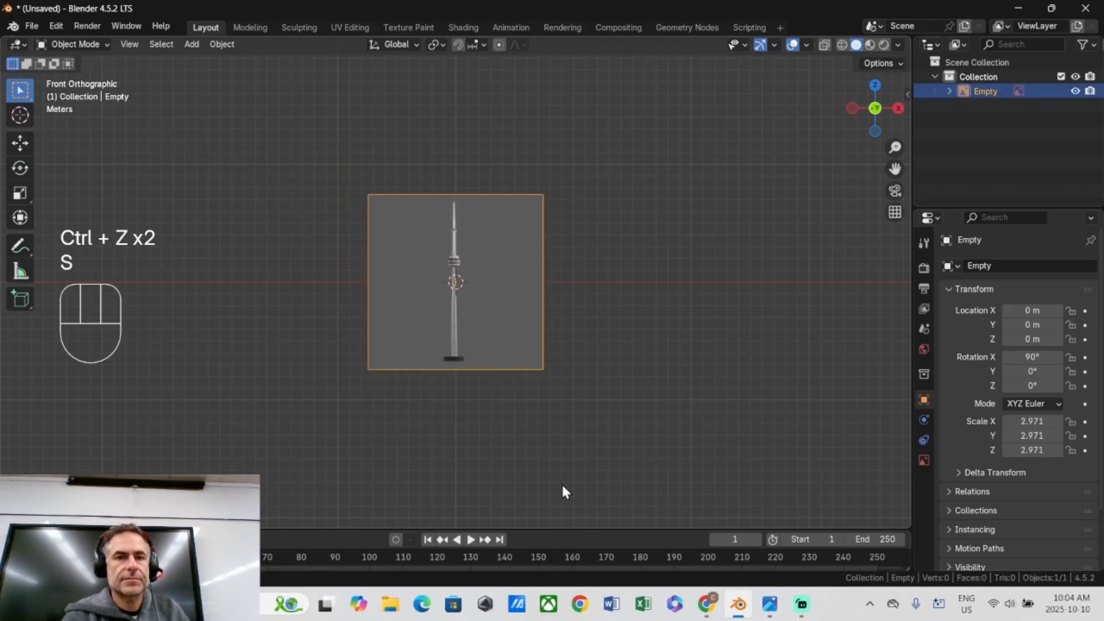
{"action": "key", "text": "s"}
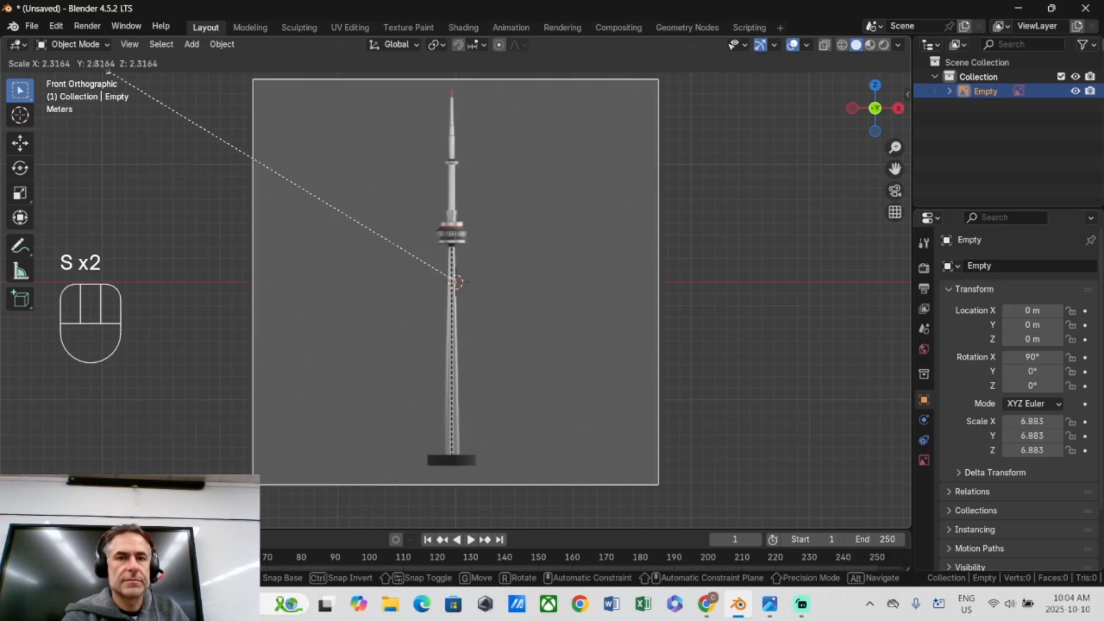
{"action": "left_click", "coordinate": [107, 73]}
Move the reference image up along Z to about 14.76 m so the top of the tower's base meets the world origin.
{"action": "scroll", "coordinate": [368, 202], "scroll_direction": "down", "scroll_amount": 3}
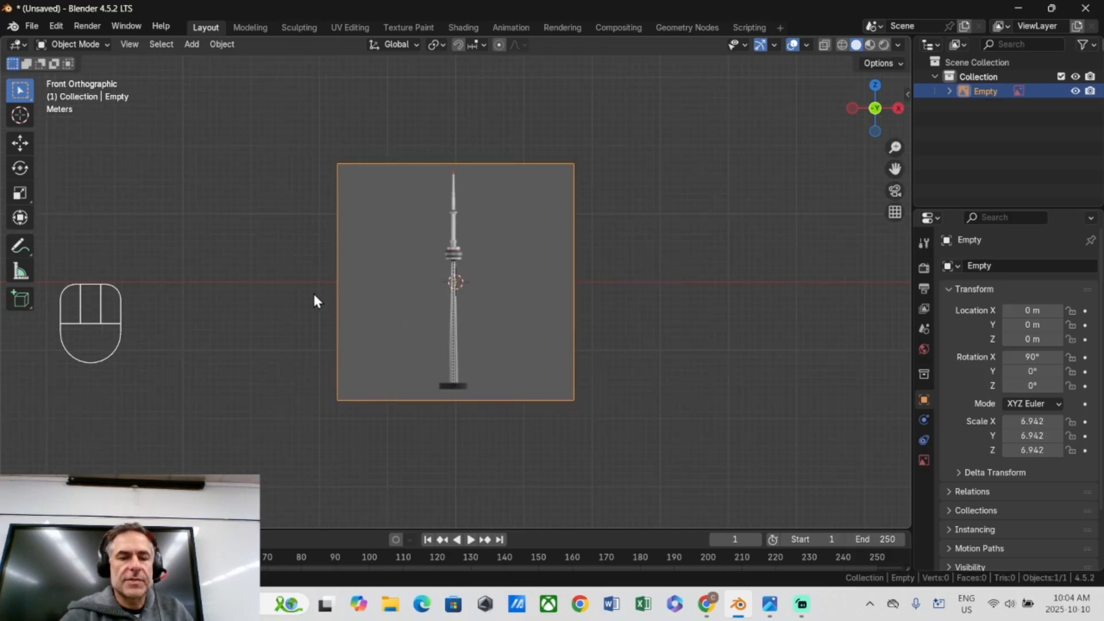
{"action": "key", "text": "g"}
{"action": "key", "text": "z"}
{"action": "left_click", "coordinate": [318, 207]}
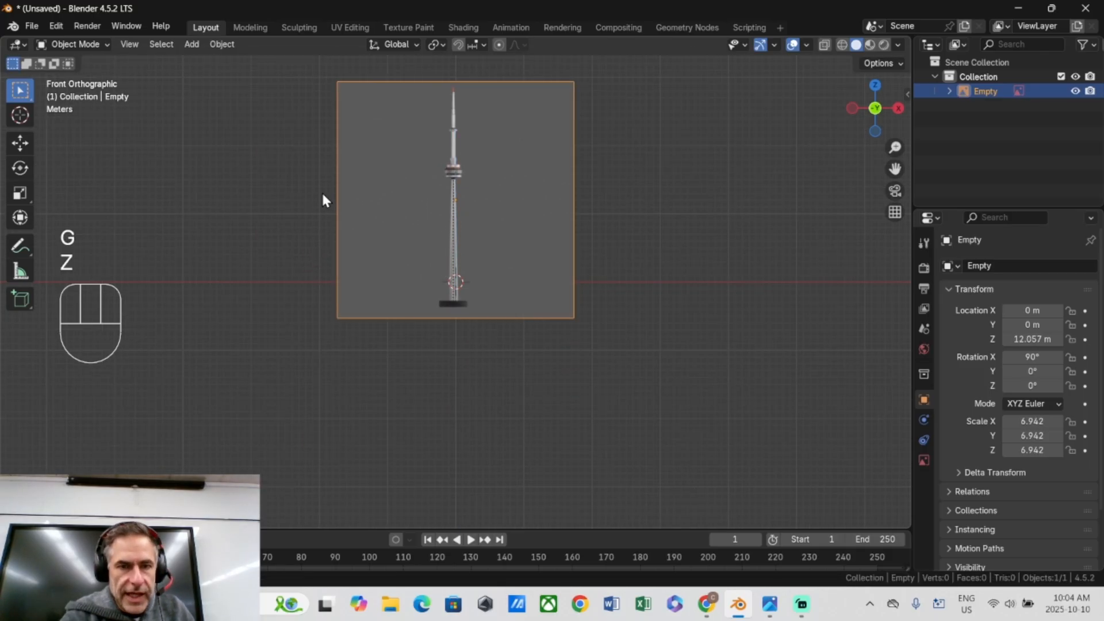
{"action": "left_click", "coordinate": [289, 233]}
{"action": "scroll", "coordinate": [299, 236], "scroll_direction": "up", "scroll_amount": 4}
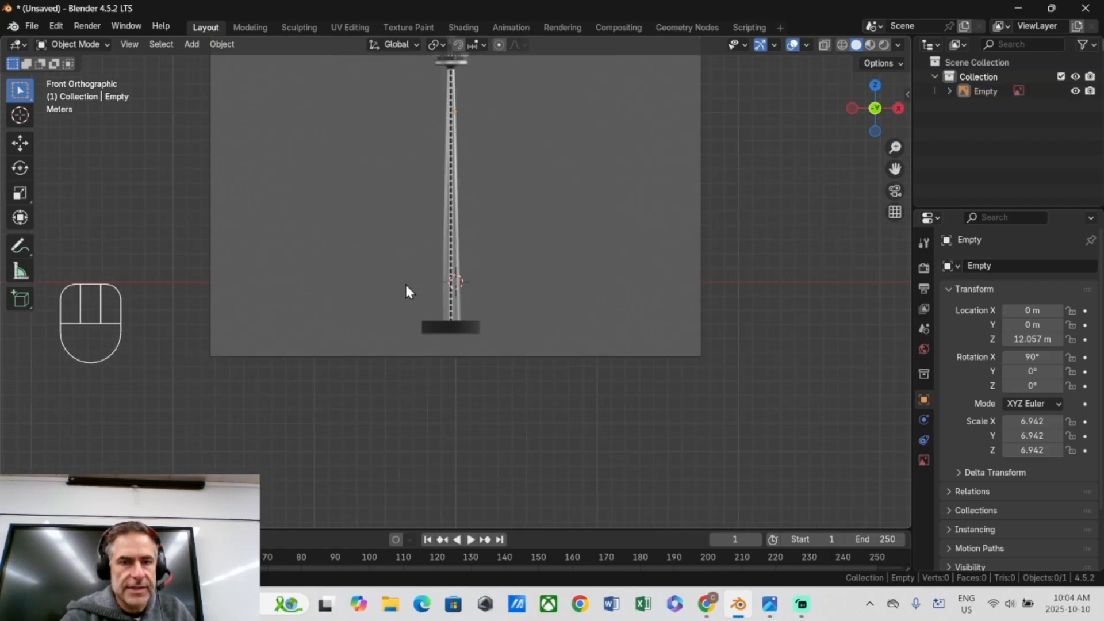
{"action": "scroll", "coordinate": [419, 295], "scroll_direction": "up", "scroll_amount": 4}
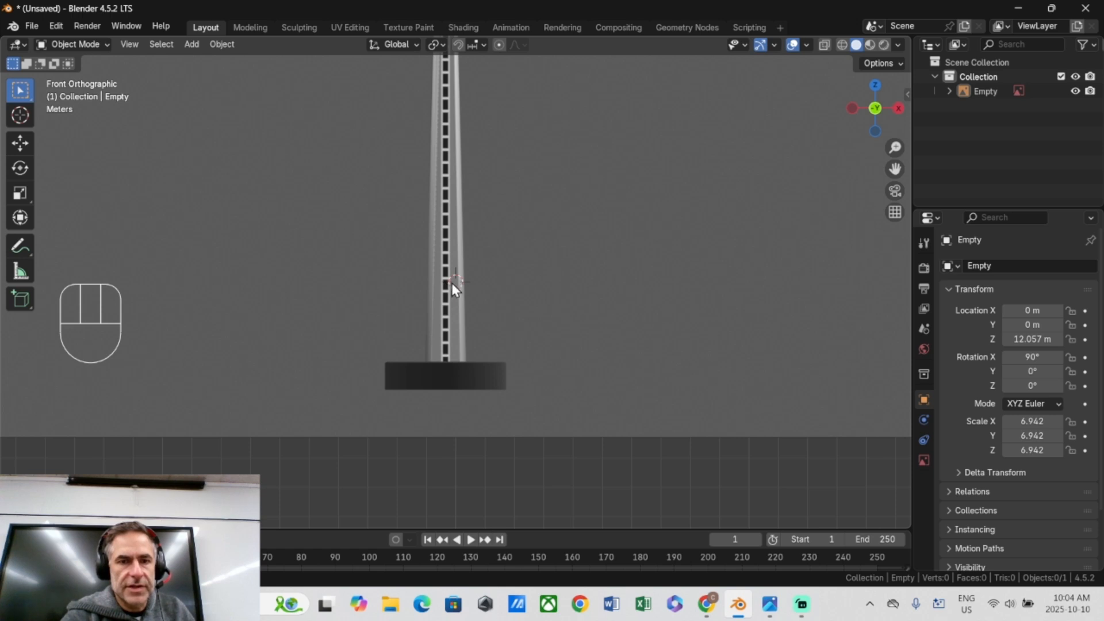
{"action": "left_click", "coordinate": [340, 303]}
{"action": "key", "text": "g"}
{"action": "key", "text": "z"}
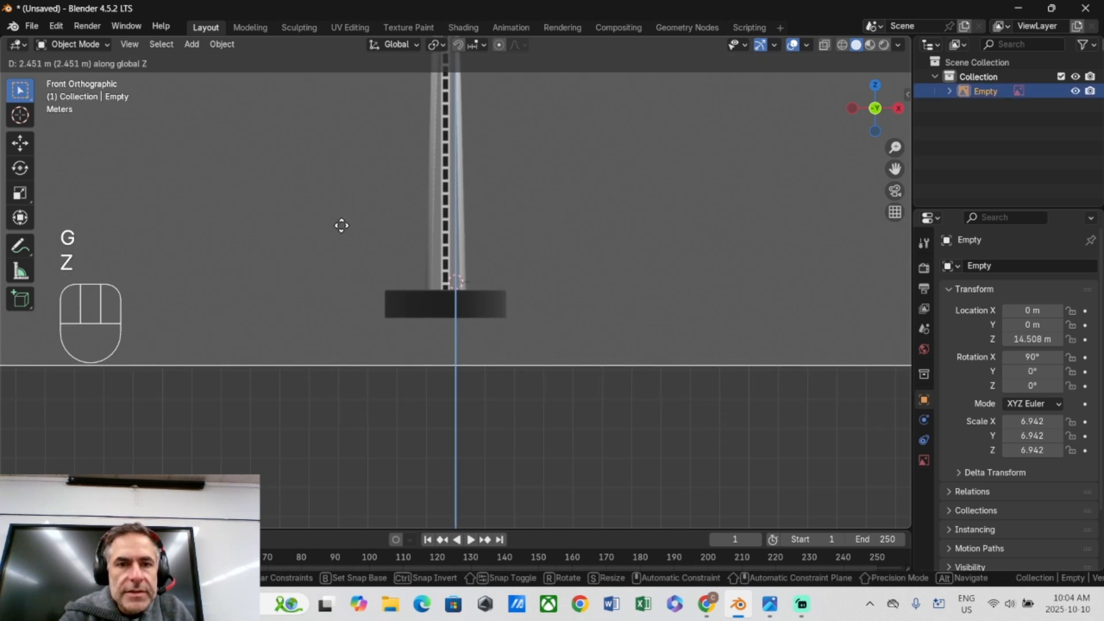
{"action": "left_click", "coordinate": [450, 240]}
Shift the reference image along X to about 0.346 m so the central window strip lines up with the world origin.
{"action": "scroll", "coordinate": [450, 240], "scroll_direction": "up", "scroll_amount": 8}
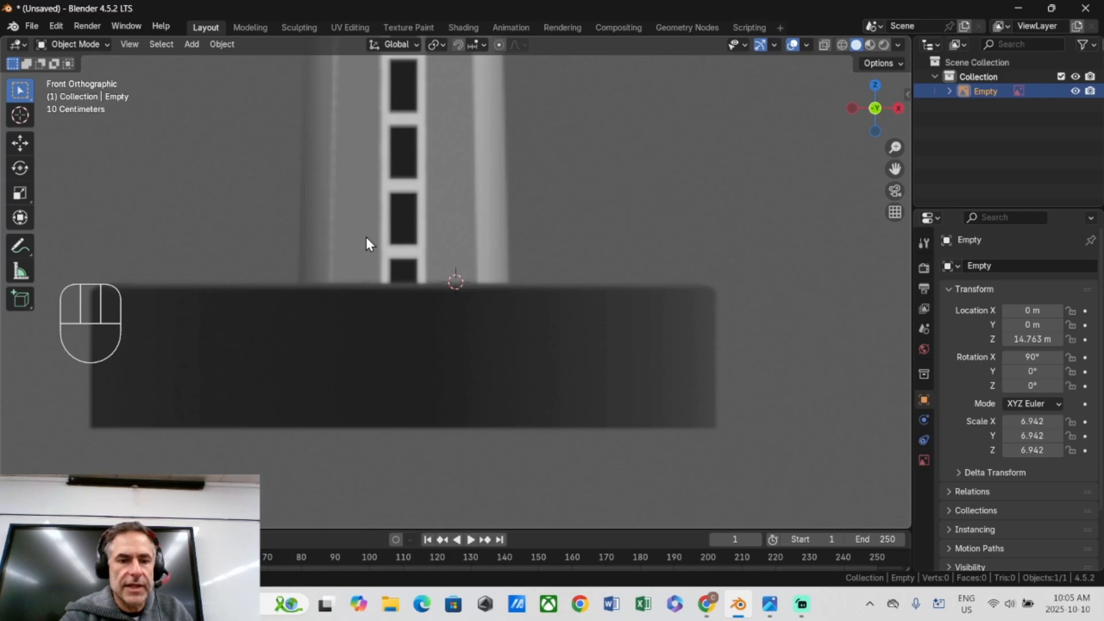
{"action": "key", "text": "g"}
{"action": "key", "text": "x"}
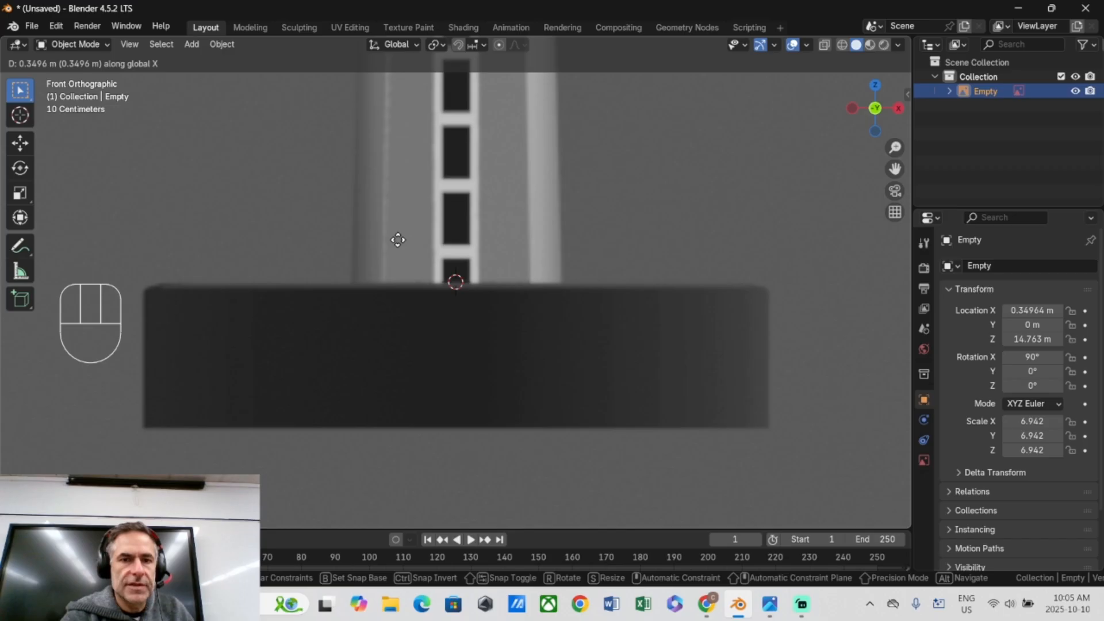
{"action": "left_click", "coordinate": [397, 239]}
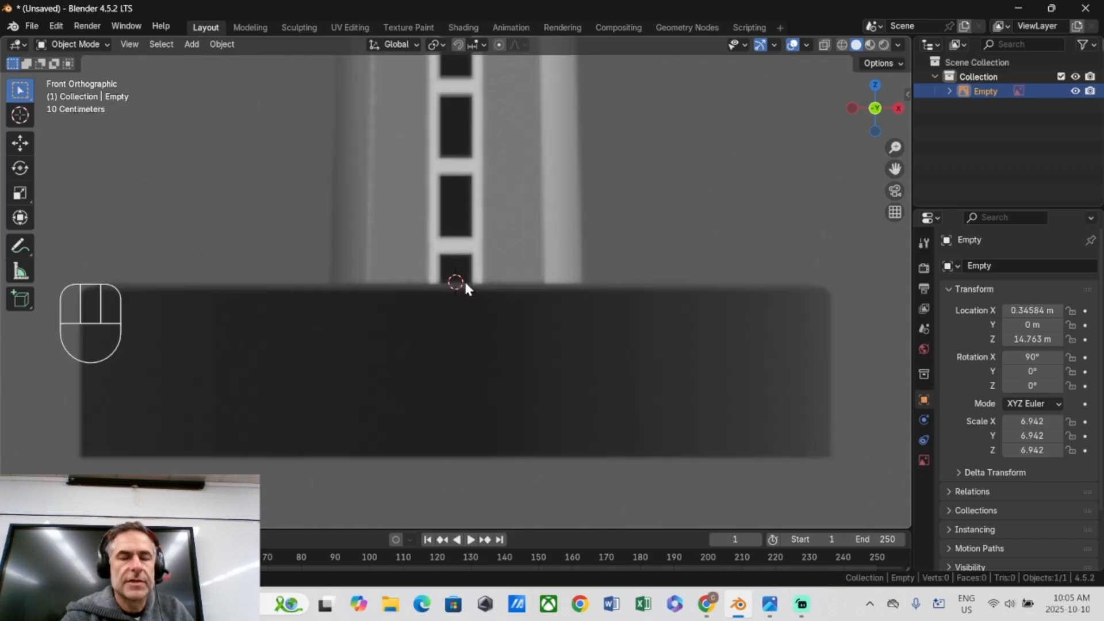
{"action": "scroll", "coordinate": [464, 278], "scroll_direction": "down", "scroll_amount": 3}
{"action": "left_click_drag", "start_coordinate": [466, 282], "coordinate": [392, 233]}
{"action": "scroll", "coordinate": [395, 315], "scroll_direction": "down", "scroll_amount": 8}
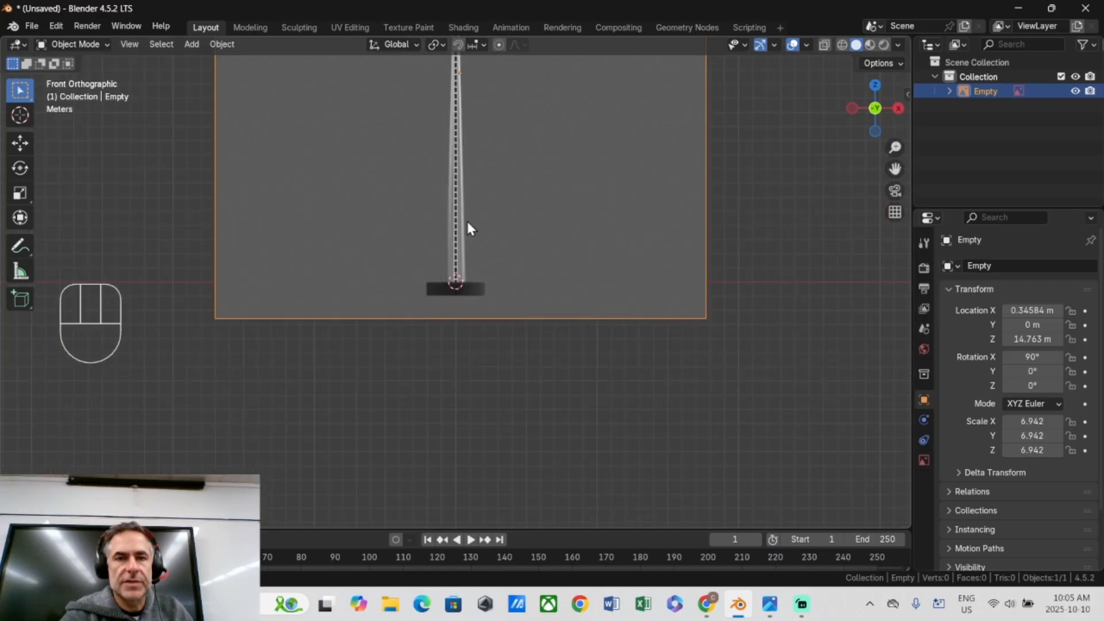
Rename the reference image object to Ref.
{"action": "middle_click_drag", "start_coordinate": [792, 268], "coordinate": [778, 183]}
{"action": "middle_click_drag", "start_coordinate": [573, 171], "coordinate": [903, 92]}
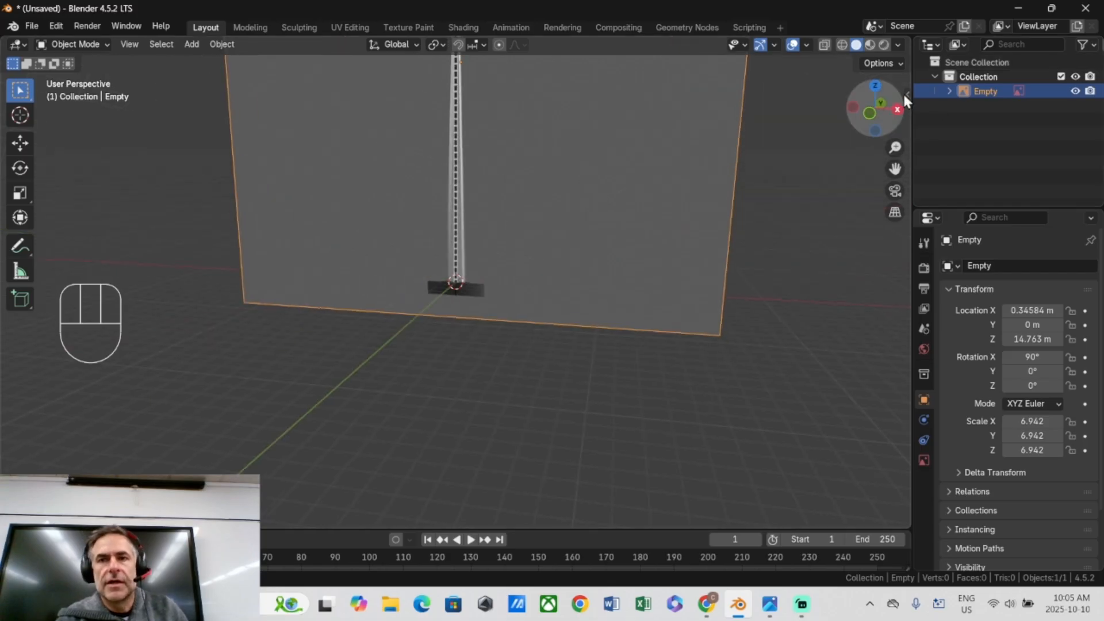
{"action": "double_click", "coordinate": [979, 91]}
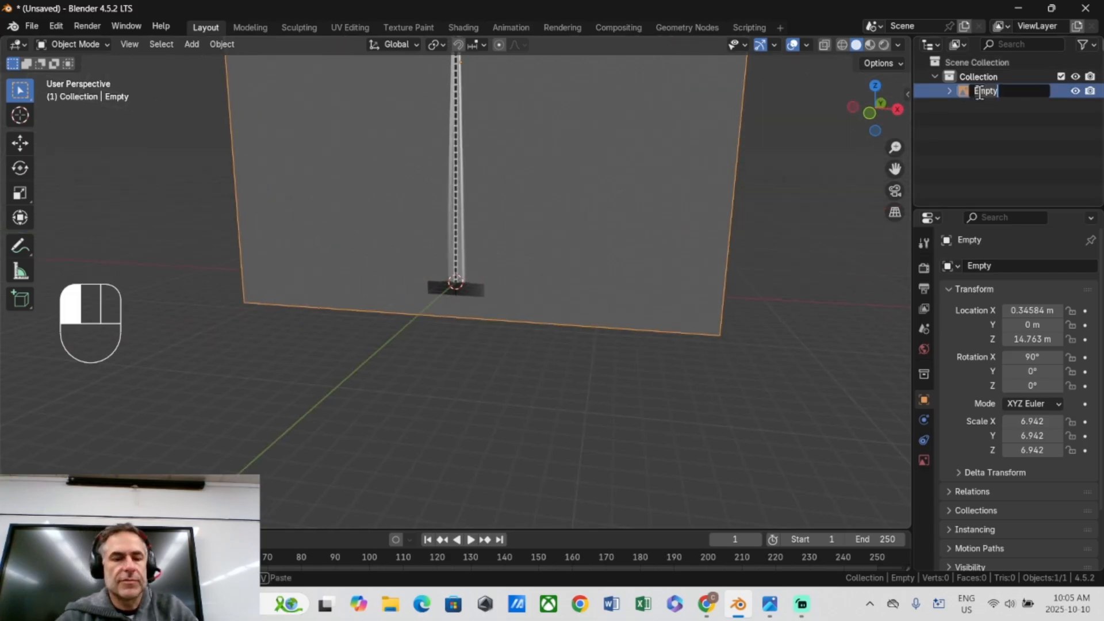
{"action": "type", "text": "Ref"}
{"action": "key", "text": "Return"}
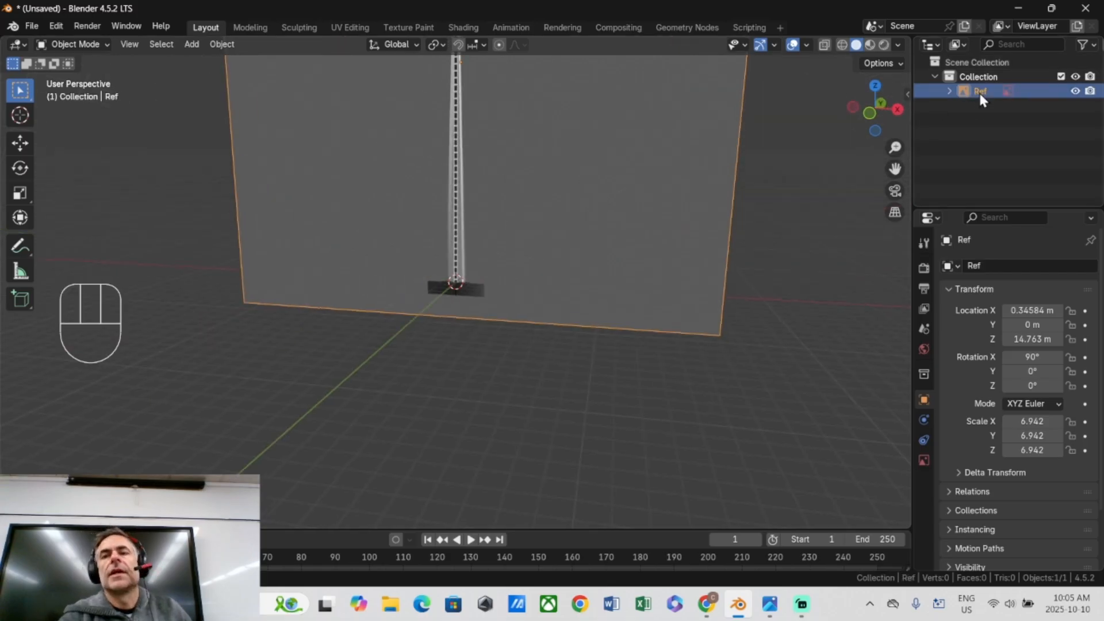
Enable opacity for the Ref reference image and lower it to about 0.528.
{"action": "left_click", "coordinate": [1008, 91]}
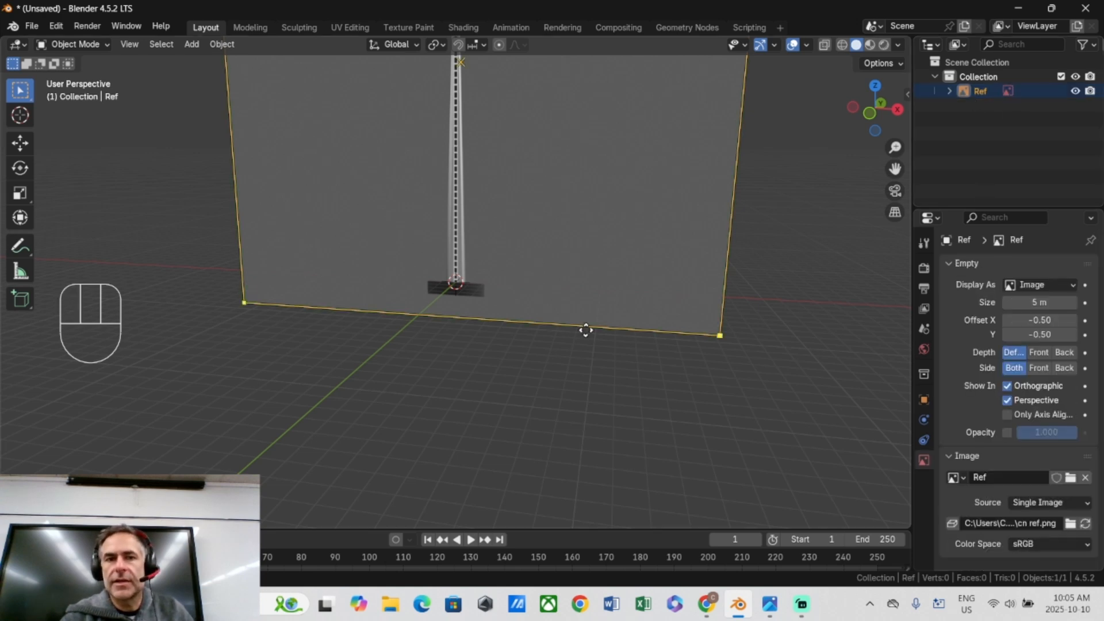
{"action": "scroll", "coordinate": [608, 292], "scroll_direction": "down", "scroll_amount": 2}
{"action": "middle_click_drag", "start_coordinate": [608, 293], "coordinate": [604, 262]}
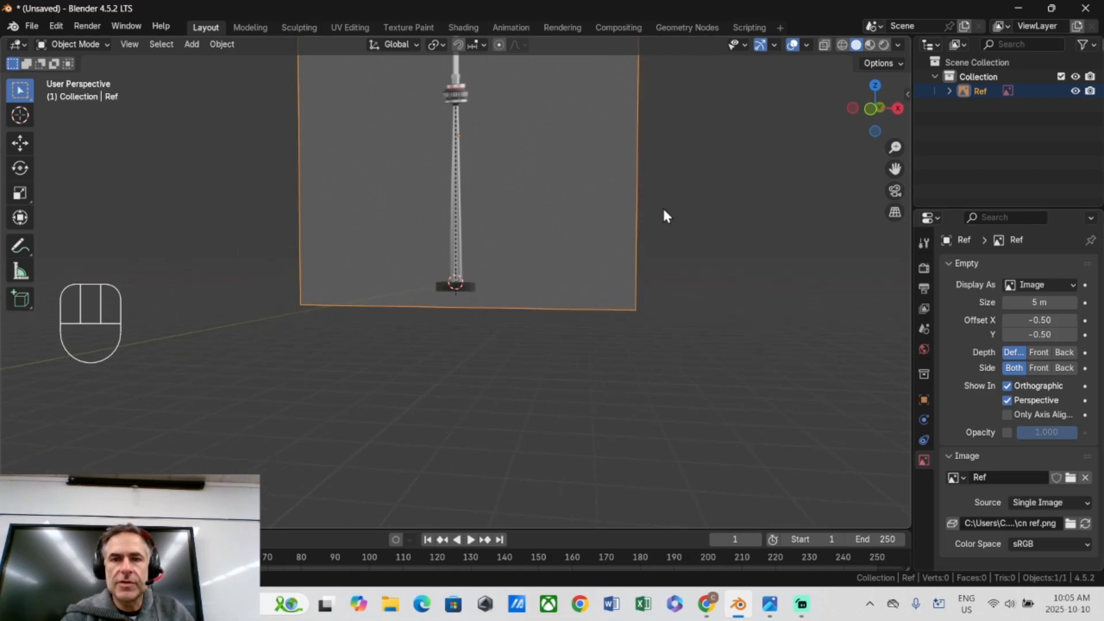
{"action": "left_click", "coordinate": [1007, 433]}
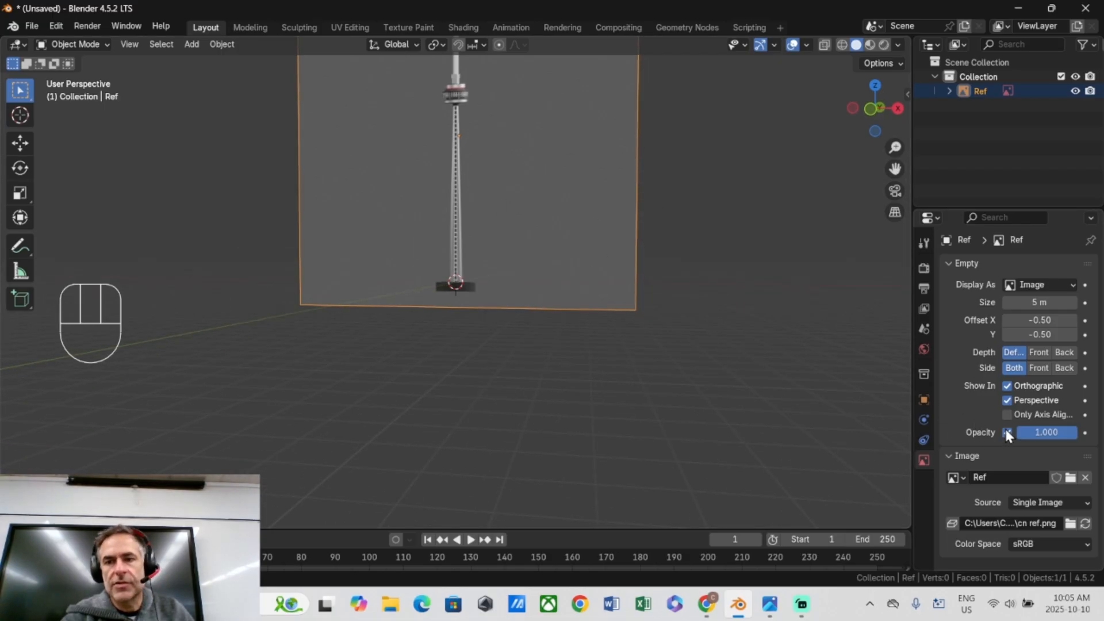
{"action": "mouse_move", "coordinate": [1049, 436]}
{"action": "left_mouse_down"}
{"action": "mouse_move", "coordinate": [1024, 433]}
{"action": "mouse_move", "coordinate": [1063, 433]}
{"action": "mouse_move", "coordinate": [1033, 432]}
{"action": "left_mouse_up"}
Move the reference image along the Y axis so it stands in front of the world origin.
{"action": "middle_click_drag", "start_coordinate": [687, 244], "coordinate": [470, 189]}
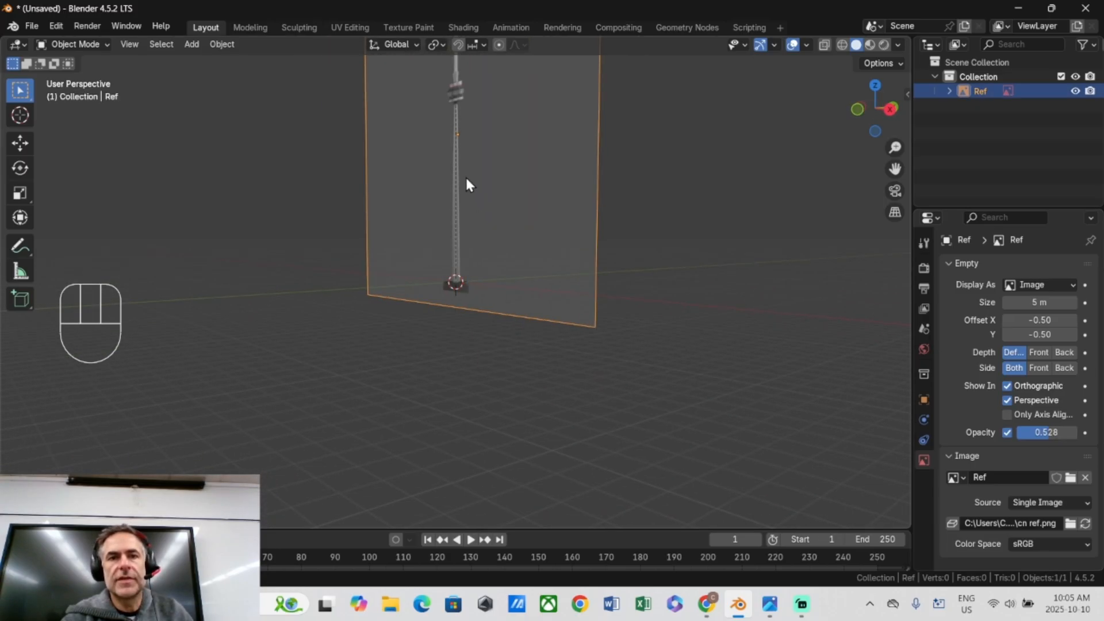
{"action": "key", "text": "g"}
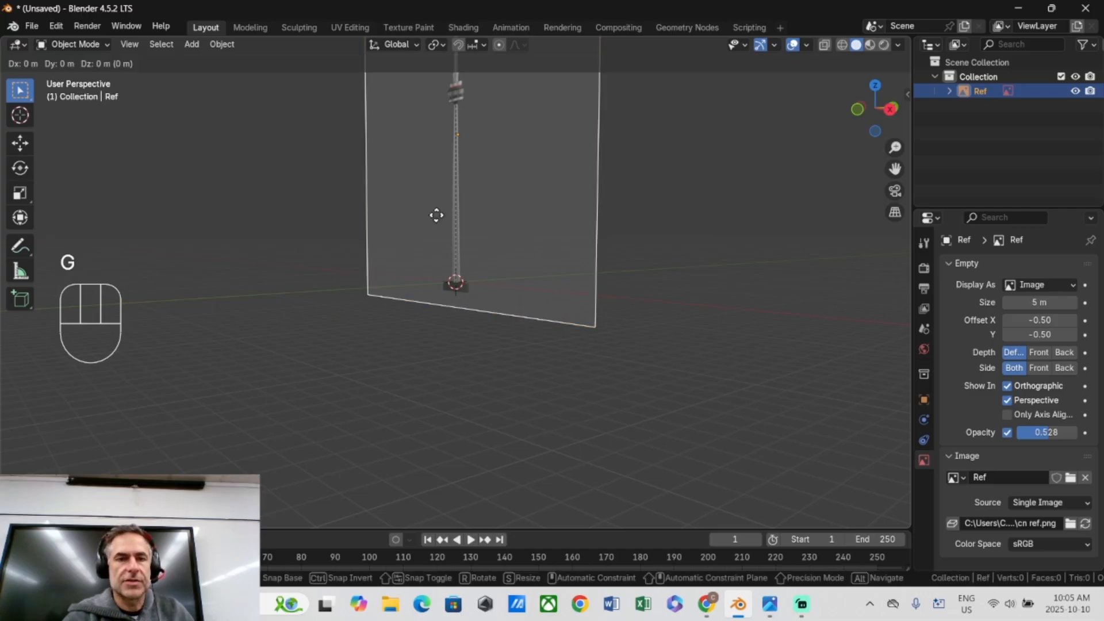
{"action": "key", "text": "y"}
{"action": "left_click", "coordinate": [424, 253]}
{"action": "middle_click_drag", "start_coordinate": [424, 252], "coordinate": [447, 253]}
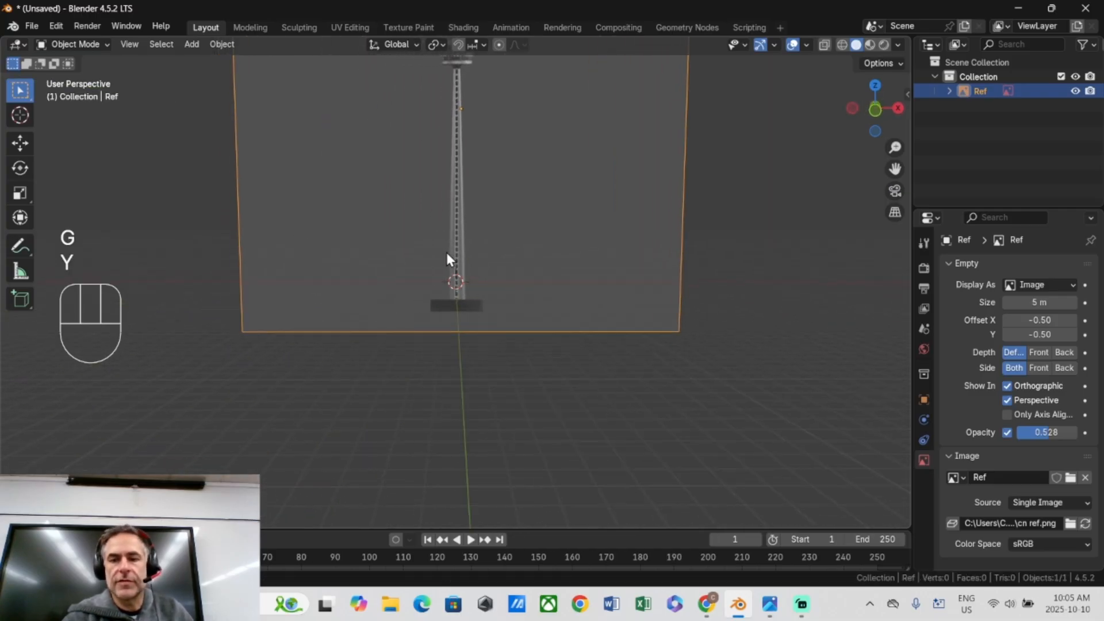
Reduce the reference image's opacity to about 0.352 while checking the tower from the front.
{"action": "key", "text": "KP_1"}
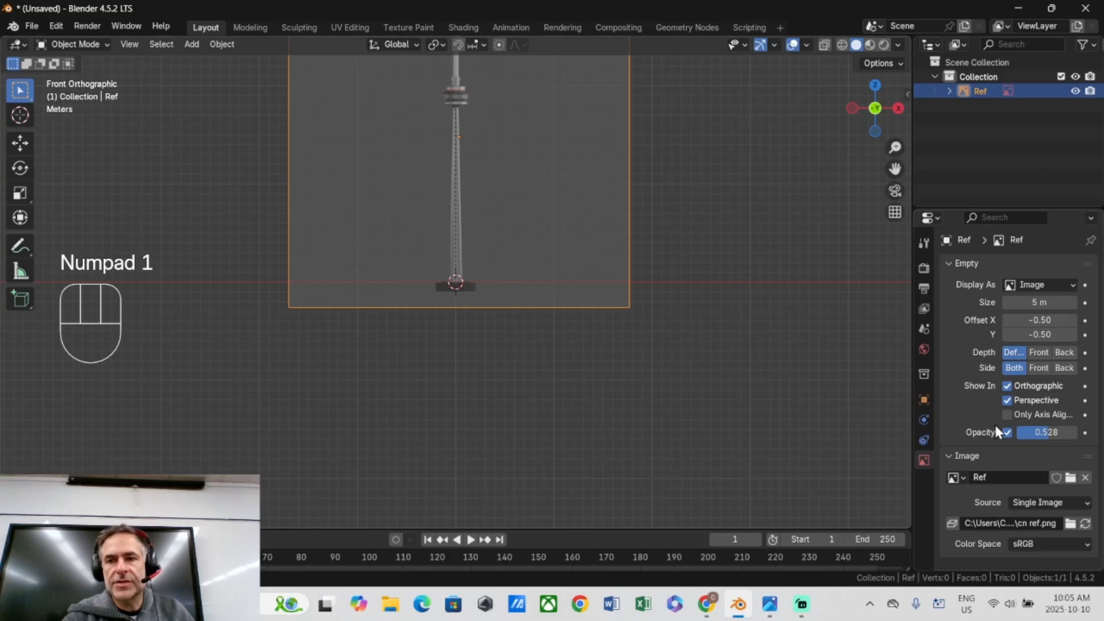
{"action": "left_click_drag", "start_coordinate": [1036, 438], "coordinate": [1025, 439]}
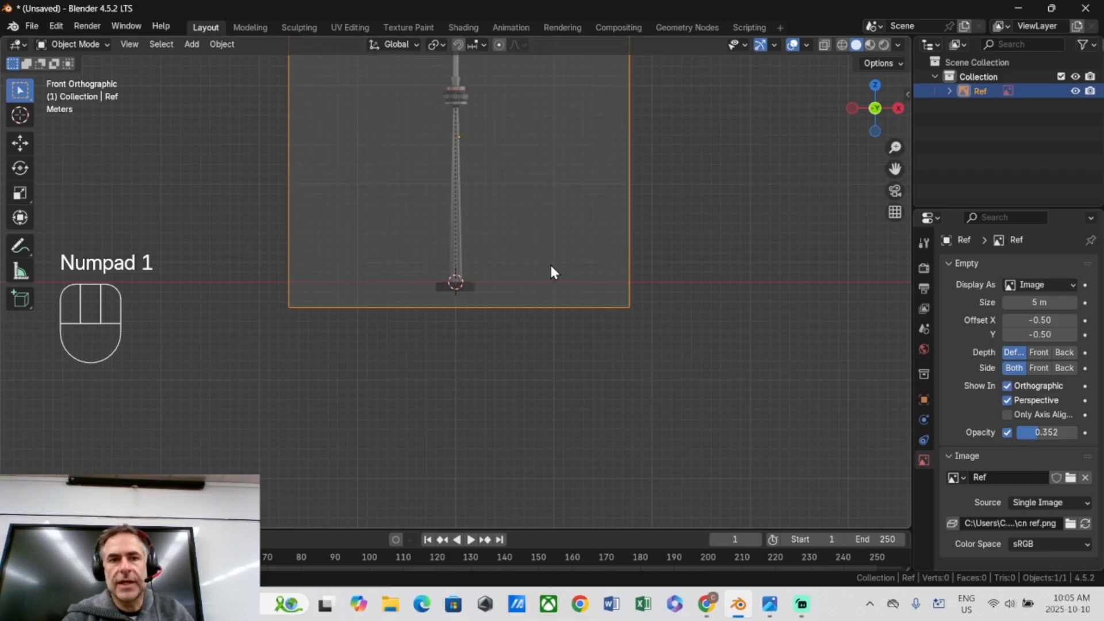
{"action": "scroll", "coordinate": [549, 271], "scroll_direction": "up", "scroll_amount": 4}
{"action": "scroll", "coordinate": [436, 216], "scroll_direction": "down", "scroll_amount": 2}
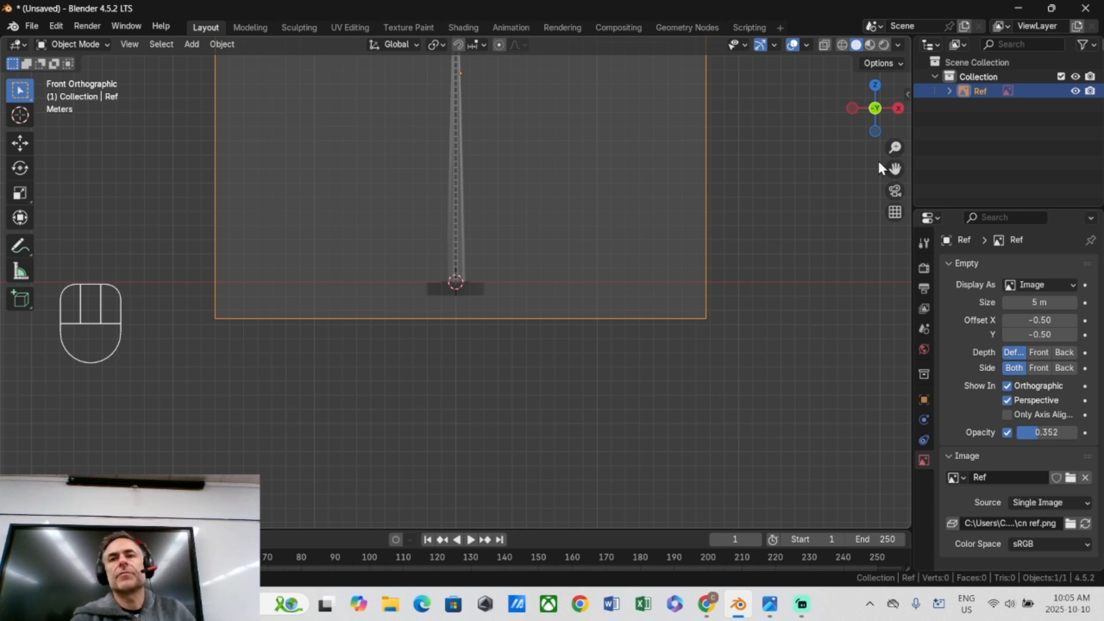
{"action": "left_click_drag", "start_coordinate": [895, 169], "coordinate": [893, 381]}
{"action": "scroll", "coordinate": [599, 162], "scroll_direction": "down", "scroll_amount": 1}
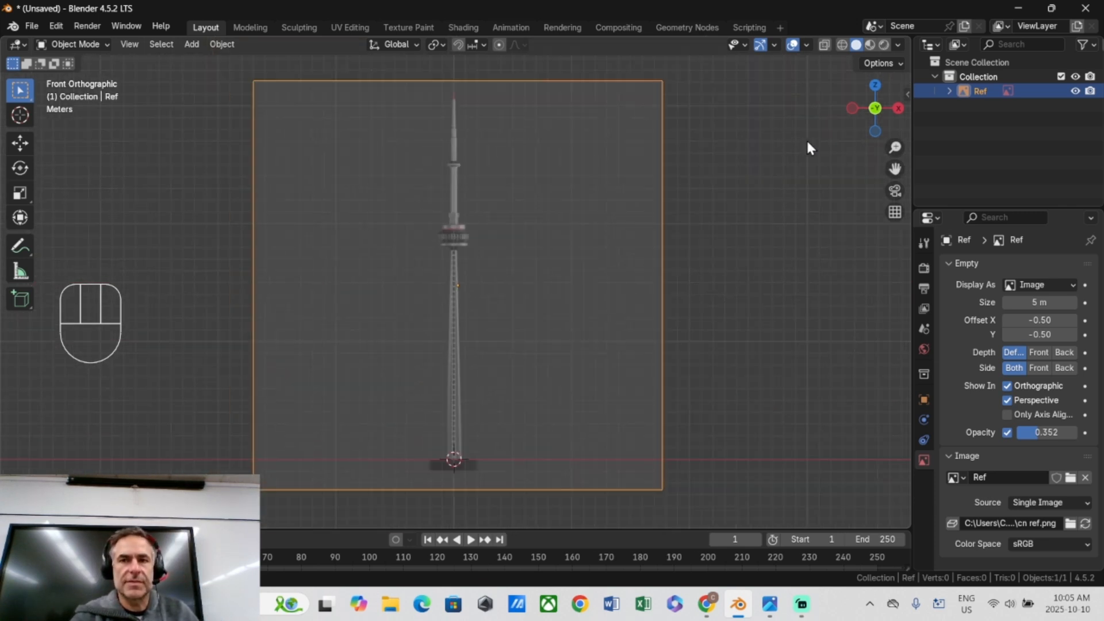
{"action": "left_click_drag", "start_coordinate": [894, 169], "coordinate": [901, 141]}
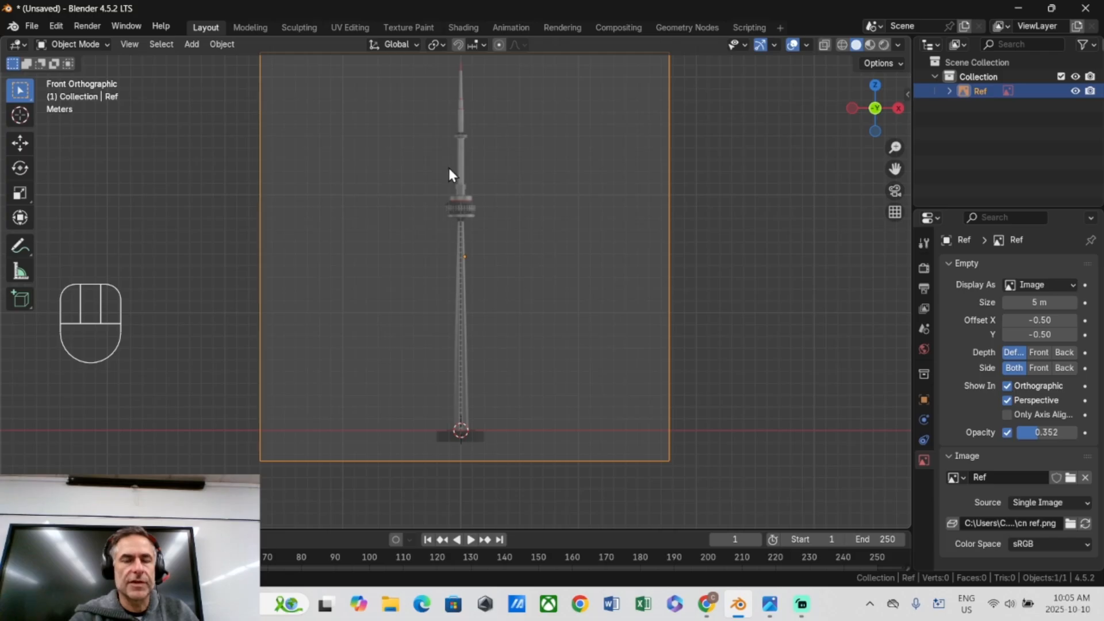
{"action": "scroll", "coordinate": [446, 182], "scroll_direction": "up", "scroll_amount": 3}
{"action": "scroll", "coordinate": [615, 177], "scroll_direction": "down", "scroll_amount": 3}
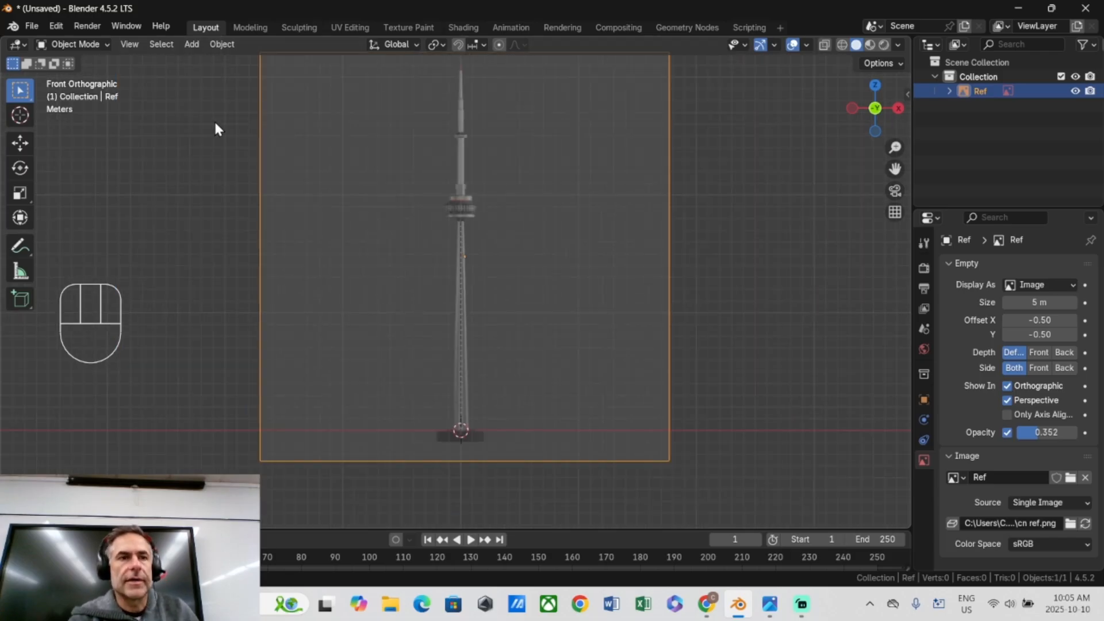
Try to apply all transforms to the Ref image.
{"action": "key", "text": "ctrl+a"}
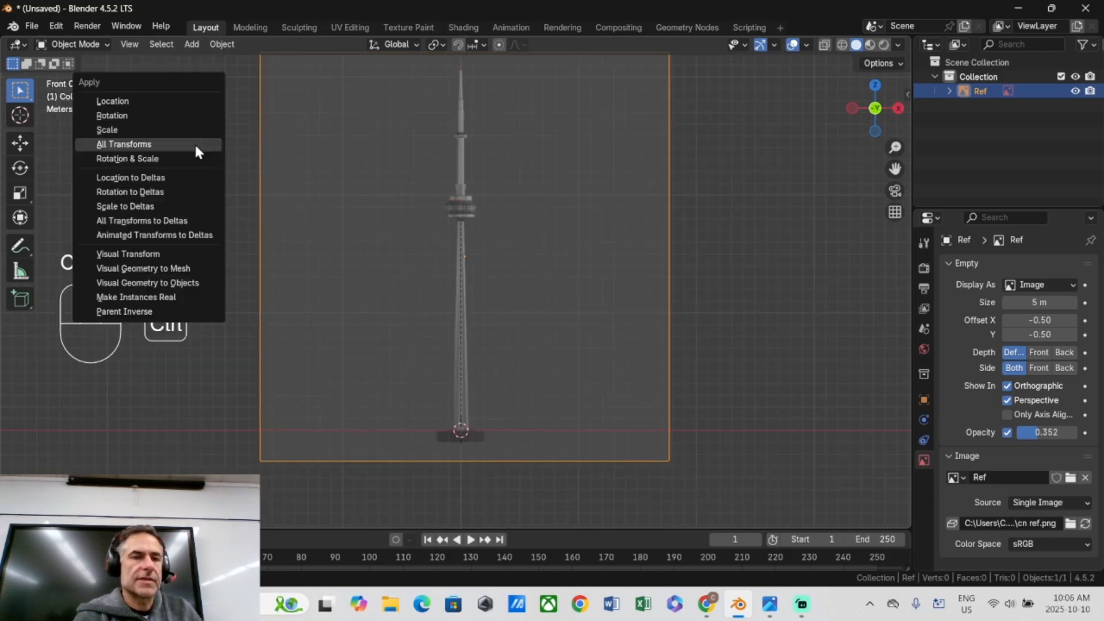
{"action": "left_click", "coordinate": [196, 145]}
{"action": "key", "text": "ctrl+z"}
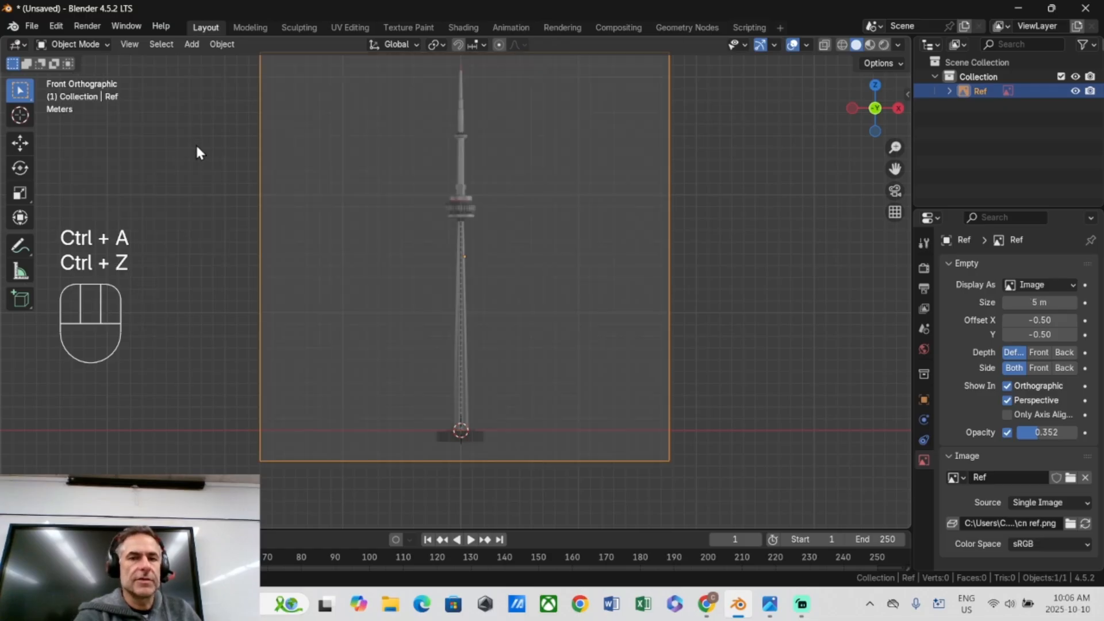
With nothing selected, add a mesh circle at the world origin with 6 vertices.
{"action": "left_click", "coordinate": [179, 191]}
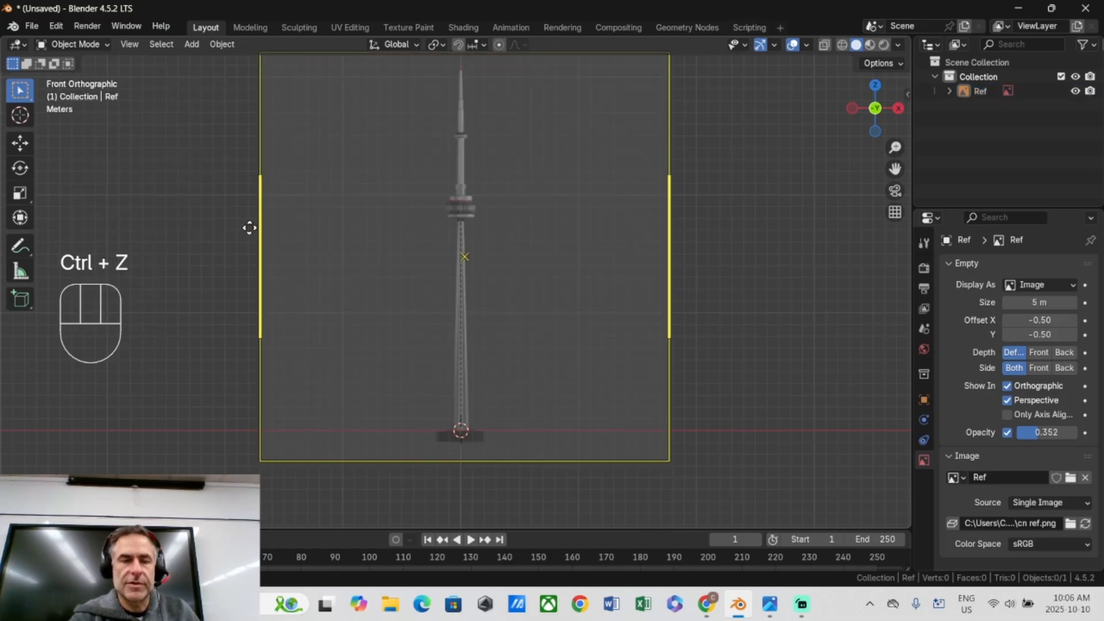
{"action": "left_click", "coordinate": [217, 198]}
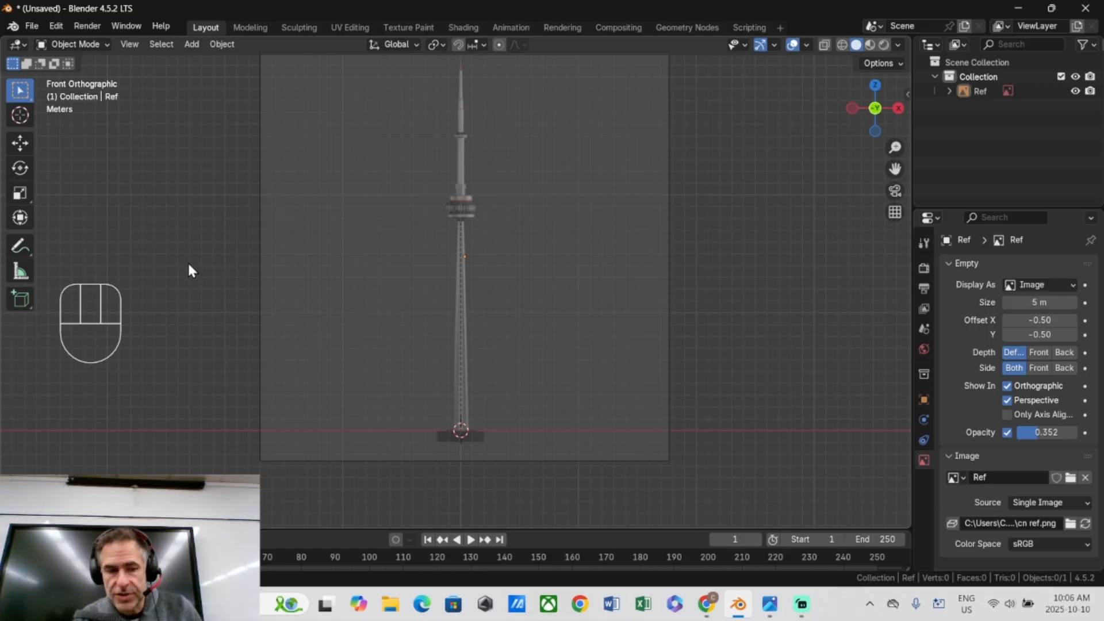
{"action": "key", "text": "shift+a"}
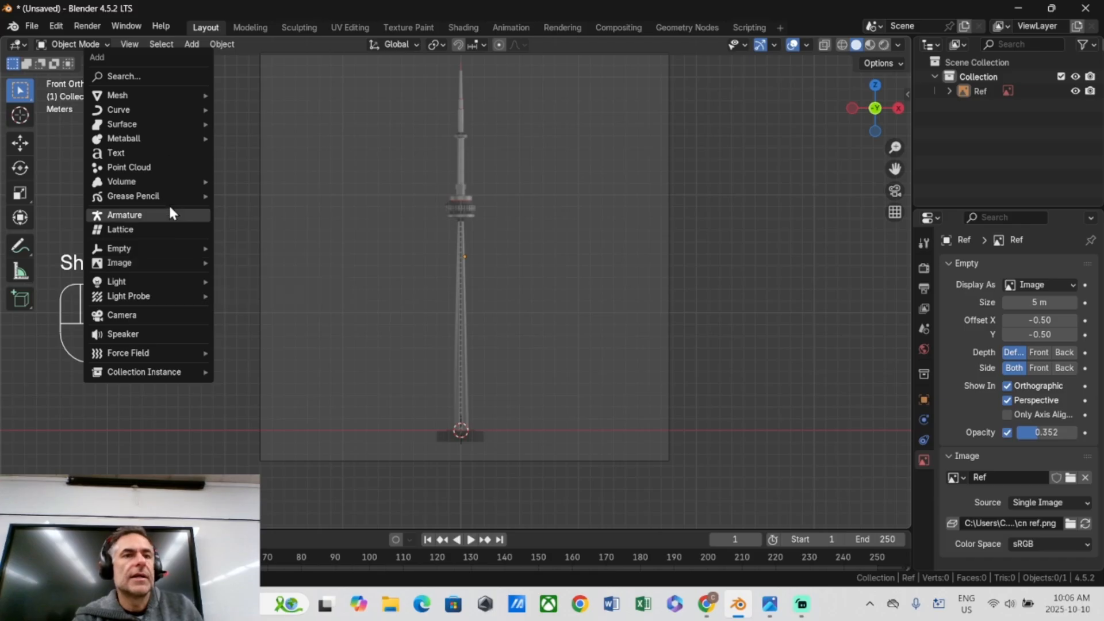
{"action": "mouse_move", "coordinate": [161, 95]}
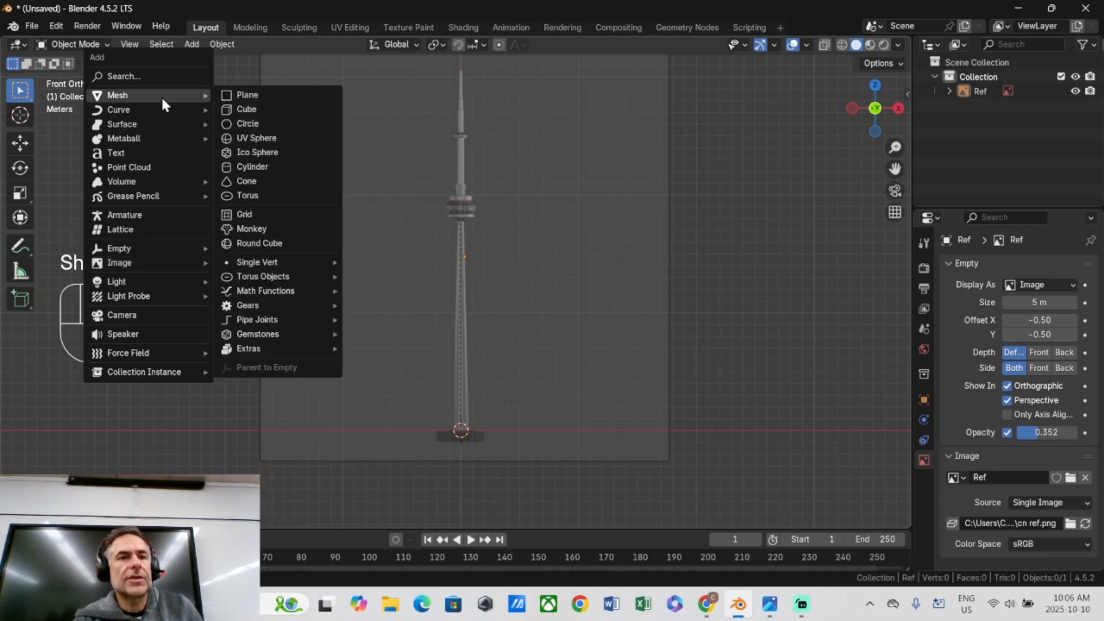
{"action": "left_click", "coordinate": [247, 123]}
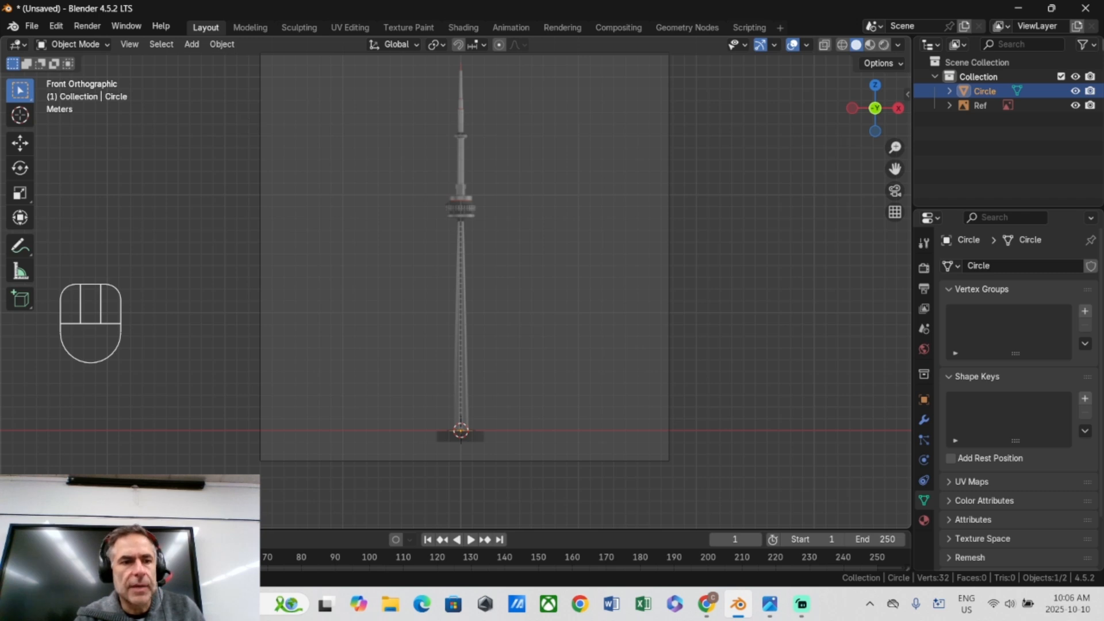
{"action": "left_click", "coordinate": [74, 516]}
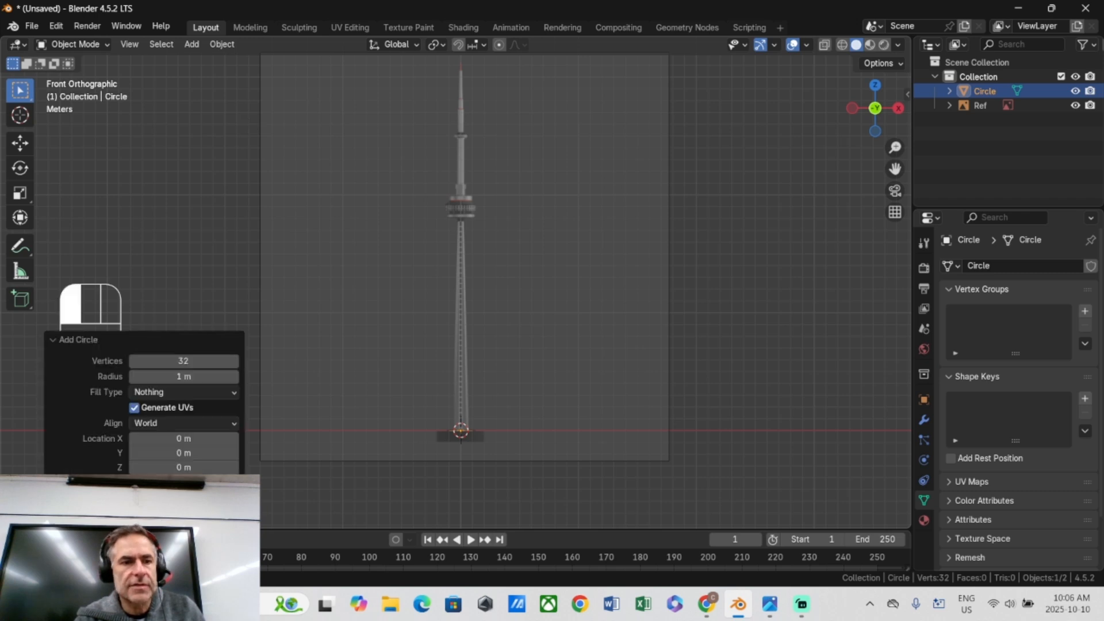
{"action": "left_click", "coordinate": [170, 360]}
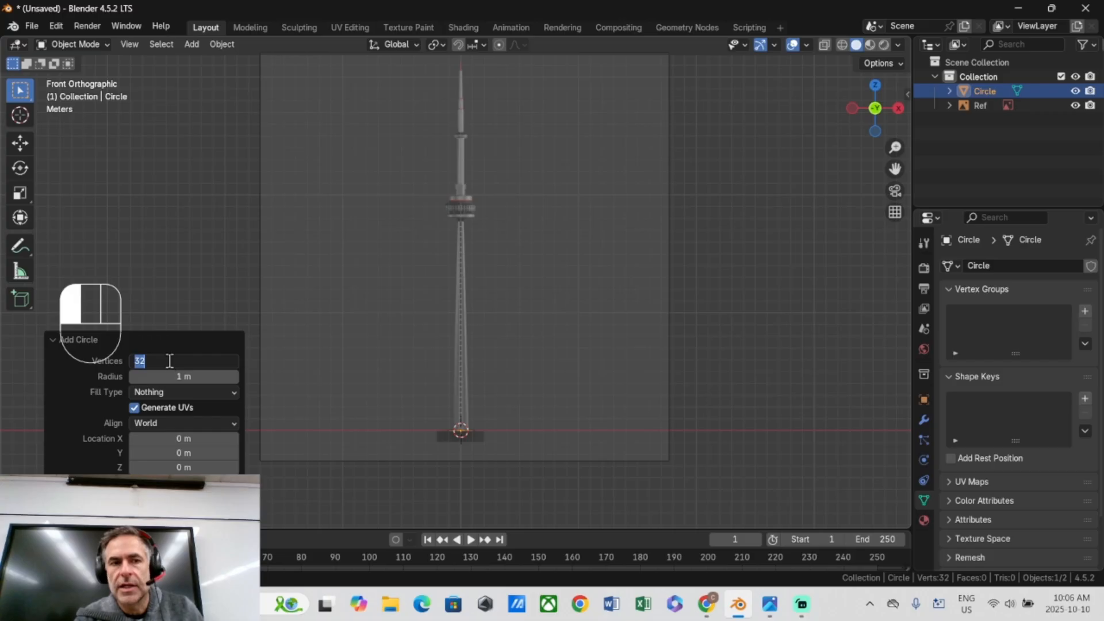
{"action": "type", "text": "6"}
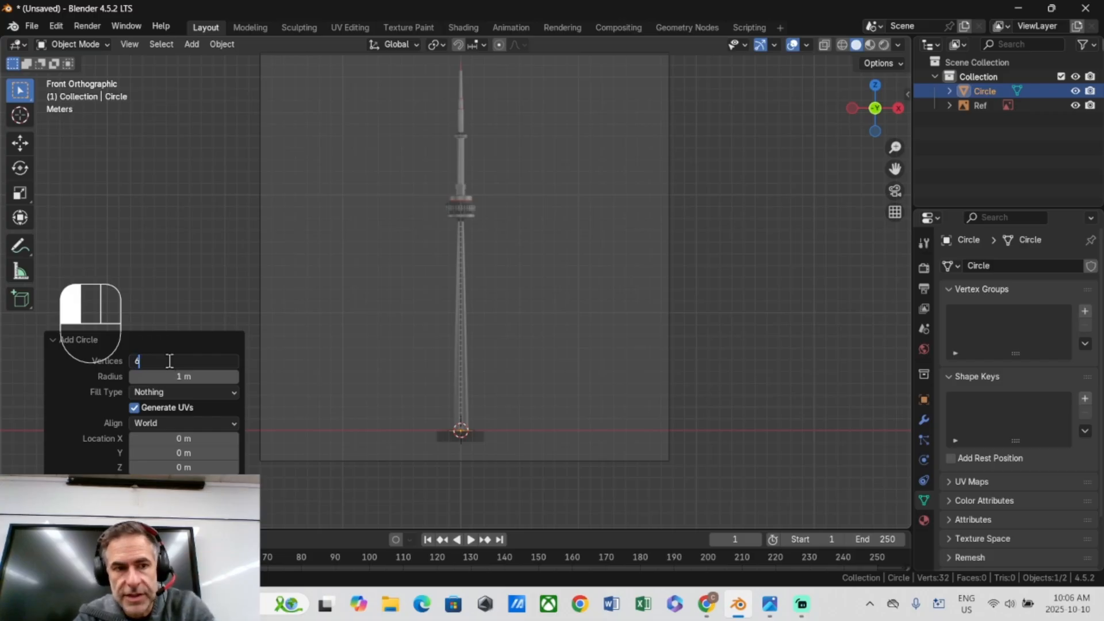
{"action": "left_click", "coordinate": [213, 298]}
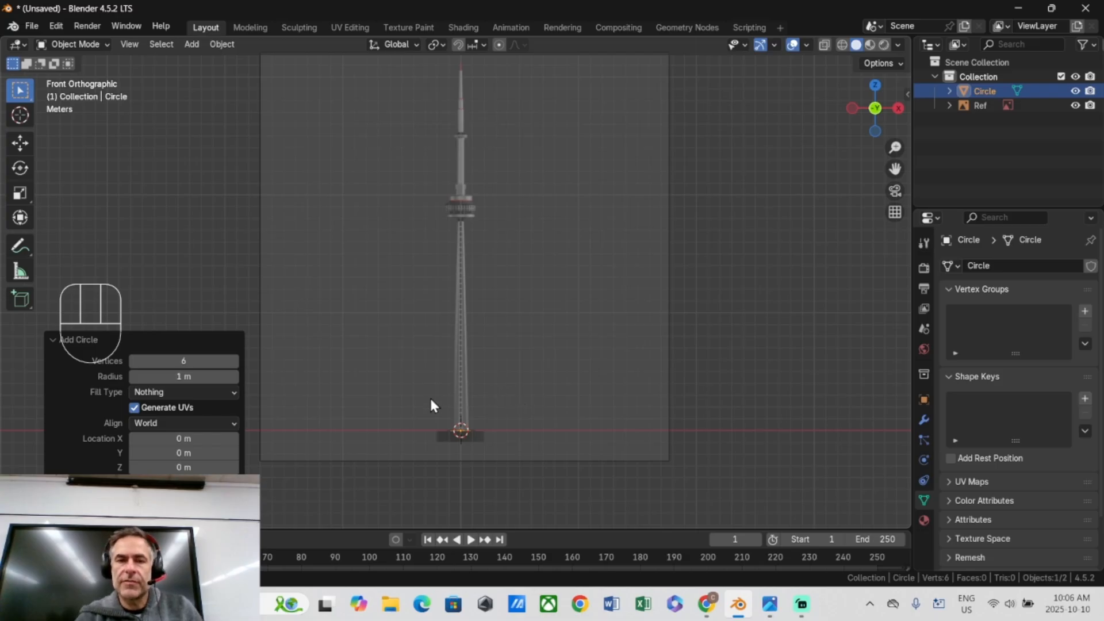
Rotate the six-sided circle 30° about the vertical axis as seen from the top.
{"action": "key", "text": "KP_7"}
{"action": "scroll", "coordinate": [429, 391], "scroll_direction": "up", "scroll_amount": 5}
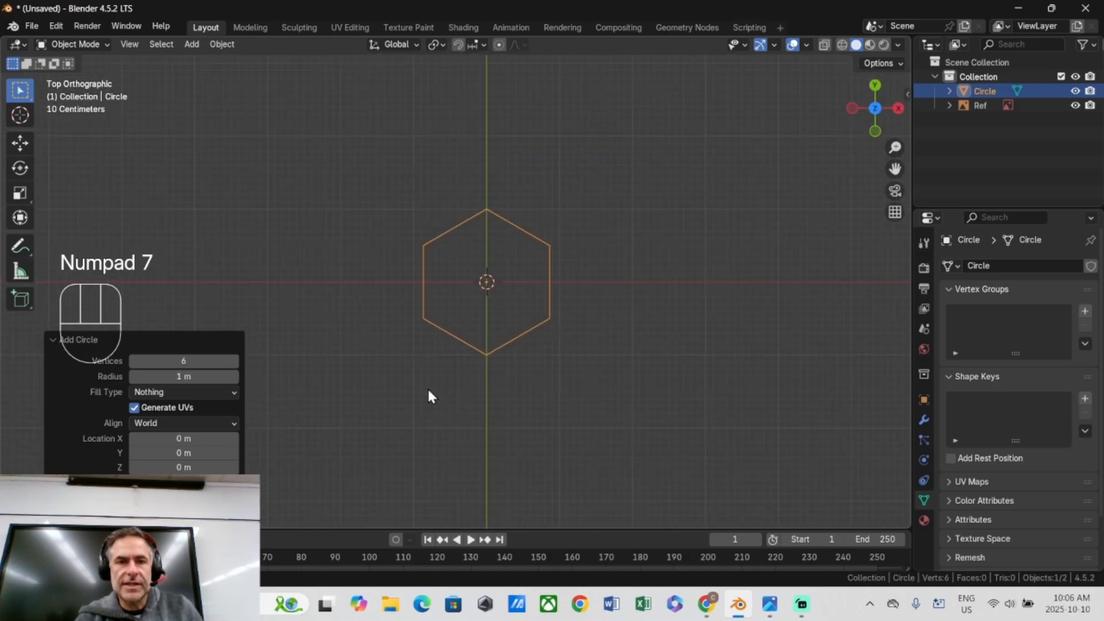
{"action": "scroll", "coordinate": [430, 385], "scroll_direction": "up", "scroll_amount": 3}
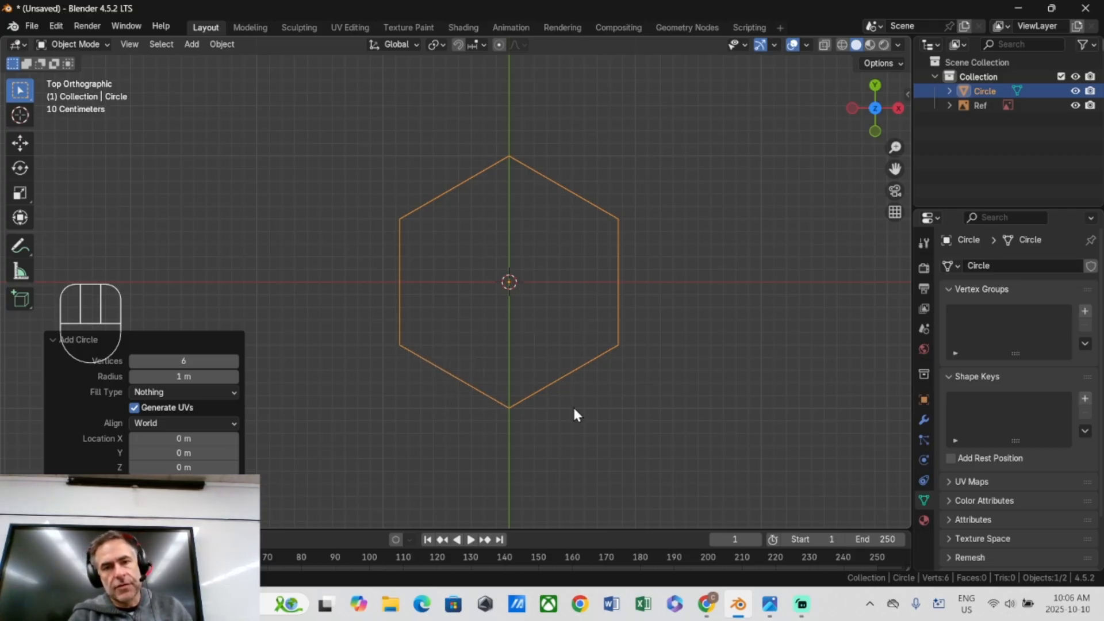
{"action": "left_click", "coordinate": [423, 358]}
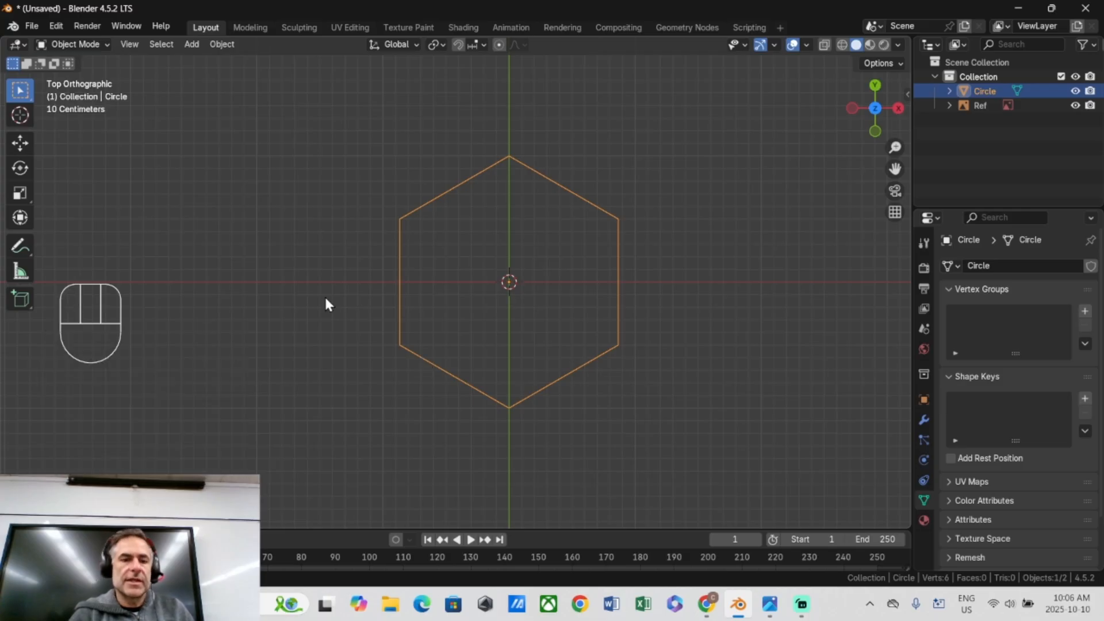
{"action": "type", "text": "r3"}
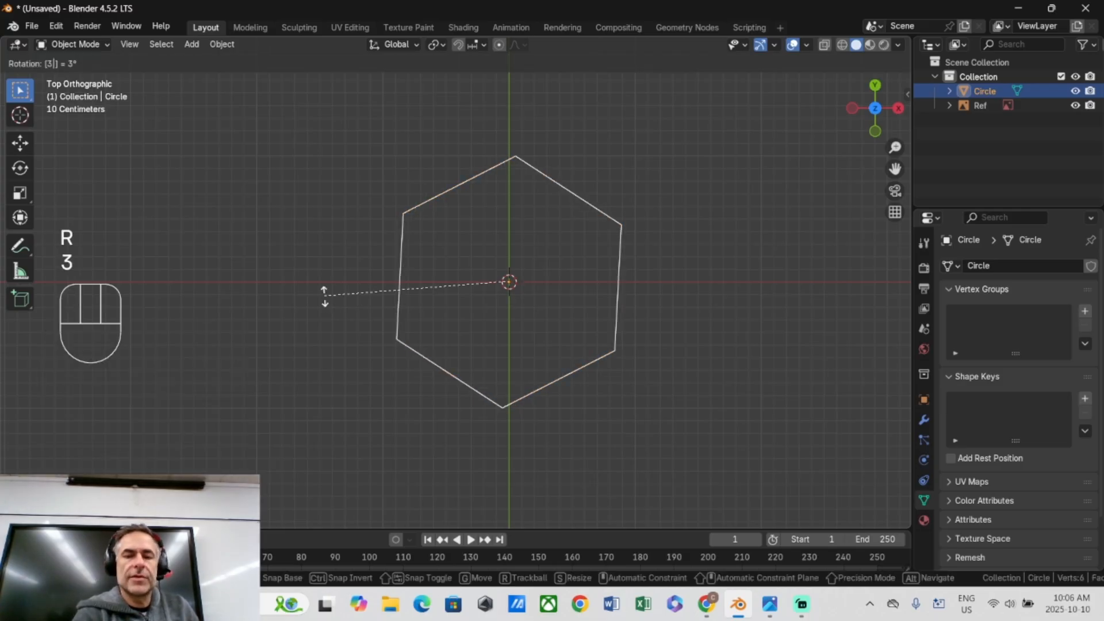
{"action": "type", "text": "0"}
{"action": "key", "text": "Return"}
Scale the hexagon down uniformly by about 0.363 at the foot of the tower in the front view.
{"action": "middle_click_drag", "start_coordinate": [456, 374], "coordinate": [461, 446]}
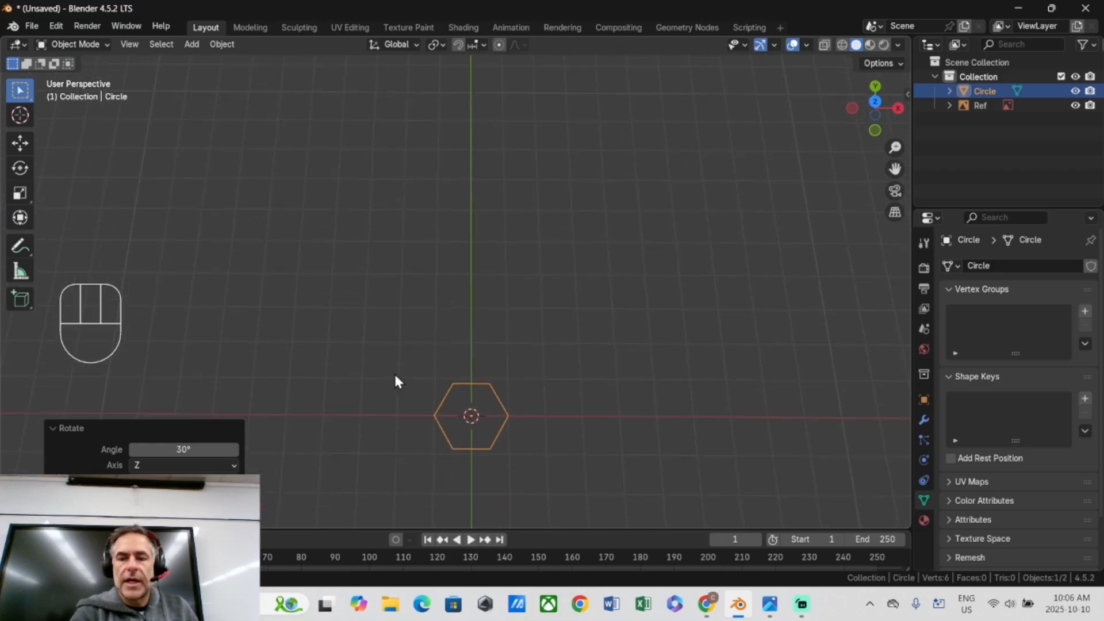
{"action": "key", "text": "KP_7"}
{"action": "key", "text": "KP_1"}
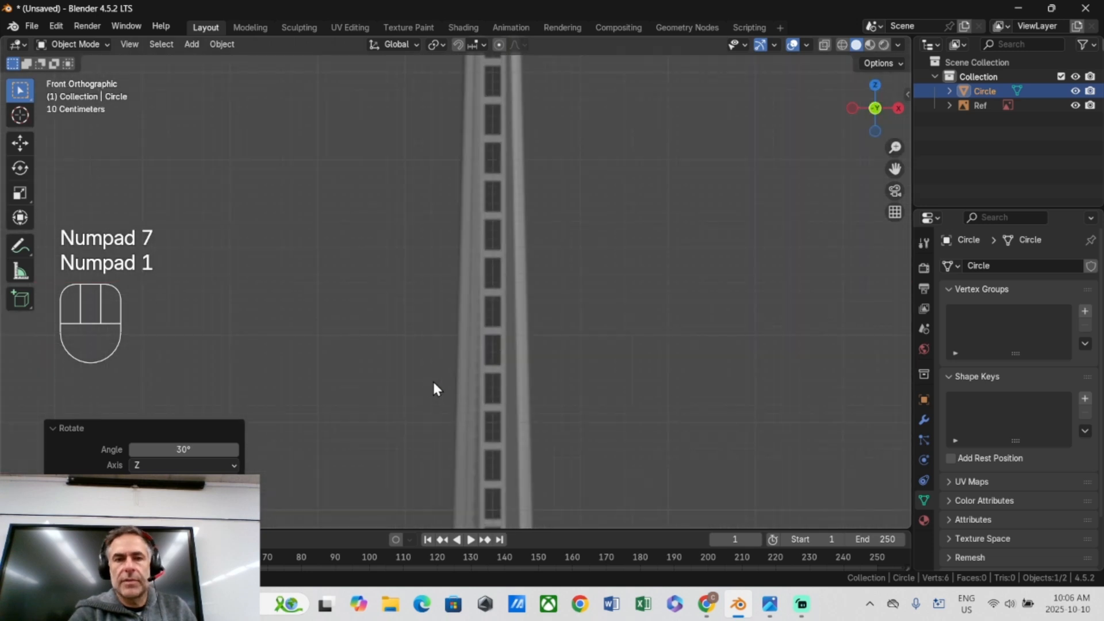
{"action": "key", "text": "KP_Decimal"}
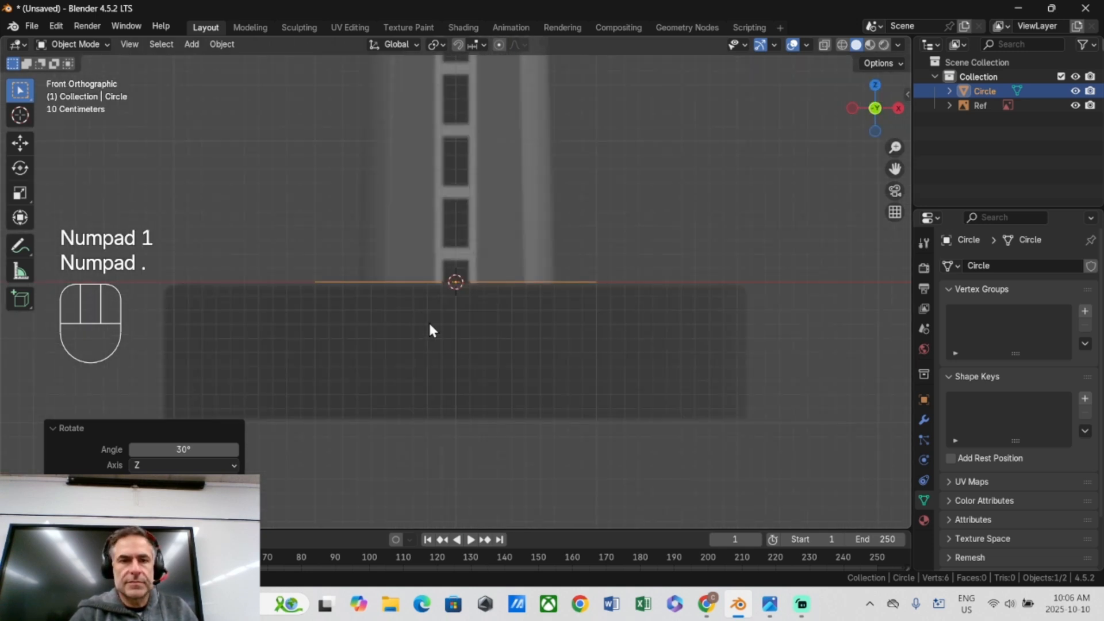
{"action": "middle_click_drag", "start_coordinate": [364, 278], "coordinate": [478, 291]}
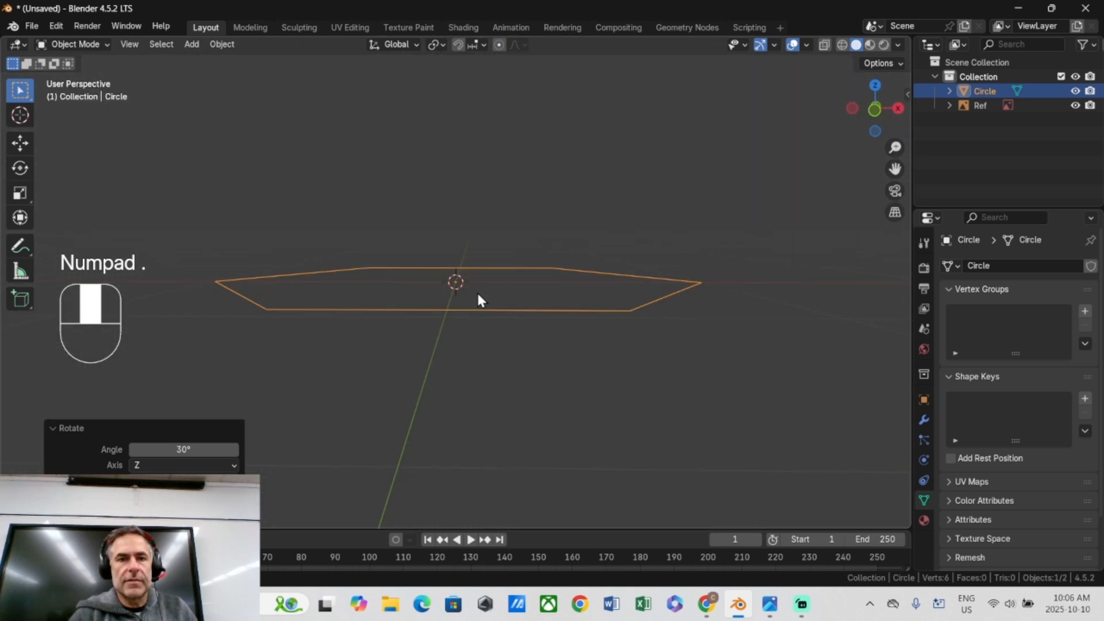
{"action": "scroll", "coordinate": [476, 295], "scroll_direction": "down", "scroll_amount": 3}
{"action": "key", "text": "KP_1"}
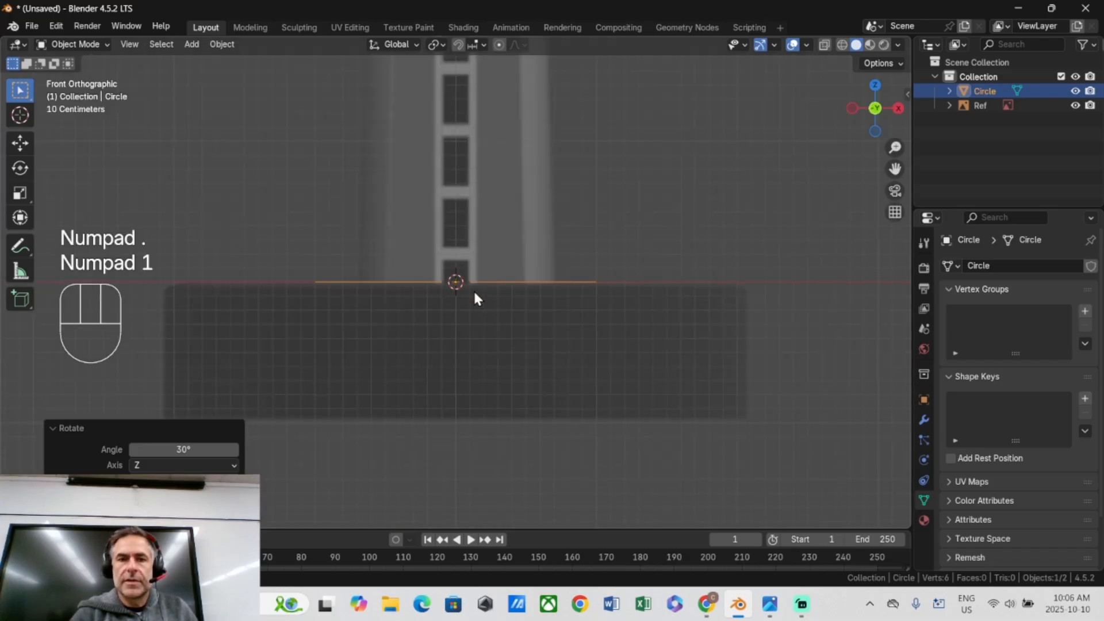
{"action": "key", "text": "s"}
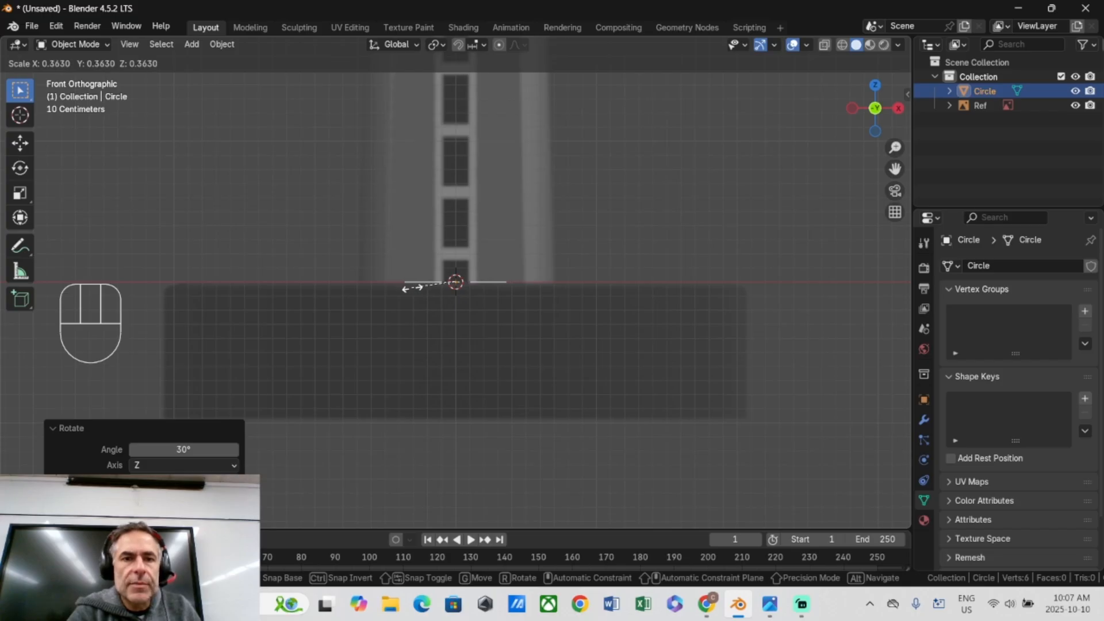
{"action": "left_click", "coordinate": [411, 286]}
{"action": "scroll", "coordinate": [418, 273], "scroll_direction": "up", "scroll_amount": 6}
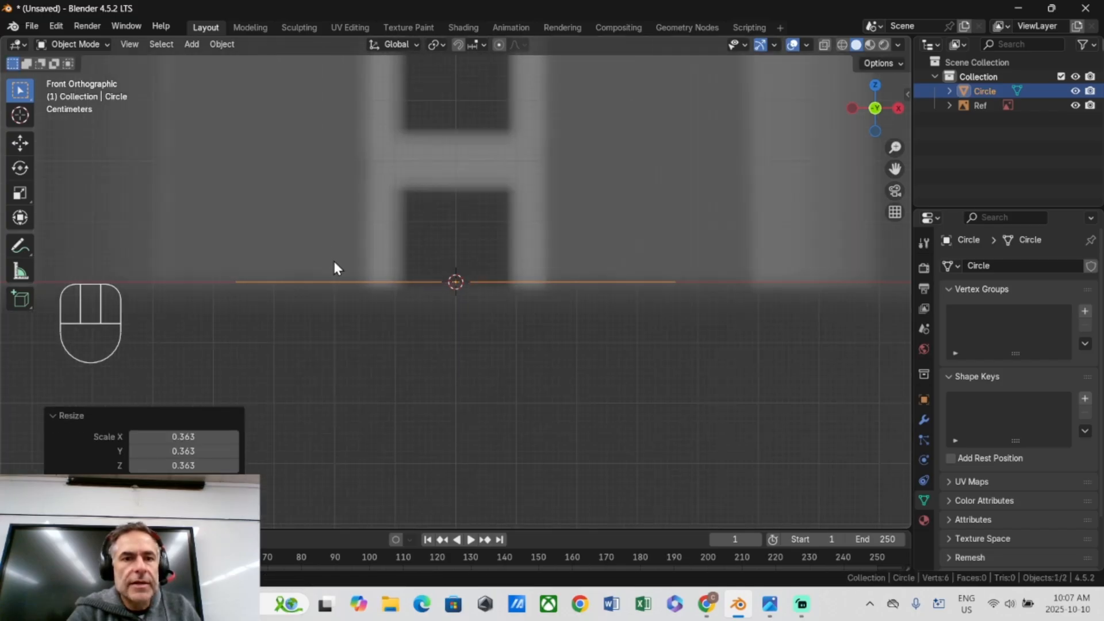
{"action": "middle_click_drag", "start_coordinate": [333, 262], "coordinate": [478, 286]}
{"action": "key", "text": "KP_1"}
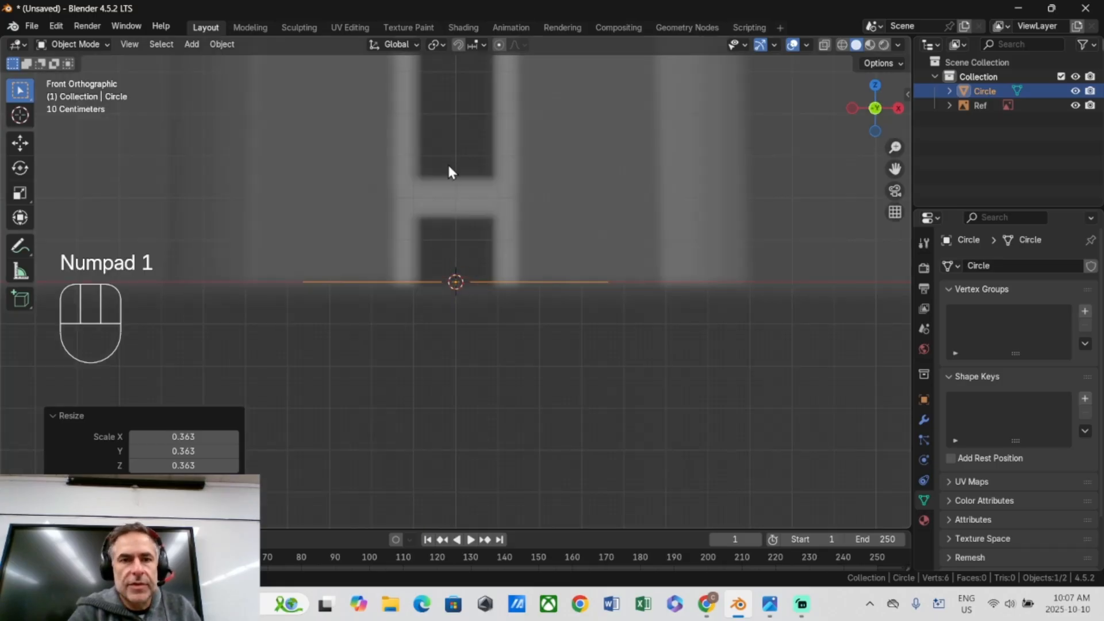
Apply all transforms to the hexagonal circle at the tower's foot.
{"action": "middle_click_drag", "start_coordinate": [415, 183], "coordinate": [418, 266]}
{"action": "left_click", "coordinate": [396, 259]}
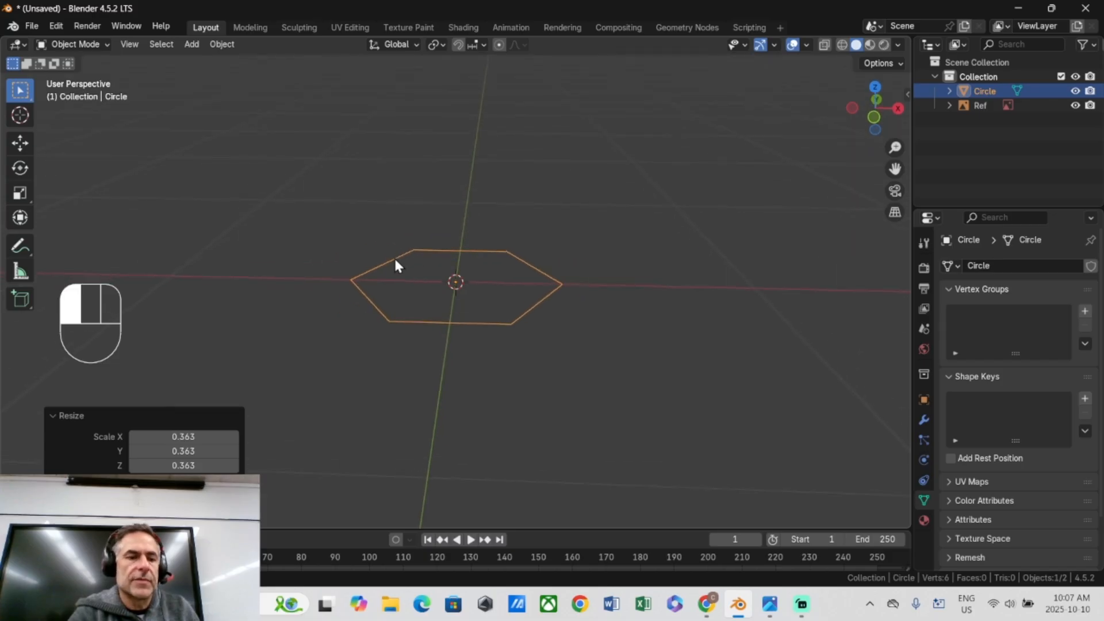
{"action": "key", "text": "ctrl+a"}
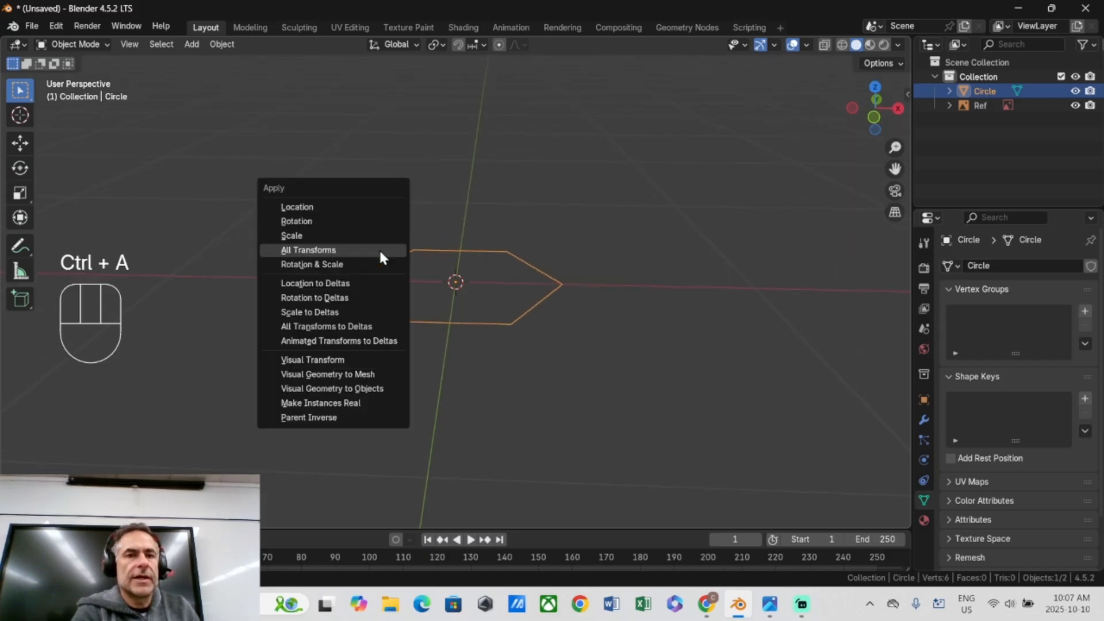
{"action": "left_click", "coordinate": [381, 253]}
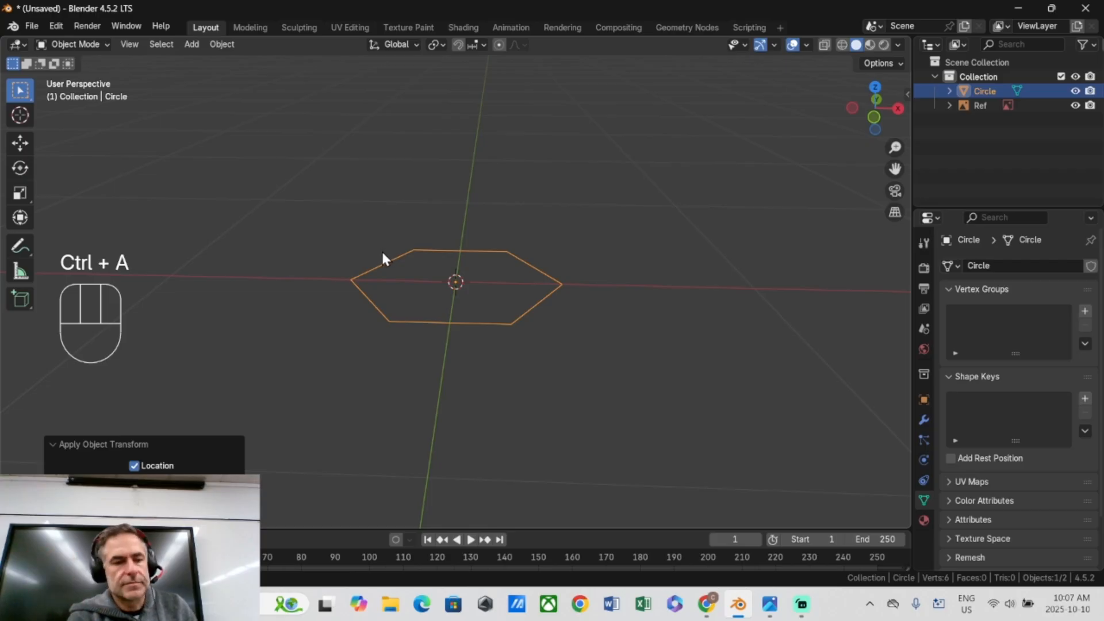
In Edit Mode with edge selection, select three alternating edges of the hexagon, including the front one.
{"action": "key", "text": "Tab"}
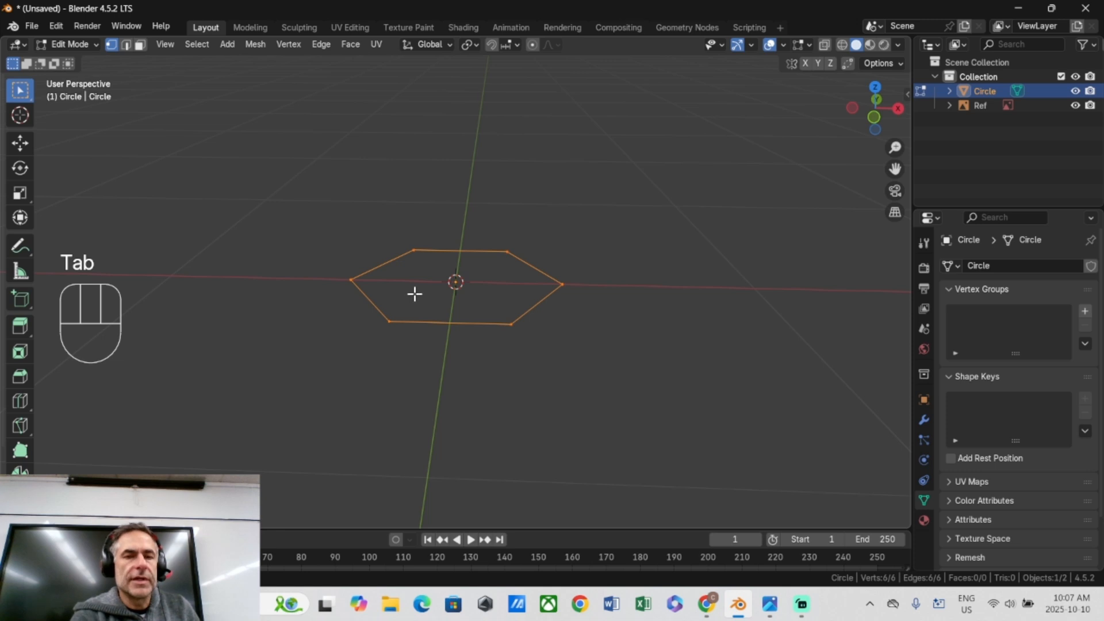
{"action": "key", "text": "2"}
{"action": "left_click", "coordinate": [388, 264]}
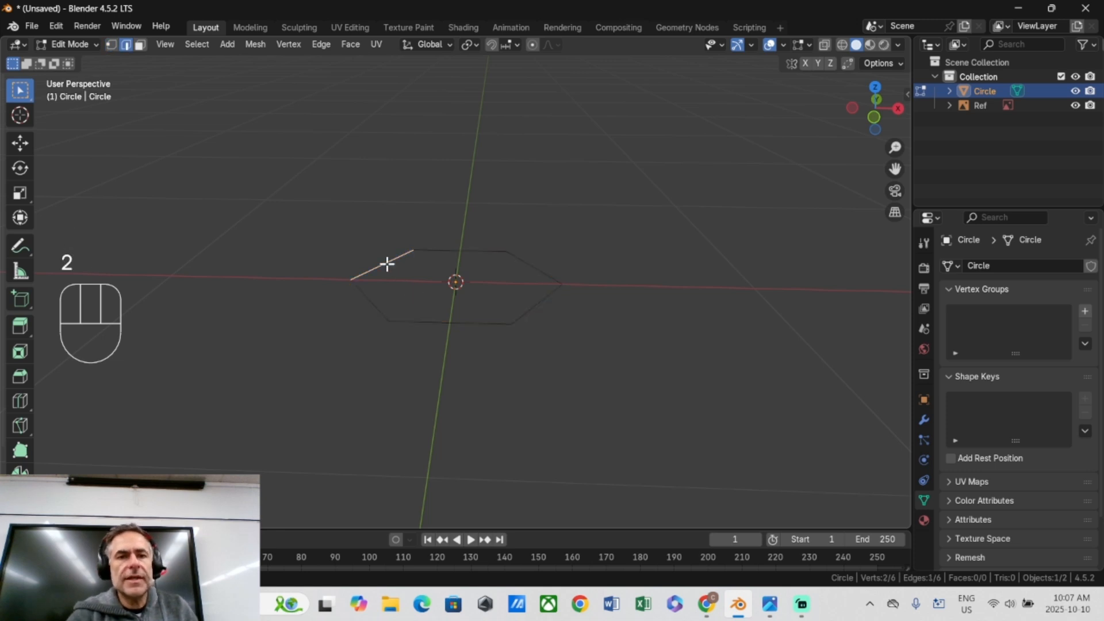
{"action": "left_click", "coordinate": [533, 279], "text": "shift"}
{"action": "left_click", "coordinate": [466, 320], "text": "shift"}
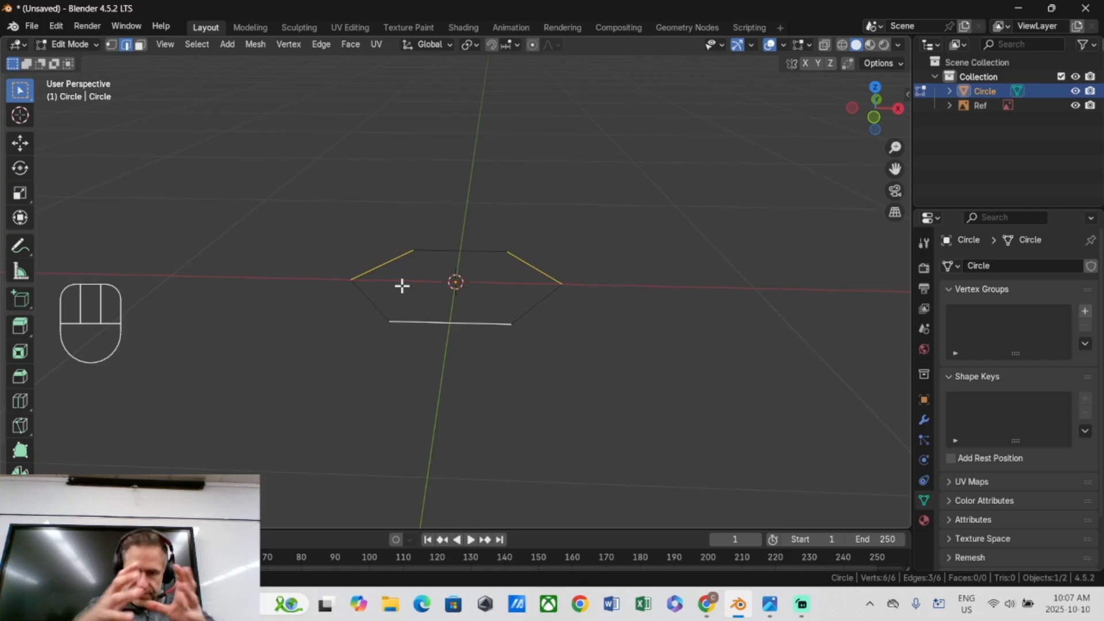
{"action": "key", "text": "s"}
{"action": "left_click", "coordinate": [308, 278]}
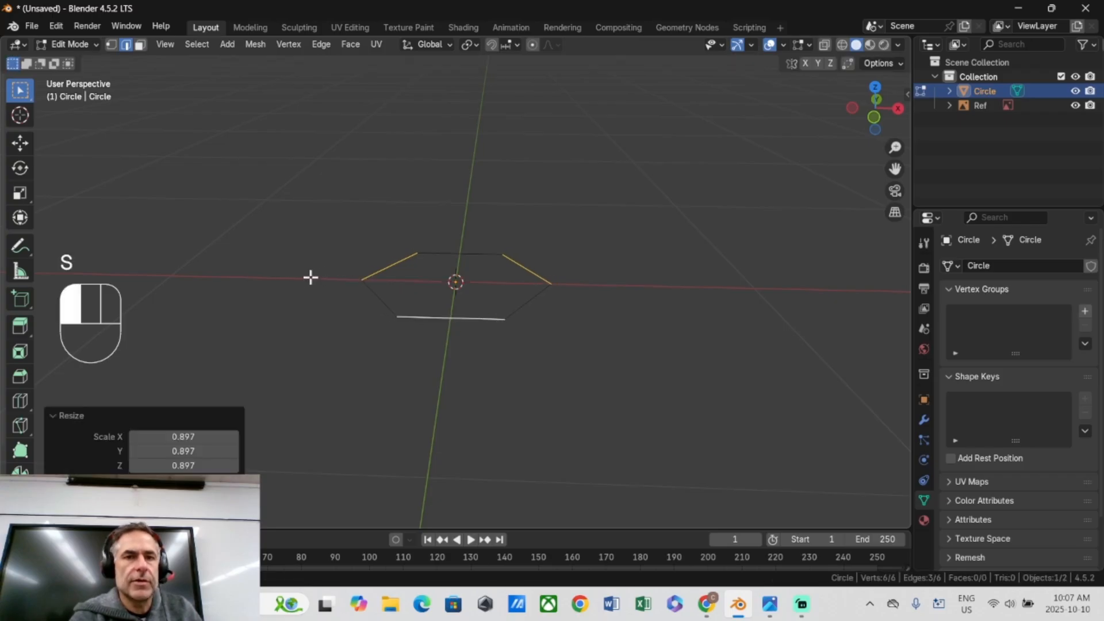
{"action": "key", "text": "ctrl+z"}
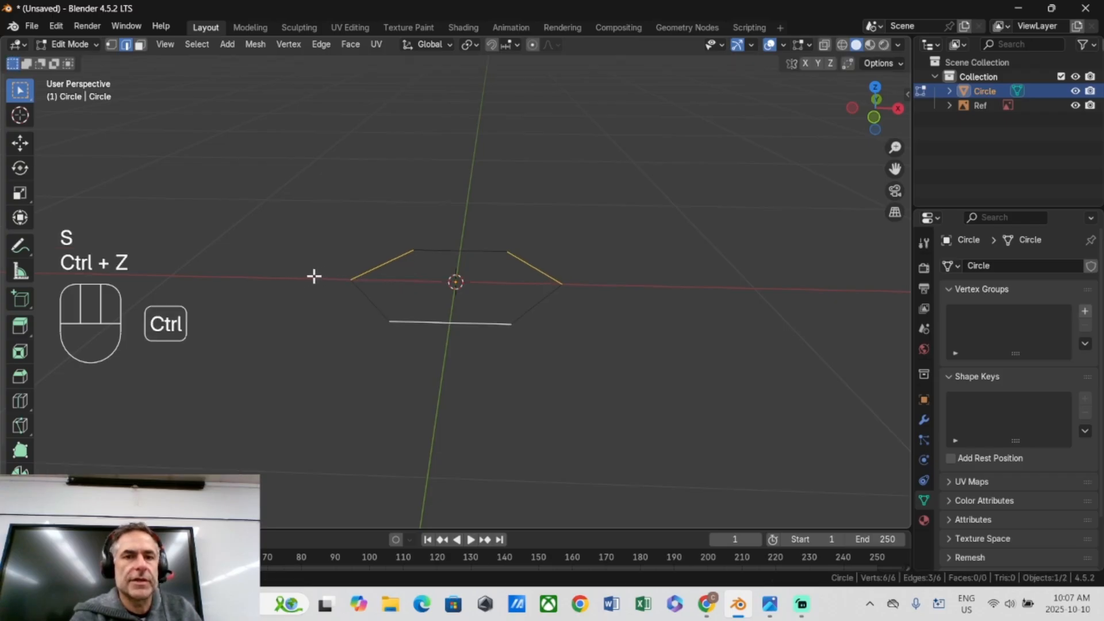
Set the transform pivot to Individual Origins and scale the three selected hexagon edges down by about 0.786.
{"action": "left_click", "coordinate": [466, 45]}
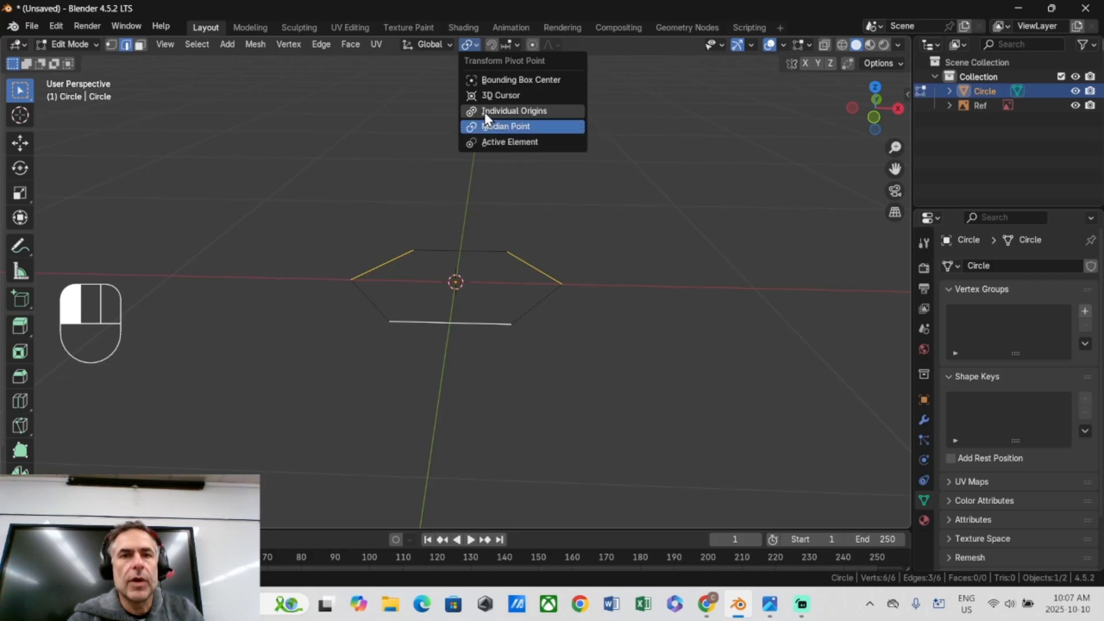
{"action": "left_click", "coordinate": [483, 112]}
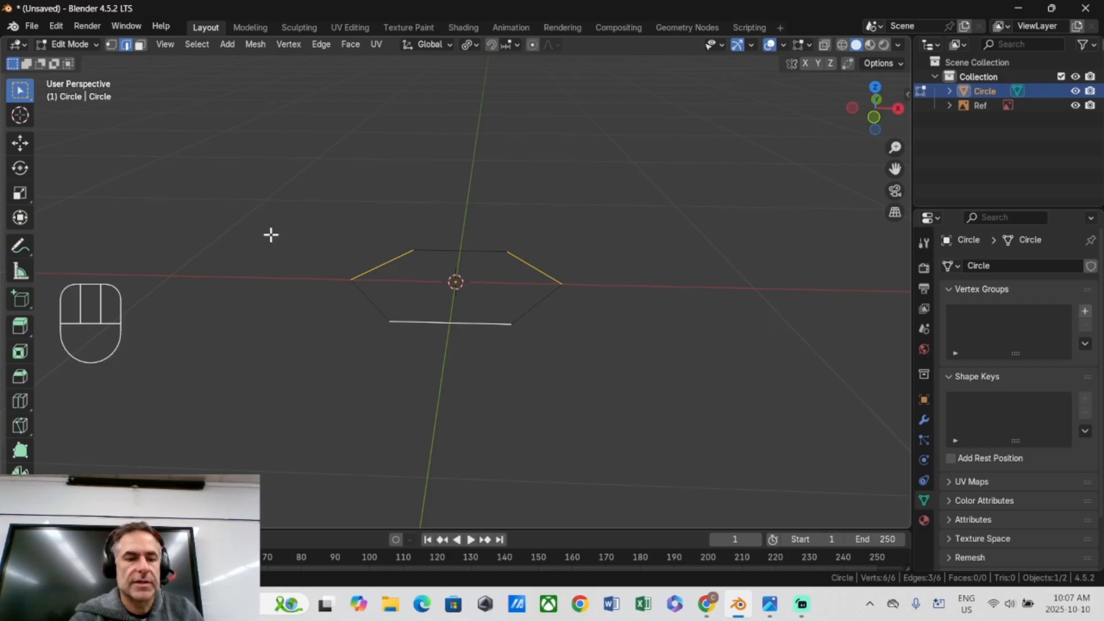
{"action": "key", "text": "s"}
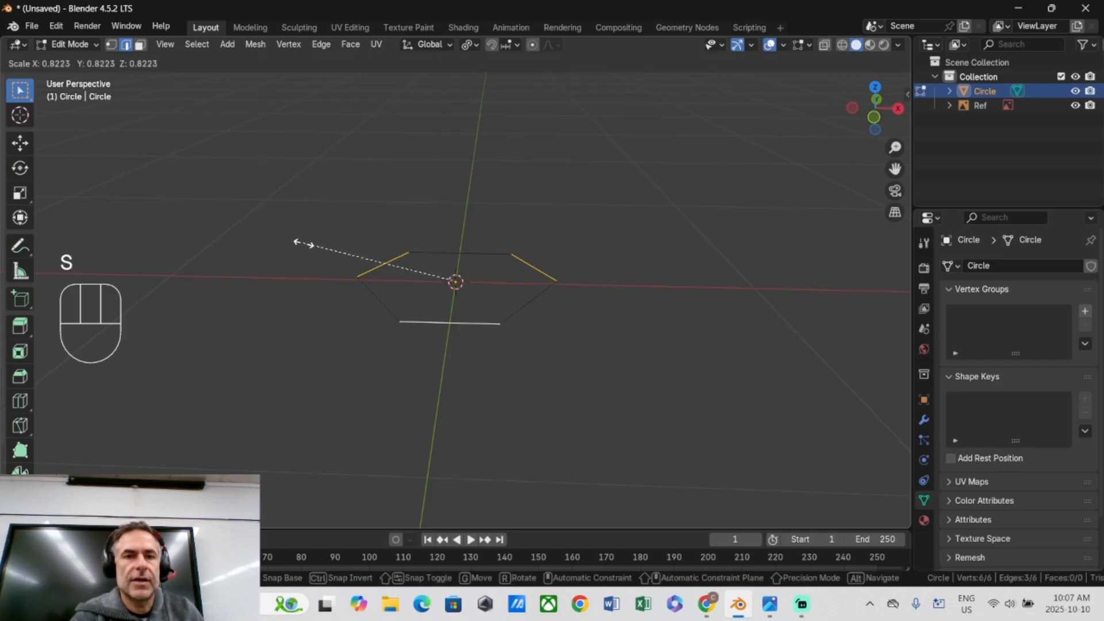
{"action": "left_click", "coordinate": [310, 245]}
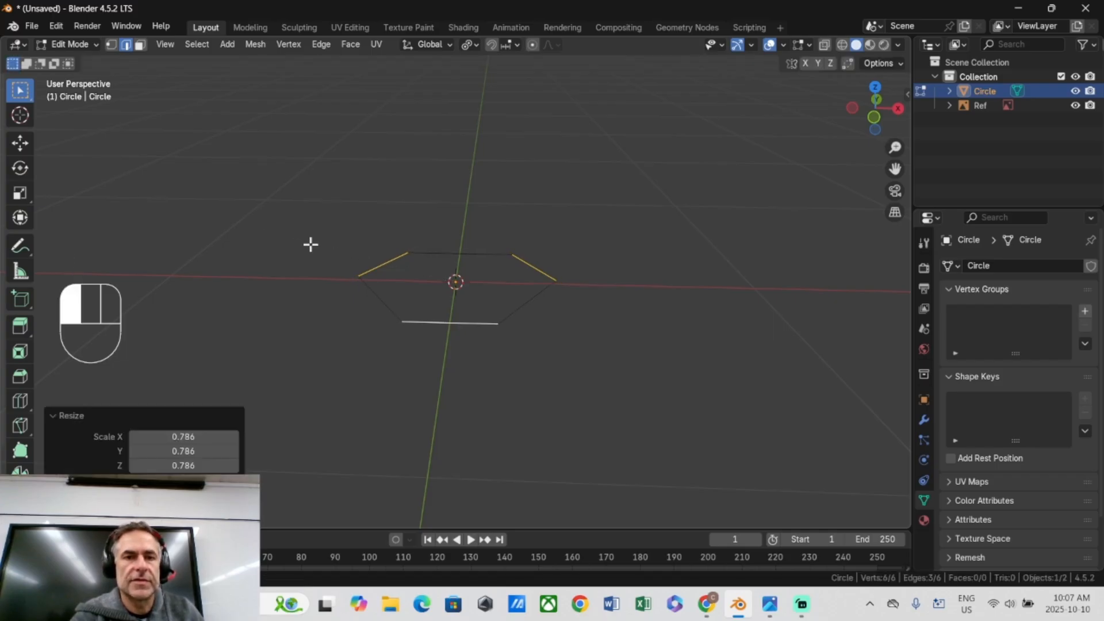
Scale the three selected edges up by about 1.169 in the front view to match the shaft's central strip in the reference.
{"action": "middle_click_drag", "start_coordinate": [311, 244], "coordinate": [397, 353]}
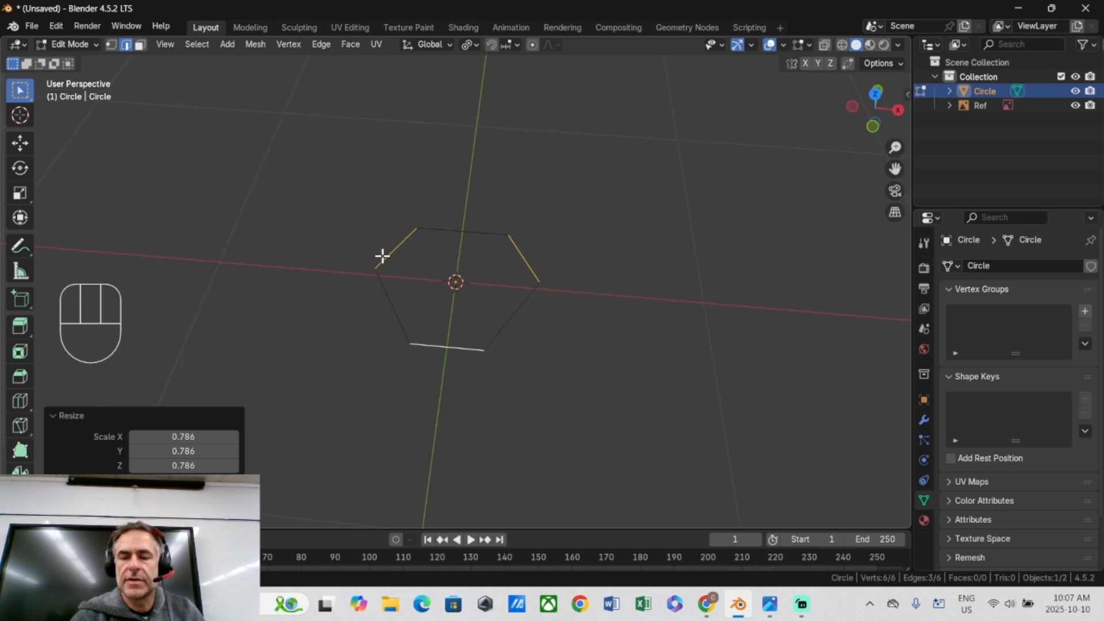
{"action": "key", "text": "KP_1"}
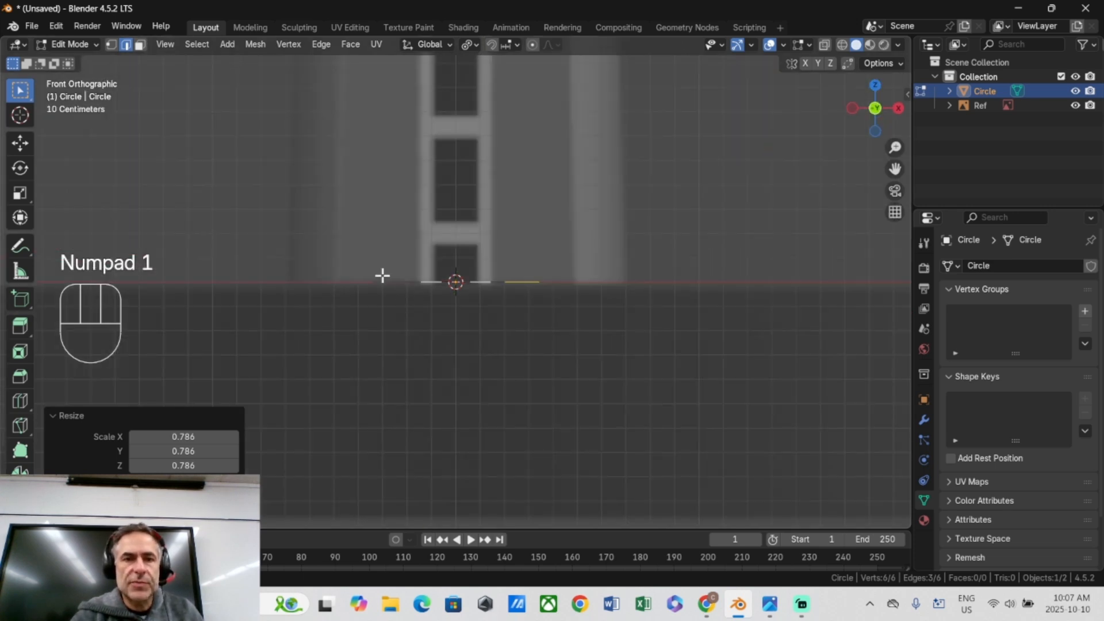
{"action": "middle_click_drag", "start_coordinate": [382, 276], "coordinate": [451, 306]}
{"action": "key", "text": "KP_1"}
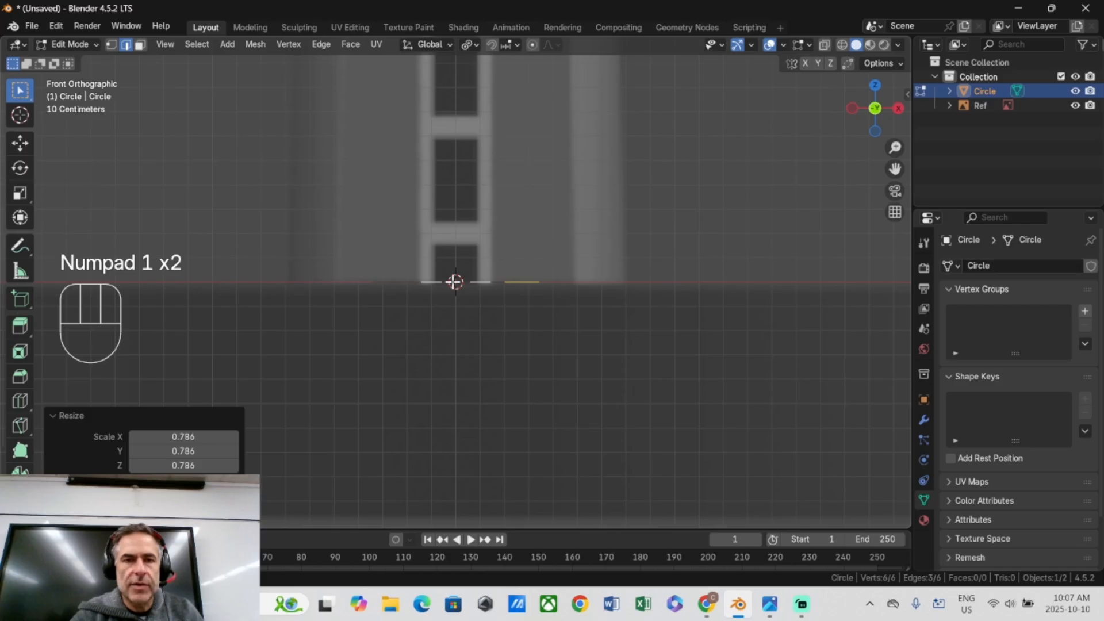
{"action": "key", "text": "s"}
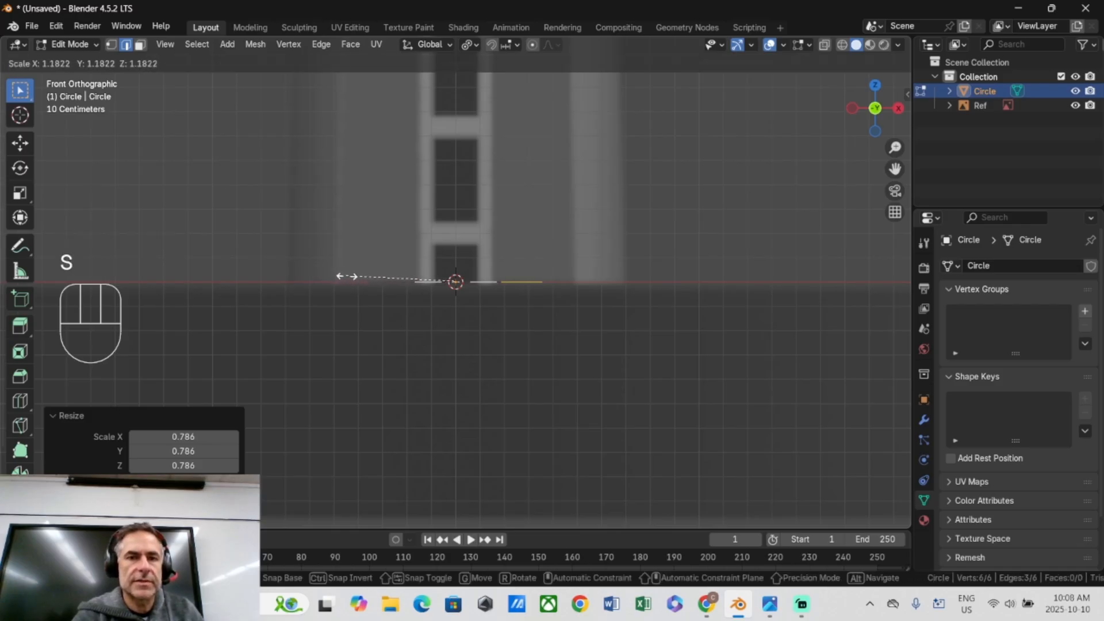
{"action": "left_click", "coordinate": [347, 275]}
{"action": "middle_click_drag", "start_coordinate": [347, 275], "coordinate": [392, 305]}
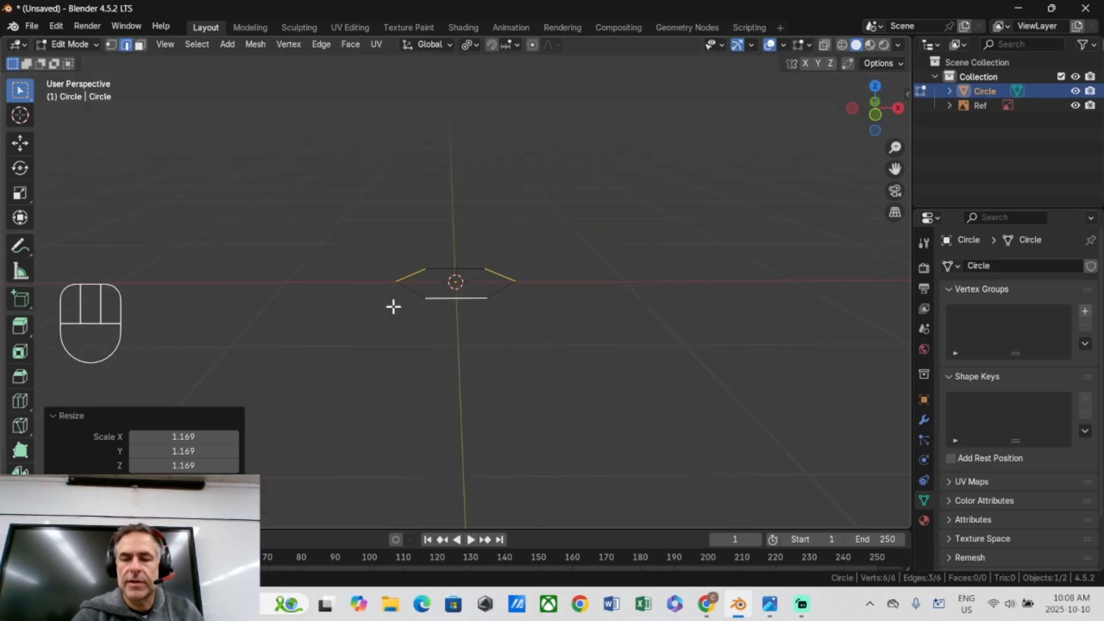
{"action": "key", "text": "KP_1"}
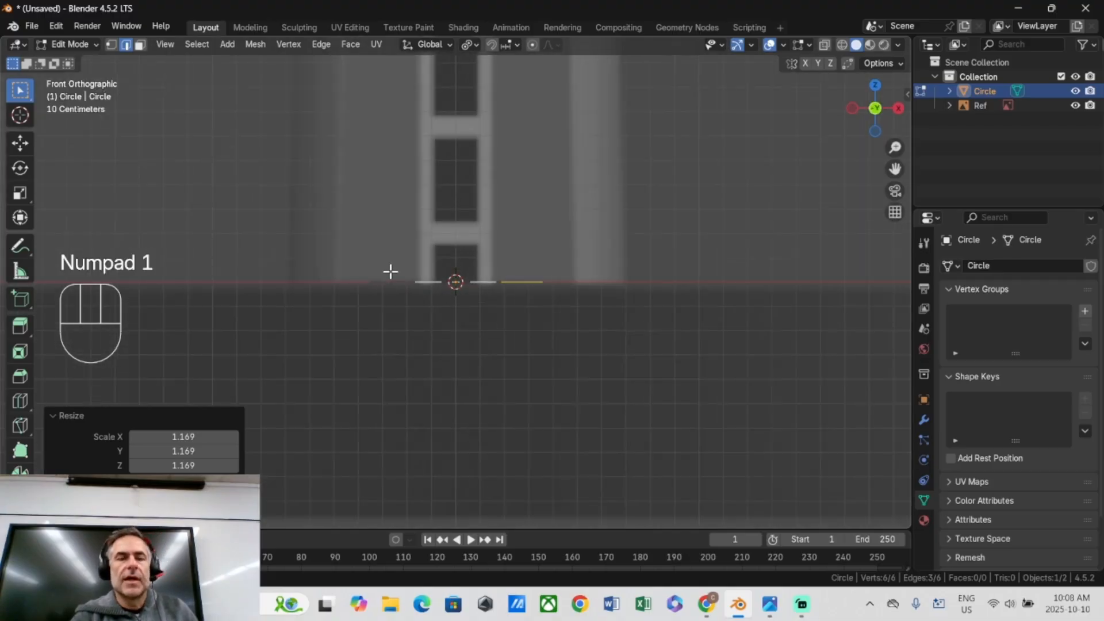
Select the whole hexagon outline and extrude it about 13.5 m upward along Z, following the tower shaft in the front view.
{"action": "scroll", "coordinate": [390, 271], "scroll_direction": "down", "scroll_amount": 2}
{"action": "middle_click_drag", "start_coordinate": [389, 271], "coordinate": [390, 326]}
{"action": "key", "text": "KP_1"}
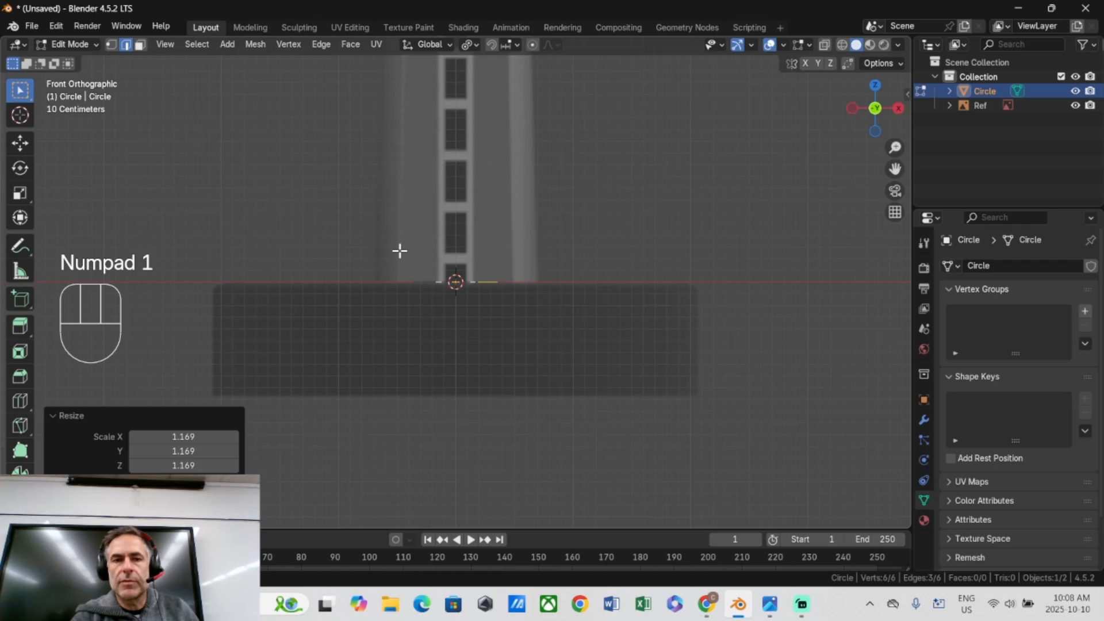
{"action": "middle_click_drag", "start_coordinate": [419, 258], "coordinate": [430, 291]}
{"action": "key", "text": "KP_1"}
{"action": "scroll", "coordinate": [417, 267], "scroll_direction": "down", "scroll_amount": 6}
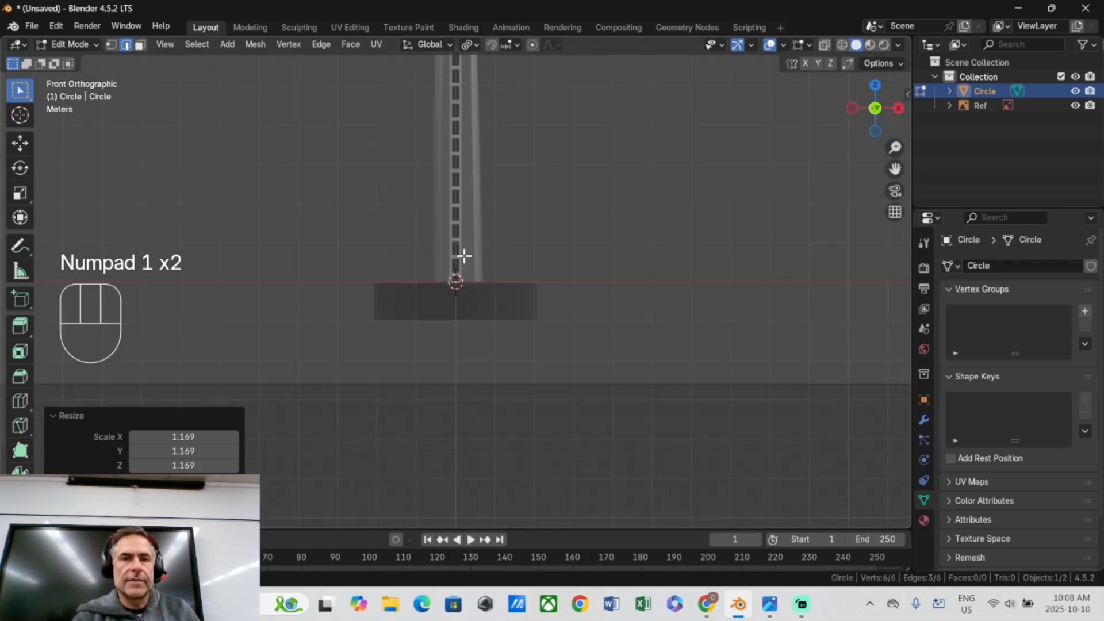
{"action": "left_click_drag", "start_coordinate": [892, 168], "coordinate": [883, 401]}
{"action": "scroll", "coordinate": [651, 153], "scroll_direction": "down", "scroll_amount": 6}
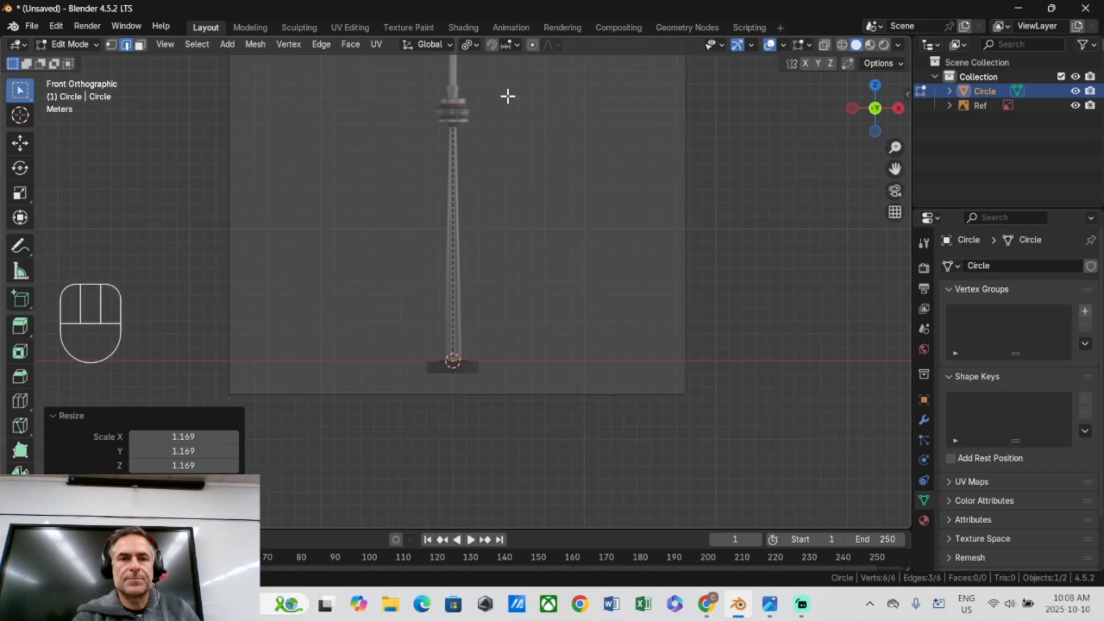
{"action": "key", "text": "a"}
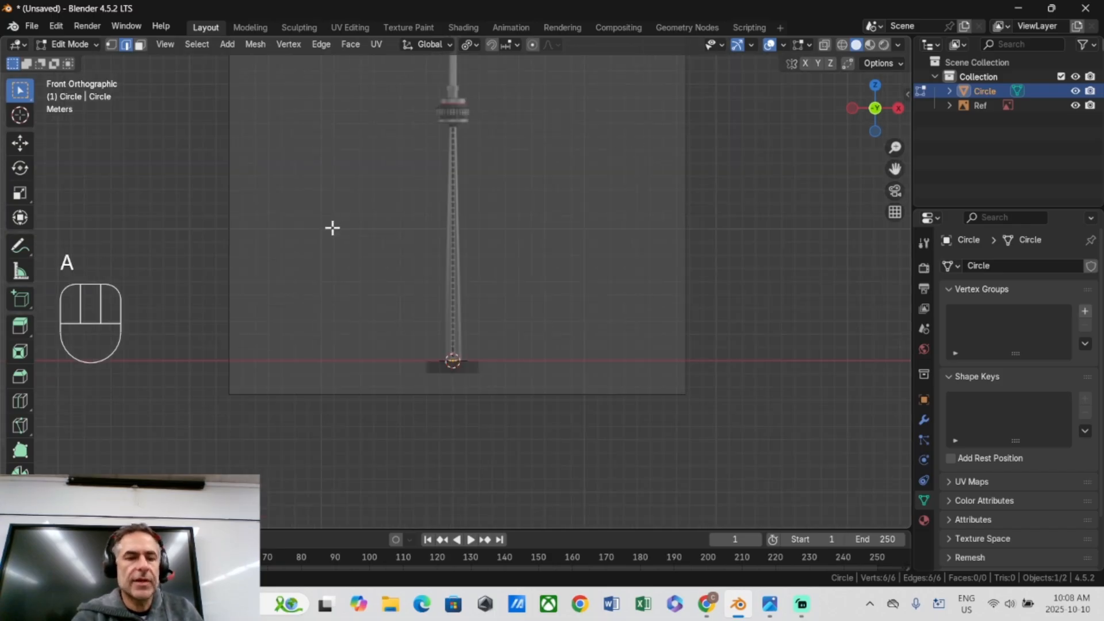
{"action": "key", "text": "e"}
{"action": "key", "text": "z"}
{"action": "left_click", "coordinate": [326, 84]}
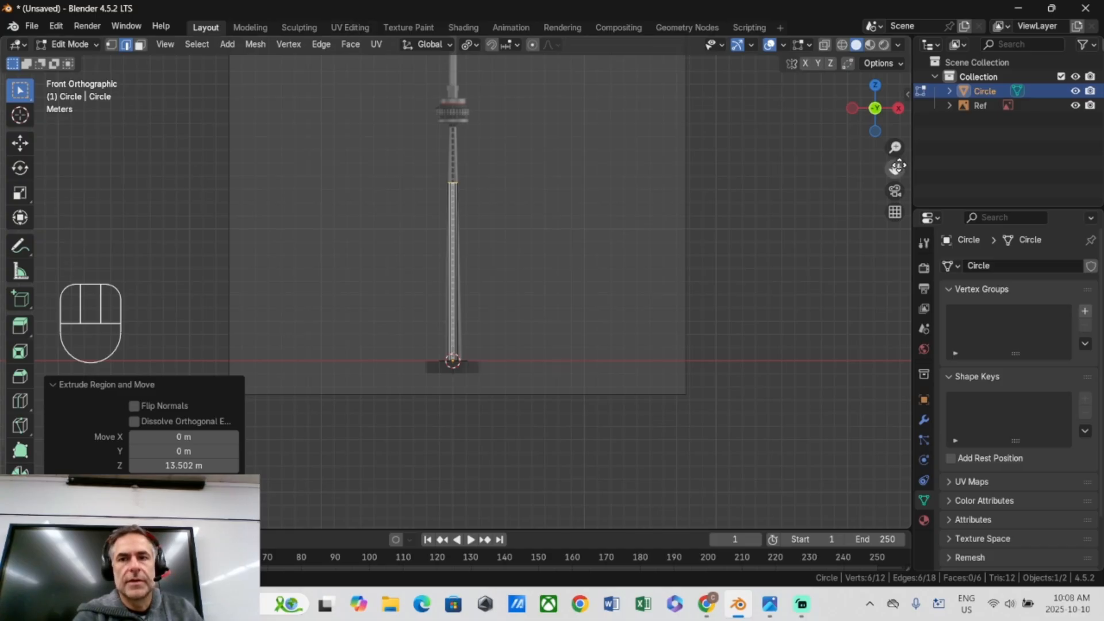
Raise the shaft's top ring about 5.25 m along Z so that it reaches into the reference's main pod.
{"action": "left_click_drag", "start_coordinate": [896, 169], "coordinate": [895, 256]}
{"action": "scroll", "coordinate": [389, 208], "scroll_direction": "up", "scroll_amount": 4}
{"action": "key", "text": "g"}
{"action": "key", "text": "z"}
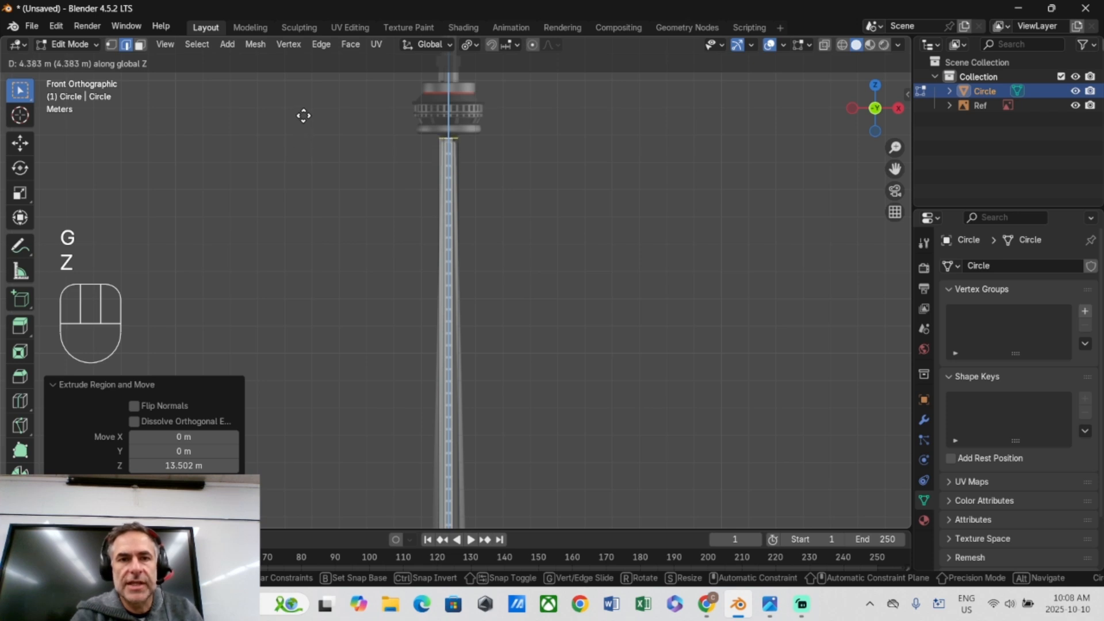
{"action": "left_click", "coordinate": [305, 91]}
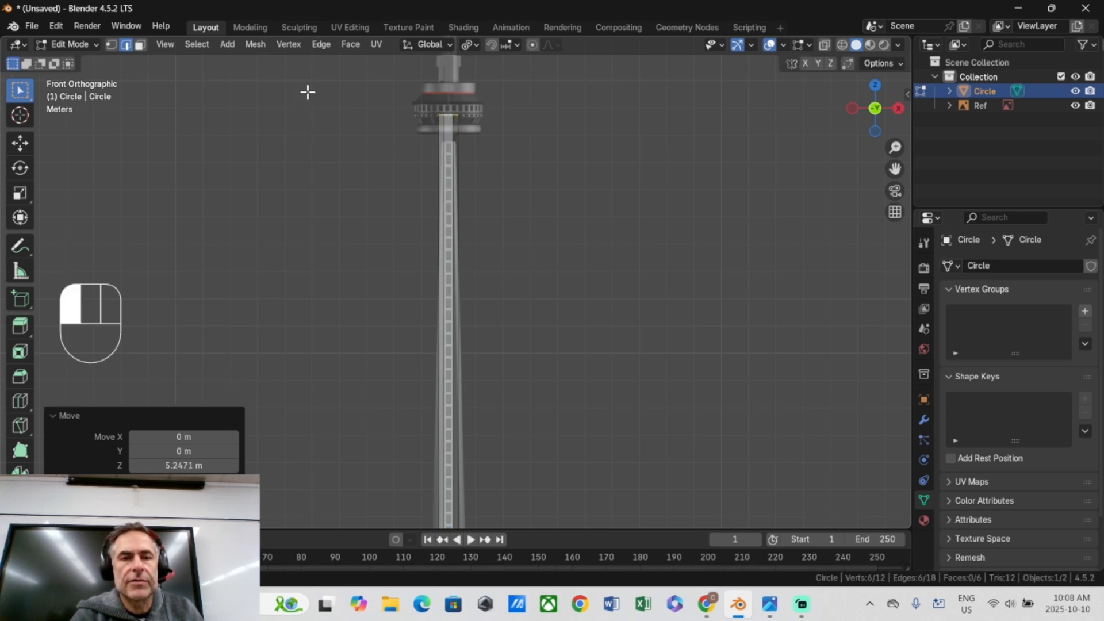
Examine the shaft's top against the pod and window strip of the reference image in the front view.
{"action": "key", "text": "KP_Decimal"}
{"action": "scroll", "coordinate": [431, 226], "scroll_direction": "down", "scroll_amount": 8}
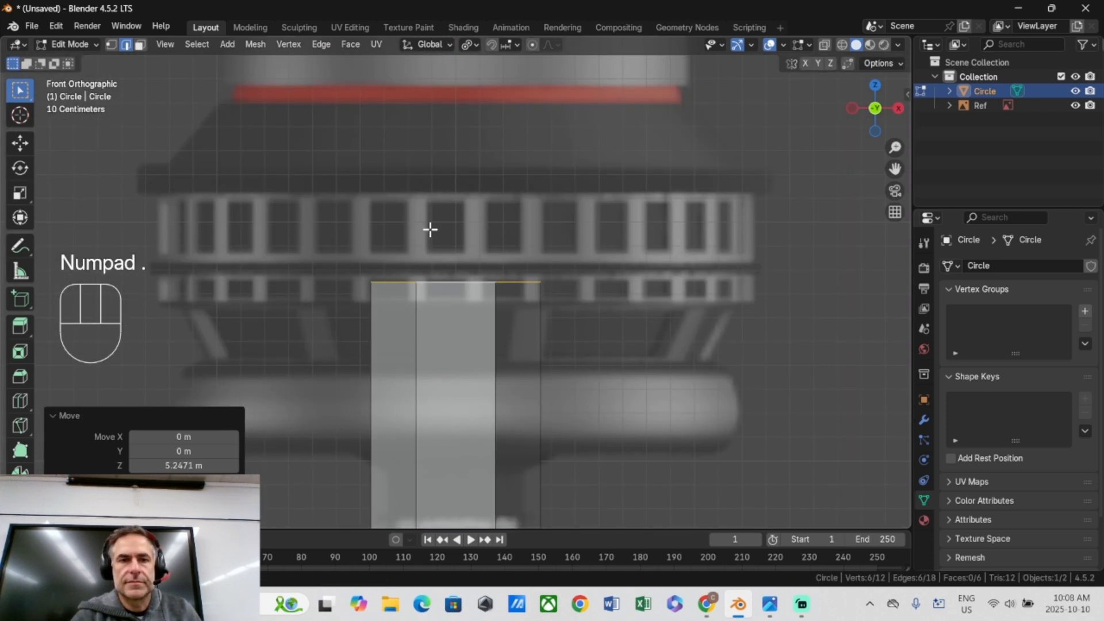
{"action": "left_click_drag", "start_coordinate": [895, 169], "coordinate": [896, 88]}
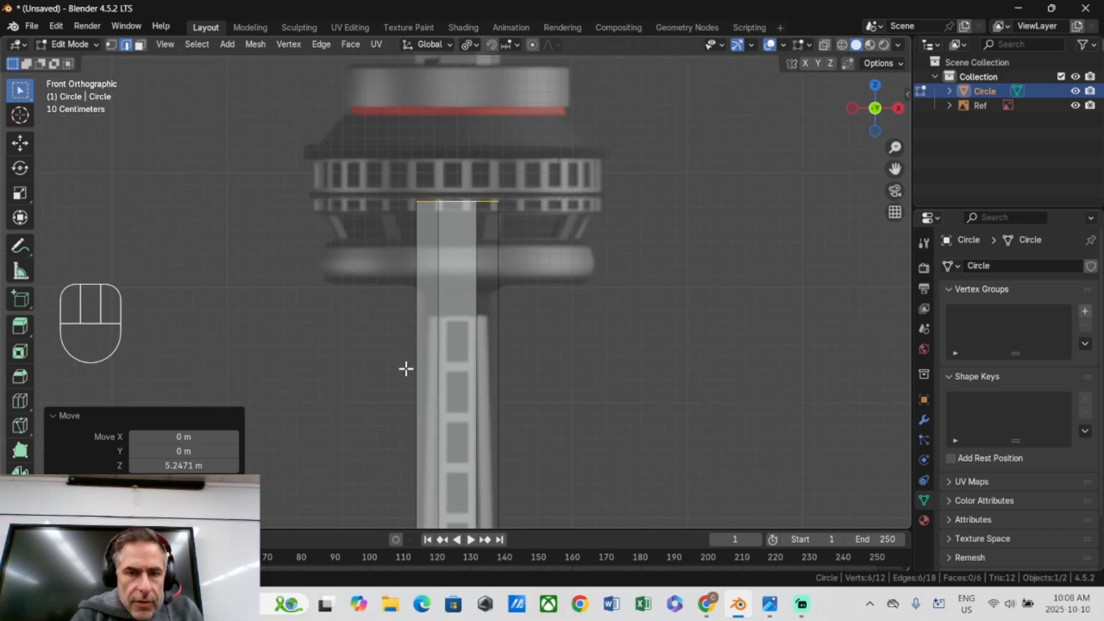
{"action": "scroll", "coordinate": [437, 408], "scroll_direction": "up", "scroll_amount": 3}
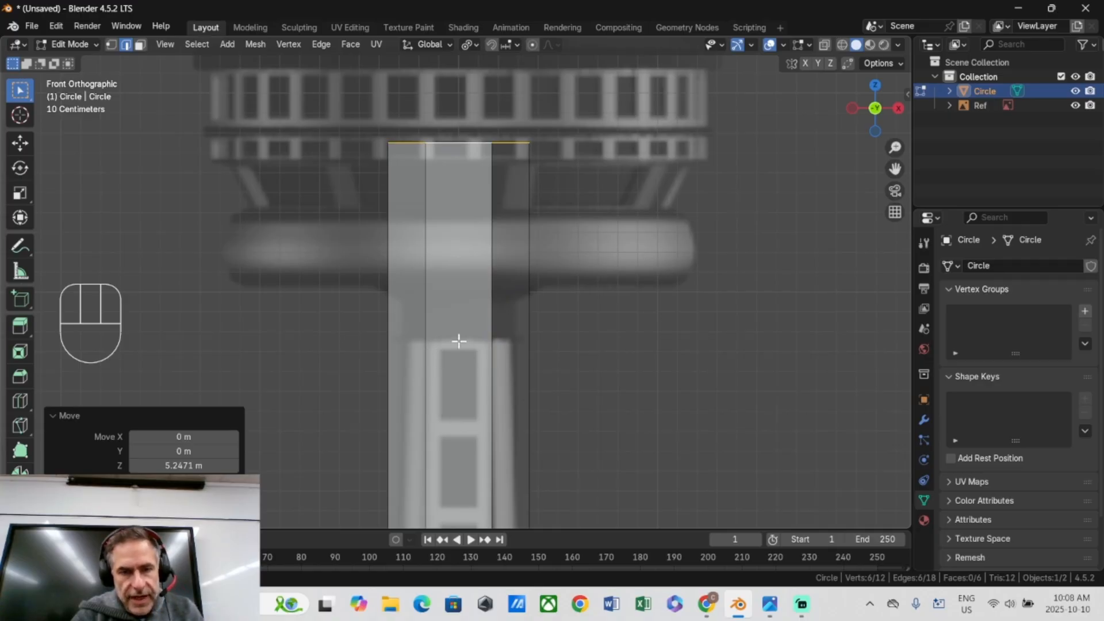
{"action": "scroll", "coordinate": [466, 385], "scroll_direction": "down", "scroll_amount": 3}
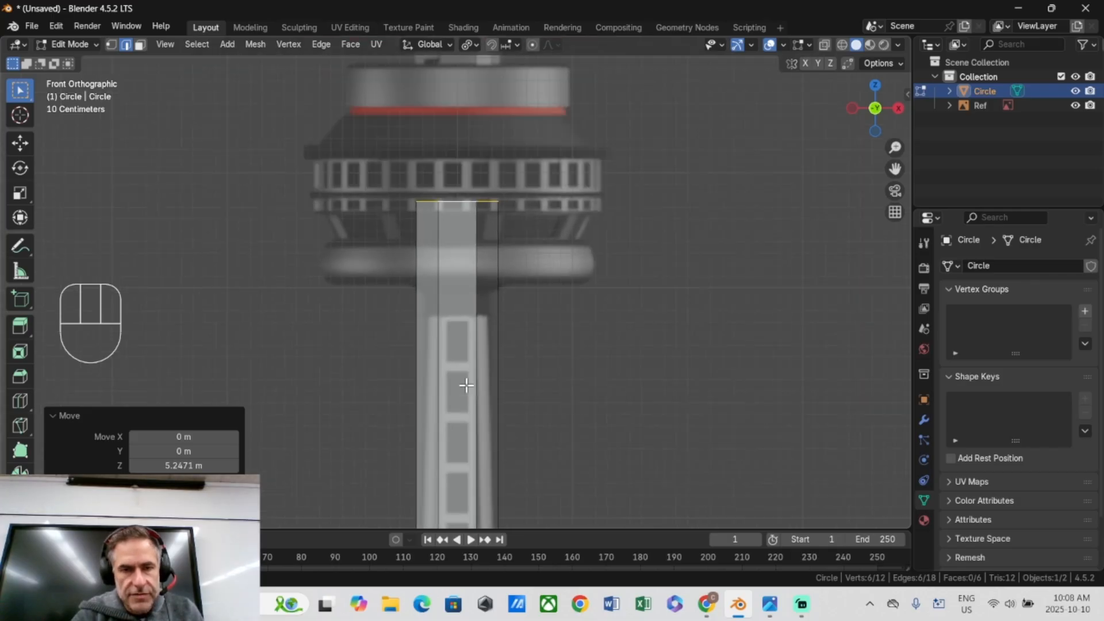
{"action": "scroll", "coordinate": [466, 385], "scroll_direction": "down", "scroll_amount": 2}
Switch to face selection and select three alternating side faces of the hexagonal shaft.
{"action": "middle_click_drag", "start_coordinate": [476, 353], "coordinate": [465, 385]}
{"action": "scroll", "coordinate": [438, 328], "scroll_direction": "up", "scroll_amount": 2}
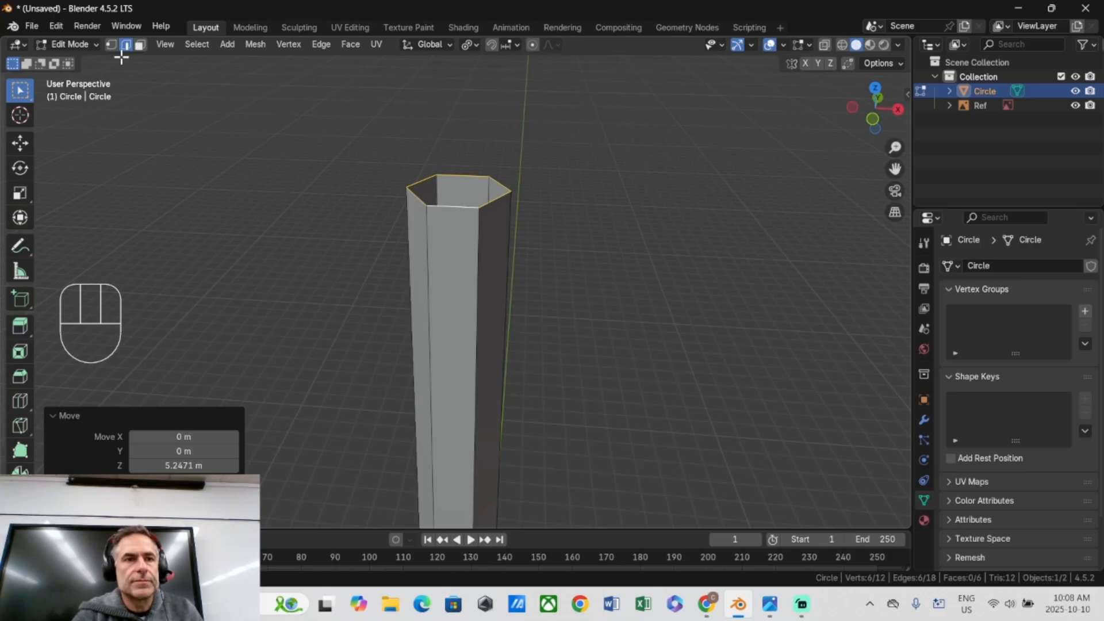
{"action": "left_click", "coordinate": [139, 44]}
{"action": "left_click", "coordinate": [414, 226]}
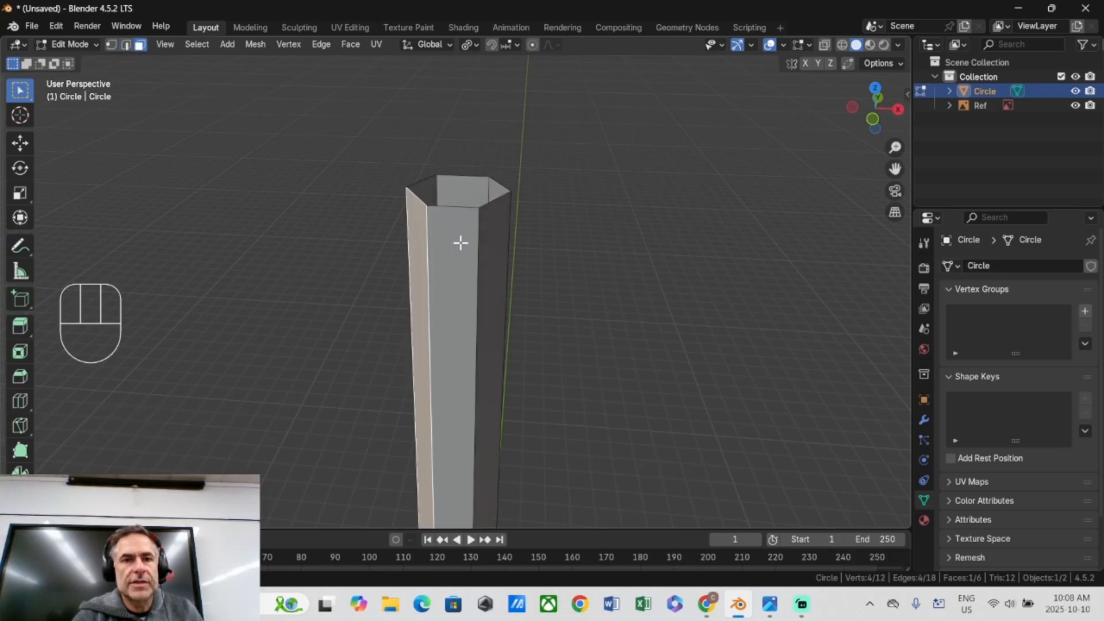
{"action": "left_click", "coordinate": [494, 257], "text": "shift"}
{"action": "middle_click_drag", "start_coordinate": [528, 311], "coordinate": [289, 293]}
{"action": "left_click", "coordinate": [486, 286], "text": "shift"}
{"action": "middle_click_drag", "start_coordinate": [486, 285], "coordinate": [619, 289]}
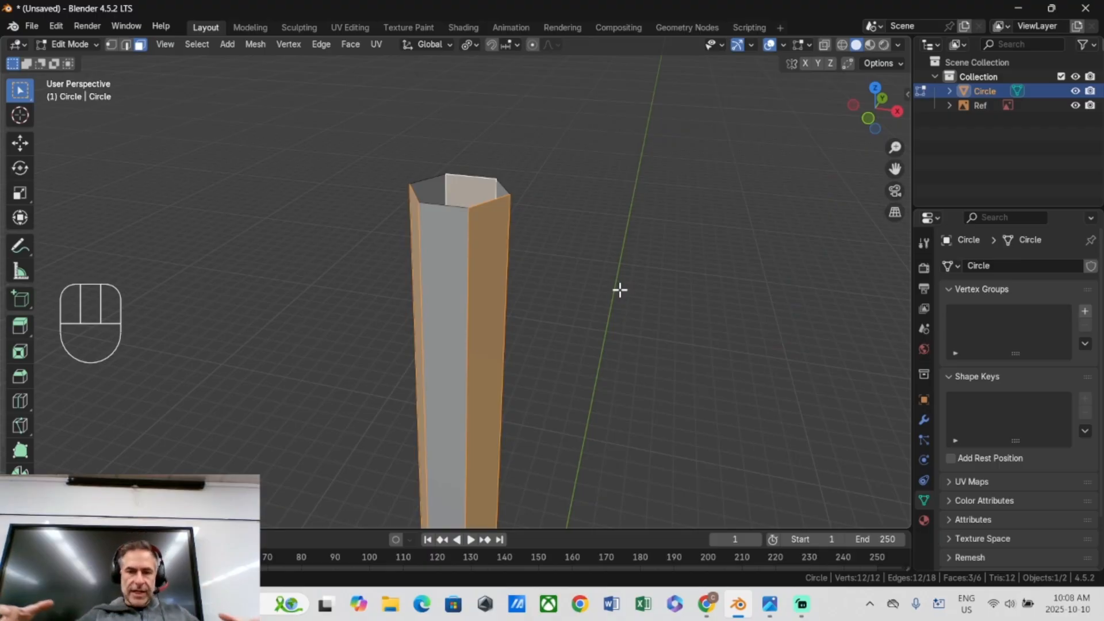
{"action": "scroll", "coordinate": [538, 269], "scroll_direction": "down", "scroll_amount": 5}
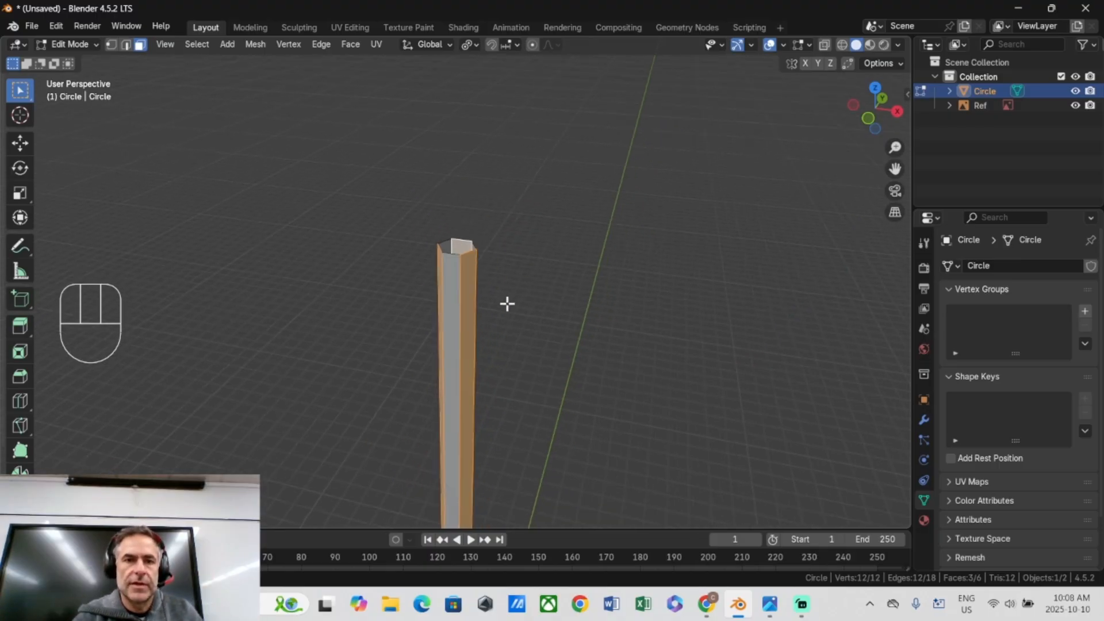
{"action": "scroll", "coordinate": [422, 328], "scroll_direction": "up", "scroll_amount": 3}
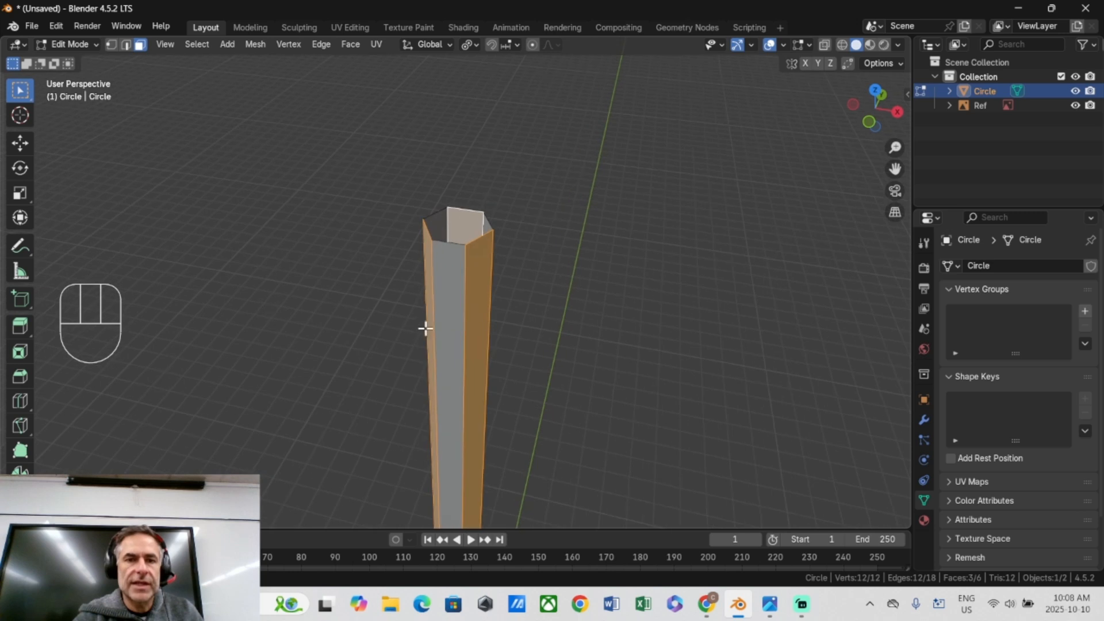
{"action": "middle_click_drag", "start_coordinate": [418, 276], "coordinate": [399, 296]}
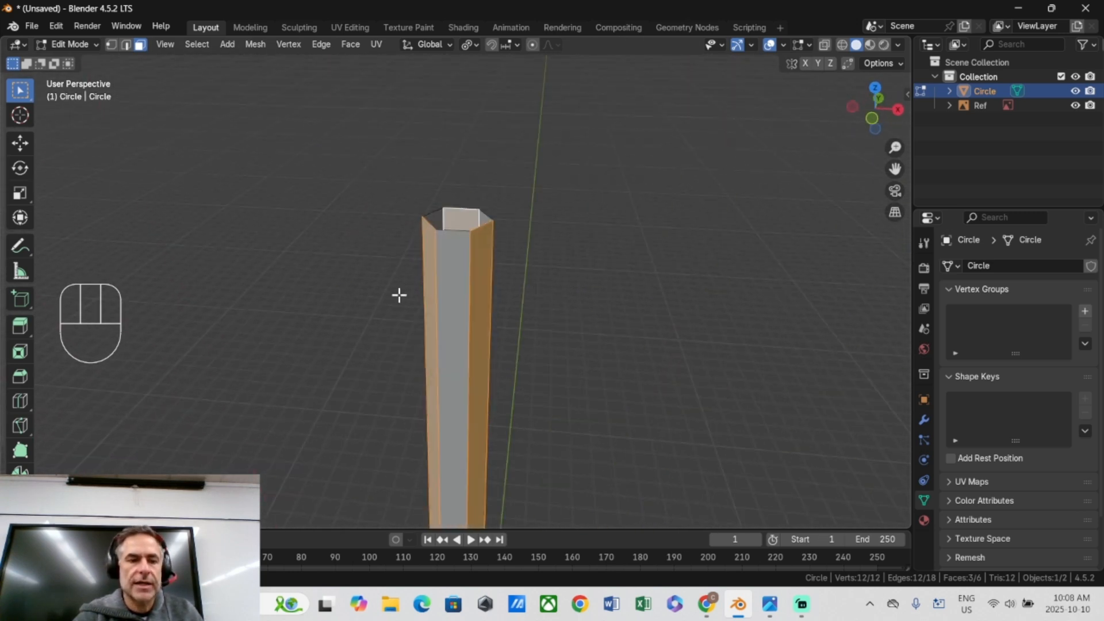
Extrude the three selected shaft faces outward along their normals by about 0.34 m.
{"action": "key", "text": "alt+e"}
{"action": "left_click", "coordinate": [340, 327]}
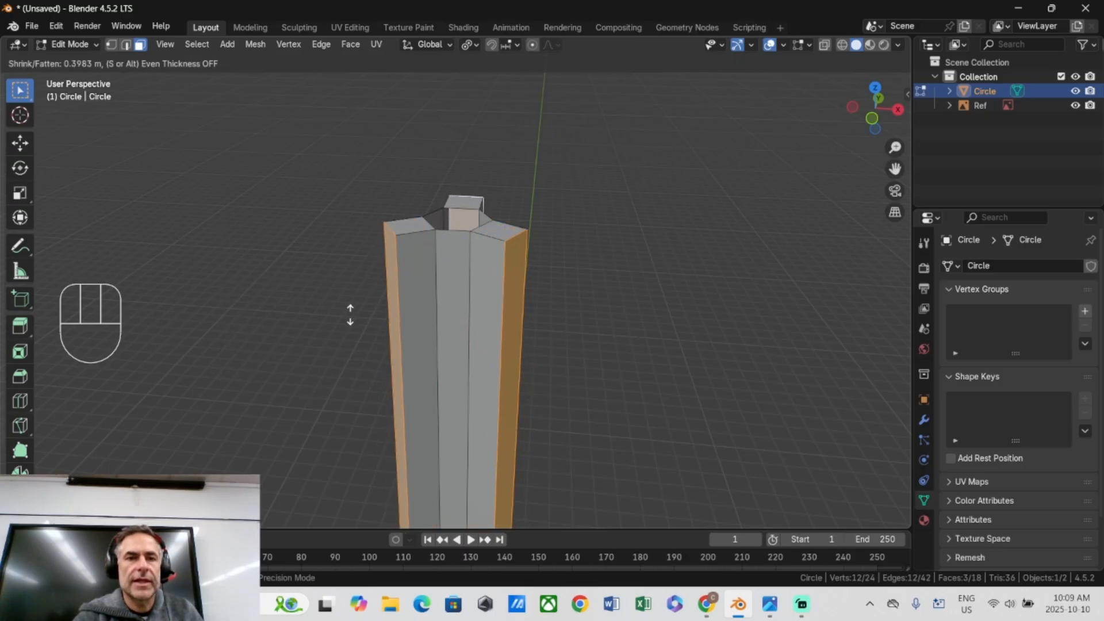
{"action": "left_click", "coordinate": [349, 317]}
{"action": "key", "text": "KP_1"}
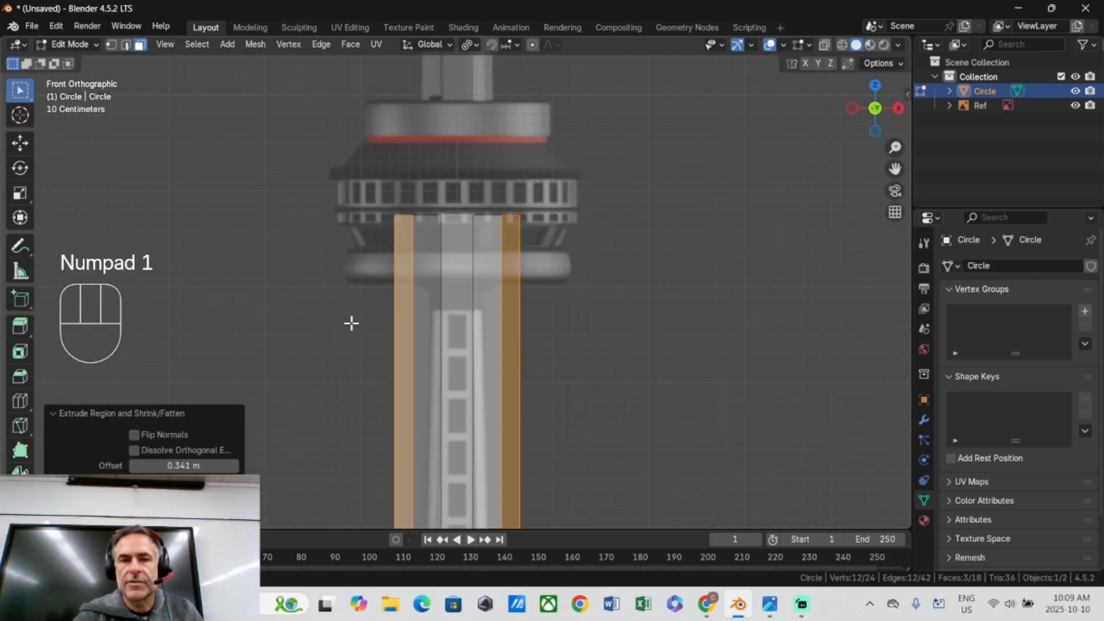
Try to scale the three extruded faces to match the reference's width at the shaft's base, and undo the scaling.
{"action": "left_click_drag", "start_coordinate": [895, 169], "coordinate": [689, 262]}
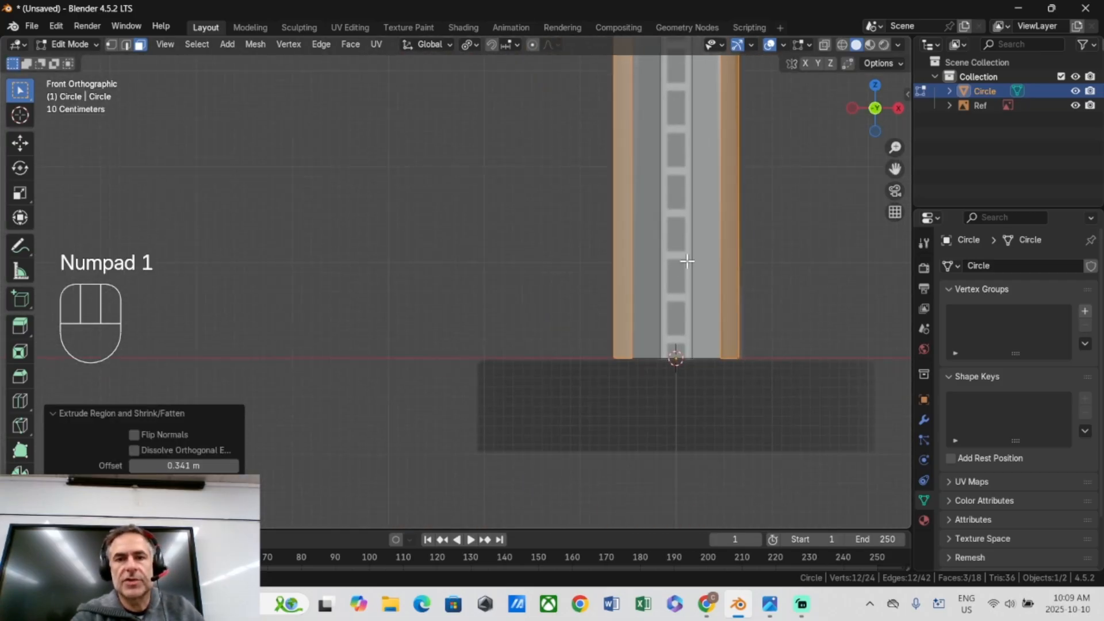
{"action": "left_click_drag", "start_coordinate": [895, 170], "coordinate": [721, 164]}
{"action": "scroll", "coordinate": [632, 320], "scroll_direction": "up", "scroll_amount": 6}
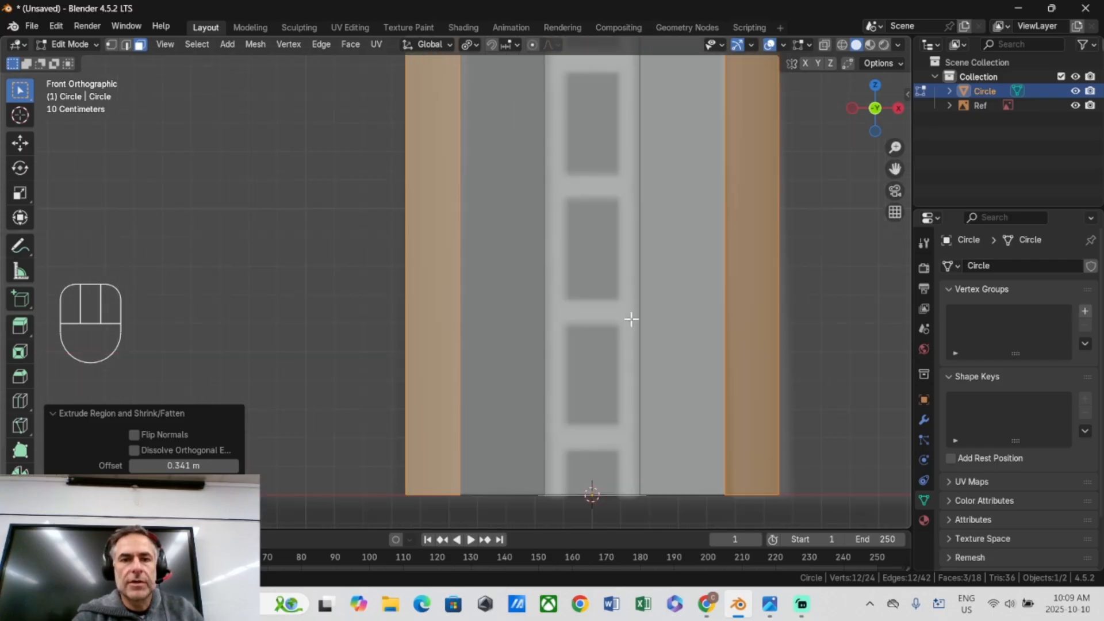
{"action": "scroll", "coordinate": [371, 401], "scroll_direction": "down", "scroll_amount": 3}
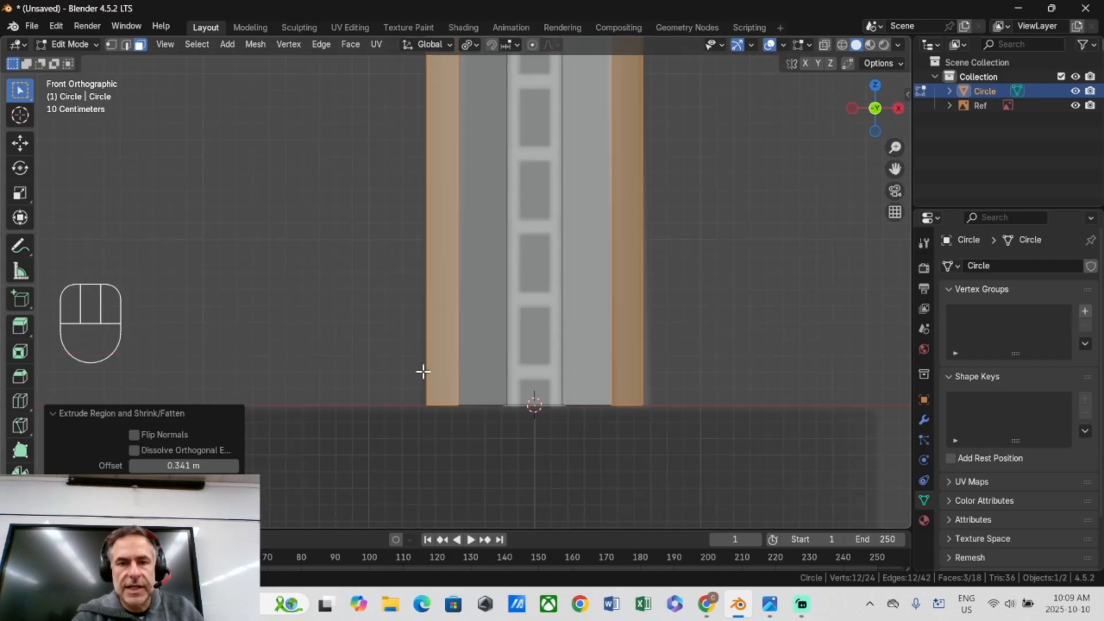
{"action": "left_click_drag", "start_coordinate": [895, 170], "coordinate": [759, 174]}
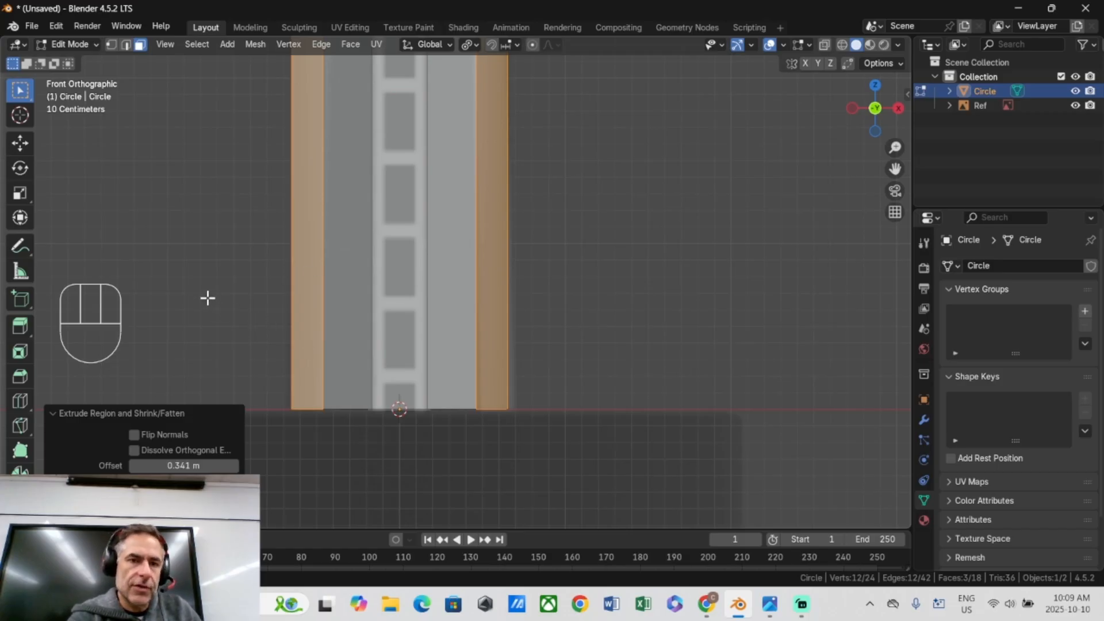
{"action": "key", "text": "s"}
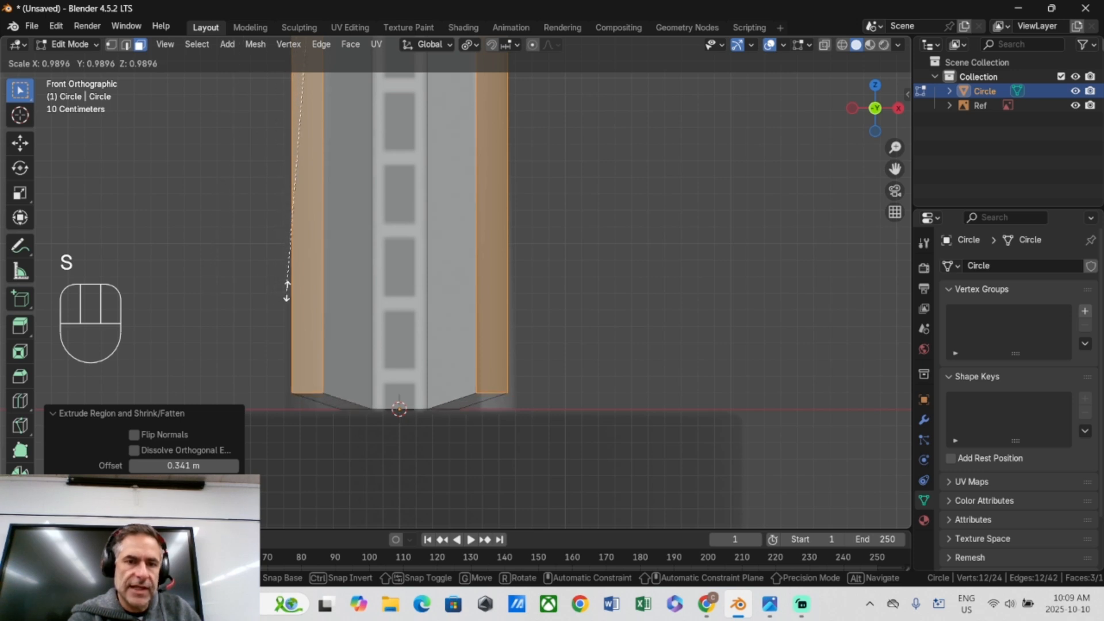
{"action": "left_click", "coordinate": [285, 292]}
{"action": "key", "text": "ctrl+z"}
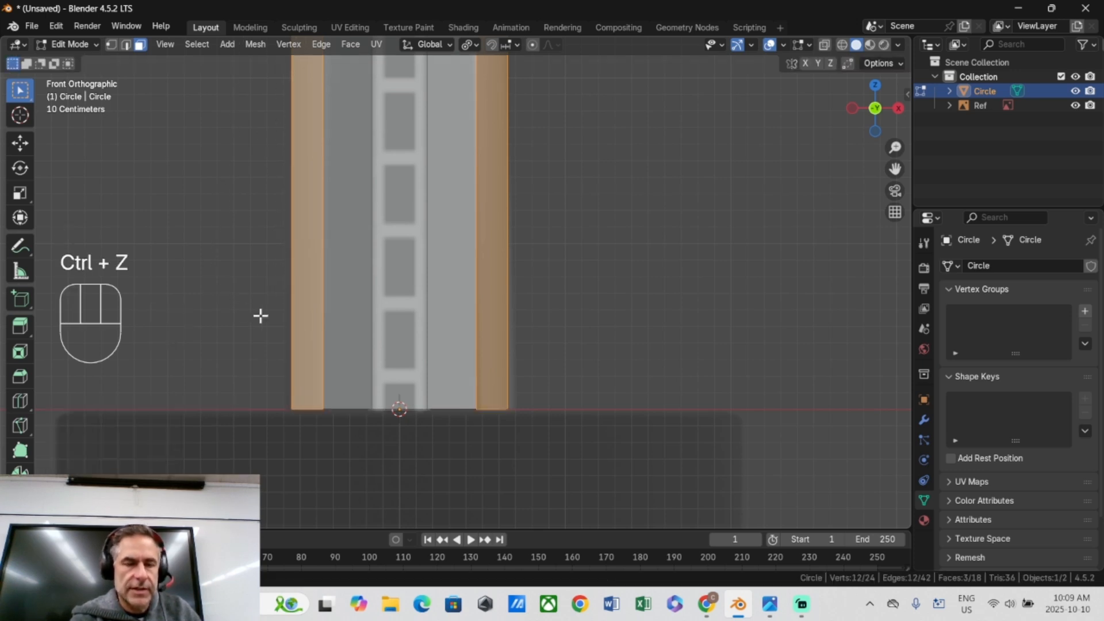
Set the transform orientation to Normal and move the three outer faces about 0.053 m outward along the normal Z axis.
{"action": "middle_click_drag", "start_coordinate": [261, 315], "coordinate": [300, 361]}
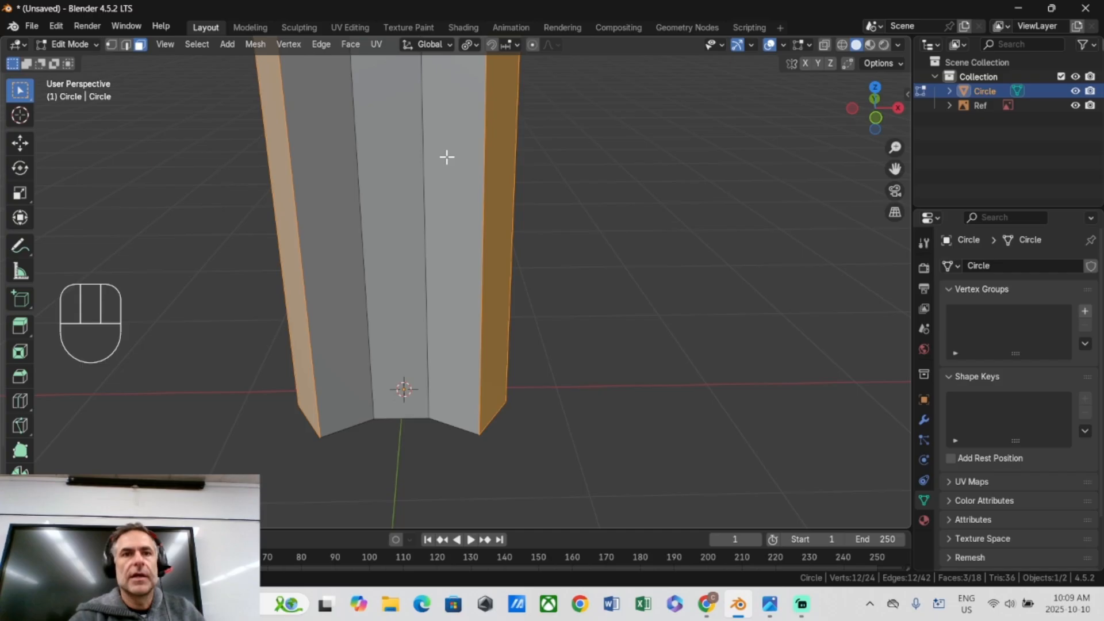
{"action": "left_click", "coordinate": [426, 45]}
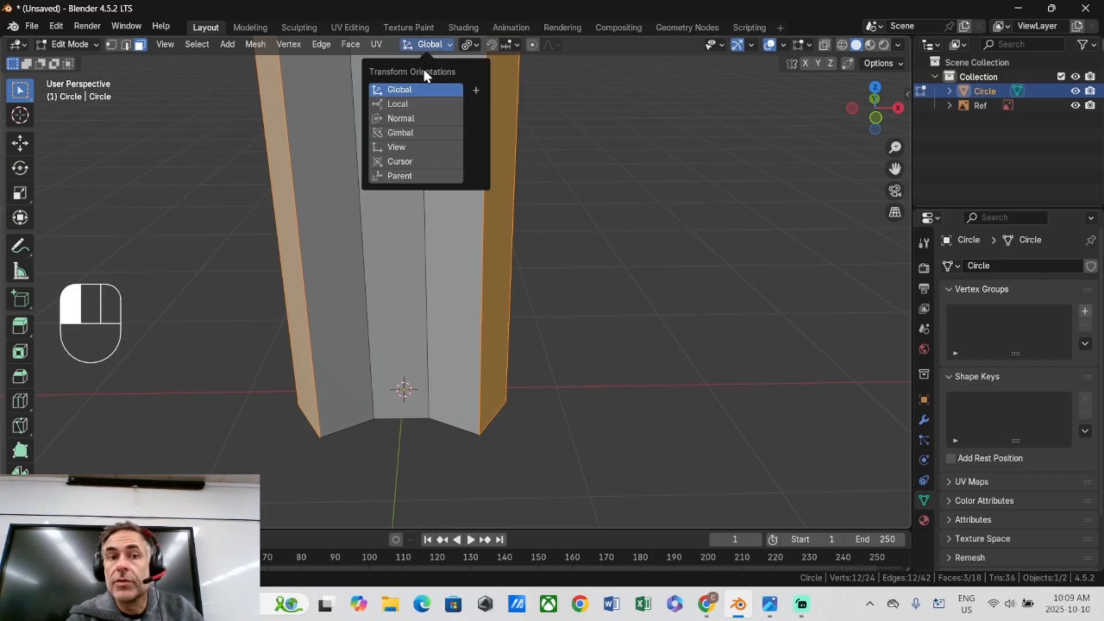
{"action": "left_click", "coordinate": [416, 118]}
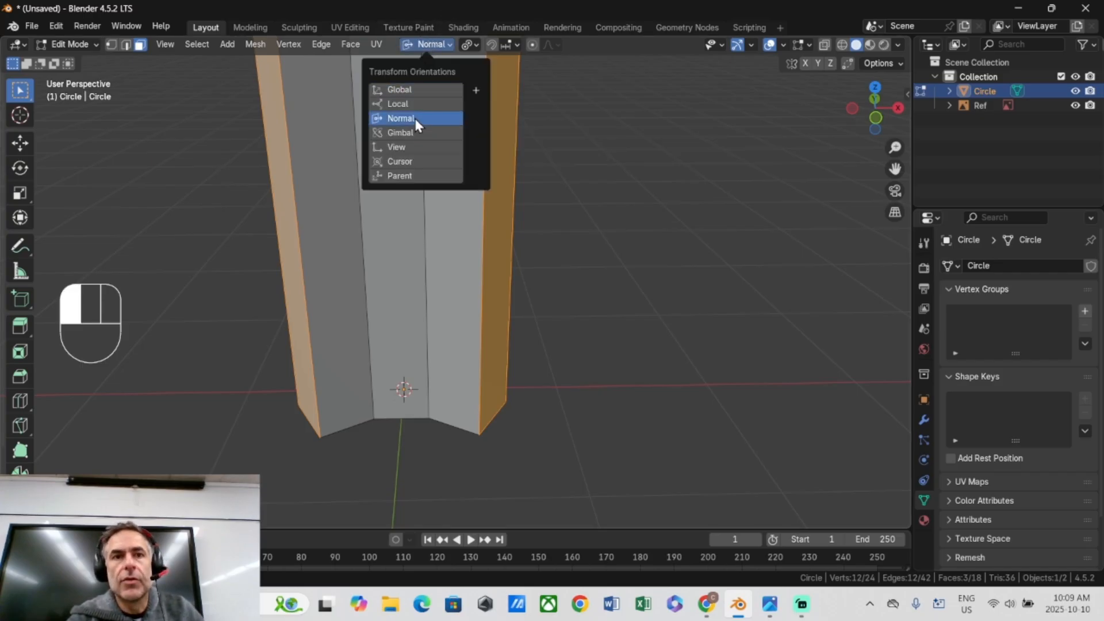
{"action": "middle_click_drag", "start_coordinate": [358, 388], "coordinate": [367, 367]}
{"action": "mouse_move", "coordinate": [508, 310]}
{"action": "middle_mouse_down"}
{"action": "mouse_move", "coordinate": [481, 294]}
{"action": "mouse_move", "coordinate": [517, 292]}
{"action": "middle_mouse_up"}
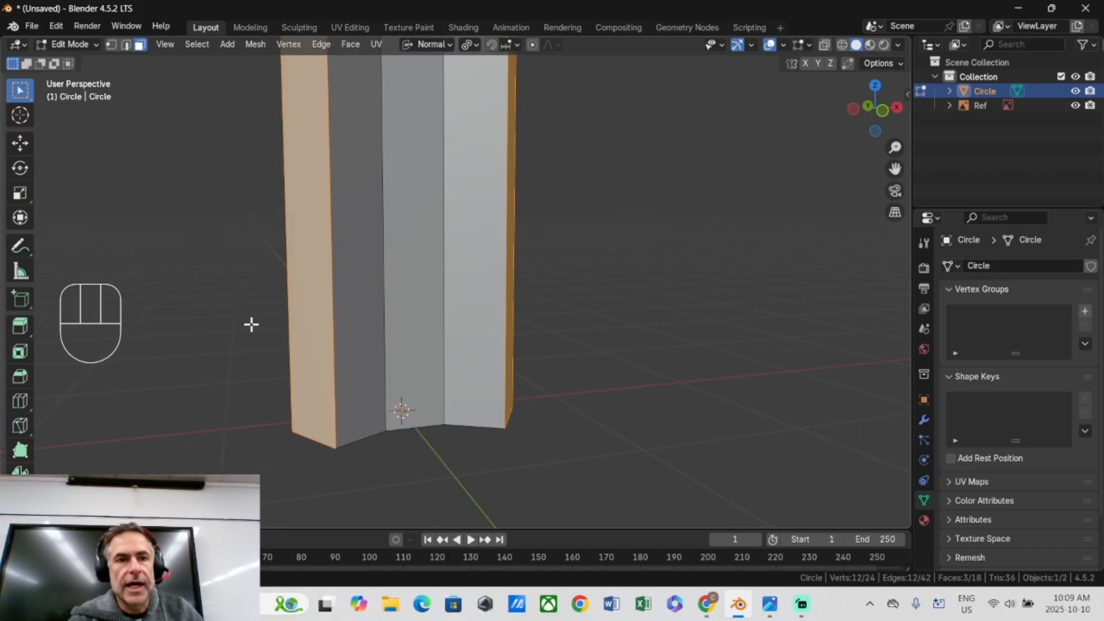
{"action": "middle_click_drag", "start_coordinate": [252, 324], "coordinate": [325, 274]}
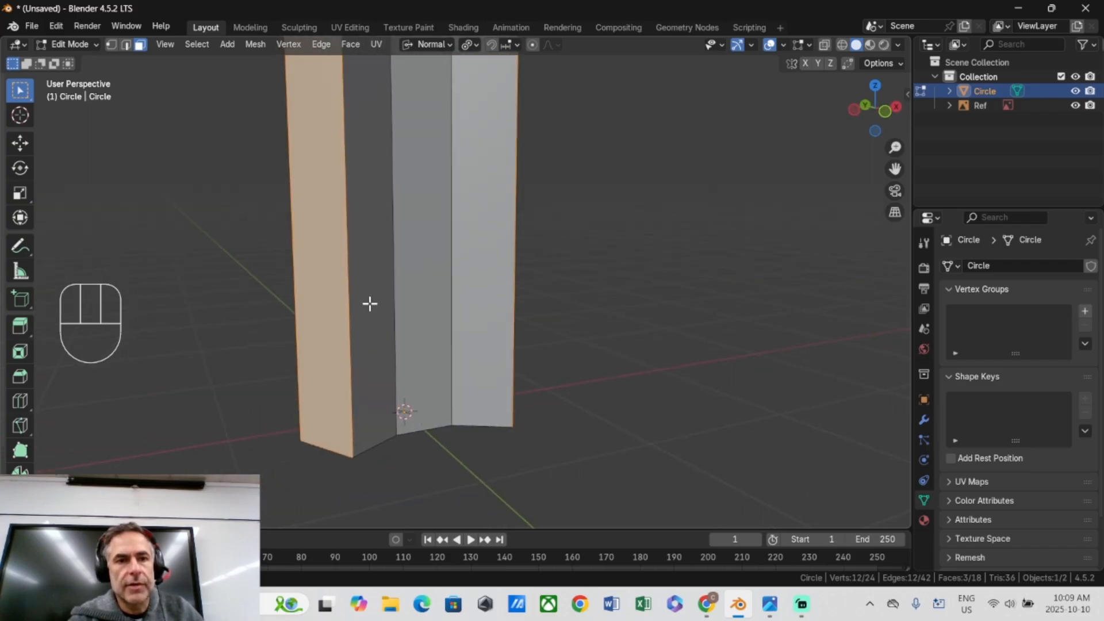
{"action": "scroll", "coordinate": [331, 262], "scroll_direction": "down", "scroll_amount": 2}
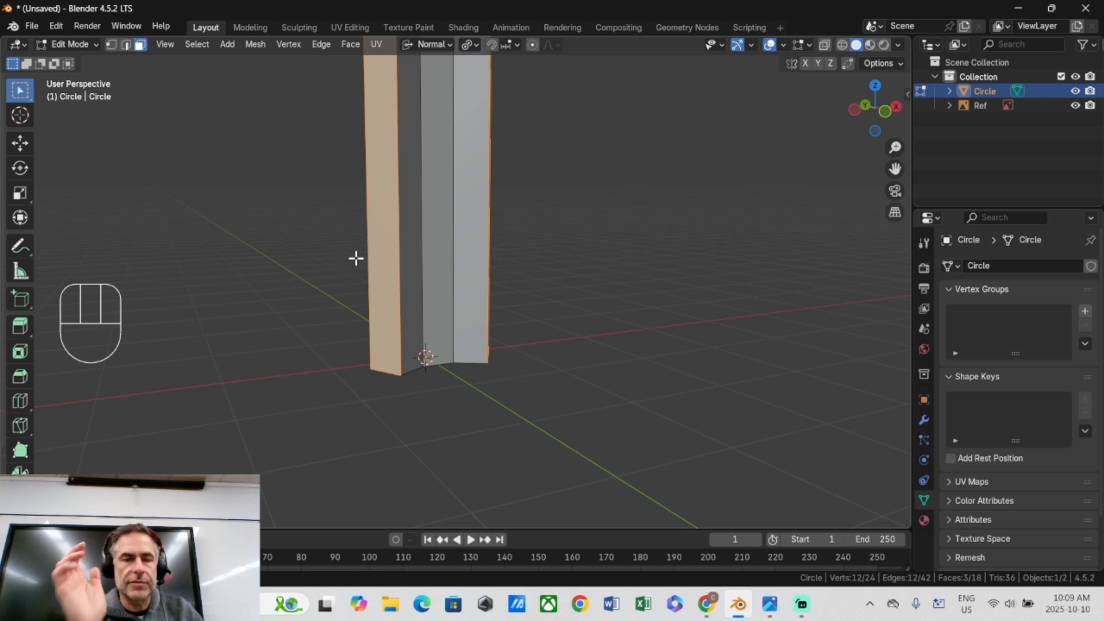
{"action": "middle_click_drag", "start_coordinate": [356, 257], "coordinate": [343, 248]}
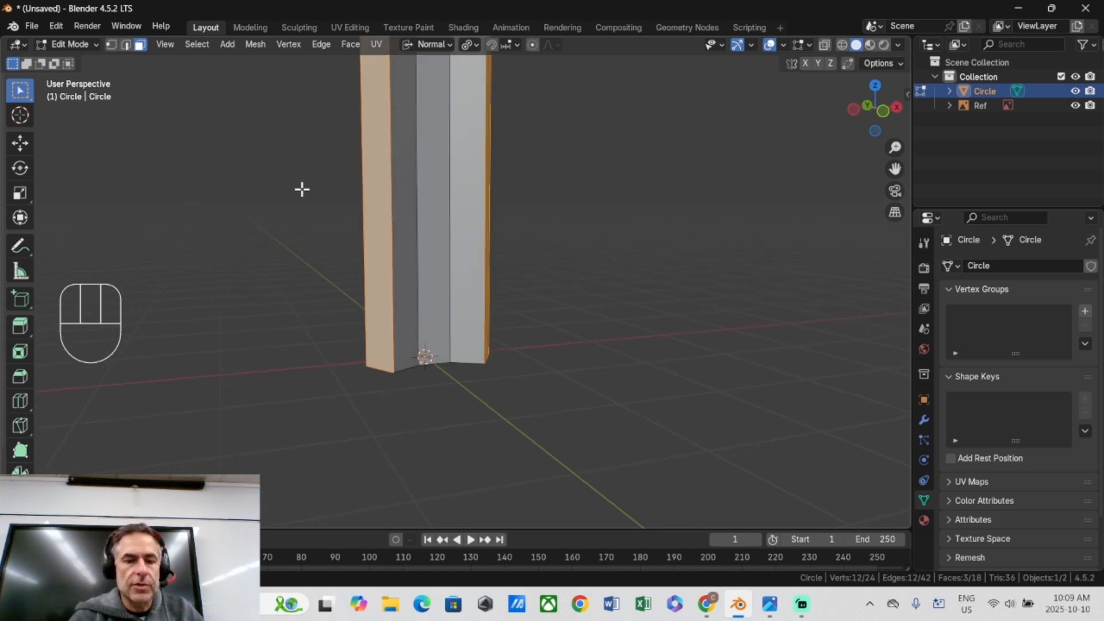
{"action": "key", "text": "g"}
{"action": "key", "text": "z"}
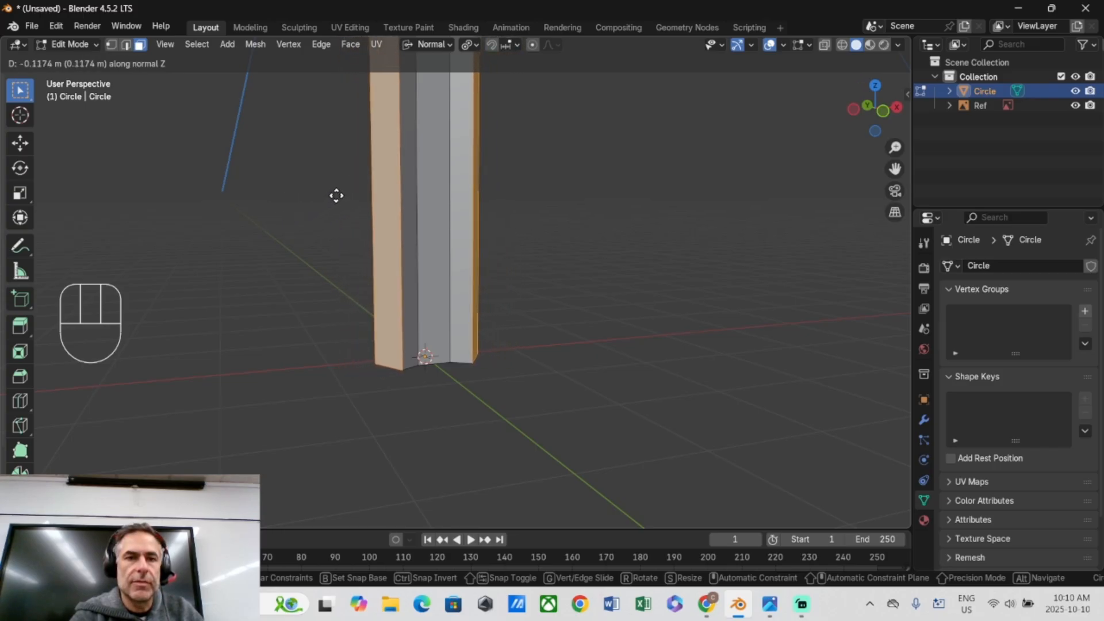
{"action": "left_click", "coordinate": [318, 214]}
{"action": "key", "text": "KP_1"}
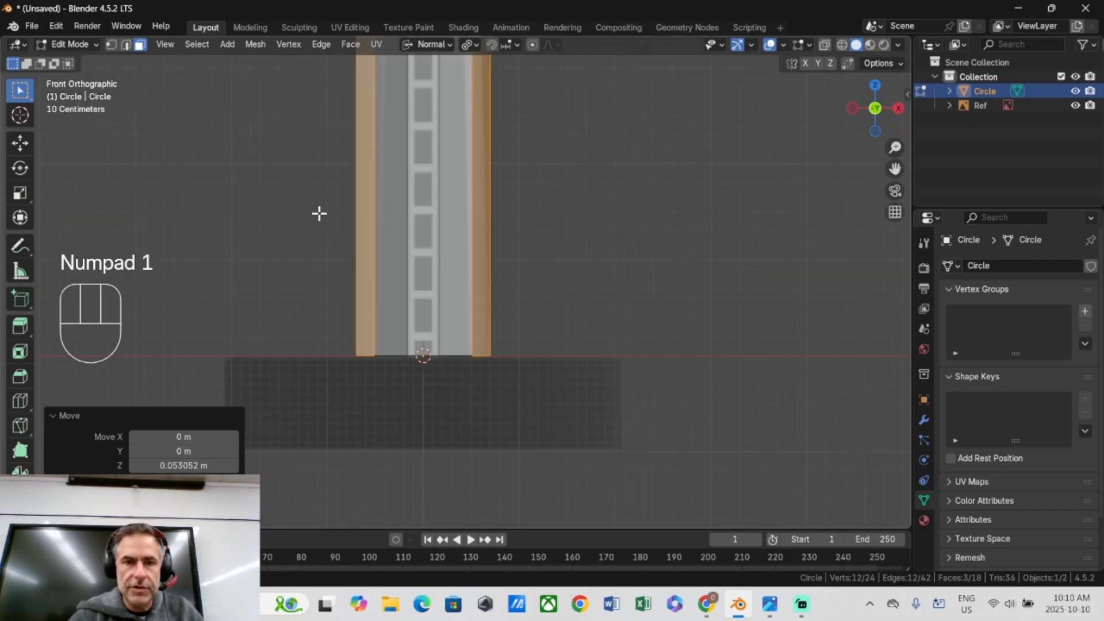
Fine-tune the three outer faces by about -0.007 m along normal Z against the reference's width at the base.
{"action": "key", "text": "g"}
{"action": "key", "text": "z"}
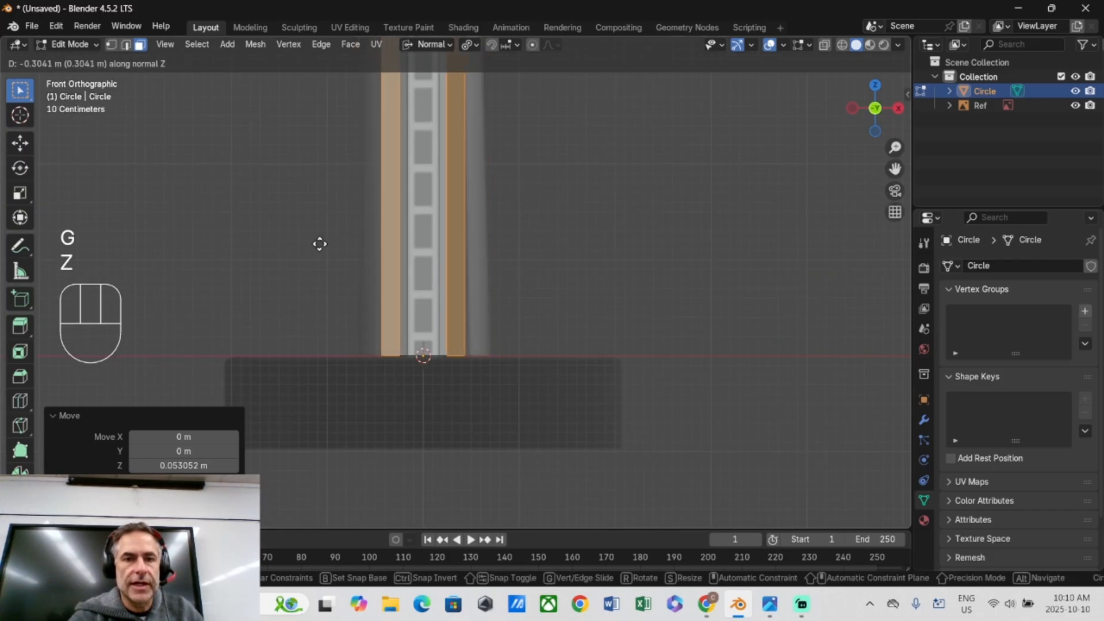
{"action": "left_click", "coordinate": [281, 267]}
Delete the three cap faces on the shaft's top that the outward extrusion left on its arms.
{"action": "left_click_drag", "start_coordinate": [895, 168], "coordinate": [916, 619]}
{"action": "scroll", "coordinate": [813, 163], "scroll_direction": "down", "scroll_amount": 2}
{"action": "middle_click_drag", "start_coordinate": [463, 227], "coordinate": [440, 262]}
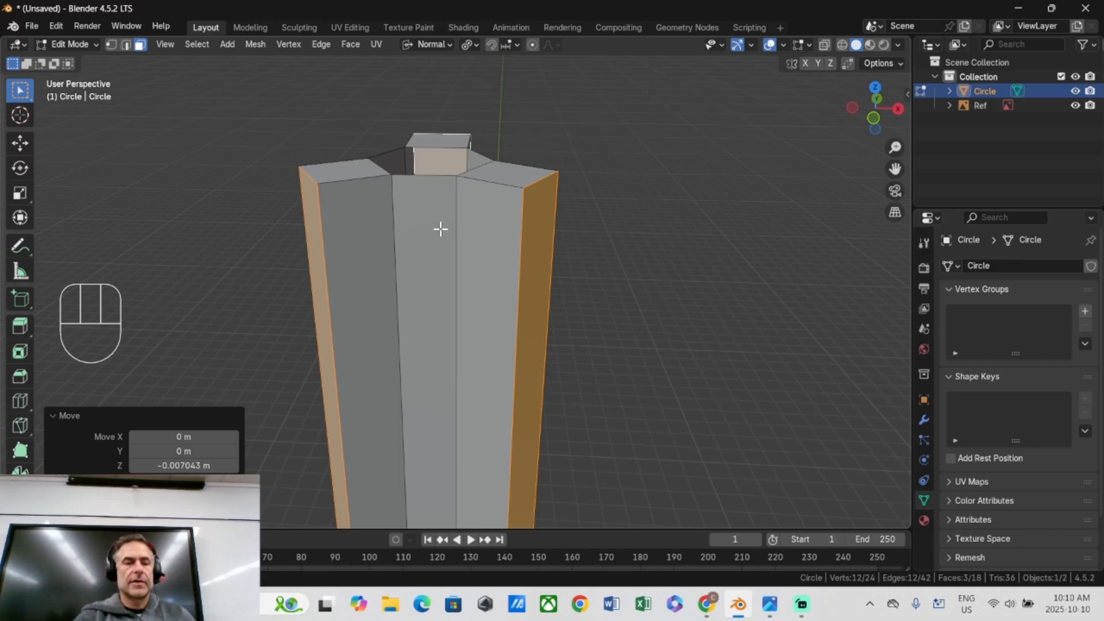
{"action": "key", "text": "3"}
{"action": "left_click", "coordinate": [228, 150]}
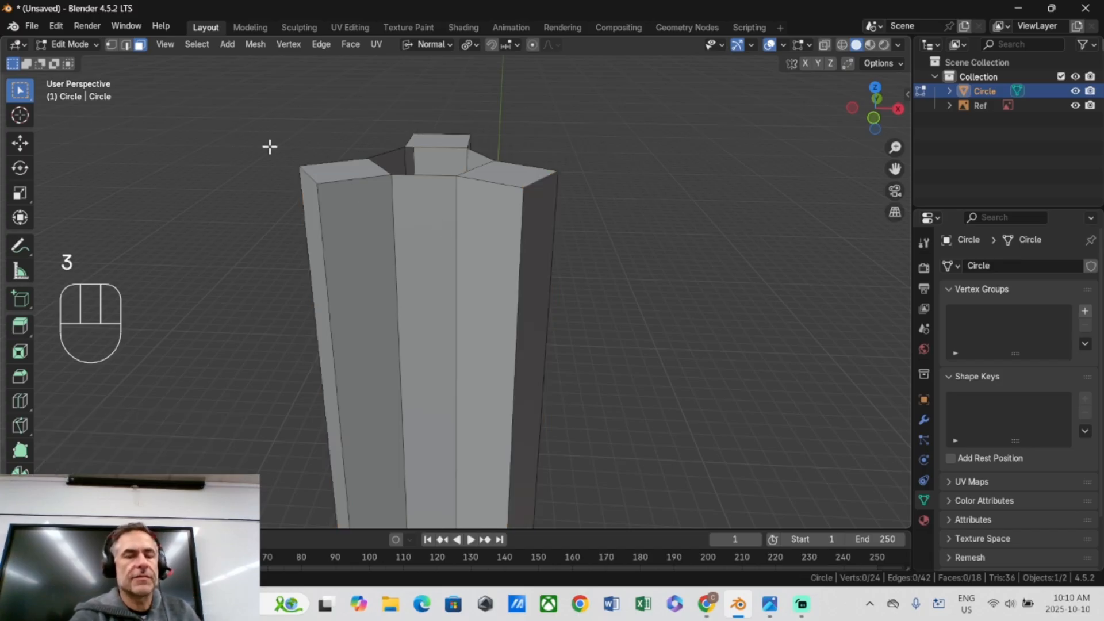
{"action": "key", "text": "3"}
{"action": "left_click", "coordinate": [334, 167]}
{"action": "left_click", "coordinate": [414, 141], "text": "shift"}
{"action": "left_click", "coordinate": [498, 172], "text": "shift"}
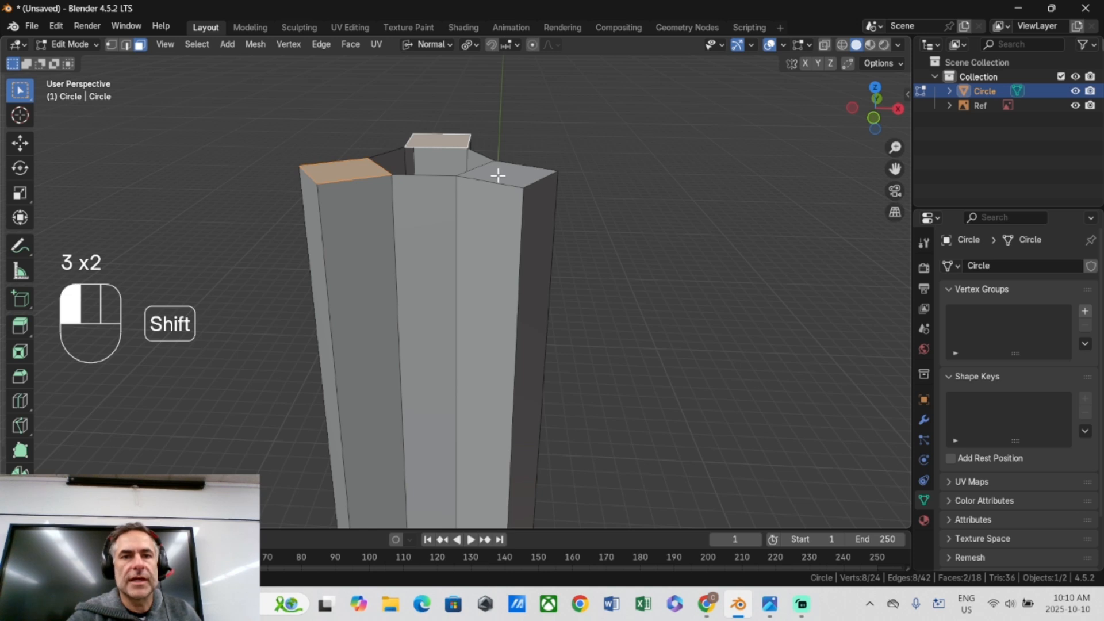
{"action": "key", "text": "Delete"}
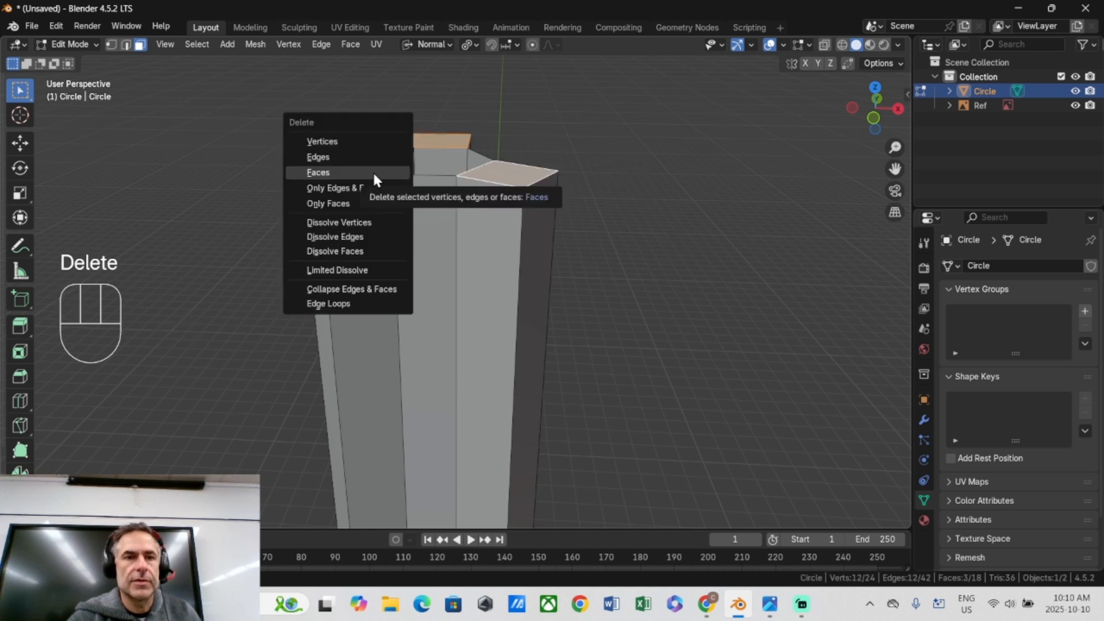
{"action": "left_click", "coordinate": [372, 171]}
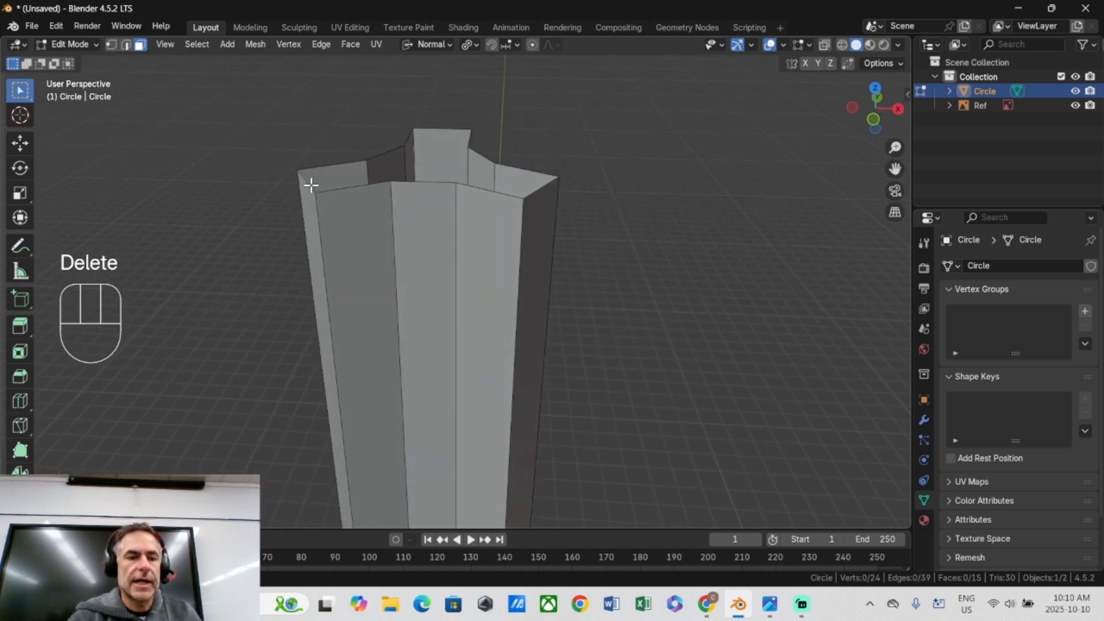
Switch to edge selection and select the three outer top edges at the ends of the shaft's arms.
{"action": "key", "text": "2"}
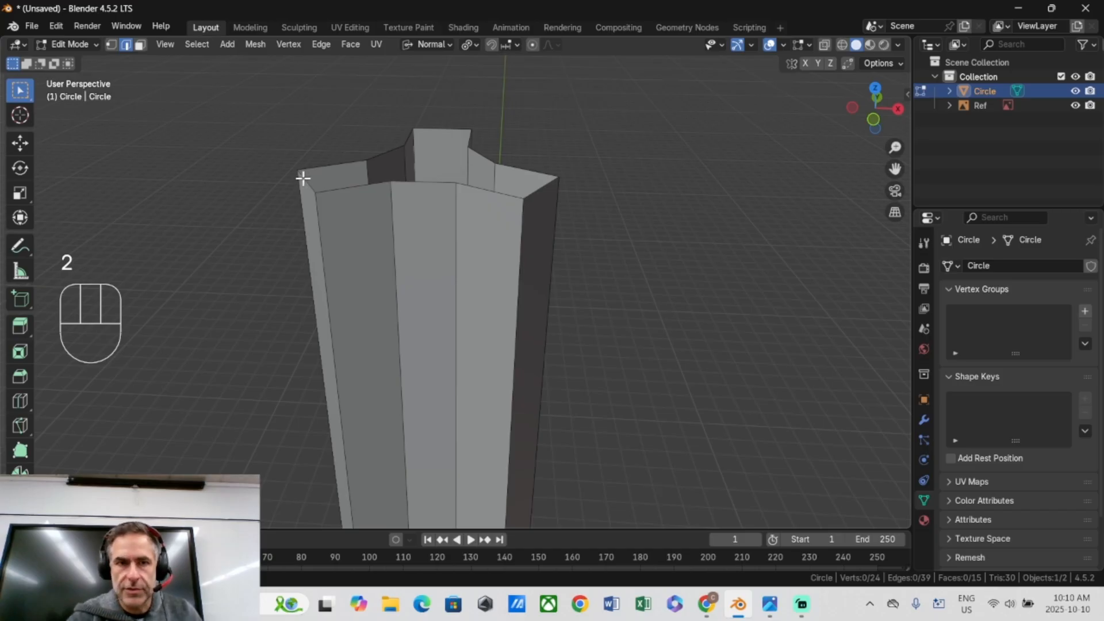
{"action": "left_click", "coordinate": [305, 183]}
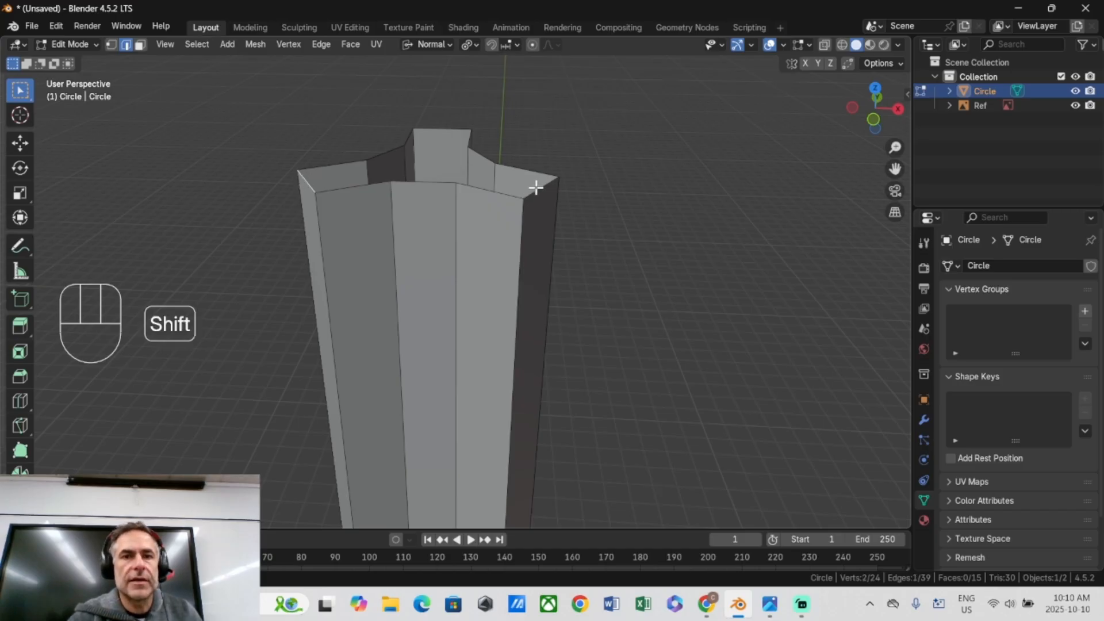
{"action": "left_click", "coordinate": [514, 173], "text": "shift"}
{"action": "left_click", "coordinate": [449, 129], "text": "shift"}
{"action": "middle_click_drag", "start_coordinate": [398, 167], "coordinate": [557, 182]}
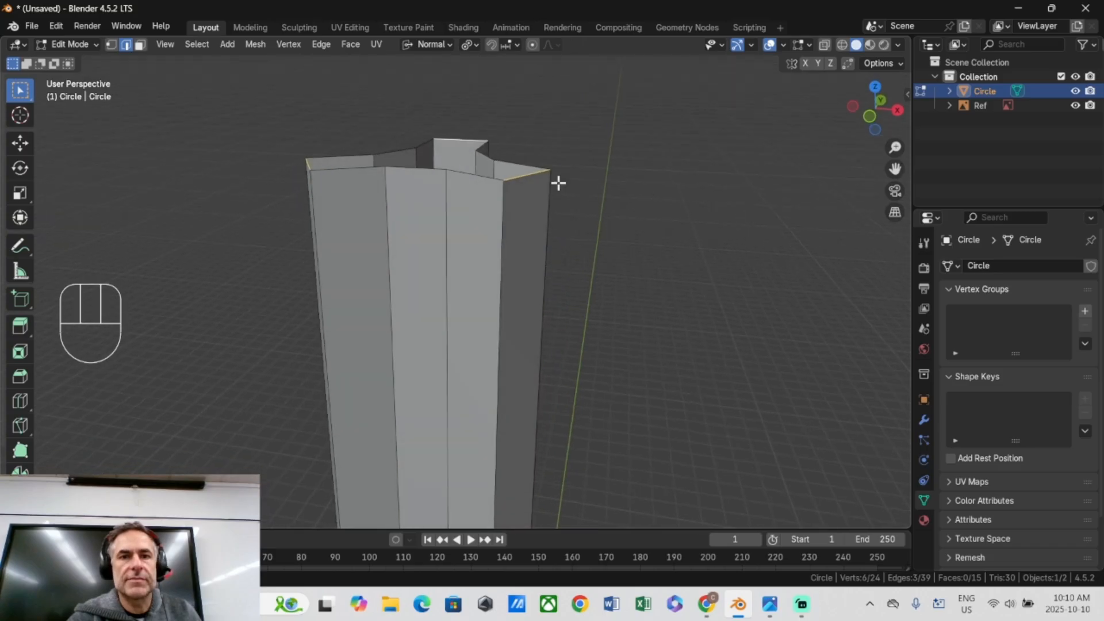
{"action": "middle_click_drag", "start_coordinate": [433, 174], "coordinate": [383, 185]}
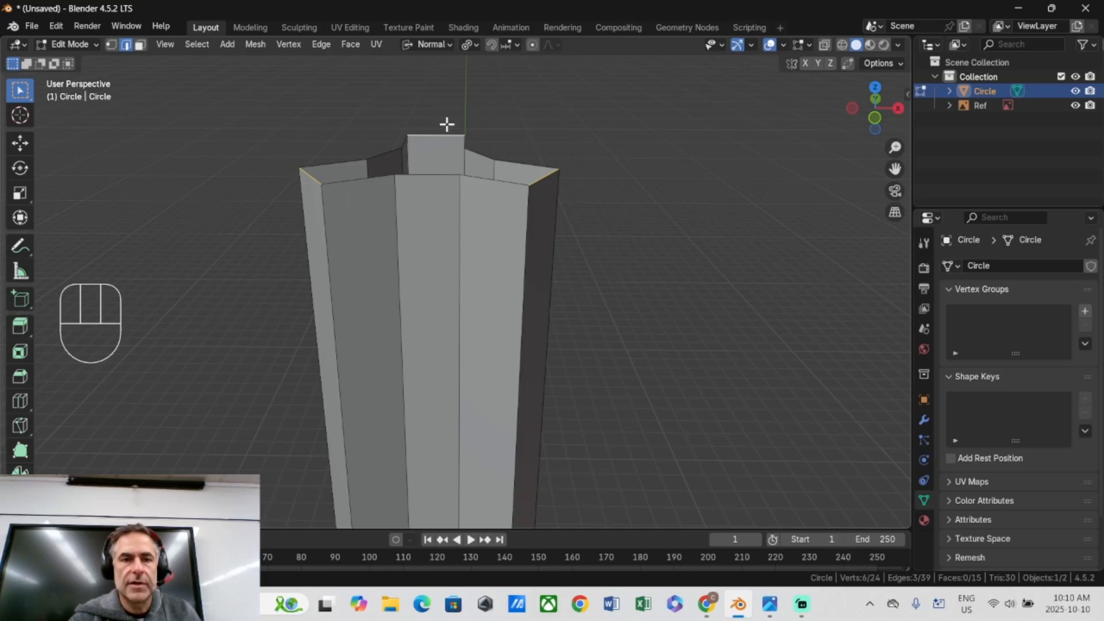
Set the transform orientation back to Global and the pivot point to Median Point.
{"action": "left_click", "coordinate": [437, 44]}
{"action": "left_click", "coordinate": [400, 90]}
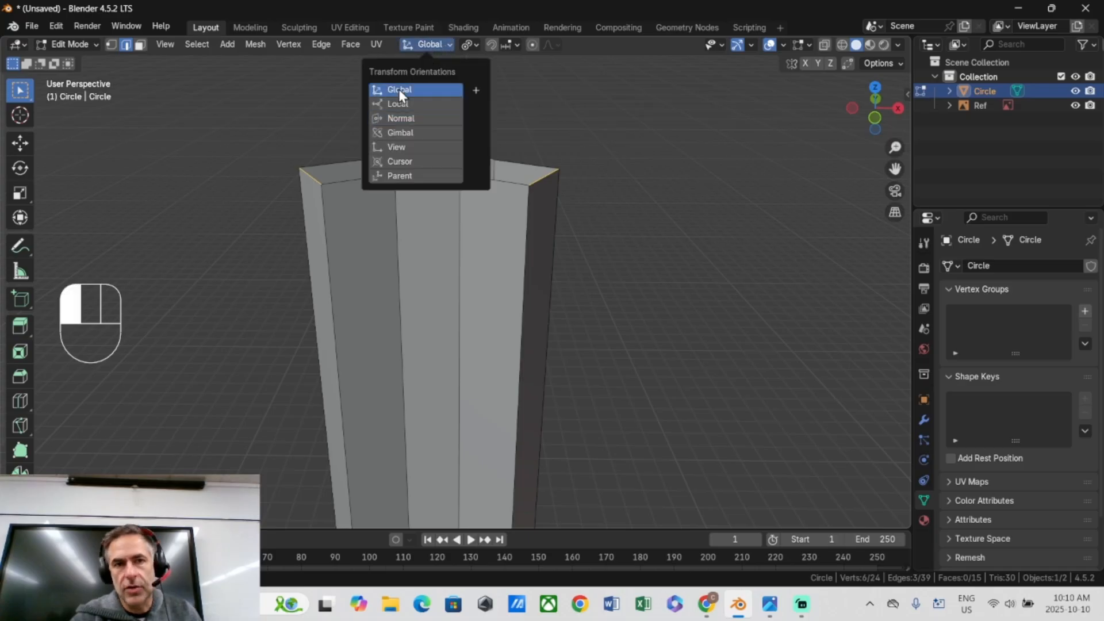
{"action": "left_click", "coordinate": [469, 45]}
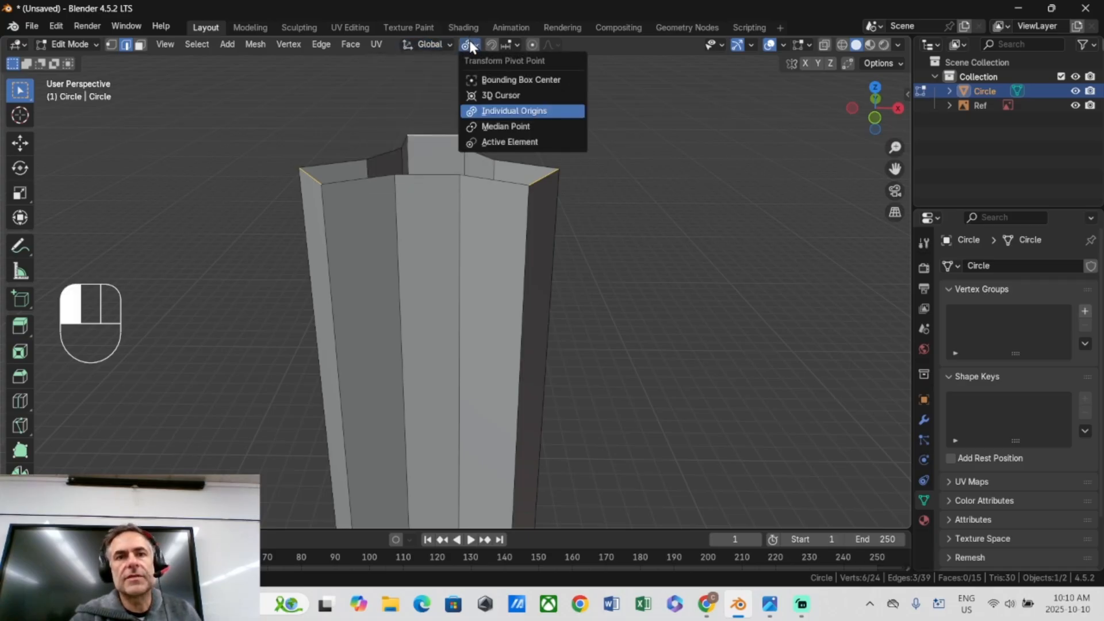
{"action": "left_click", "coordinate": [491, 126]}
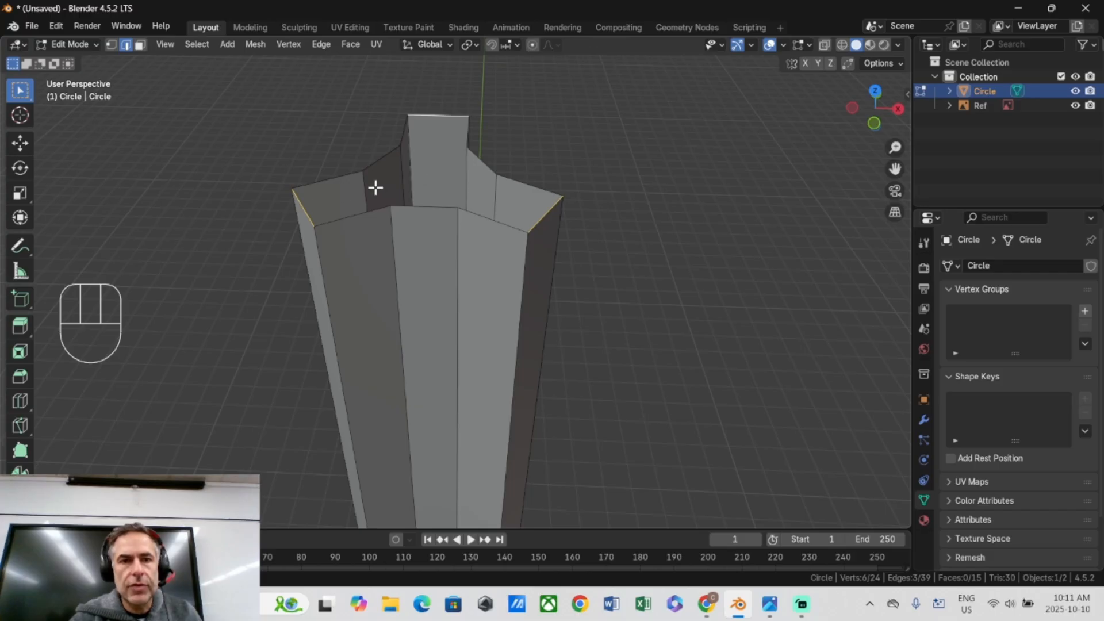
Try scaling the three outer top edges inward to about 0.542 against the front reference, and undo it.
{"action": "key", "text": "s"}
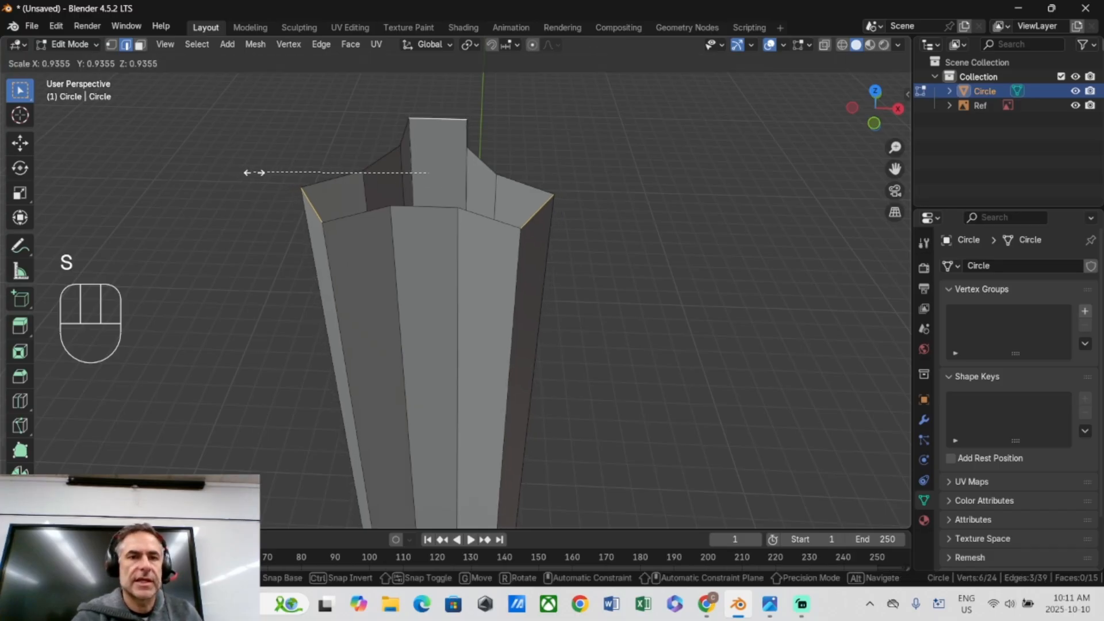
{"action": "left_click", "coordinate": [330, 166]}
{"action": "key", "text": "KP_1"}
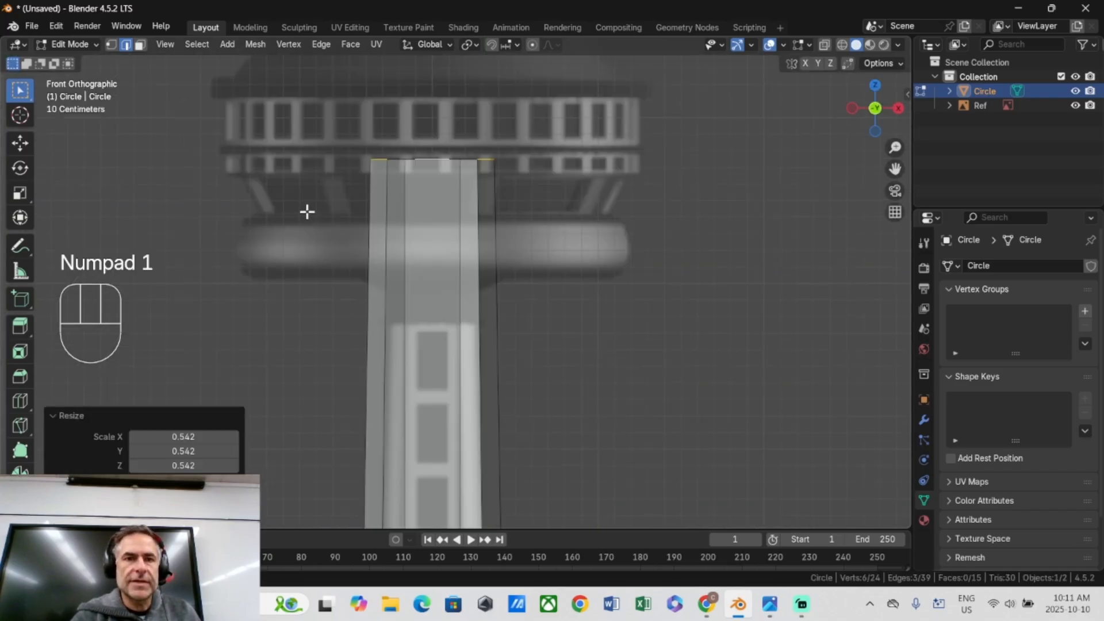
{"action": "key", "text": "ctrl+z"}
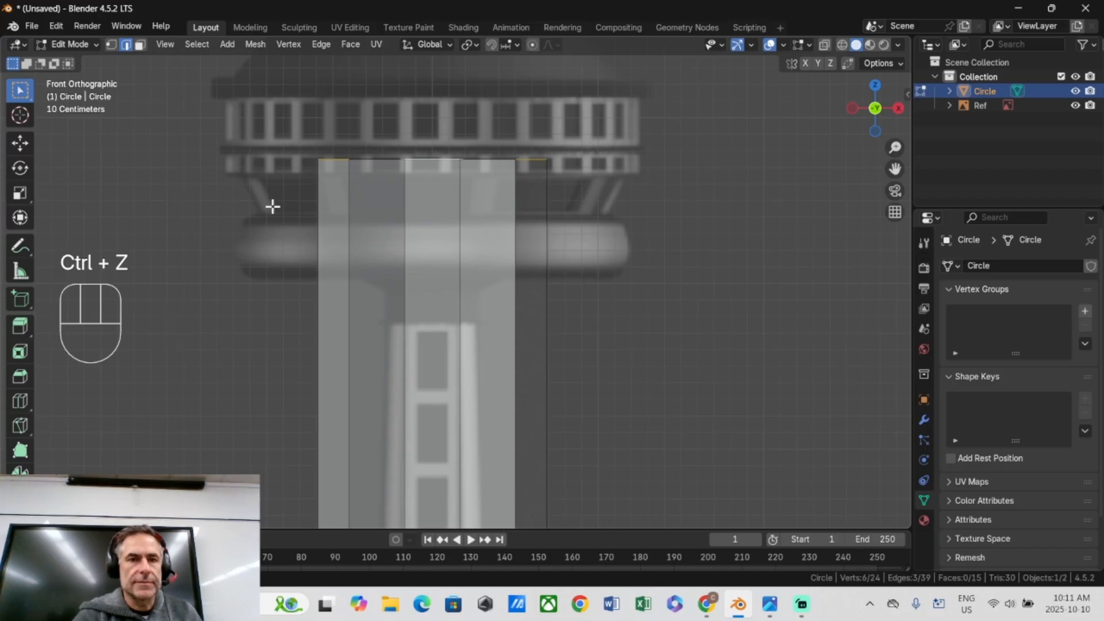
Select the whole edge loop around the shaft's top and lower it about 0.961 m along Z against the front reference.
{"action": "middle_click_drag", "start_coordinate": [273, 206], "coordinate": [286, 256]}
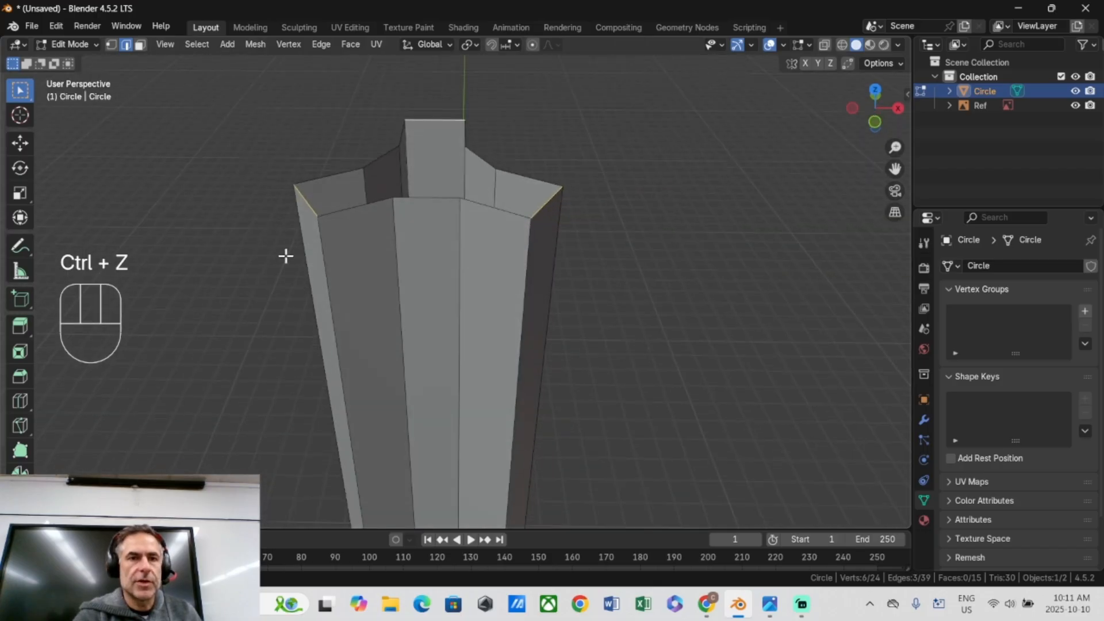
{"action": "left_click", "coordinate": [348, 214], "text": "alt"}
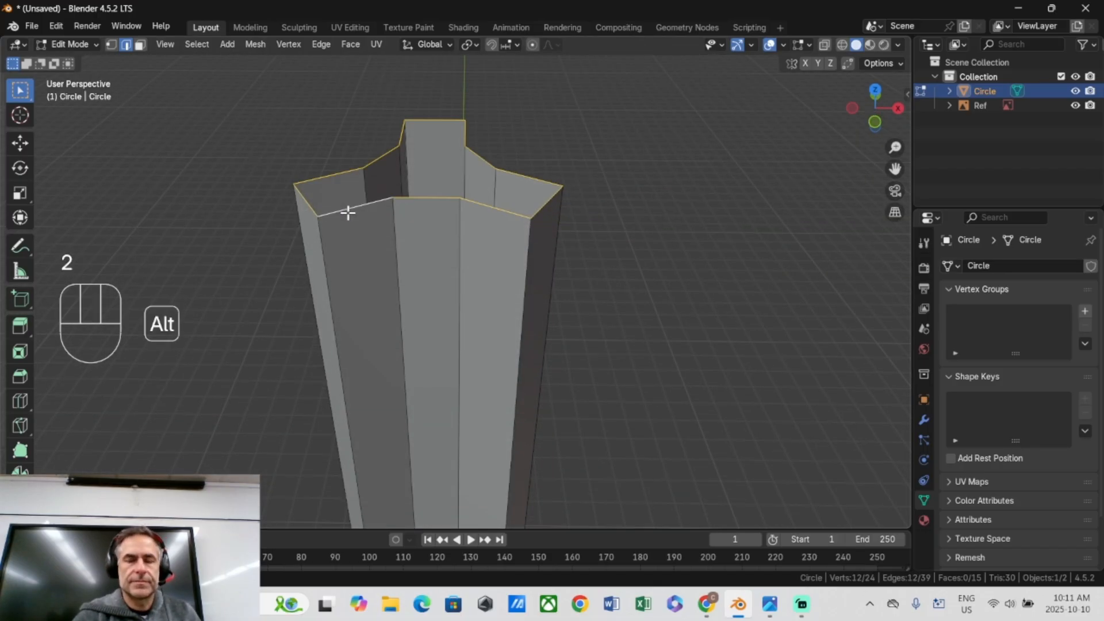
{"action": "key", "text": "KP_1"}
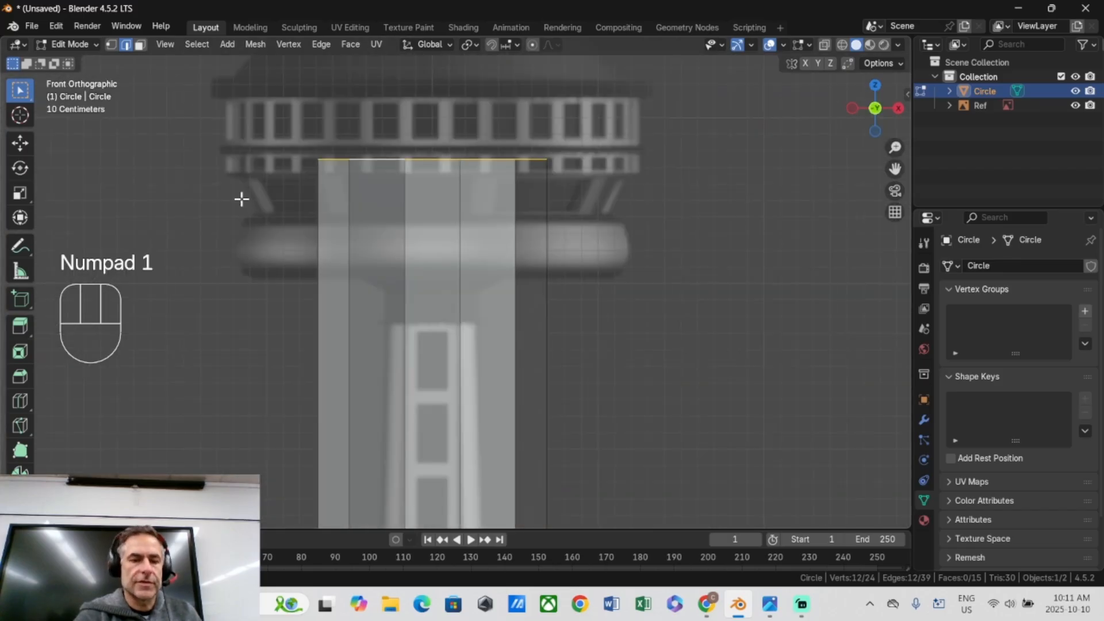
{"action": "key", "text": "g"}
{"action": "key", "text": "z"}
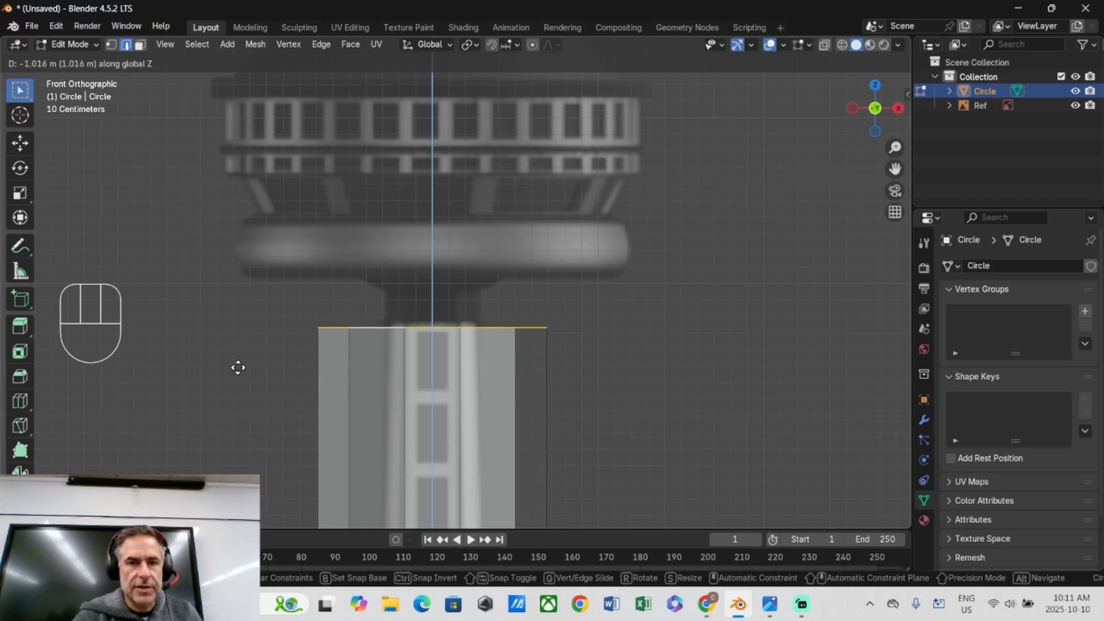
{"action": "left_click", "coordinate": [241, 346]}
Fine-tune the height of the shaft's top edge loop by lowering it about 0.028 m more along Z.
{"action": "middle_click_drag", "start_coordinate": [242, 346], "coordinate": [277, 304]}
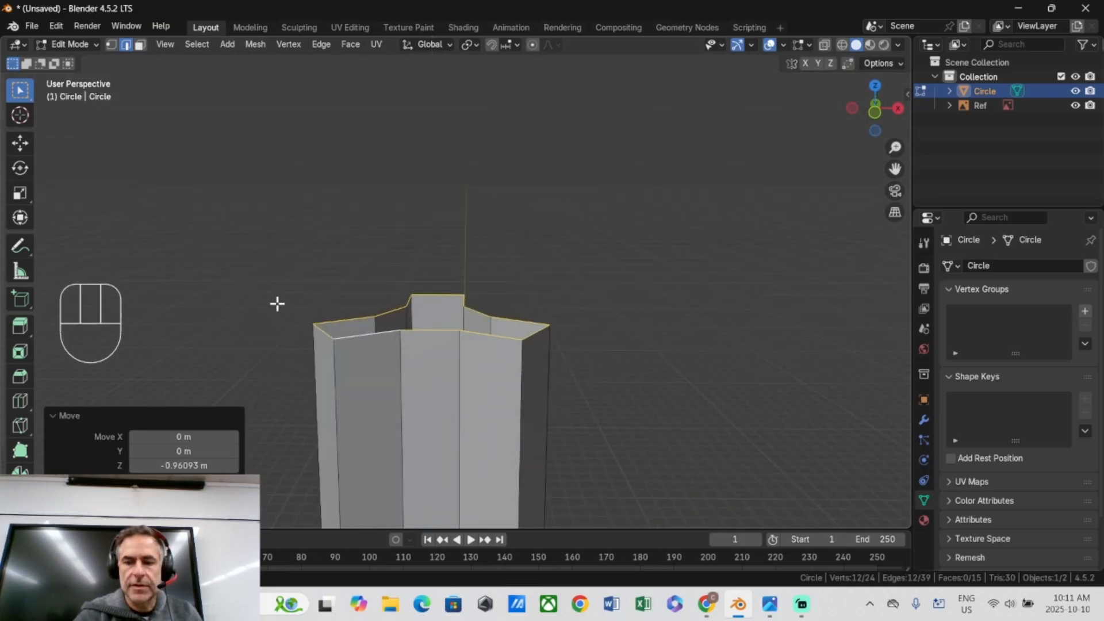
{"action": "key", "text": "KP_1"}
{"action": "key", "text": "g"}
{"action": "key", "text": "z"}
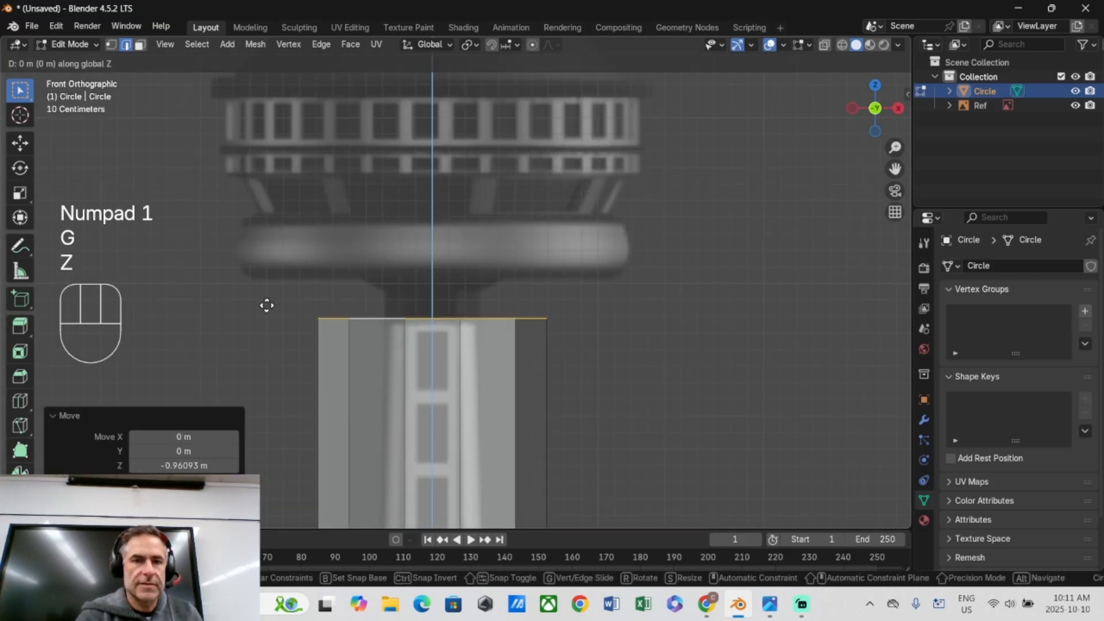
{"action": "left_click", "coordinate": [264, 308]}
Select the three outer top edges of the shaft's arms and scale them inward to about 0.523 against the front reference.
{"action": "middle_click_drag", "start_coordinate": [264, 308], "coordinate": [259, 406]}
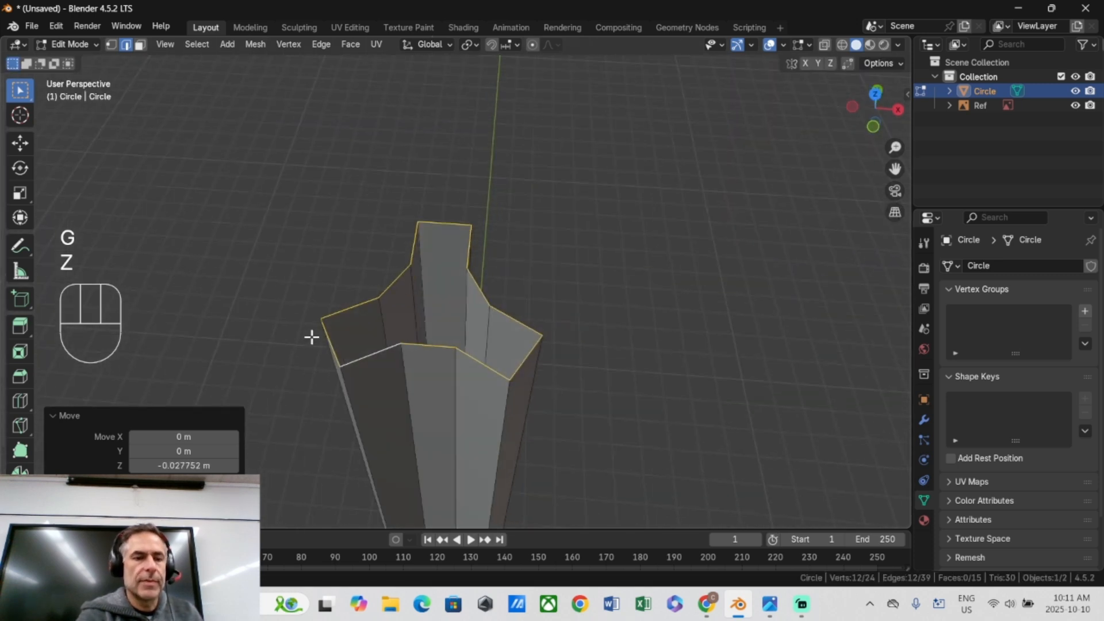
{"action": "key", "text": "2"}
{"action": "left_click", "coordinate": [330, 336]}
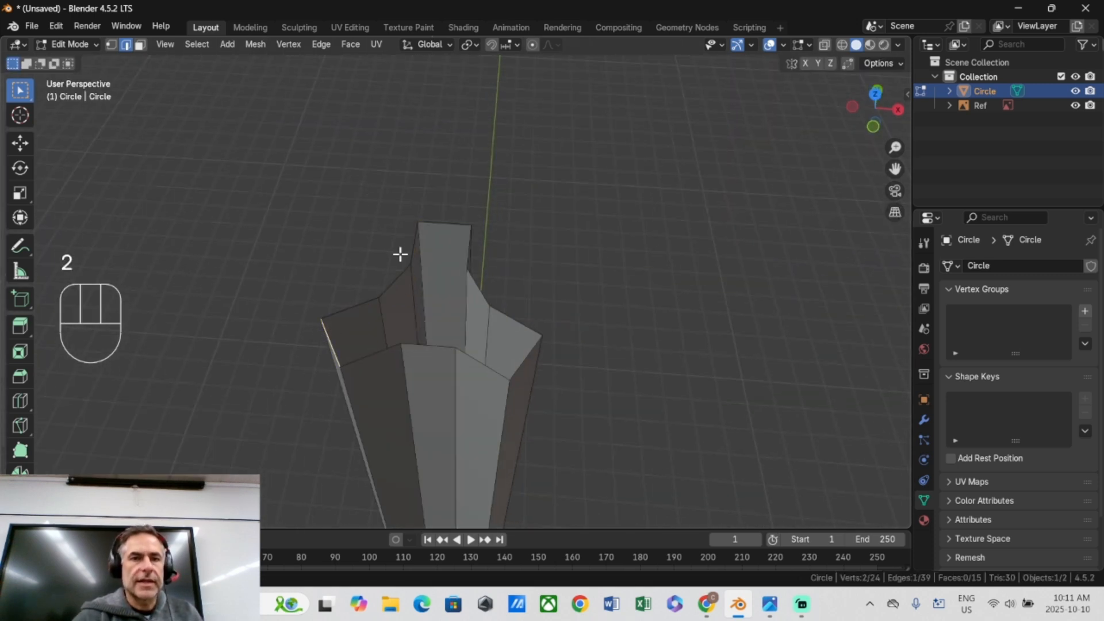
{"action": "left_click", "coordinate": [444, 219], "text": "shift"}
{"action": "left_click", "coordinate": [513, 353], "text": "shift"}
{"action": "middle_click_drag", "start_coordinate": [464, 322], "coordinate": [431, 259]}
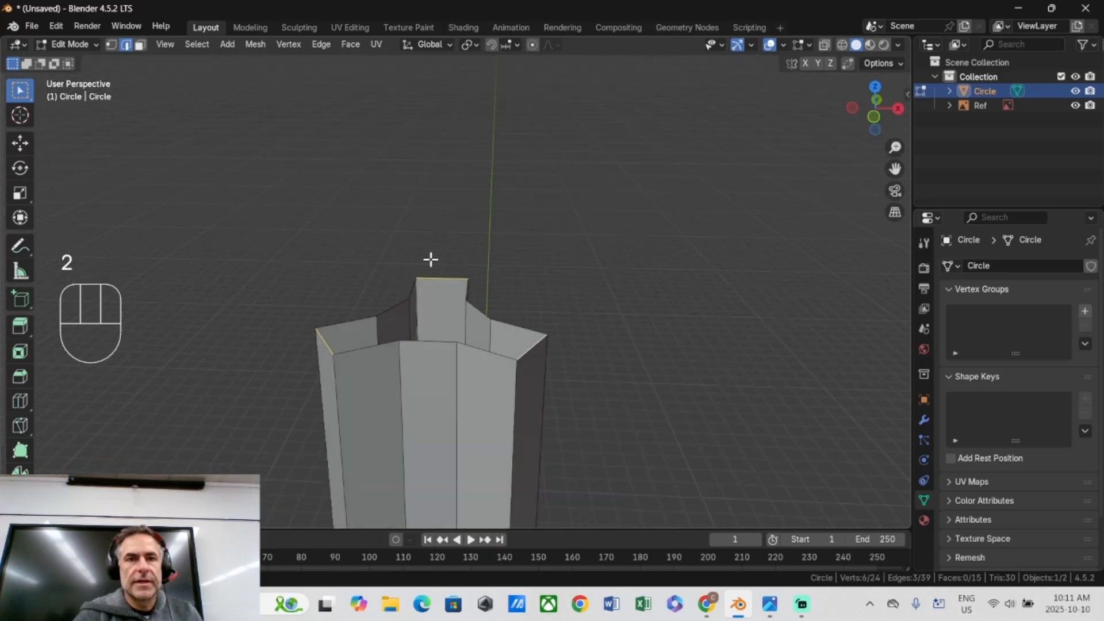
{"action": "left_click", "coordinate": [468, 45]}
{"action": "middle_click_drag", "start_coordinate": [367, 222], "coordinate": [357, 239]}
{"action": "key", "text": "KP_1"}
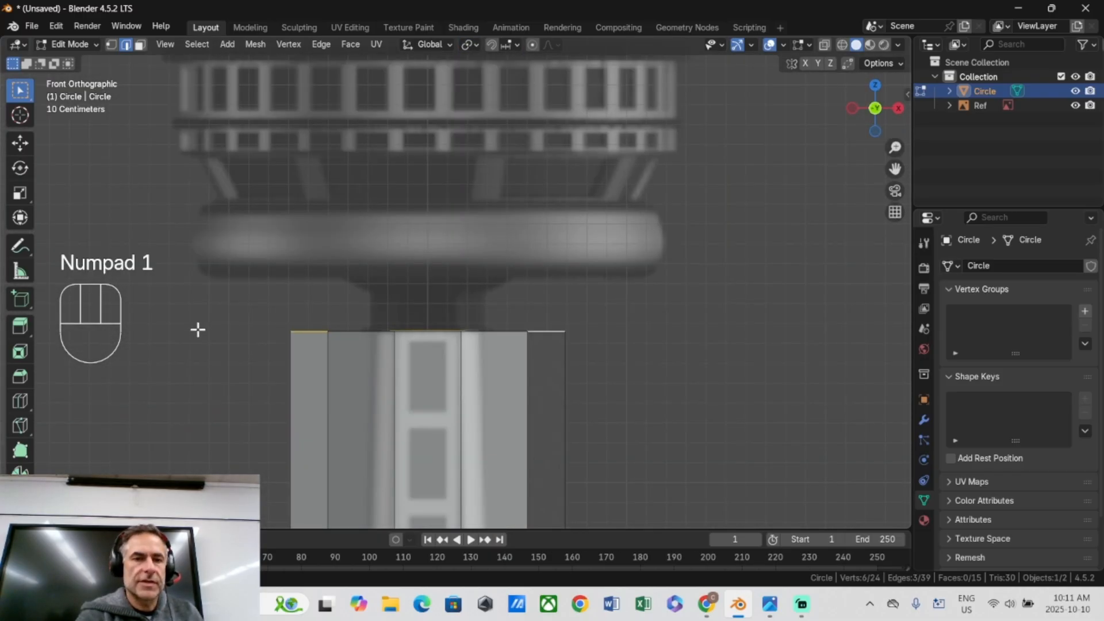
{"action": "key", "text": "s"}
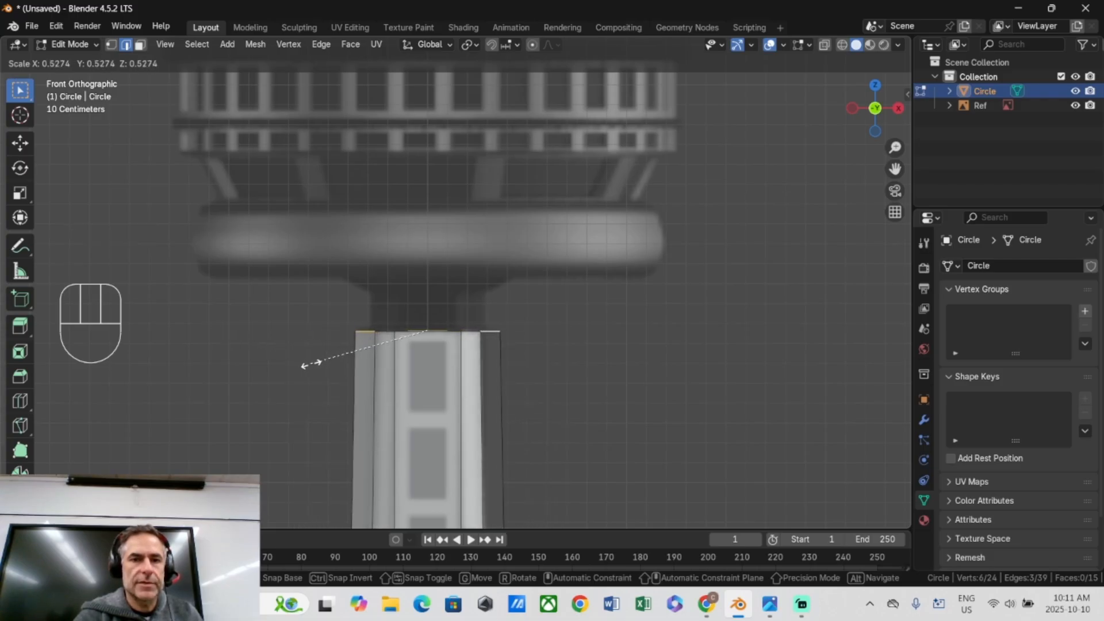
{"action": "left_click", "coordinate": [313, 365]}
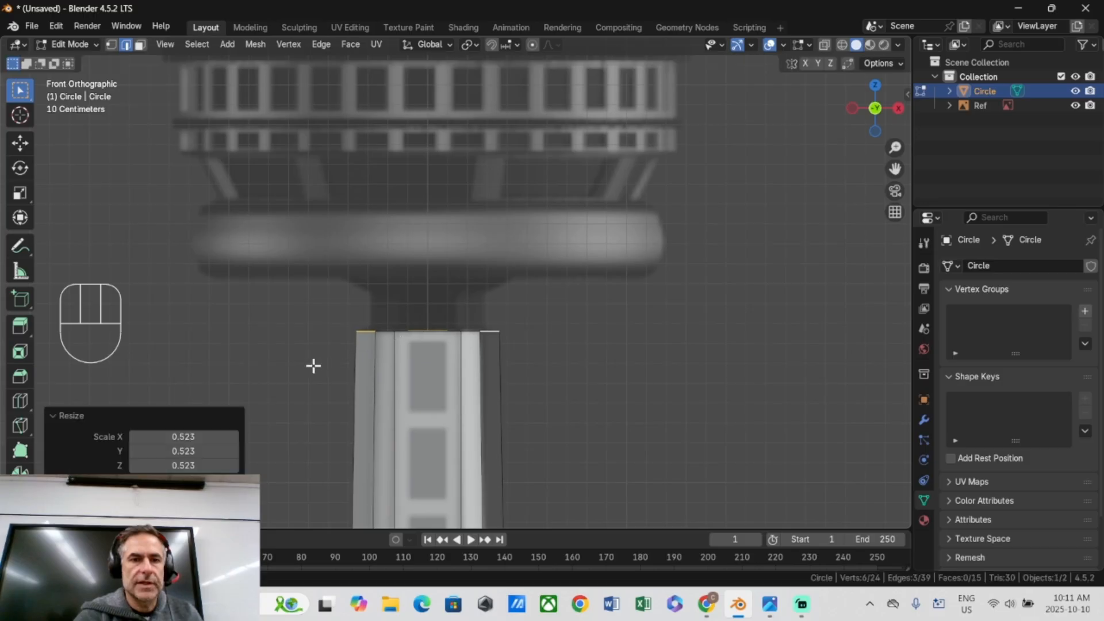
Isolate the shaft in local view and examine its underside.
{"action": "scroll", "coordinate": [313, 366], "scroll_direction": "down", "scroll_amount": 3}
{"action": "middle_click_drag", "start_coordinate": [364, 355], "coordinate": [402, 391]}
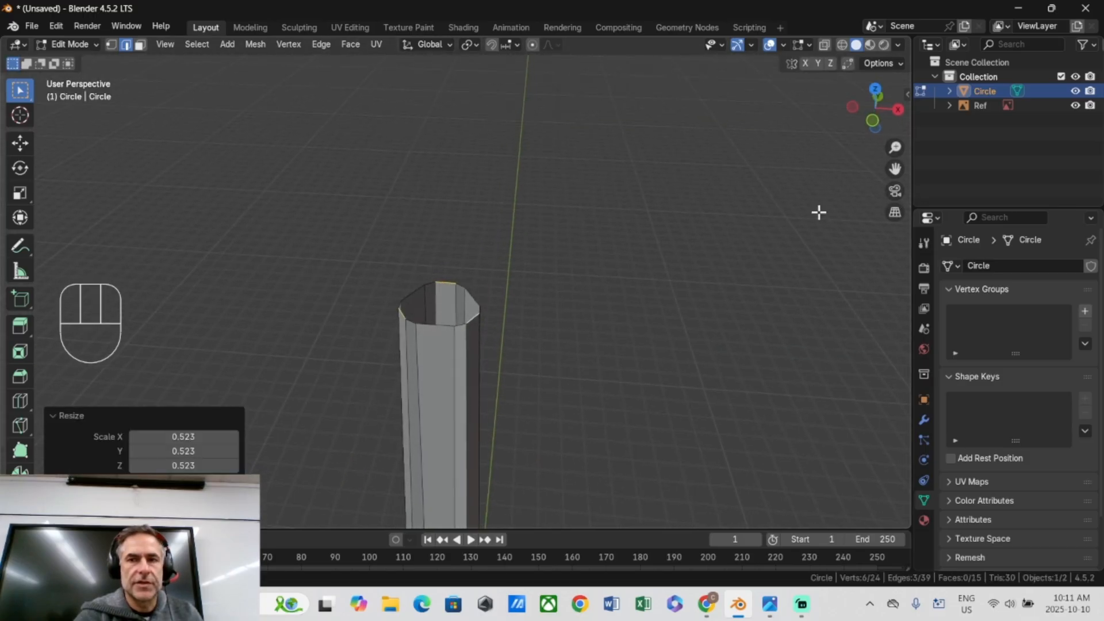
{"action": "left_click_drag", "start_coordinate": [887, 167], "coordinate": [943, 3]}
{"action": "scroll", "coordinate": [550, 324], "scroll_direction": "down", "scroll_amount": 2}
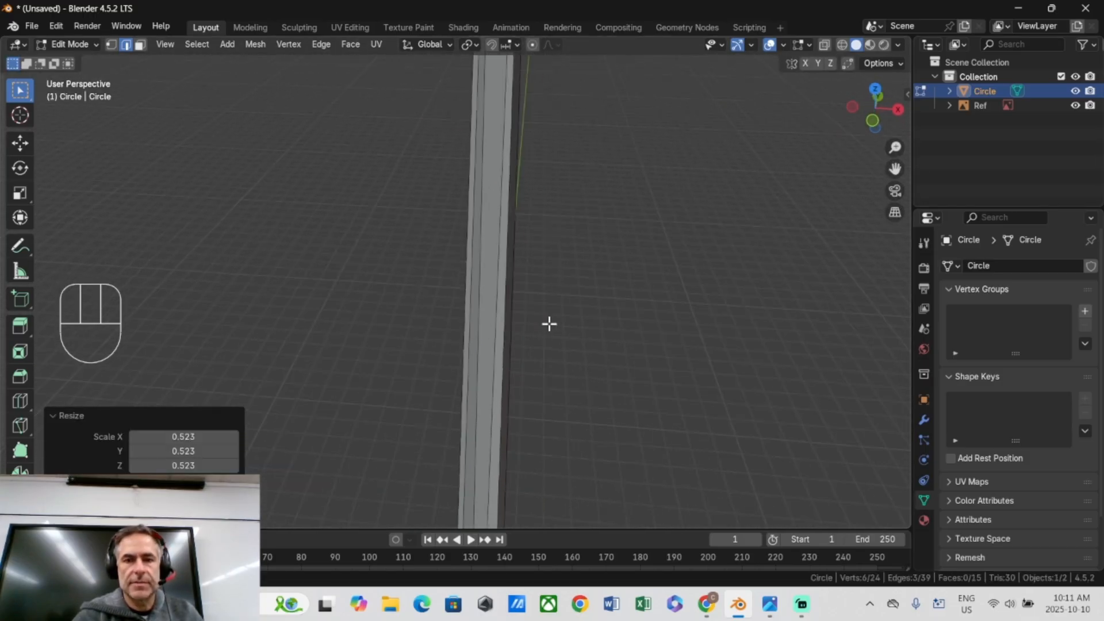
{"action": "key", "text": "KP_1"}
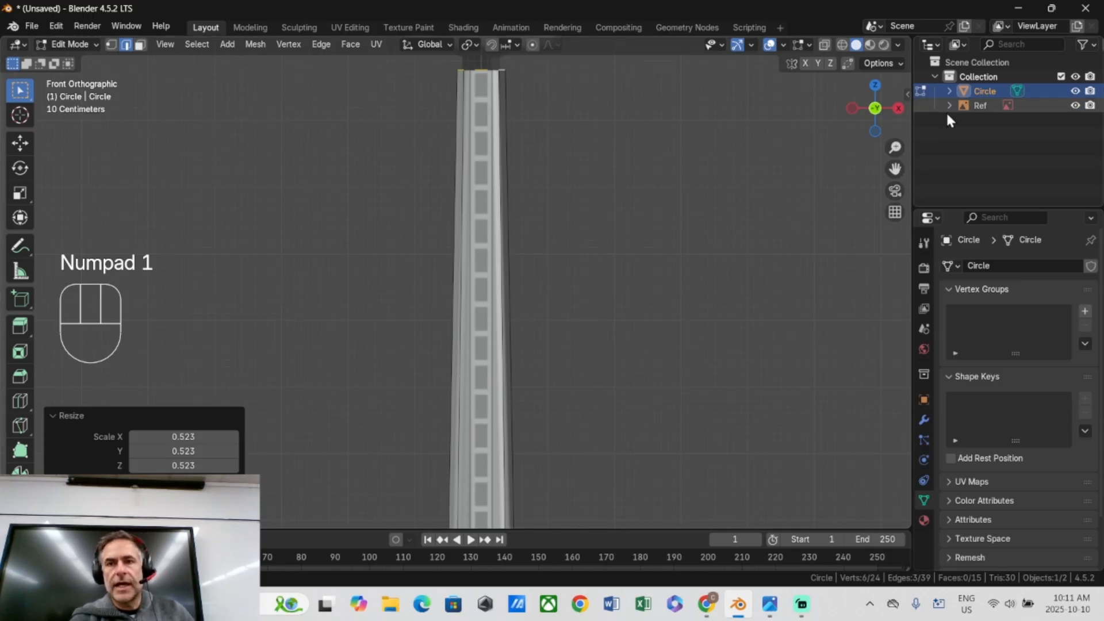
{"action": "key", "text": "KP_Divide"}
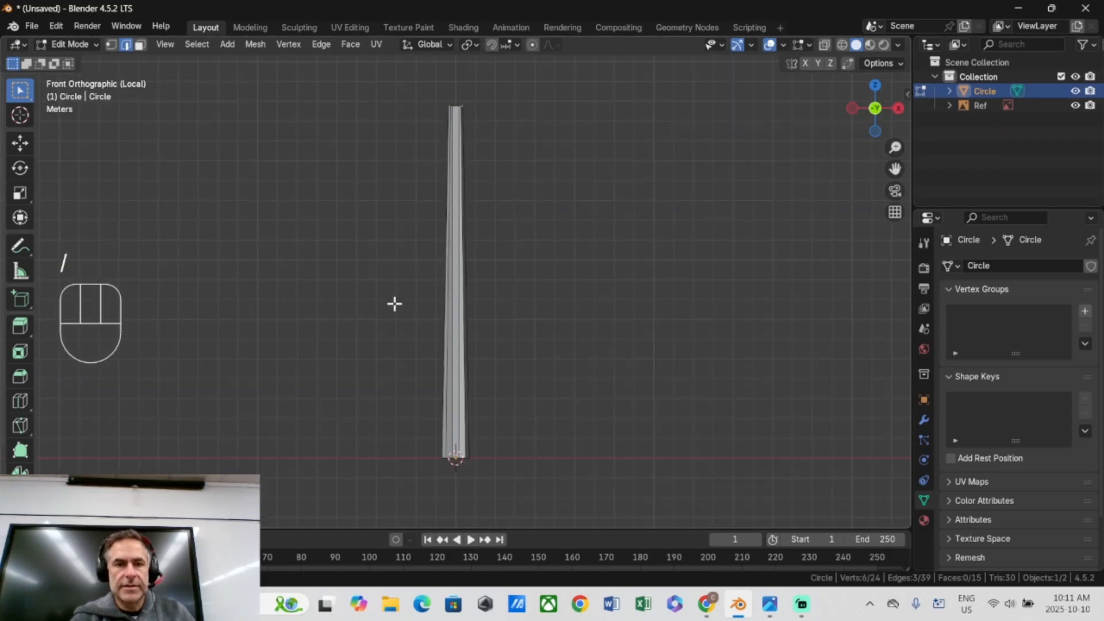
{"action": "scroll", "coordinate": [394, 303], "scroll_direction": "up", "scroll_amount": 4}
{"action": "middle_click_drag", "start_coordinate": [395, 304], "coordinate": [457, 240]}
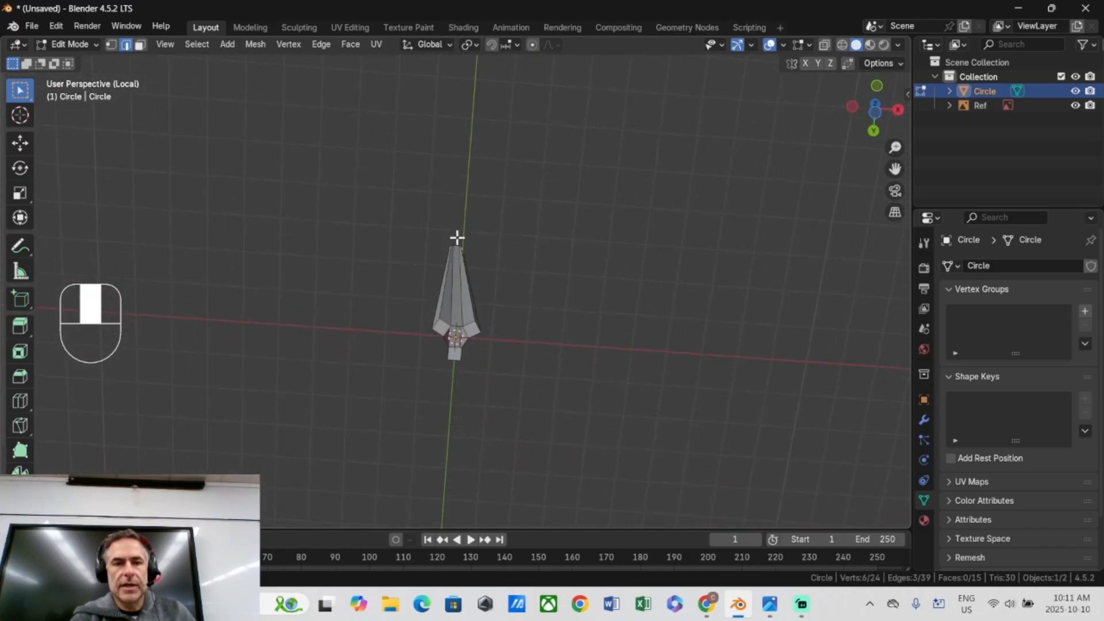
{"action": "scroll", "coordinate": [436, 298], "scroll_direction": "up", "scroll_amount": 3}
{"action": "middle_click_drag", "start_coordinate": [436, 298], "coordinate": [433, 296]}
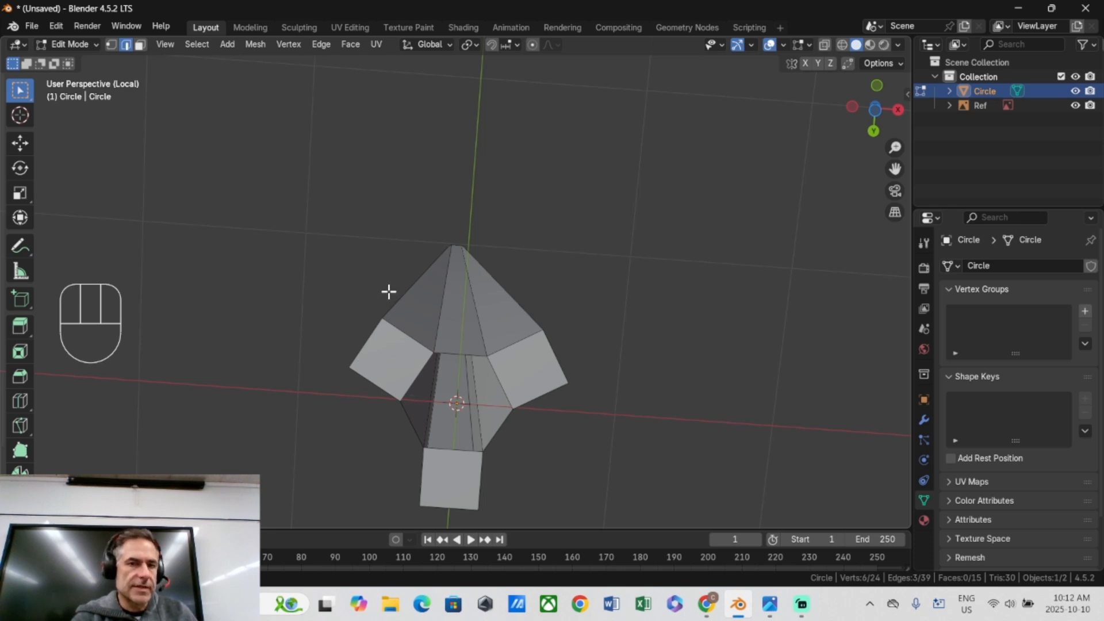
Switch to face selection and delete the three cap faces on the underside of the shaft's arms.
{"action": "mouse_move", "coordinate": [387, 291]}
{"action": "middle_mouse_down"}
{"action": "mouse_move", "coordinate": [390, 343]}
{"action": "mouse_move", "coordinate": [389, 278]}
{"action": "middle_mouse_up"}
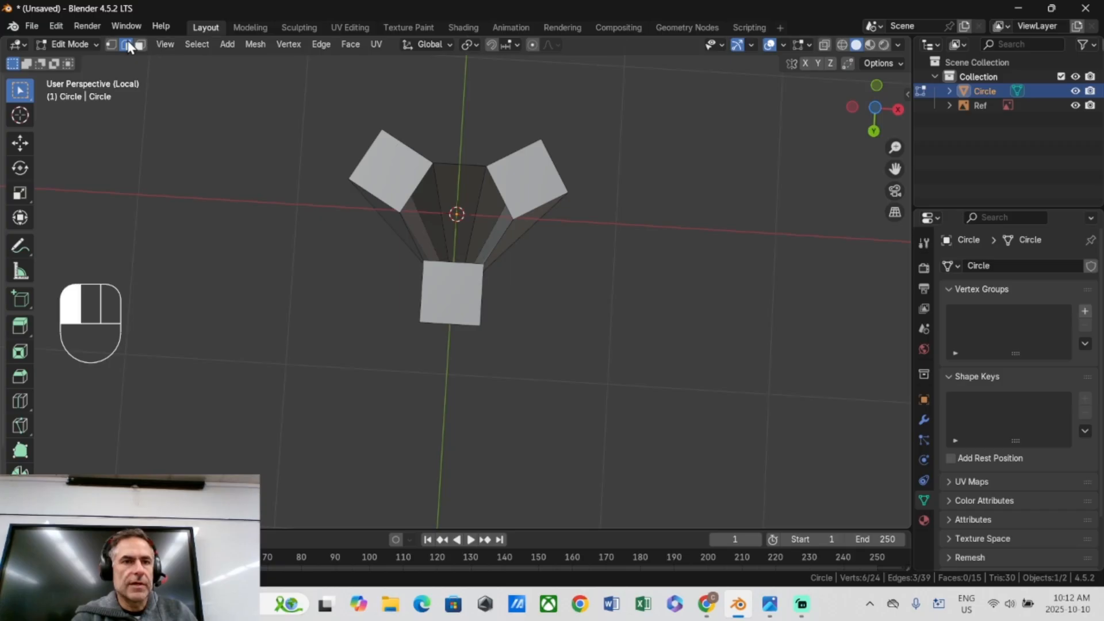
{"action": "left_click", "coordinate": [140, 44]}
{"action": "left_click", "coordinate": [401, 165], "text": "shift"}
{"action": "left_click", "coordinate": [537, 168], "text": "shift"}
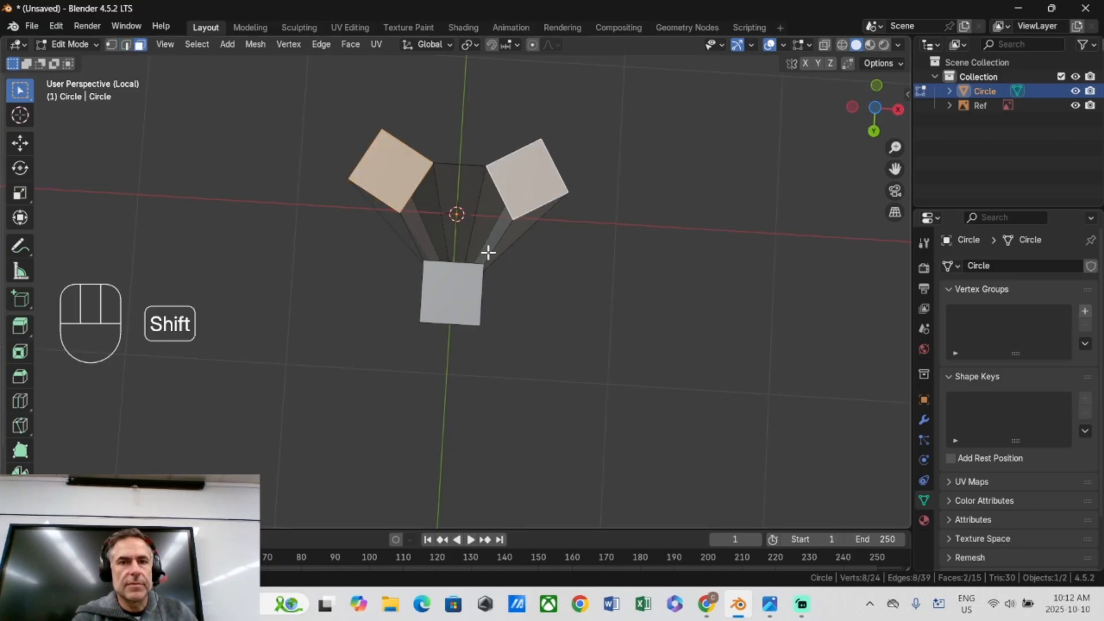
{"action": "left_click", "coordinate": [457, 301], "text": "shift"}
{"action": "key", "text": "Delete"}
{"action": "left_click", "coordinate": [422, 304]}
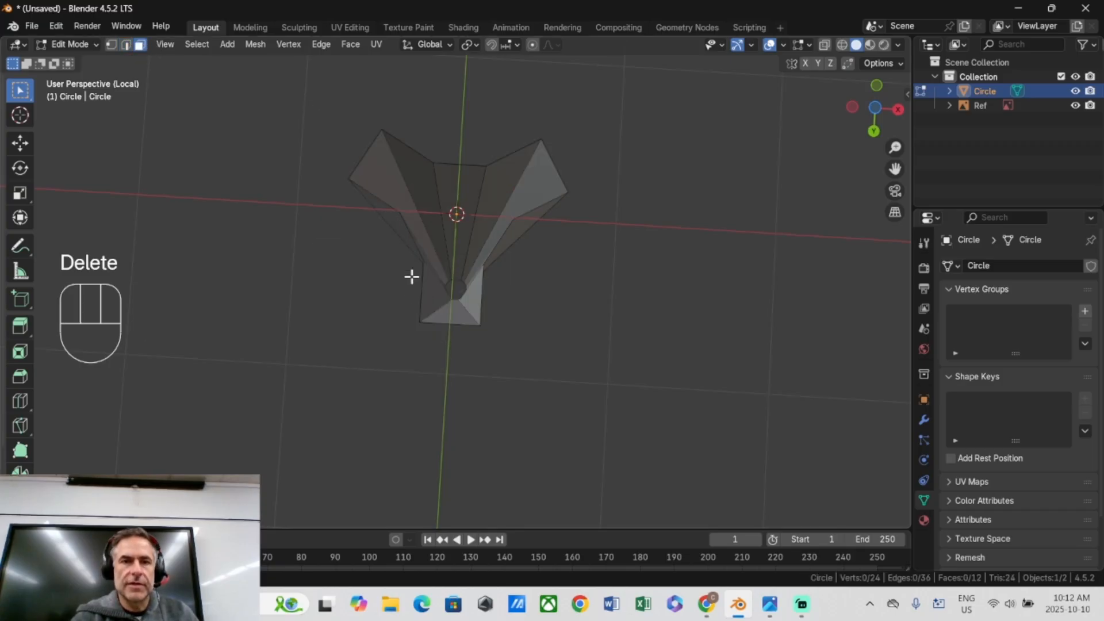
Return to the front view and leave local view to show the shaft together with the reference image.
{"action": "key", "text": "KP_1"}
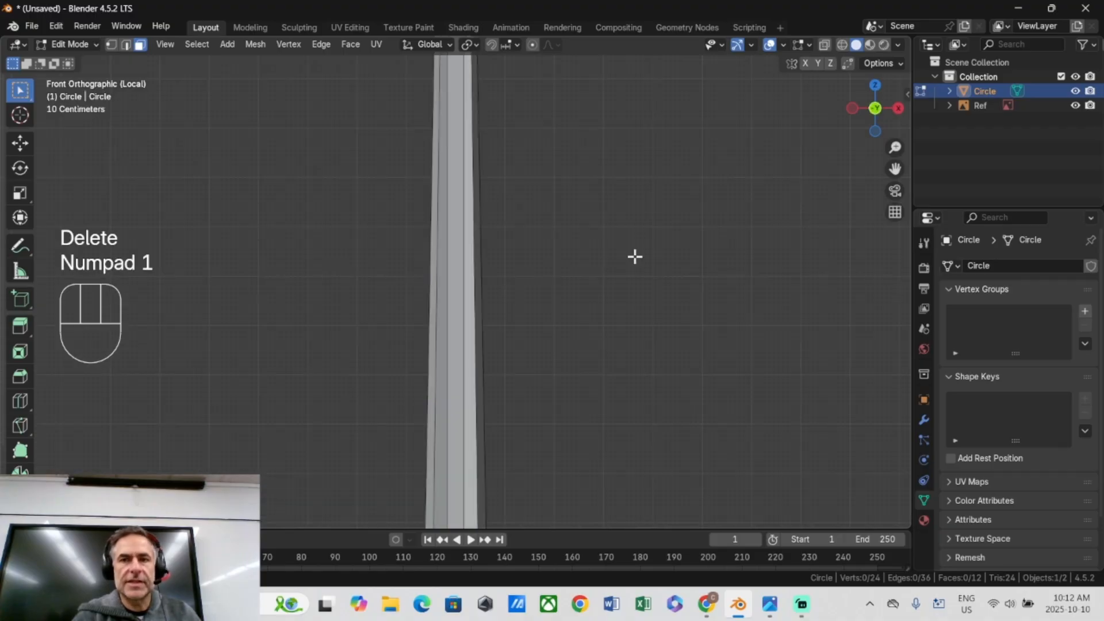
{"action": "scroll", "coordinate": [831, 173], "scroll_direction": "down", "scroll_amount": 3}
{"action": "scroll", "coordinate": [895, 169], "scroll_direction": "down", "scroll_amount": 3}
{"action": "scroll", "coordinate": [574, 184], "scroll_direction": "up", "scroll_amount": 4}
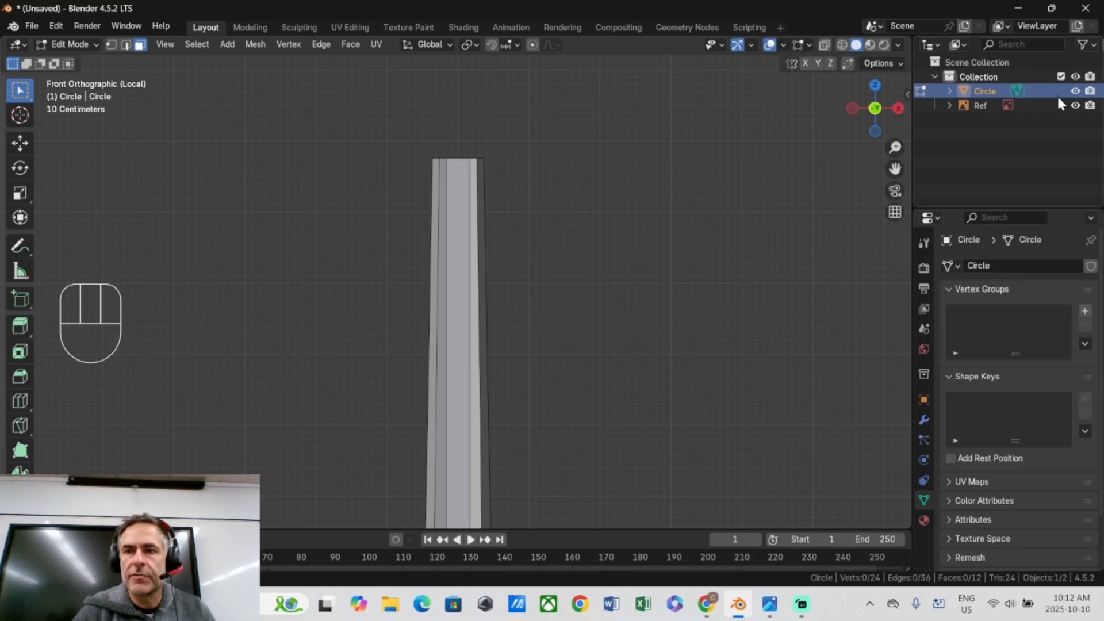
{"action": "left_click", "coordinate": [1074, 105]}
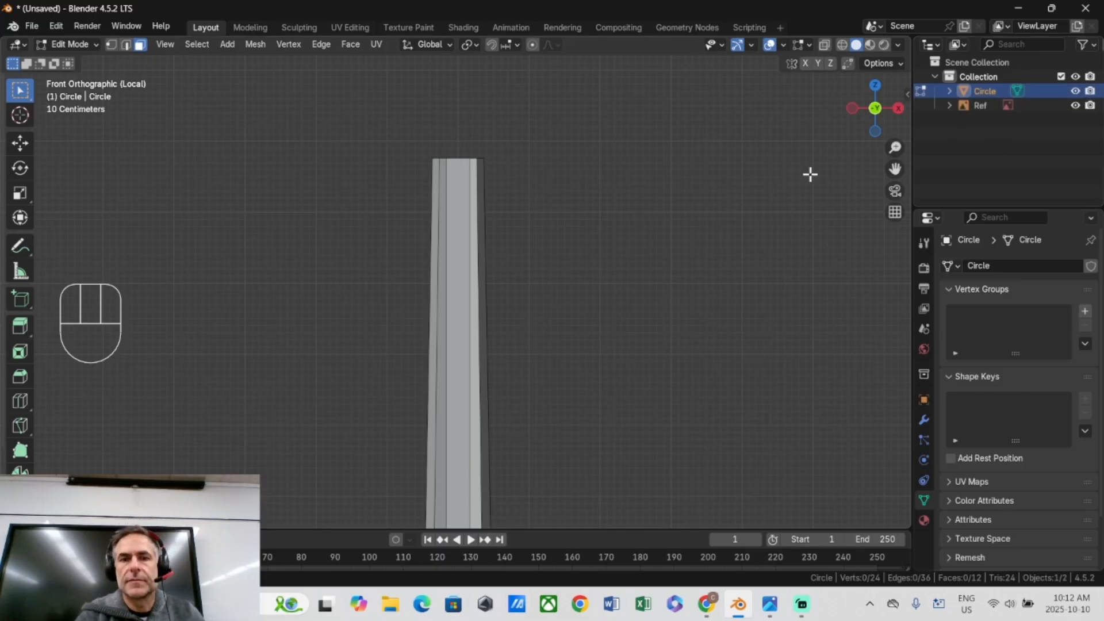
{"action": "key", "text": "KP_Divide"}
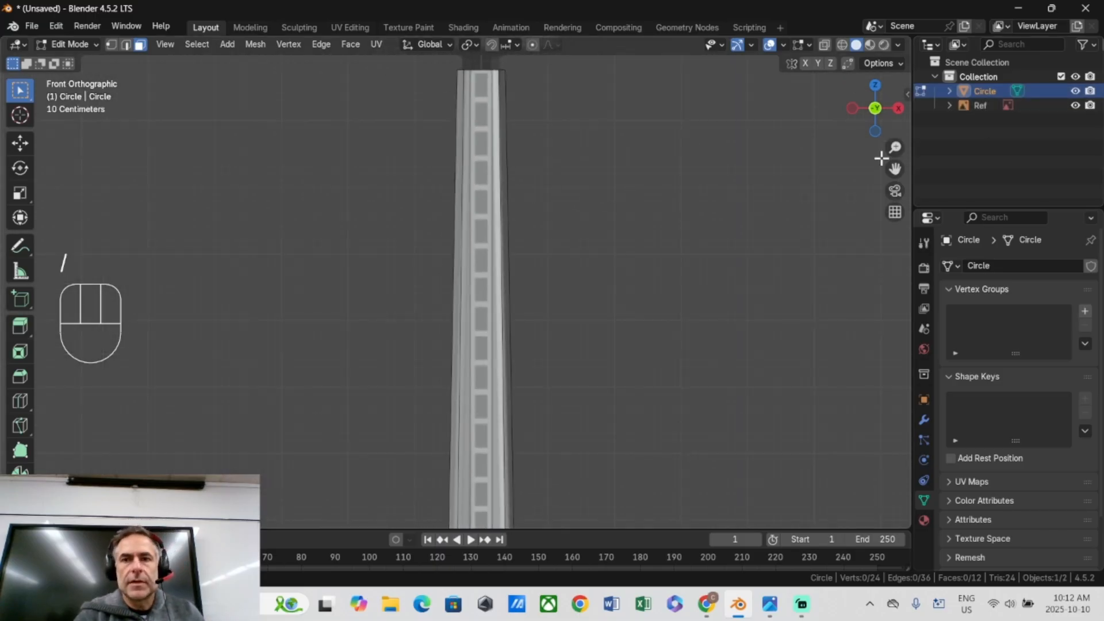
Select the shaft's top edge loop and extrude it about 0.899 m up along Z into the pod area.
{"action": "left_click_drag", "start_coordinate": [895, 170], "coordinate": [864, 357]}
{"action": "scroll", "coordinate": [391, 218], "scroll_direction": "up", "scroll_amount": 4}
{"action": "middle_click_drag", "start_coordinate": [395, 219], "coordinate": [375, 239]}
{"action": "key", "text": "2"}
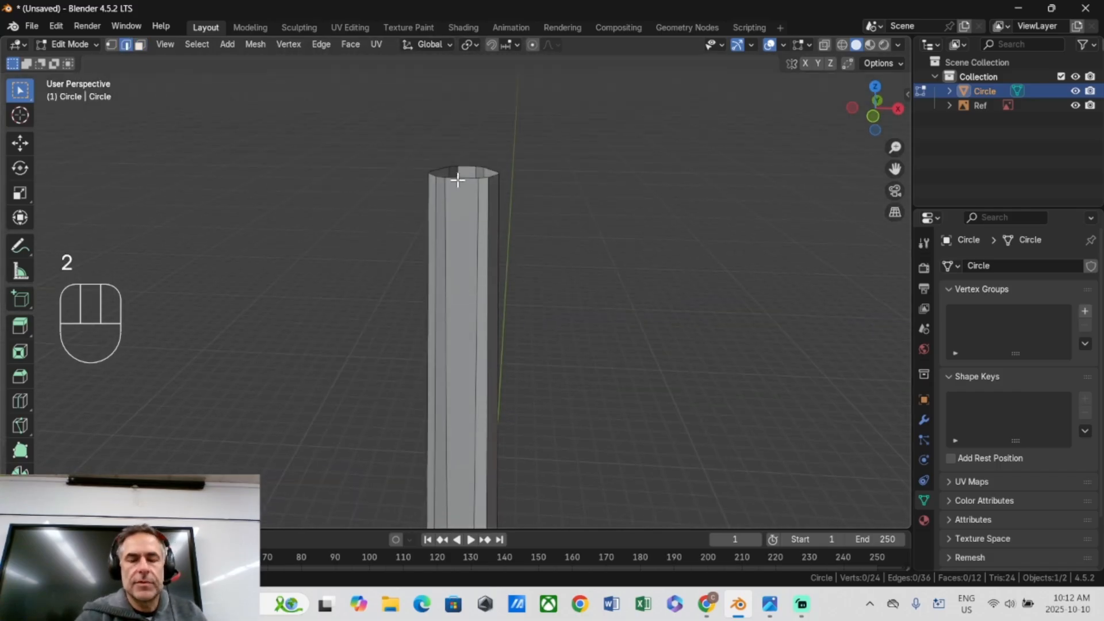
{"action": "left_click", "coordinate": [458, 180], "text": "alt"}
{"action": "key", "text": "KP_1"}
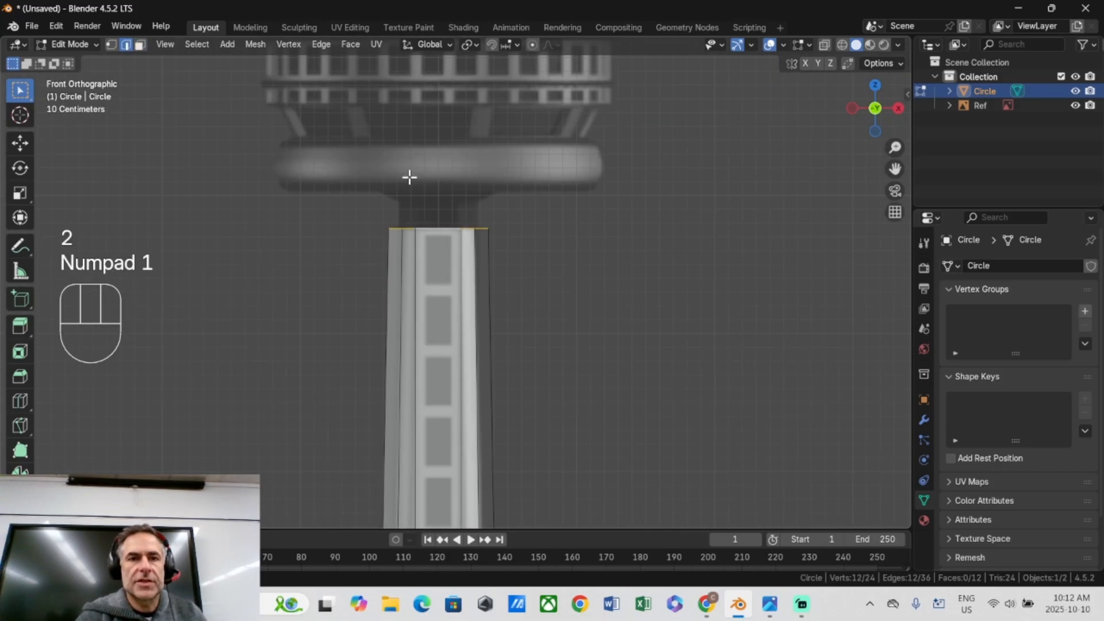
{"action": "key", "text": "e"}
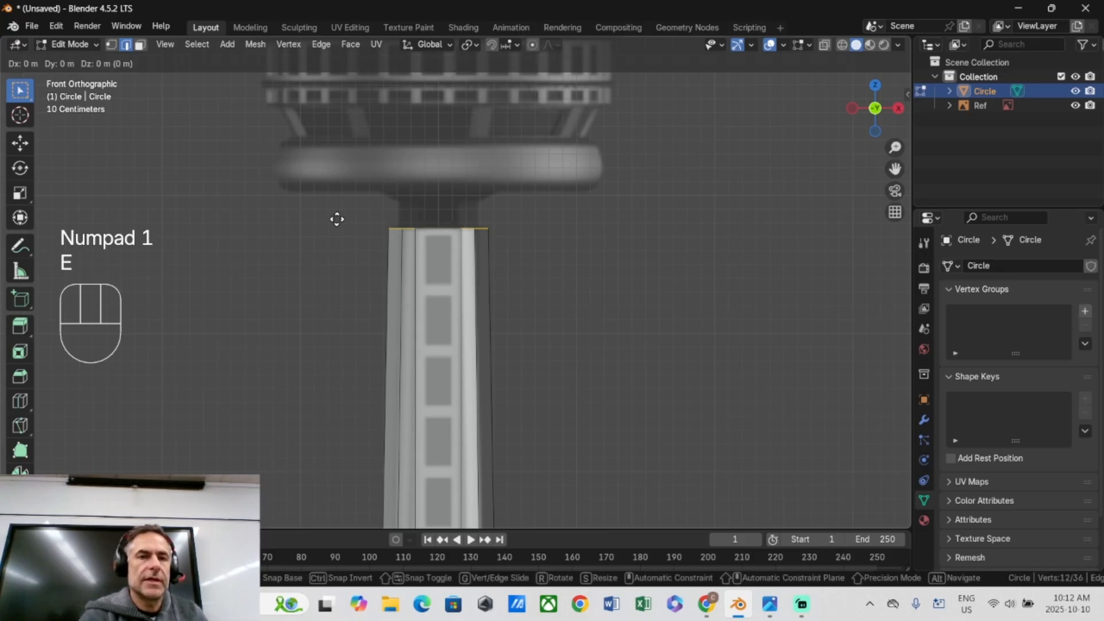
{"action": "key", "text": "z"}
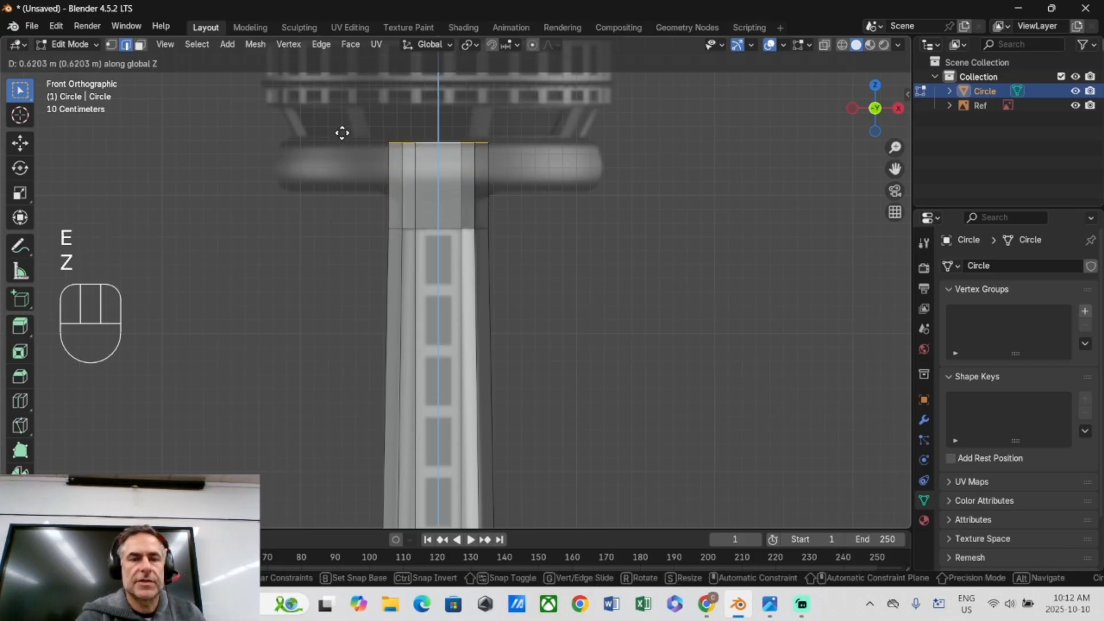
{"action": "left_click", "coordinate": [347, 95]}
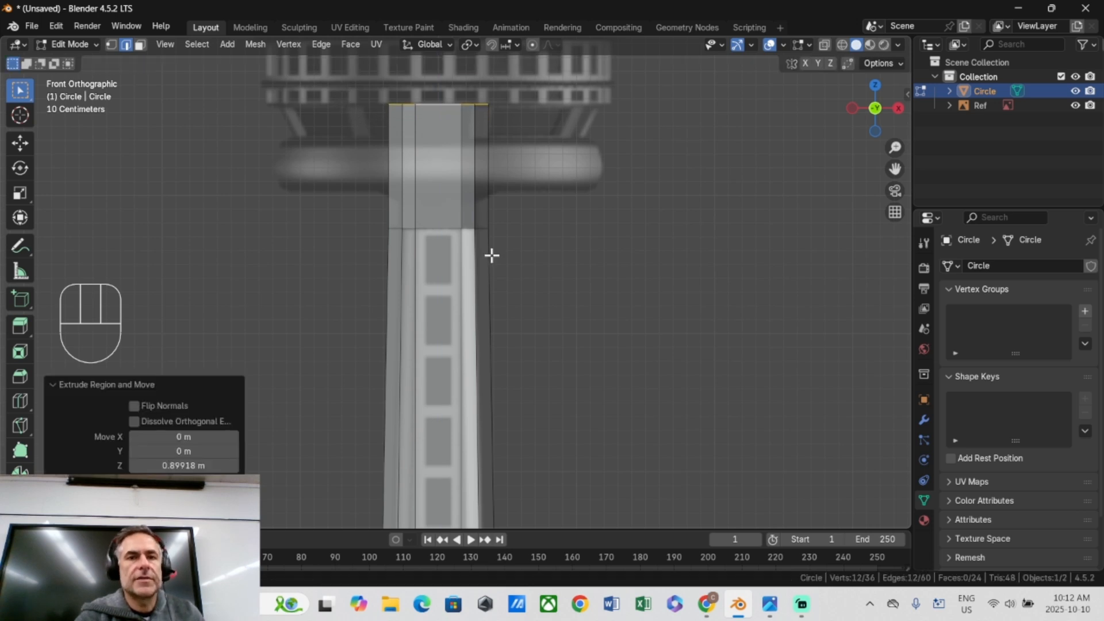
Select the ring of faces around the new top section and extrude it inward along normals with an offset of about -0.0916 m.
{"action": "key", "text": "3"}
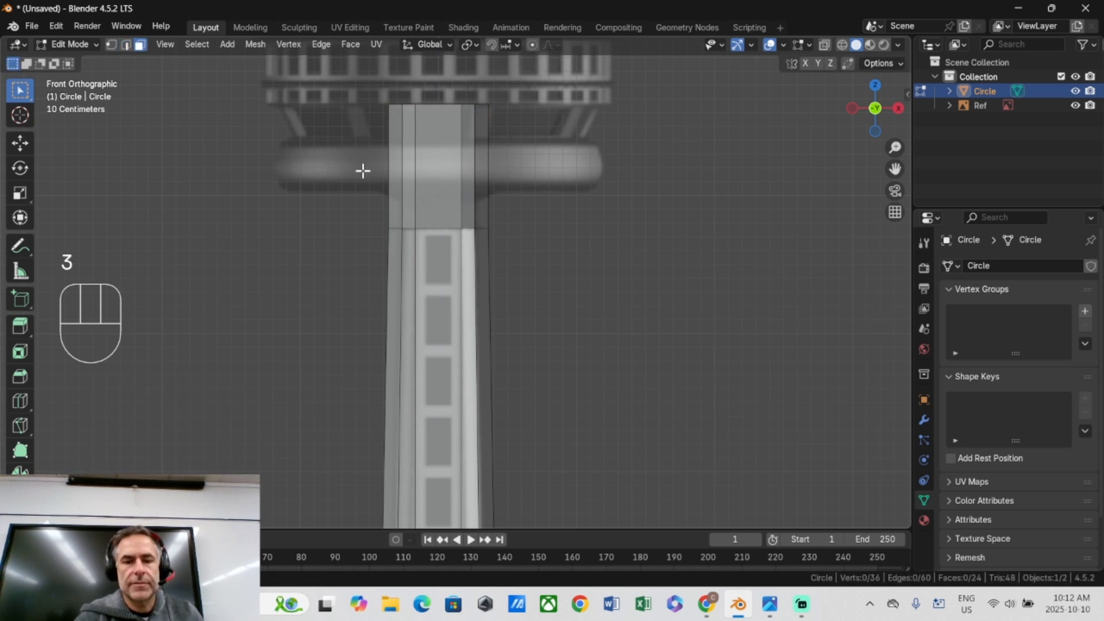
{"action": "left_click", "coordinate": [404, 197], "text": "alt"}
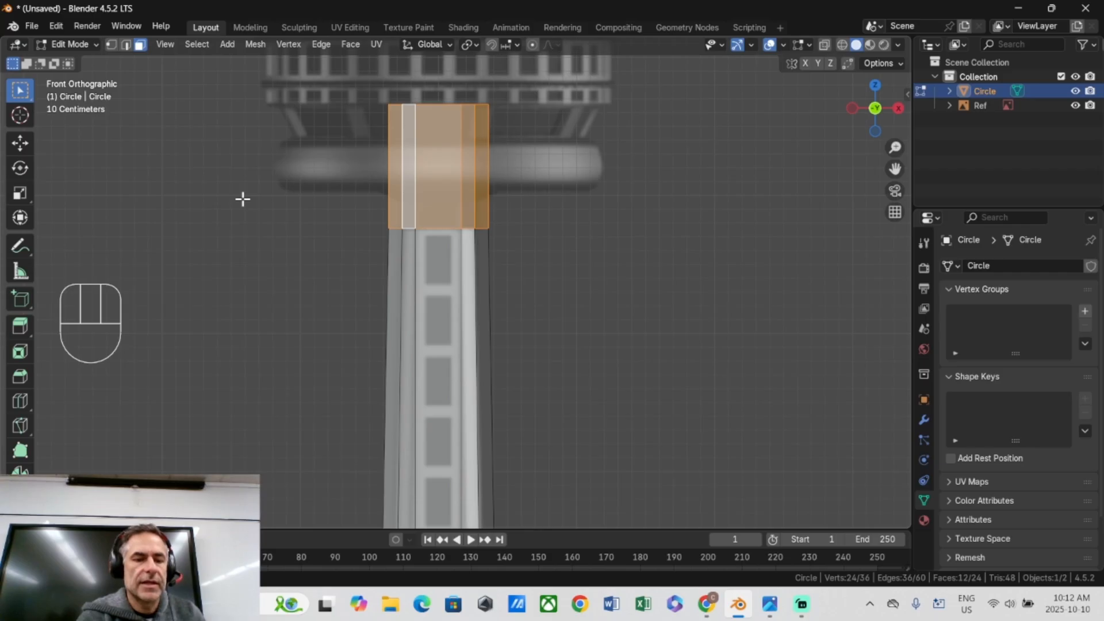
{"action": "key", "text": "alt+e"}
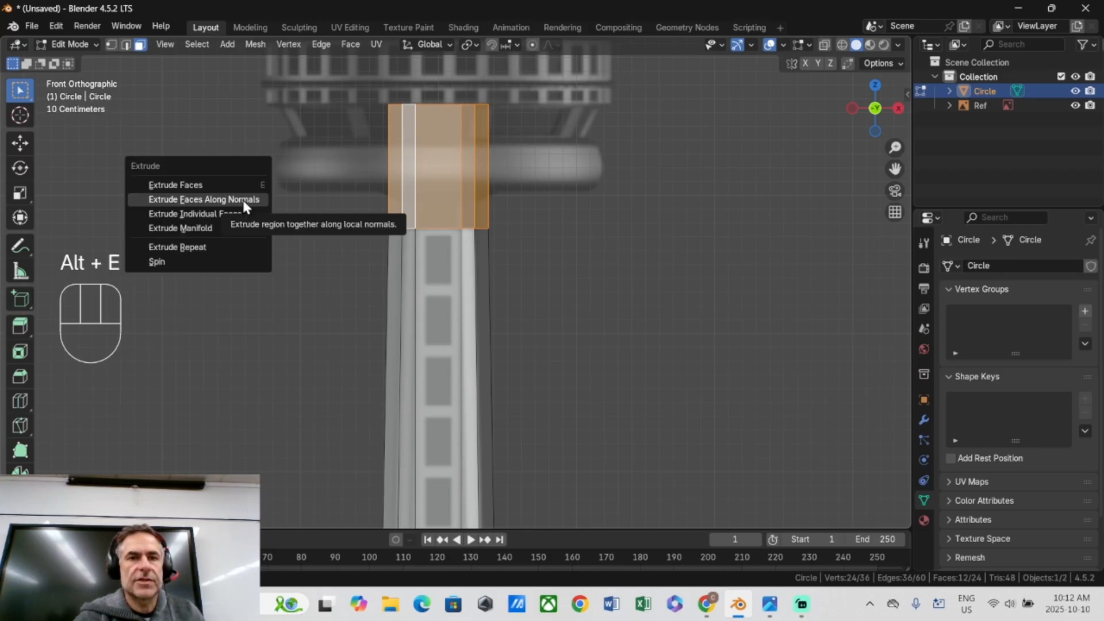
{"action": "left_click", "coordinate": [243, 201]}
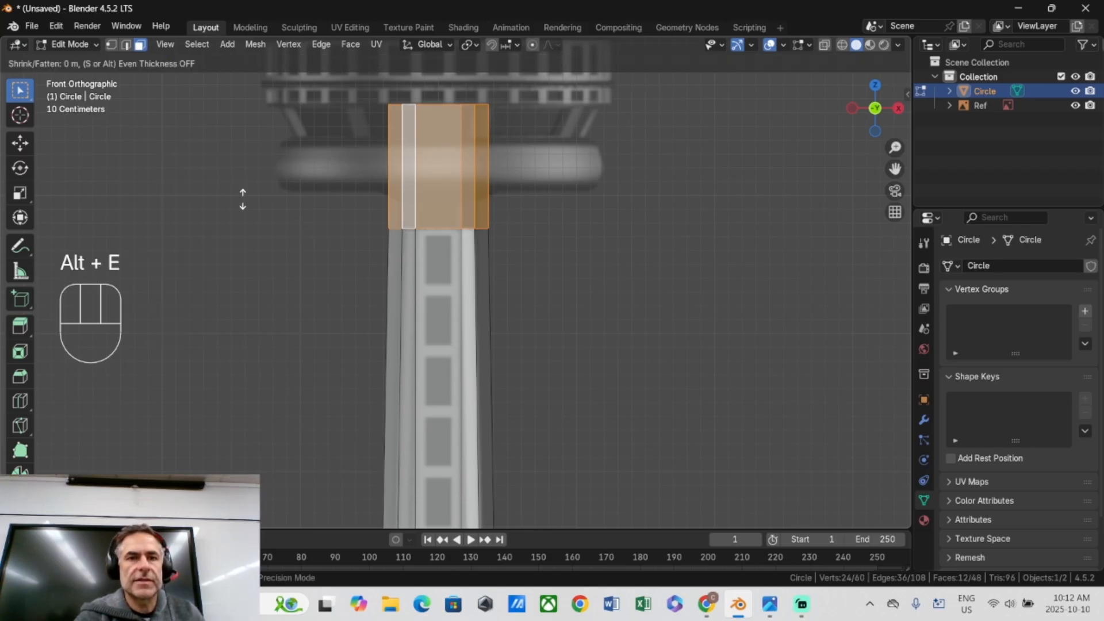
{"action": "left_click", "coordinate": [286, 204]}
{"action": "middle_click_drag", "start_coordinate": [393, 216], "coordinate": [396, 251]}
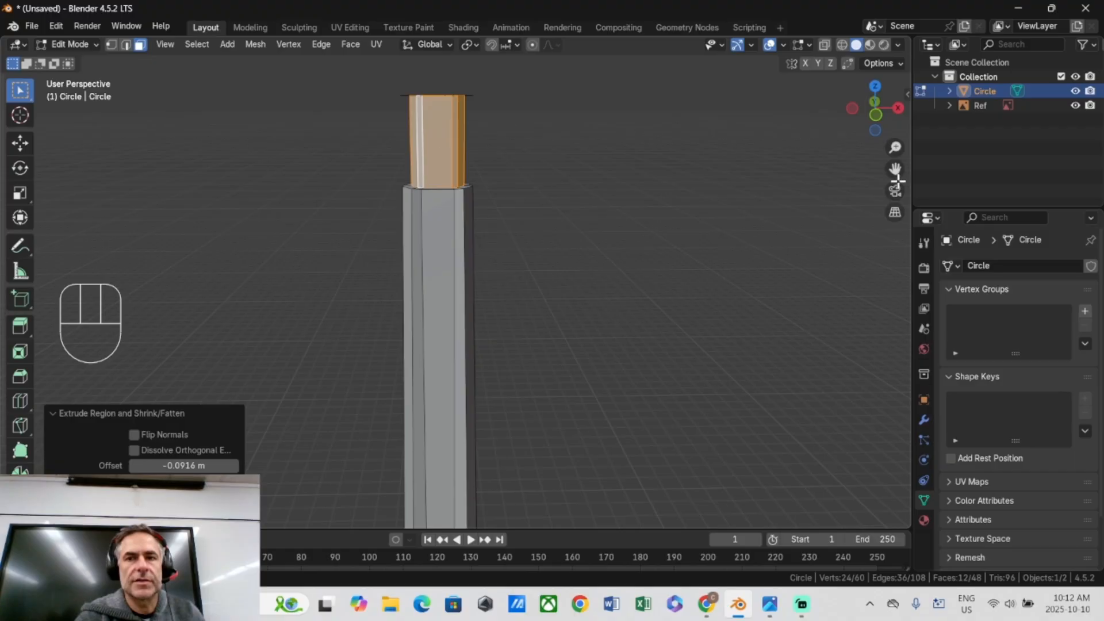
Select the loop of flat rim faces at the open top of the narrow section, delete those faces, and return to the front view.
{"action": "left_click_drag", "start_coordinate": [898, 177], "coordinate": [879, 303]}
{"action": "mouse_move", "coordinate": [498, 172]}
{"action": "middle_mouse_down"}
{"action": "mouse_move", "coordinate": [473, 198]}
{"action": "mouse_move", "coordinate": [489, 190]}
{"action": "middle_mouse_up"}
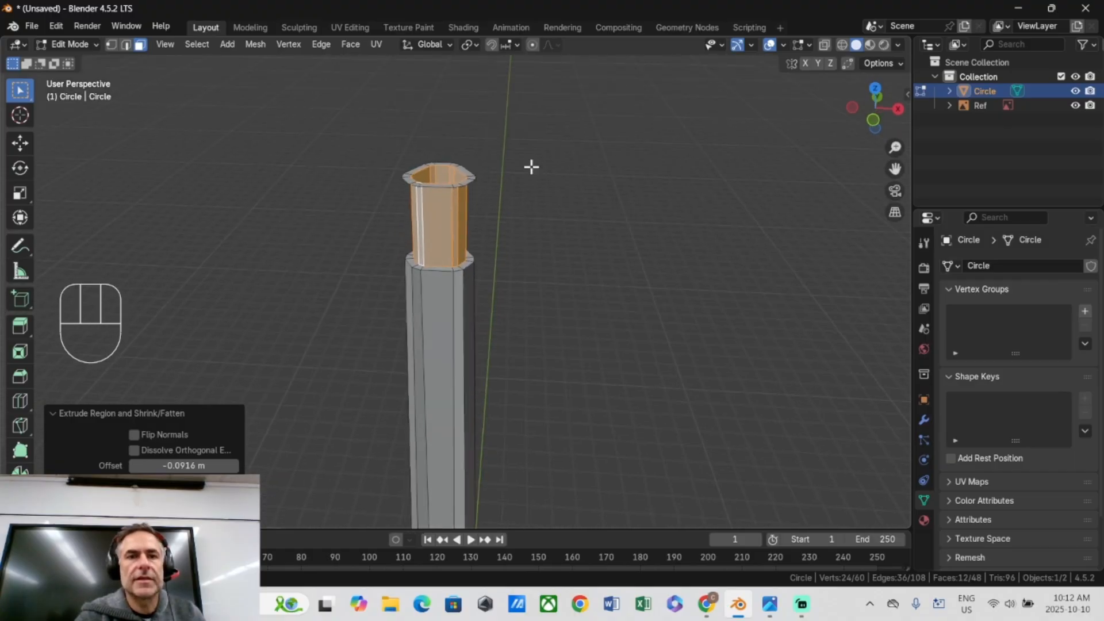
{"action": "left_click", "coordinate": [126, 46]}
{"action": "left_click", "coordinate": [140, 45]}
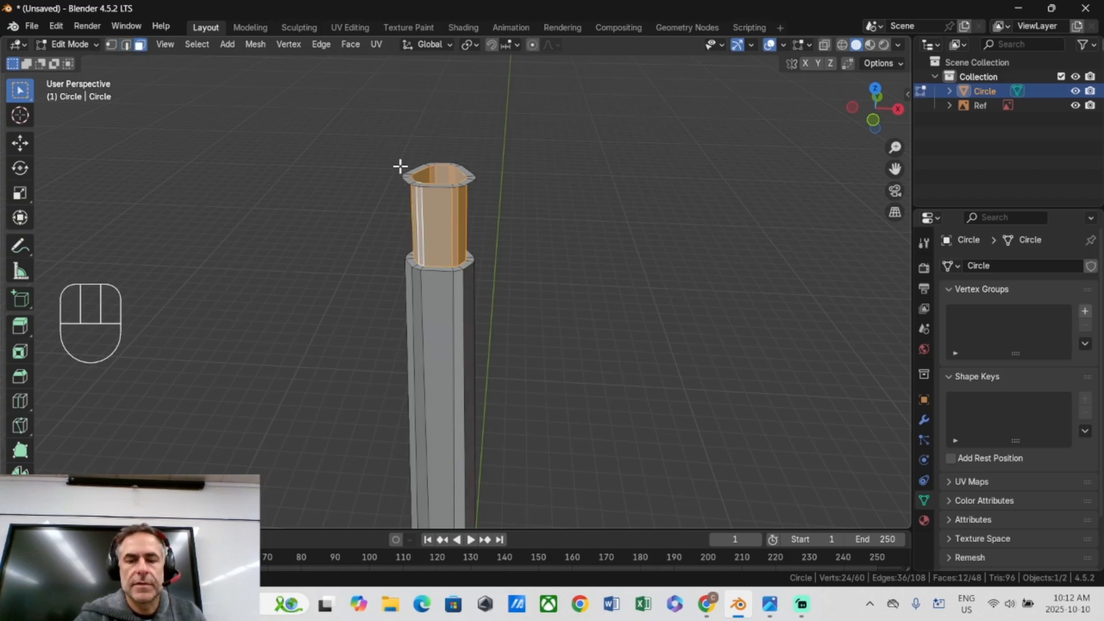
{"action": "middle_click_drag", "start_coordinate": [401, 166], "coordinate": [395, 259]}
{"action": "scroll", "coordinate": [395, 259], "scroll_direction": "up", "scroll_amount": 3}
{"action": "left_click_drag", "start_coordinate": [895, 169], "coordinate": [895, 253]}
{"action": "left_click", "coordinate": [314, 194]}
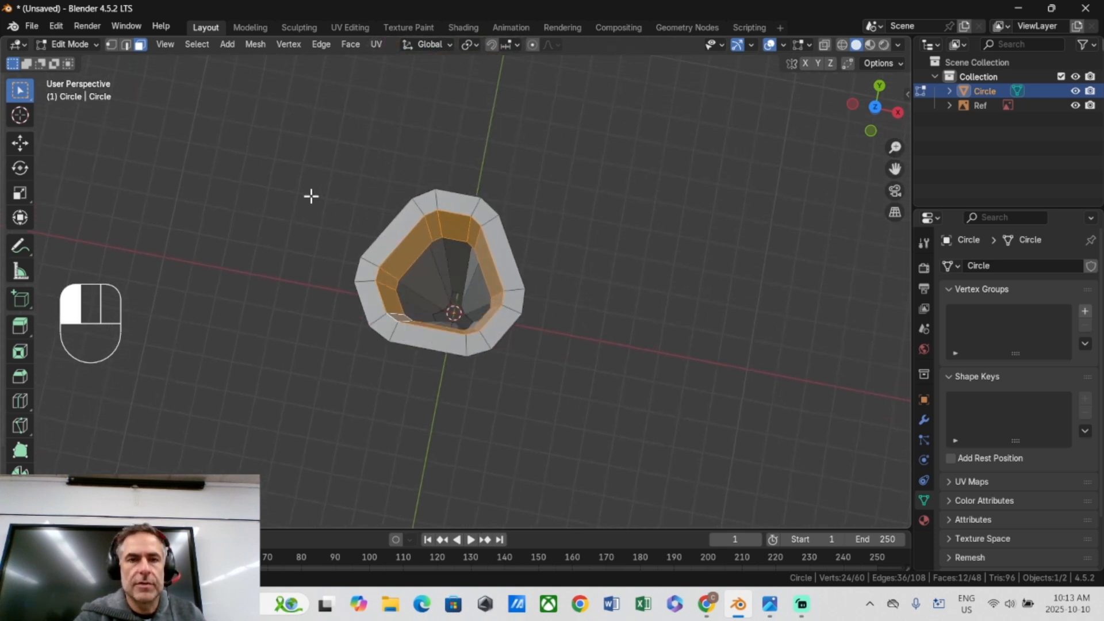
{"action": "left_click", "coordinate": [415, 206], "text": "alt"}
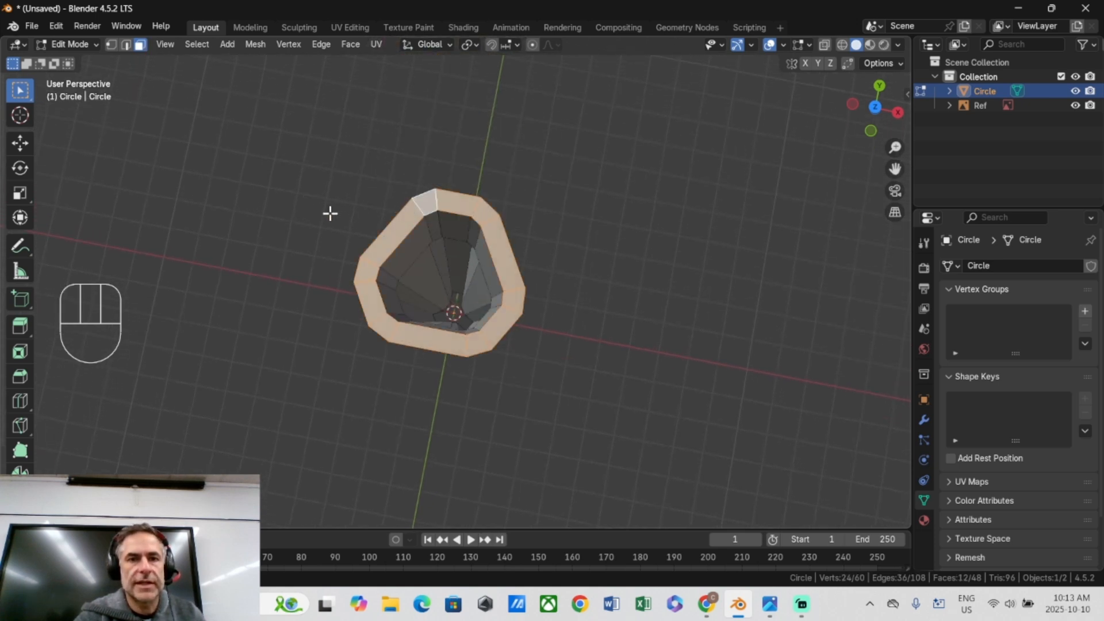
{"action": "middle_click_drag", "start_coordinate": [330, 213], "coordinate": [343, 101]}
{"action": "key", "text": "Delete"}
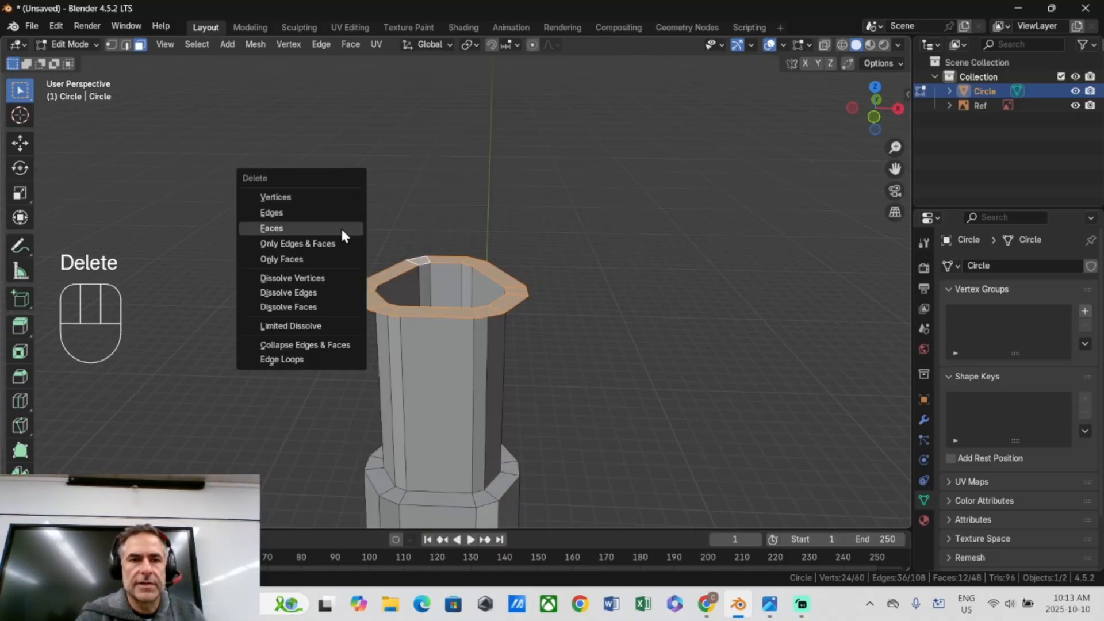
{"action": "left_click", "coordinate": [340, 227]}
{"action": "middle_click_drag", "start_coordinate": [353, 244], "coordinate": [352, 235]}
{"action": "key", "text": "KP_1"}
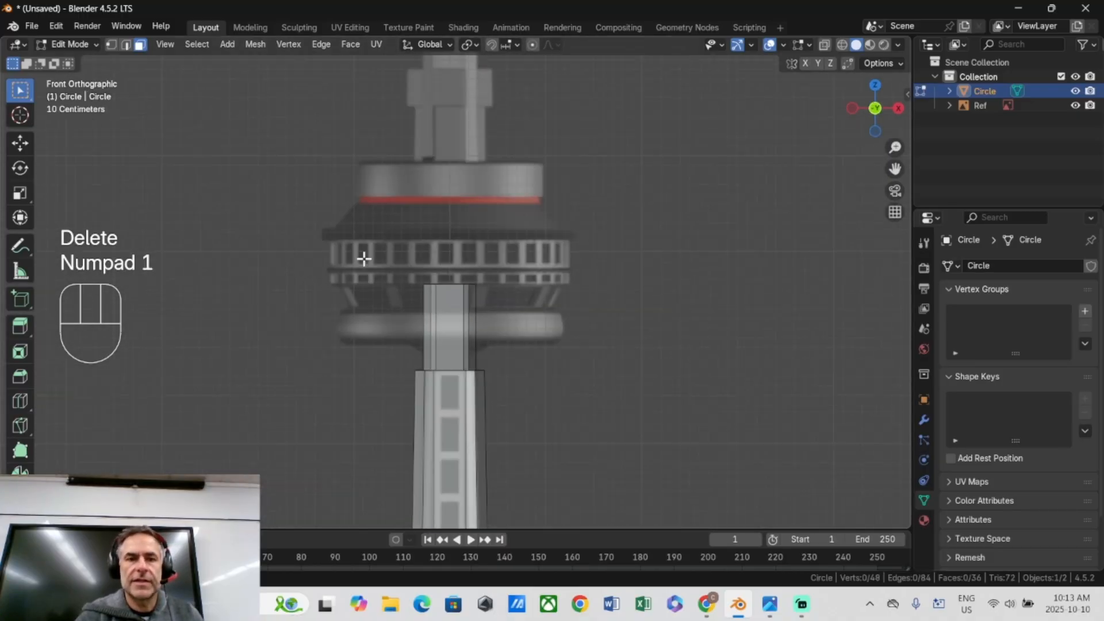
Switch to edge selection, select the narrow section's top edge loop, snap the 3D cursor to it, and return to the front view.
{"action": "scroll", "coordinate": [496, 344], "scroll_direction": "up", "scroll_amount": 3}
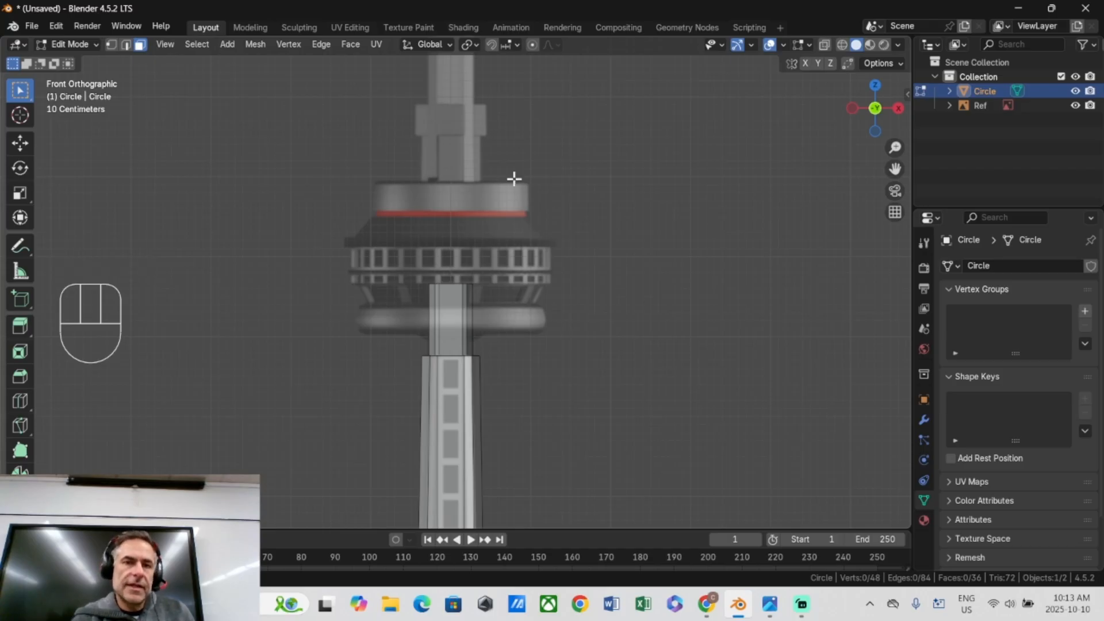
{"action": "middle_click_drag", "start_coordinate": [515, 216], "coordinate": [496, 279]}
{"action": "scroll", "coordinate": [439, 286], "scroll_direction": "up", "scroll_amount": 5}
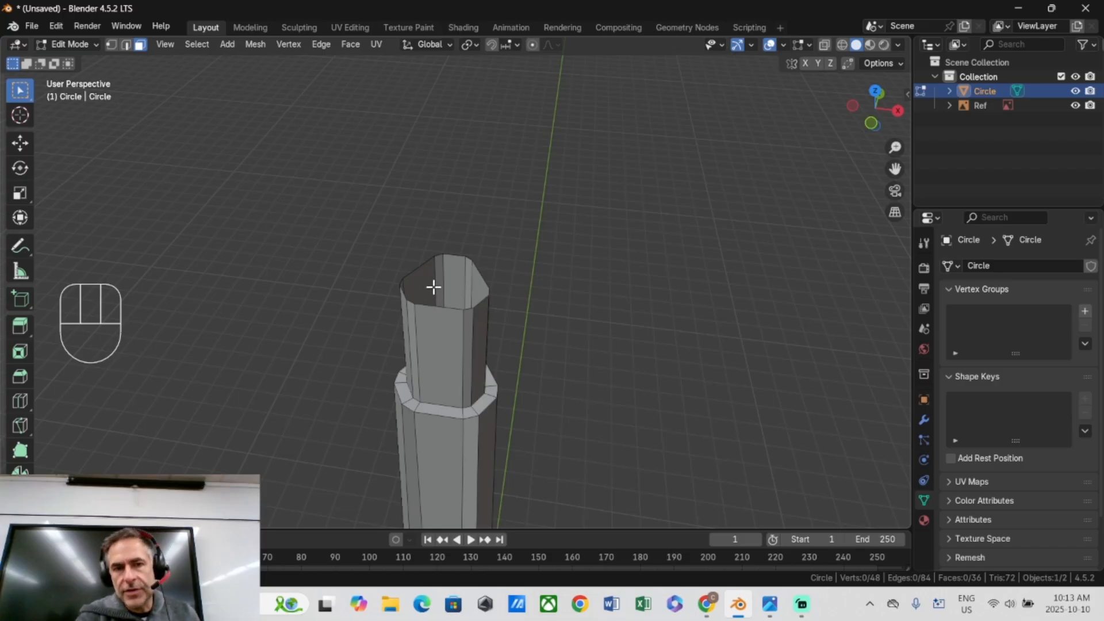
{"action": "key", "text": "2"}
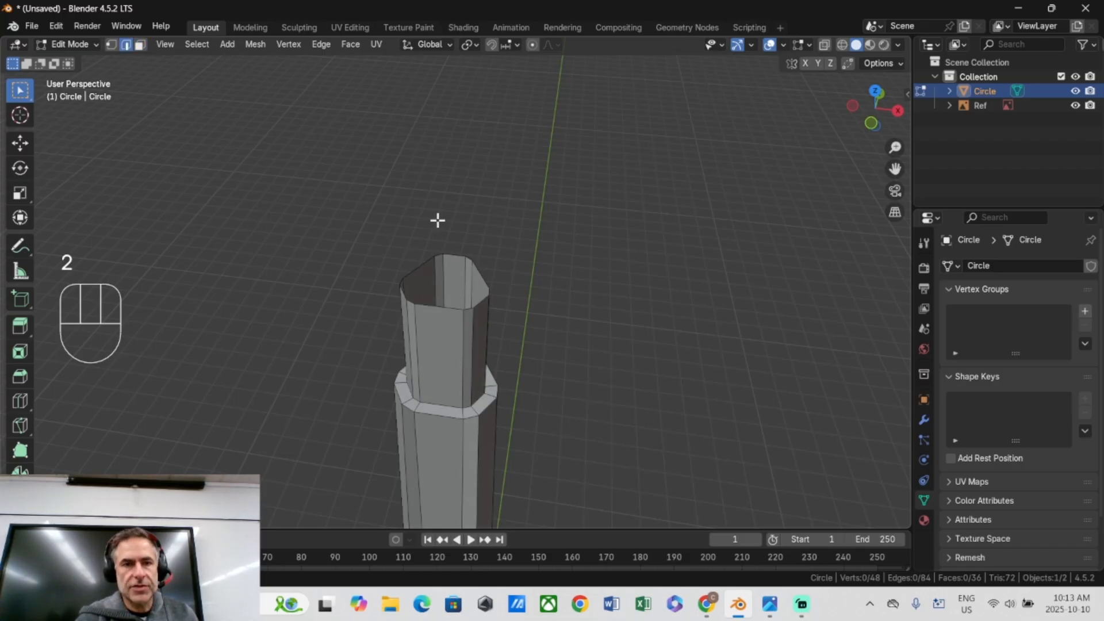
{"action": "left_click", "coordinate": [430, 301], "text": "alt"}
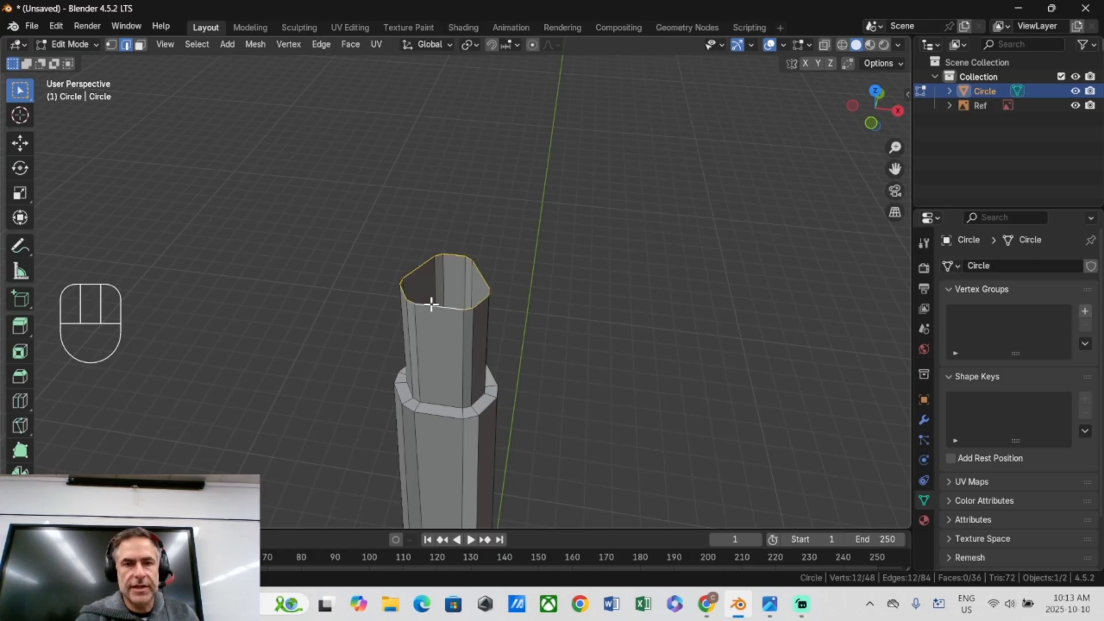
{"action": "middle_click_drag", "start_coordinate": [430, 302], "coordinate": [407, 264]}
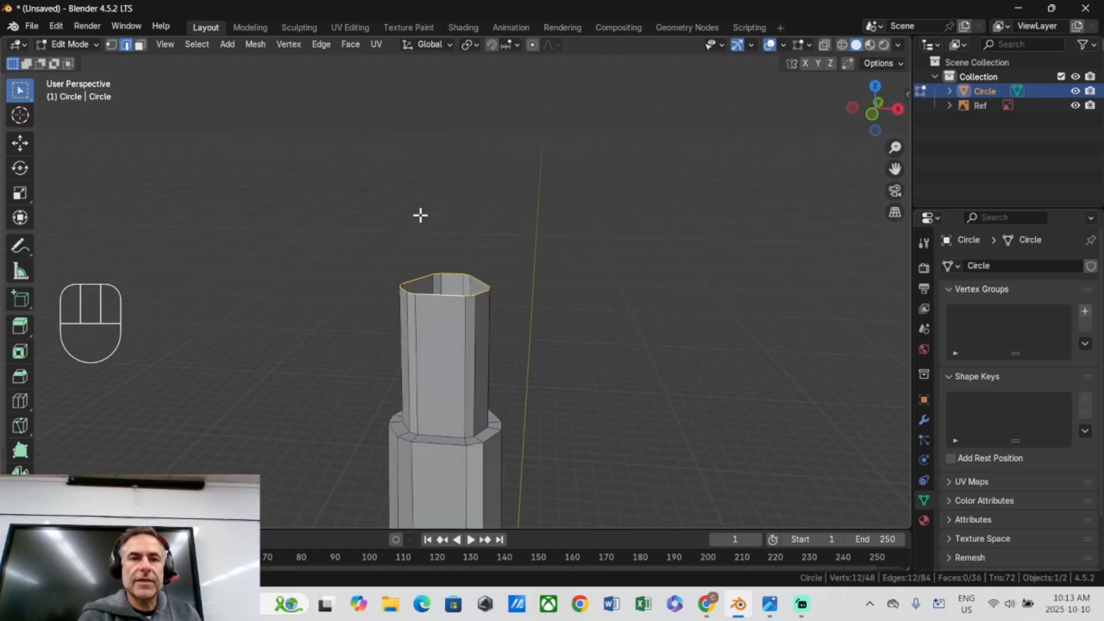
{"action": "key", "text": "shift+s"}
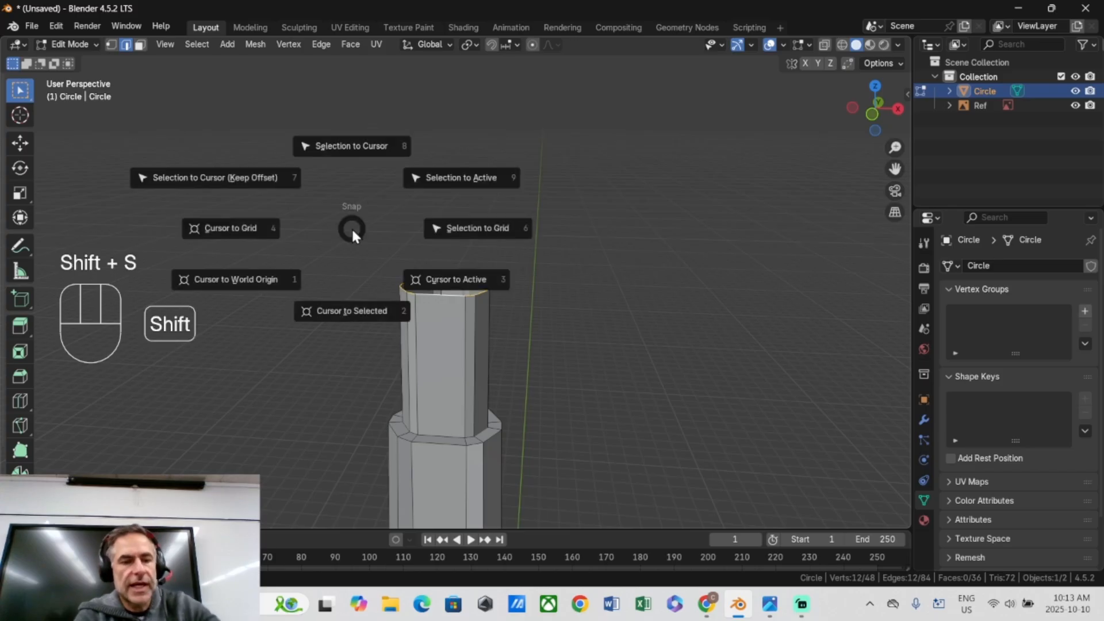
{"action": "key", "text": "2"}
{"action": "key", "text": "KP_1"}
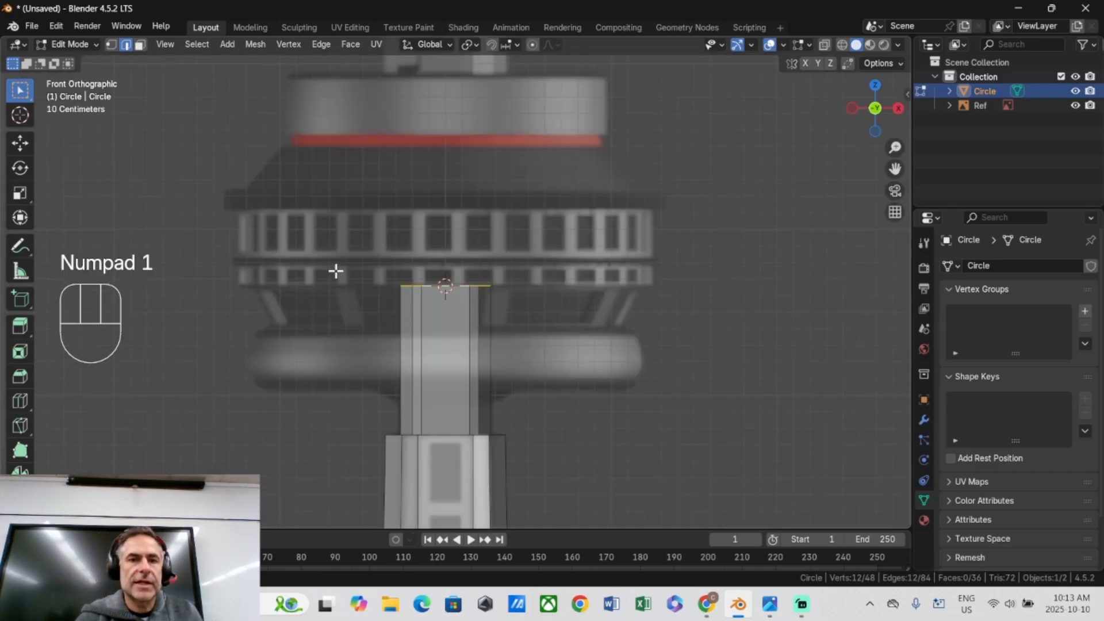
{"action": "scroll", "coordinate": [330, 260], "scroll_direction": "down", "scroll_amount": 3}
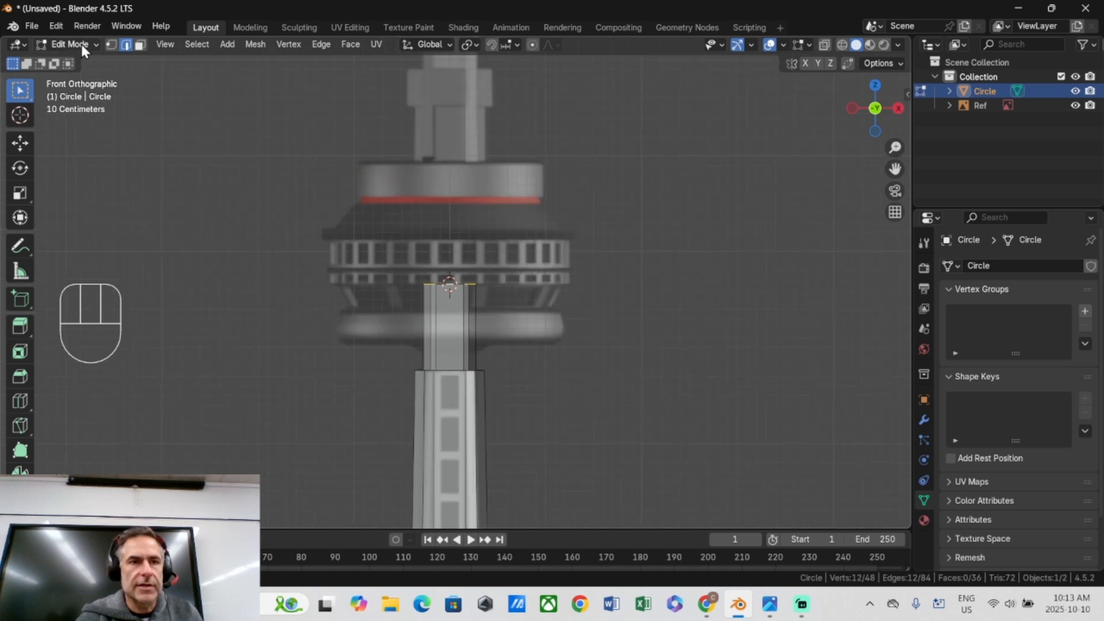
Switch to Object Mode and add a mesh cylinder at the 3D cursor with its Cap Fill Type set to Nothing.
{"action": "left_click", "coordinate": [70, 44]}
{"action": "left_click", "coordinate": [73, 61]}
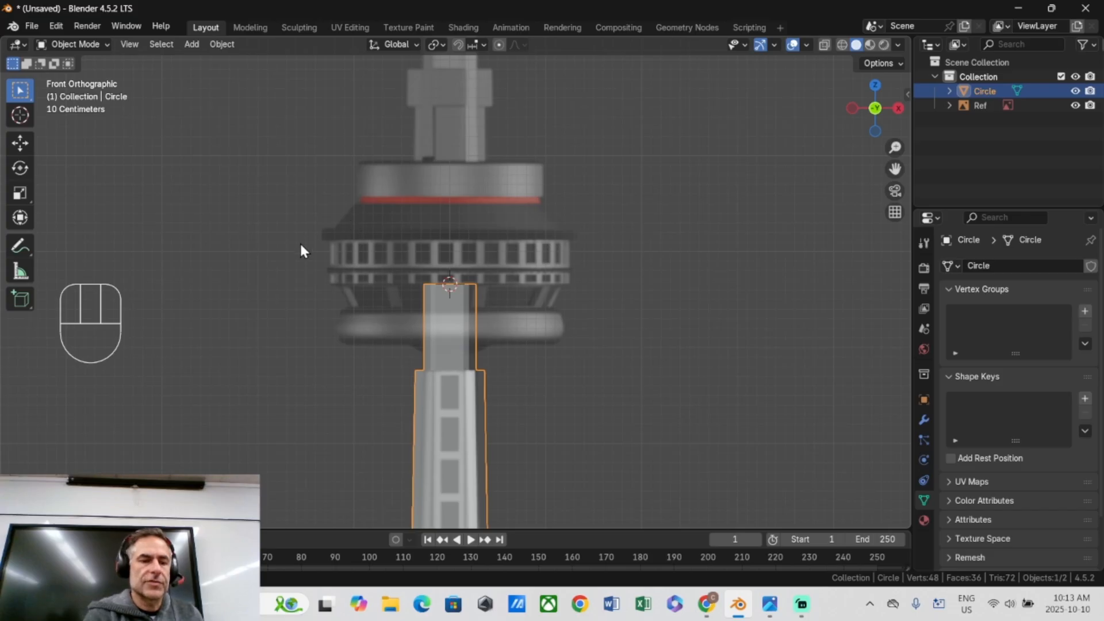
{"action": "key", "text": "shift+a"}
{"action": "mouse_move", "coordinate": [292, 238]}
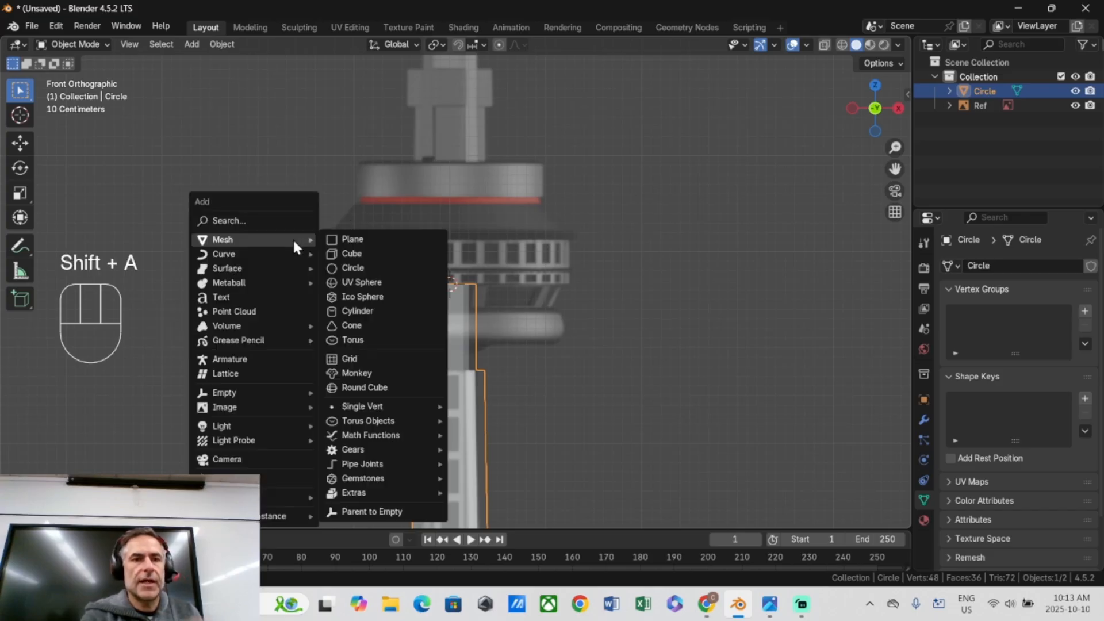
{"action": "left_click", "coordinate": [342, 311]}
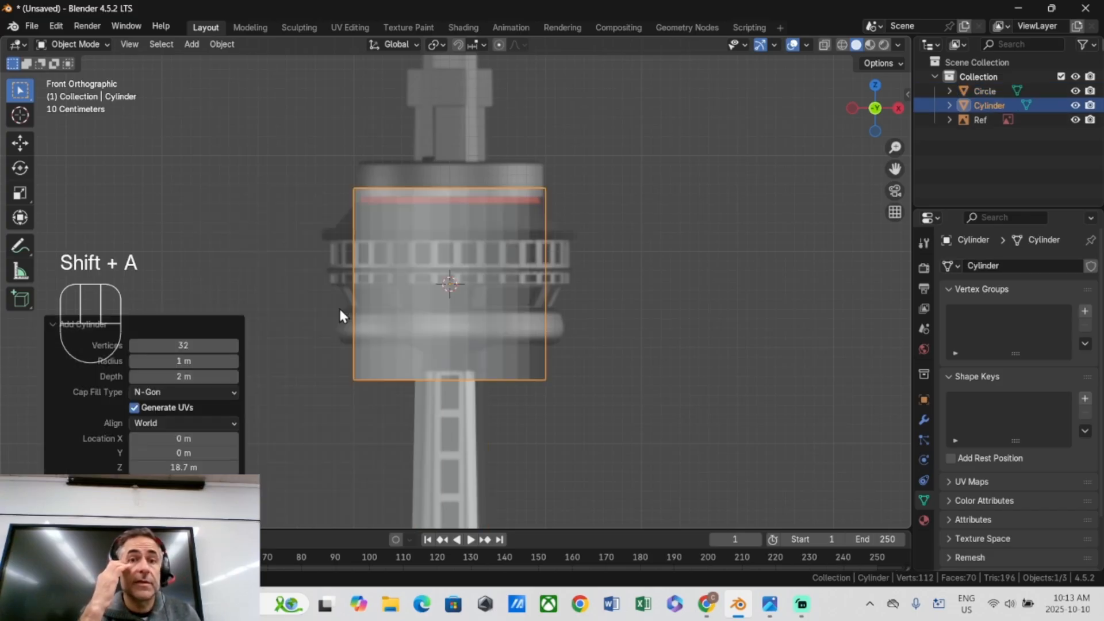
{"action": "left_click", "coordinate": [155, 393]}
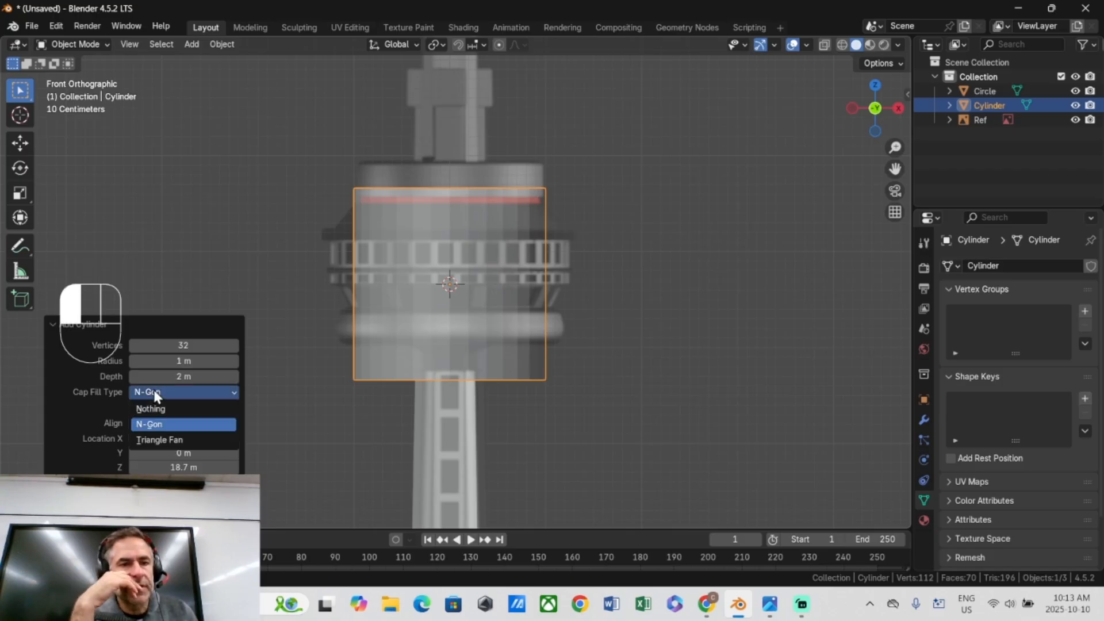
{"action": "left_click", "coordinate": [150, 407]}
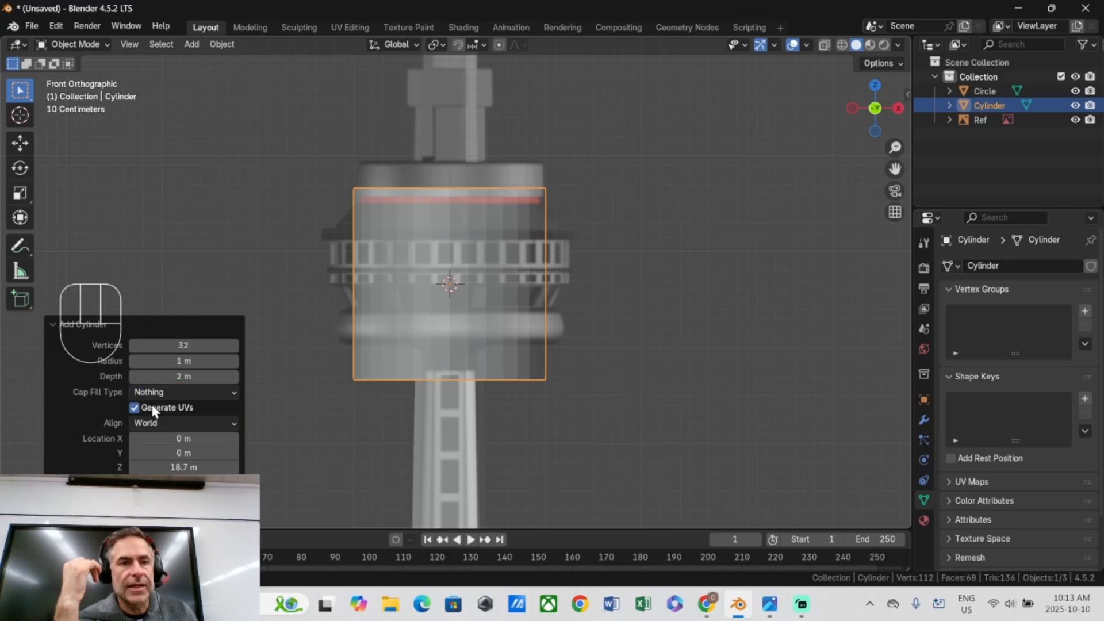
Flatten the cylinder along Z to a scale of about 0.092 and move it down about 0.444 m onto the pod's lower ring.
{"action": "middle_click_drag", "start_coordinate": [419, 231], "coordinate": [441, 215]}
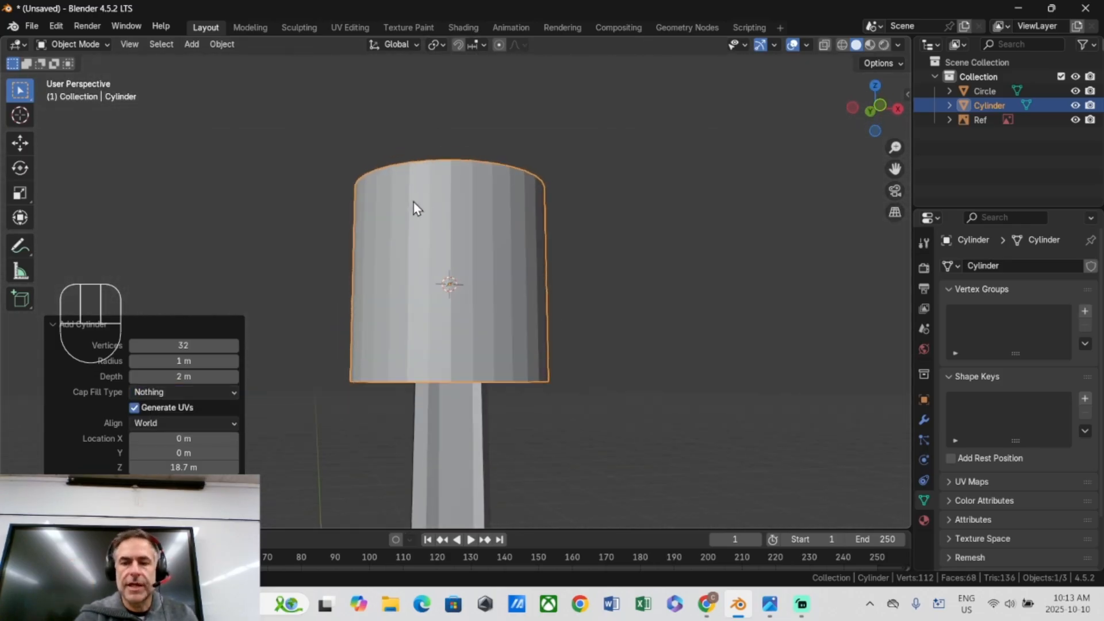
{"action": "key", "text": "KP_1"}
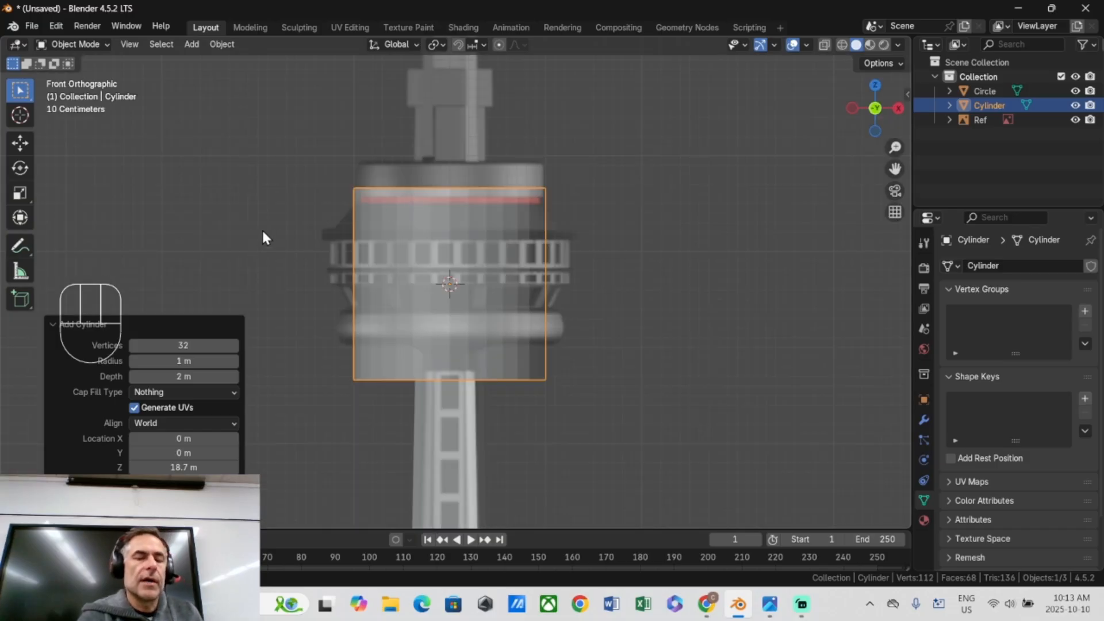
{"action": "key", "text": "s"}
{"action": "key", "text": "z"}
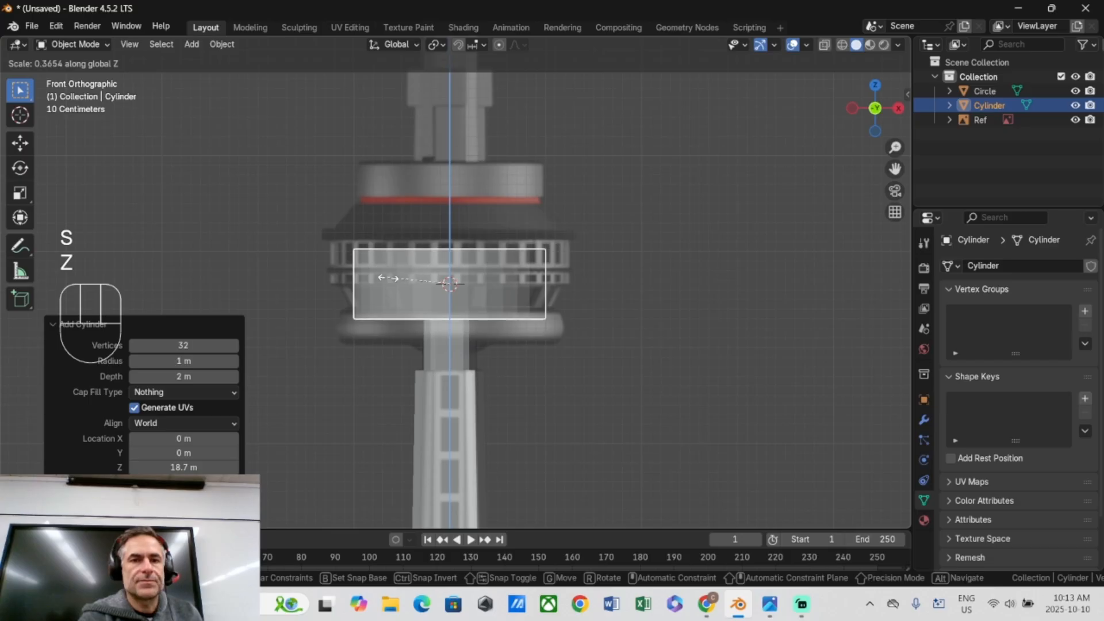
{"action": "left_click", "coordinate": [378, 295]}
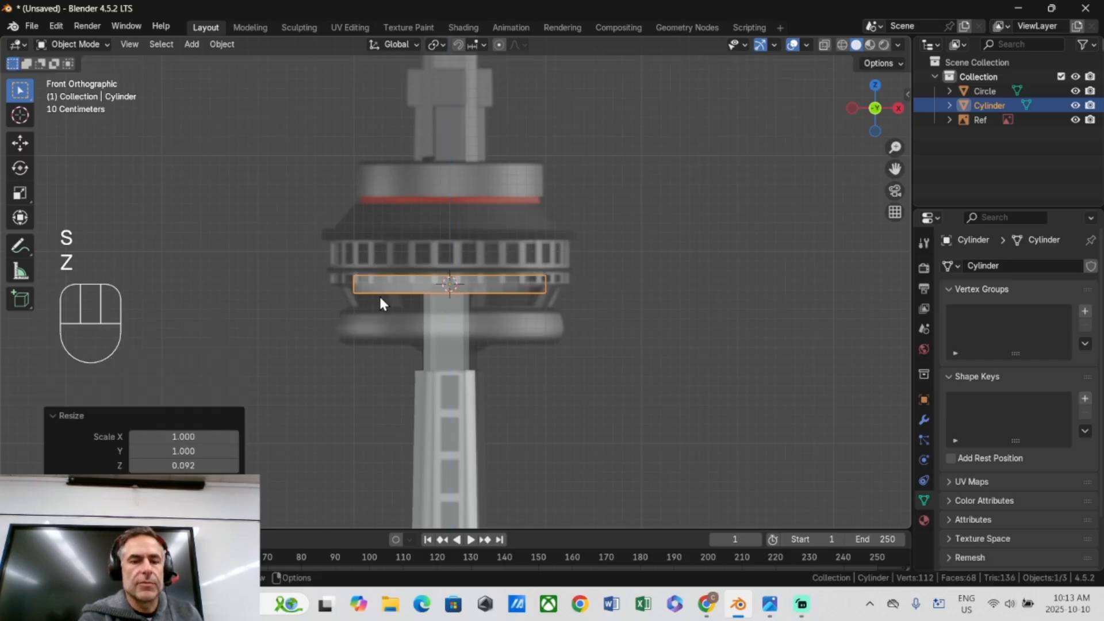
{"action": "key", "text": "g"}
{"action": "key", "text": "z"}
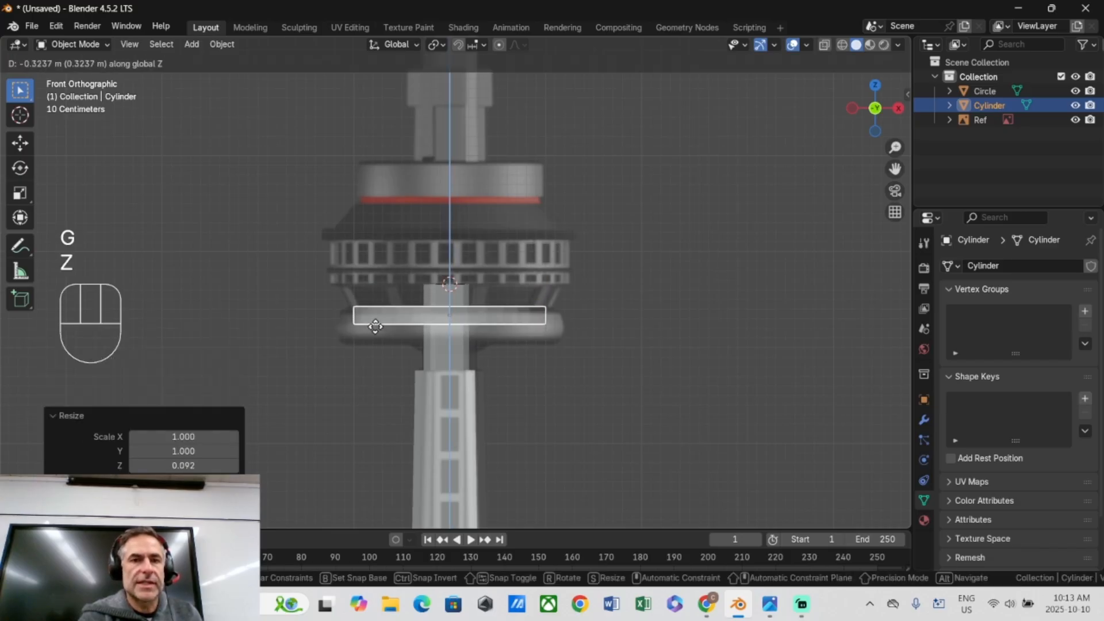
{"action": "left_click", "coordinate": [375, 338]}
Match the cylinder to the reference's lower ring by scaling it about 1.162 in X and Y and 1.25 along Z.
{"action": "scroll", "coordinate": [375, 340], "scroll_direction": "up", "scroll_amount": 2}
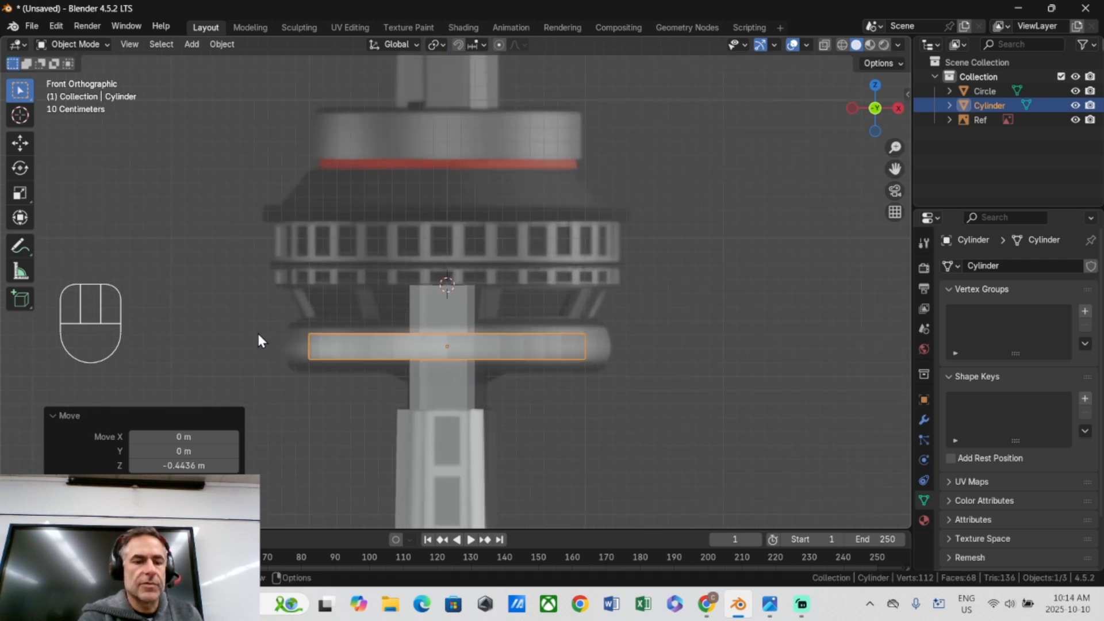
{"action": "key", "text": "s"}
{"action": "key", "text": "shift+z"}
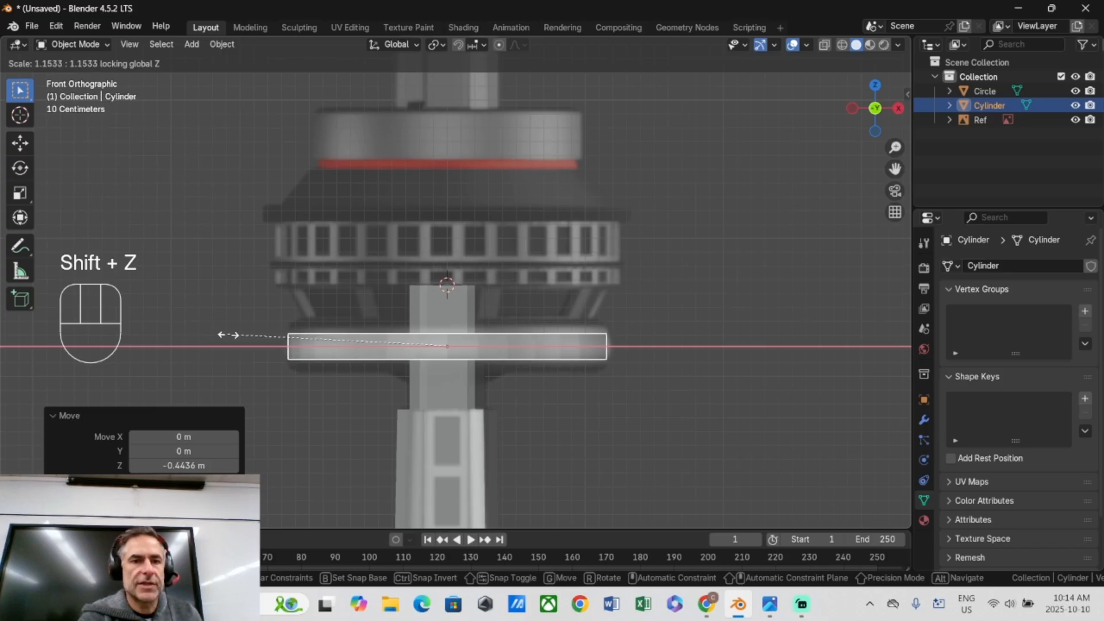
{"action": "left_click", "coordinate": [231, 343]}
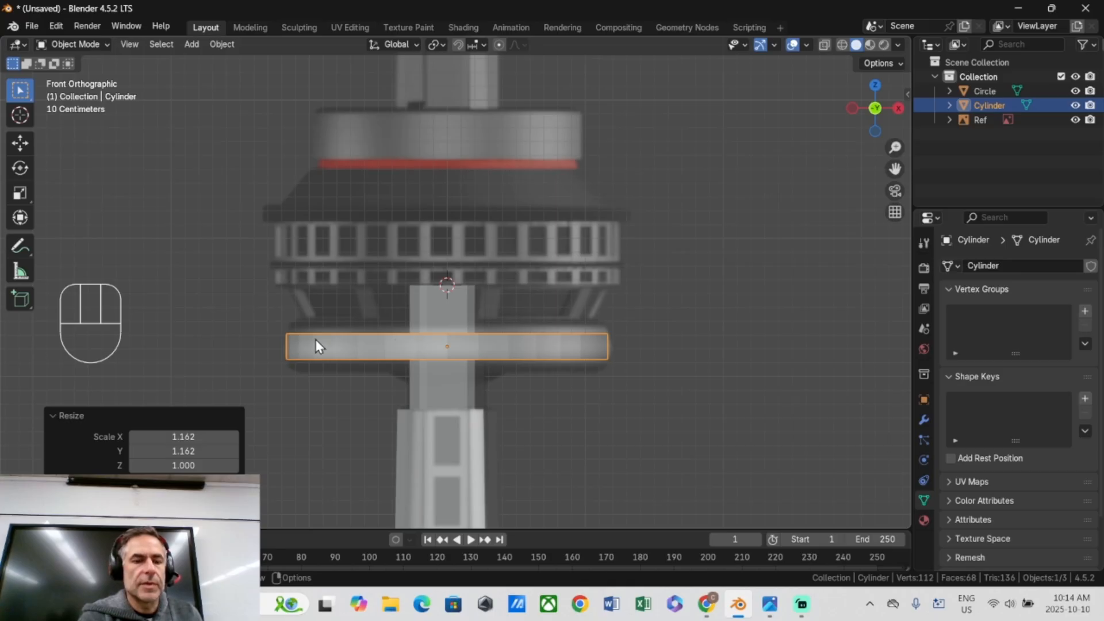
{"action": "key", "text": "s"}
{"action": "key", "text": "z"}
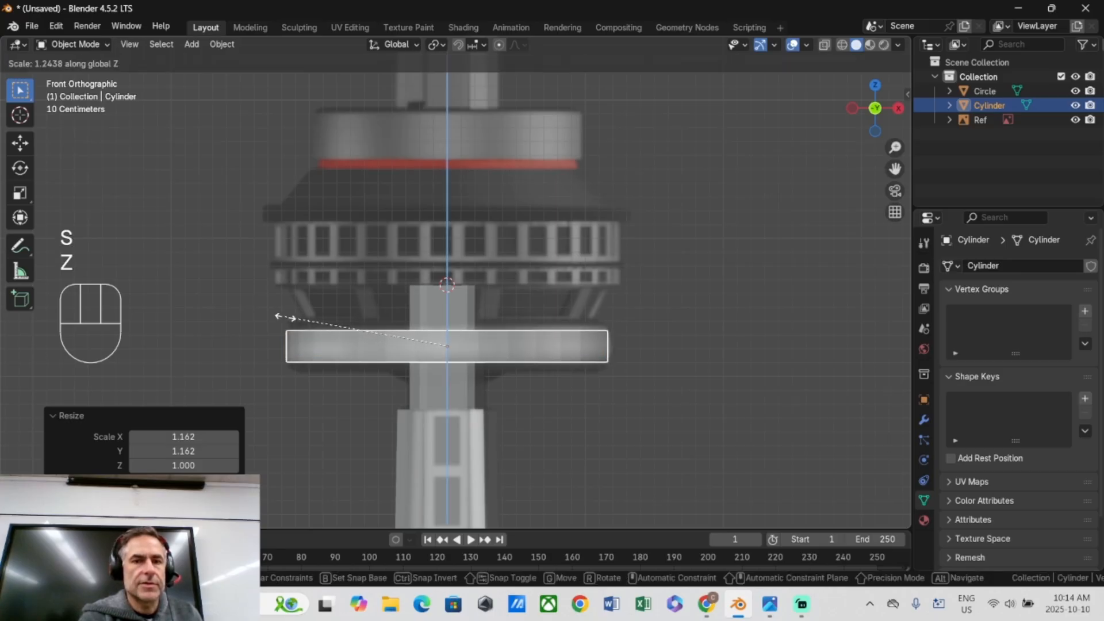
{"action": "left_click", "coordinate": [278, 316]}
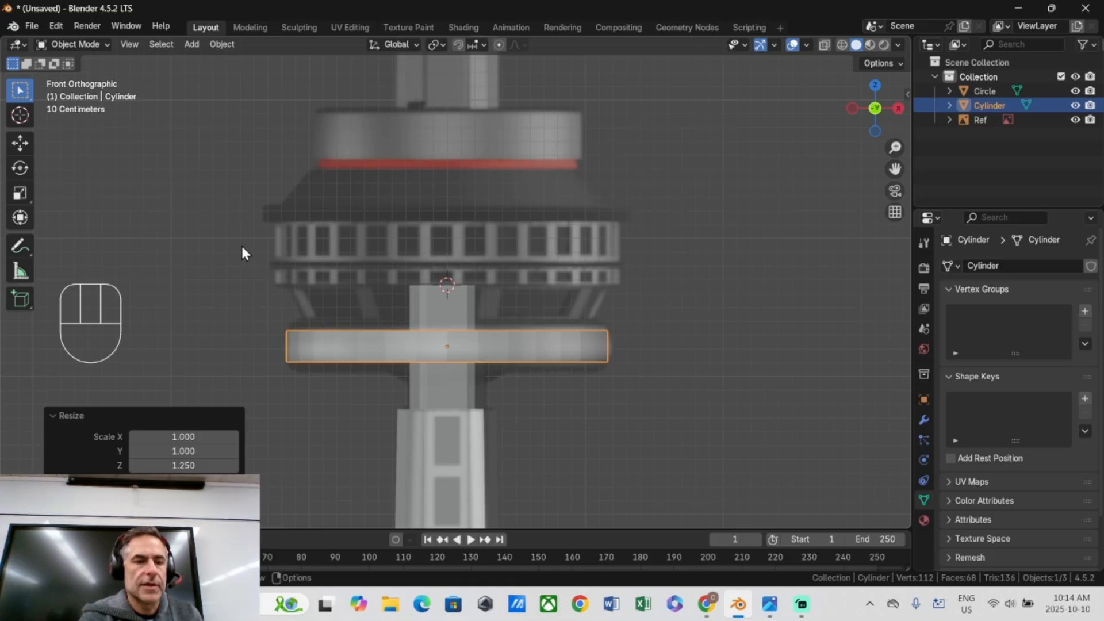
Apply all transforms to the flattened cylinder and enter Edit Mode on it.
{"action": "key", "text": "ctrl+a"}
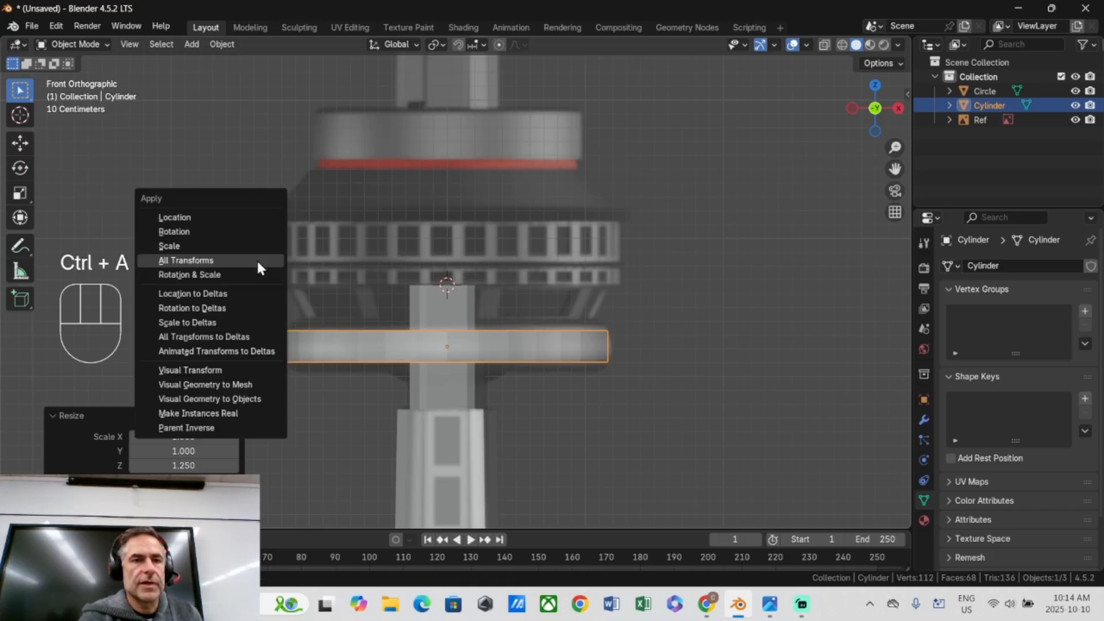
{"action": "left_click", "coordinate": [258, 263]}
{"action": "left_click", "coordinate": [73, 45]}
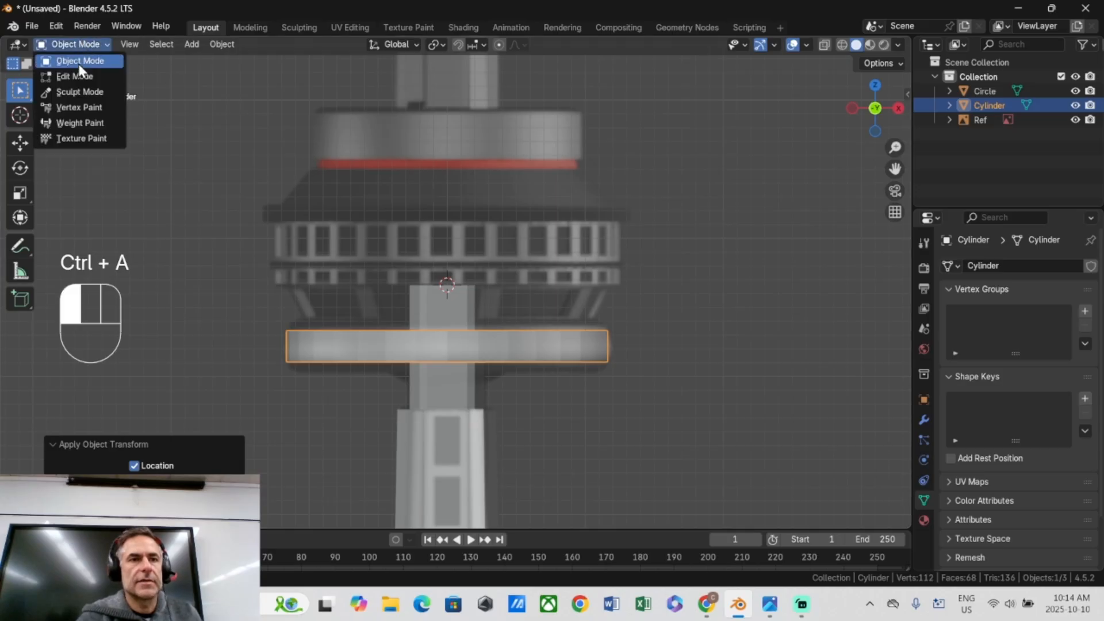
{"action": "left_click", "coordinate": [80, 71]}
Select the cylinder's top edge loop and extrude it about 0.108 m up along Z in front view.
{"action": "middle_click_drag", "start_coordinate": [414, 322], "coordinate": [414, 399]}
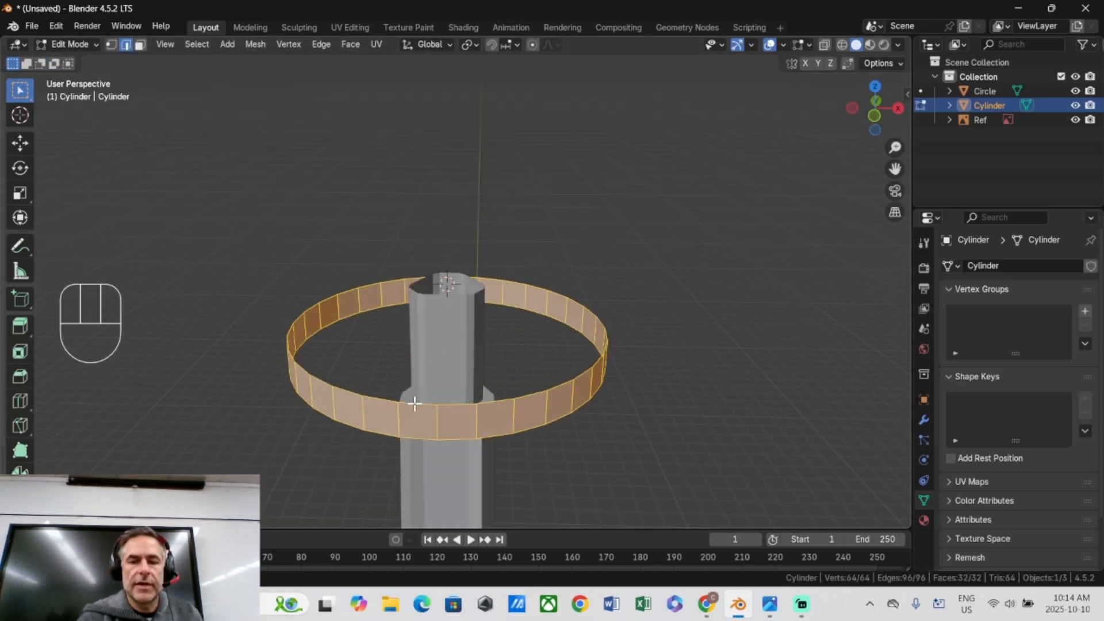
{"action": "left_click", "coordinate": [415, 403], "text": "alt"}
{"action": "key", "text": "KP_1"}
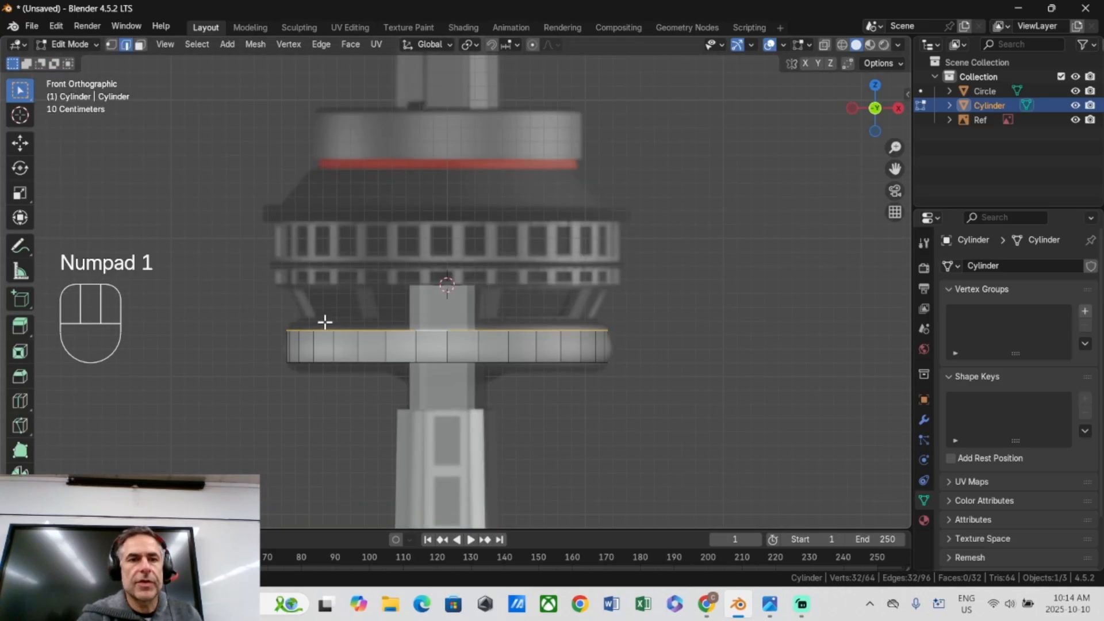
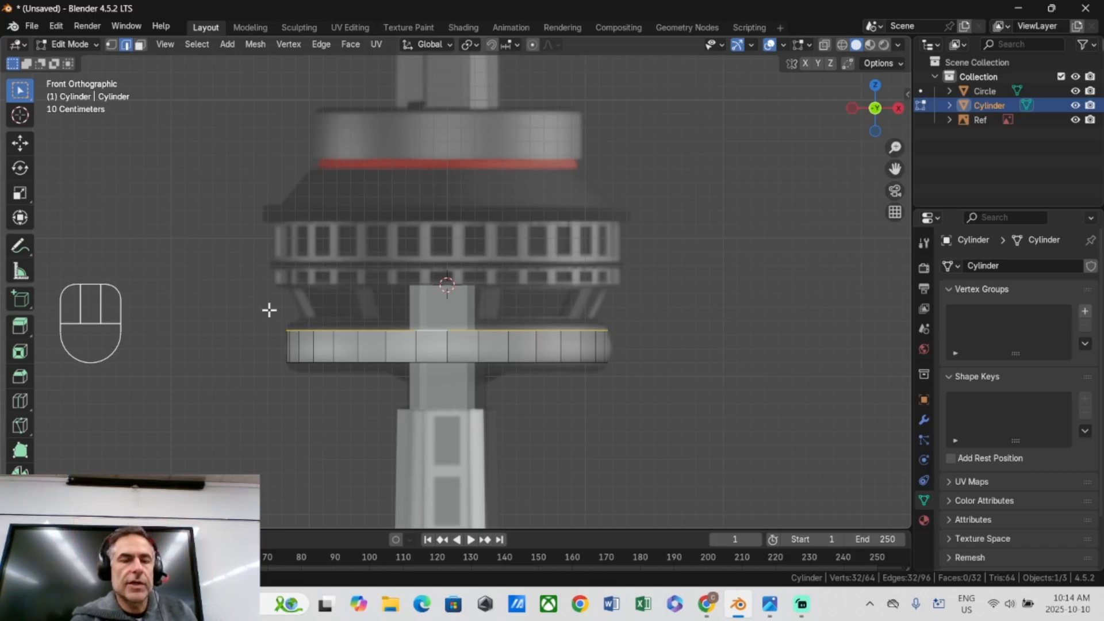
{"action": "key", "text": "e"}
{"action": "key", "text": "z"}
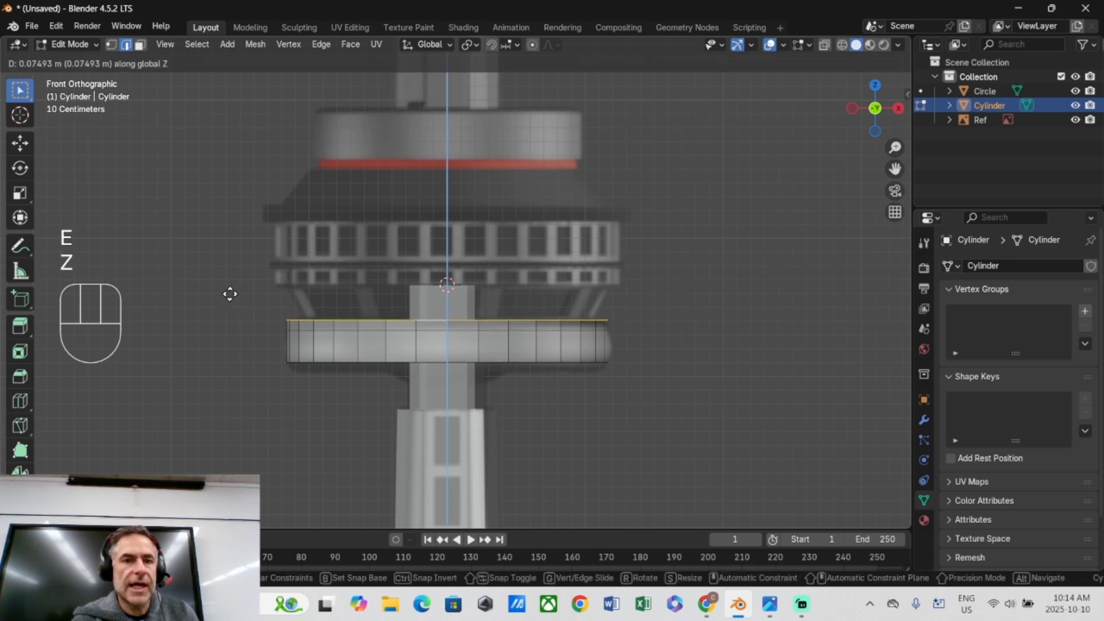
{"action": "left_click", "coordinate": [231, 288]}
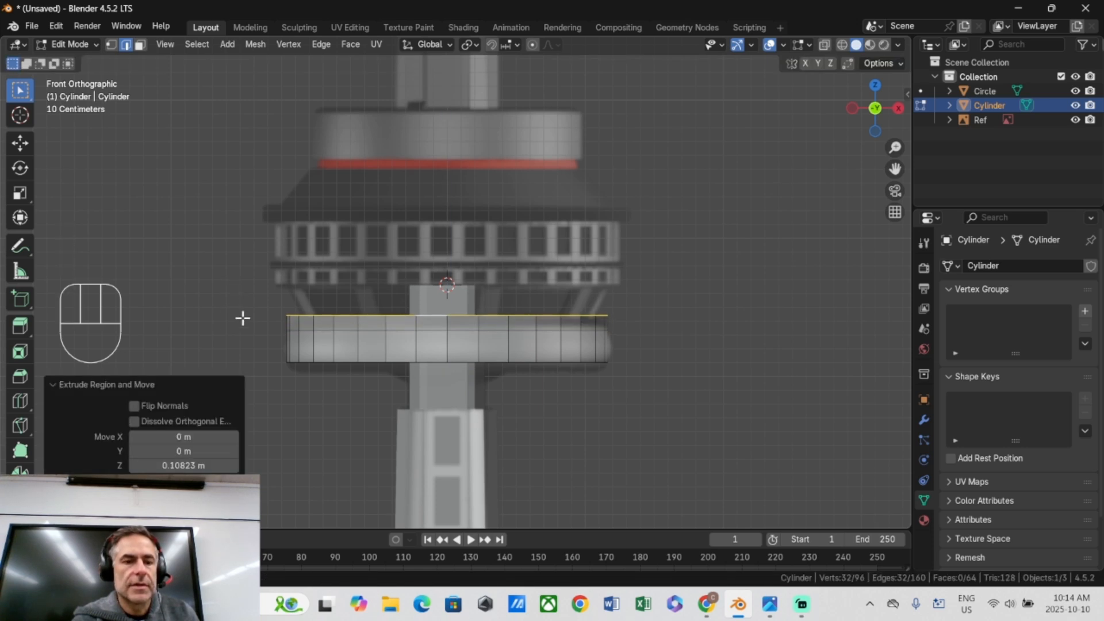
Taper the extruded top loop to a scale of about 0.902 and lower it about 0.025 m along Z.
{"action": "key", "text": "s"}
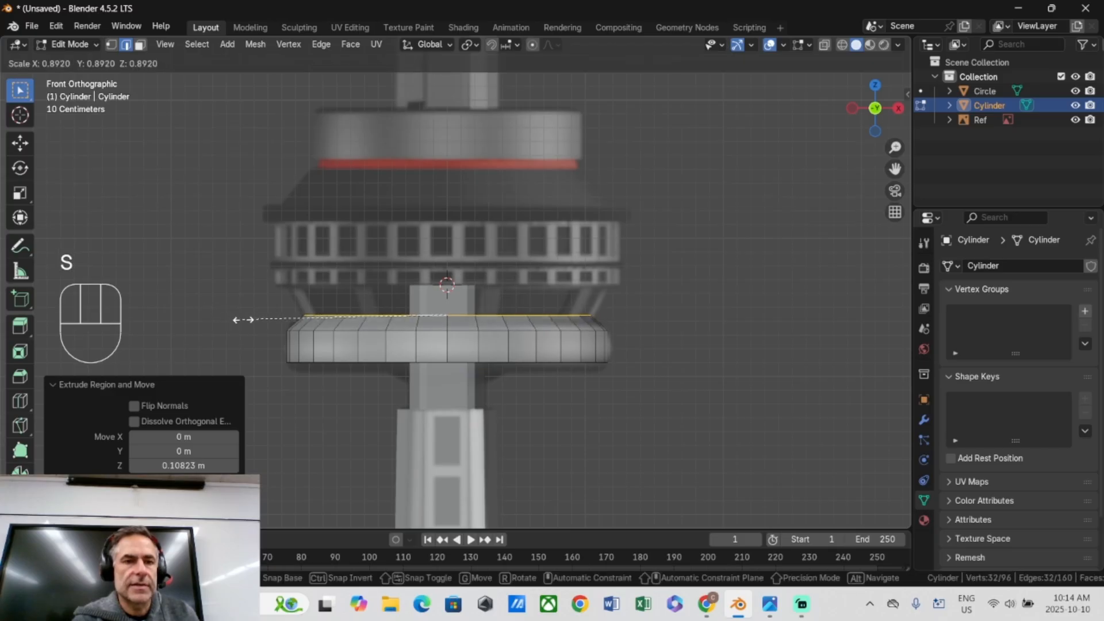
{"action": "left_click", "coordinate": [242, 320]}
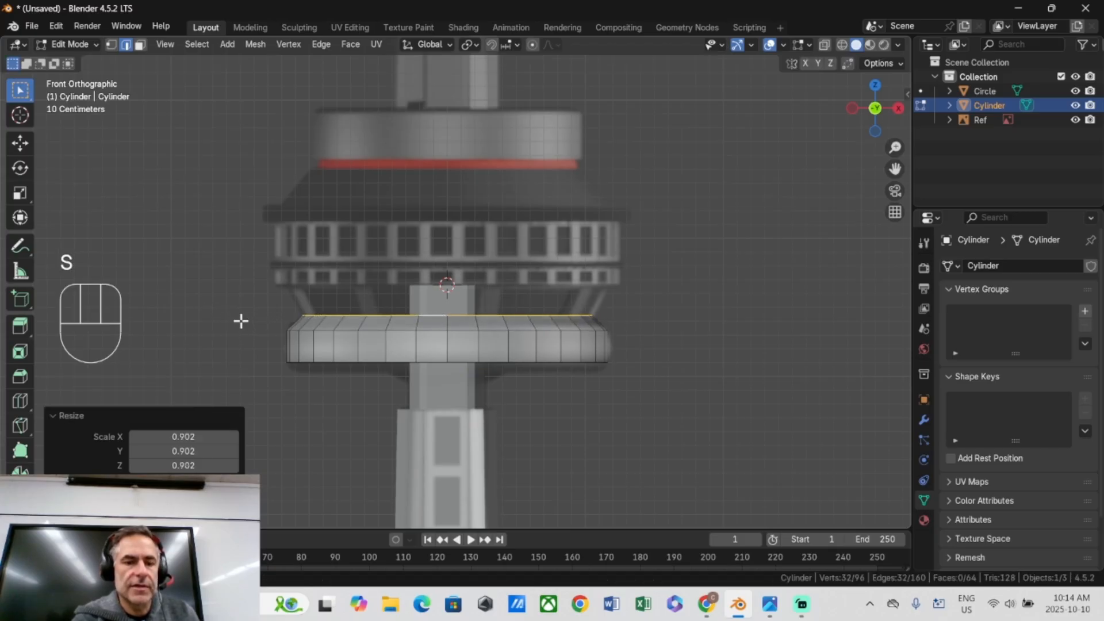
{"action": "key", "text": "g"}
{"action": "key", "text": "z"}
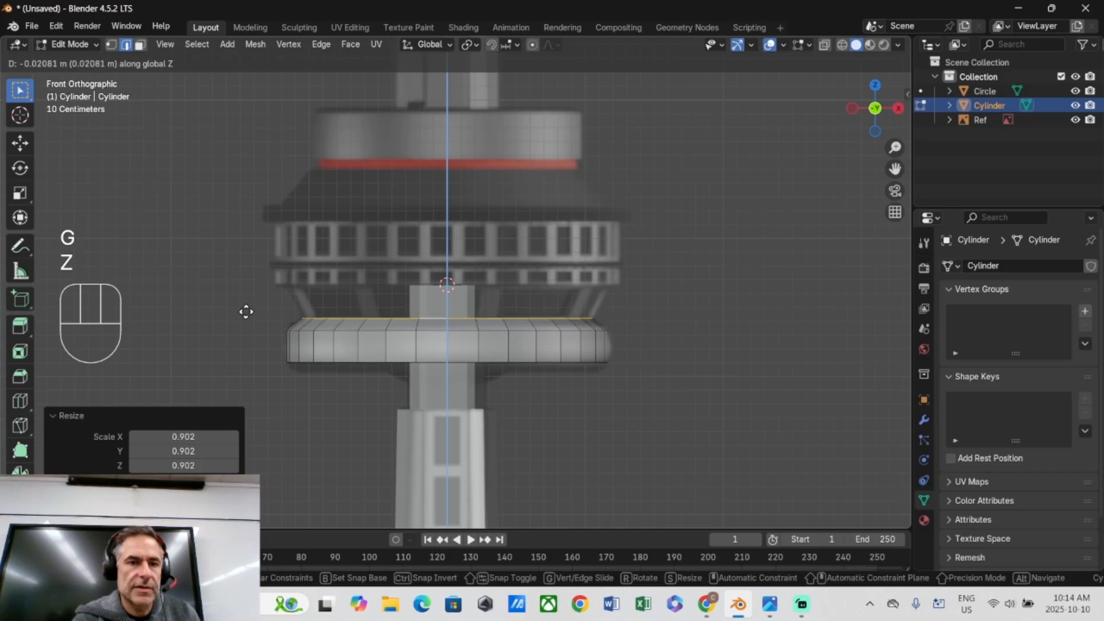
{"action": "left_click", "coordinate": [247, 313]}
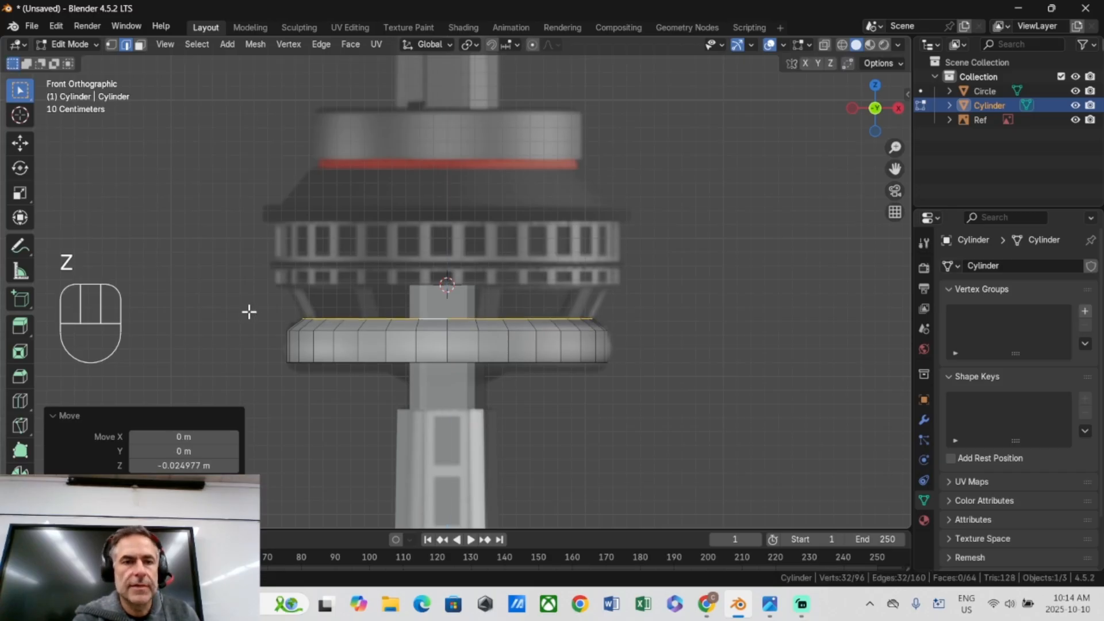
Extrude the top loop about 0.221 m up along Z and flare it outward to a scale of about 1.106.
{"action": "left_click_drag", "start_coordinate": [249, 311], "coordinate": [173, 311]}
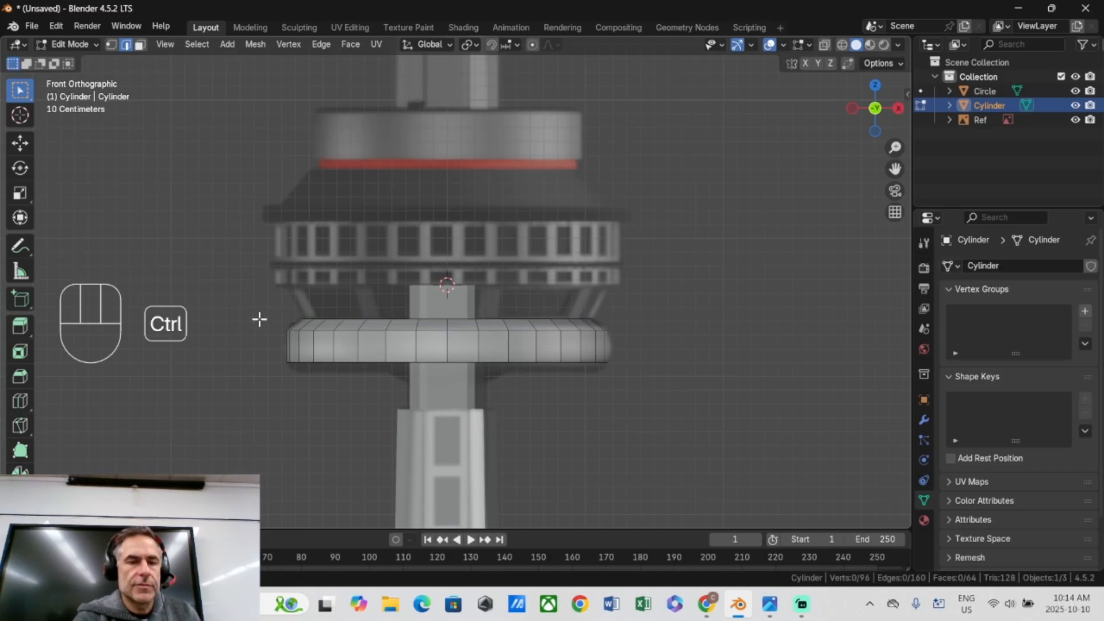
{"action": "key", "text": "ctrl+z"}
{"action": "key", "text": "e"}
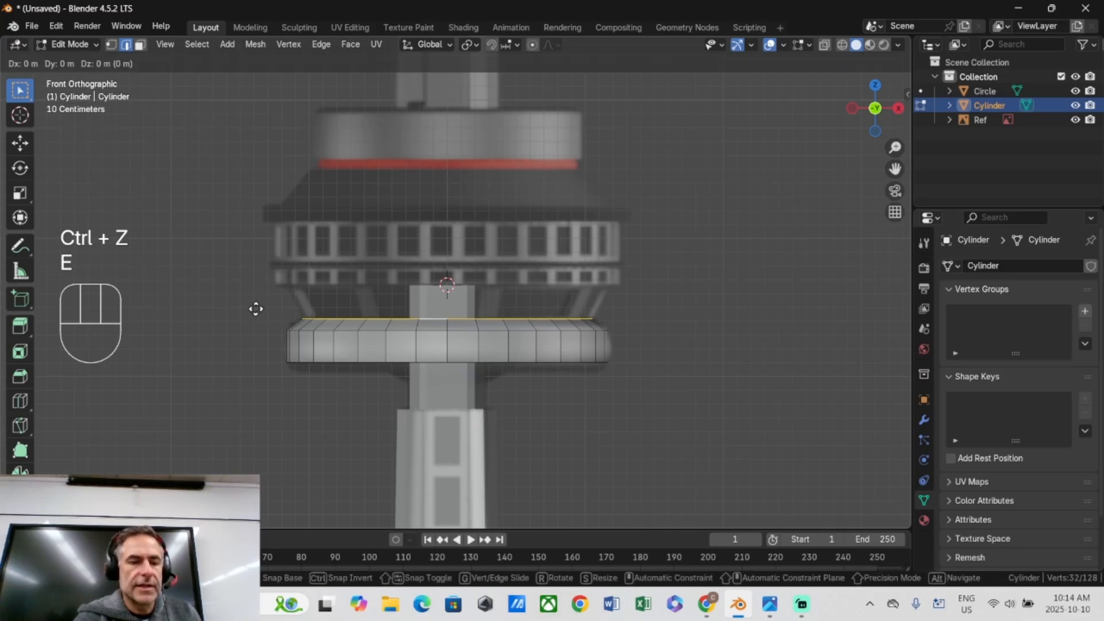
{"action": "key", "text": "z"}
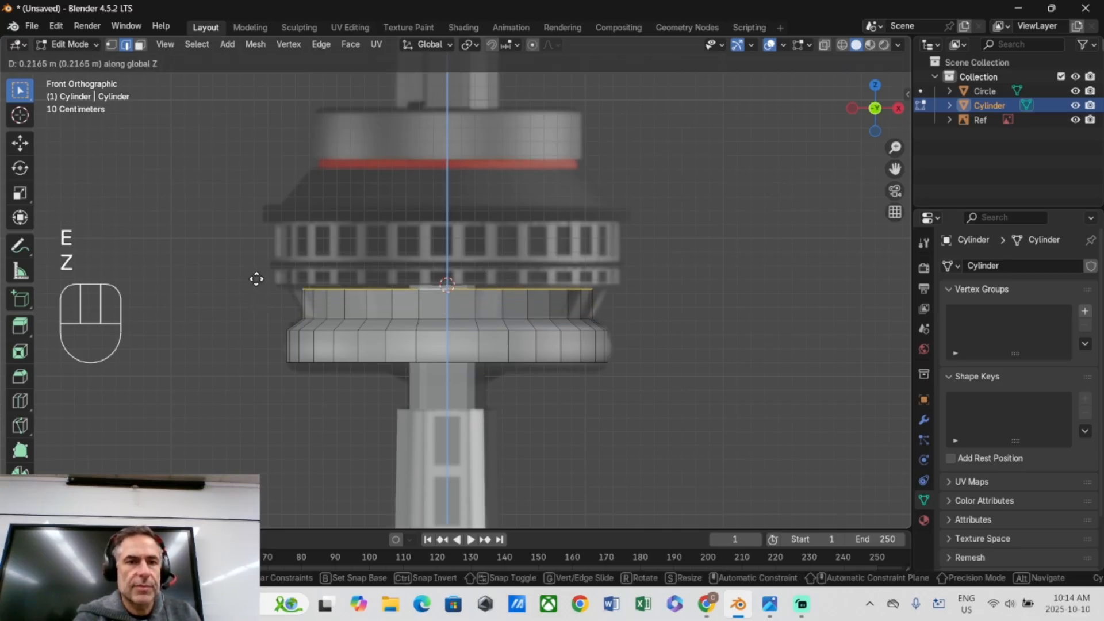
{"action": "left_click", "coordinate": [255, 278]}
{"action": "key", "text": "s"}
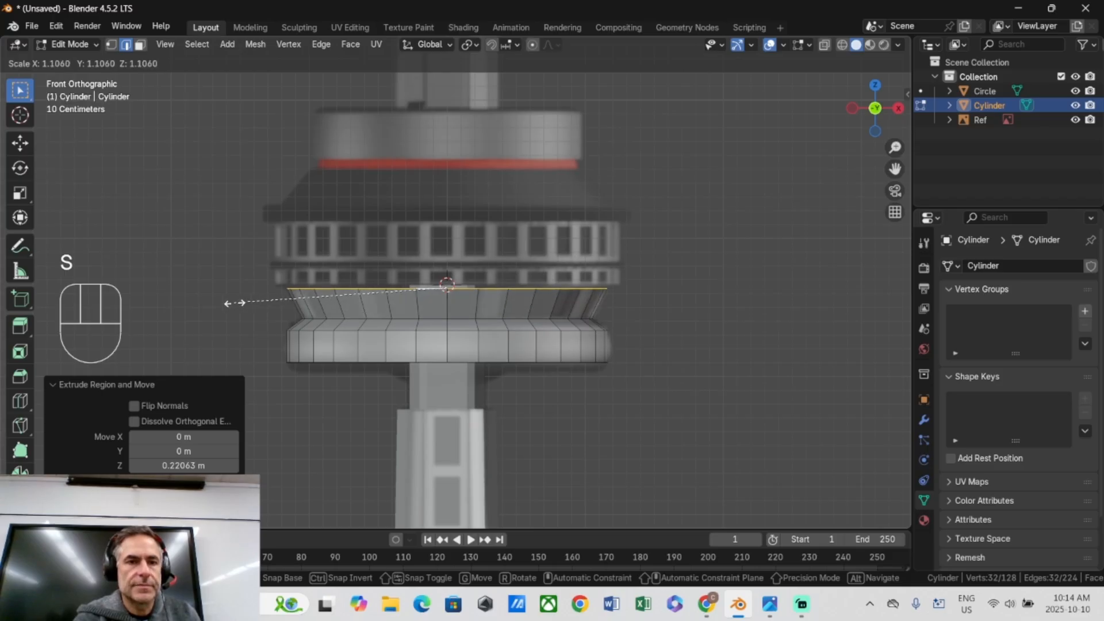
{"action": "left_click", "coordinate": [242, 303]}
Reselect the flared section's top edge loop and extrude it horizontally outward at a scale of about 1.097 to the window band's width.
{"action": "scroll", "coordinate": [268, 299], "scroll_direction": "up", "scroll_amount": 2}
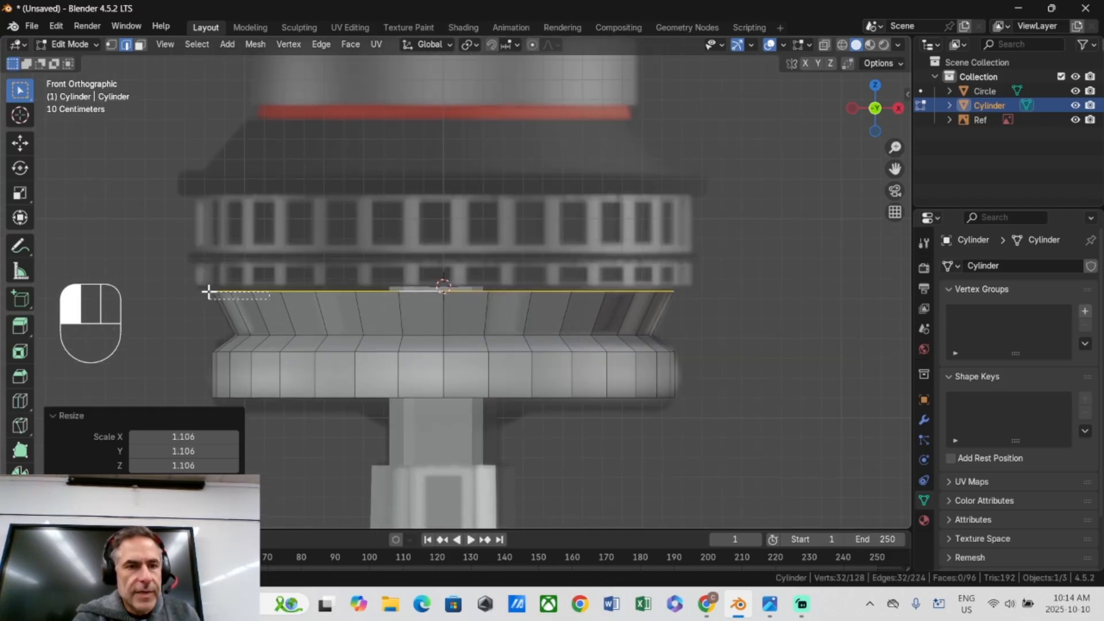
{"action": "mouse_move", "coordinate": [209, 292]}
{"action": "left_mouse_down"}
{"action": "mouse_move", "coordinate": [152, 300]}
{"action": "mouse_move", "coordinate": [193, 295]}
{"action": "left_mouse_up"}
{"action": "left_click_drag", "start_coordinate": [218, 302], "coordinate": [60, 167]}
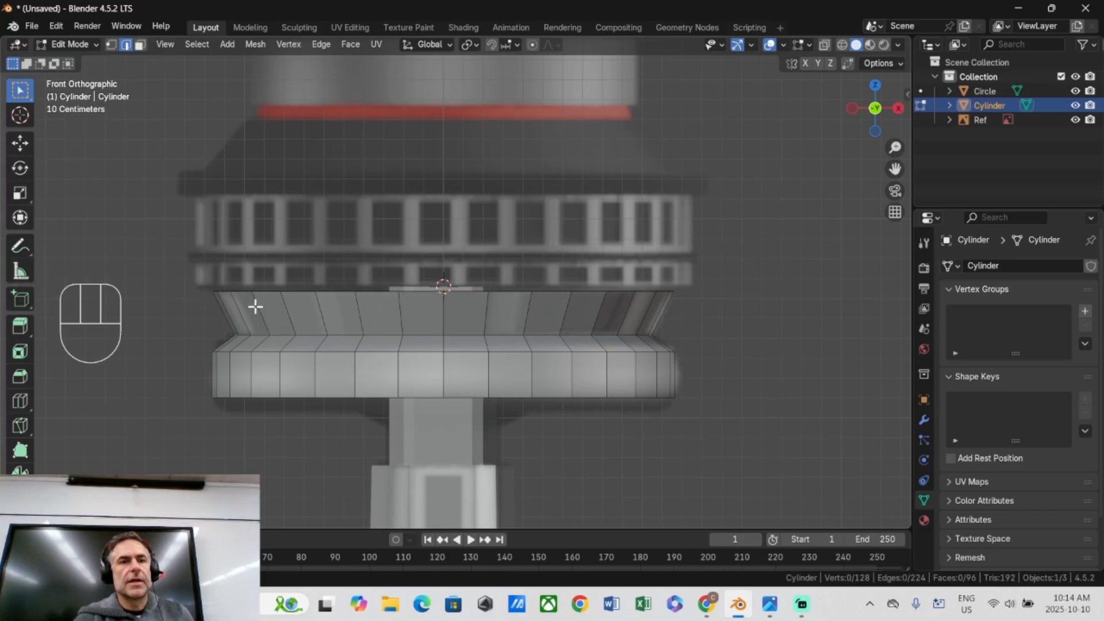
{"action": "left_click", "coordinate": [303, 292], "text": "alt"}
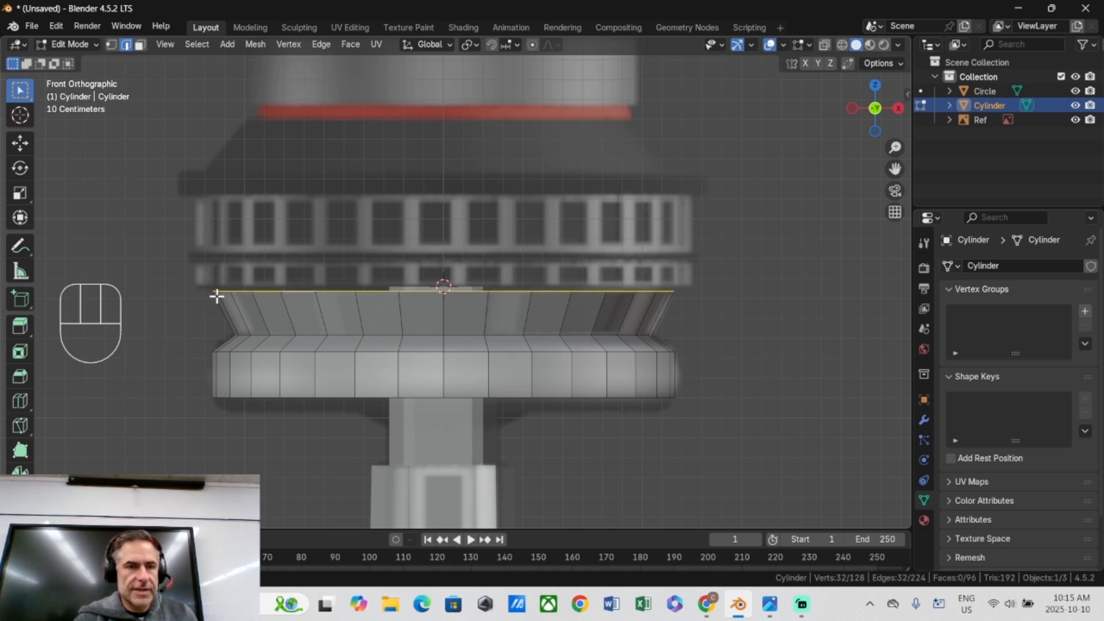
{"action": "key", "text": "e"}
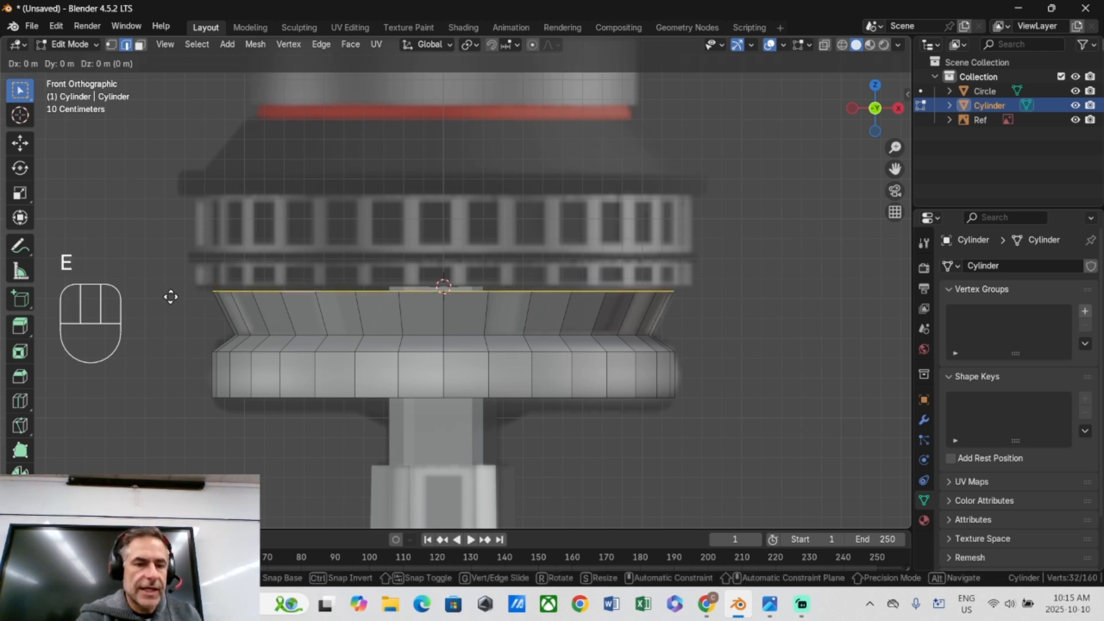
{"action": "key", "text": "s"}
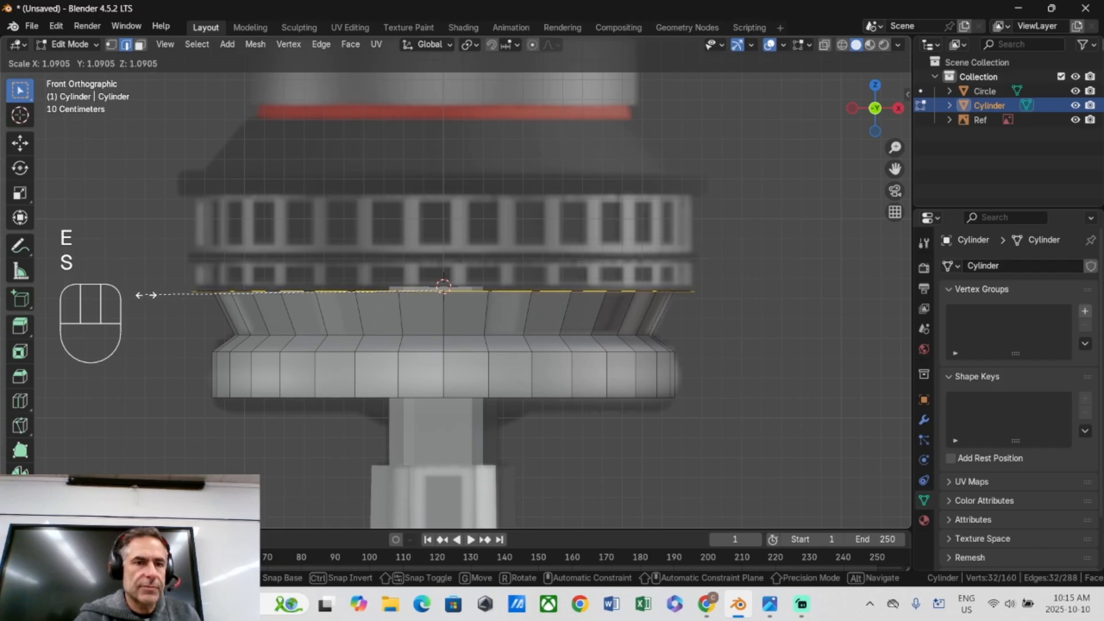
{"action": "left_click", "coordinate": [141, 294]}
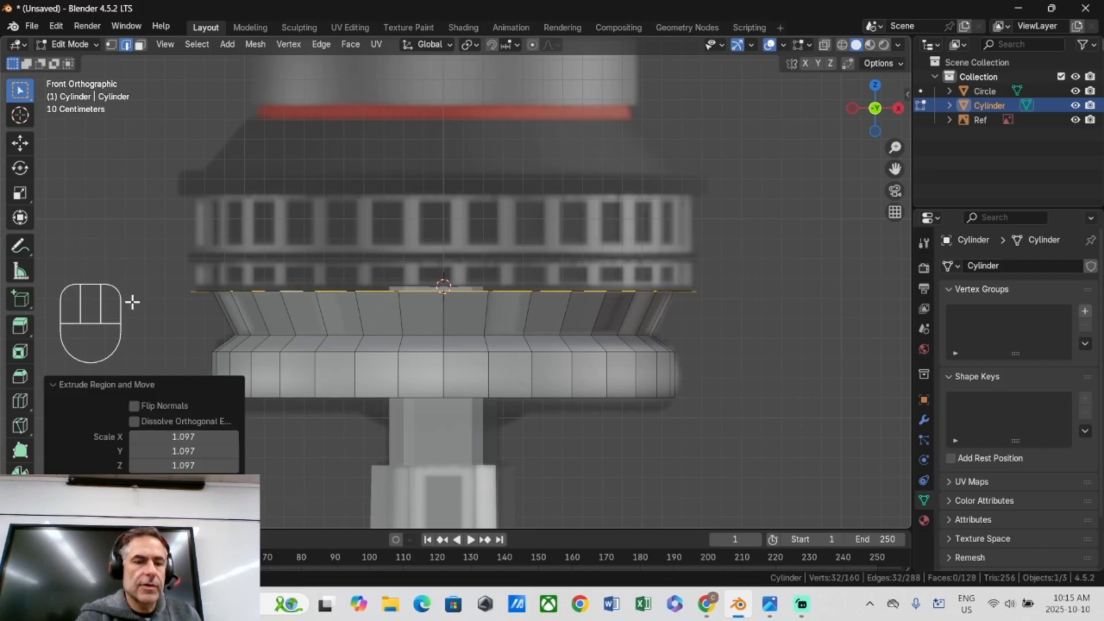
Extrude the loop about 0.474 m up along Z for the window band and nudge it up about 0.009 m, plus another 0.006 m.
{"action": "key", "text": "e"}
{"action": "key", "text": "z"}
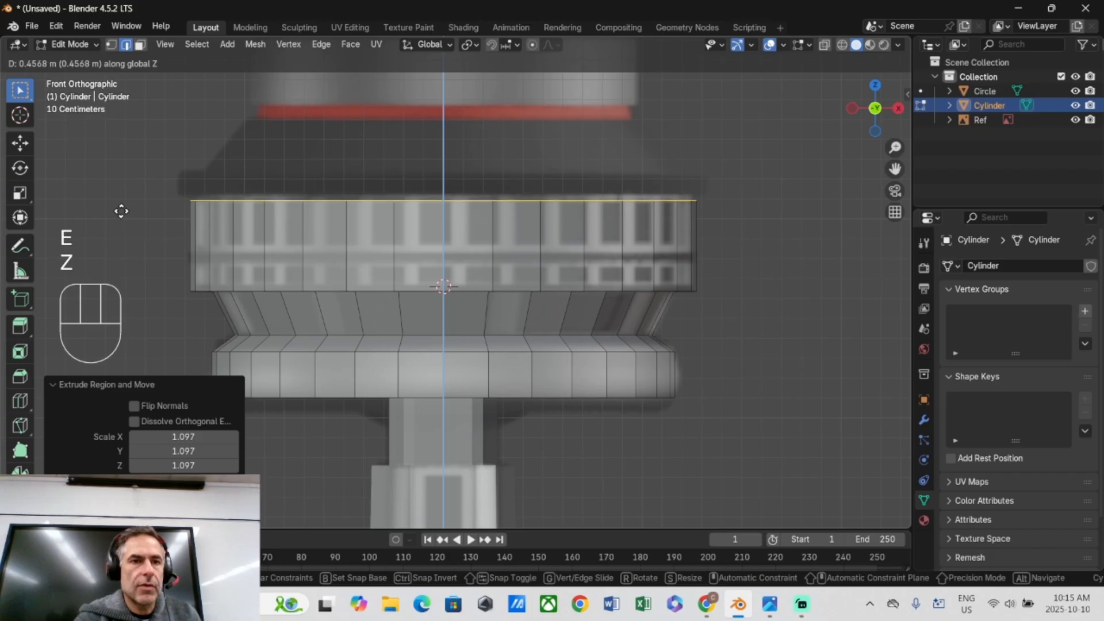
{"action": "left_click", "coordinate": [121, 208]}
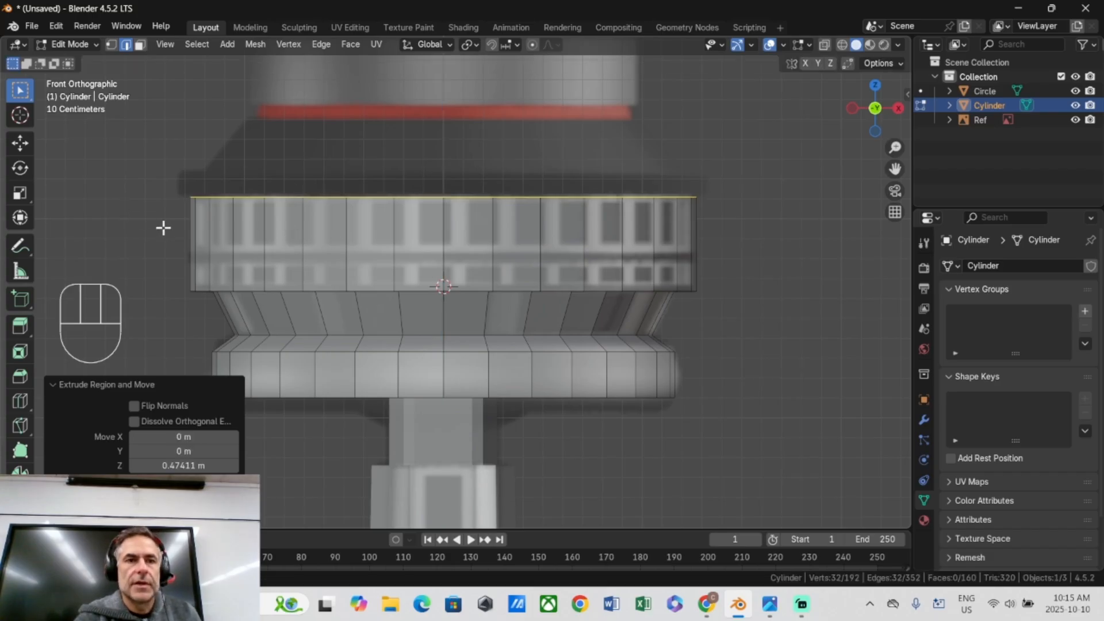
{"action": "key", "text": "g"}
{"action": "key", "text": "z"}
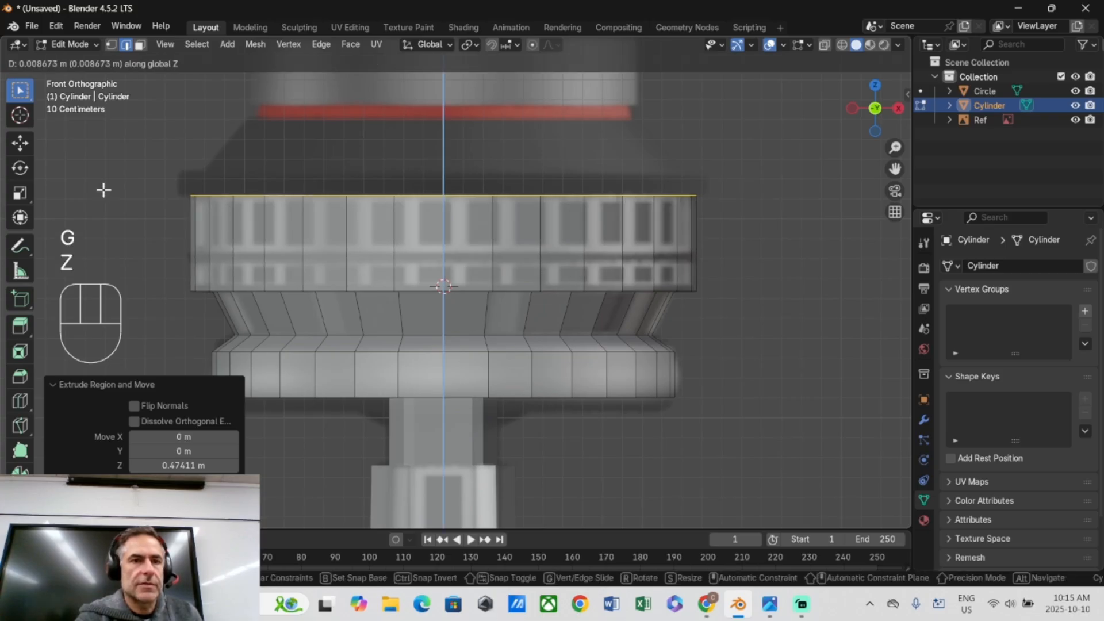
{"action": "left_click", "coordinate": [103, 190]}
{"action": "key", "text": "g"}
{"action": "key", "text": "z"}
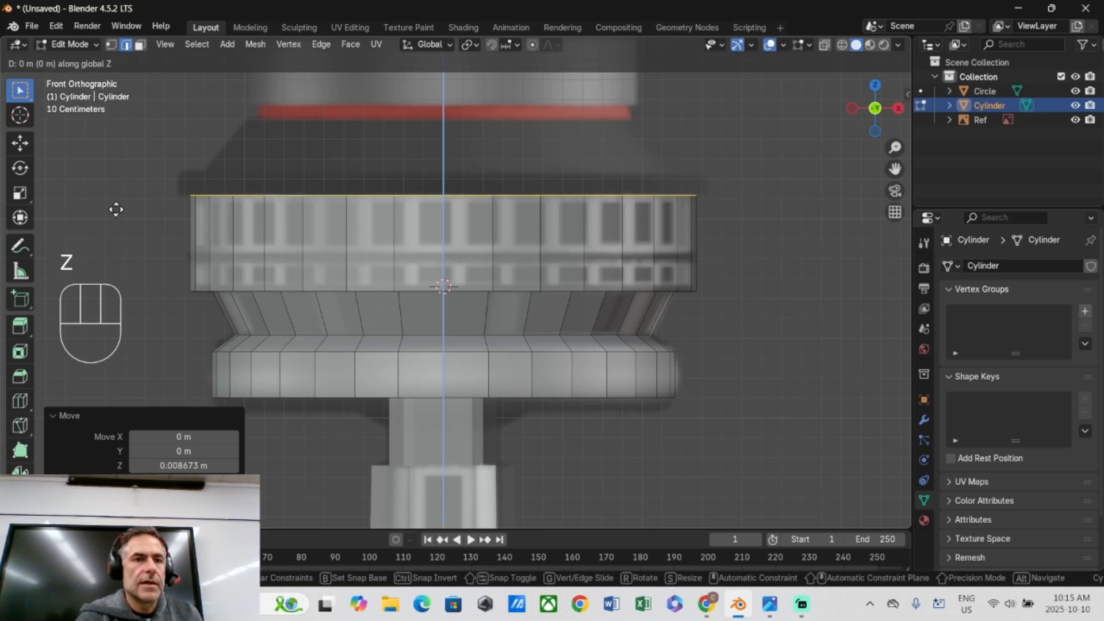
{"action": "left_click", "coordinate": [116, 213]}
{"action": "middle_click_drag", "start_coordinate": [116, 213], "coordinate": [124, 215]}
{"action": "key", "text": "KP_1"}
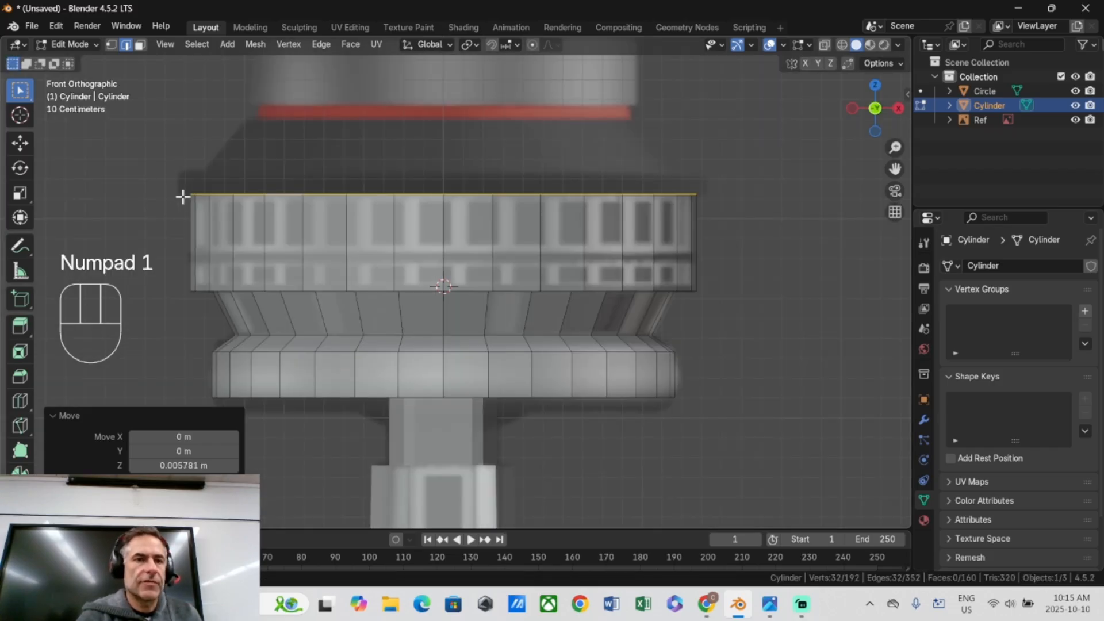
Extrude the window band's top loop outward at a scale of about 1.103 and trim it by 0.953 to the reference's rim width.
{"action": "key", "text": "e"}
{"action": "key", "text": "s"}
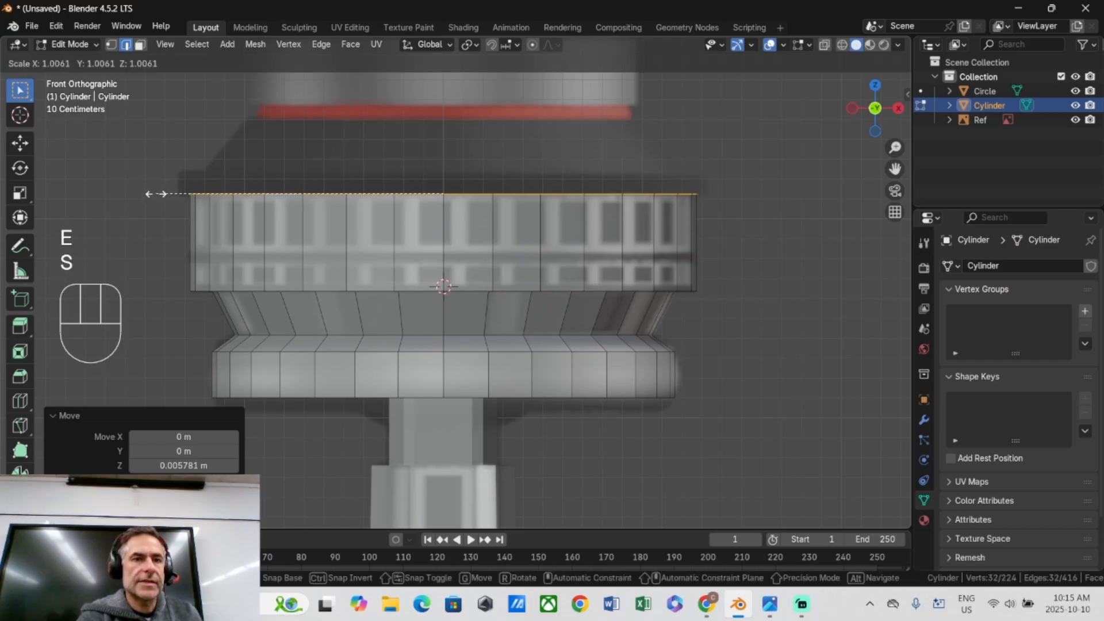
{"action": "left_click", "coordinate": [141, 211]}
{"action": "middle_click_drag", "start_coordinate": [141, 211], "coordinate": [138, 235]}
{"action": "key", "text": "KP_1"}
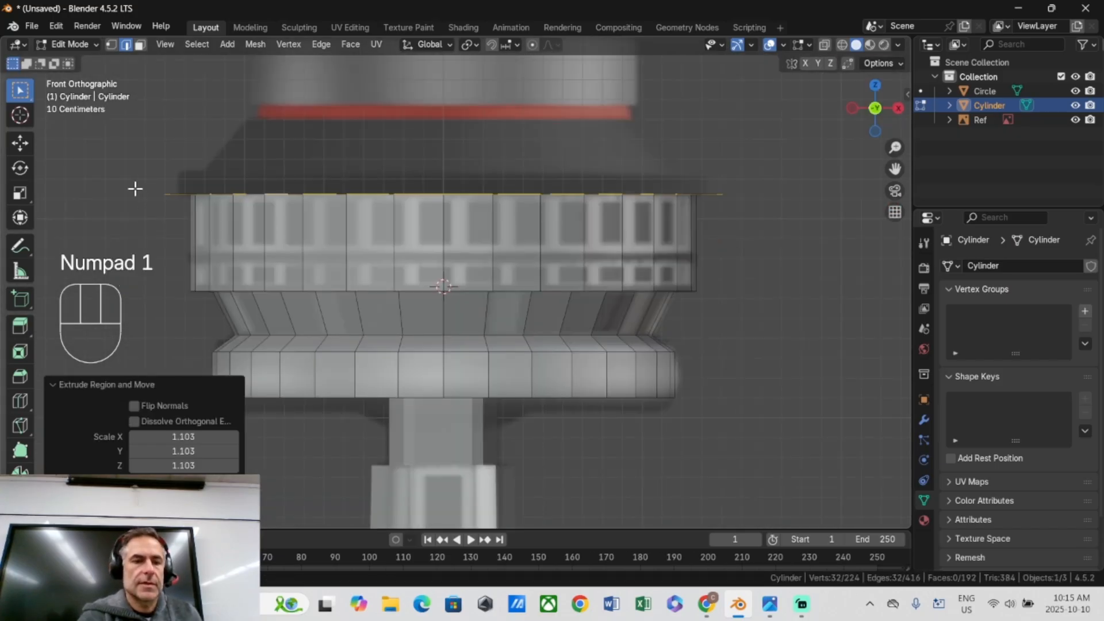
{"action": "key", "text": "s"}
{"action": "left_click", "coordinate": [150, 190]}
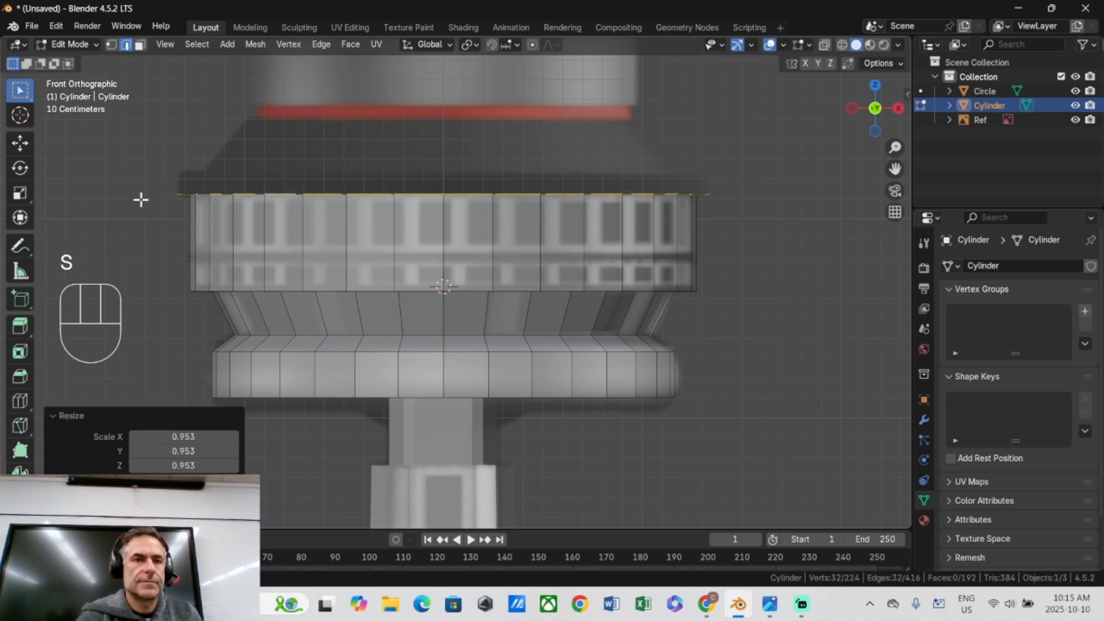
Extrude the widened rim loop about 0.128 m up along Z to form the dark rim above the windows.
{"action": "scroll", "coordinate": [176, 193], "scroll_direction": "up", "scroll_amount": 1}
{"action": "middle_click_drag", "start_coordinate": [177, 180], "coordinate": [178, 168]}
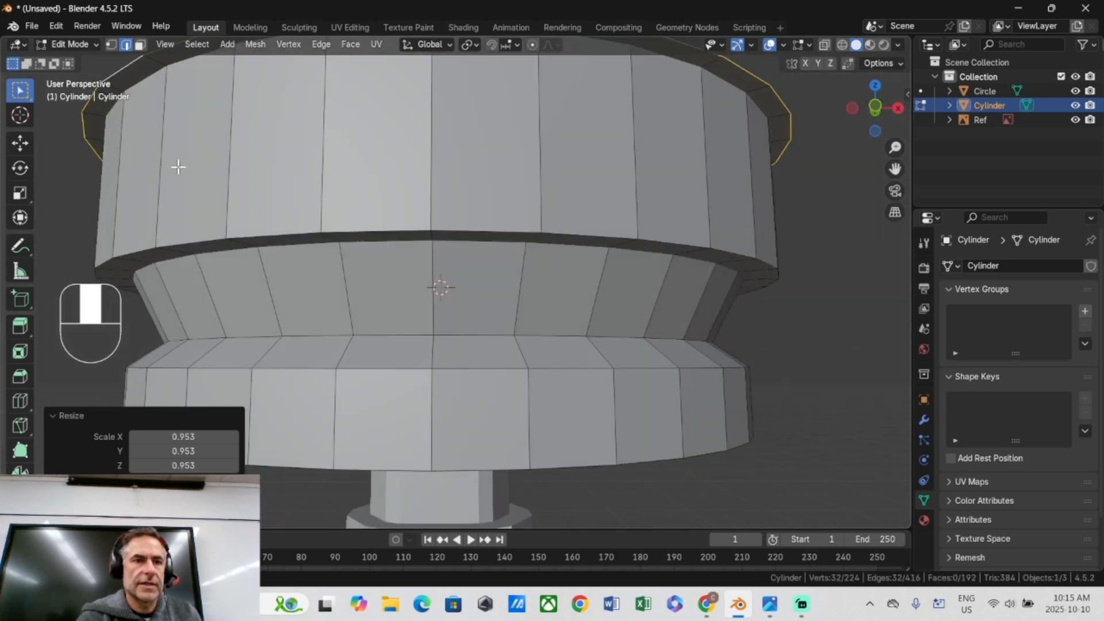
{"action": "key", "text": "KP_1"}
{"action": "key", "text": "e"}
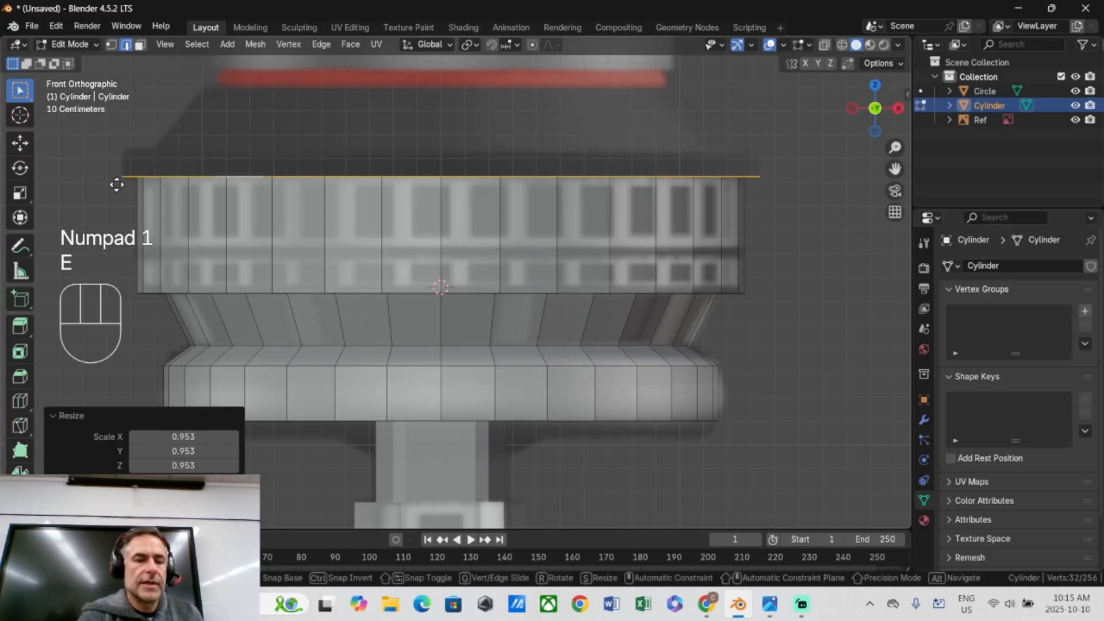
{"action": "key", "text": "z"}
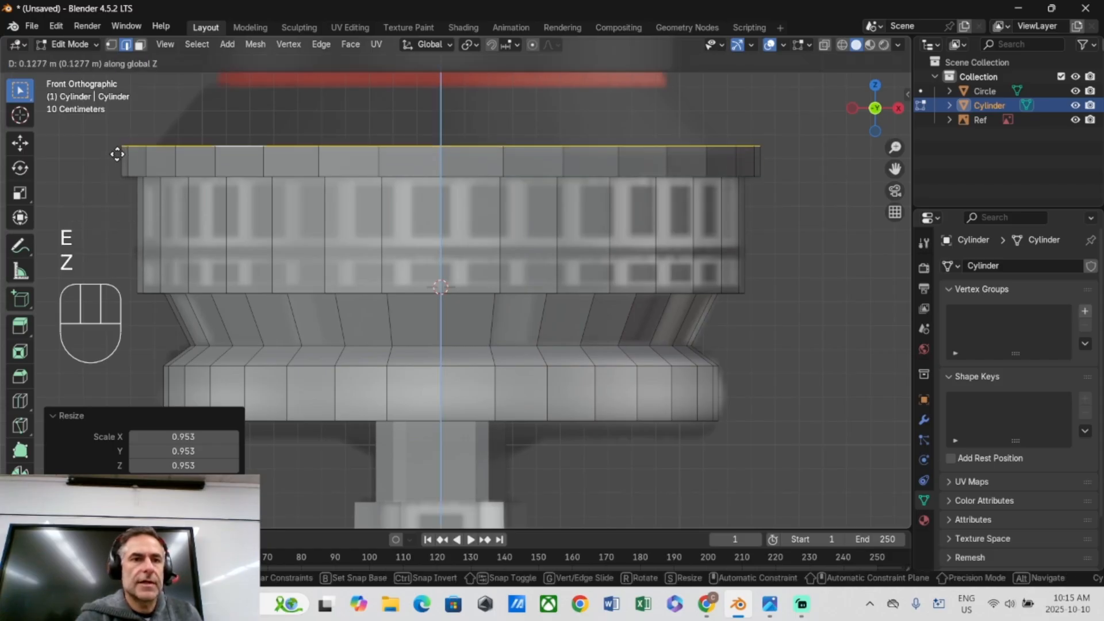
{"action": "left_click", "coordinate": [115, 152]}
{"action": "scroll", "coordinate": [157, 199], "scroll_direction": "down", "scroll_amount": 3}
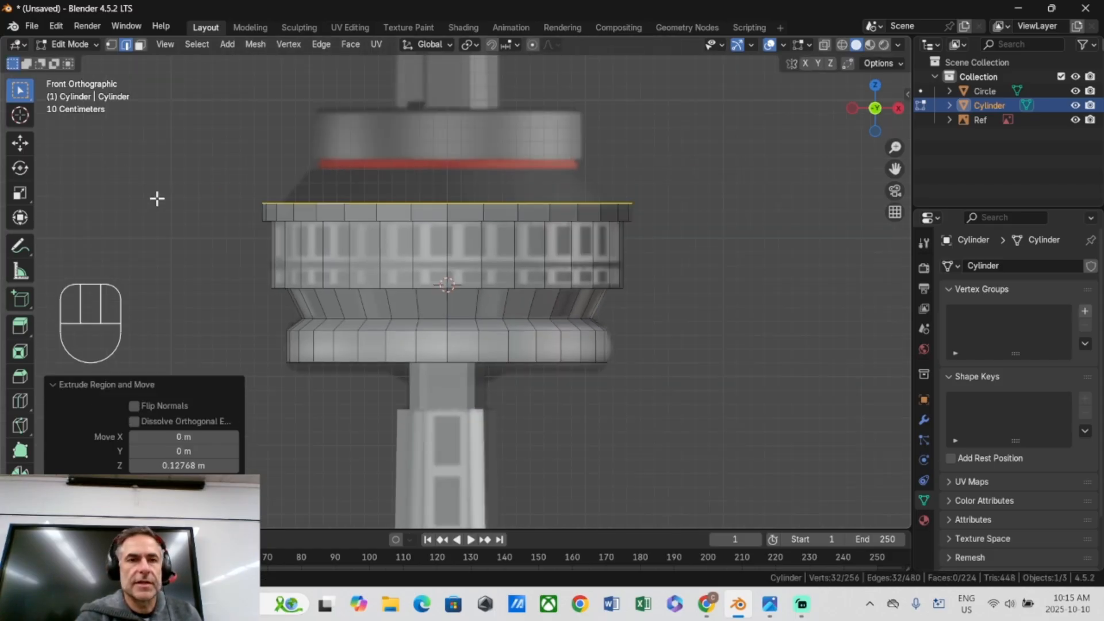
Extrude the rim's top loop inward at a scale of about 0.951 and shrink it by a further 0.961 to form a ledge.
{"action": "key", "text": "e"}
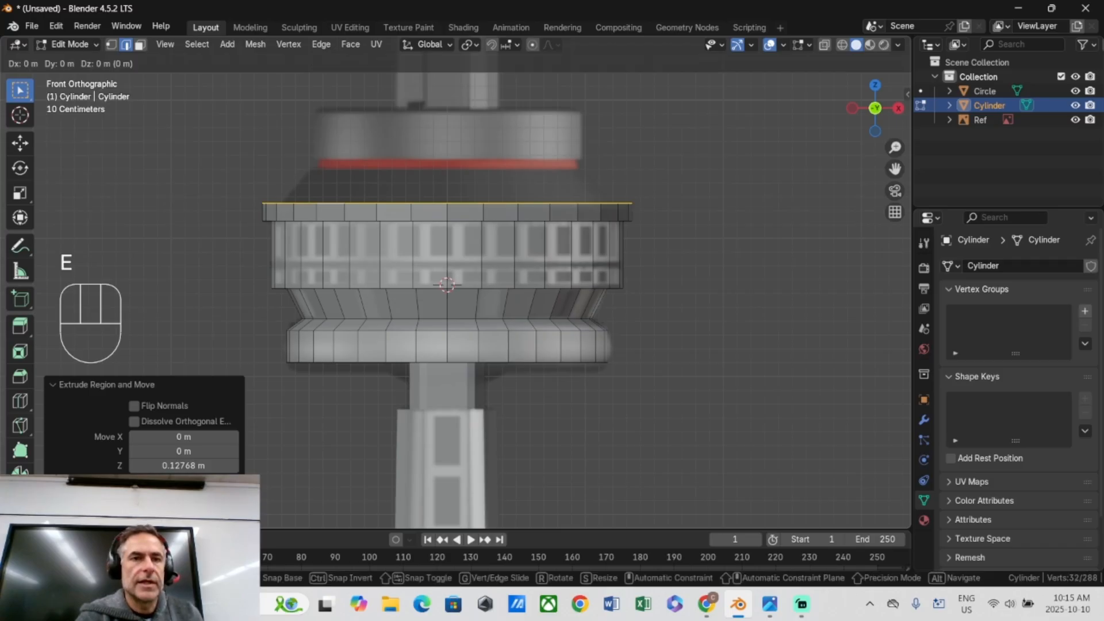
{"action": "key", "text": "s"}
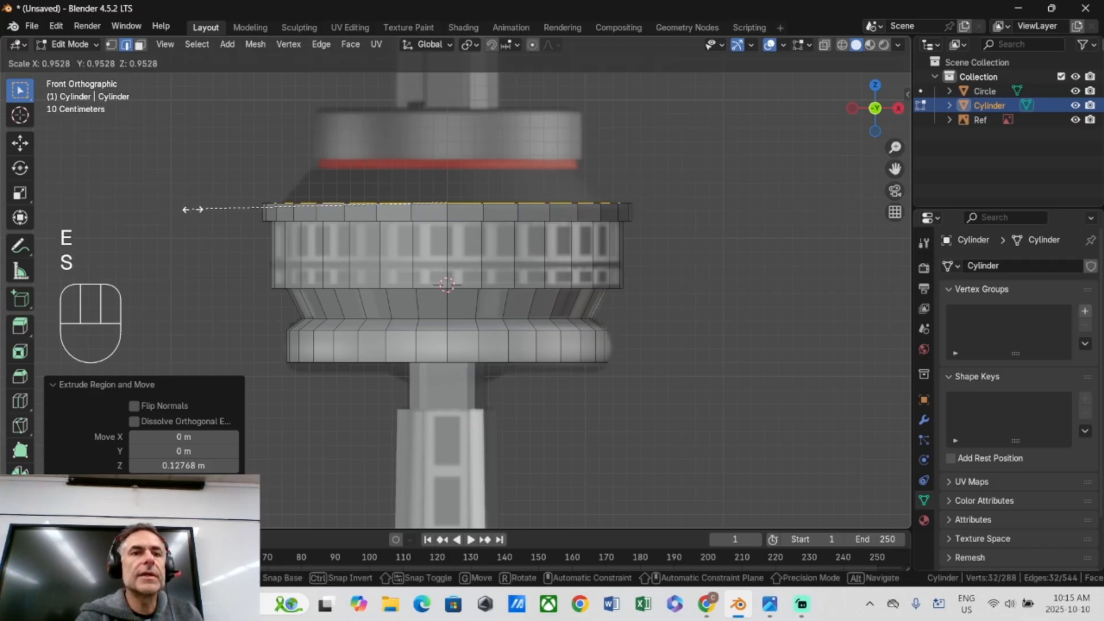
{"action": "left_click", "coordinate": [192, 209]}
{"action": "middle_click_drag", "start_coordinate": [193, 209], "coordinate": [216, 276]}
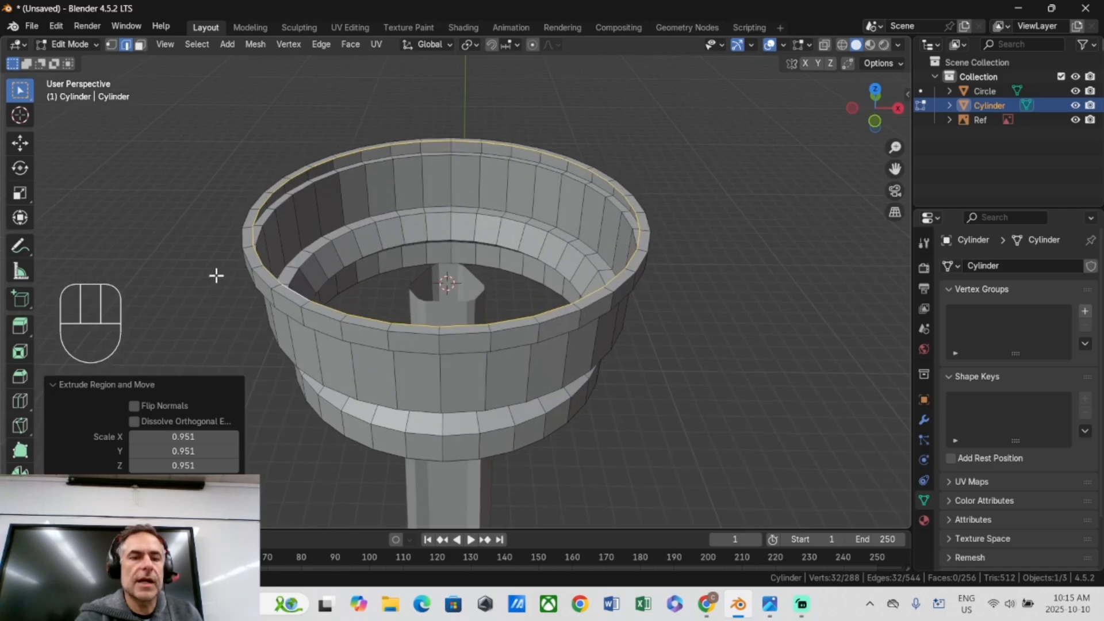
{"action": "key", "text": "s"}
{"action": "left_click", "coordinate": [209, 254]}
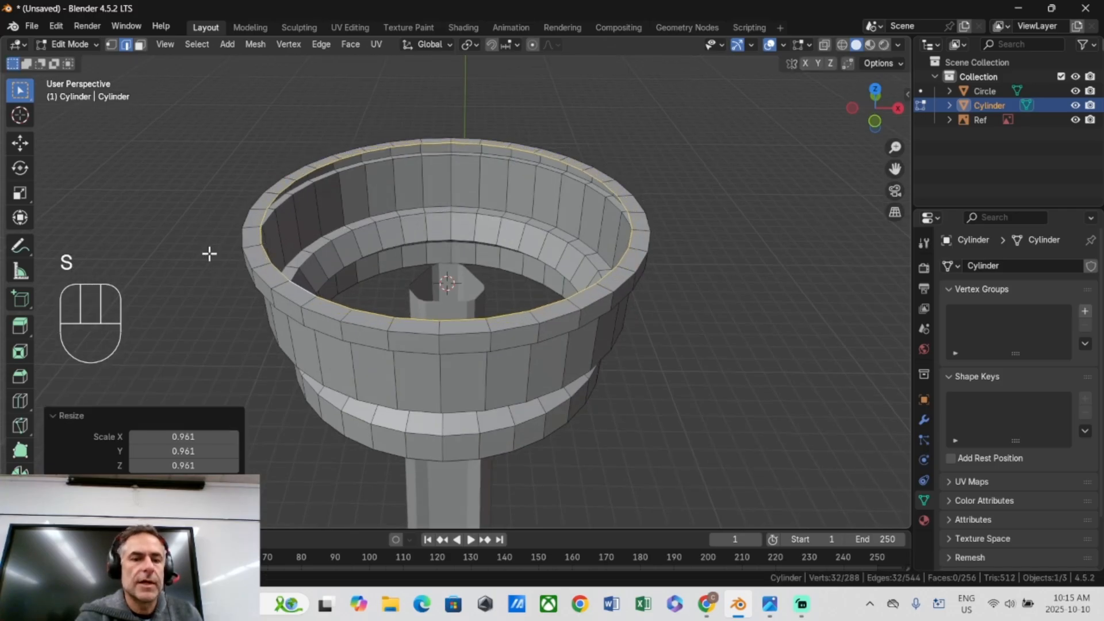
Extrude the ledge's inner loop about 0.102 m down along Z.
{"action": "key", "text": "e"}
{"action": "key", "text": "z"}
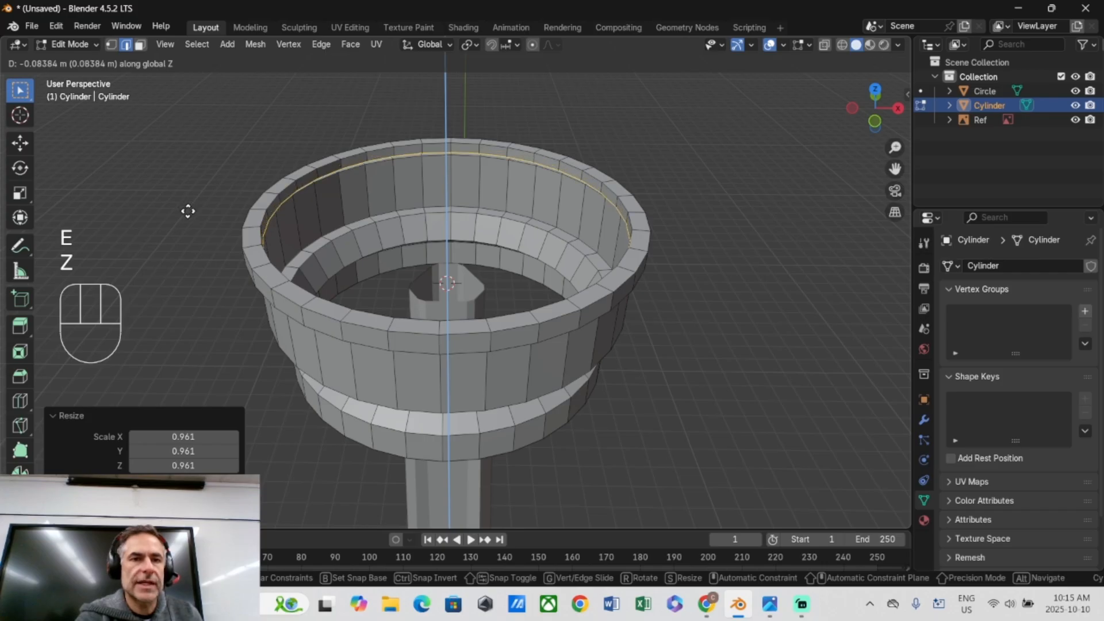
{"action": "left_click", "coordinate": [189, 213]}
Extrude the lowered loop inward at a scale of about 0.064 and merge it into a single centre point to cap the pod.
{"action": "key", "text": "e"}
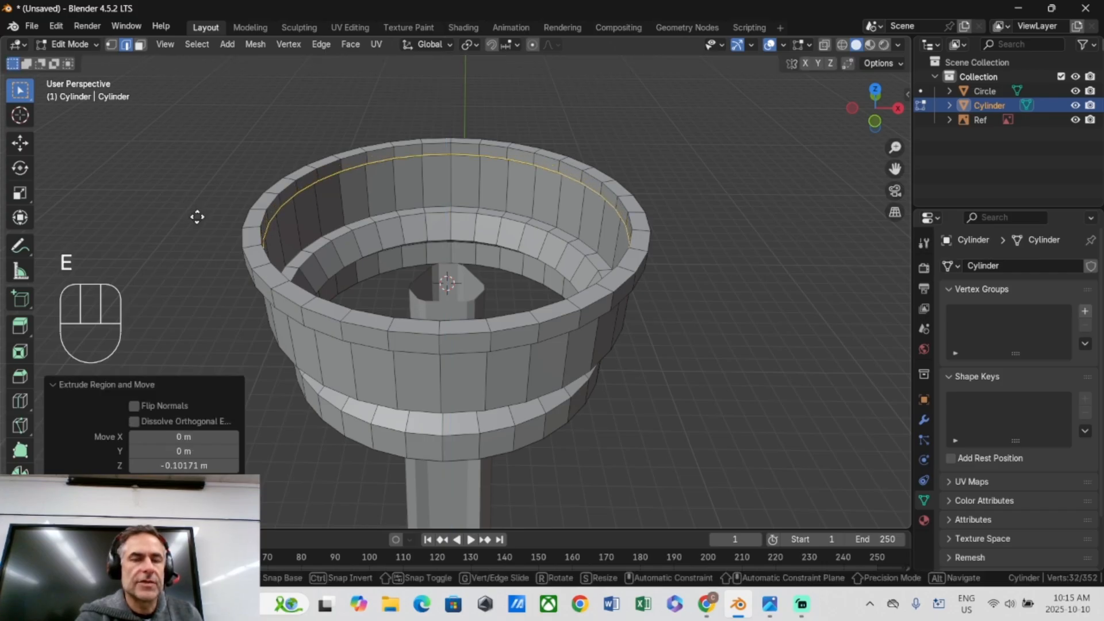
{"action": "key", "text": "s"}
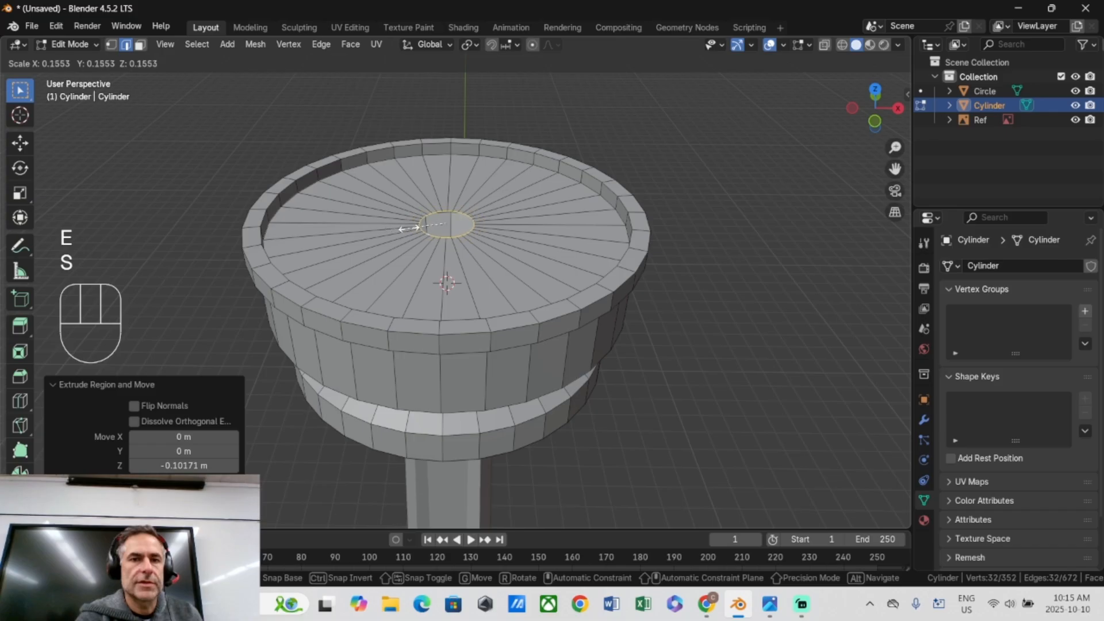
{"action": "left_click", "coordinate": [432, 223]}
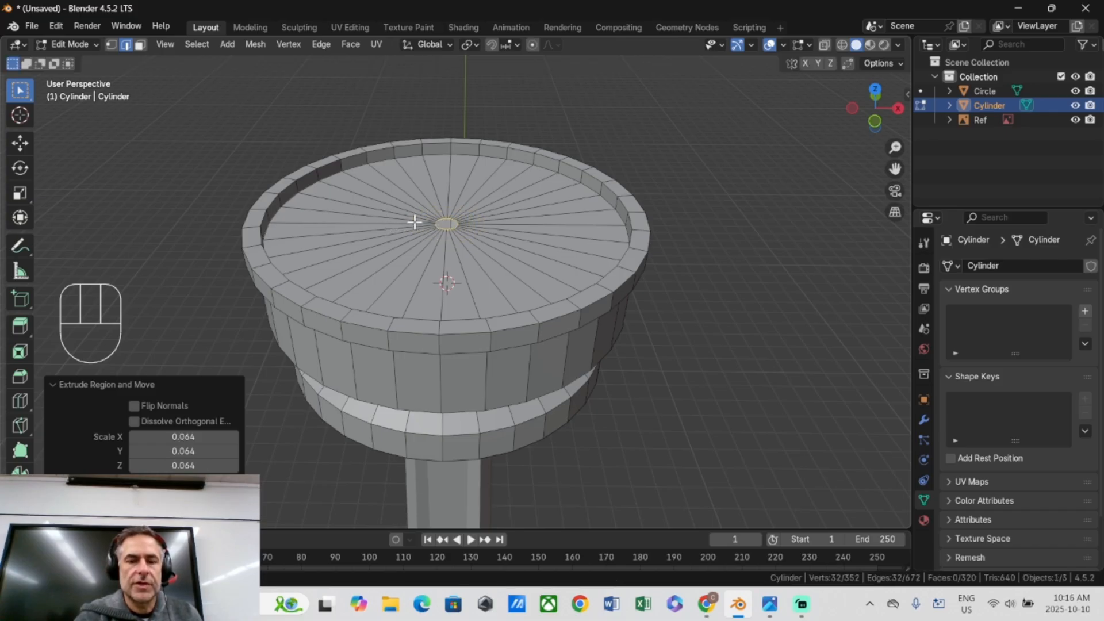
{"action": "key", "text": "m"}
{"action": "left_click", "coordinate": [385, 226]}
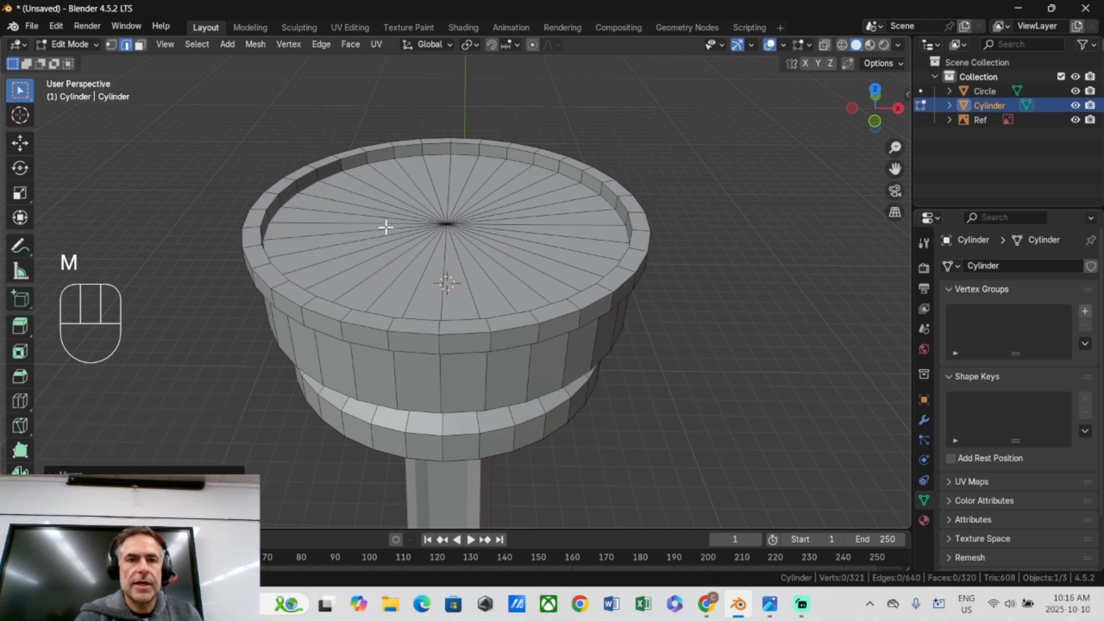
Undo the cap, the downward extrusion and the last shrink of the ledge's inner loop.
{"action": "middle_click_drag", "start_coordinate": [385, 226], "coordinate": [389, 207]}
{"action": "key", "text": "KP_1"}
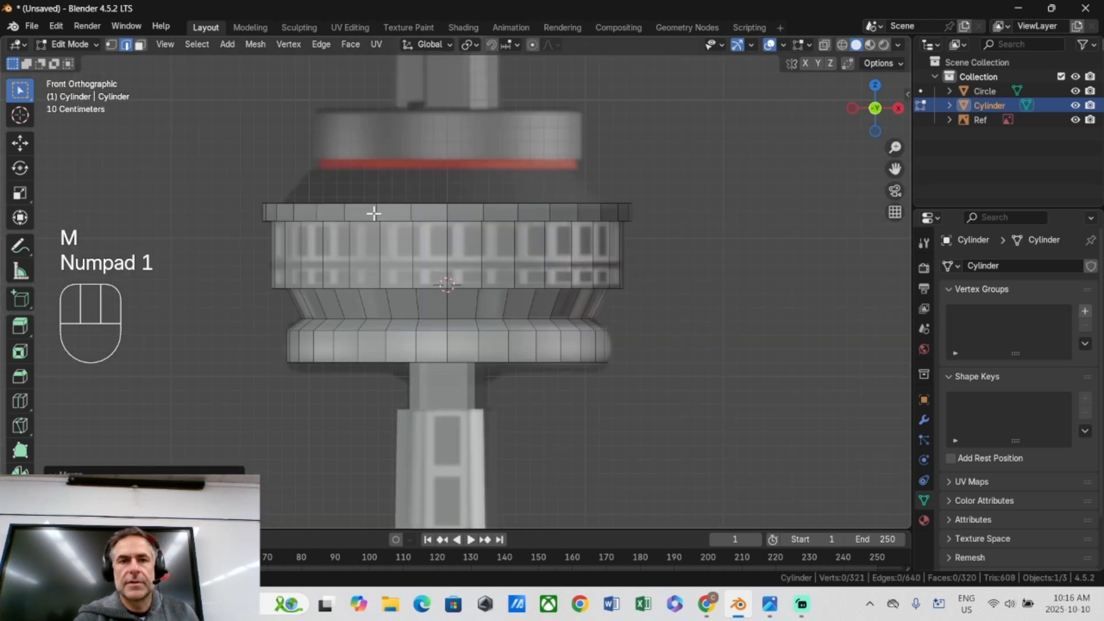
{"action": "middle_click_drag", "start_coordinate": [359, 195], "coordinate": [353, 254]}
{"action": "key", "text": "ctrl+z"}
{"action": "key", "text": "ctrl+z"}
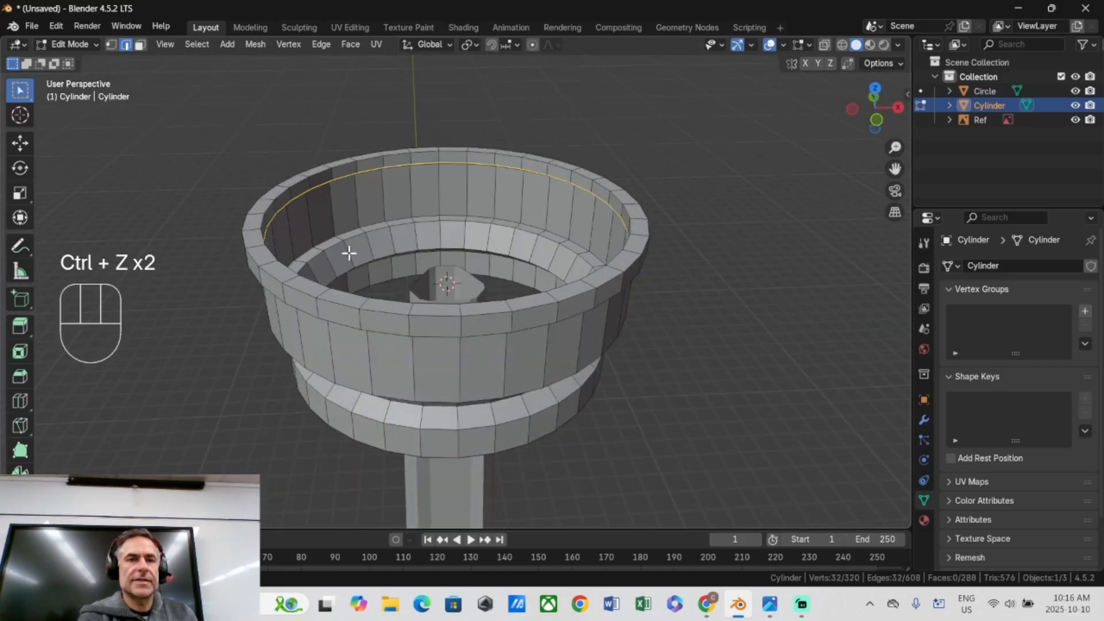
{"action": "key", "text": "KP_1"}
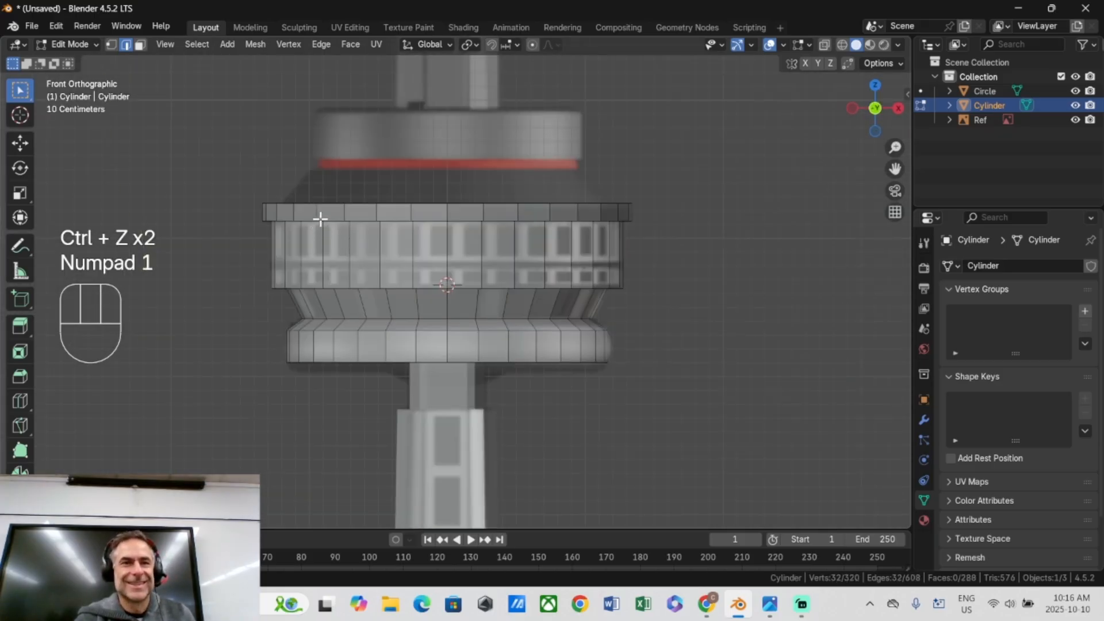
{"action": "middle_click_drag", "start_coordinate": [355, 170], "coordinate": [329, 224]}
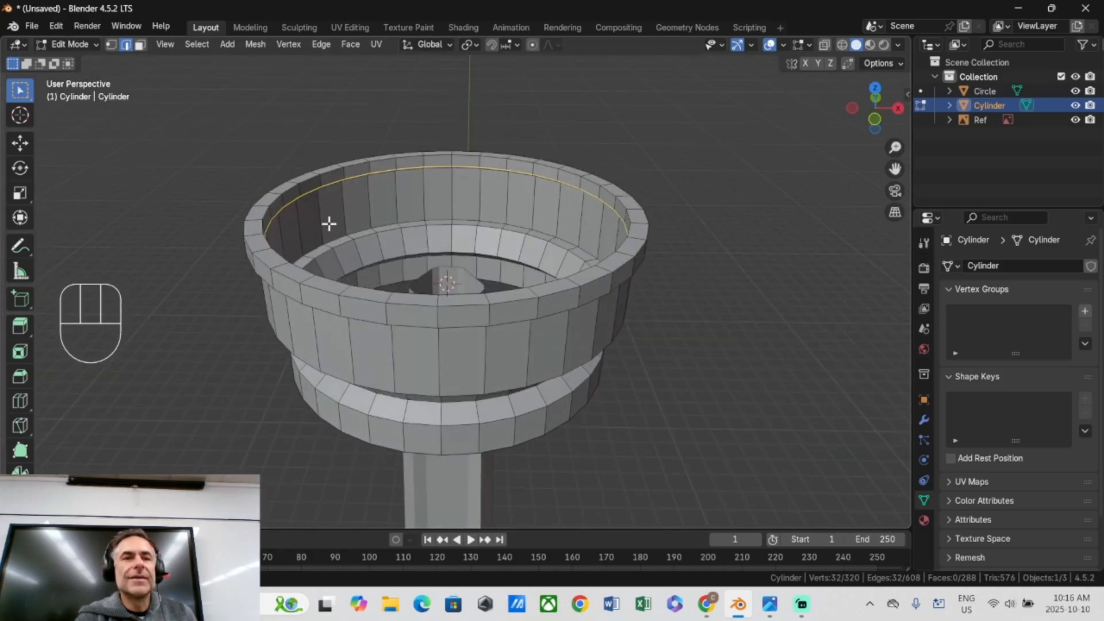
{"action": "key", "text": "ctrl+z"}
{"action": "key", "text": "ctrl+z"}
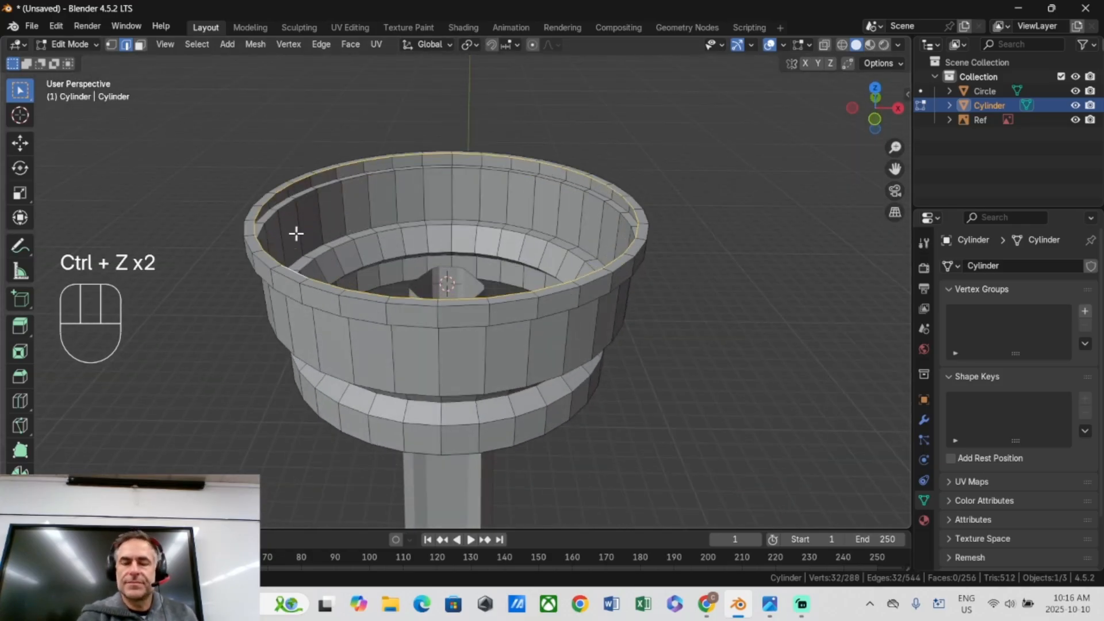
Shrink the ledge's inner loop by about 0.984 and extrude it about 0.25 m up along Z.
{"action": "key", "text": "KP_1"}
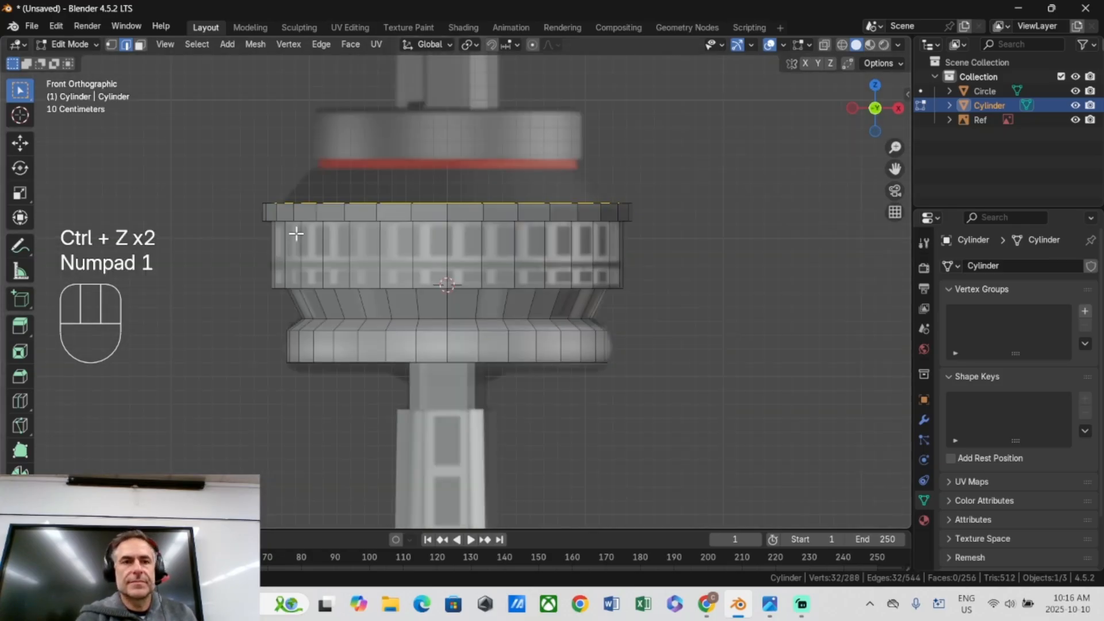
{"action": "key", "text": "s"}
{"action": "left_click", "coordinate": [238, 223]}
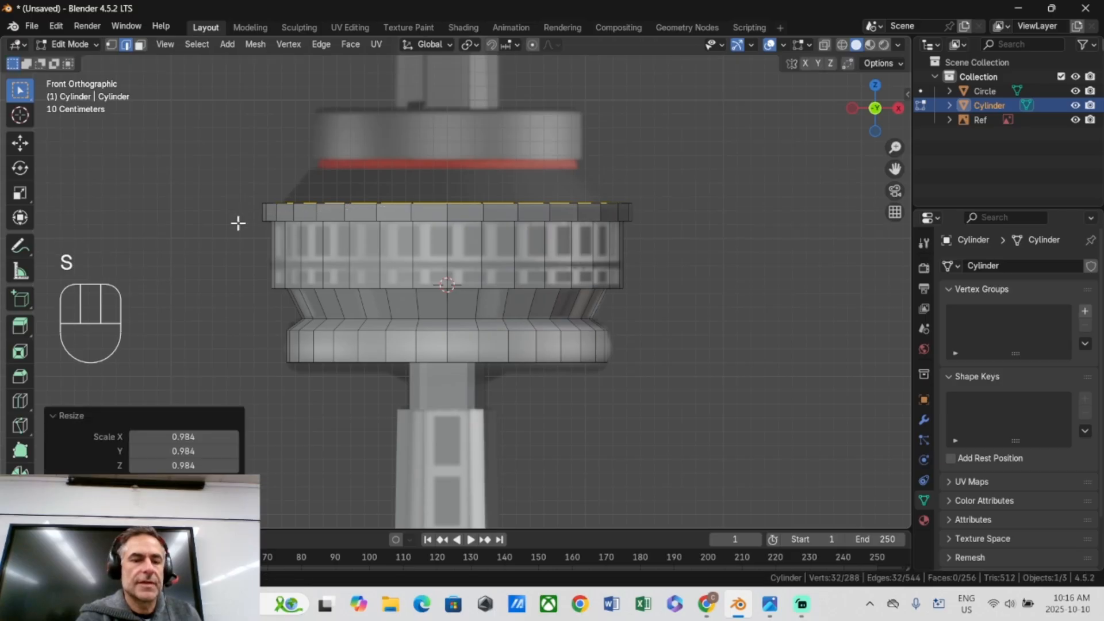
{"action": "key", "text": "e"}
{"action": "key", "text": "z"}
{"action": "left_click", "coordinate": [242, 189]}
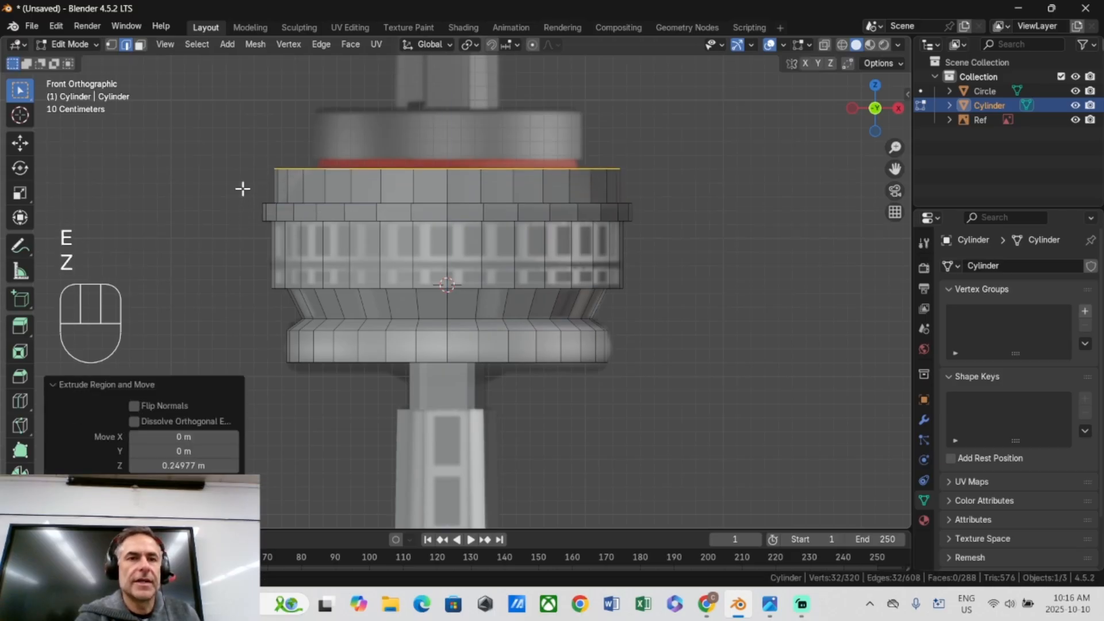
Scale the raised top loop inward to taper the section beneath the red band.
{"action": "middle_click_drag", "start_coordinate": [243, 189], "coordinate": [260, 236]}
{"action": "key", "text": "KP_1"}
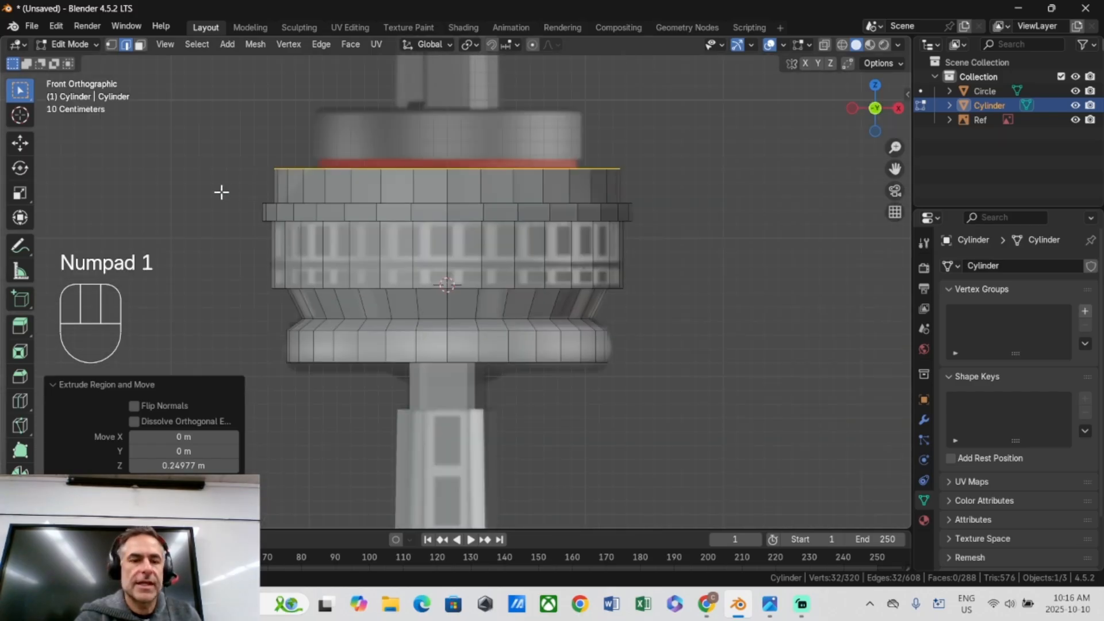
{"action": "key", "text": "s"}
{"action": "left_click", "coordinate": [261, 190]}
{"action": "left_click", "coordinate": [262, 184]}
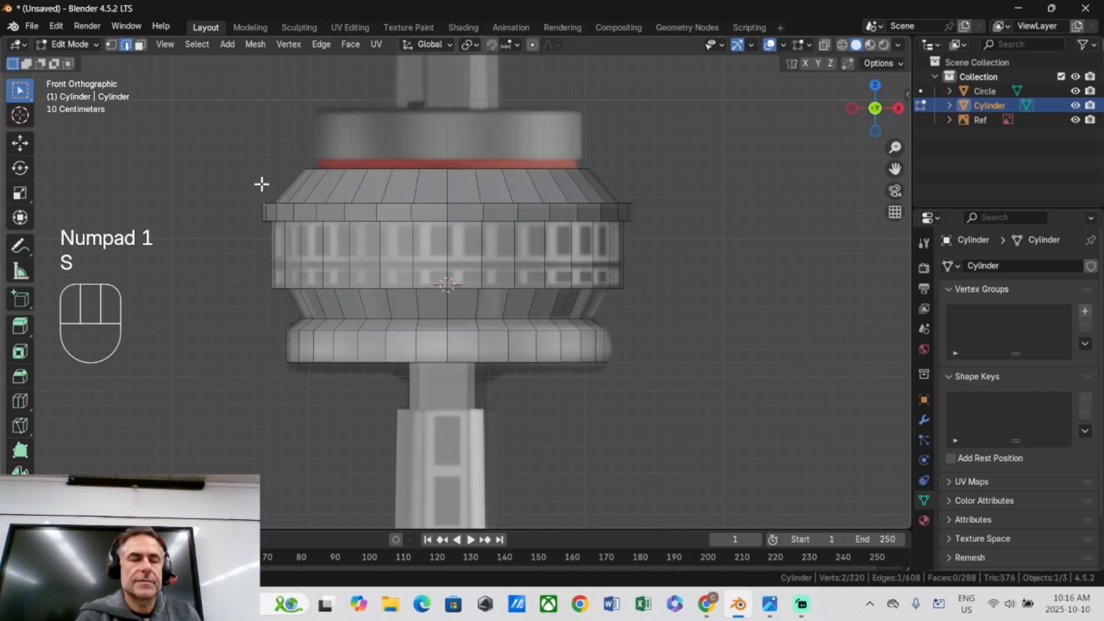
Undo the tapered section, the ledge and the dark rim back to the selected top loop of the window band.
{"action": "key", "text": "ctrl+z"}
{"action": "key", "text": "ctrl+z"}
{"action": "key", "text": "ctrl+z"}
{"action": "key", "text": "ctrl+z"}
{"action": "key", "text": "ctrl+z"}
{"action": "key", "text": "ctrl+z"}
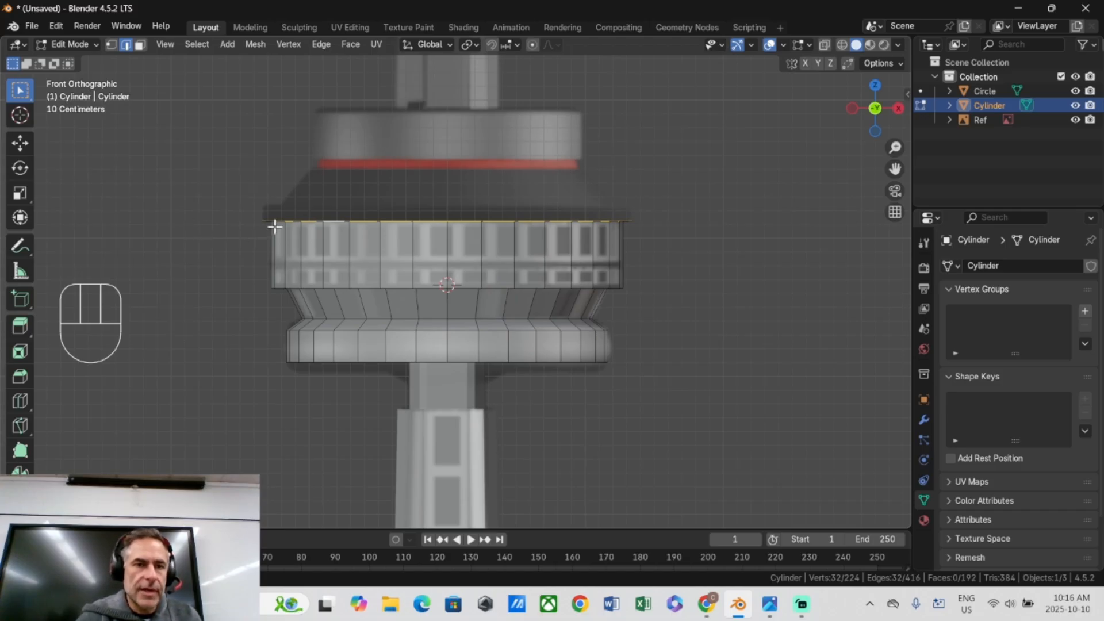
{"action": "middle_click_drag", "start_coordinate": [287, 224], "coordinate": [264, 201]}
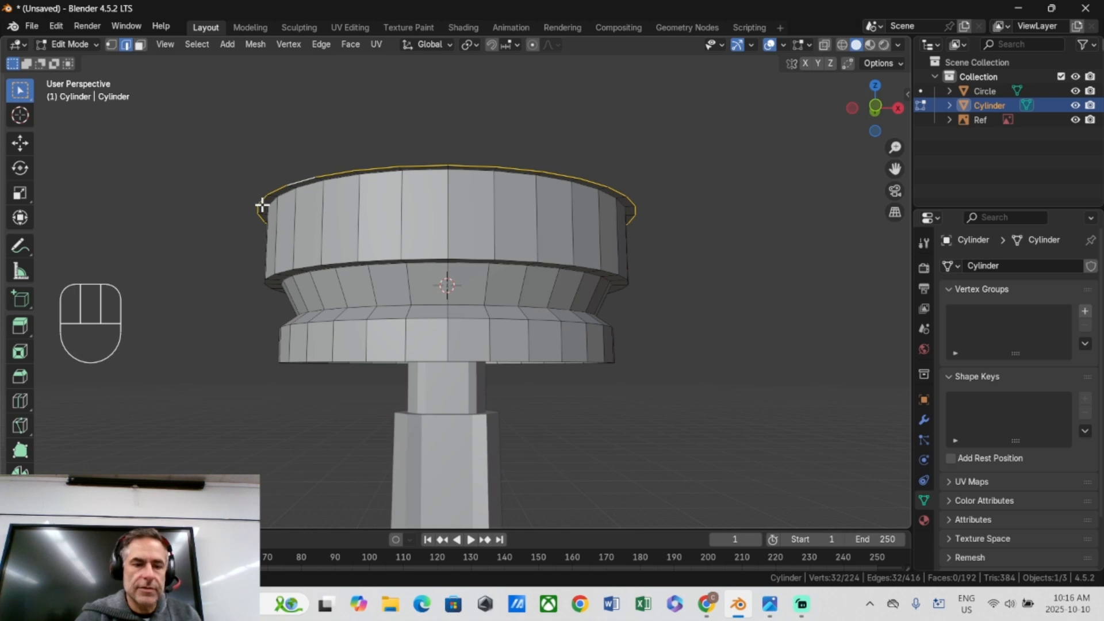
{"action": "key", "text": "ctrl+z"}
{"action": "key", "text": "ctrl+z"}
{"action": "key", "text": "KP_1"}
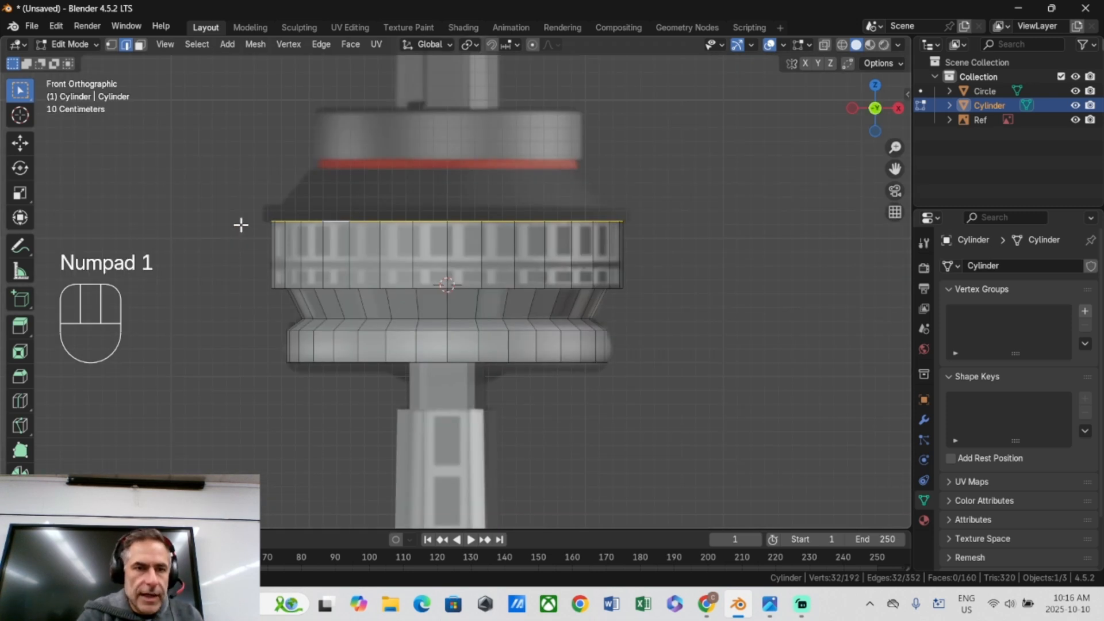
{"action": "mouse_move", "coordinate": [242, 224]}
{"action": "middle_mouse_down"}
{"action": "mouse_move", "coordinate": [257, 192]}
{"action": "mouse_move", "coordinate": [252, 231]}
{"action": "middle_mouse_up"}
{"action": "key", "text": "KP_1"}
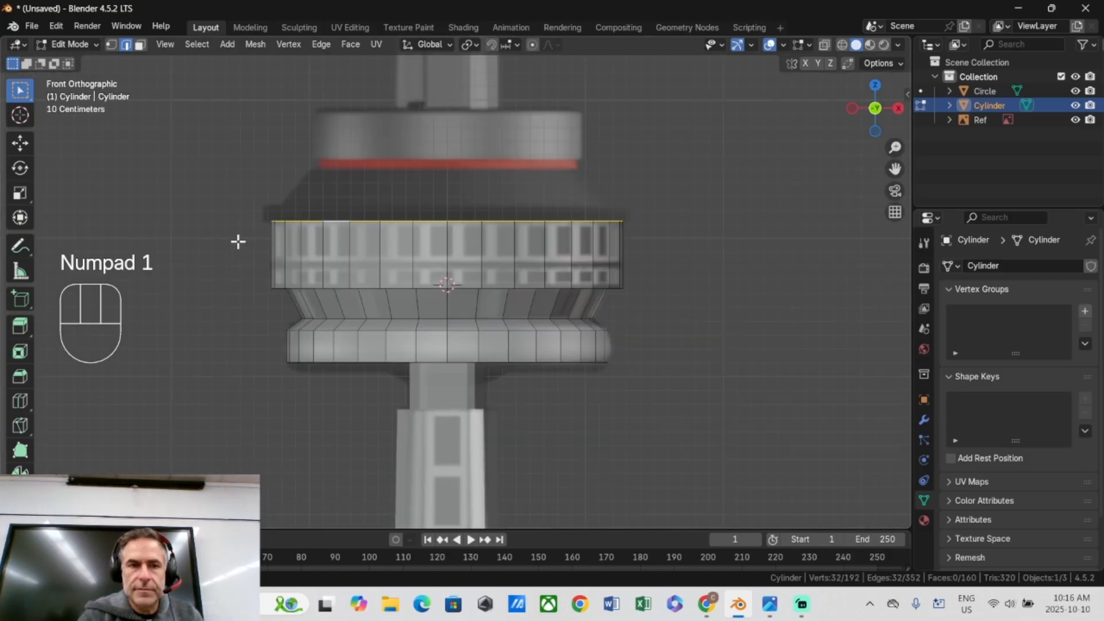
Extrude the window band's top loop outward at a scale of about 1.055 and extrude that about 0.127 m up along Z.
{"action": "scroll", "coordinate": [226, 236], "scroll_direction": "up", "scroll_amount": 2}
{"action": "key", "text": "e"}
{"action": "key", "text": "s"}
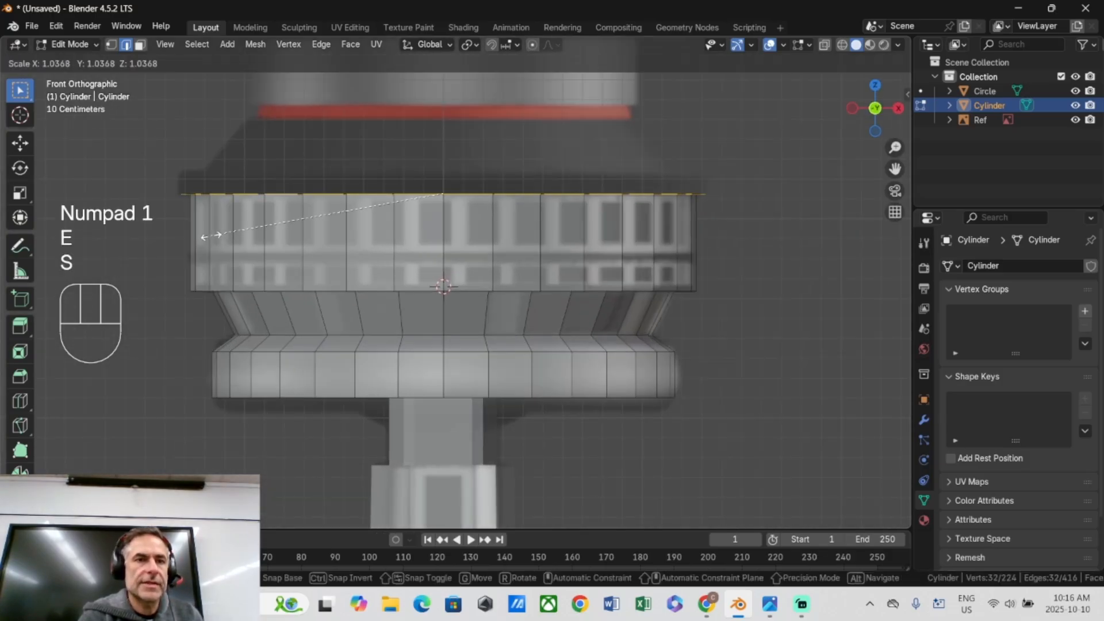
{"action": "left_click", "coordinate": [205, 230]}
{"action": "key", "text": "e"}
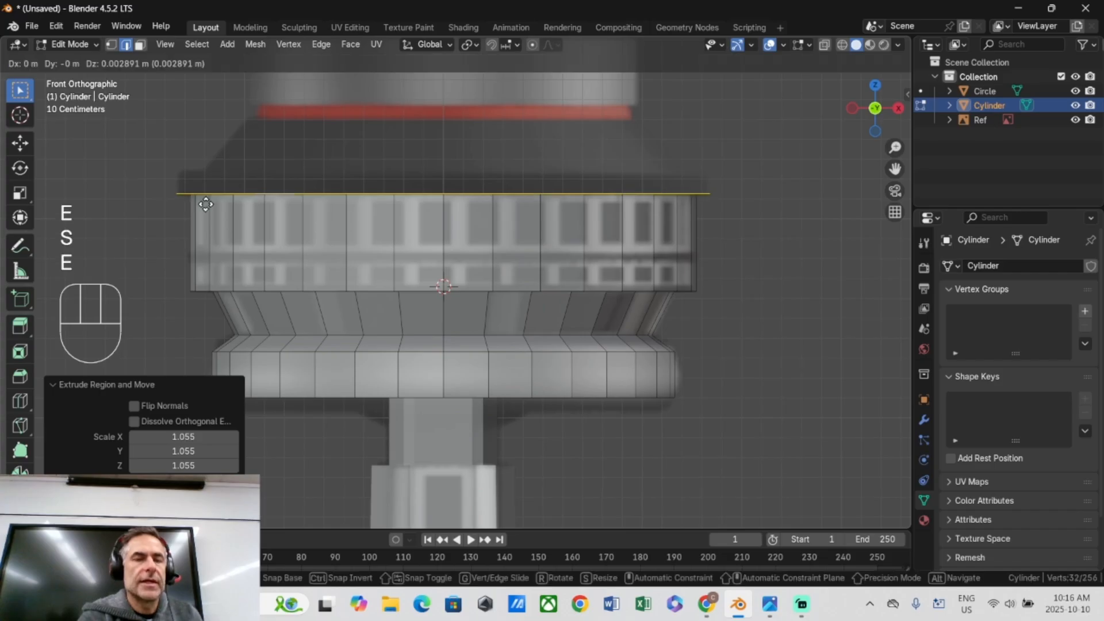
{"action": "key", "text": "z"}
{"action": "left_click", "coordinate": [194, 179]}
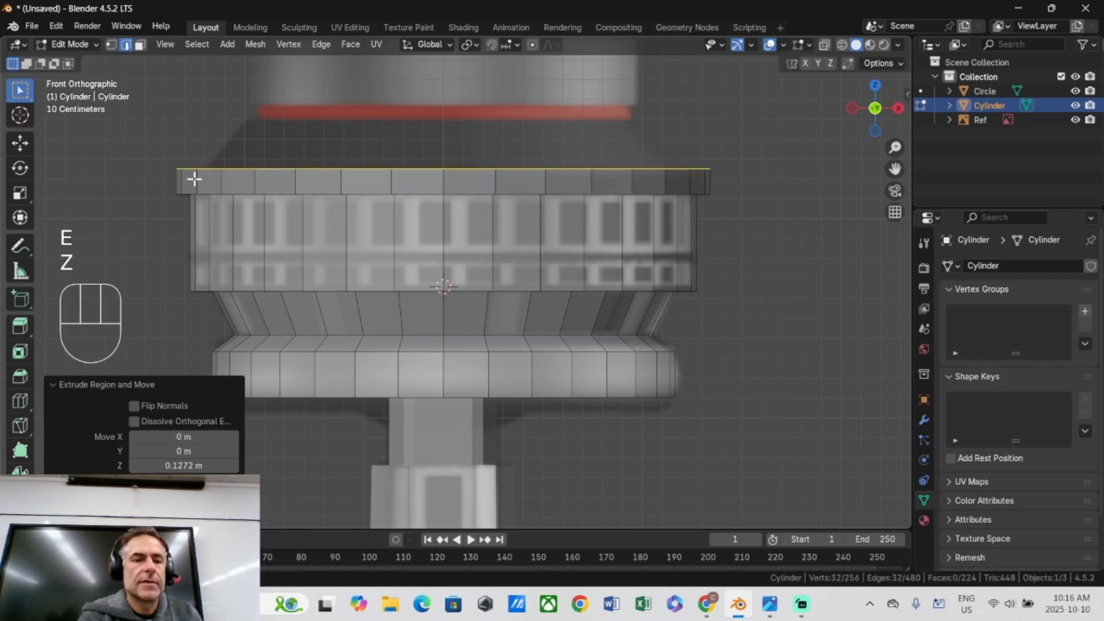
Extrude the dark rim's top loop inward at a scale of about 0.940 to form a ledge.
{"action": "key", "text": "e"}
{"action": "key", "text": "s"}
{"action": "left_click", "coordinate": [198, 178]}
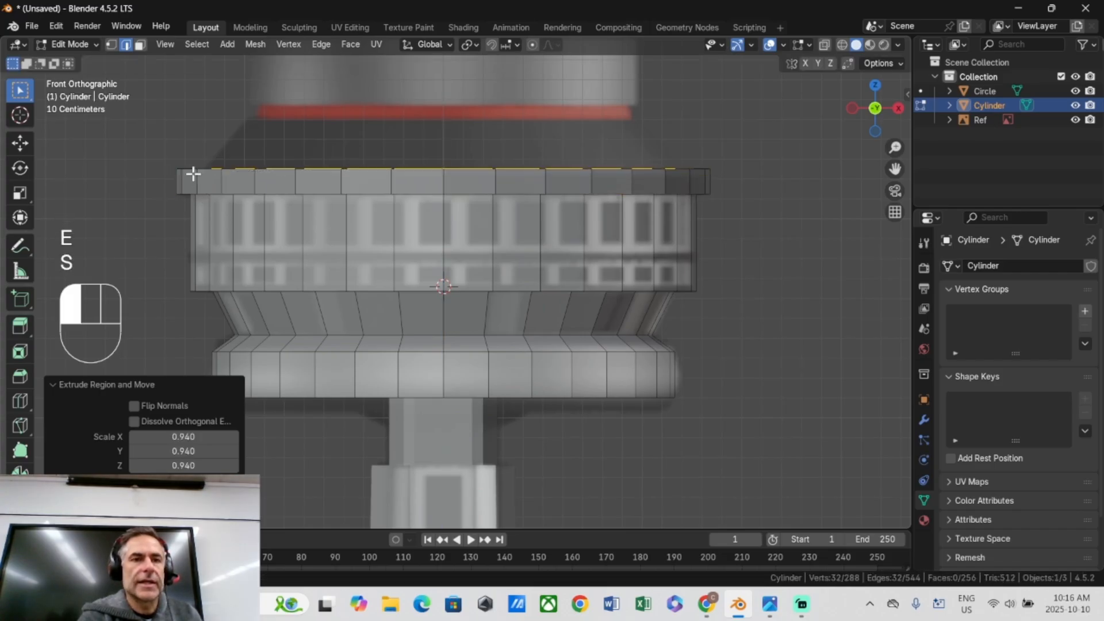
{"action": "middle_click_drag", "start_coordinate": [197, 178], "coordinate": [184, 227]}
{"action": "key", "text": "KP_1"}
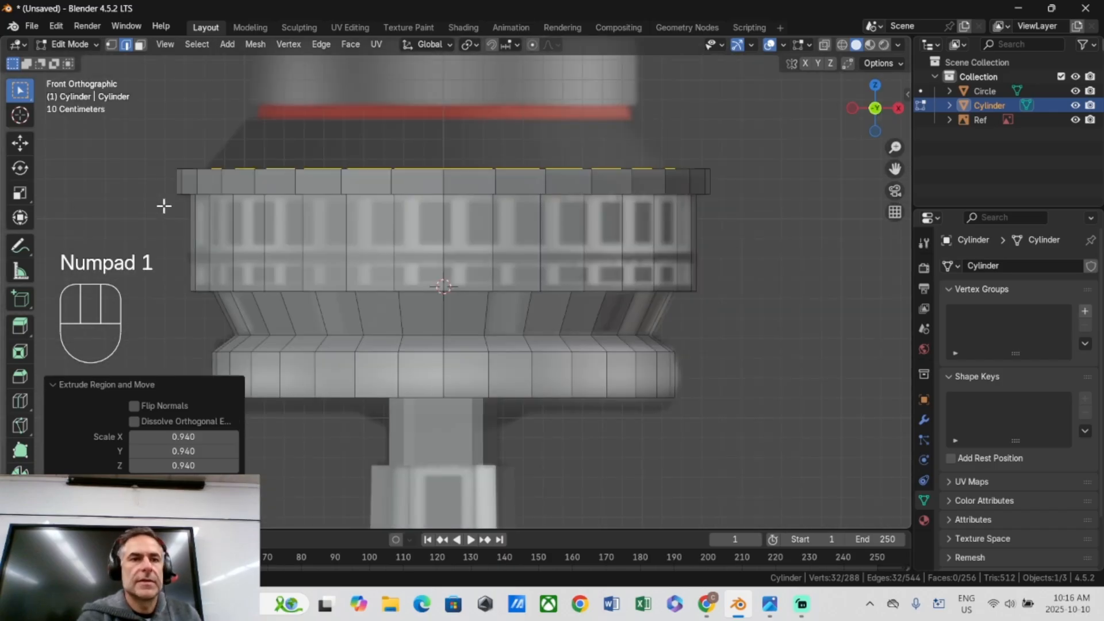
Extrude the ledge's inner loop about 0.257 m up, scale it by about 0.808 into a slope, and lower it slightly beneath the red band.
{"action": "key", "text": "e"}
{"action": "key", "text": "z"}
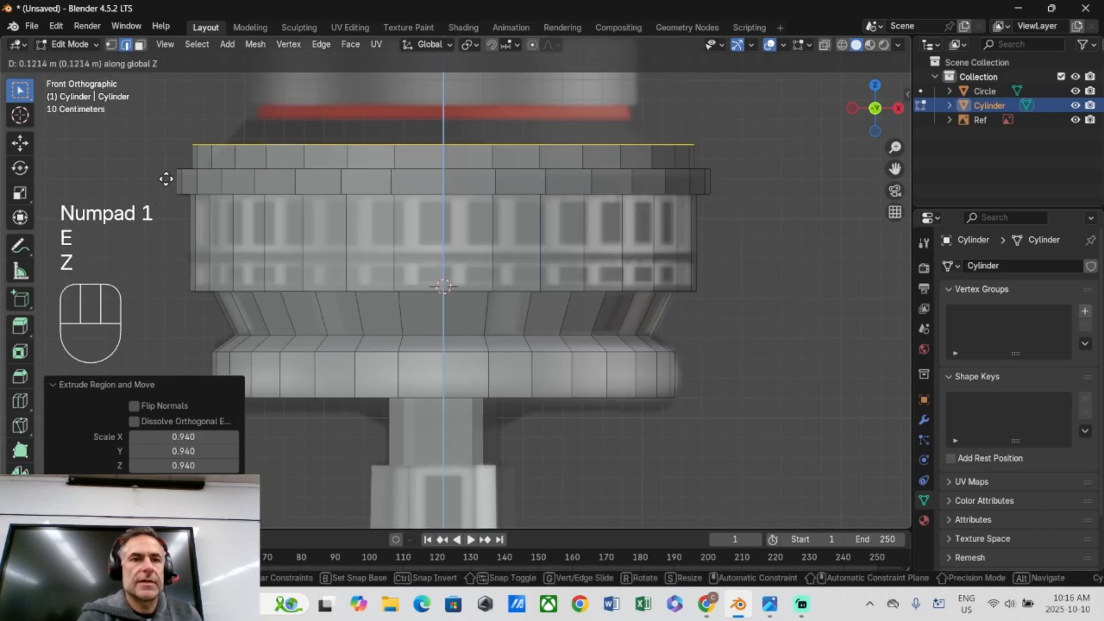
{"action": "left_click", "coordinate": [170, 153]}
{"action": "key", "text": "s"}
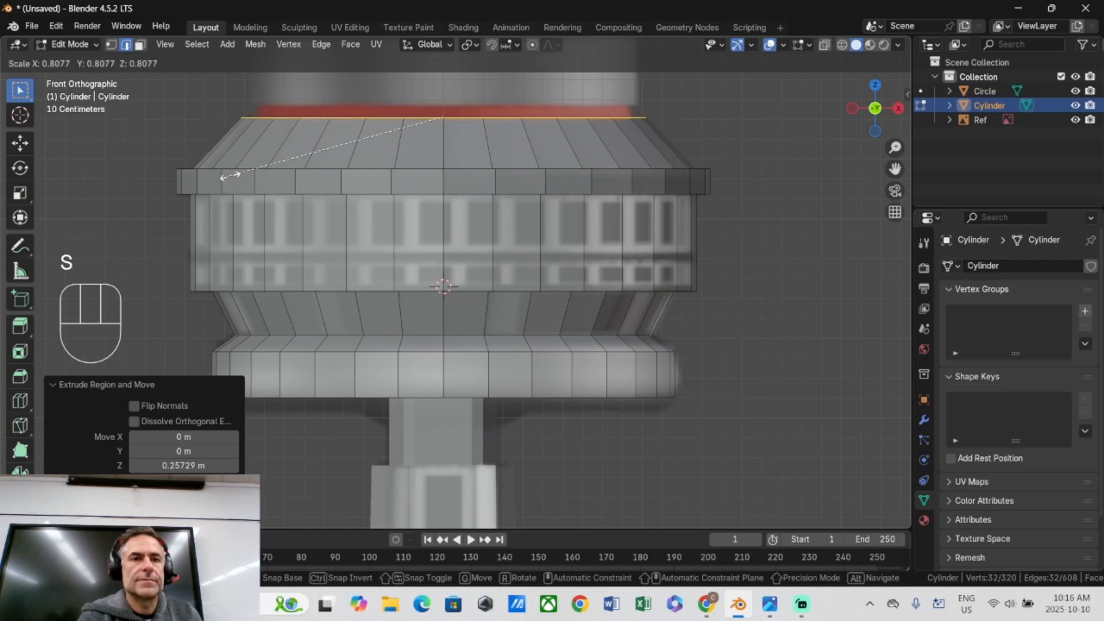
{"action": "left_click", "coordinate": [230, 177]}
{"action": "key", "text": "g"}
{"action": "key", "text": "z"}
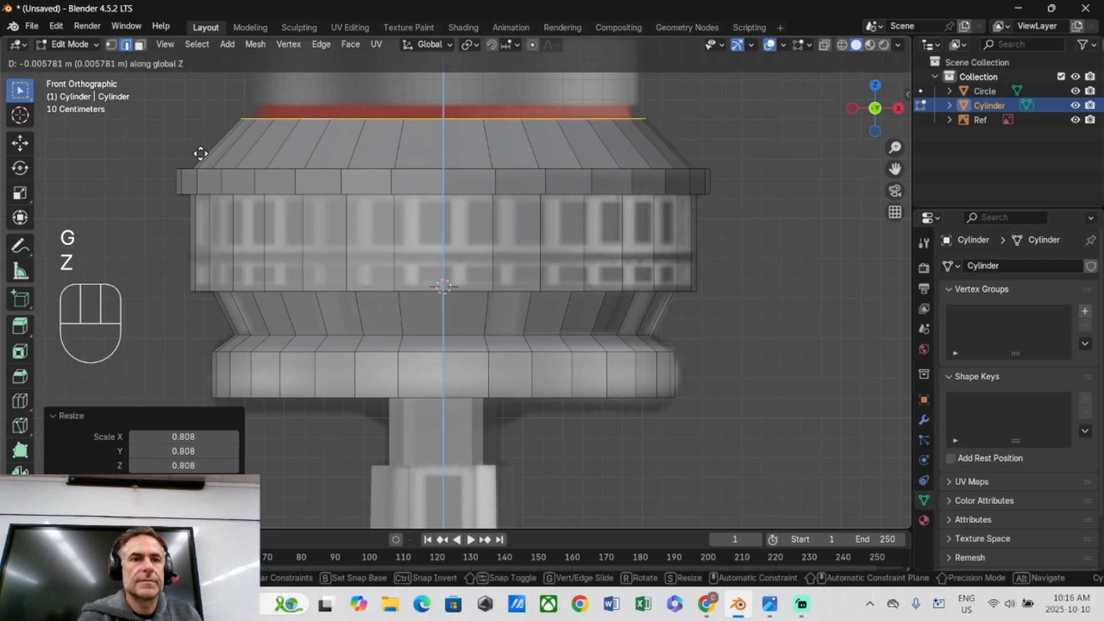
{"action": "left_click", "coordinate": [201, 156]}
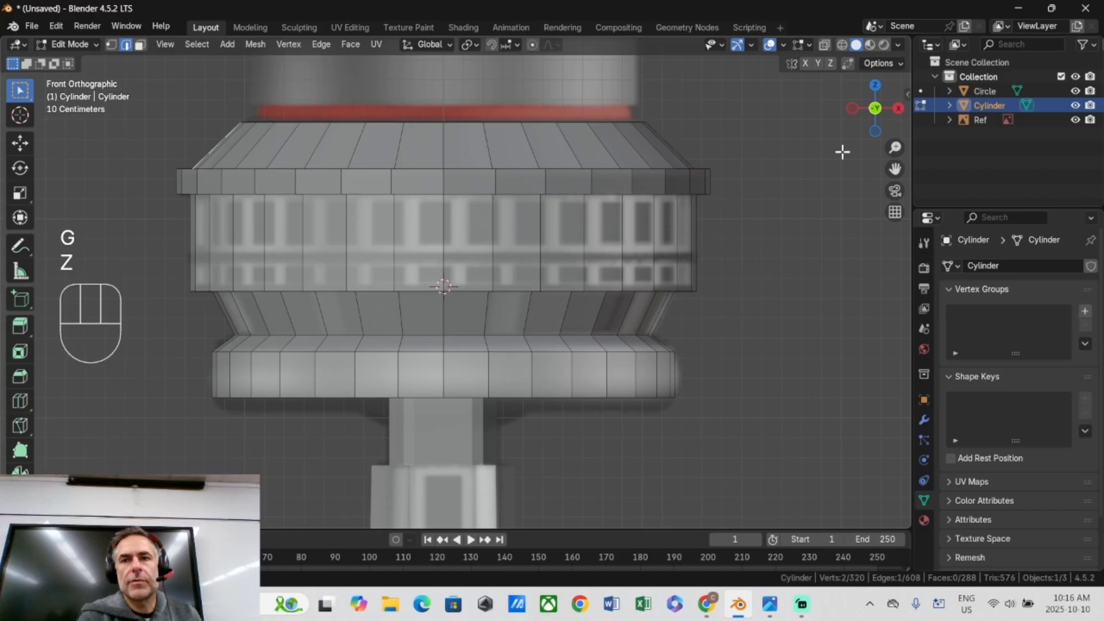
Select the slope's top edge loop and extrude it about 0.434 m up along Z to the top of the reference's upper ring.
{"action": "left_click_drag", "start_coordinate": [898, 169], "coordinate": [886, 305]}
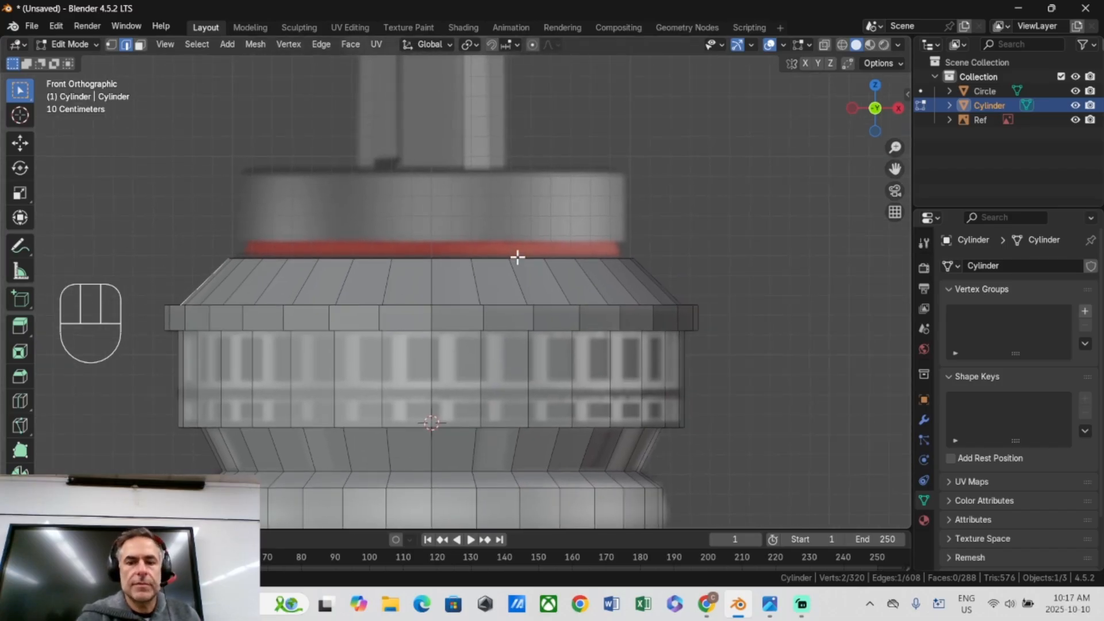
{"action": "left_click", "coordinate": [518, 257], "text": "alt"}
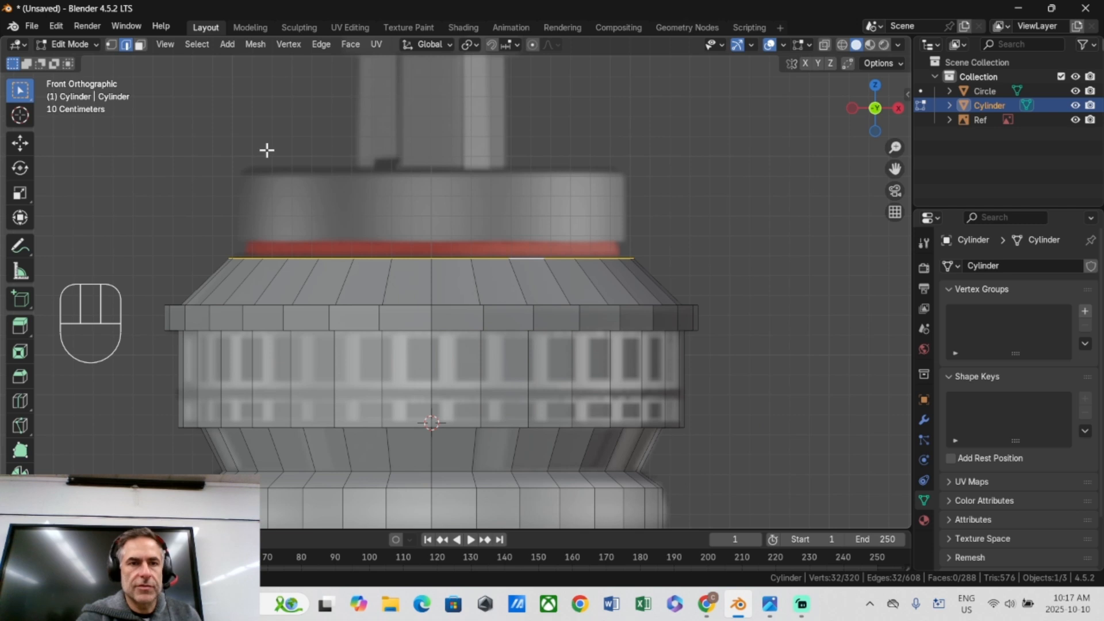
{"action": "key", "text": "e"}
{"action": "key", "text": "z"}
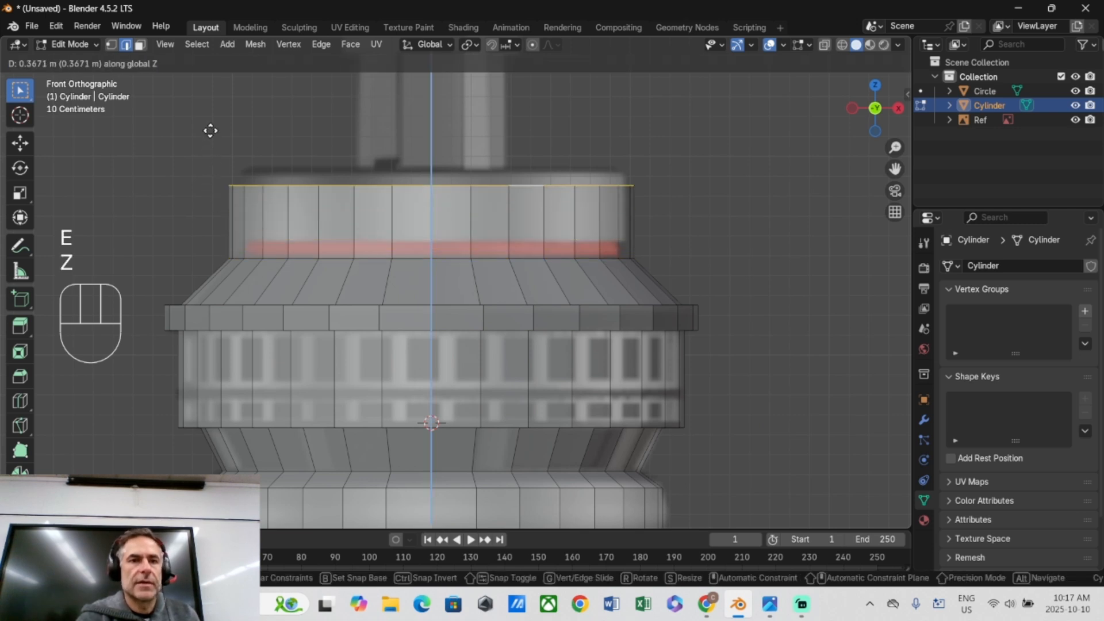
{"action": "left_click", "coordinate": [209, 115]}
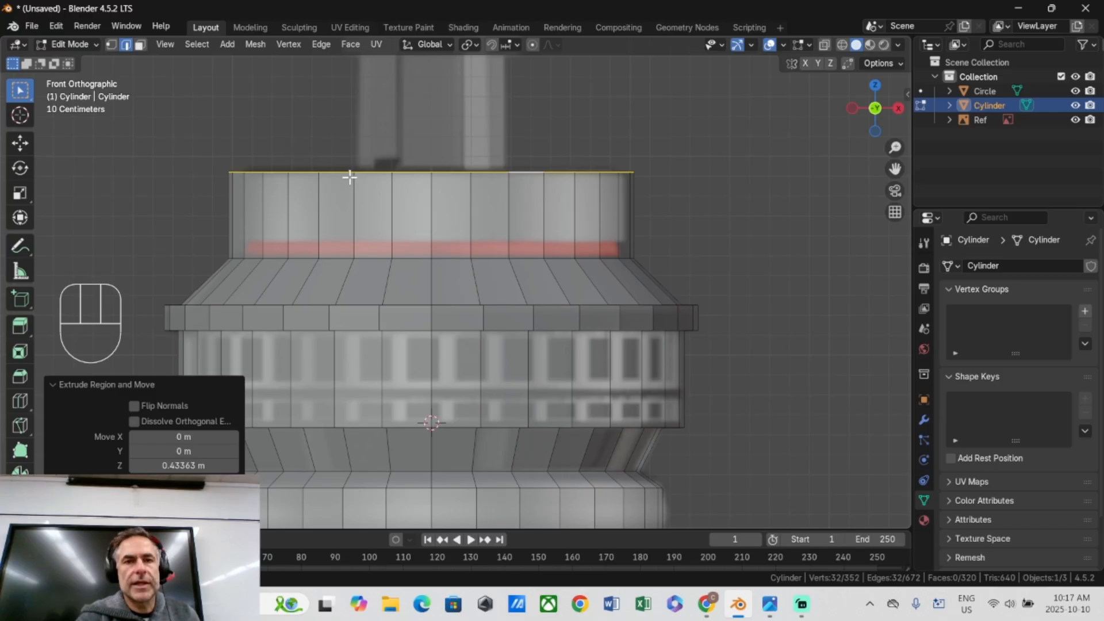
Extrude the upper ring's top loop inward at a scale of about 0.935 to form a flat lip.
{"action": "middle_click_drag", "start_coordinate": [350, 163], "coordinate": [286, 217]}
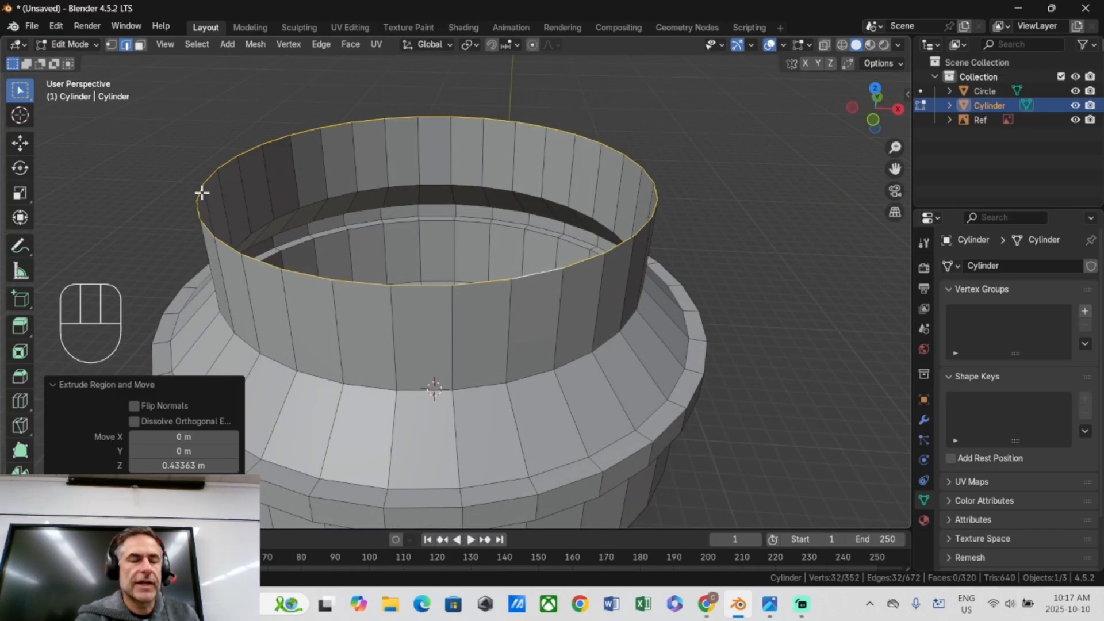
{"action": "key", "text": "e"}
{"action": "key", "text": "s"}
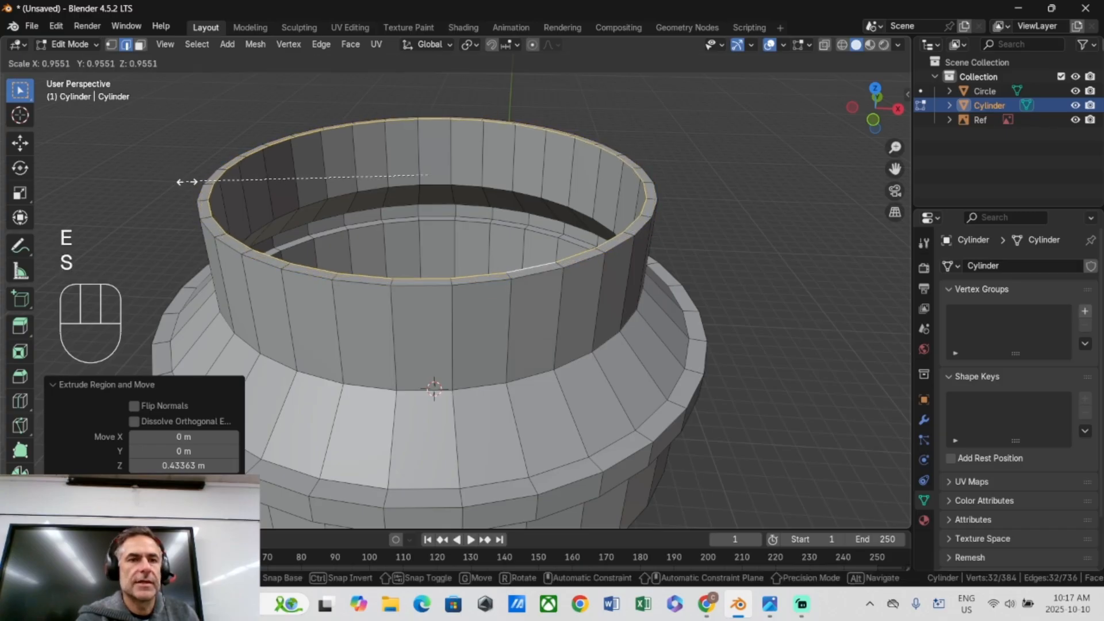
{"action": "left_click", "coordinate": [190, 178]}
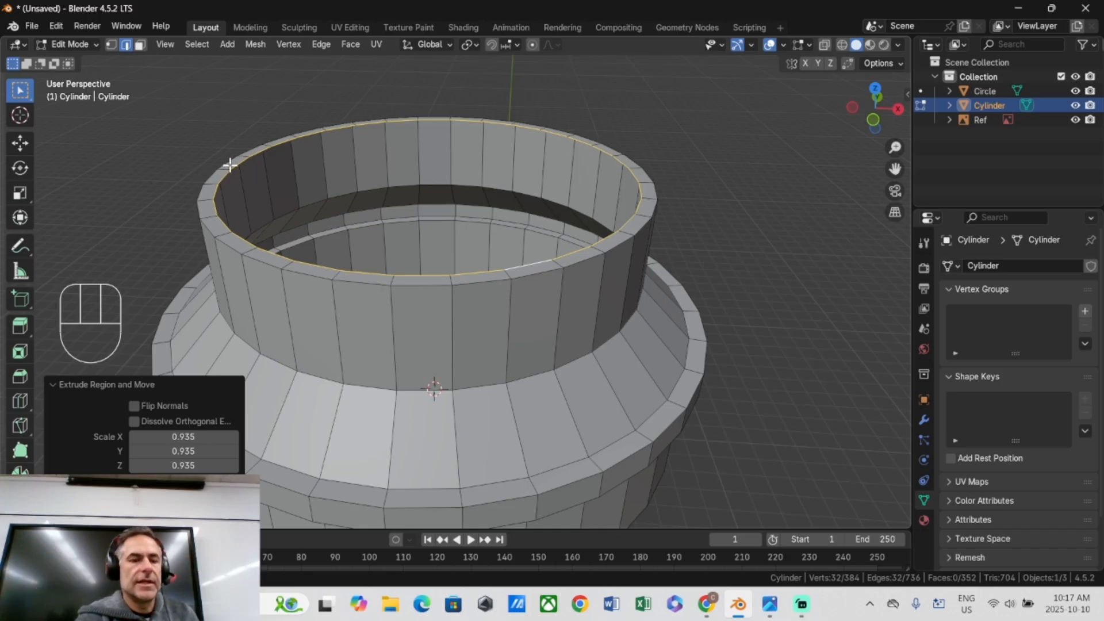
Extrude the upper ring's inner lip loop about 0.065 m down along Z to form a recess wall.
{"action": "key", "text": "e"}
{"action": "key", "text": "z"}
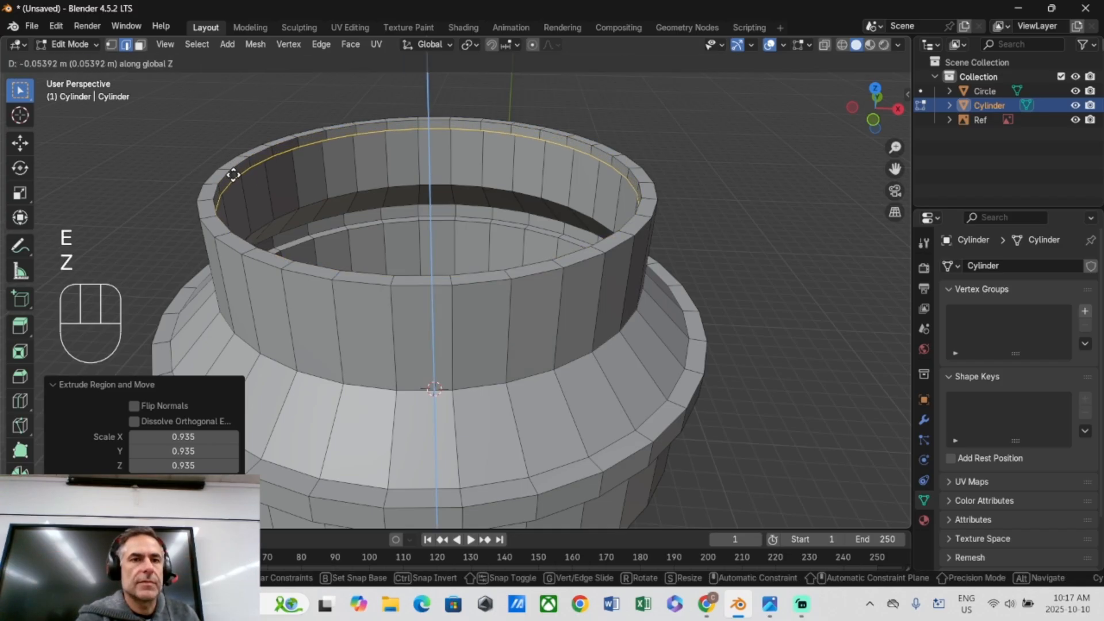
{"action": "left_click", "coordinate": [222, 193]}
Extrude the recess's bottom loop inward at a scale of about 0.085 and merge it at its center to close the roof.
{"action": "key", "text": "e"}
{"action": "key", "text": "s"}
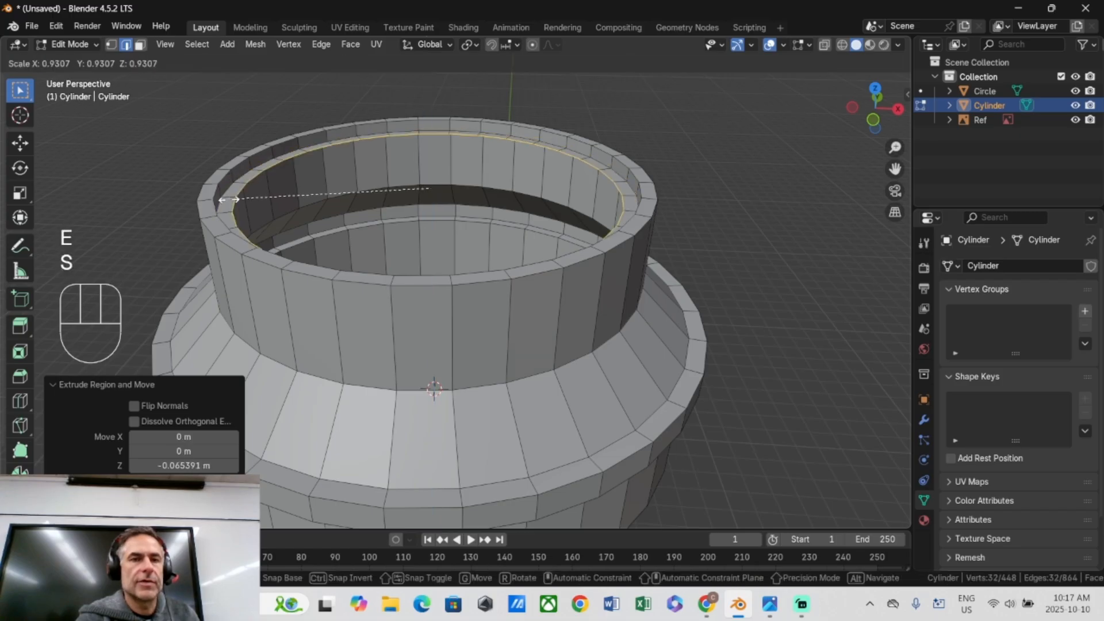
{"action": "left_click", "coordinate": [365, 189]}
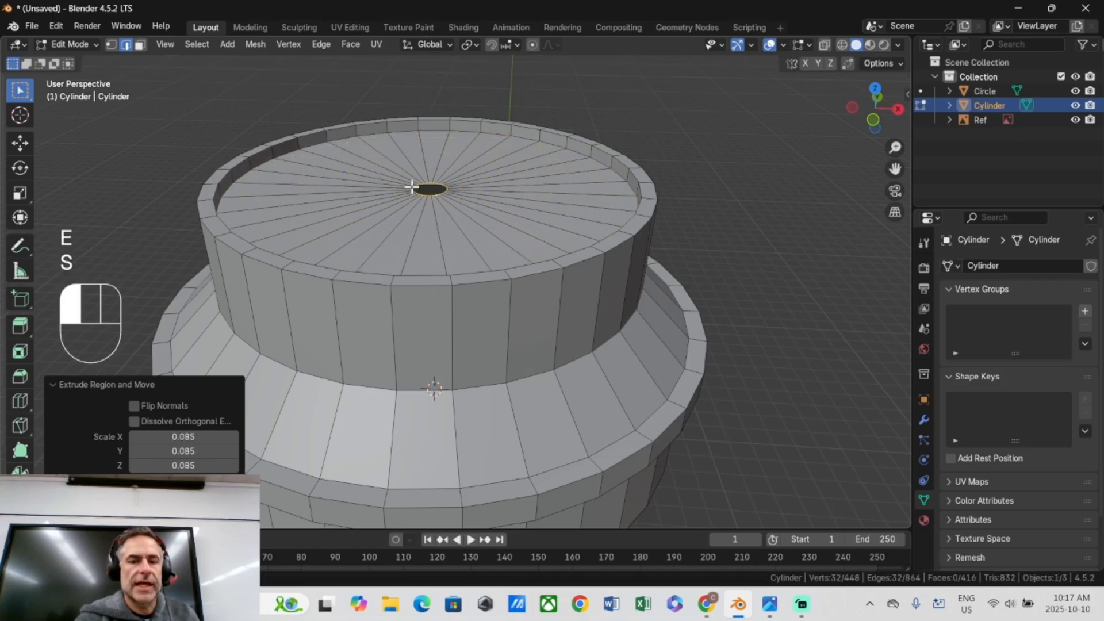
{"action": "key", "text": "m"}
{"action": "left_click", "coordinate": [352, 188]}
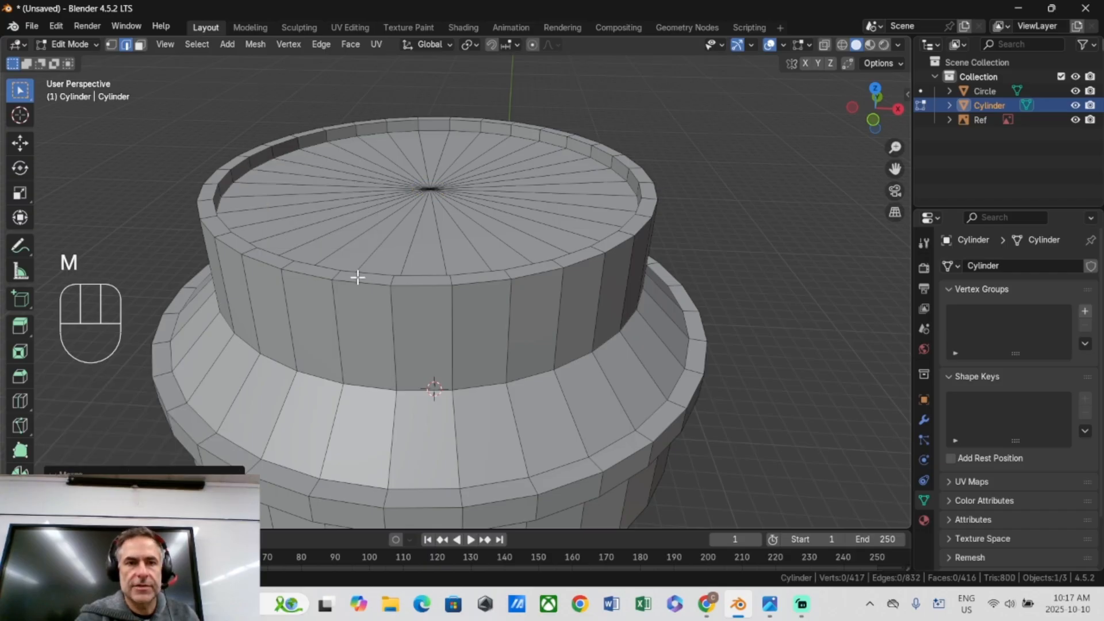
Add one loop cut around the window band, slid down by a factor of about 0.286 to the dark divider in the front reference.
{"action": "key", "text": "KP_1"}
{"action": "scroll", "coordinate": [357, 221], "scroll_direction": "down", "scroll_amount": 3}
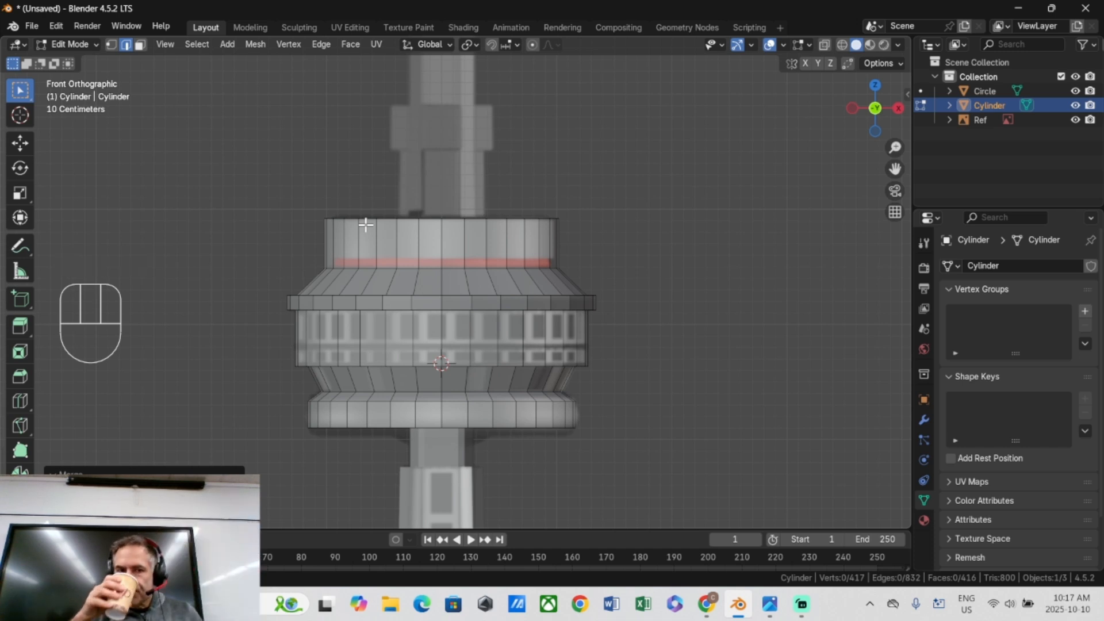
{"action": "scroll", "coordinate": [354, 346], "scroll_direction": "up", "scroll_amount": 2}
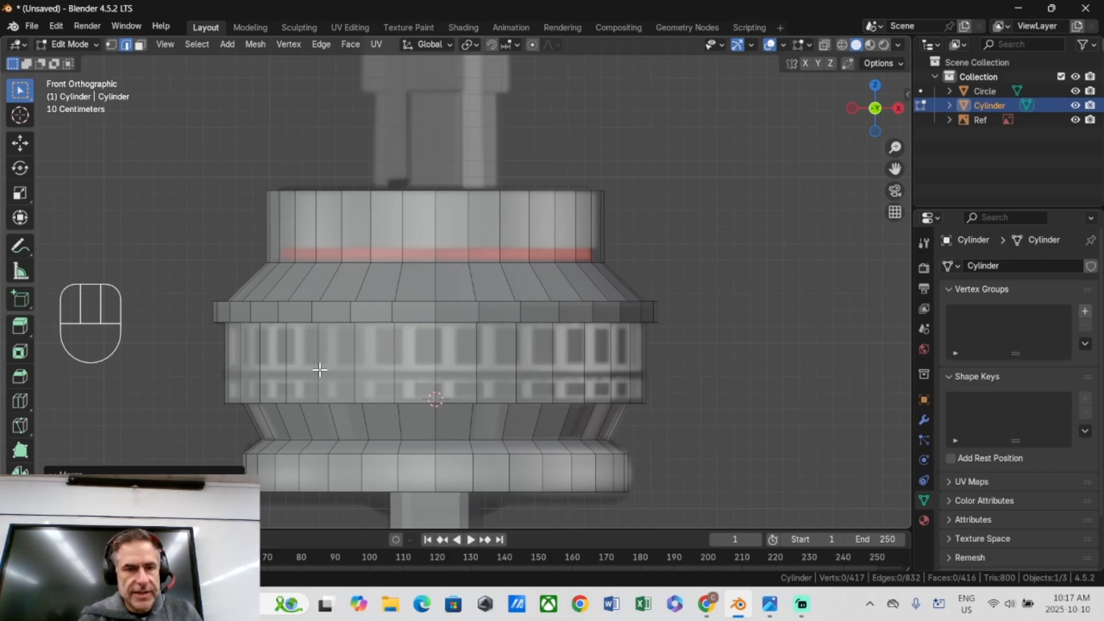
{"action": "left_click", "coordinate": [354, 367]}
{"action": "key", "text": "ctrl+r"}
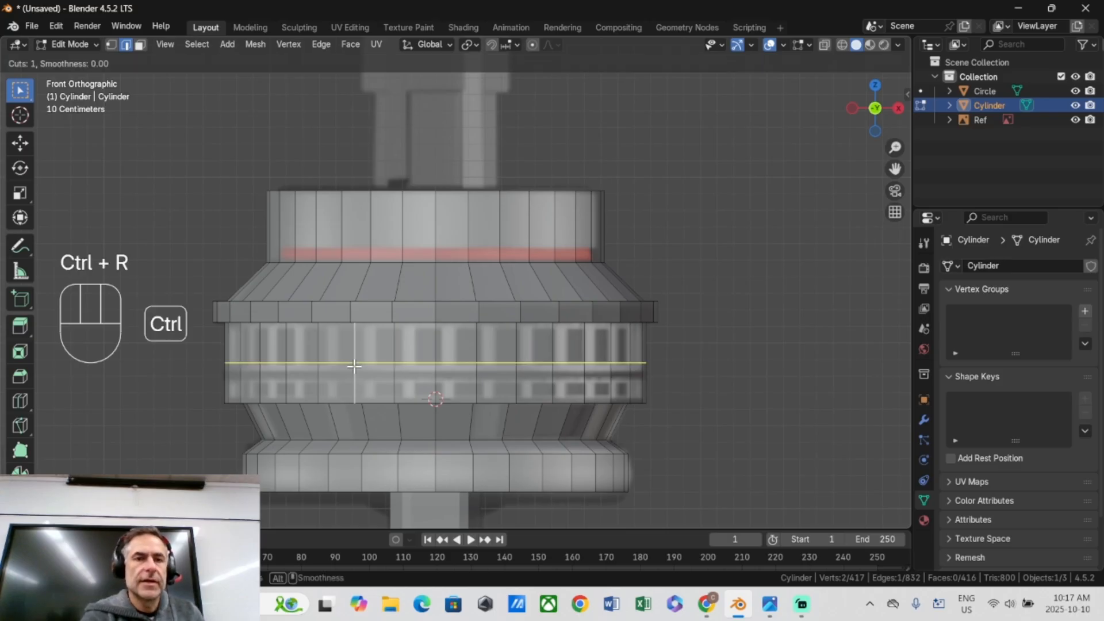
{"action": "left_click", "coordinate": [355, 368]}
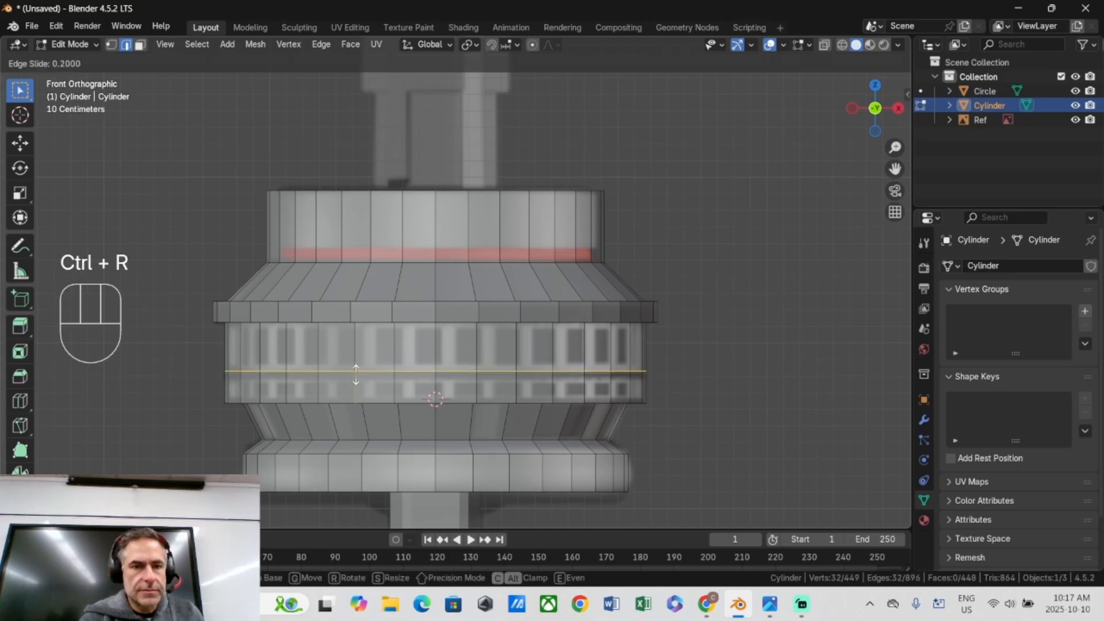
{"action": "left_click", "coordinate": [356, 379]}
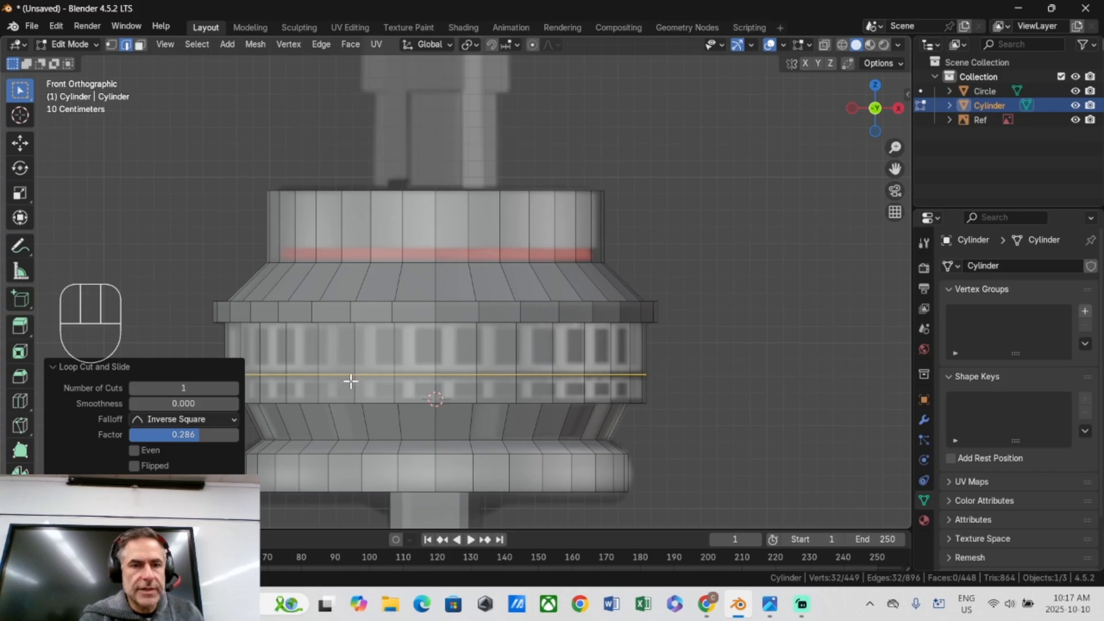
Add a second loop cut just above the window band's bottom edge, slid down by about 0.52.
{"action": "key", "text": "ctrl+r"}
{"action": "left_click", "coordinate": [353, 387]}
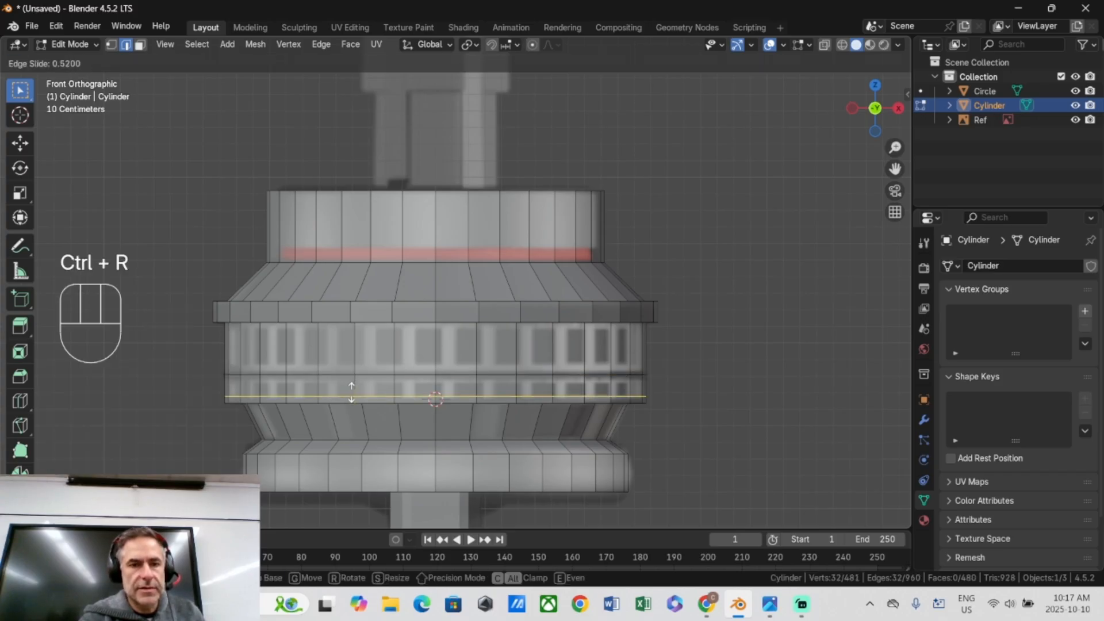
{"action": "left_click", "coordinate": [352, 393]}
Select the window band's divider loop and bevel it into a strip about 0.0359 m wide with one segment.
{"action": "left_click", "coordinate": [341, 374], "text": "alt"}
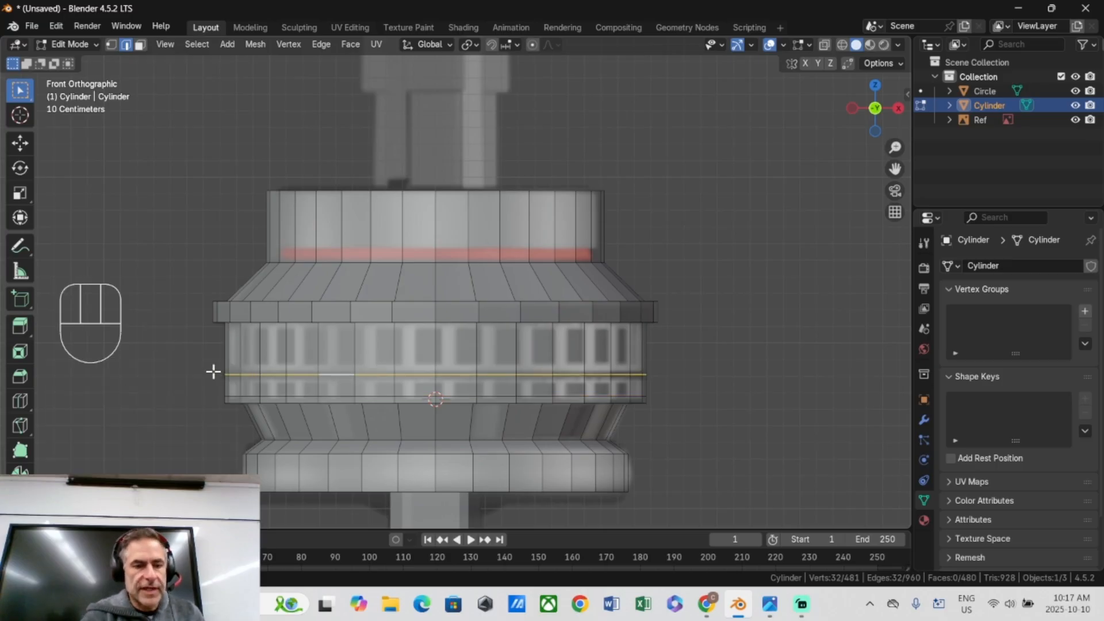
{"action": "key", "text": "ctrl+b"}
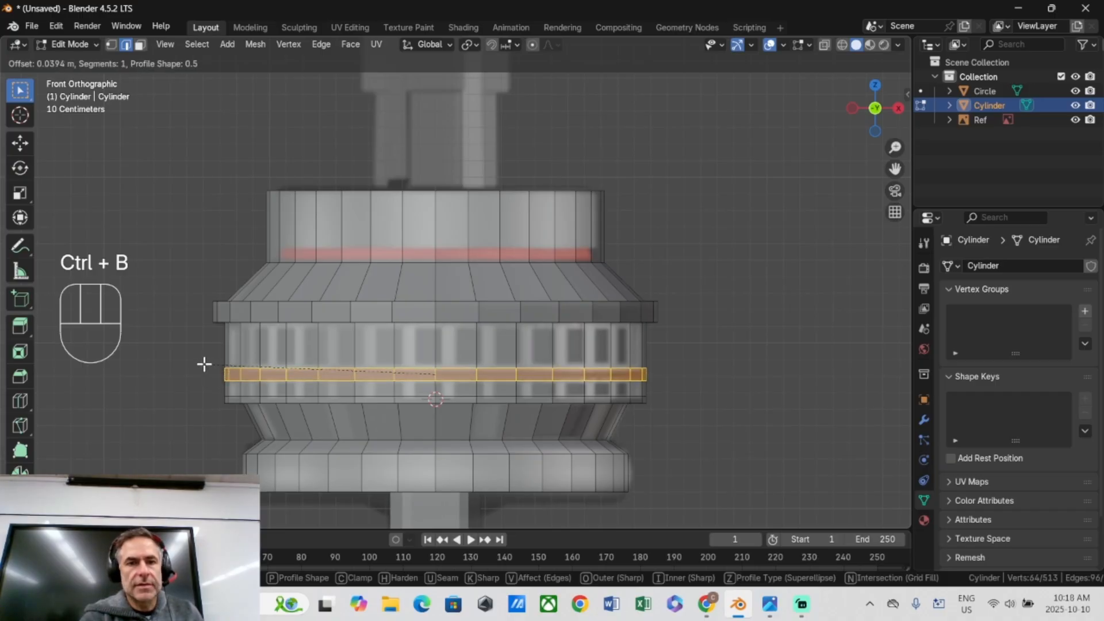
{"action": "left_click", "coordinate": [205, 364]}
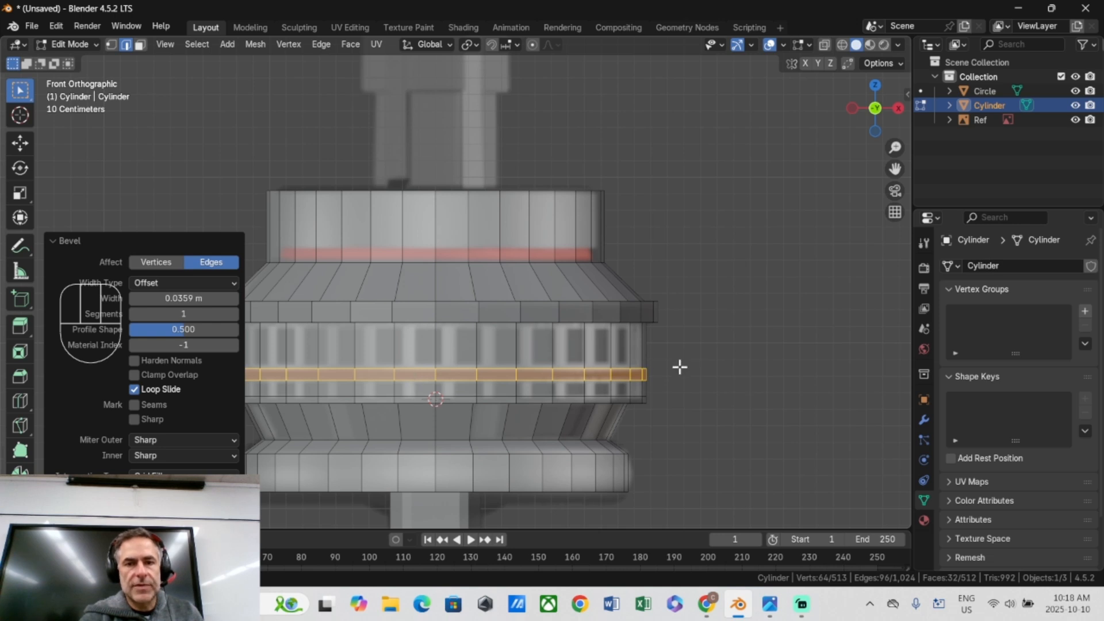
Switch to face selection and add the thin face ring at the window band's bottom edge to the selected divider strip.
{"action": "key", "text": "shift"}
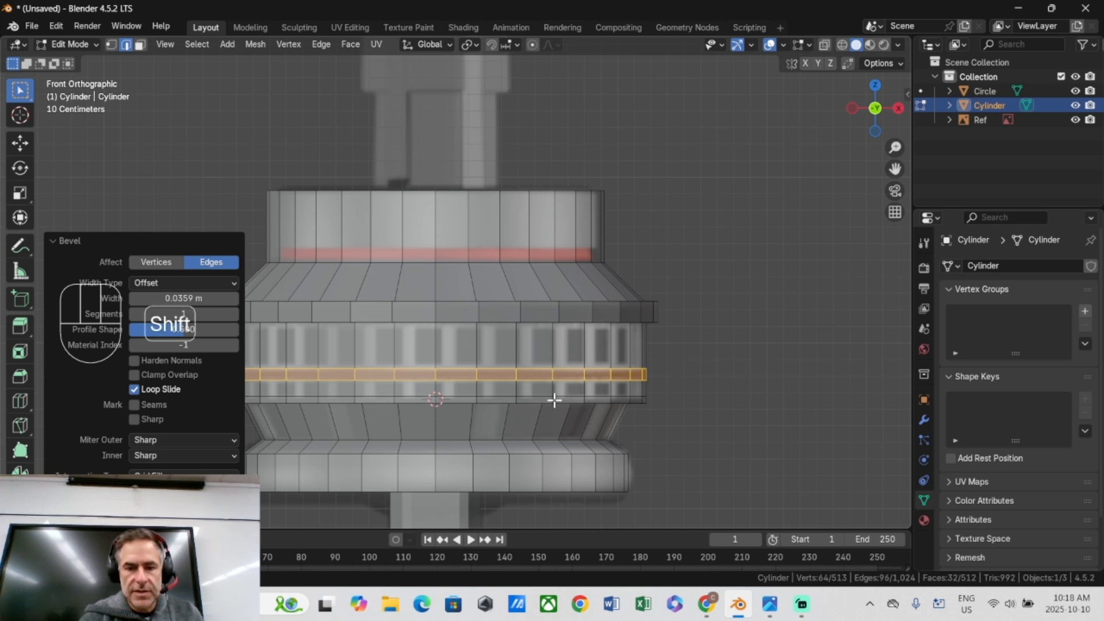
{"action": "left_click", "coordinate": [554, 398], "text": "alt+shift"}
{"action": "key", "text": "ctrl+z"}
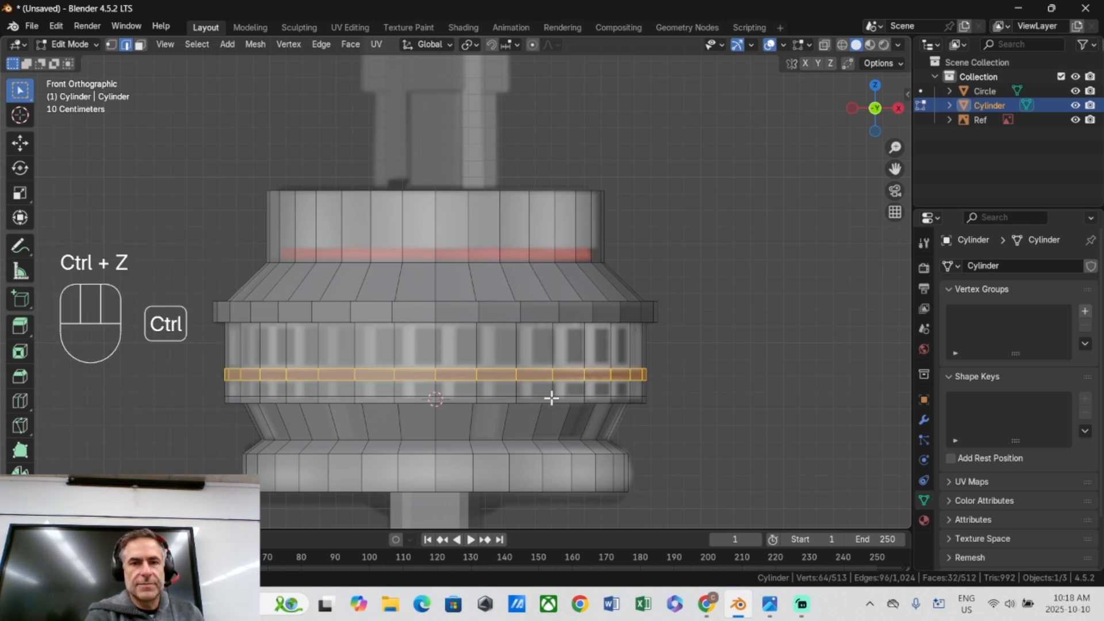
{"action": "left_click", "coordinate": [139, 45]}
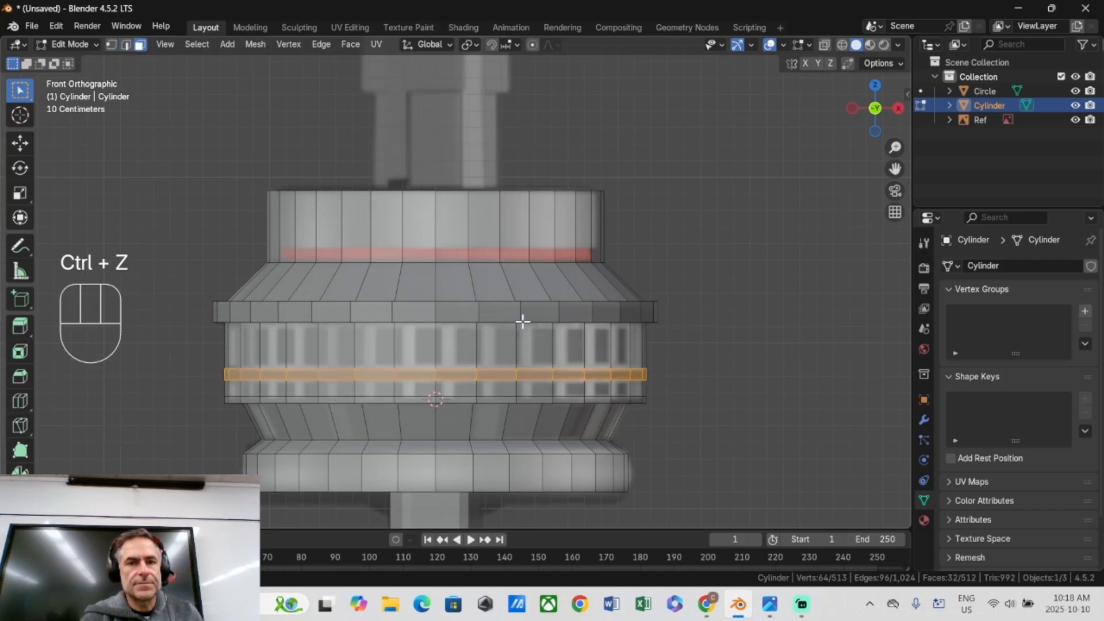
{"action": "left_click", "coordinate": [552, 398], "text": "alt+shift"}
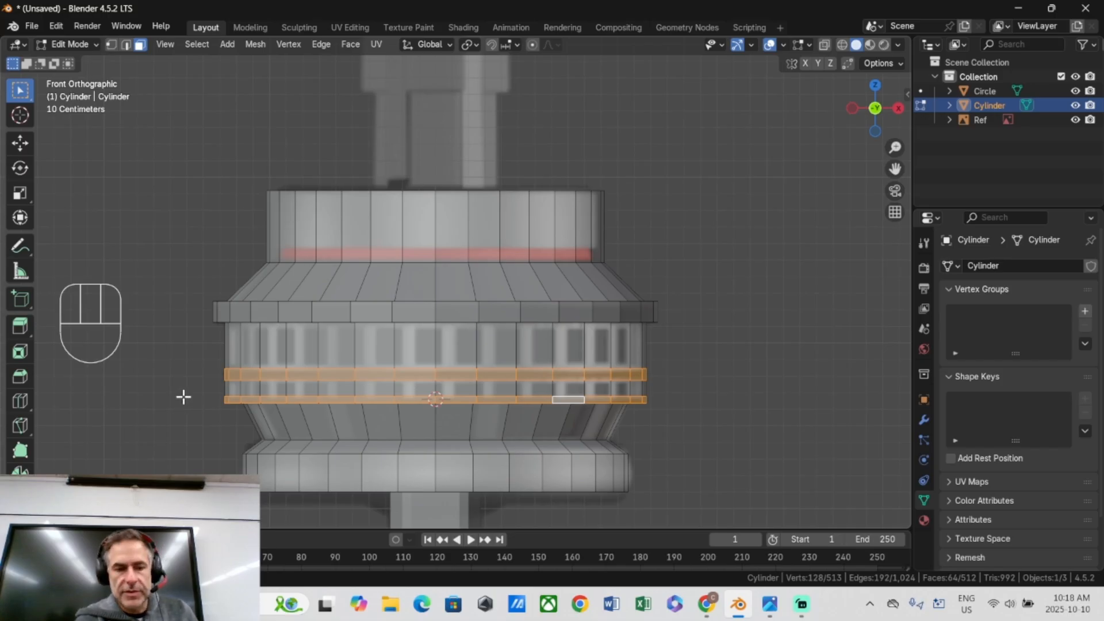
{"action": "key", "text": "e"}
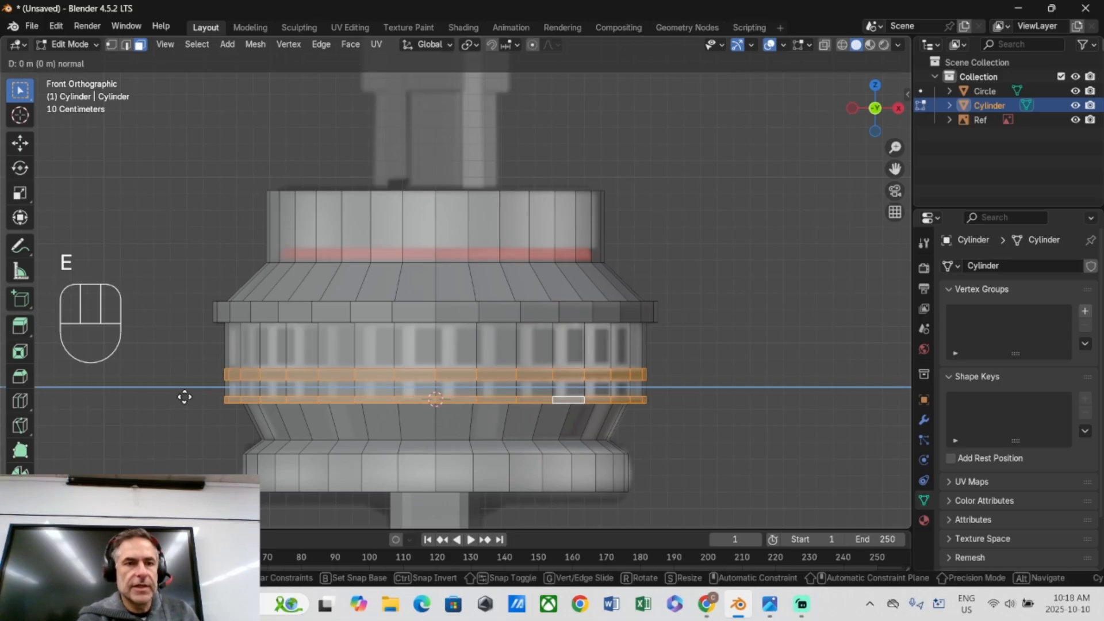
{"action": "left_click", "coordinate": [184, 397]}
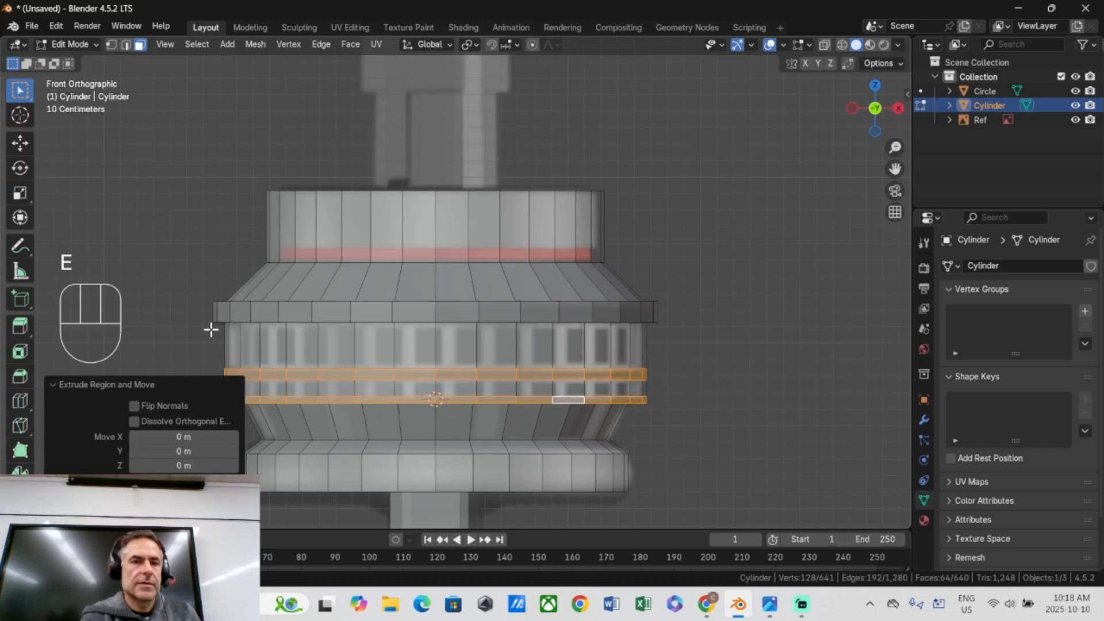
{"action": "key", "text": "ctrl+z"}
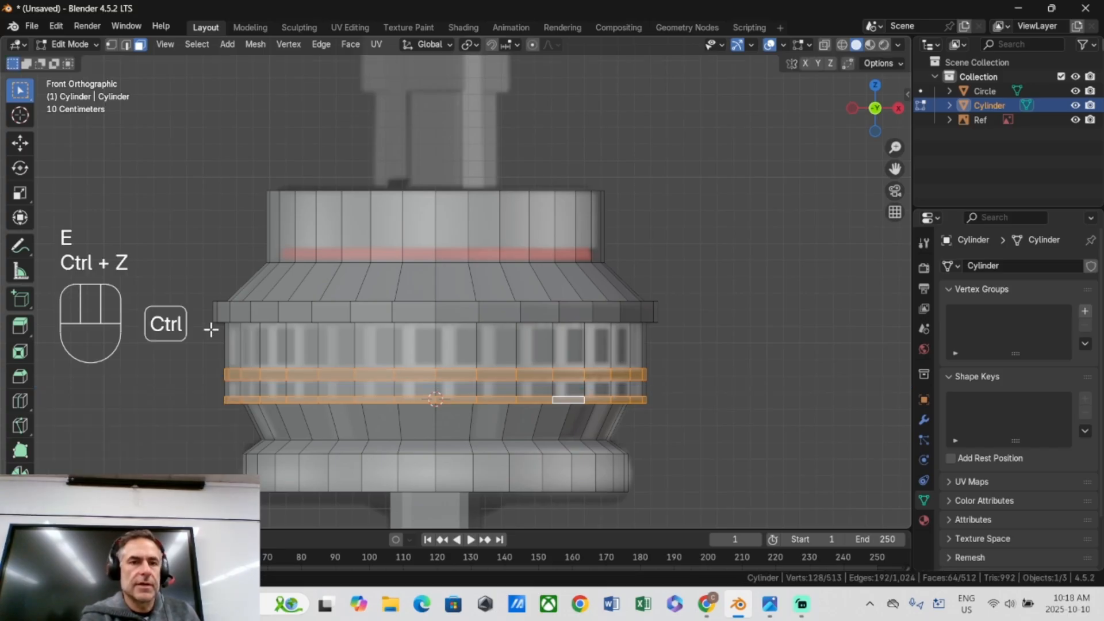
Extrude both selected face rings outward along their normals by about 0.0416 m.
{"action": "key", "text": "alt+e"}
{"action": "left_click", "coordinate": [192, 259]}
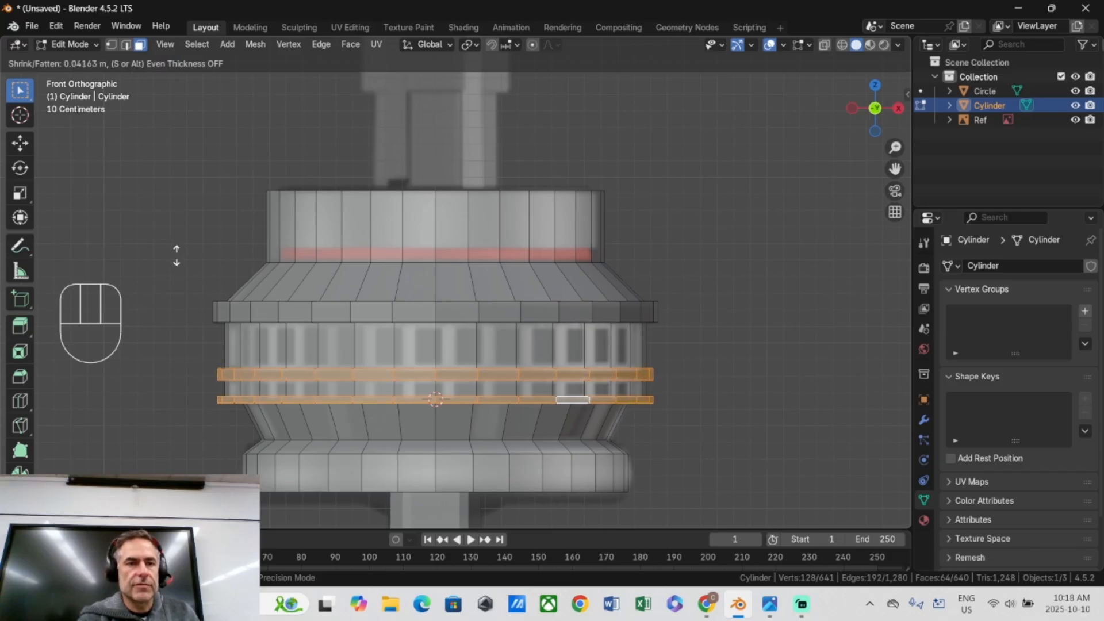
{"action": "left_click", "coordinate": [176, 256]}
Select the open edge loop at the pod's underside and extrude it inward at a scale of about 0.929.
{"action": "middle_click_drag", "start_coordinate": [582, 435], "coordinate": [579, 352]}
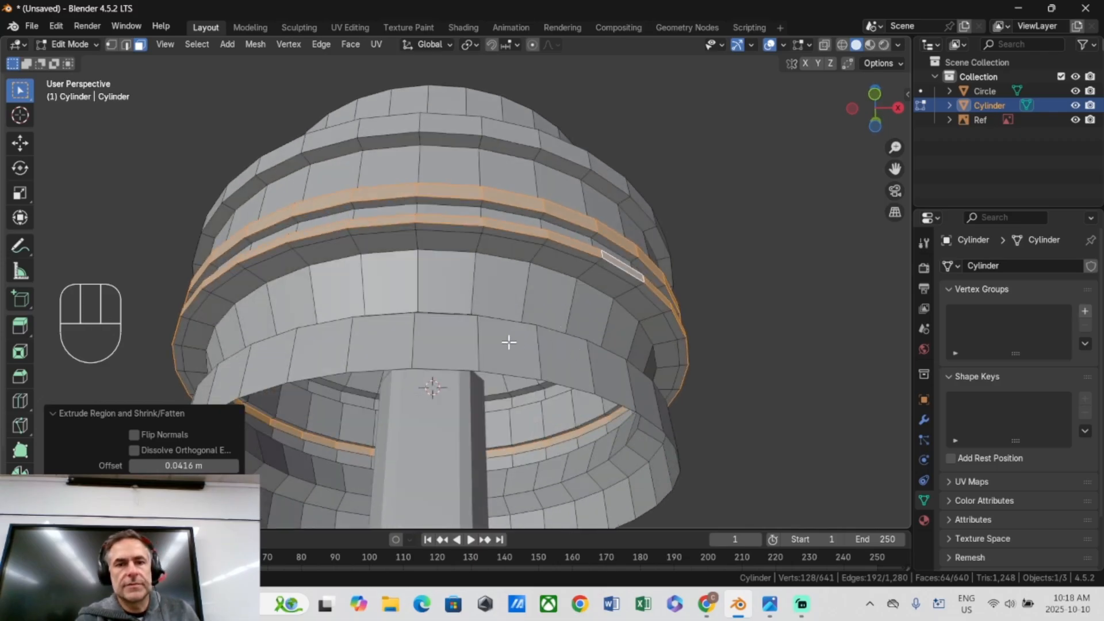
{"action": "left_click", "coordinate": [426, 339]}
{"action": "middle_click_drag", "start_coordinate": [349, 380], "coordinate": [400, 232]}
{"action": "middle_click_drag", "start_coordinate": [488, 440], "coordinate": [413, 289]}
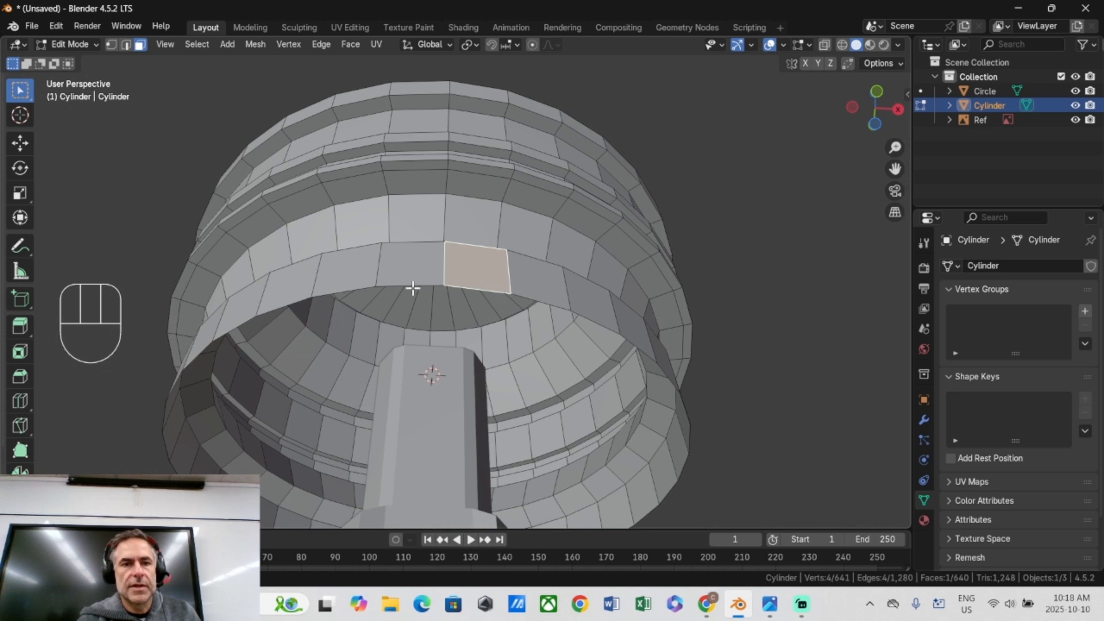
{"action": "key", "text": "2"}
{"action": "left_click", "coordinate": [401, 284], "text": "alt"}
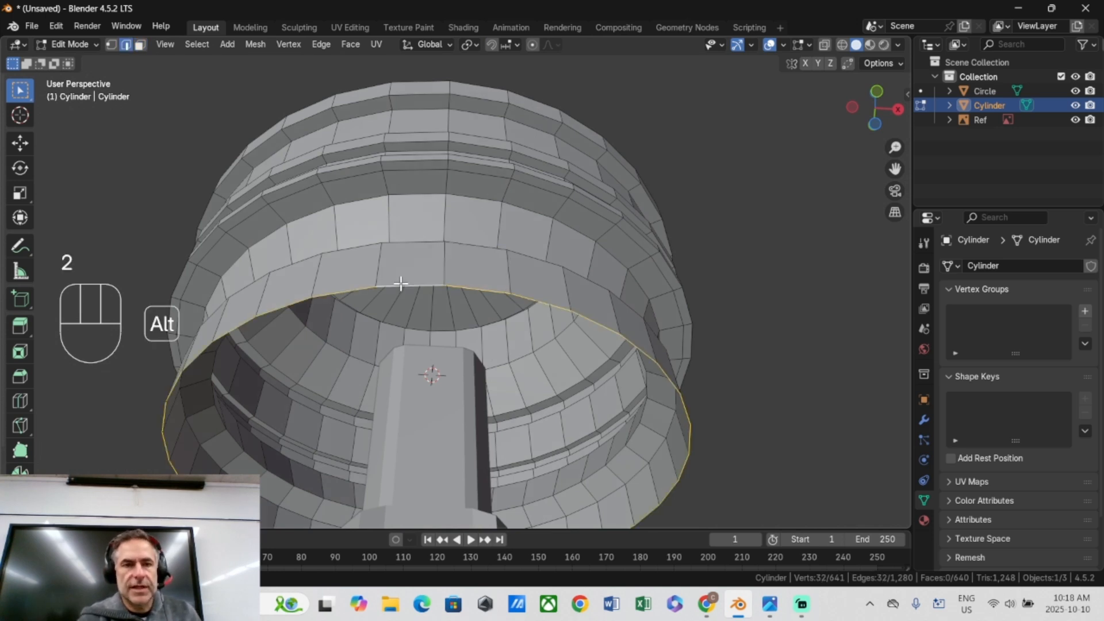
{"action": "key", "text": "e"}
{"action": "key", "text": "s"}
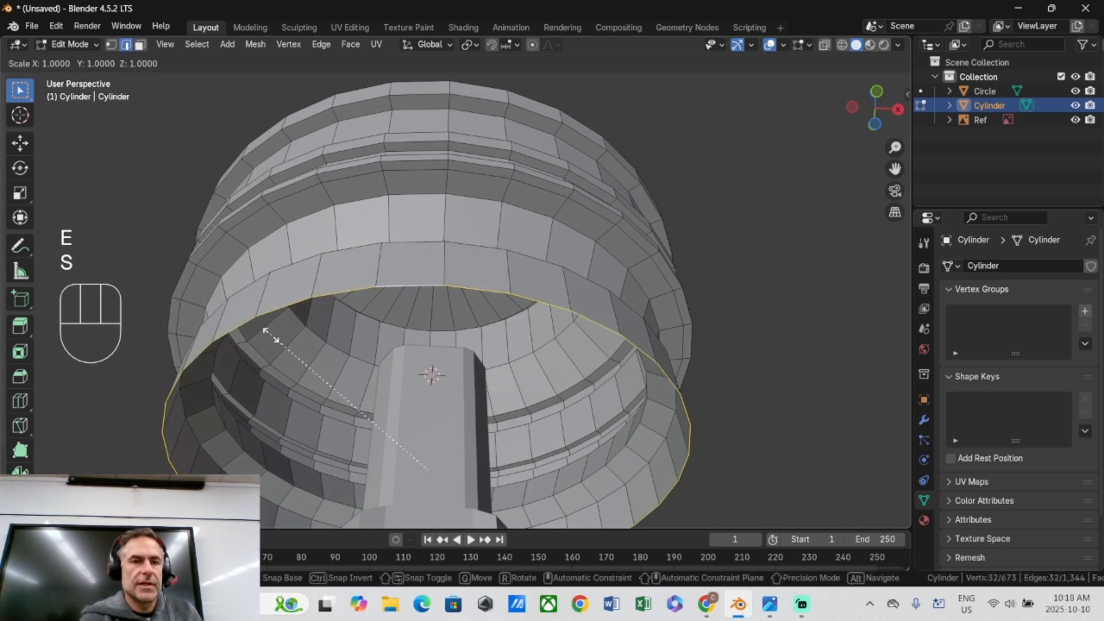
{"action": "left_click", "coordinate": [272, 353]}
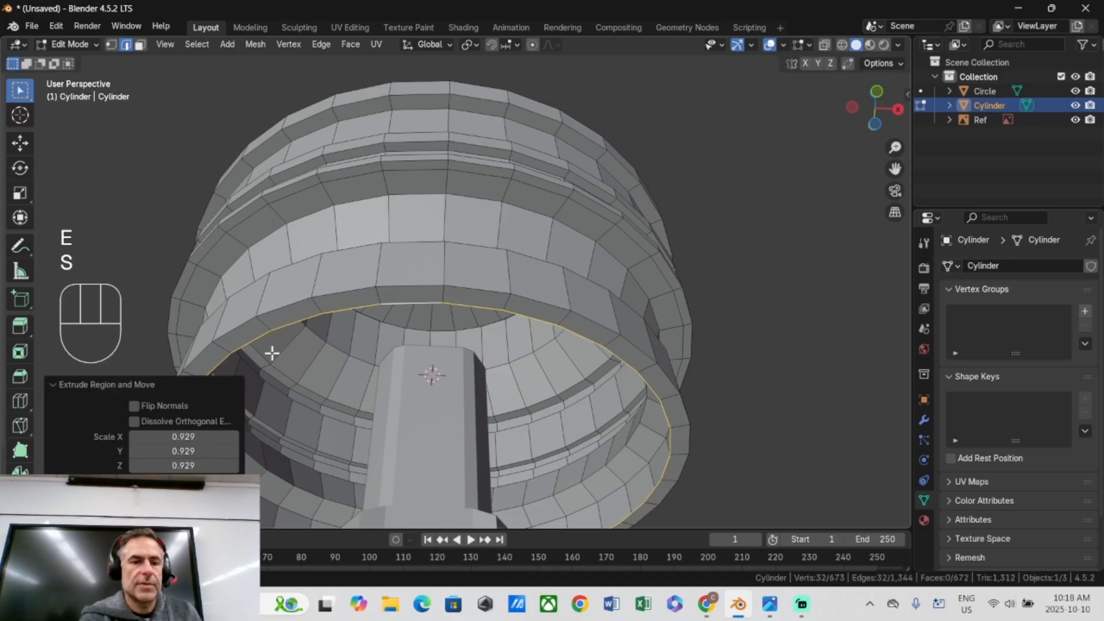
Extrude the underside lip's inner loop about 0.11 m up along Z and raise it another 0.100 m.
{"action": "key", "text": "e"}
{"action": "key", "text": "z"}
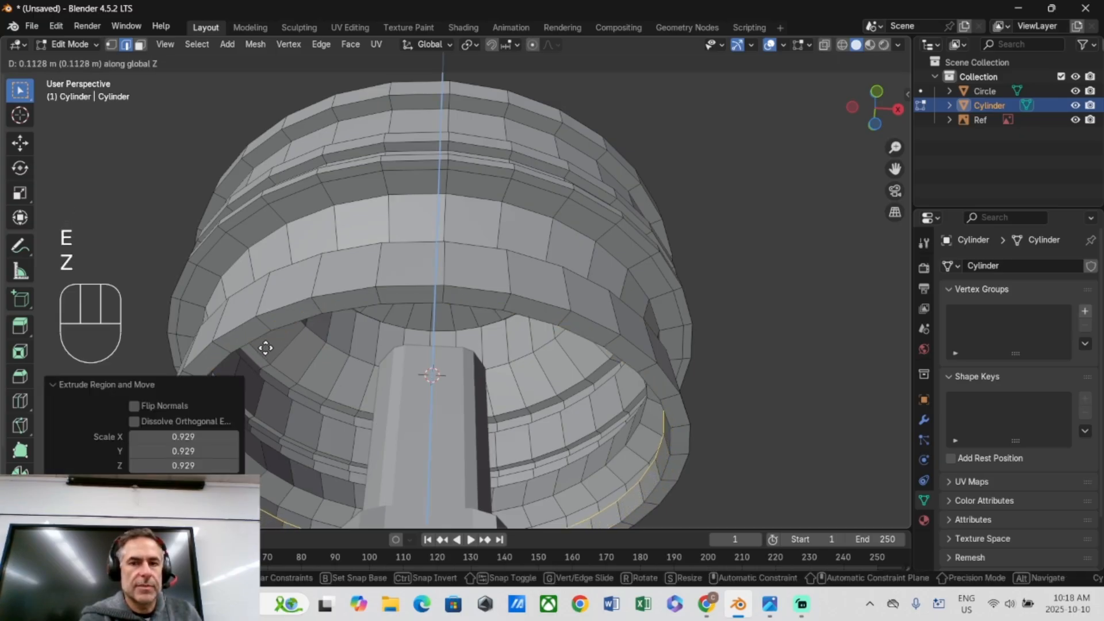
{"action": "left_click", "coordinate": [264, 347]}
{"action": "left_click_drag", "start_coordinate": [895, 168], "coordinate": [937, 63]}
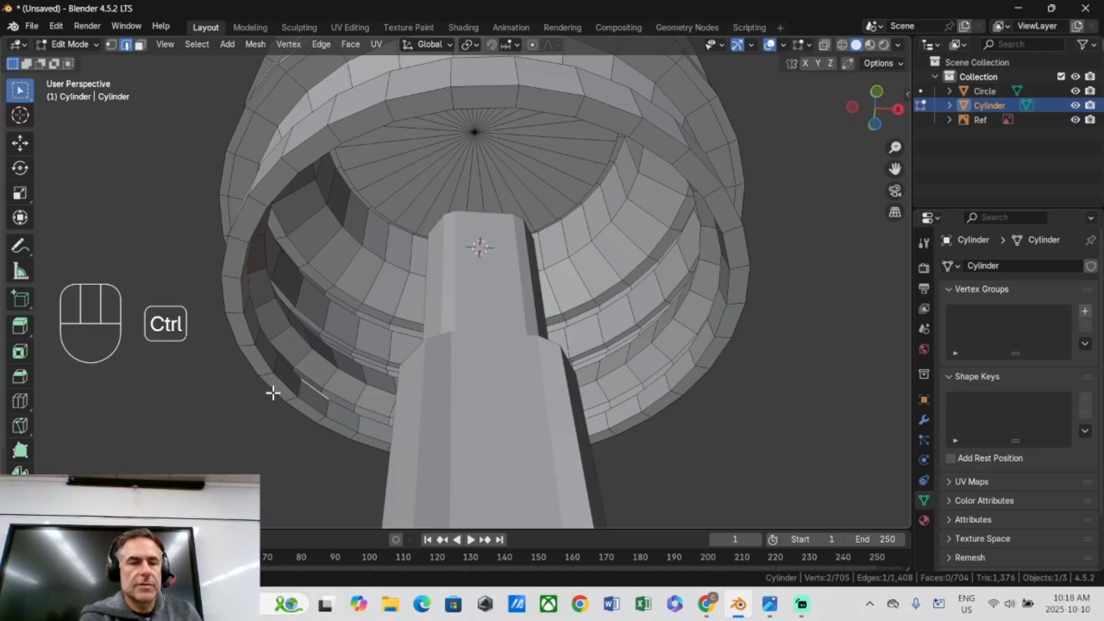
{"action": "key", "text": "ctrl+z"}
{"action": "key", "text": "g"}
{"action": "key", "text": "z"}
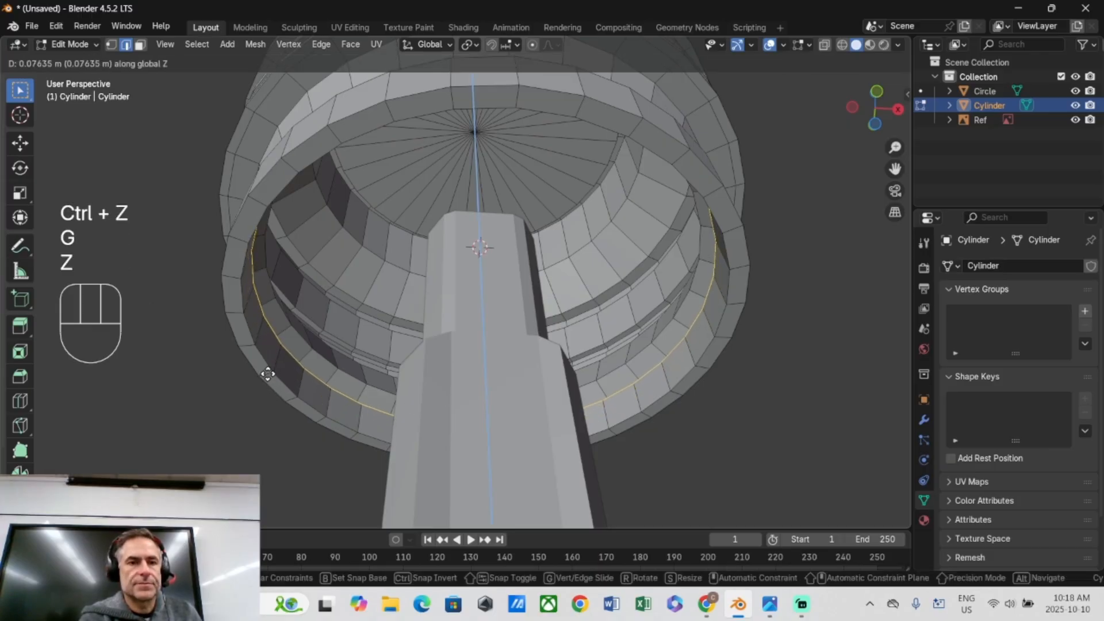
{"action": "left_click", "coordinate": [266, 371]}
Extrude the raised underside loop inward to a small hole around the shaft's center.
{"action": "key", "text": "e"}
{"action": "key", "text": "s"}
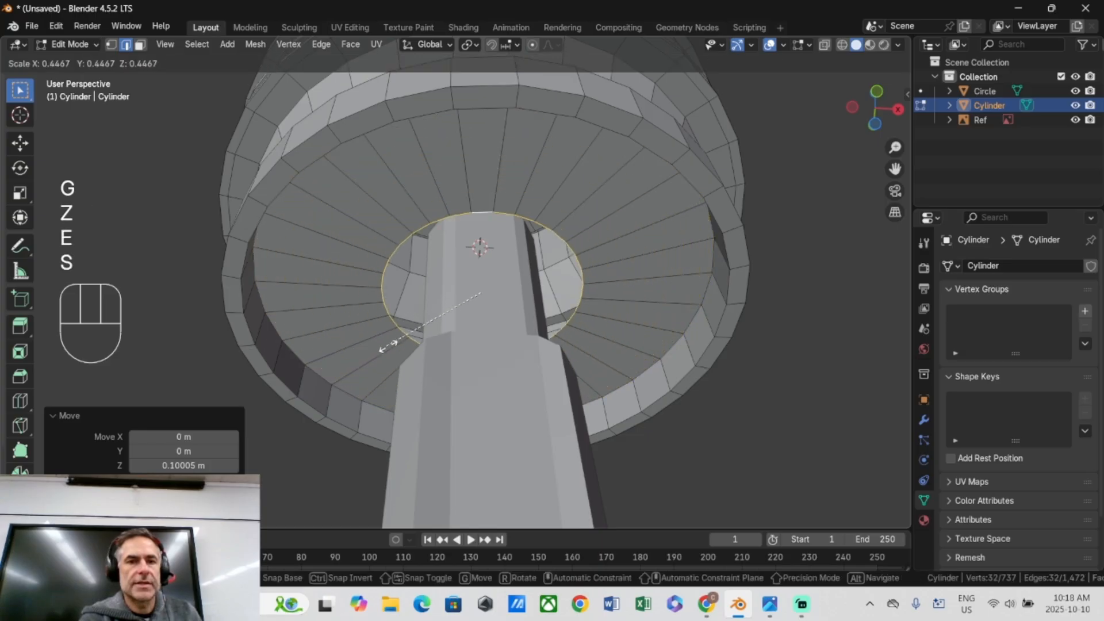
{"action": "left_click", "coordinate": [460, 314]}
Isolate the pod in local view, scale the small underside loop by about 0.410, and merge it at its center.
{"action": "key", "text": "slash"}
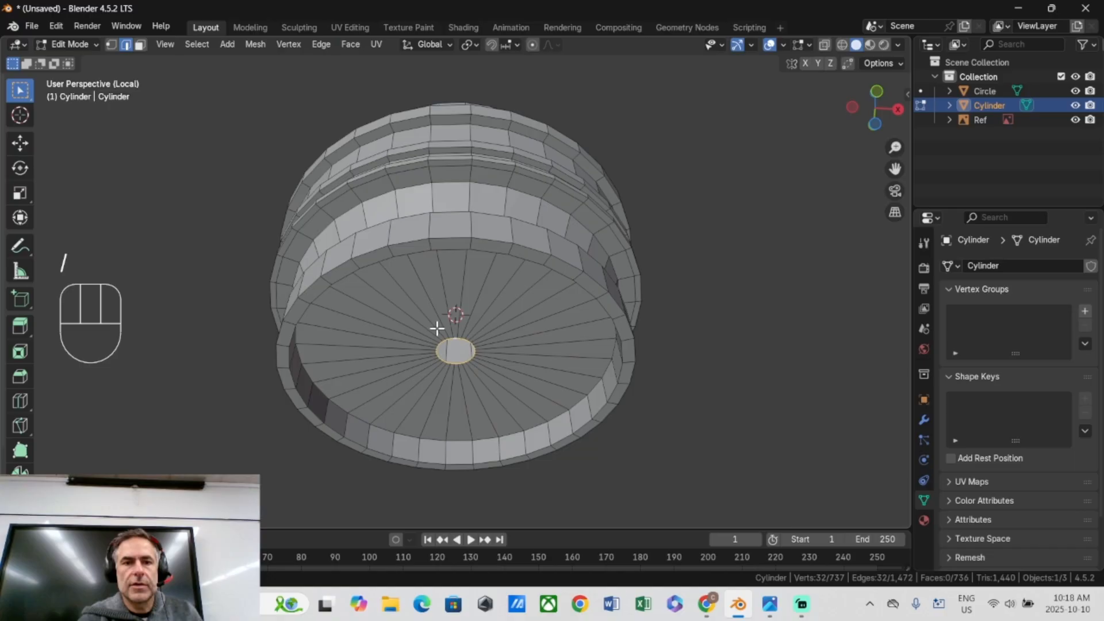
{"action": "middle_click_drag", "start_coordinate": [438, 355], "coordinate": [437, 298]}
{"action": "scroll", "coordinate": [437, 297], "scroll_direction": "up", "scroll_amount": 4}
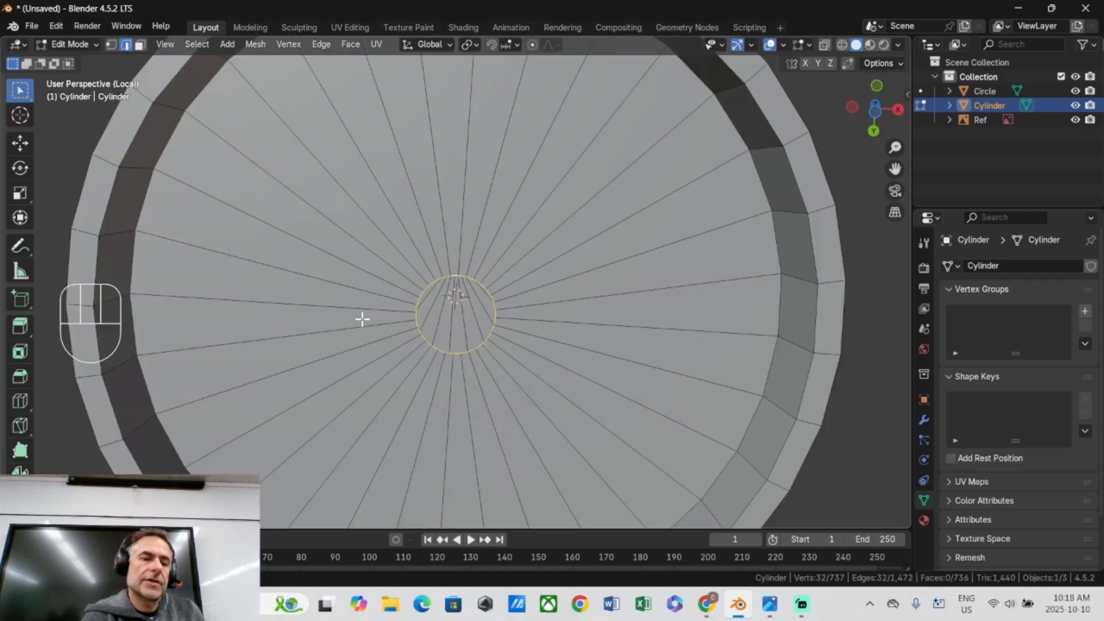
{"action": "key", "text": "s"}
{"action": "left_click", "coordinate": [417, 316]}
{"action": "key", "text": "m"}
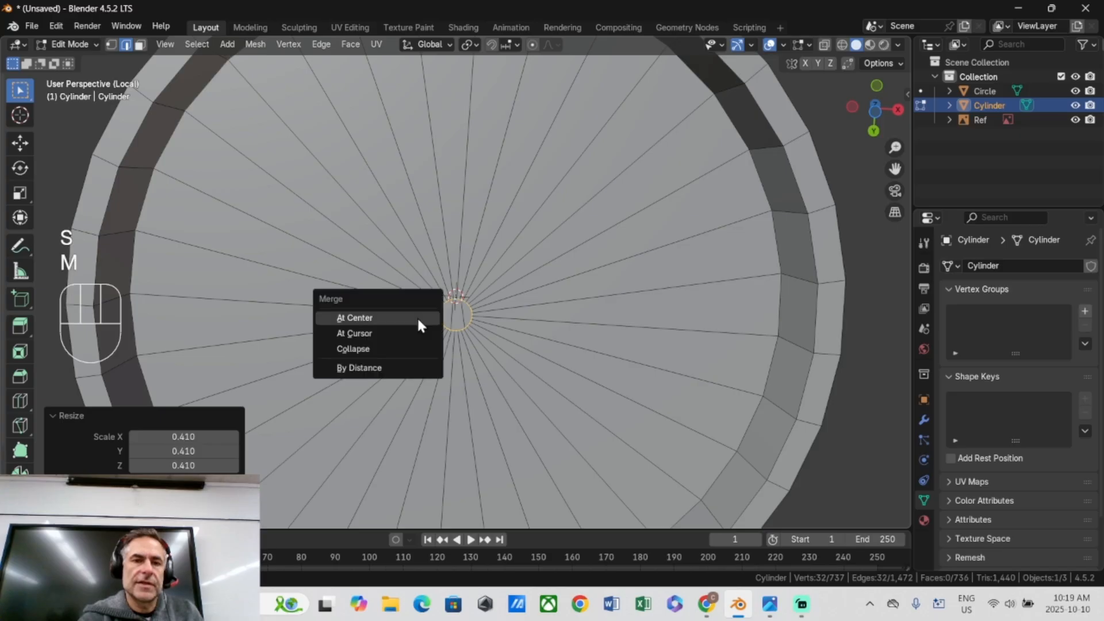
{"action": "left_click", "coordinate": [417, 316]}
Select all the triangular faces of the recessed underside cap in face selection and move them.
{"action": "middle_click_drag", "start_coordinate": [414, 316], "coordinate": [402, 372]}
{"action": "key", "text": "3"}
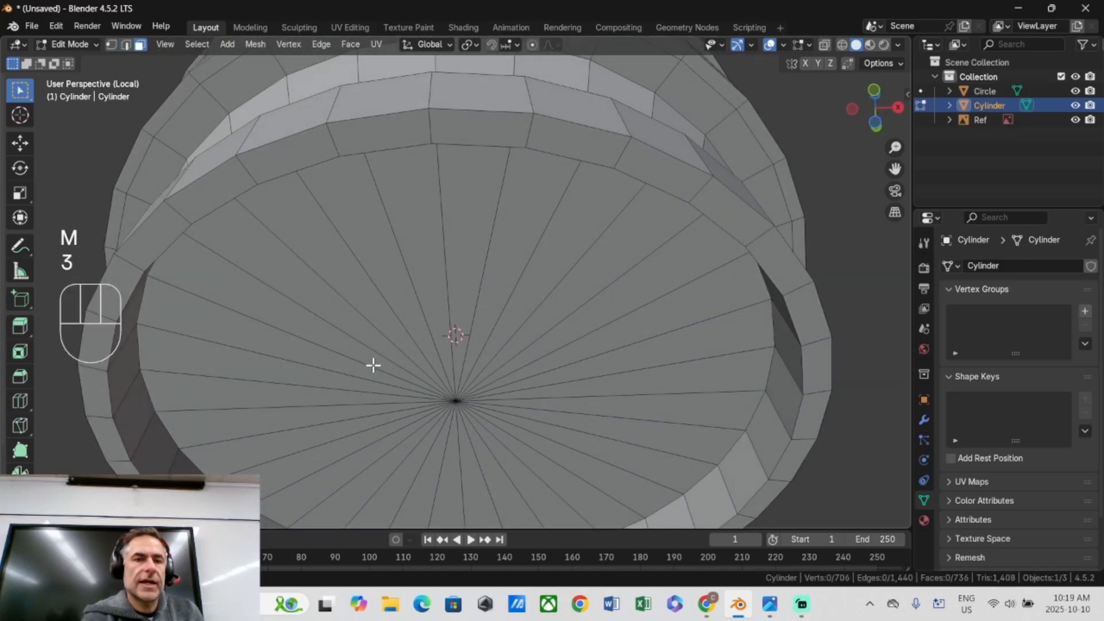
{"action": "left_click_drag", "start_coordinate": [375, 337], "coordinate": [543, 474]}
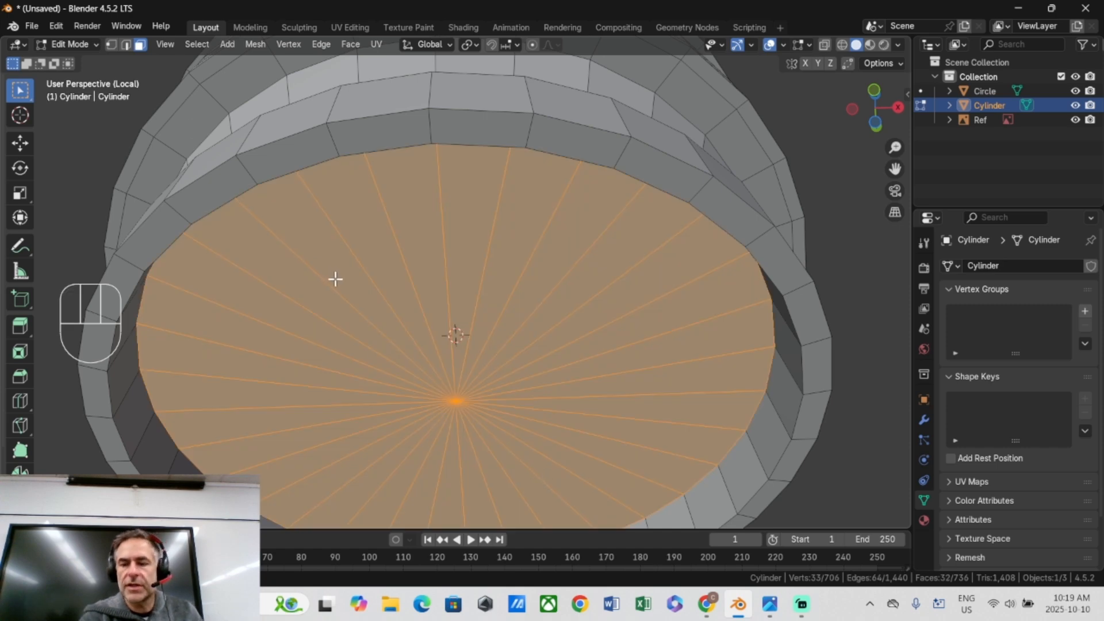
{"action": "key", "text": "KP_1"}
{"action": "middle_click_drag", "start_coordinate": [338, 289], "coordinate": [335, 319]}
{"action": "key", "text": "g"}
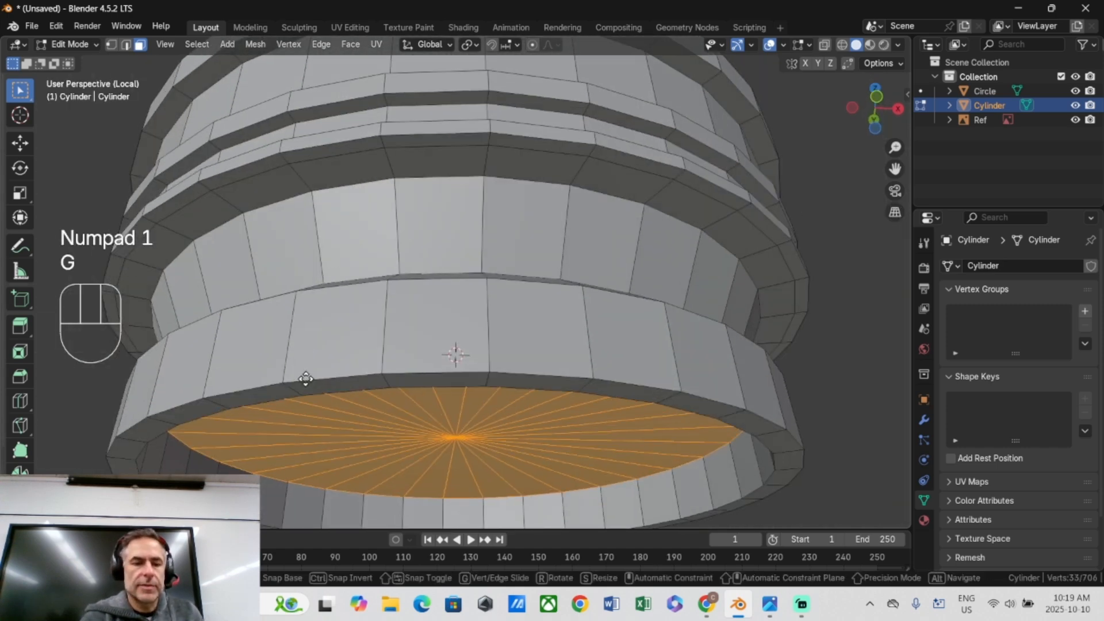
{"action": "key", "text": "z"}
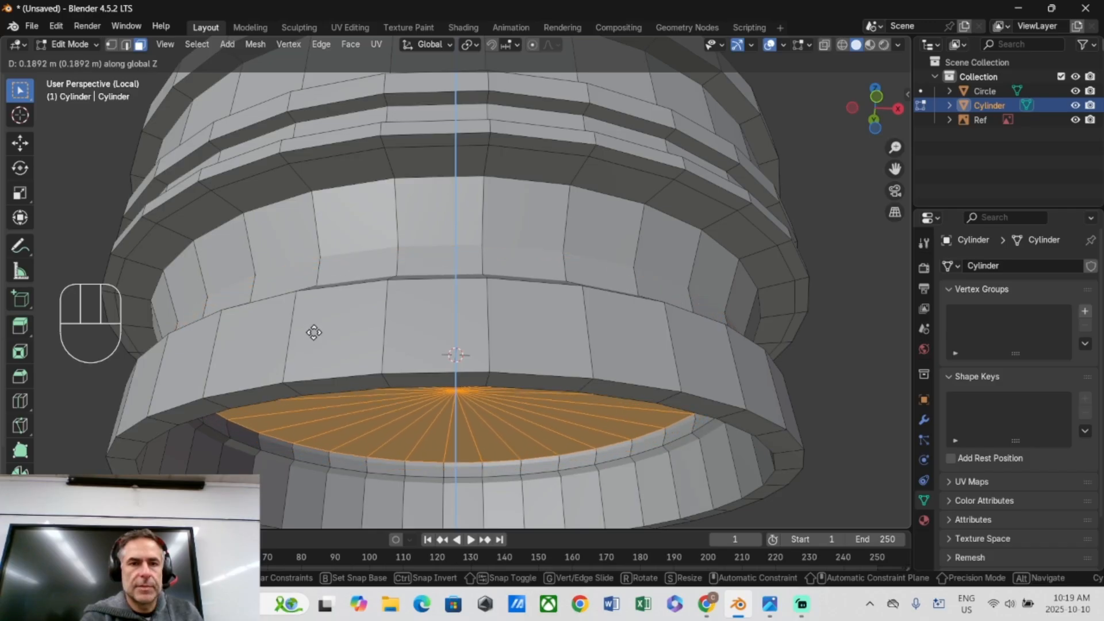
{"action": "left_click", "coordinate": [308, 344]}
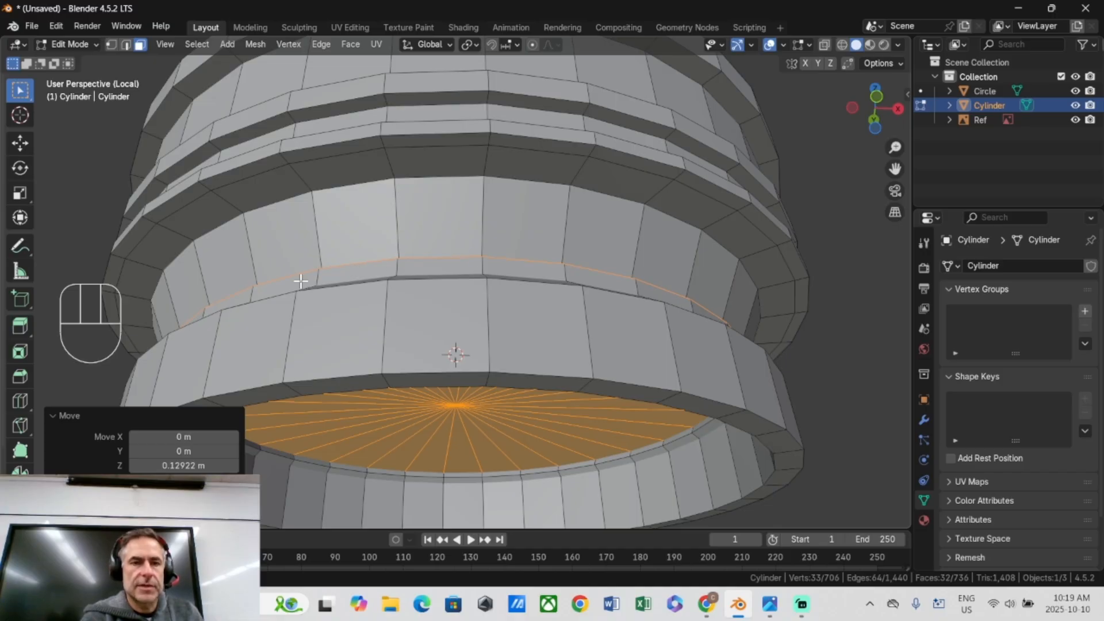
{"action": "key", "text": "s"}
{"action": "left_click", "coordinate": [321, 286]}
{"action": "middle_click_drag", "start_coordinate": [321, 286], "coordinate": [310, 335]}
{"action": "key", "text": "ctrl+z"}
{"action": "key", "text": "ctrl+z"}
Raise the selected underside faces about 0.118 m along Z and scale them to about 0.894.
{"action": "key", "text": "g"}
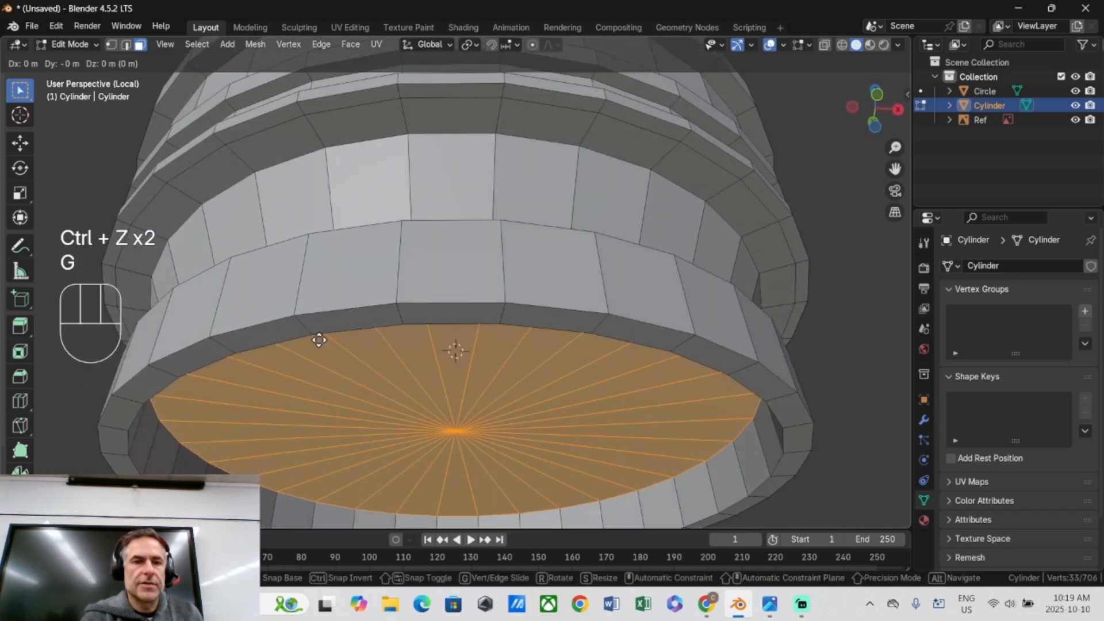
{"action": "key", "text": "z"}
{"action": "left_click", "coordinate": [323, 312]}
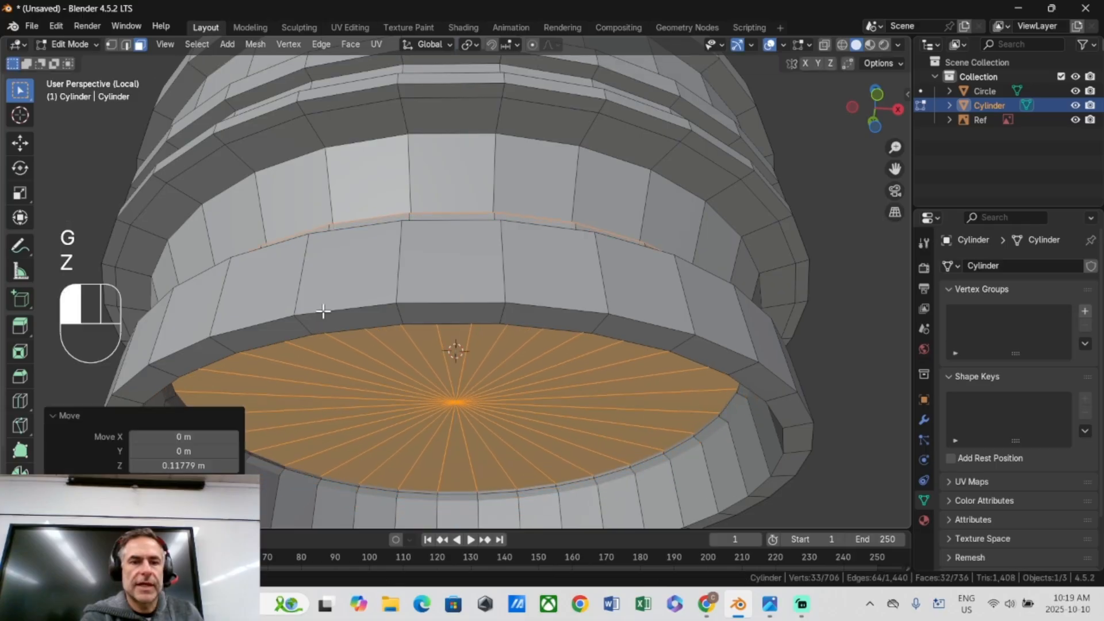
{"action": "key", "text": "s"}
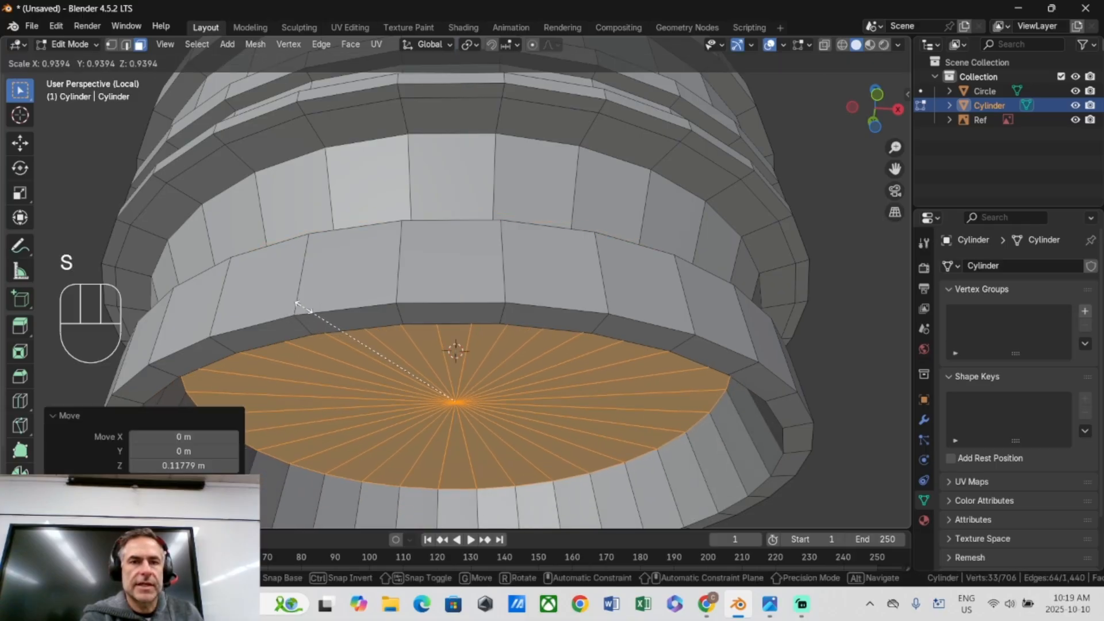
{"action": "left_click", "coordinate": [328, 310]}
Check the body's profile from the front, then leave local view and examine the recessed underside around the central post.
{"action": "middle_click_drag", "start_coordinate": [329, 310], "coordinate": [394, 368]}
{"action": "scroll", "coordinate": [371, 285], "scroll_direction": "down", "scroll_amount": 3}
{"action": "key", "text": "KP_1"}
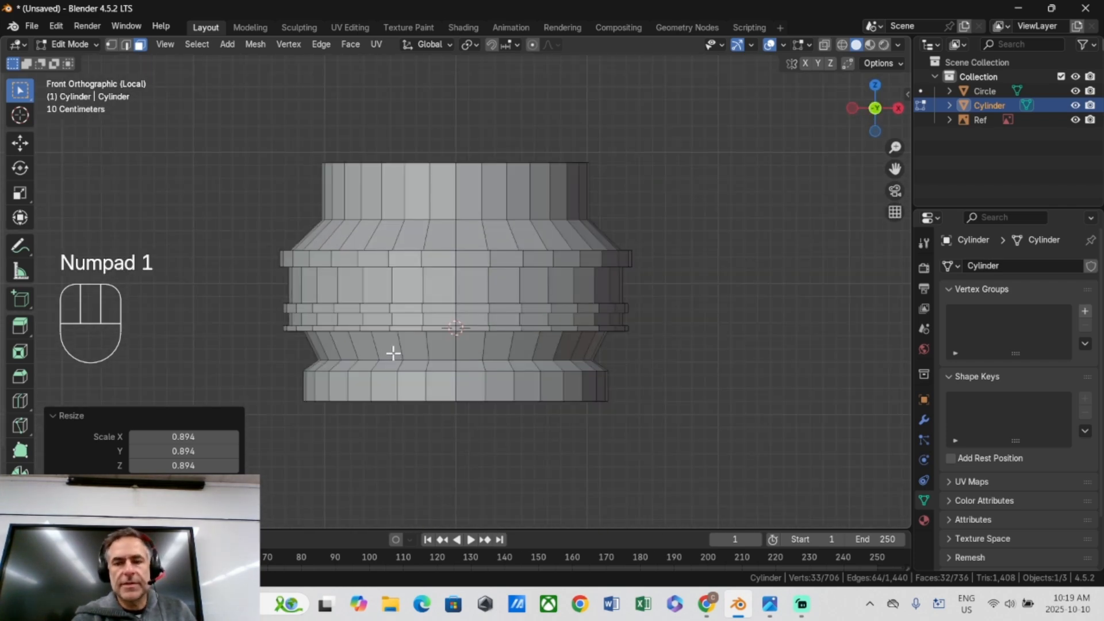
{"action": "key", "text": "slash"}
{"action": "mouse_move", "coordinate": [491, 353]}
{"action": "middle_mouse_down"}
{"action": "mouse_move", "coordinate": [477, 382]}
{"action": "mouse_move", "coordinate": [484, 345]}
{"action": "middle_mouse_up"}
{"action": "scroll", "coordinate": [475, 382], "scroll_direction": "up", "scroll_amount": 3}
{"action": "scroll", "coordinate": [464, 346], "scroll_direction": "up", "scroll_amount": 4}
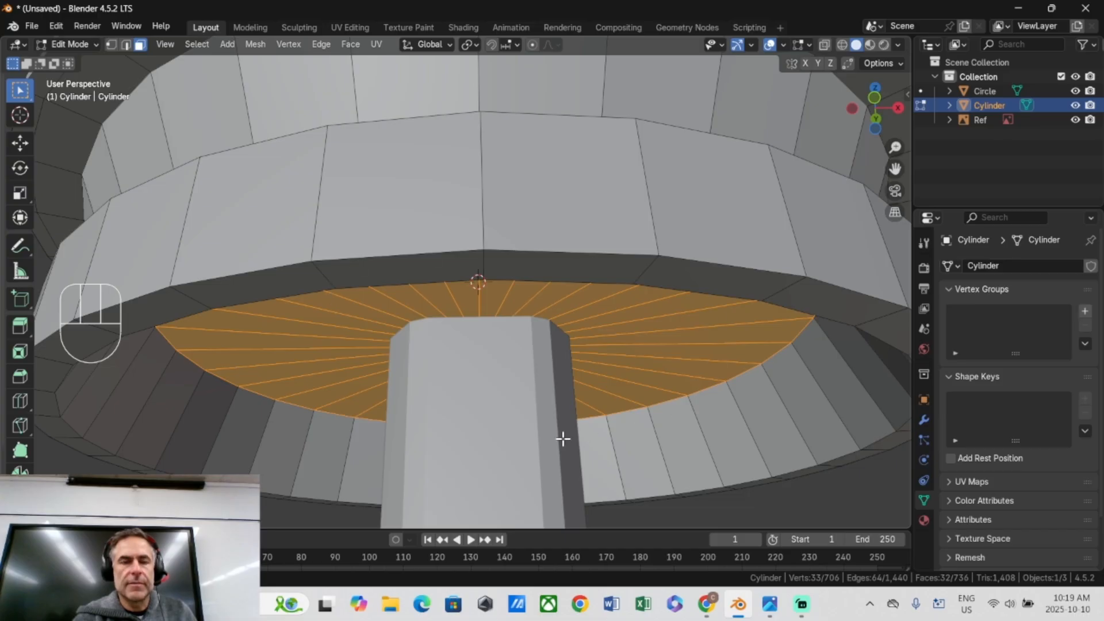
{"action": "middle_click_drag", "start_coordinate": [448, 405], "coordinate": [451, 373]}
{"action": "middle_click_drag", "start_coordinate": [424, 290], "coordinate": [419, 319]}
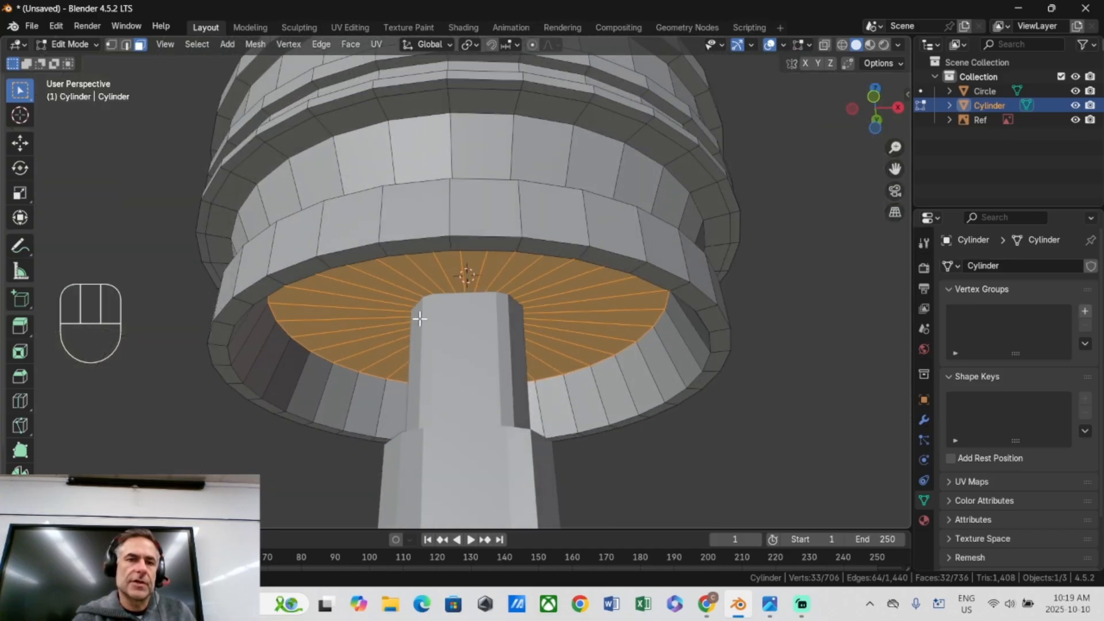
{"action": "scroll", "coordinate": [421, 318], "scroll_direction": "up", "scroll_amount": 3}
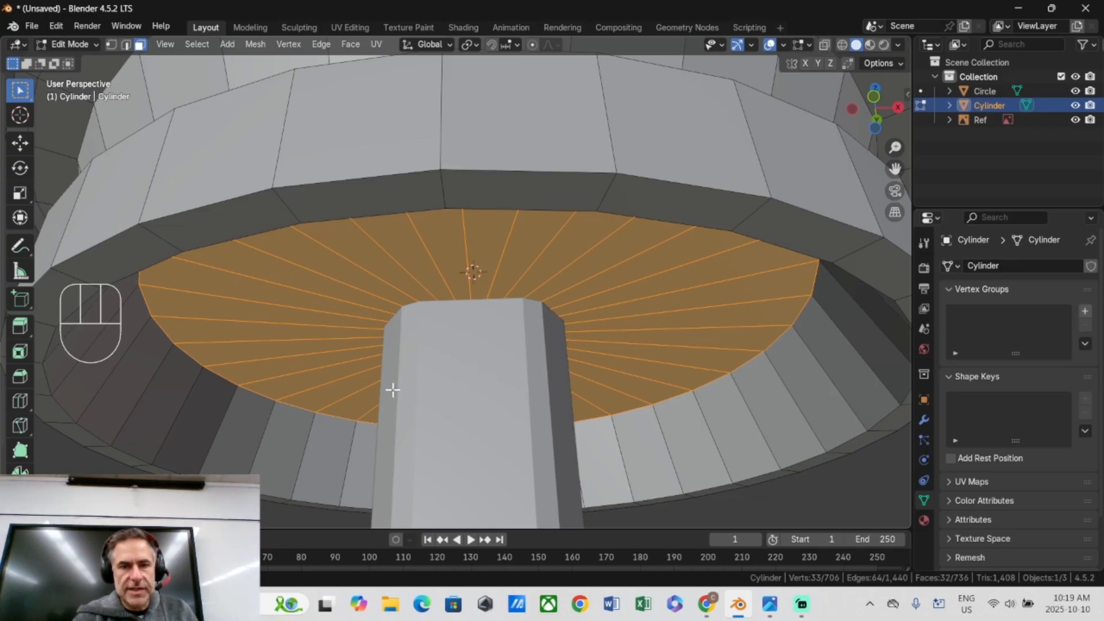
{"action": "scroll", "coordinate": [349, 356], "scroll_direction": "down", "scroll_amount": 2}
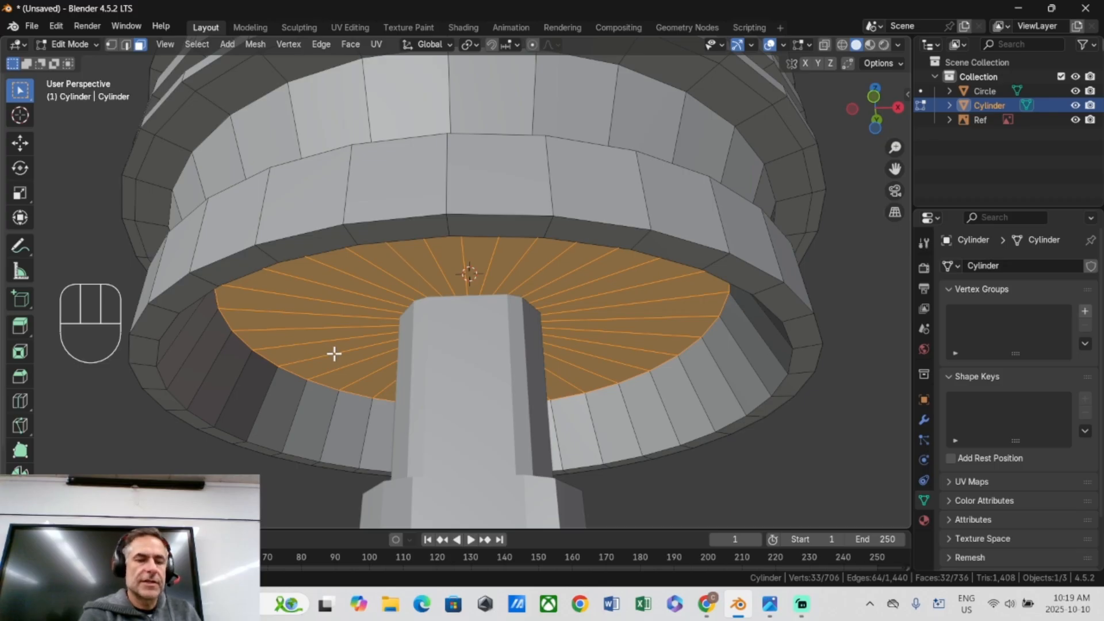
Duplicate the recessed underside faces in place, separate the copy into its own object, and return to Object Mode.
{"action": "key", "text": "shift+d"}
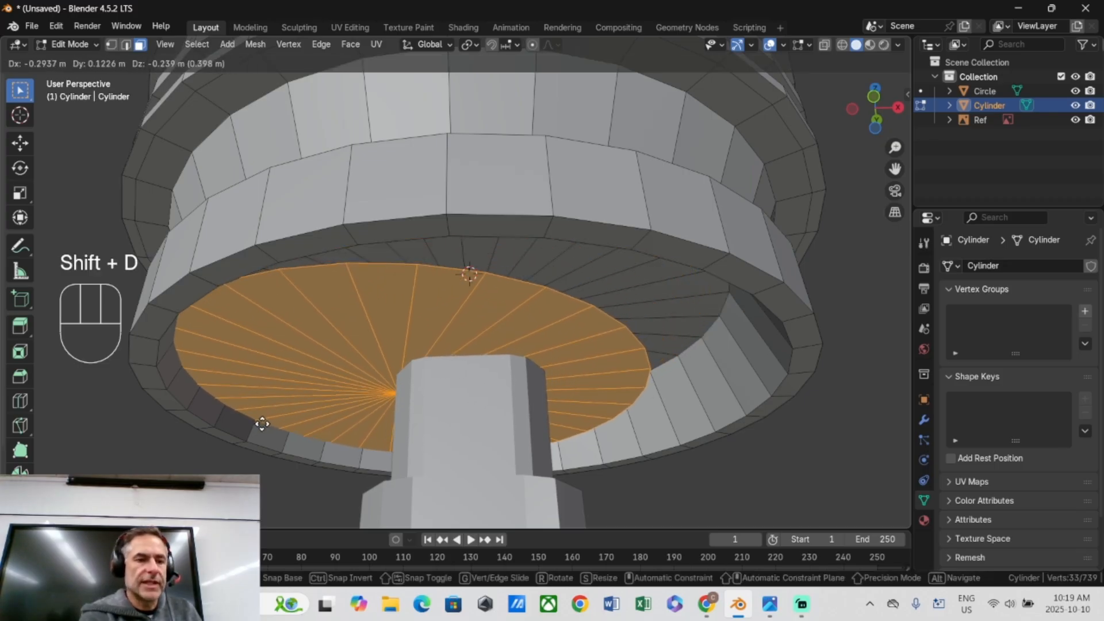
{"action": "key", "text": "Escape"}
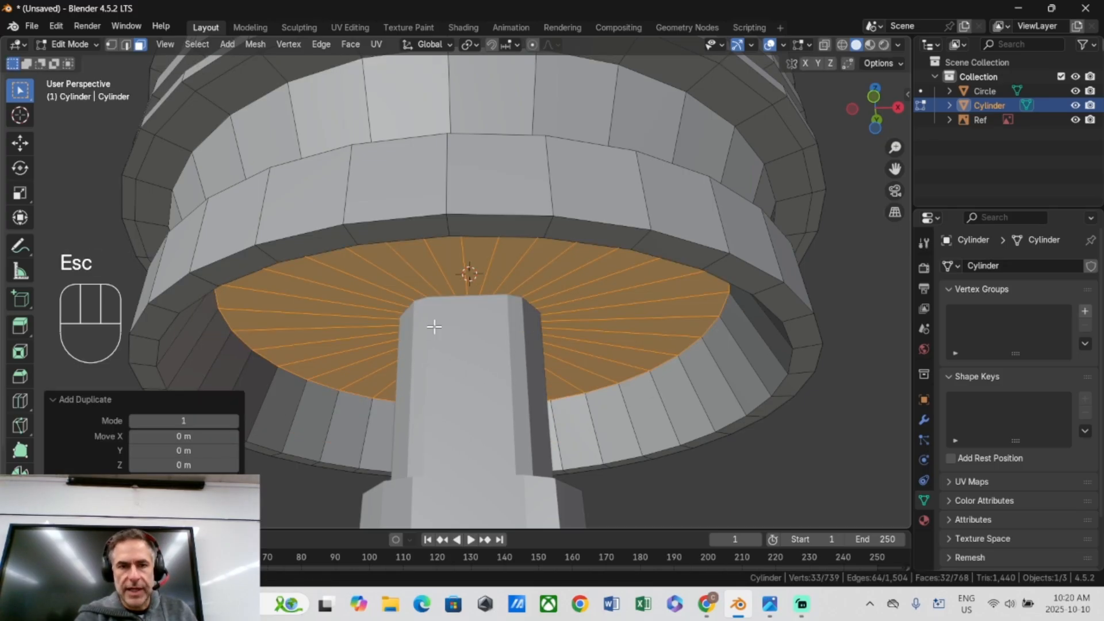
{"action": "key", "text": "p"}
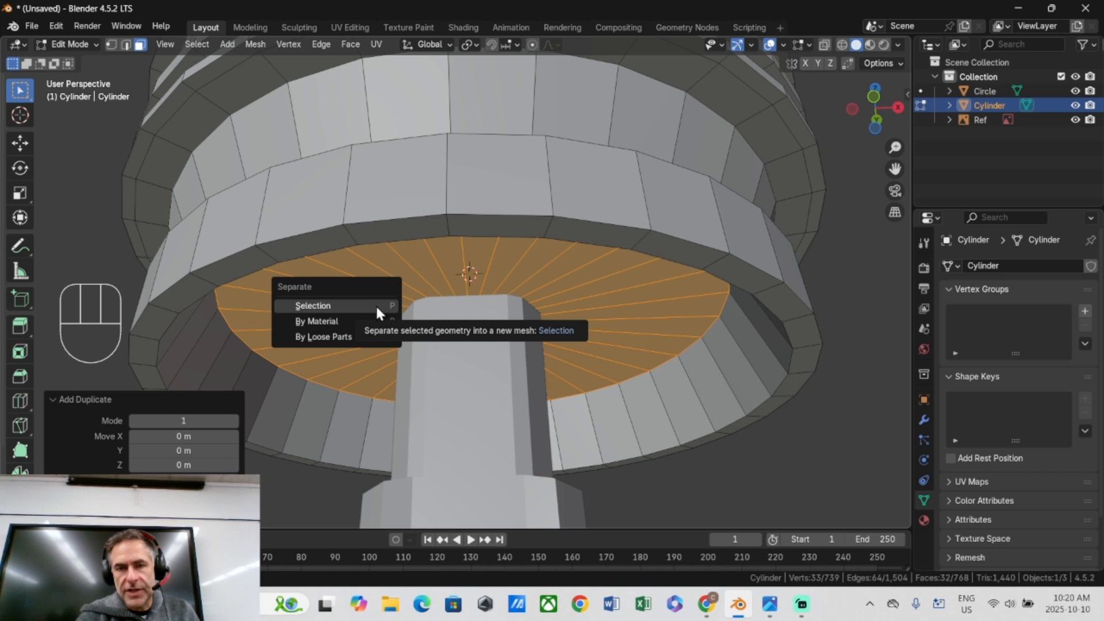
{"action": "left_click", "coordinate": [376, 308]}
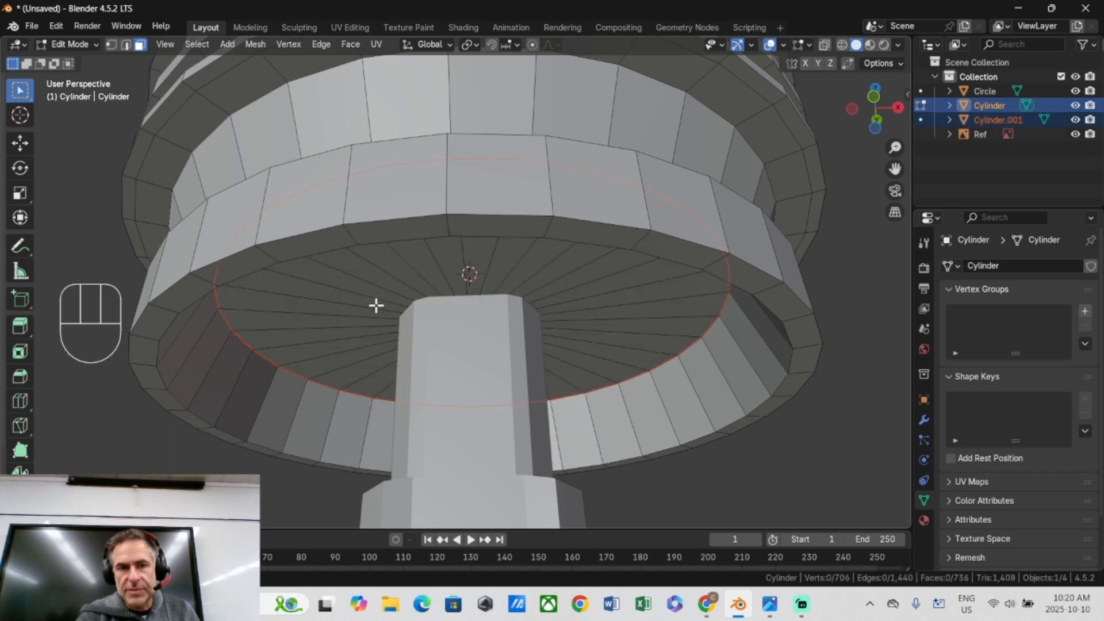
{"action": "key", "text": "Tab"}
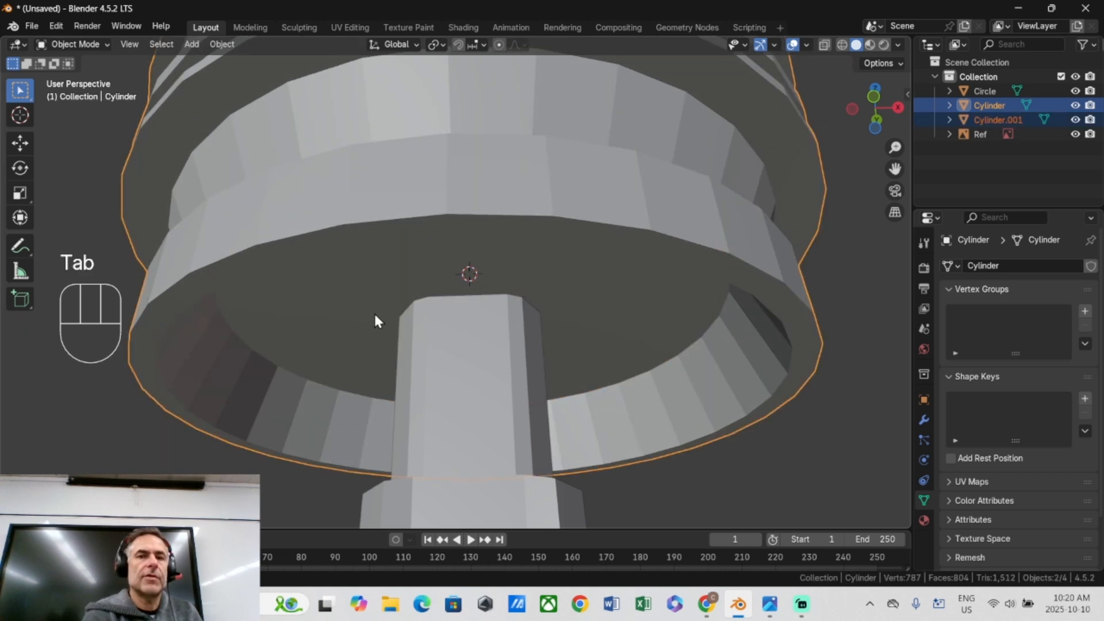
Rename the Cylinder object to "Main observ".
{"action": "left_click", "coordinate": [990, 119]}
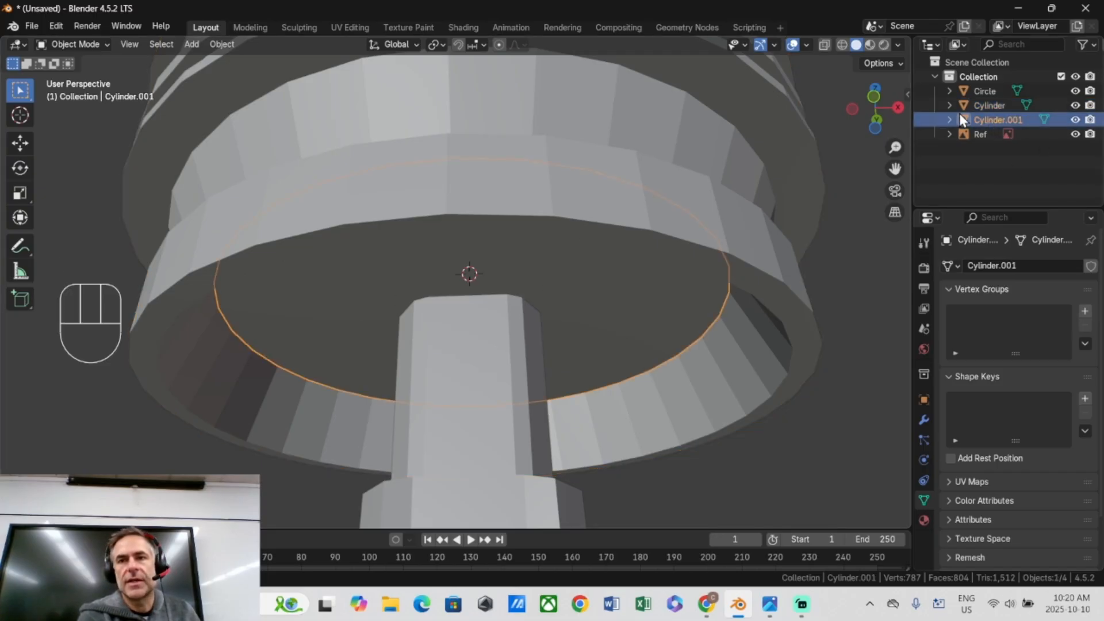
{"action": "left_click", "coordinate": [978, 106]}
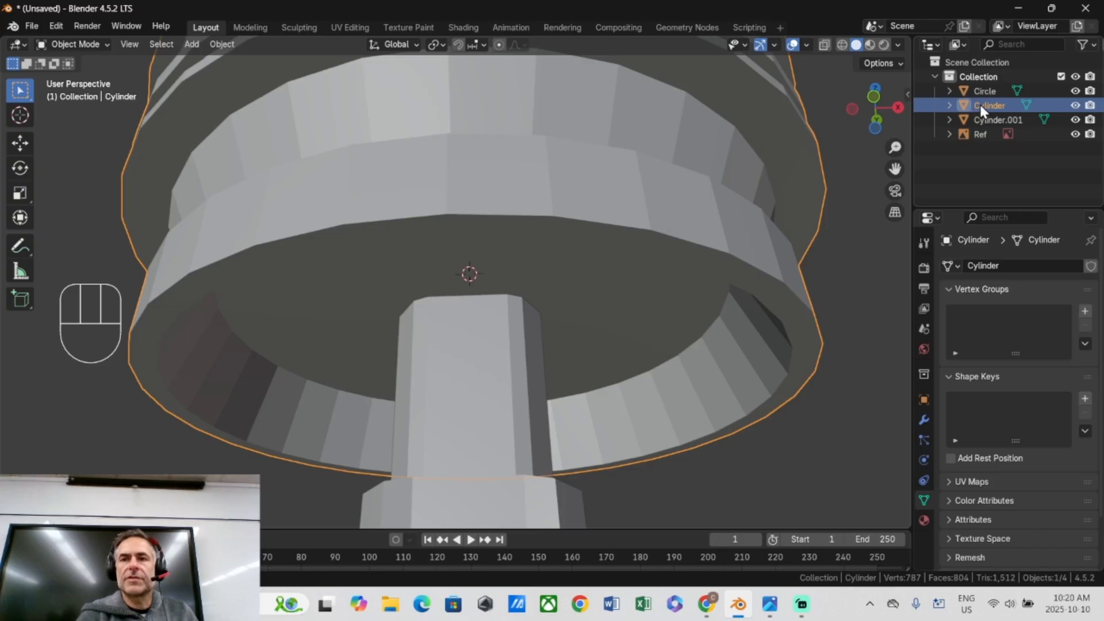
{"action": "double_click", "coordinate": [980, 105]}
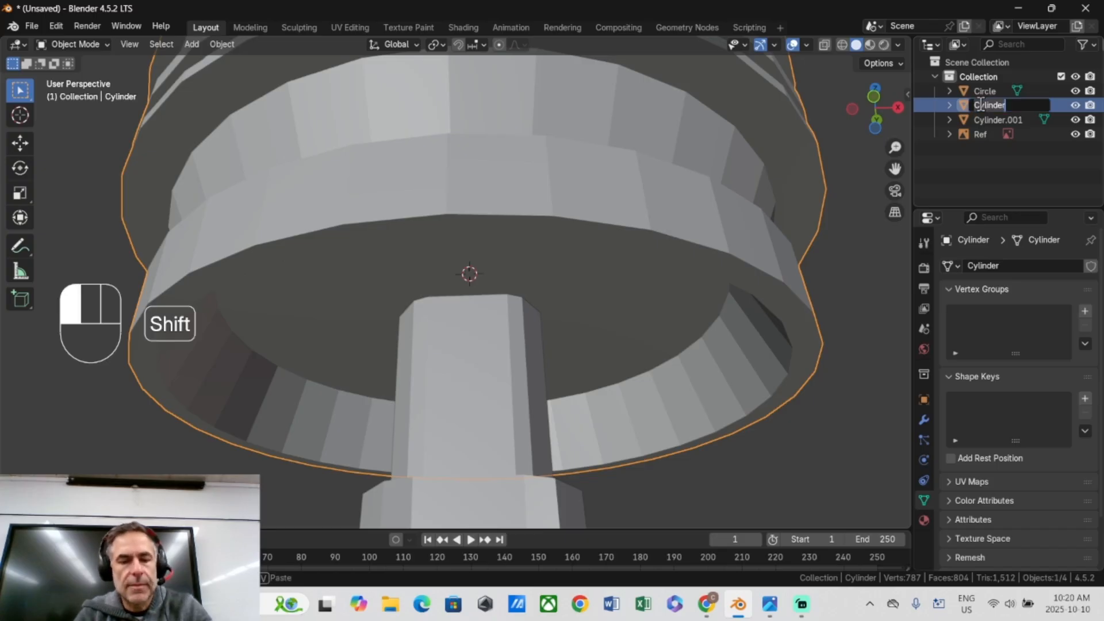
{"action": "type", "text": "Main o"}
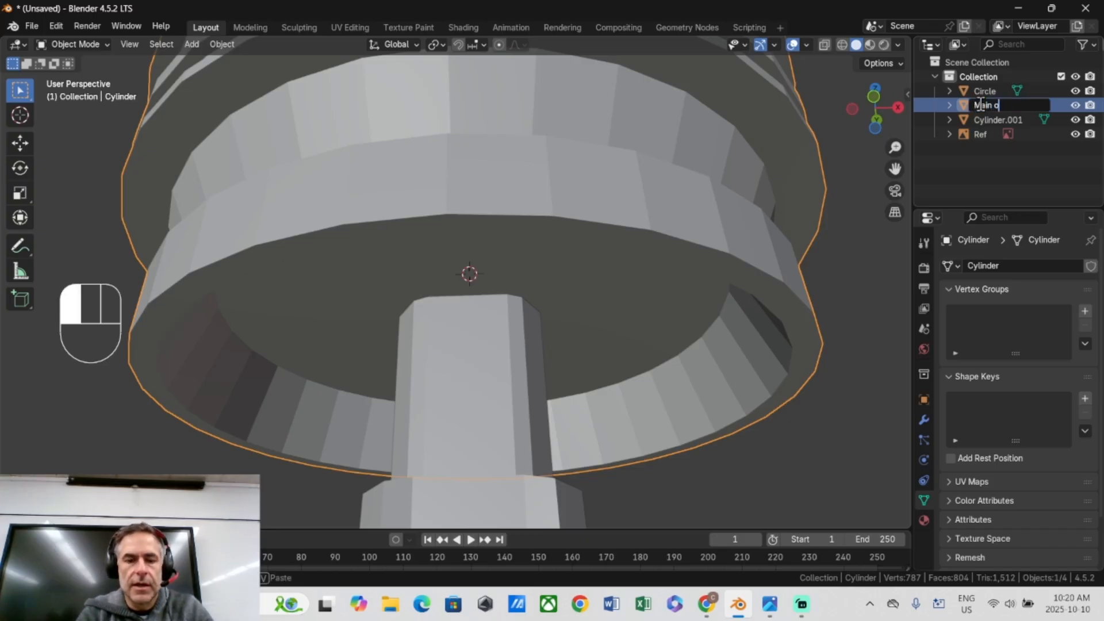
{"action": "type", "text": "bserv"}
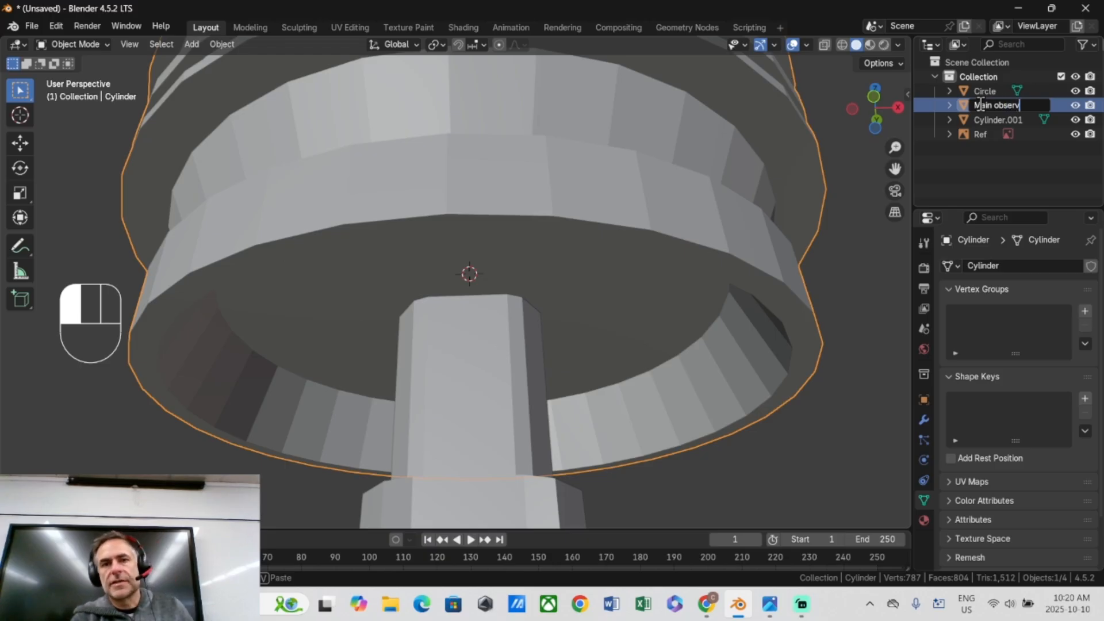
{"action": "left_click", "coordinate": [985, 91]}
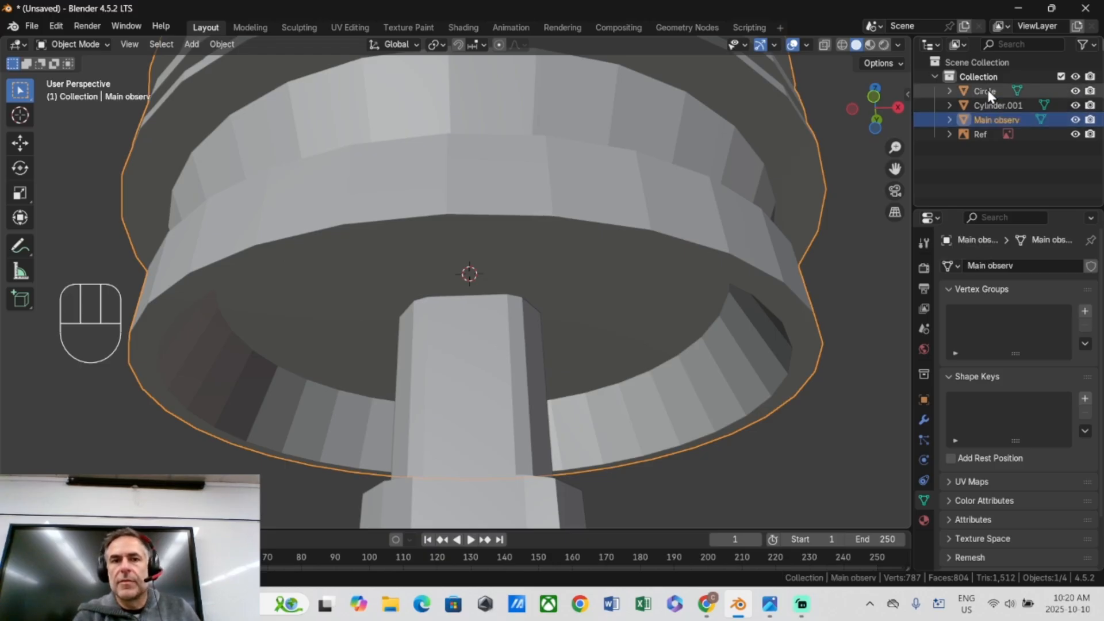
Rename the Circle object to "Base".
{"action": "double_click", "coordinate": [988, 88]}
{"action": "type", "text": "Base"}
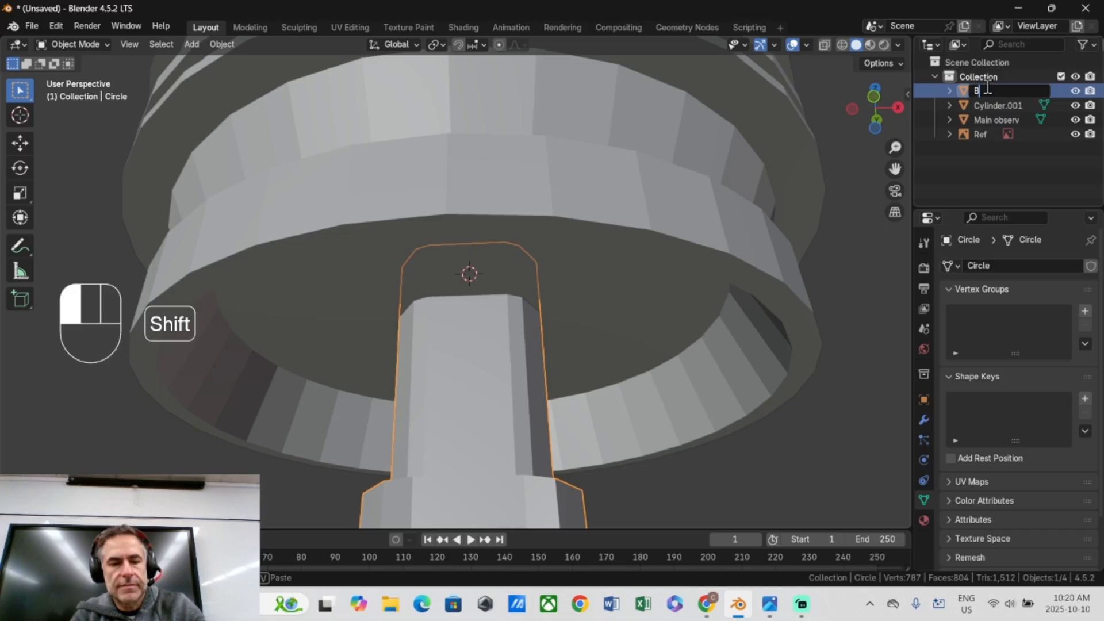
{"action": "key", "text": "Return"}
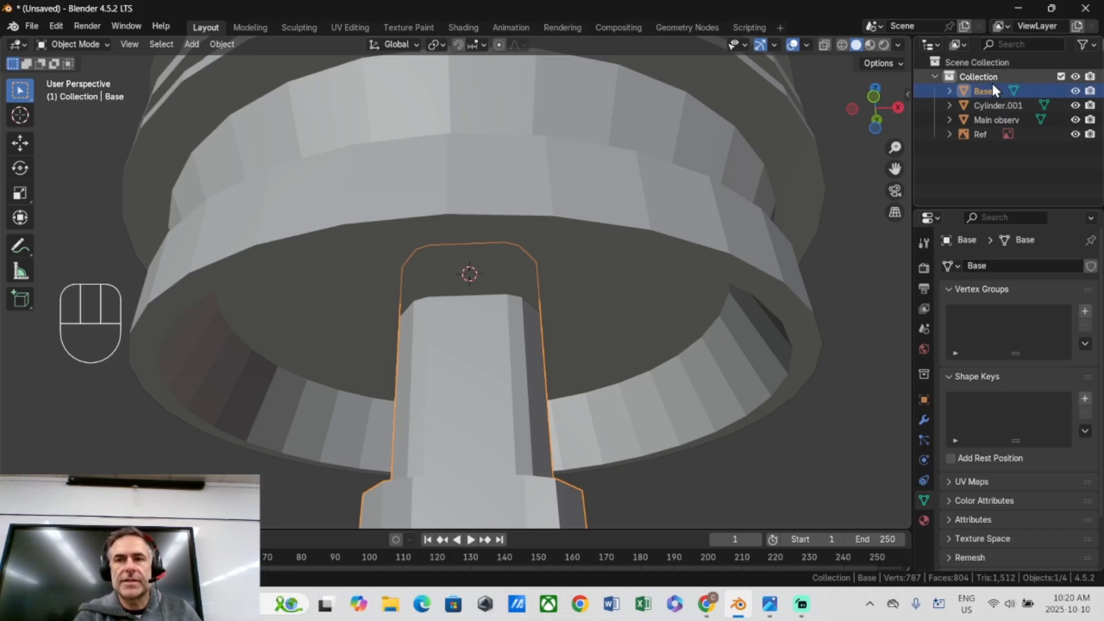
Rename the separated disc object Cylinder.001 to "Under".
{"action": "left_click", "coordinate": [992, 105]}
{"action": "double_click", "coordinate": [993, 107]}
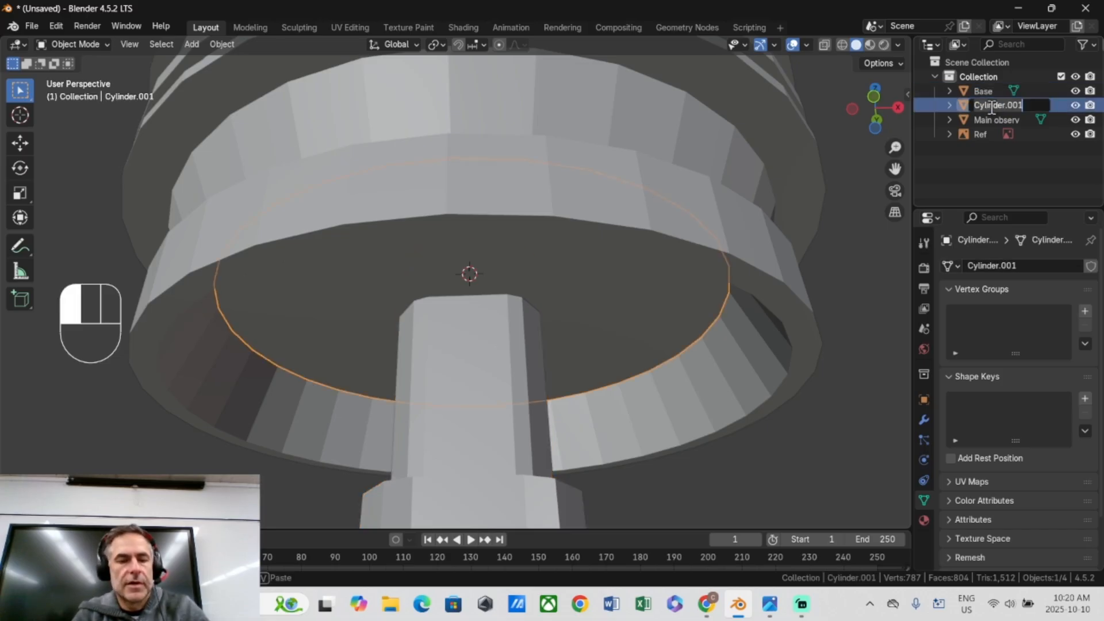
{"action": "type", "text": "Un"}
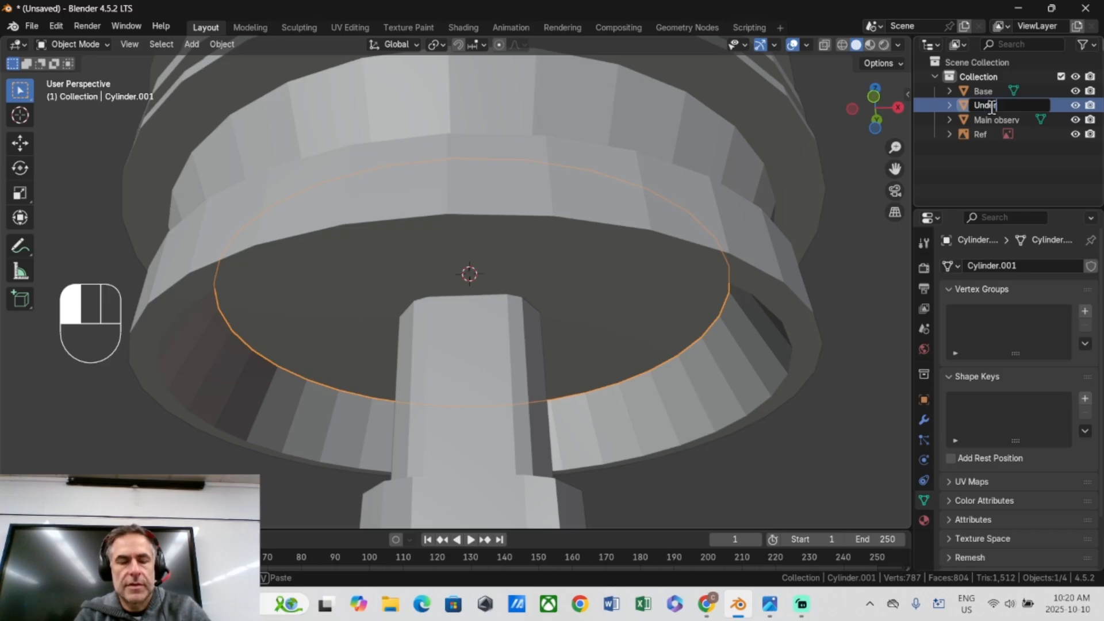
{"action": "type", "text": "der"}
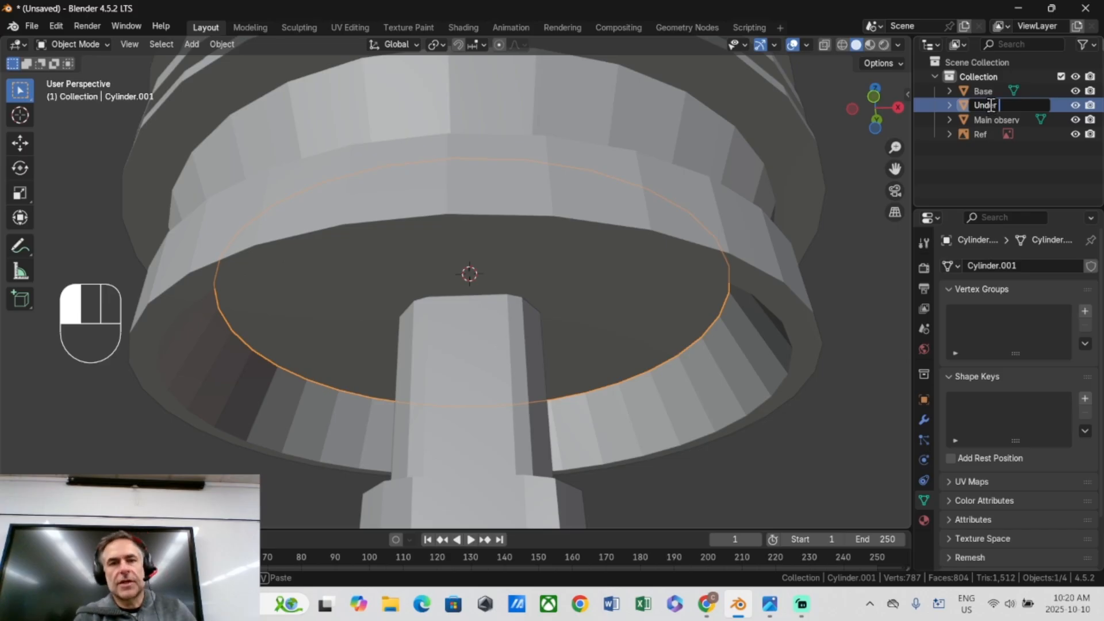
{"action": "key", "text": "Return"}
Edit the Under object and lower all of its faces about 0.214 m along Z.
{"action": "left_click", "coordinate": [557, 279]}
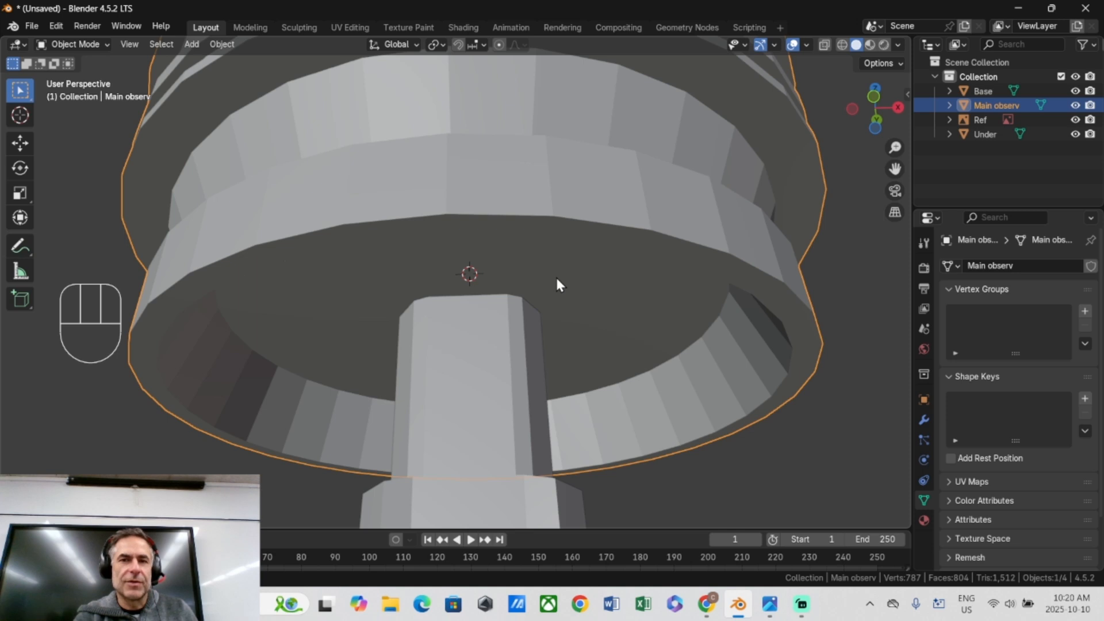
{"action": "left_click", "coordinate": [988, 134]}
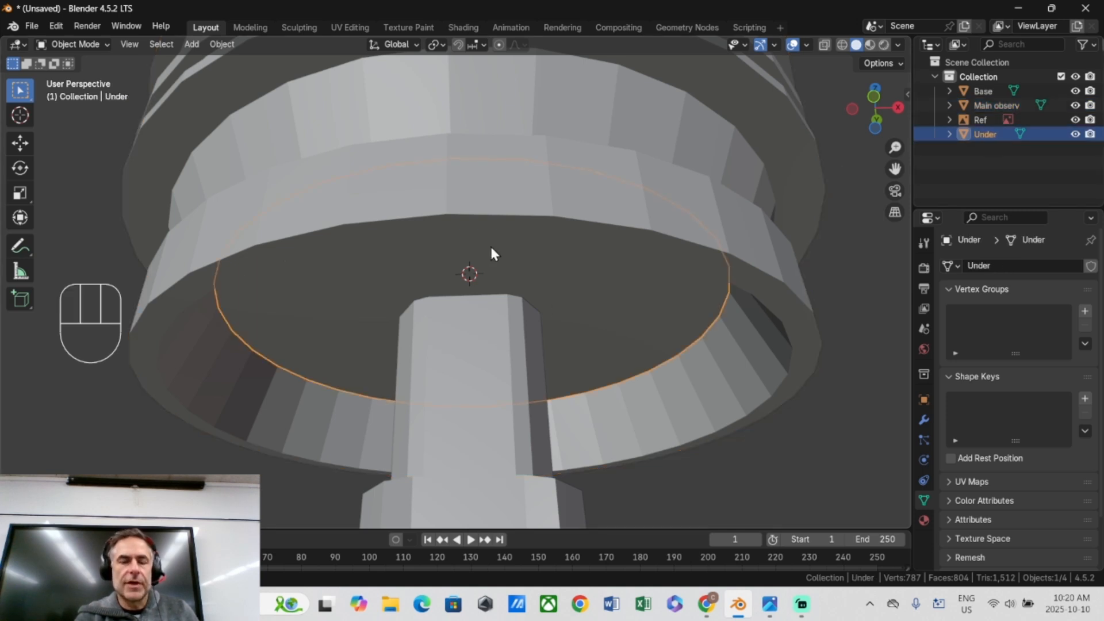
{"action": "scroll", "coordinate": [441, 277], "scroll_direction": "down", "scroll_amount": 2}
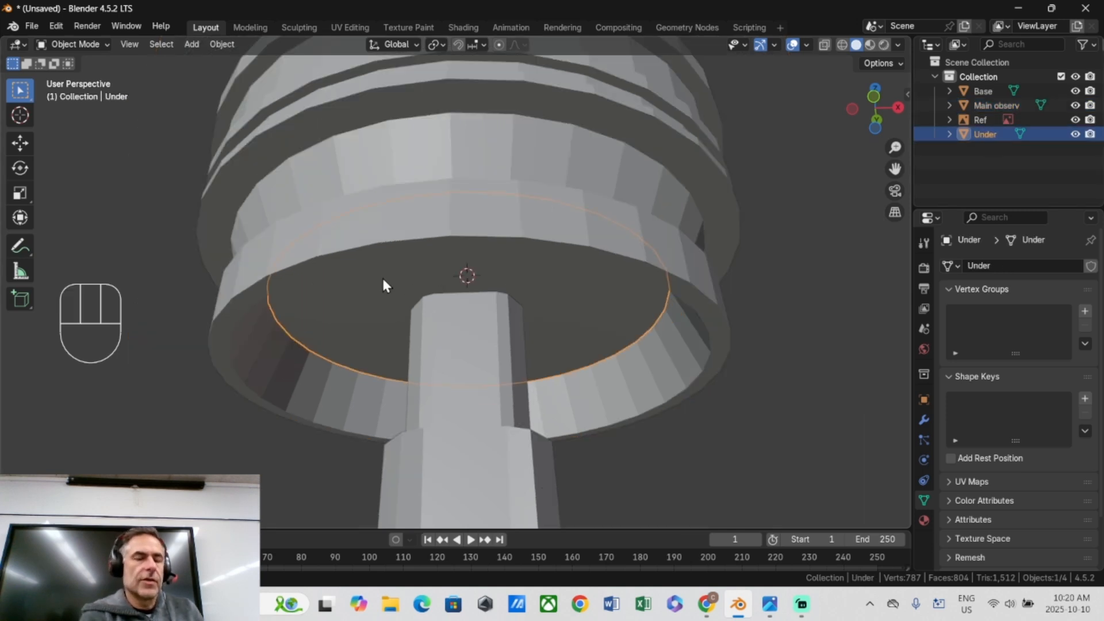
{"action": "key", "text": "Tab"}
{"action": "key", "text": "a"}
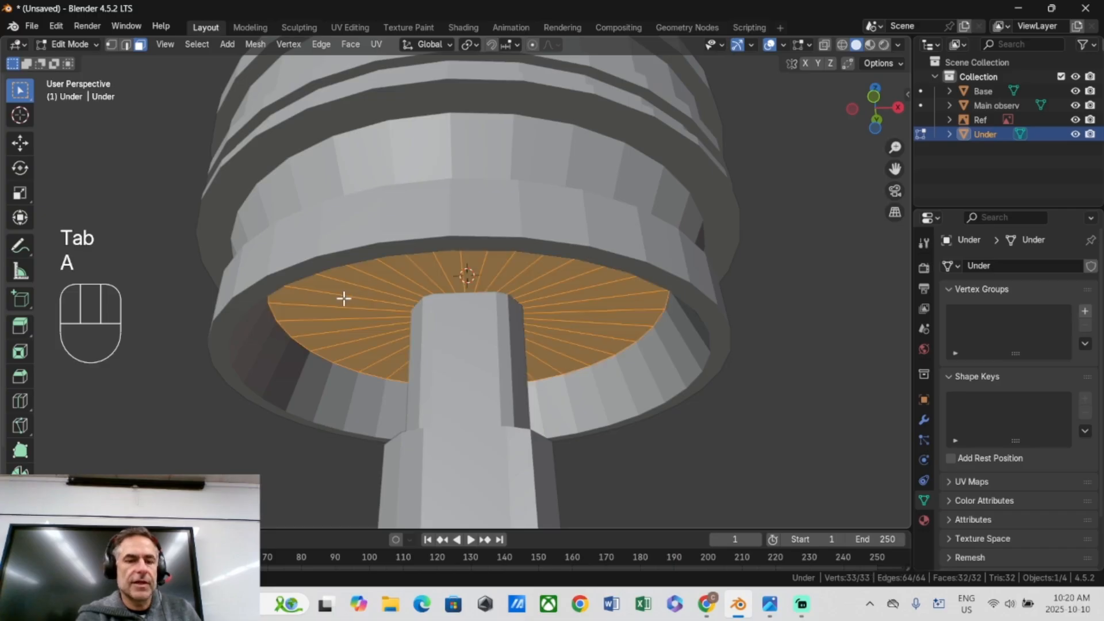
{"action": "key", "text": "g"}
{"action": "key", "text": "z"}
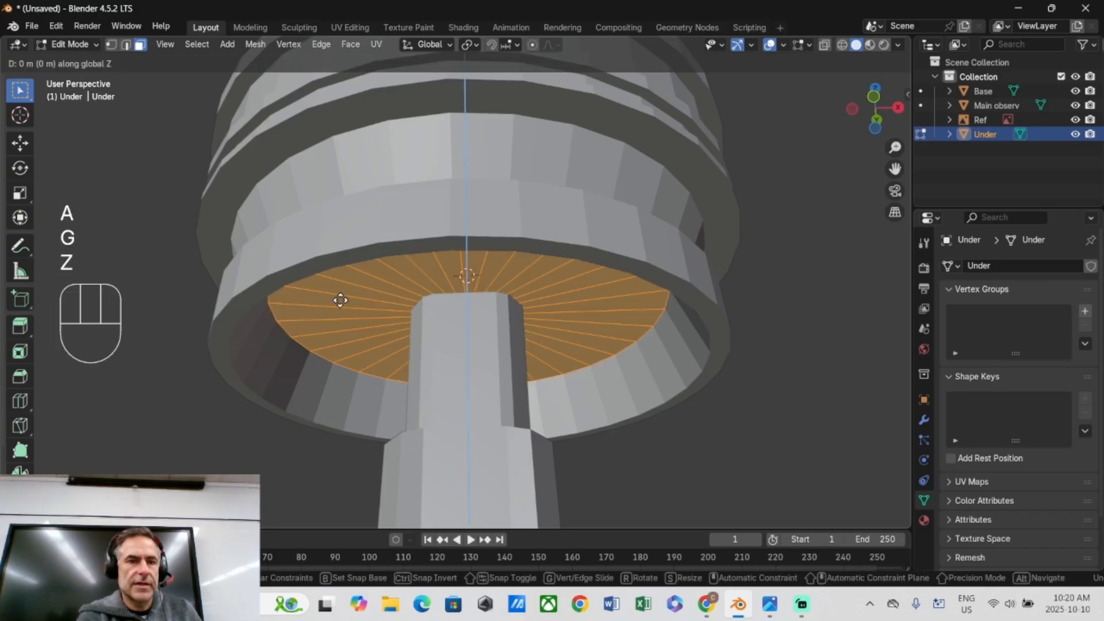
{"action": "left_click", "coordinate": [337, 337]}
Scale the Under disc up to about 1.099 to fill the rim opening and isolate it in local view.
{"action": "middle_click_drag", "start_coordinate": [336, 337], "coordinate": [363, 256]}
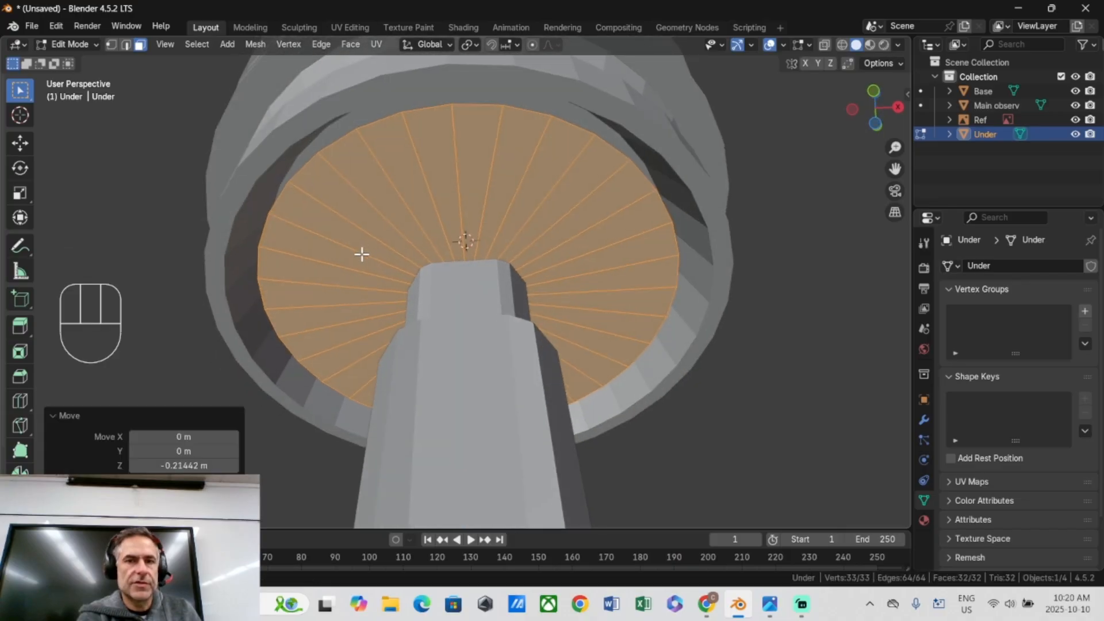
{"action": "key", "text": "s"}
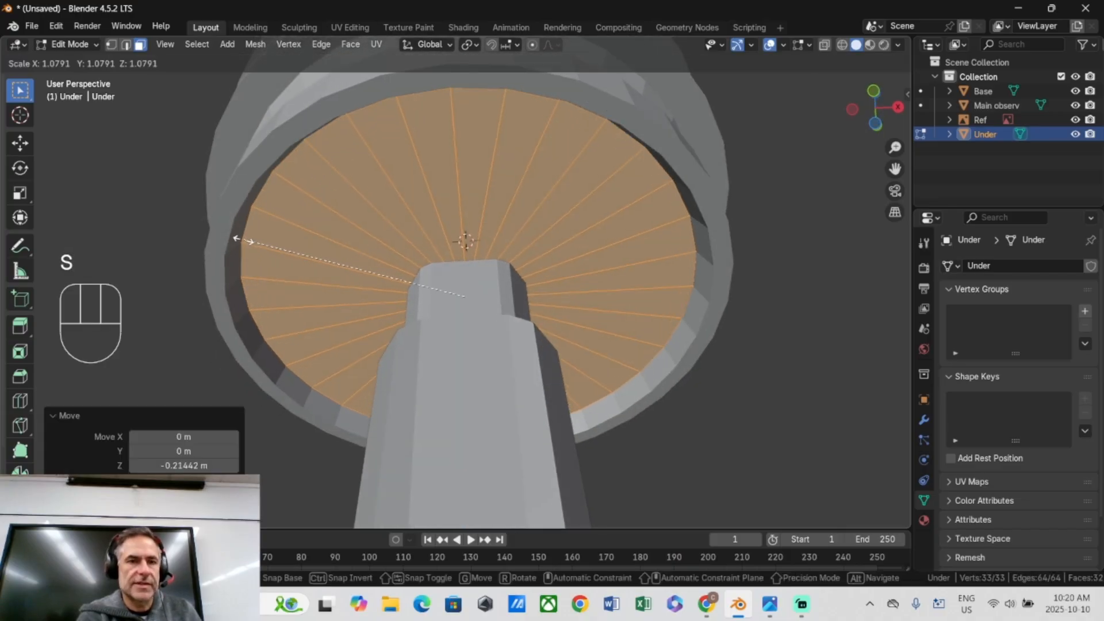
{"action": "left_click", "coordinate": [237, 239]}
{"action": "middle_click_drag", "start_coordinate": [239, 240], "coordinate": [293, 289]}
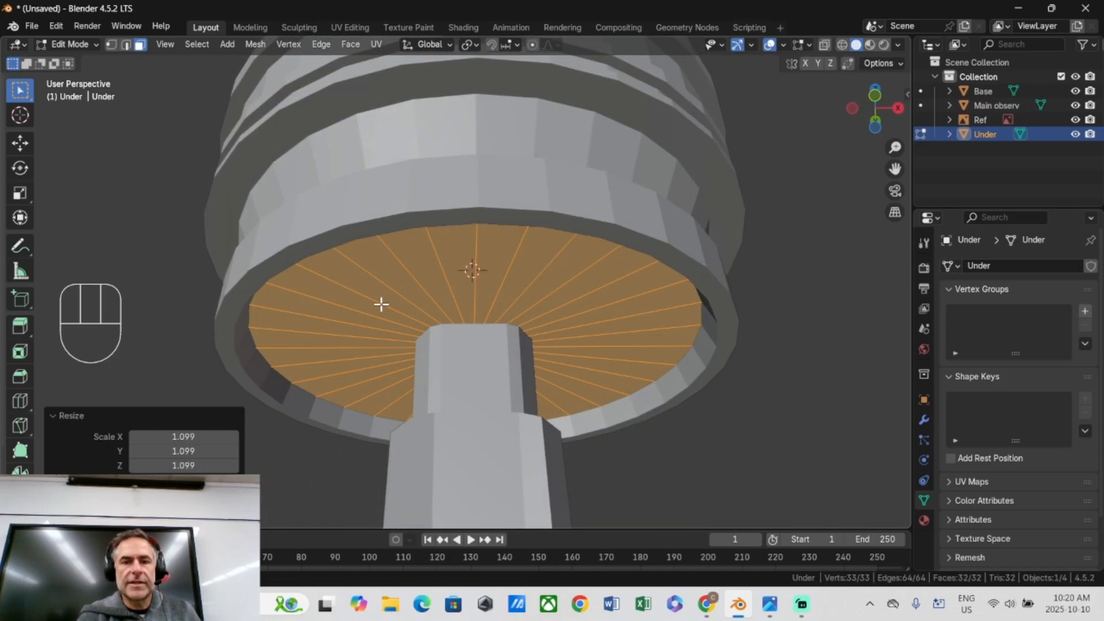
{"action": "key", "text": "slash"}
{"action": "middle_click_drag", "start_coordinate": [385, 298], "coordinate": [448, 318]}
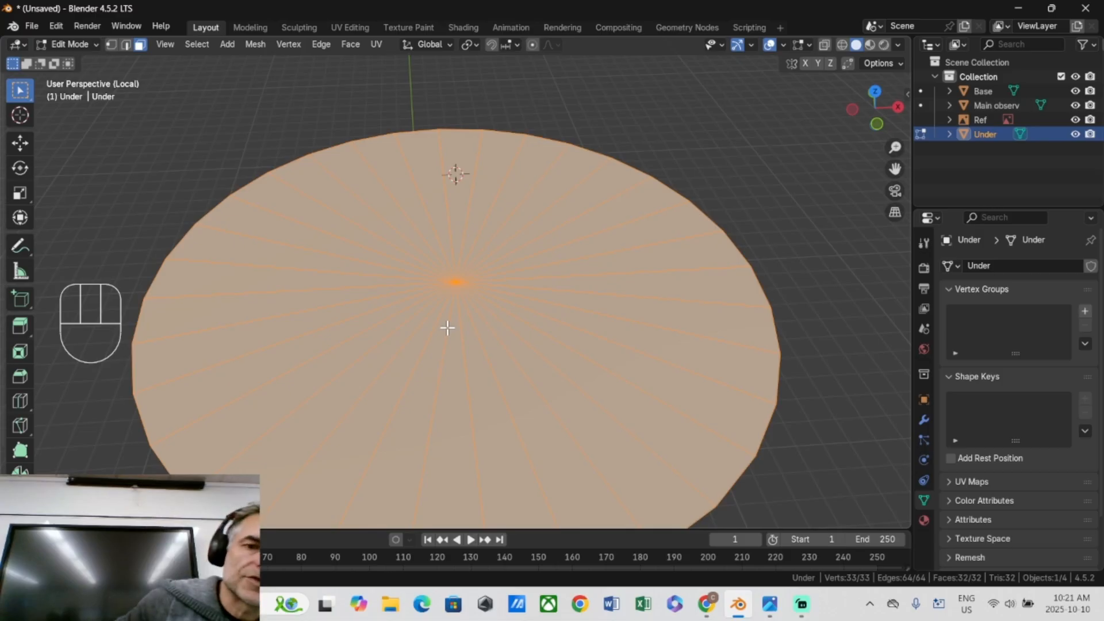
Delete every other wedge face of the Under disc, picking the alternating faces with Checker Deselect.
{"action": "scroll", "coordinate": [440, 318], "scroll_direction": "down", "scroll_amount": 3}
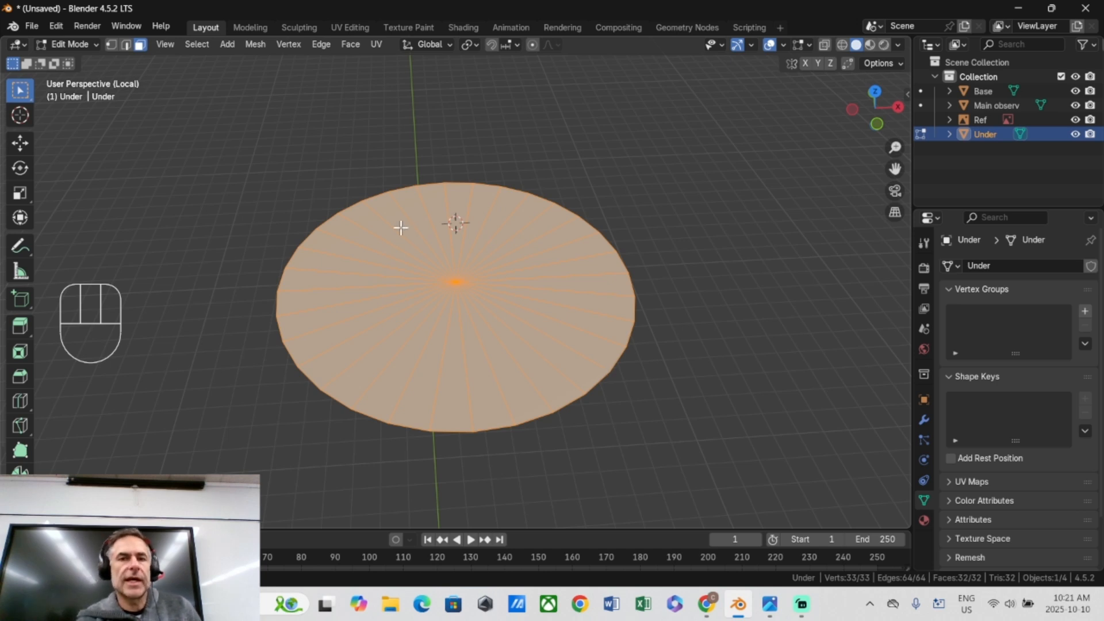
{"action": "left_click", "coordinate": [200, 43]}
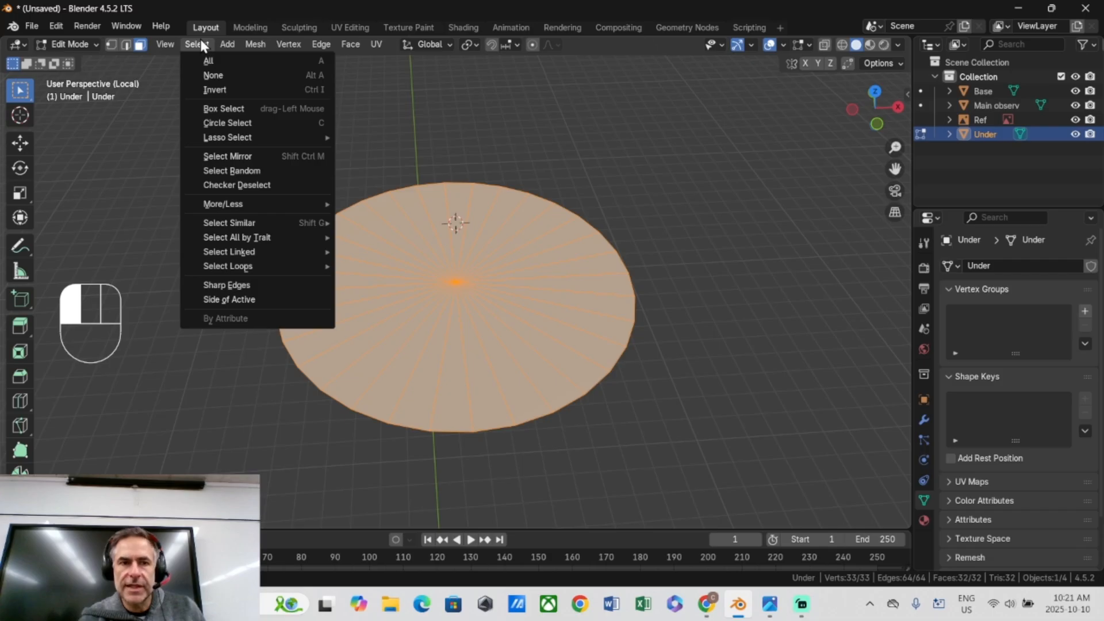
{"action": "left_click", "coordinate": [222, 183]}
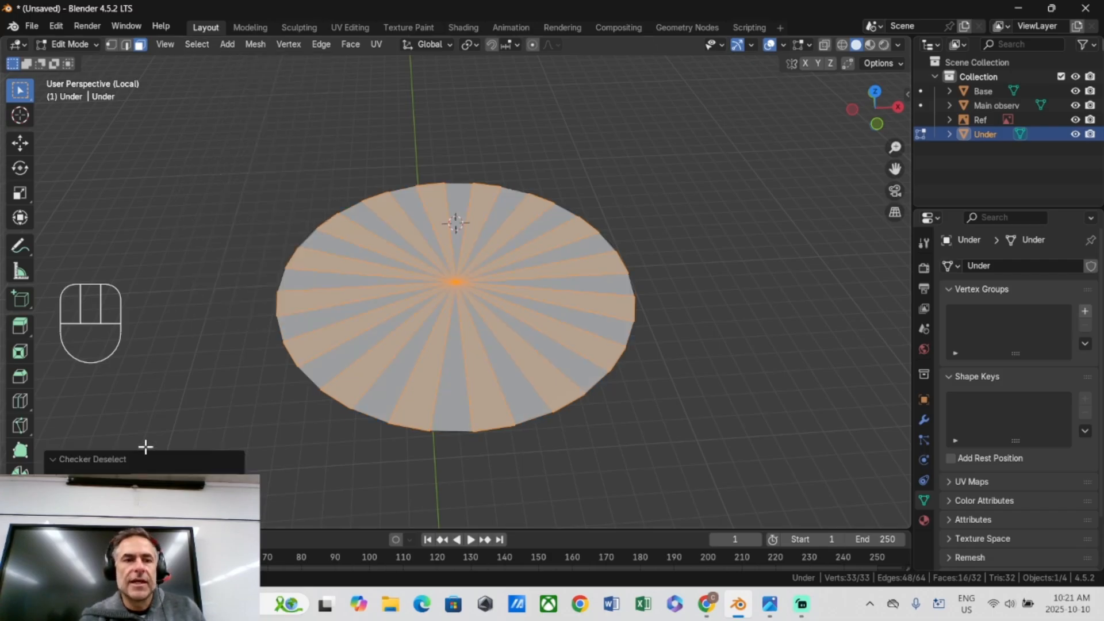
{"action": "left_click", "coordinate": [233, 481]}
{"action": "left_click", "coordinate": [233, 481]}
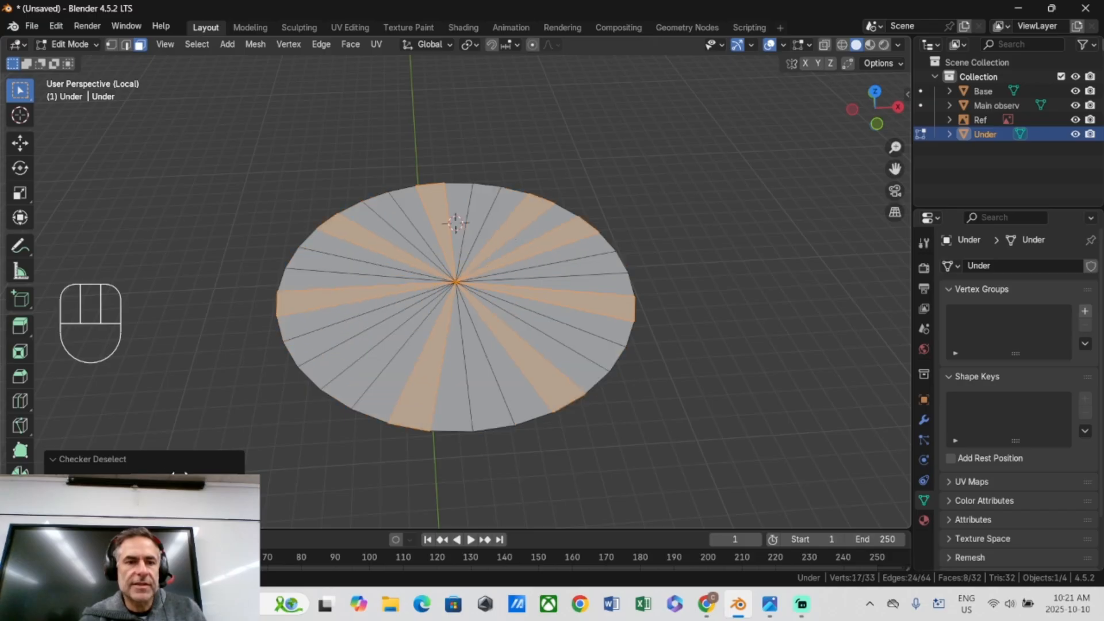
{"action": "left_click", "coordinate": [136, 481]}
{"action": "left_click", "coordinate": [136, 481]}
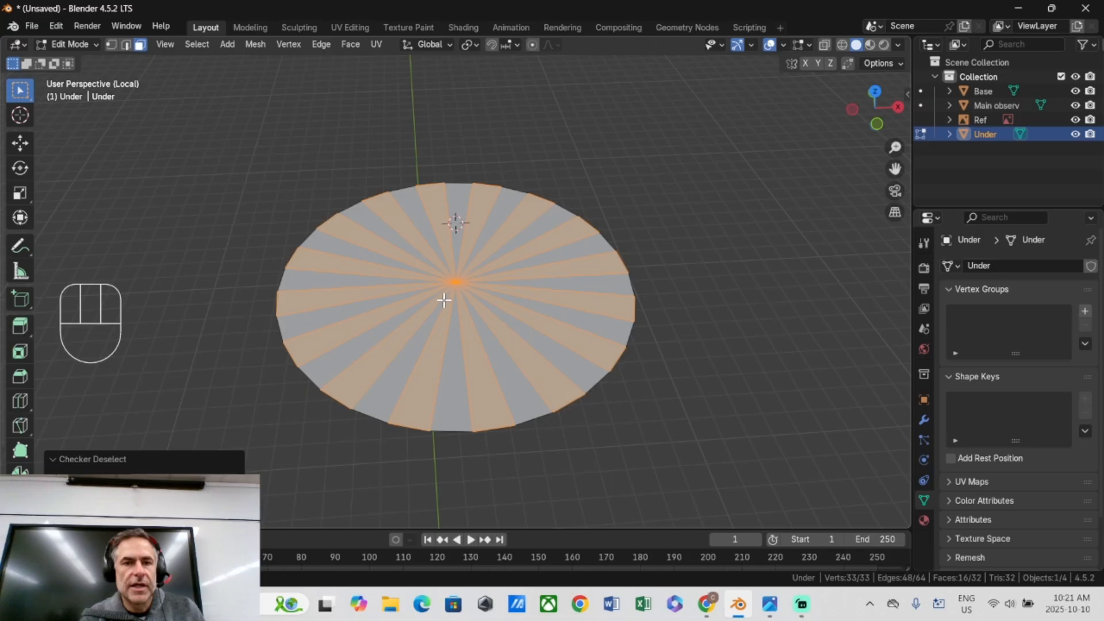
{"action": "scroll", "coordinate": [303, 355], "scroll_direction": "up", "scroll_amount": 2}
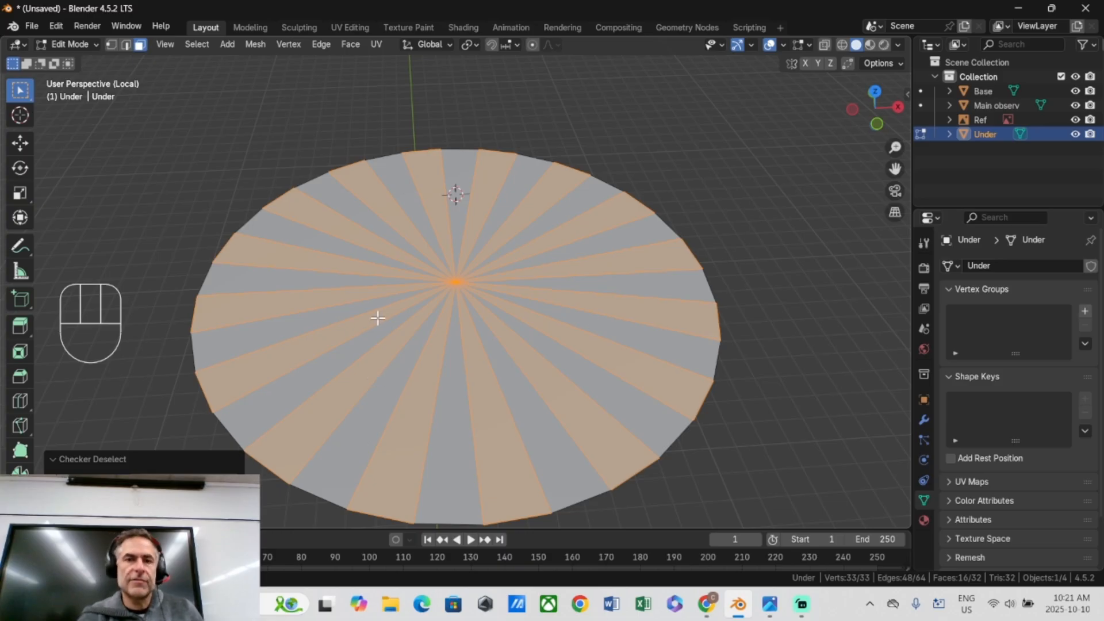
{"action": "key", "text": "Delete"}
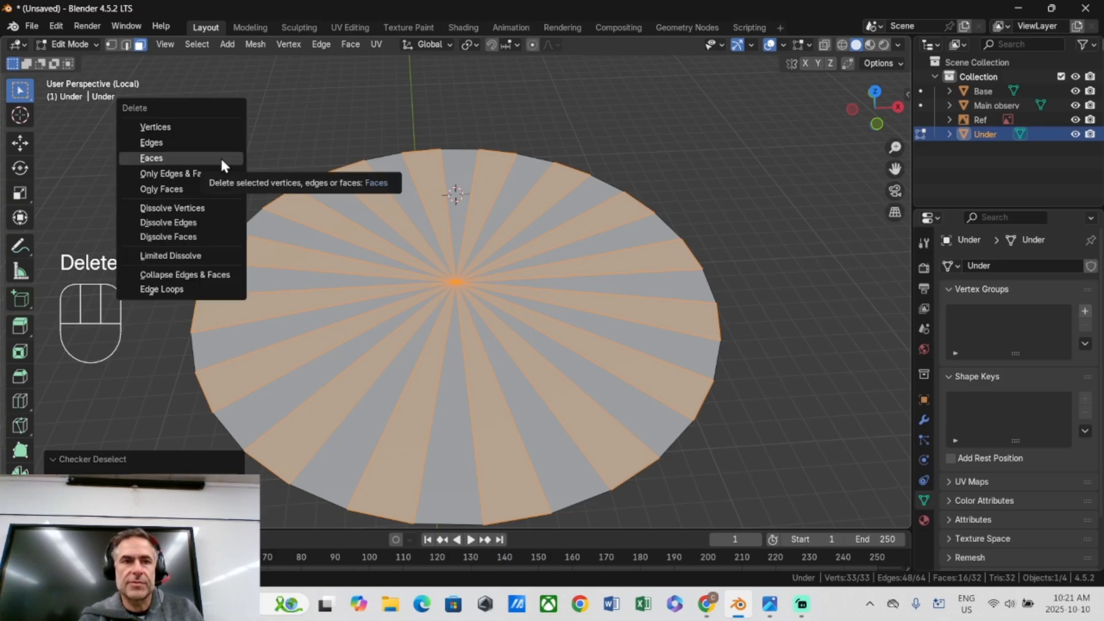
{"action": "left_click", "coordinate": [221, 162]}
Select the shared centre vertex of the Under wedges and lower it about 0.416 m along Z, with the whole tower shown.
{"action": "middle_click_drag", "start_coordinate": [258, 225], "coordinate": [382, 177]}
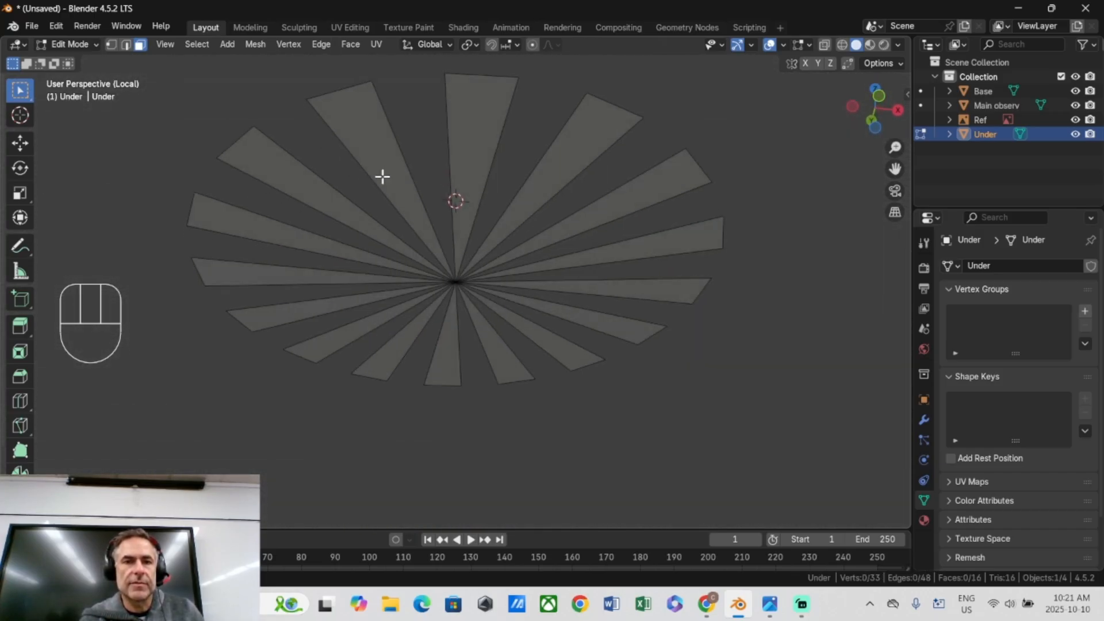
{"action": "left_click", "coordinate": [110, 43]}
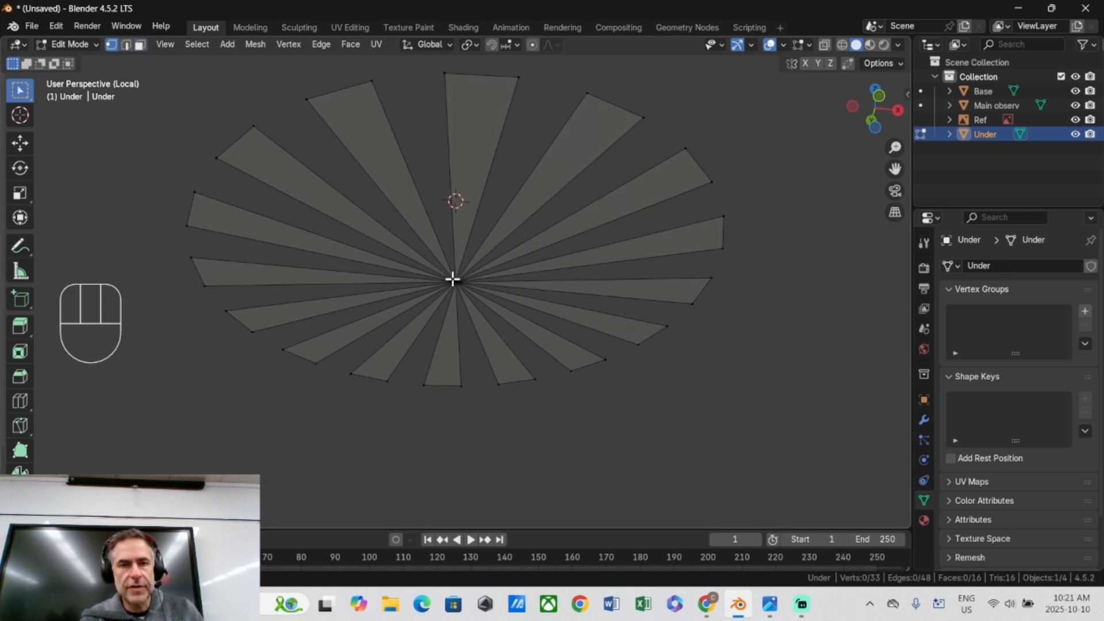
{"action": "left_click_drag", "start_coordinate": [449, 254], "coordinate": [493, 333]}
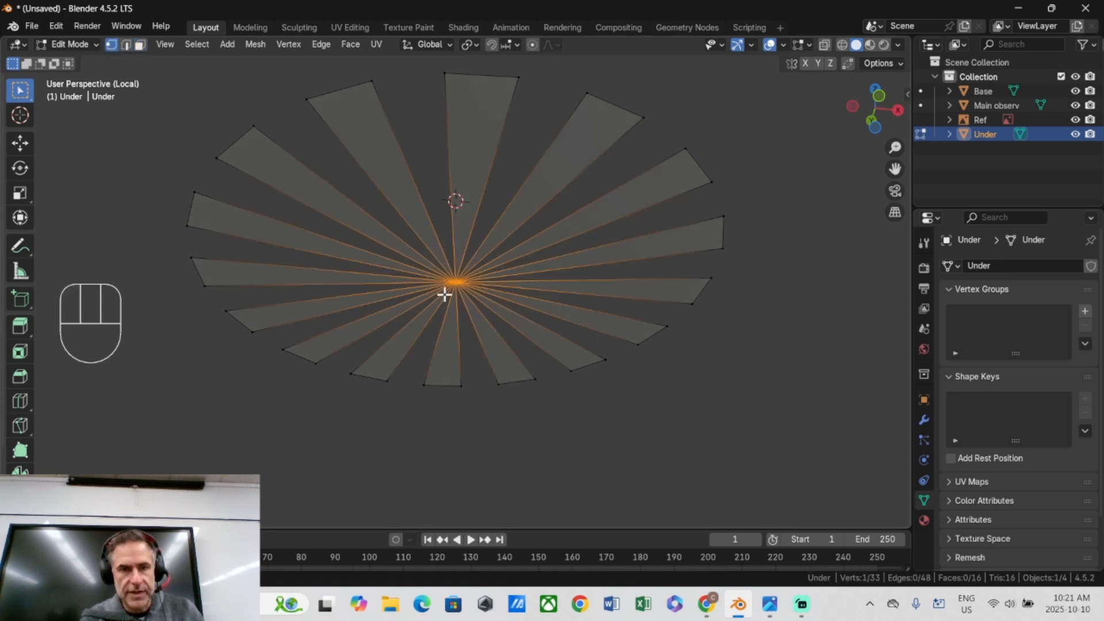
{"action": "key", "text": "KP_1"}
{"action": "key", "text": "slash"}
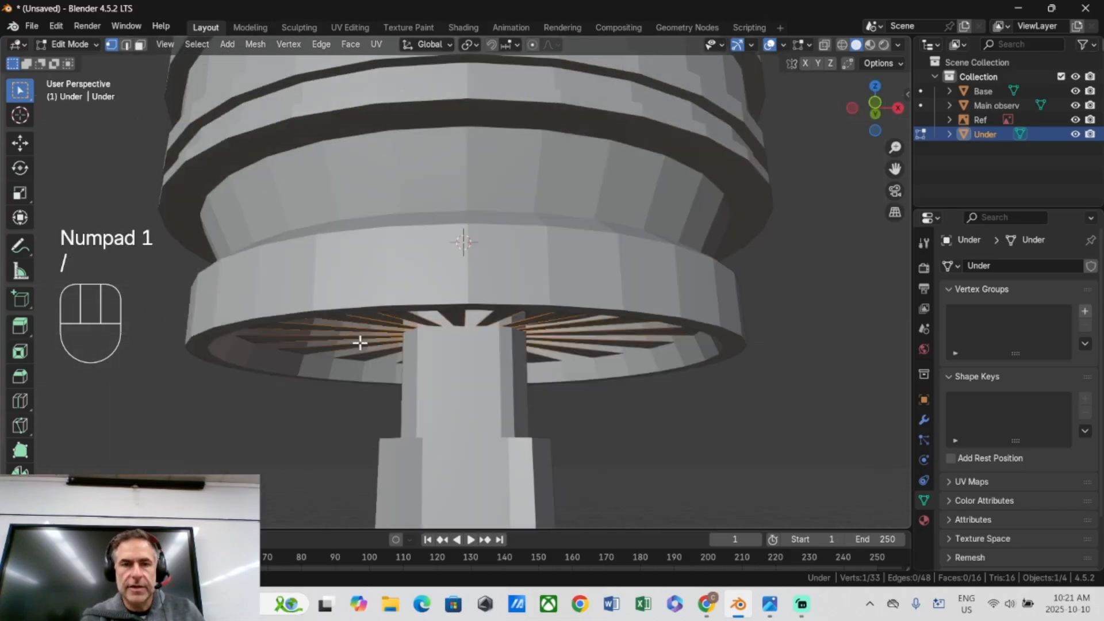
{"action": "key", "text": "g"}
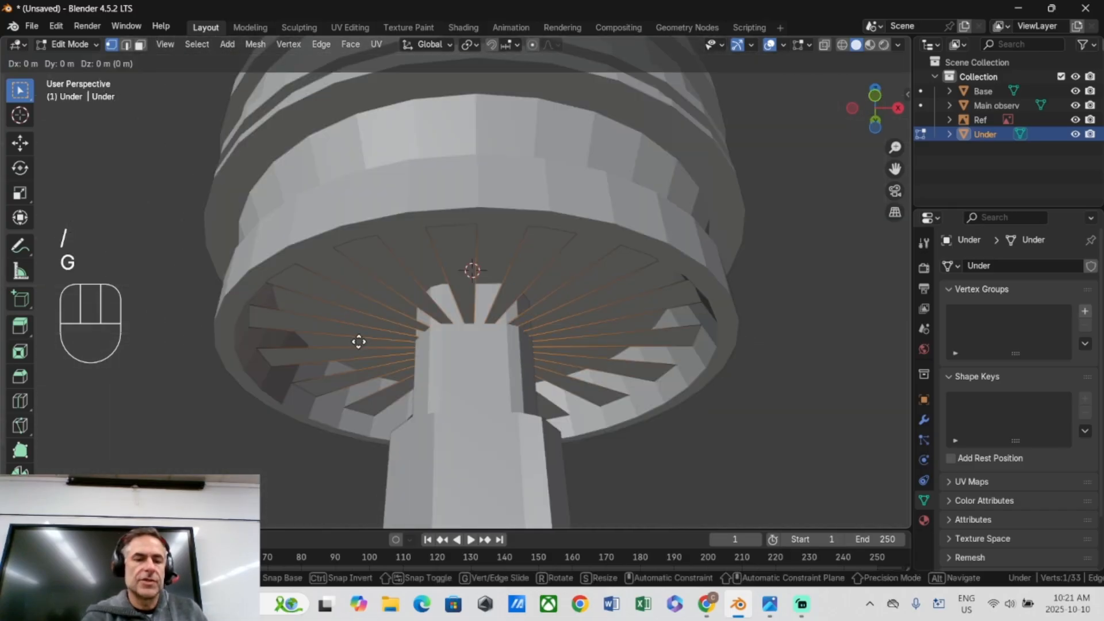
{"action": "key", "text": "z"}
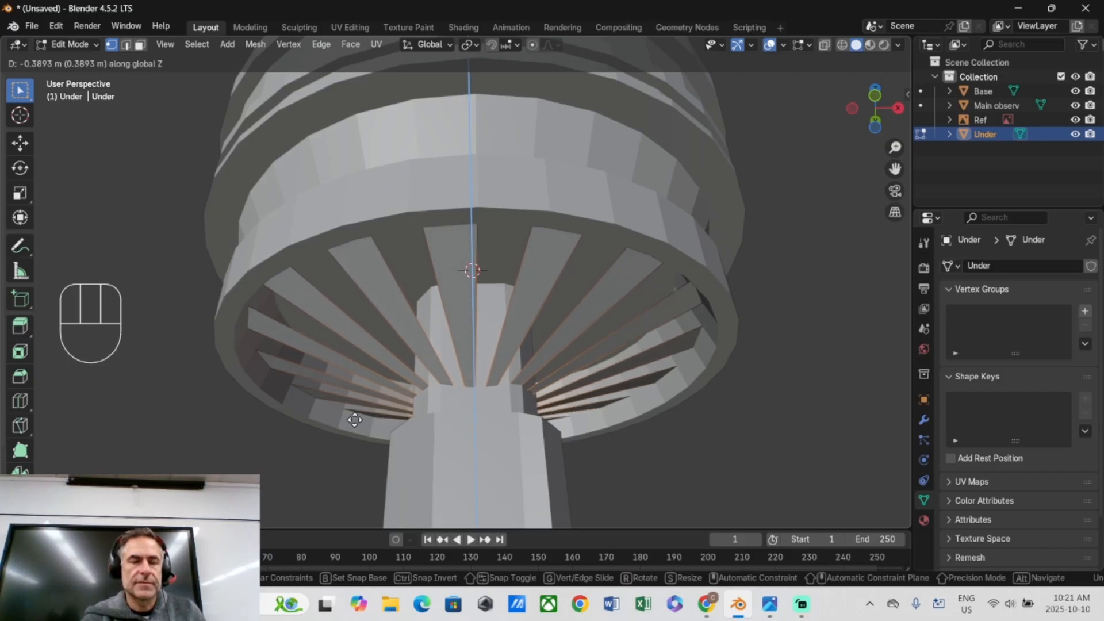
{"action": "left_click", "coordinate": [354, 424]}
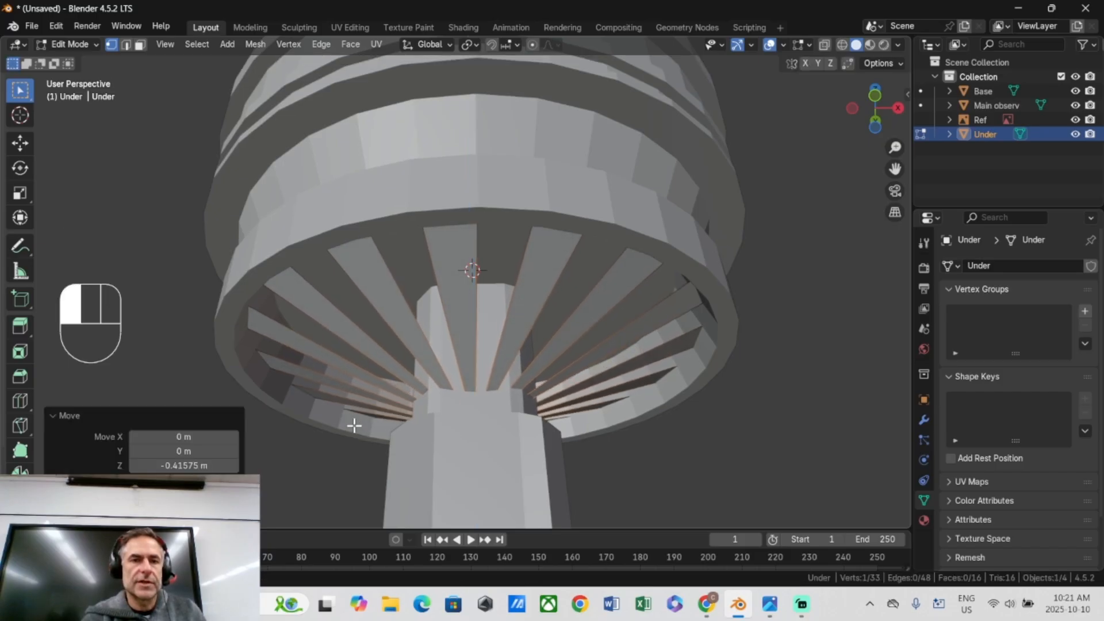
Lower the entire Under mesh slightly along Z beneath the main body.
{"action": "middle_click_drag", "start_coordinate": [352, 423], "coordinate": [320, 412]}
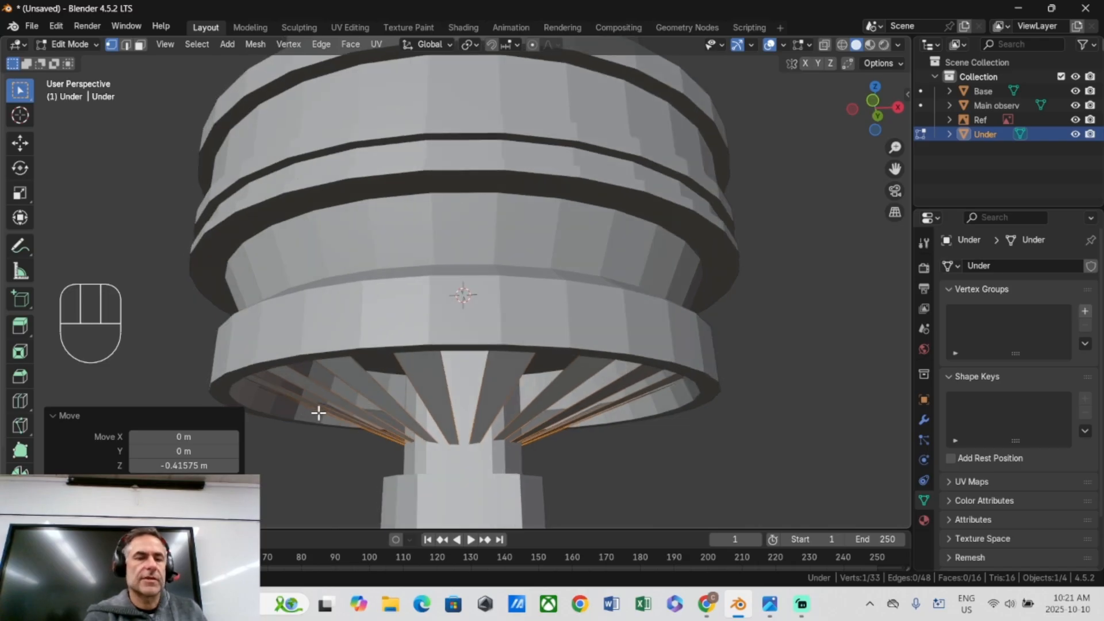
{"action": "key", "text": "a"}
{"action": "key", "text": "g"}
{"action": "key", "text": "z"}
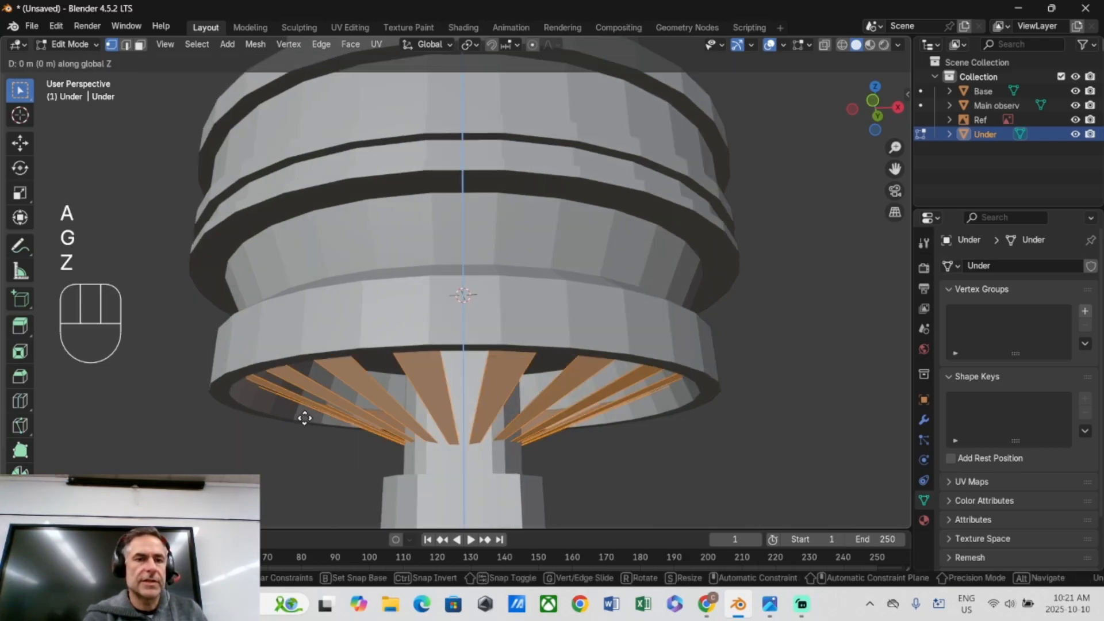
{"action": "left_click", "coordinate": [311, 410]}
{"action": "left_click_drag", "start_coordinate": [311, 410], "coordinate": [351, 324]}
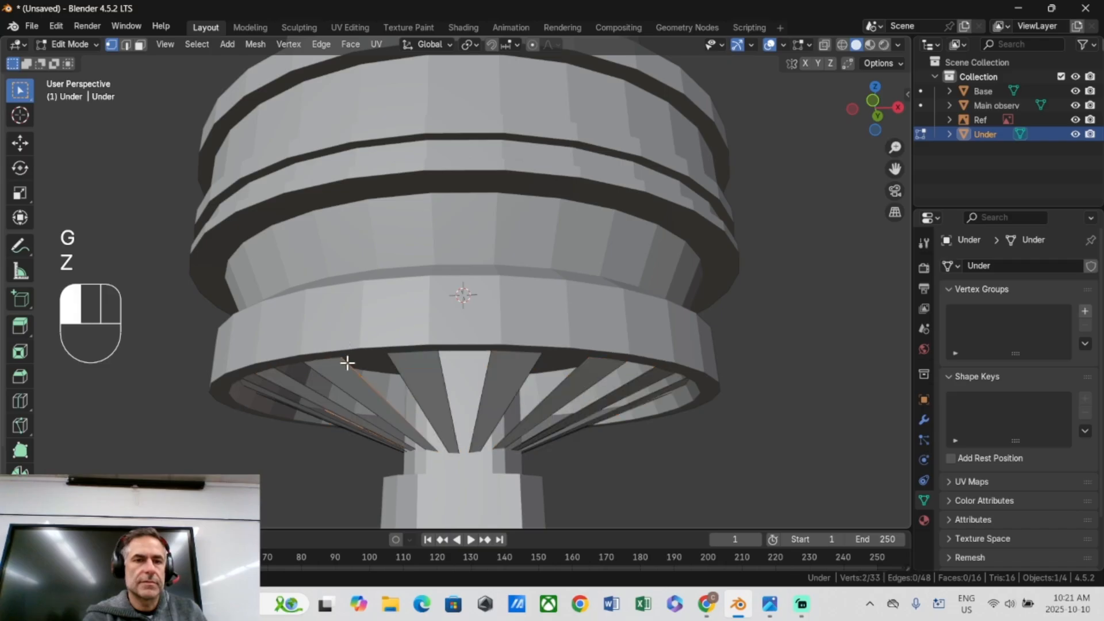
{"action": "middle_click_drag", "start_coordinate": [344, 384], "coordinate": [367, 364]}
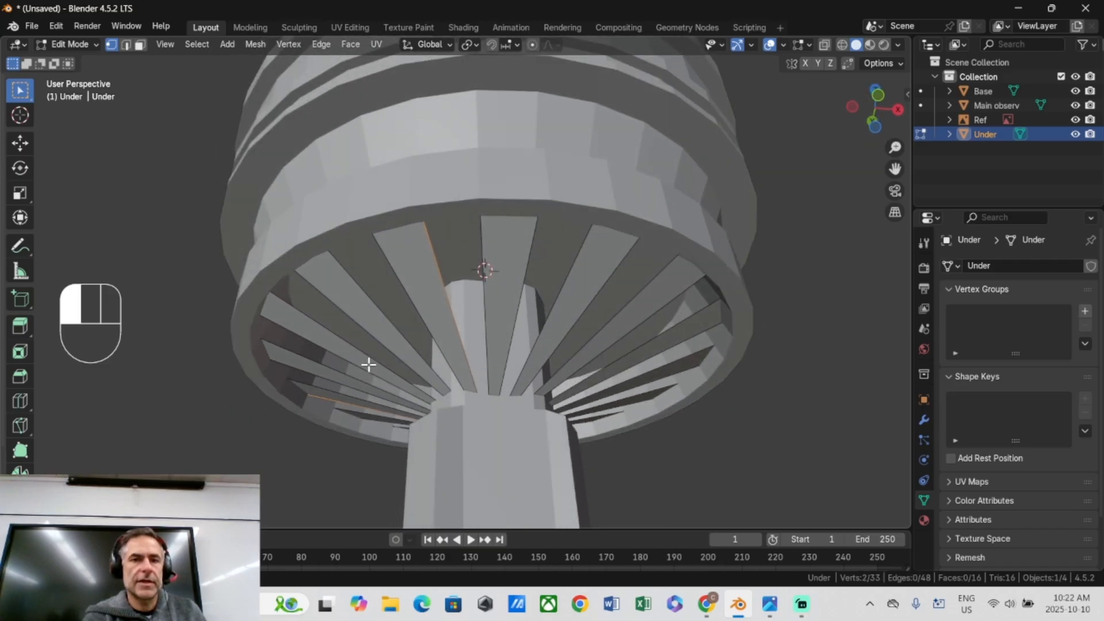
Isolate the Under object and extrude all of its wedge faces upward about 0.565 m.
{"action": "key", "text": "slash"}
{"action": "middle_click_drag", "start_coordinate": [387, 298], "coordinate": [386, 398]}
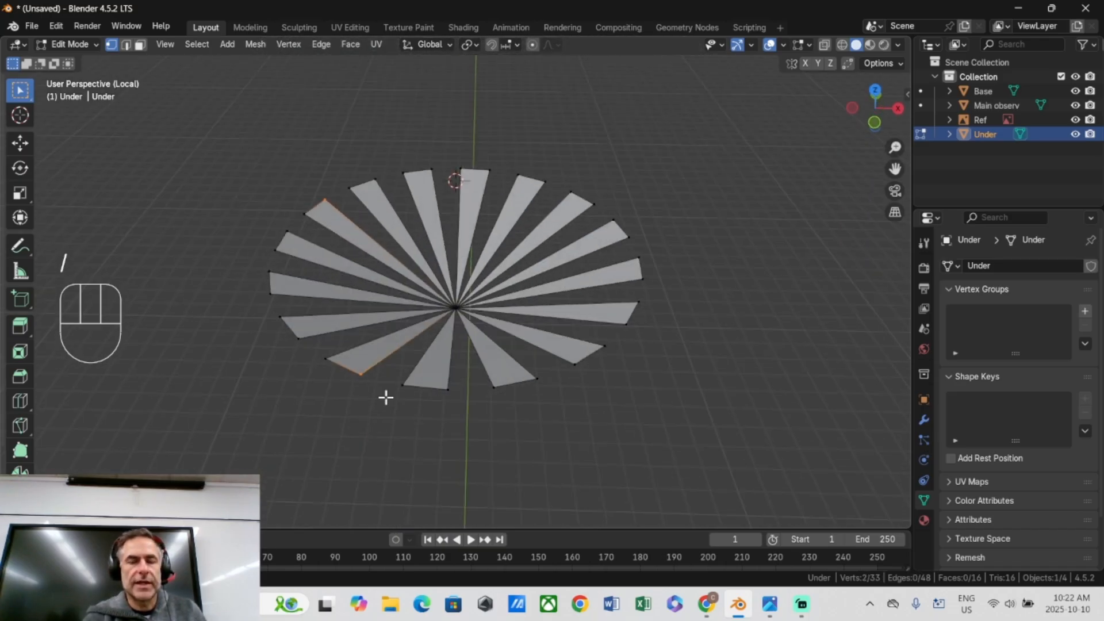
{"action": "key", "text": "a"}
{"action": "middle_click_drag", "start_coordinate": [382, 291], "coordinate": [353, 250]}
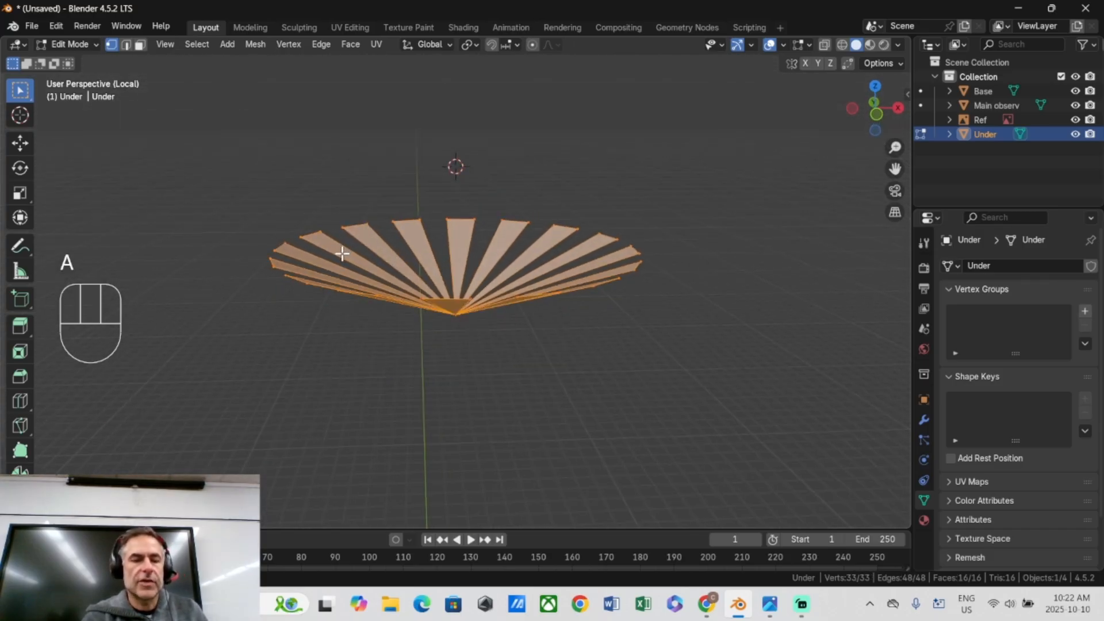
{"action": "key", "text": "3"}
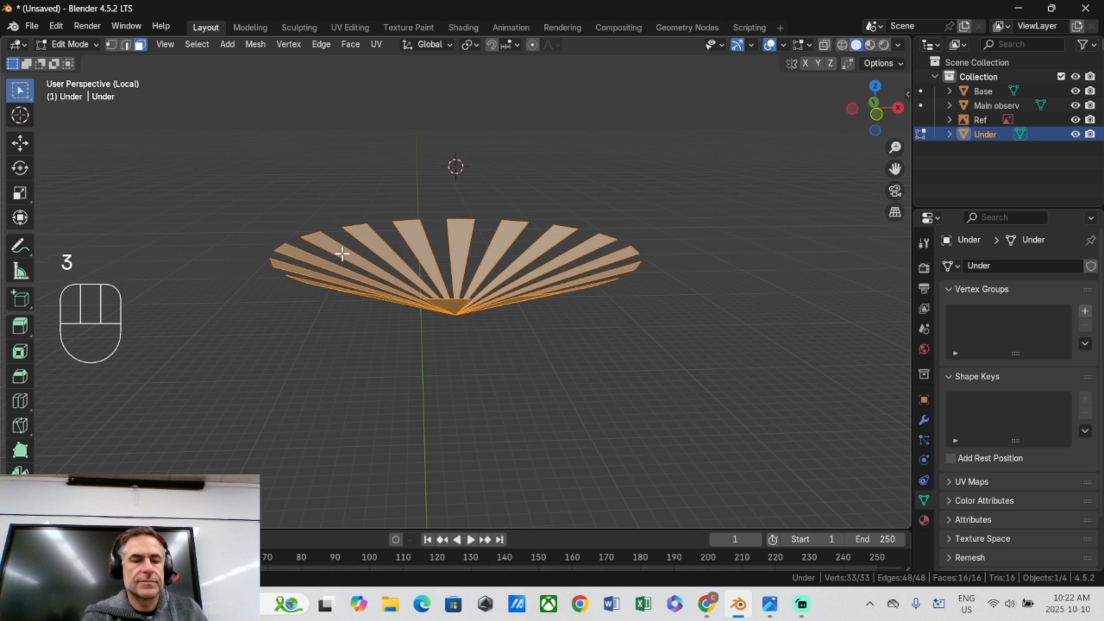
{"action": "key", "text": "e"}
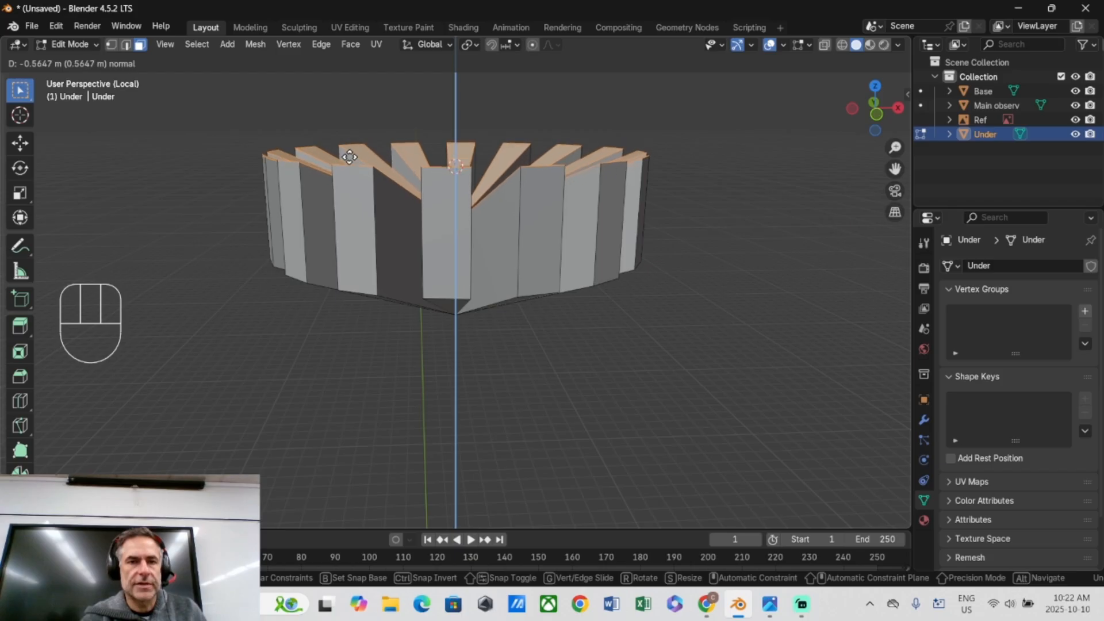
{"action": "left_click", "coordinate": [349, 157]}
{"action": "middle_click_drag", "start_coordinate": [351, 161], "coordinate": [357, 242]}
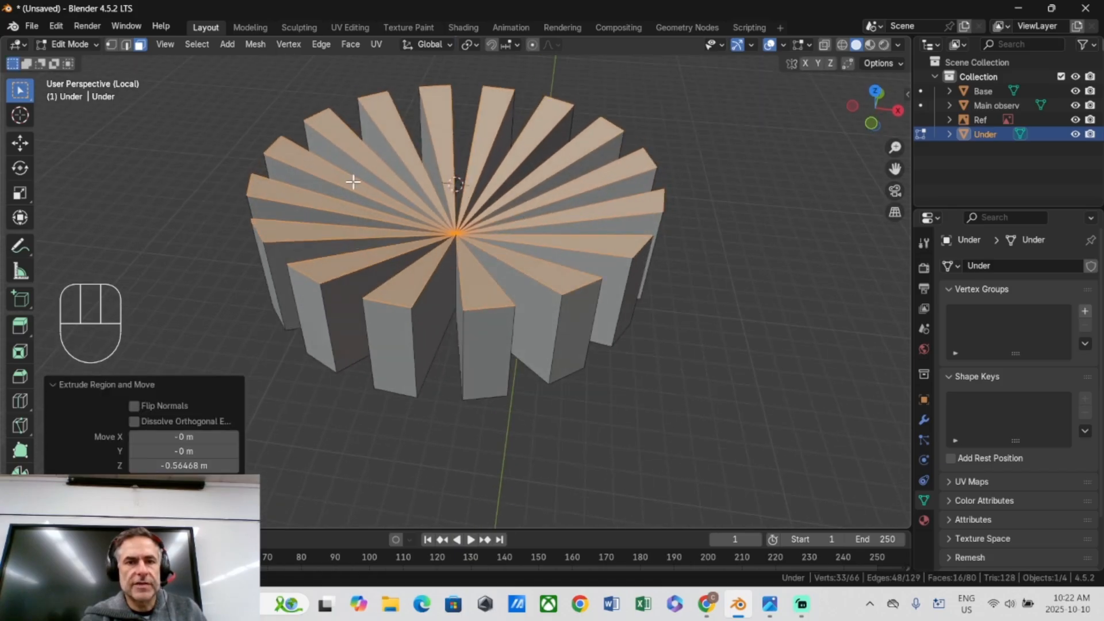
Flatten the extruded top faces of the wedges by scaling them to 0 along Z.
{"action": "middle_click_drag", "start_coordinate": [353, 182], "coordinate": [475, 180]}
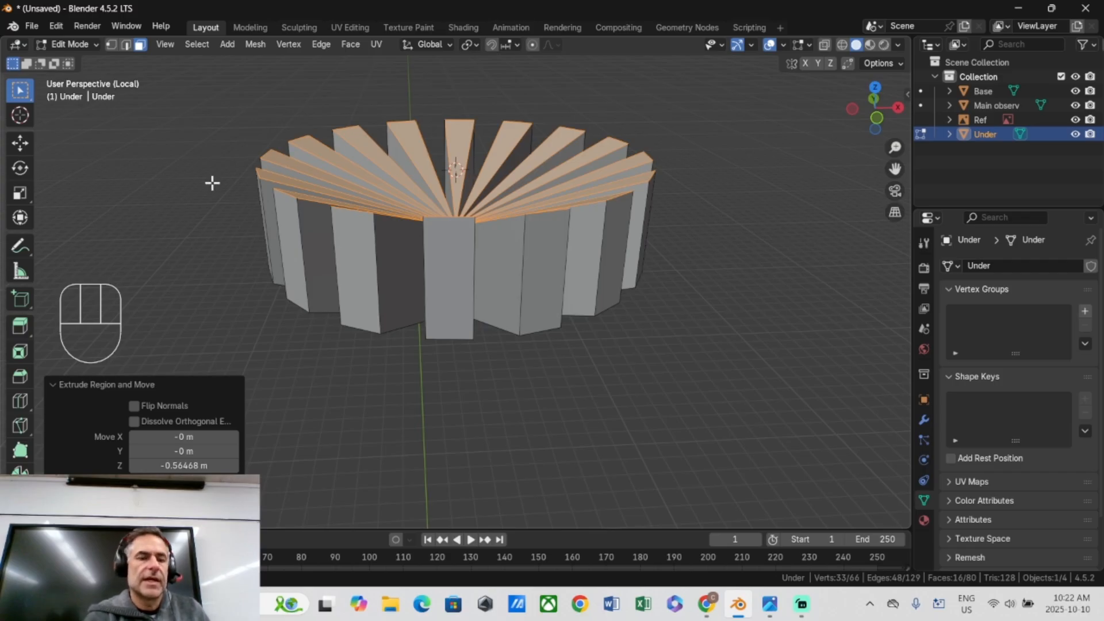
{"action": "key", "text": "s"}
{"action": "key", "text": "z"}
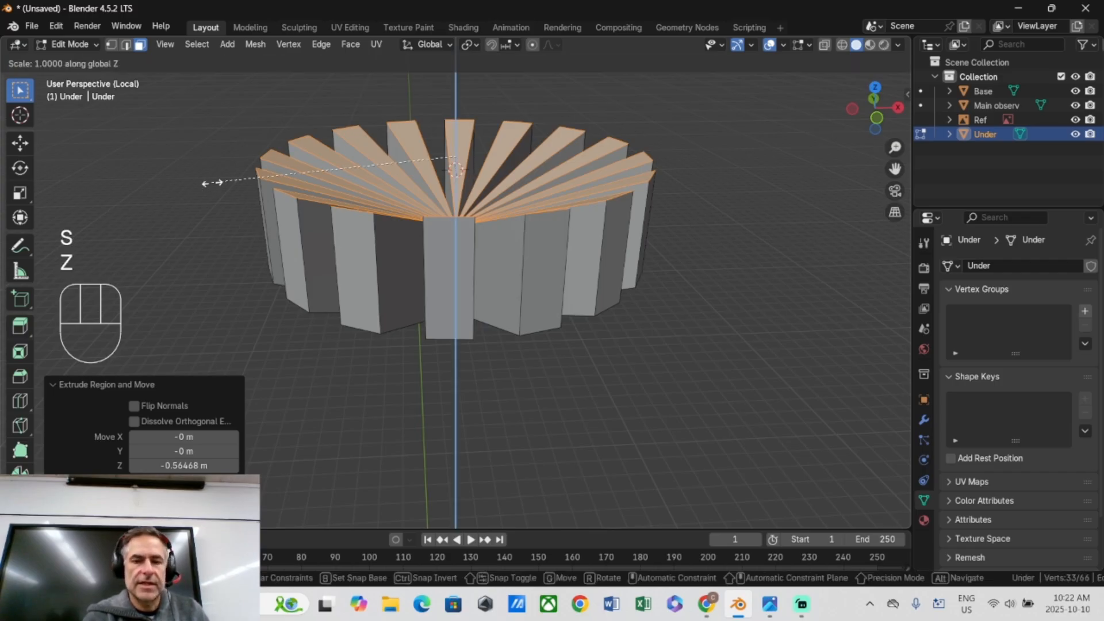
{"action": "key", "text": "0"}
{"action": "left_click", "coordinate": [218, 181]}
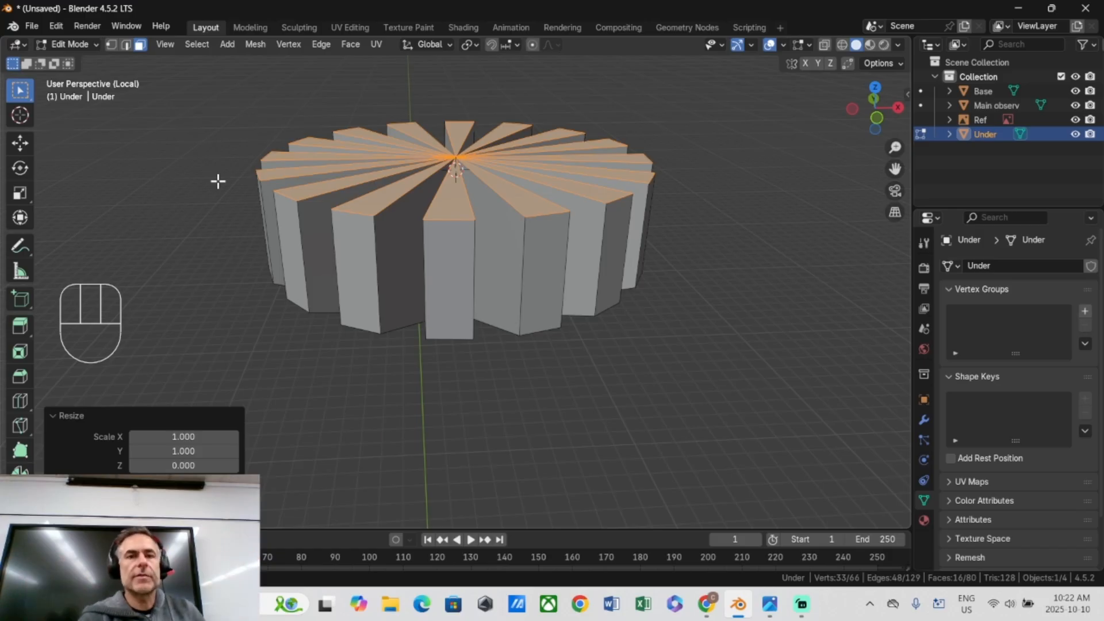
Leave local view, scale the whole Under mesh down slightly to fit inside the main body's walls, and return to Object Mode.
{"action": "key", "text": "slash"}
{"action": "middle_click_drag", "start_coordinate": [353, 322], "coordinate": [403, 328]}
{"action": "scroll", "coordinate": [430, 315], "scroll_direction": "up", "scroll_amount": 4}
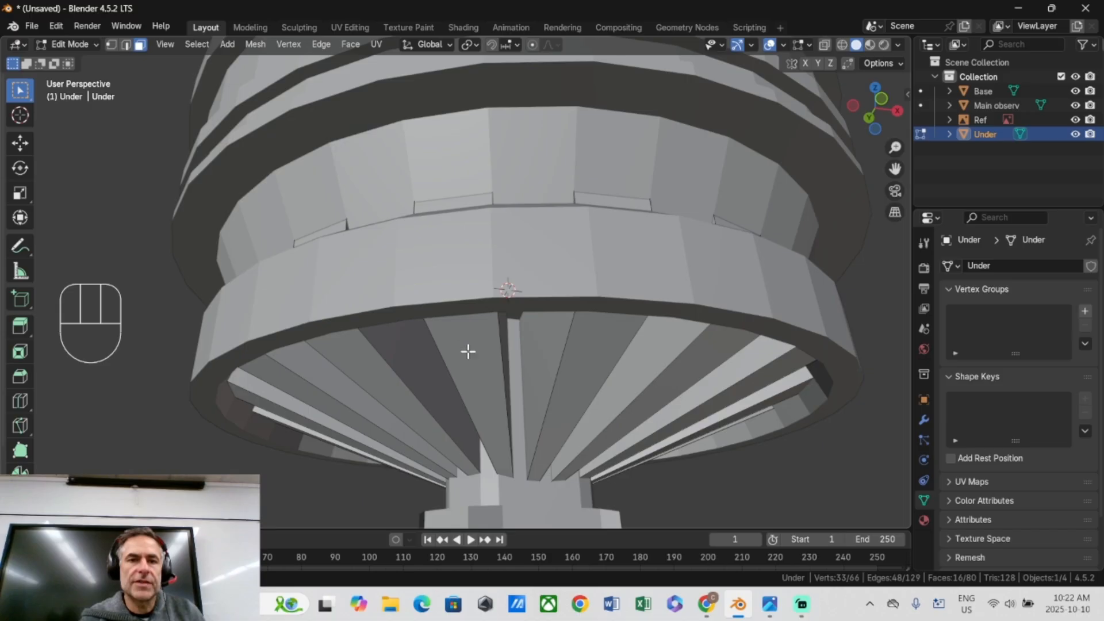
{"action": "key", "text": "a"}
{"action": "key", "text": "s"}
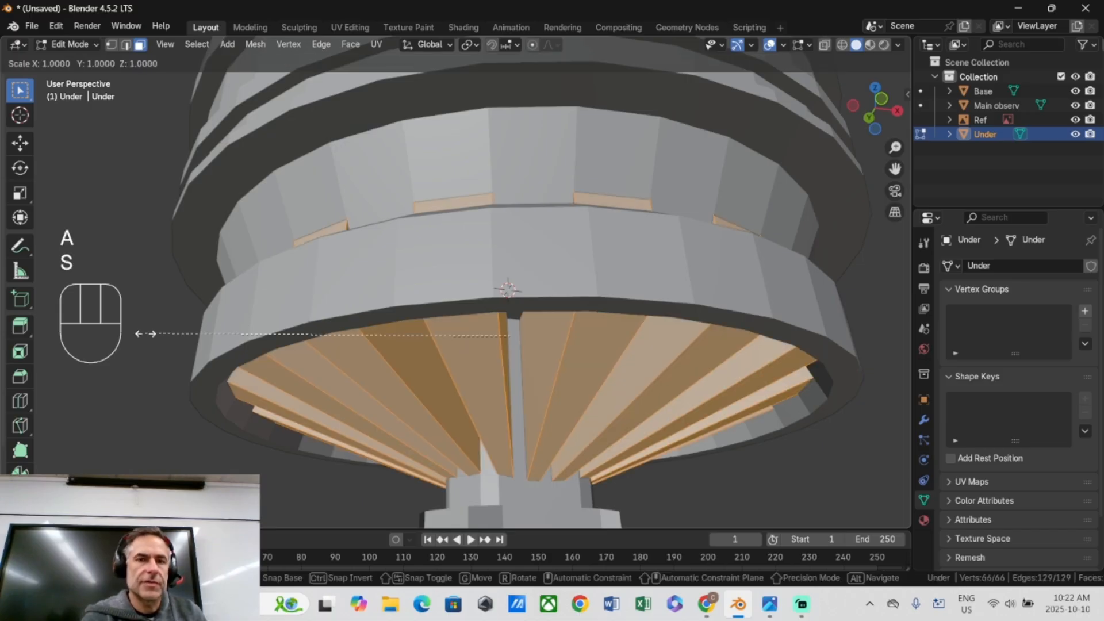
{"action": "left_click", "coordinate": [151, 334]}
{"action": "middle_click_drag", "start_coordinate": [153, 336], "coordinate": [335, 294]}
{"action": "key", "text": "Tab"}
Apply Shade Auto Smooth to the Main observ, Under and Base objects.
{"action": "scroll", "coordinate": [271, 358], "scroll_direction": "down", "scroll_amount": 4}
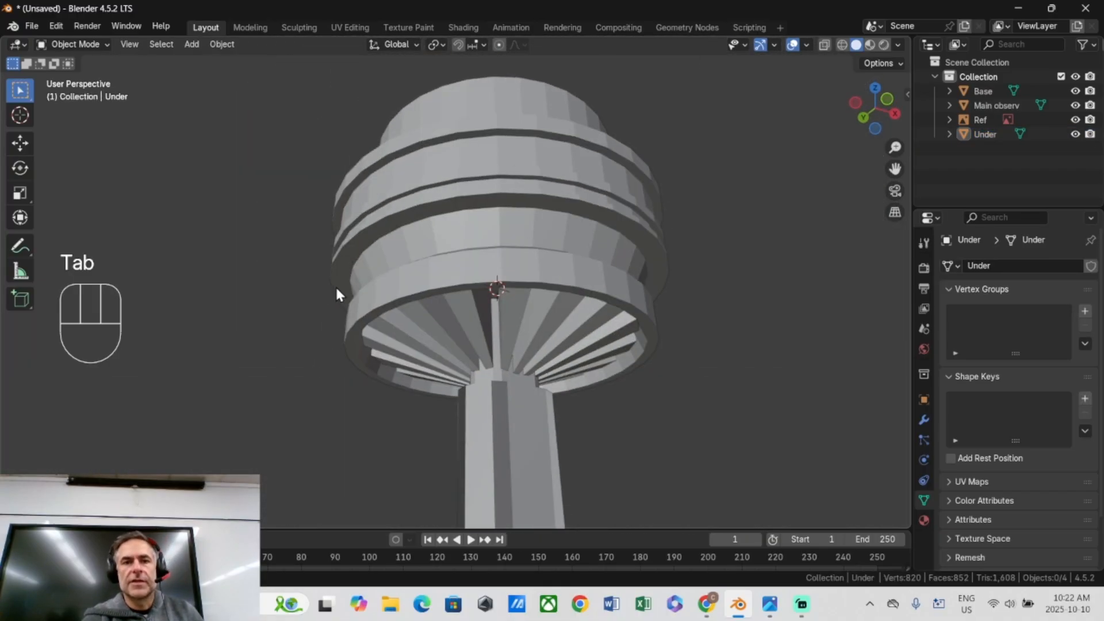
{"action": "left_click", "coordinate": [413, 169]}
{"action": "right_click", "coordinate": [396, 158]}
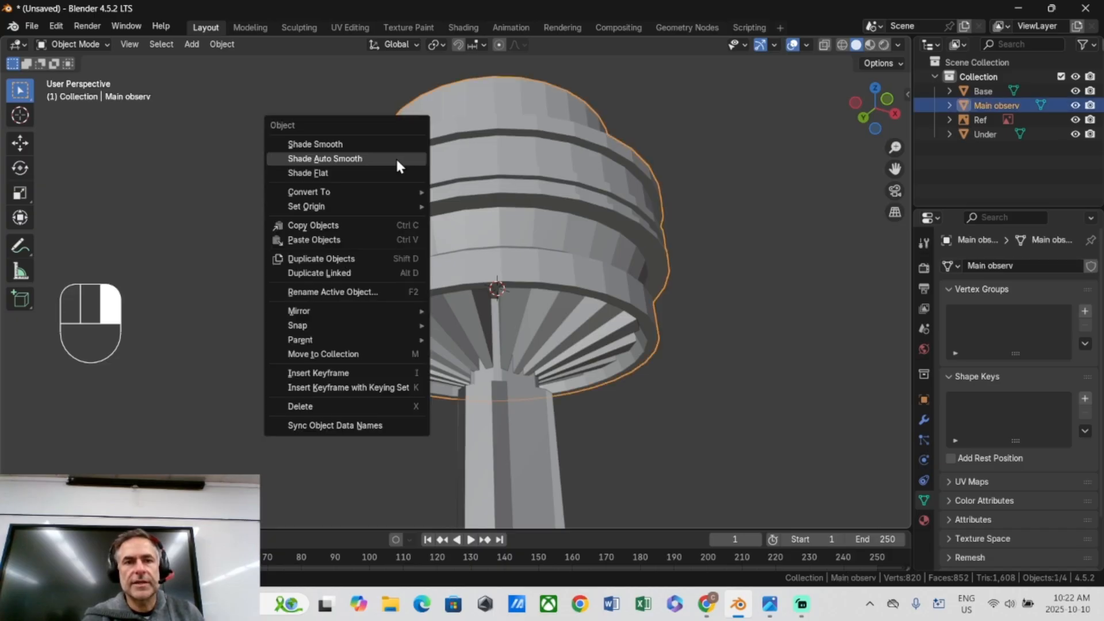
{"action": "left_click", "coordinate": [355, 160]}
{"action": "left_click", "coordinate": [481, 343]}
{"action": "right_click", "coordinate": [382, 278]}
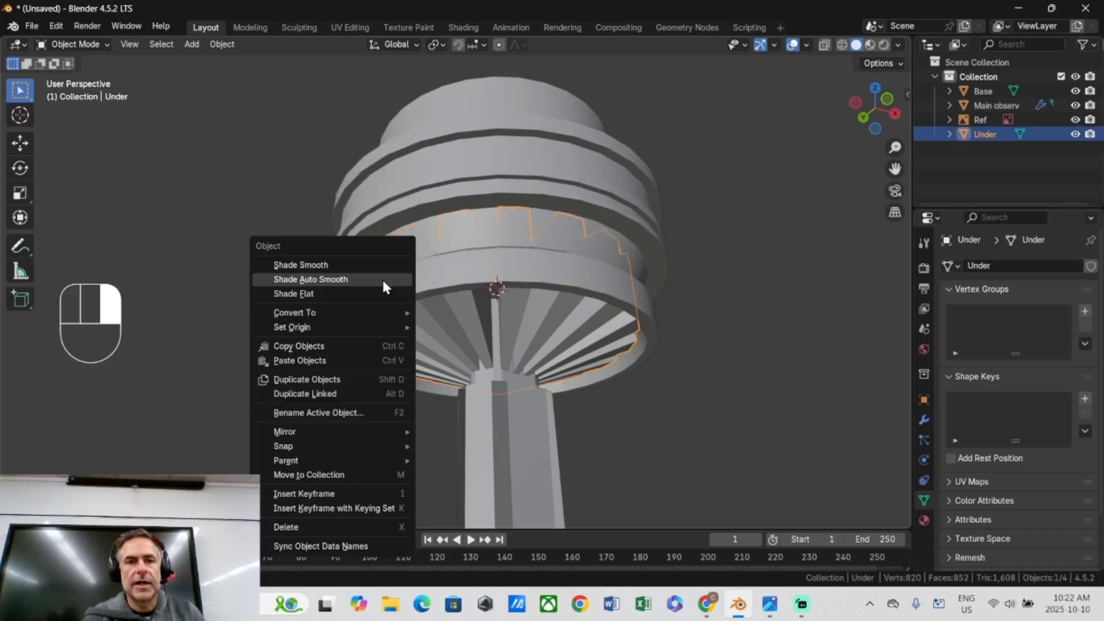
{"action": "left_click", "coordinate": [375, 274]}
{"action": "left_click", "coordinate": [483, 440]}
{"action": "right_click", "coordinate": [369, 360]}
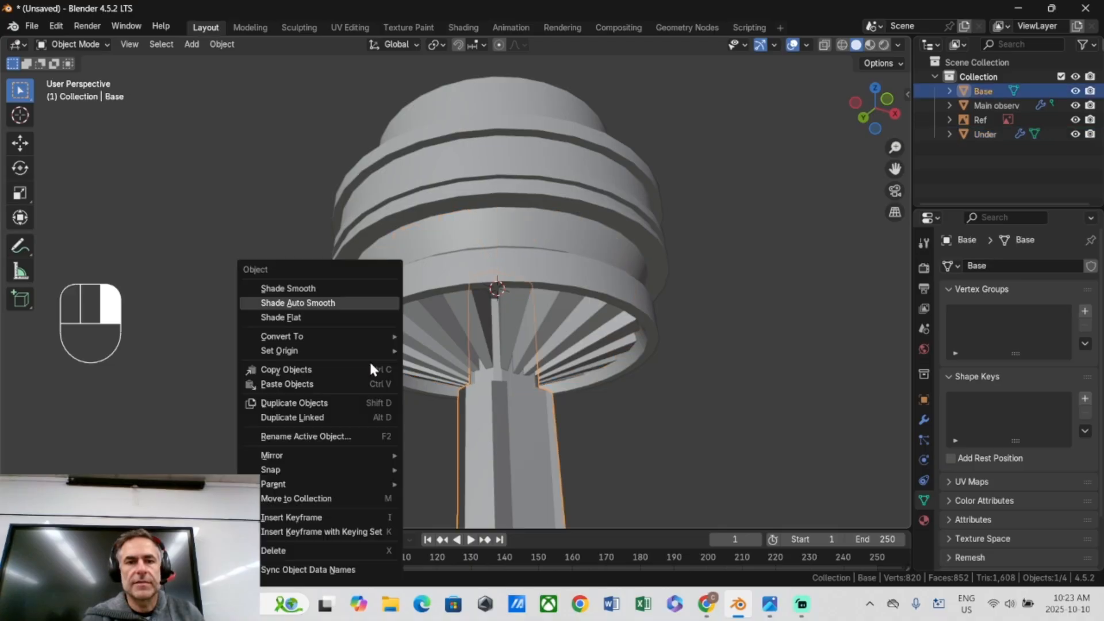
{"action": "left_click", "coordinate": [329, 305]}
Examine the reference image's upper tower section above the main body in front orthographic view.
{"action": "scroll", "coordinate": [418, 348], "scroll_direction": "down", "scroll_amount": 3}
{"action": "middle_click_drag", "start_coordinate": [419, 347], "coordinate": [415, 397]}
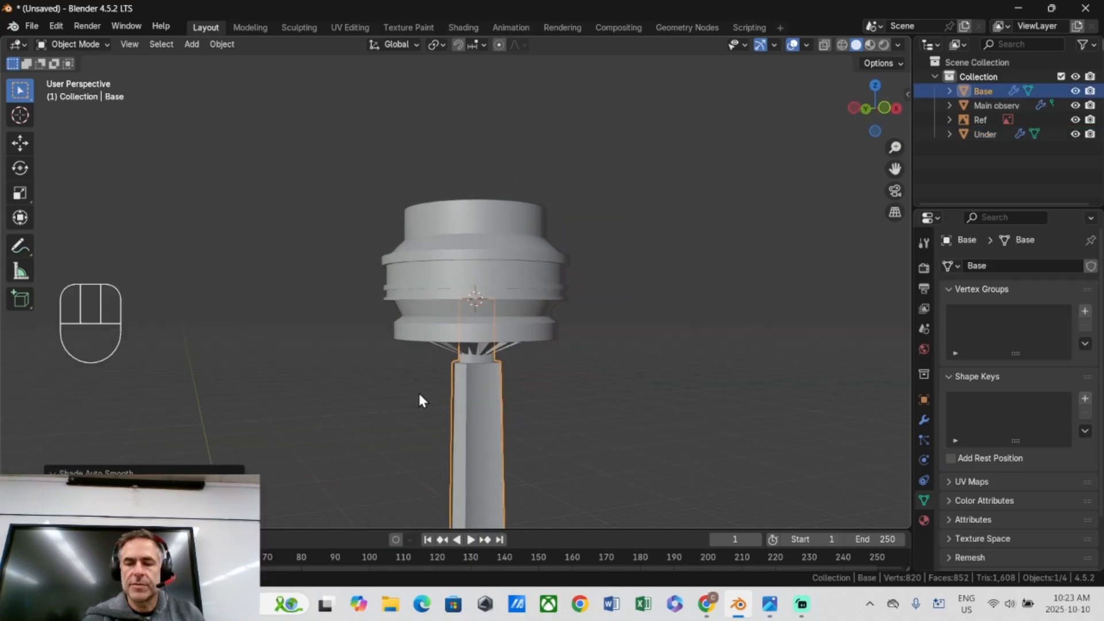
{"action": "key", "text": "KP_1"}
{"action": "left_click_drag", "start_coordinate": [894, 167], "coordinate": [897, 221]}
{"action": "scroll", "coordinate": [490, 274], "scroll_direction": "up", "scroll_amount": 3}
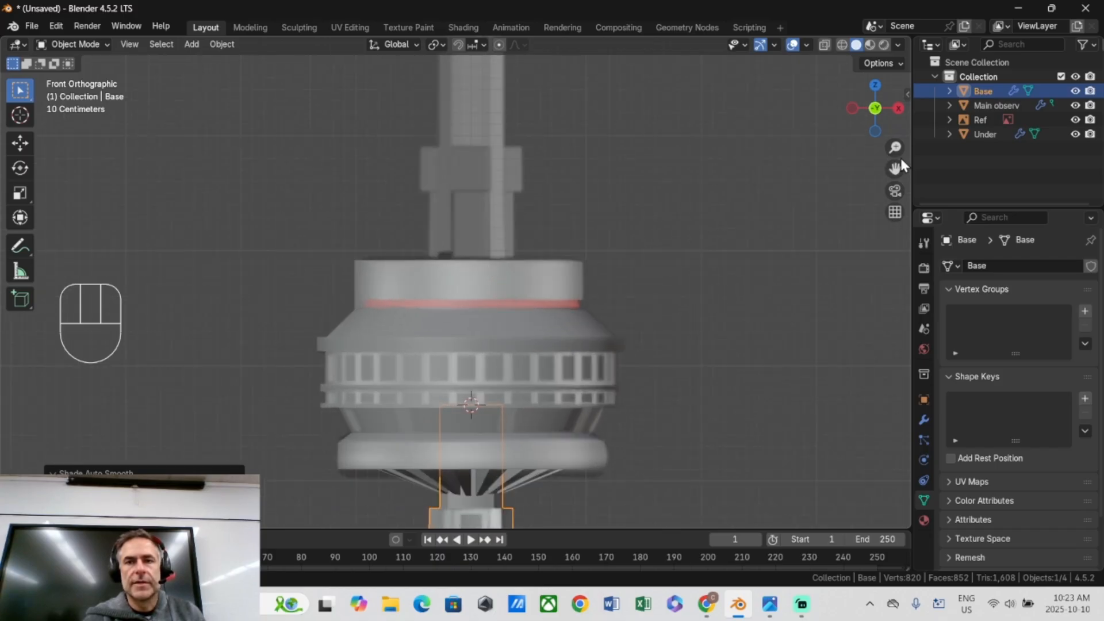
{"action": "left_click", "coordinate": [755, 181]}
{"action": "scroll", "coordinate": [627, 220], "scroll_direction": "down", "scroll_amount": 2}
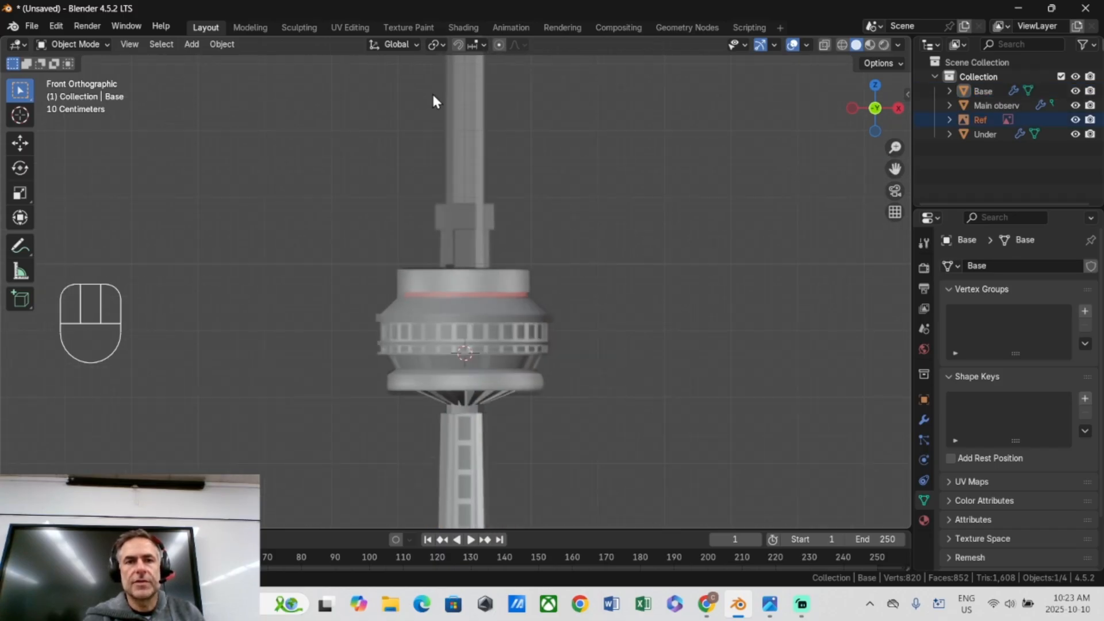
Hide the Ref image to check the modelled tower alone, show it again, and examine the shaft above the main body.
{"action": "scroll", "coordinate": [464, 238], "scroll_direction": "down", "scroll_amount": 2}
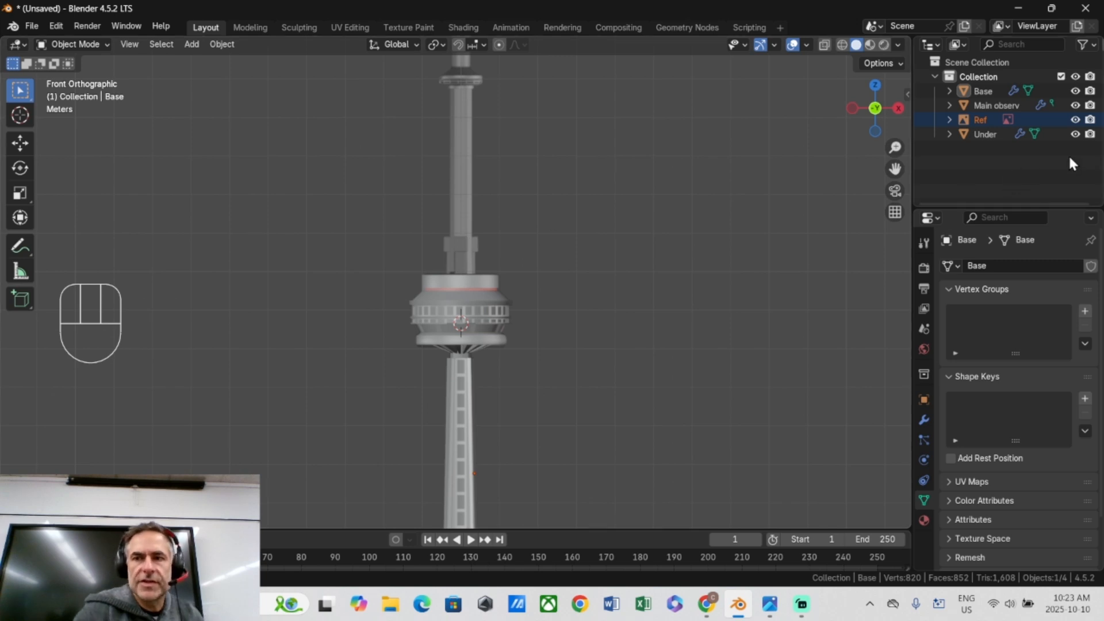
{"action": "left_click", "coordinate": [1075, 119]}
{"action": "middle_click_drag", "start_coordinate": [566, 205], "coordinate": [547, 227]}
{"action": "key", "text": "KP_1"}
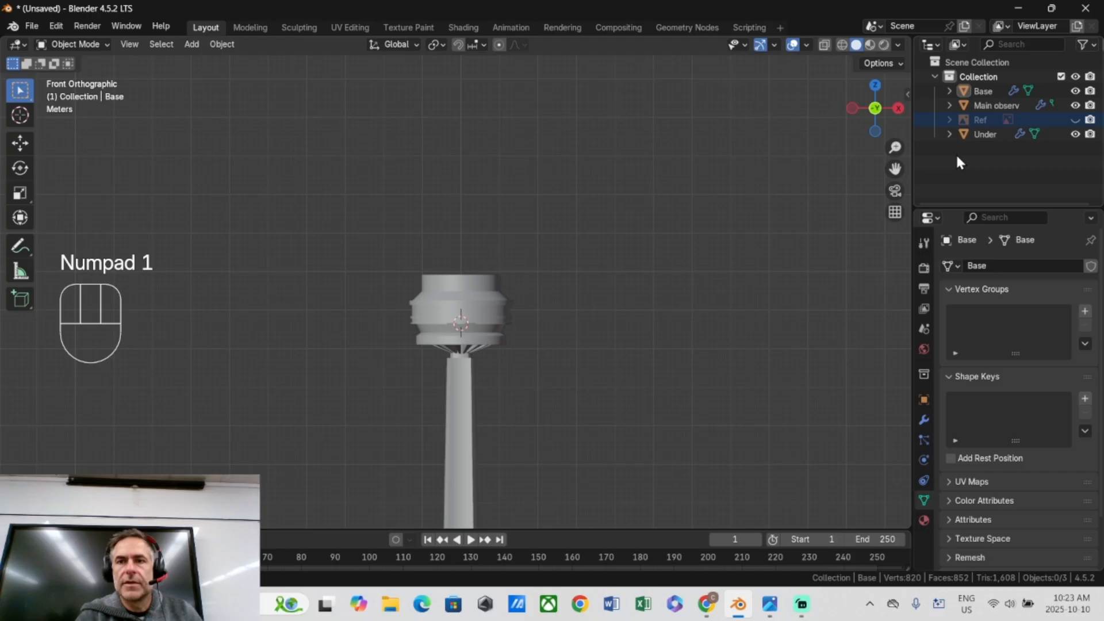
{"action": "left_click", "coordinate": [1074, 119]}
{"action": "left_click_drag", "start_coordinate": [895, 169], "coordinate": [903, 311]}
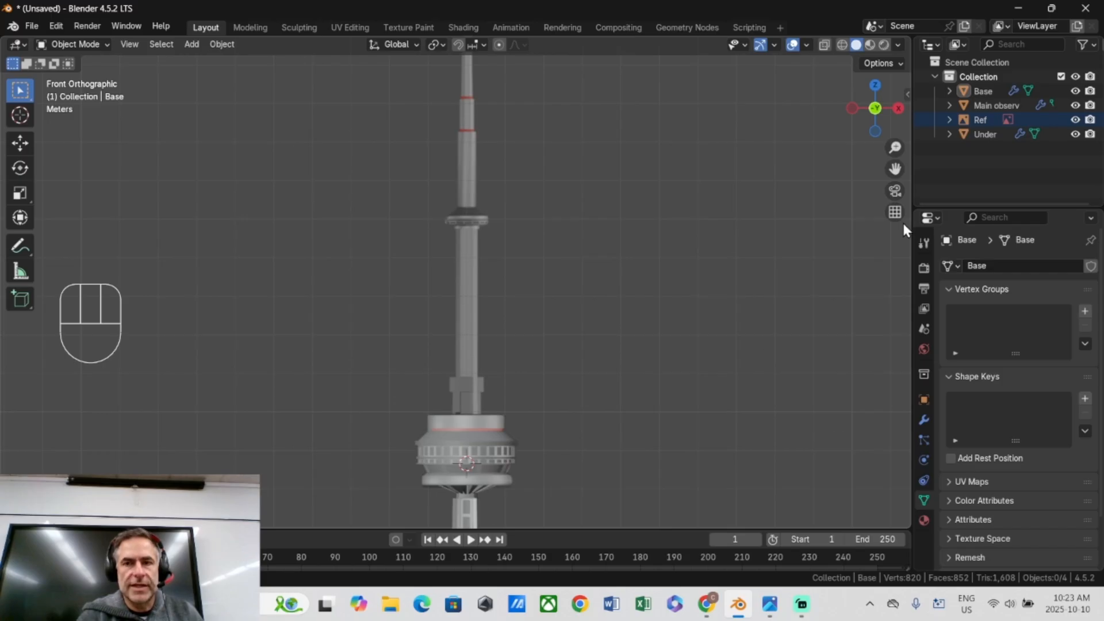
{"action": "left_click_drag", "start_coordinate": [895, 169], "coordinate": [895, 82]}
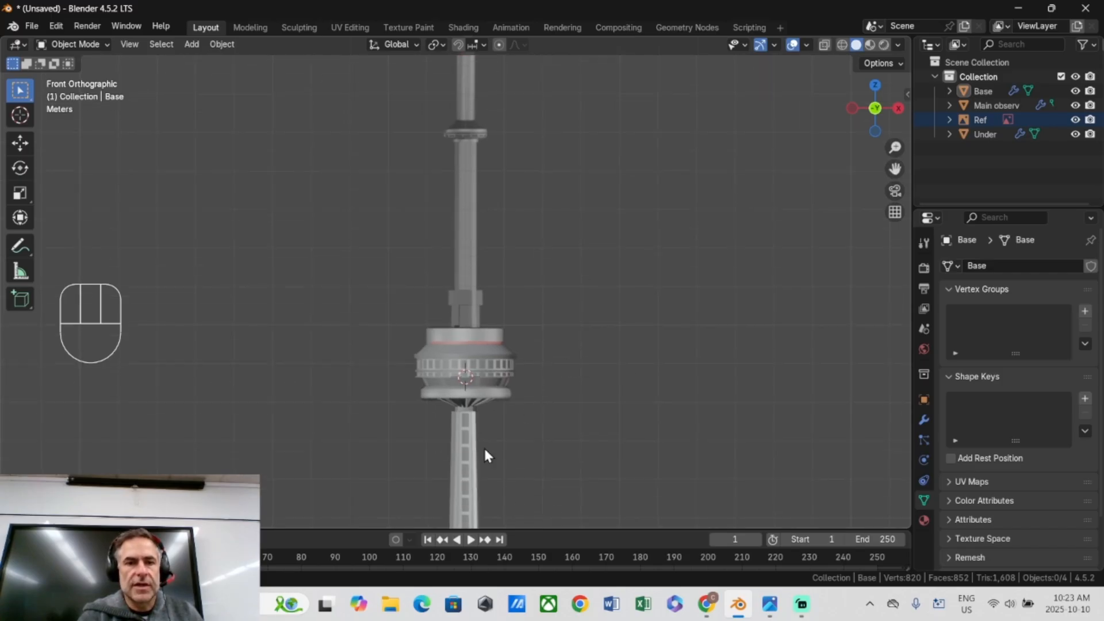
Enter Edit Mode on the Base object and isolate it in local view.
{"action": "left_click", "coordinate": [455, 475]}
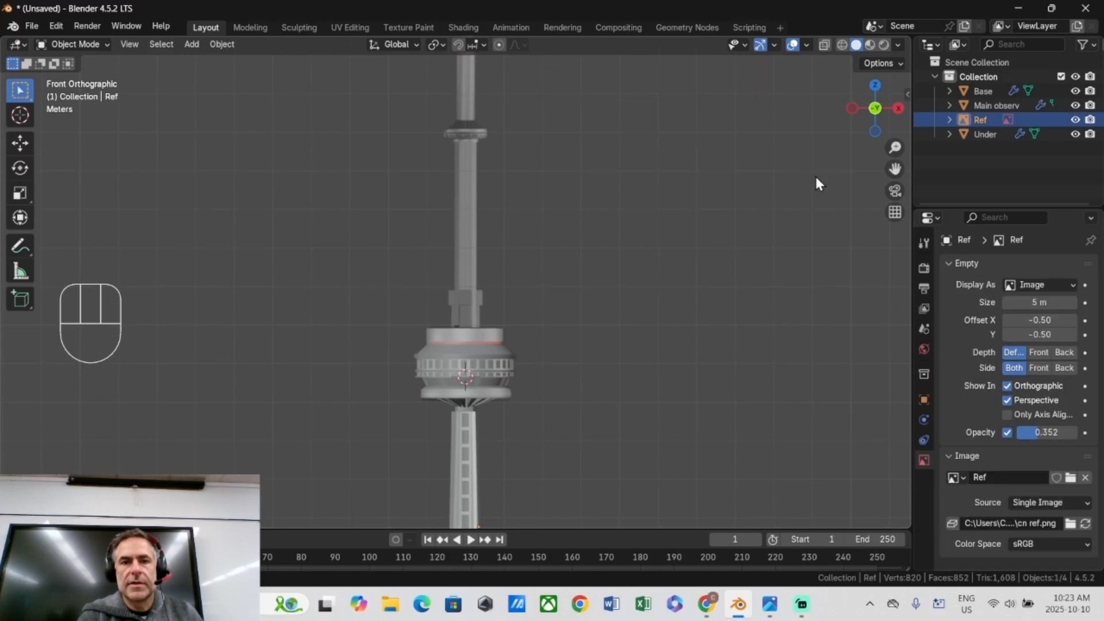
{"action": "left_click", "coordinate": [985, 92]}
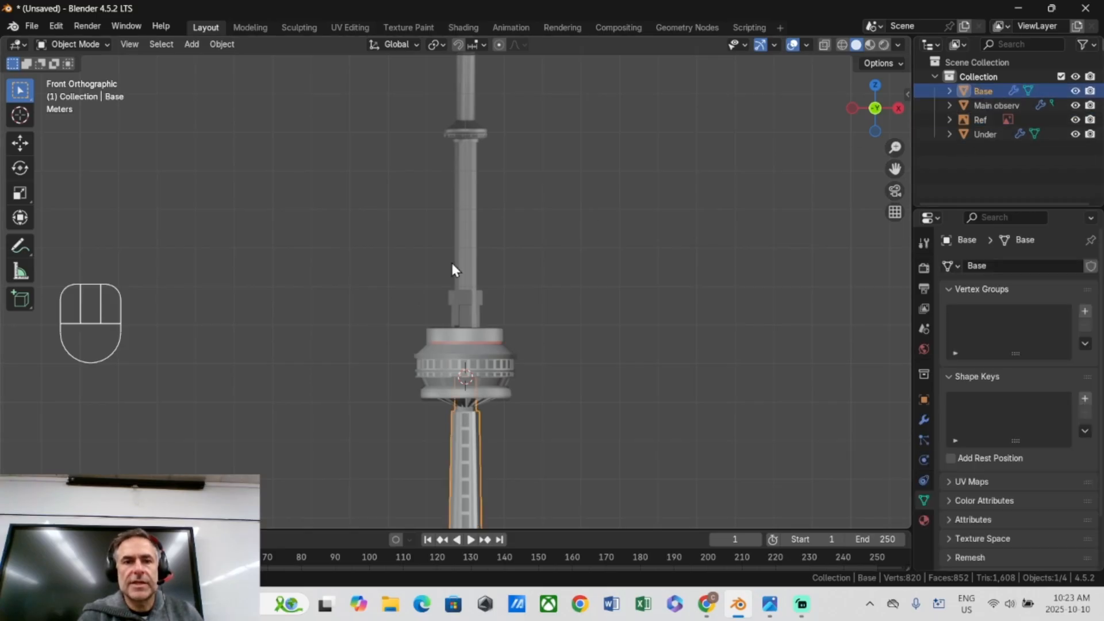
{"action": "key", "text": "Tab"}
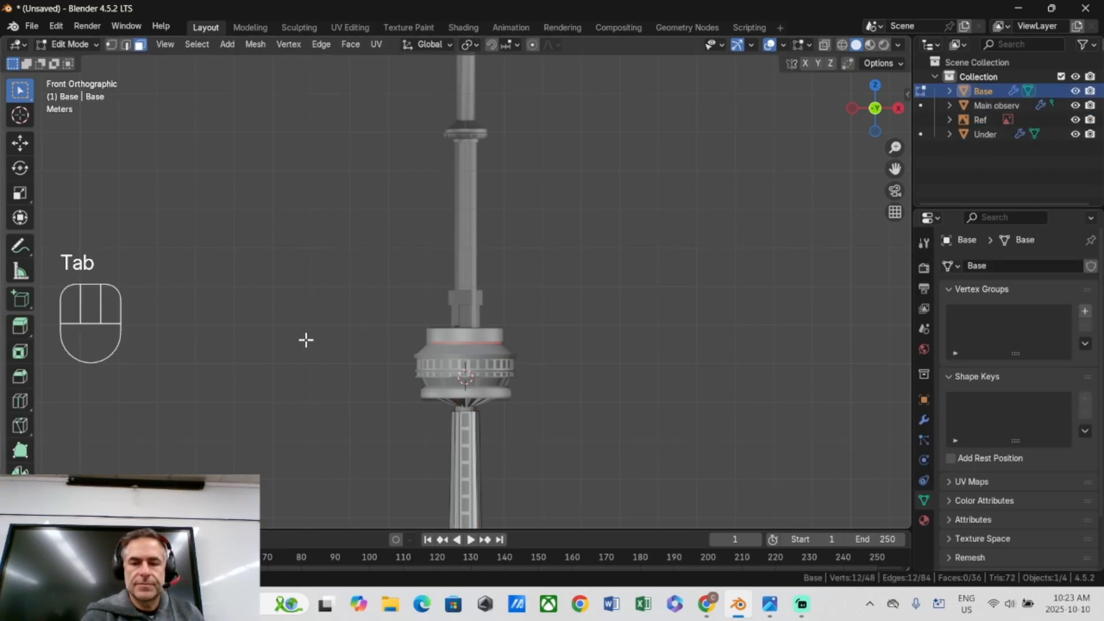
{"action": "key", "text": "KP_Divide"}
{"action": "middle_click_drag", "start_coordinate": [380, 345], "coordinate": [440, 190]}
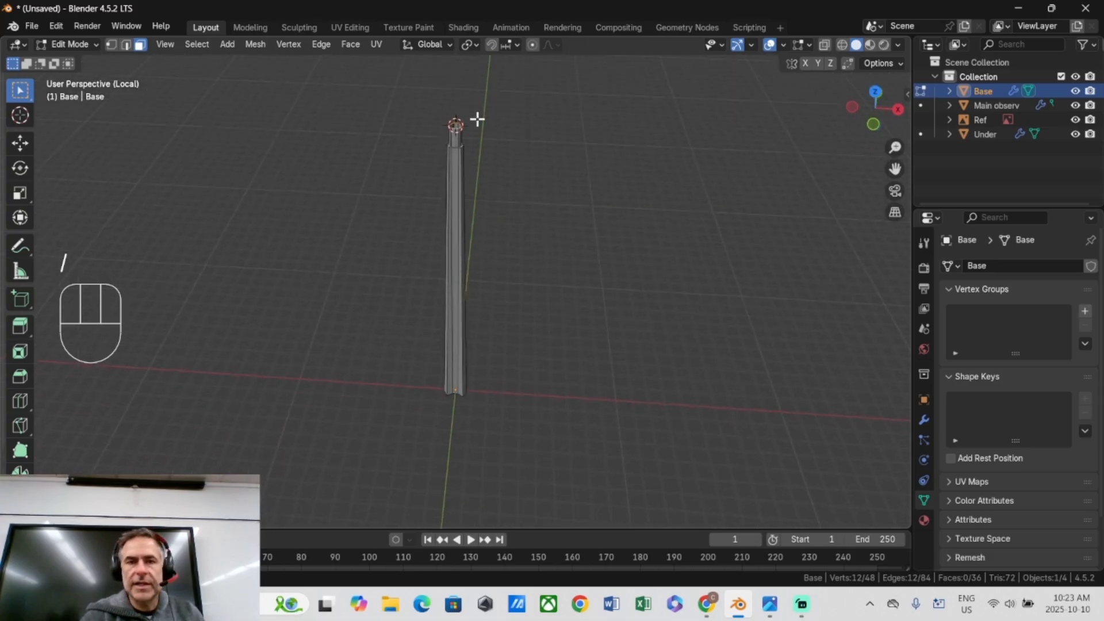
Select the open edge loop around the rim at the very top of the Base mesh.
{"action": "key", "text": "KP_Decimal"}
{"action": "key", "text": "KP_Decimal"}
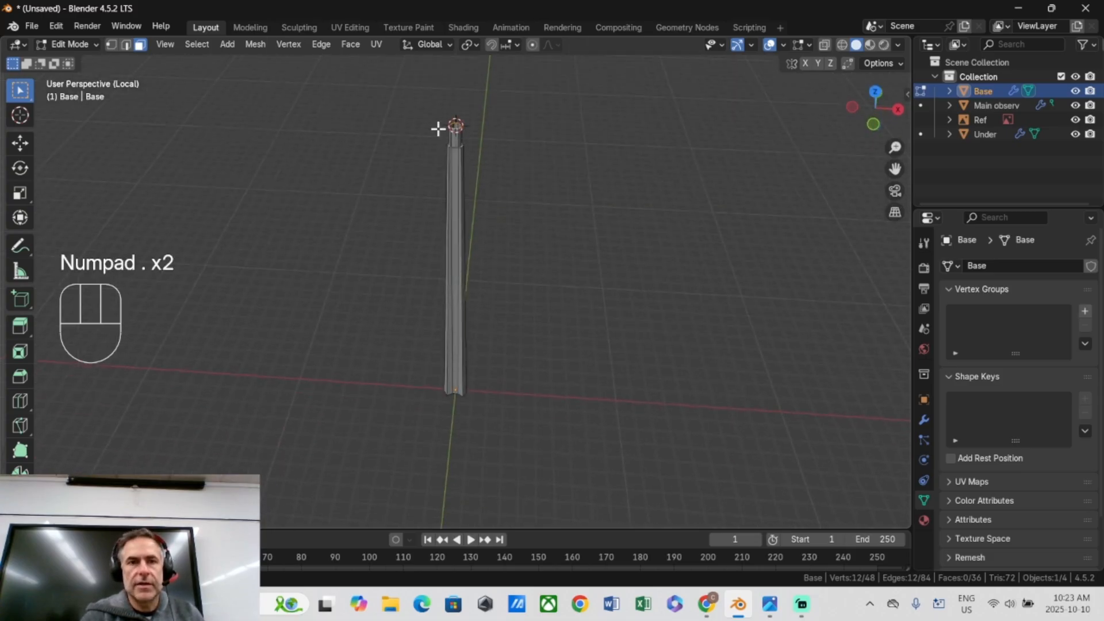
{"action": "left_click", "coordinate": [457, 125]}
{"action": "key", "text": "KP_Decimal"}
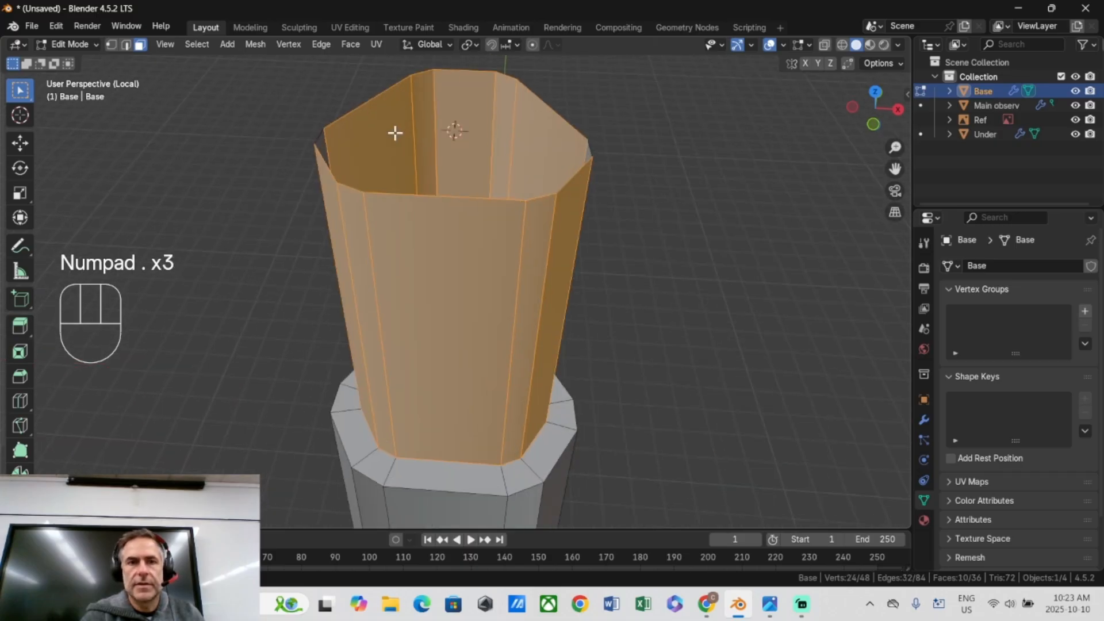
{"action": "scroll", "coordinate": [387, 136], "scroll_direction": "down", "scroll_amount": 3}
{"action": "left_click", "coordinate": [379, 218]}
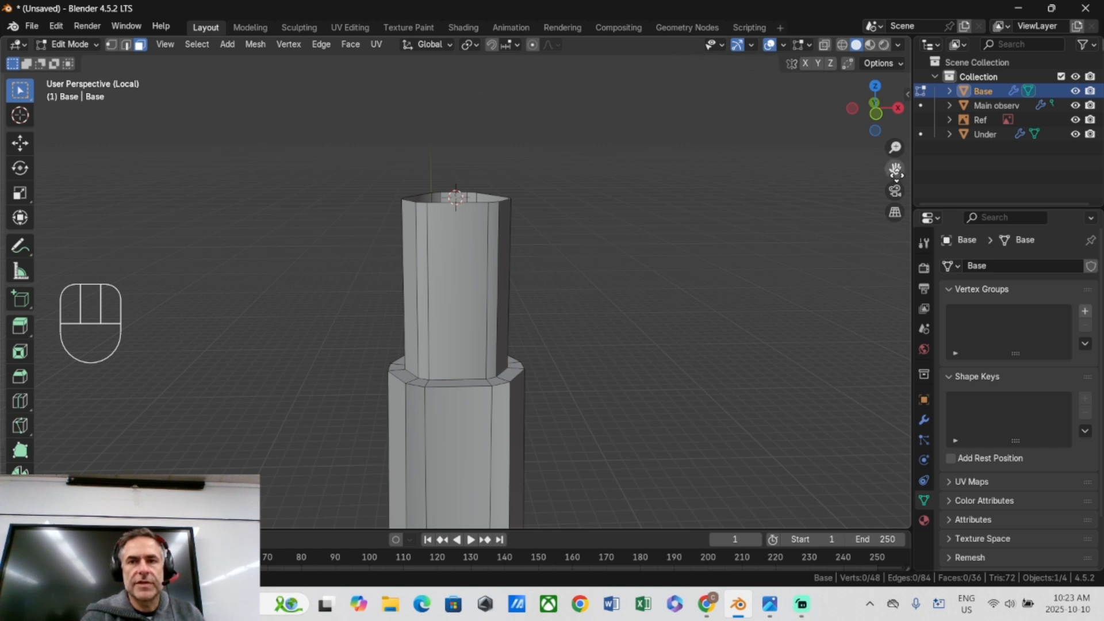
{"action": "left_click_drag", "start_coordinate": [895, 171], "coordinate": [895, 193]}
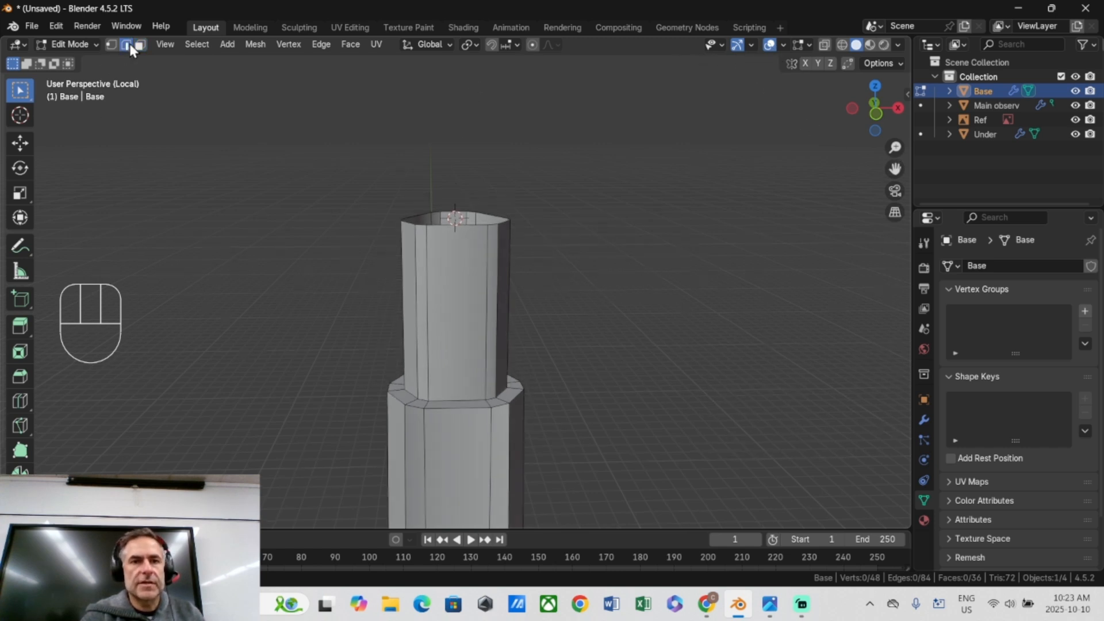
{"action": "left_click", "coordinate": [446, 231], "text": "alt"}
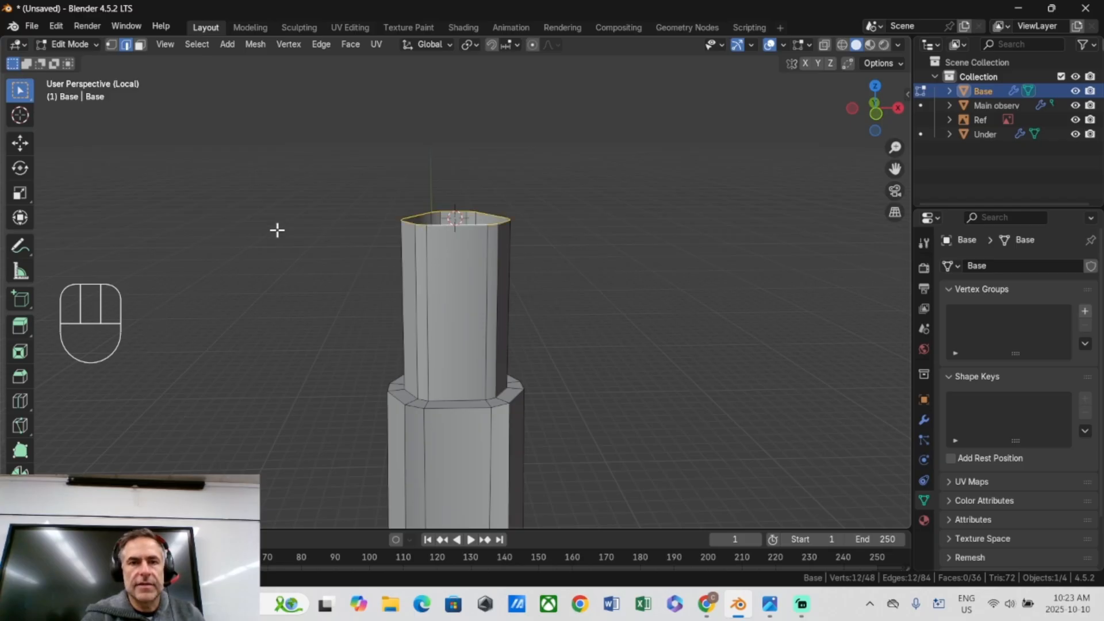
Leave local view and raise the Base's top edge loop about 6.29 m along Z to the reference's upper pod in front view.
{"action": "middle_click_drag", "start_coordinate": [277, 230], "coordinate": [270, 276]}
{"action": "key", "text": "KP_1"}
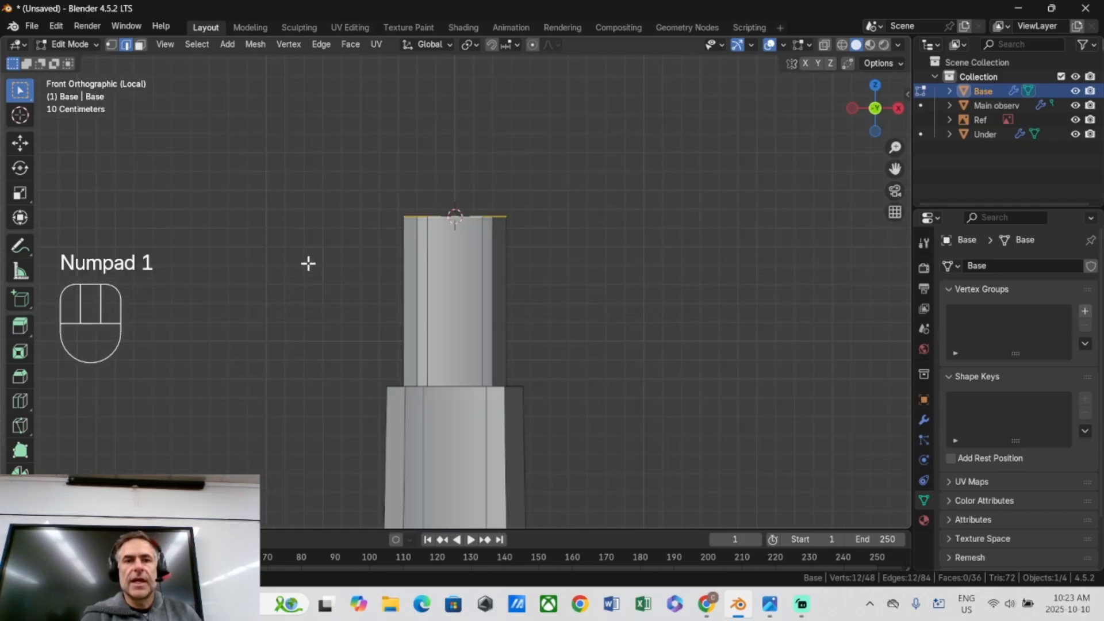
{"action": "scroll", "coordinate": [333, 257], "scroll_direction": "down", "scroll_amount": 6}
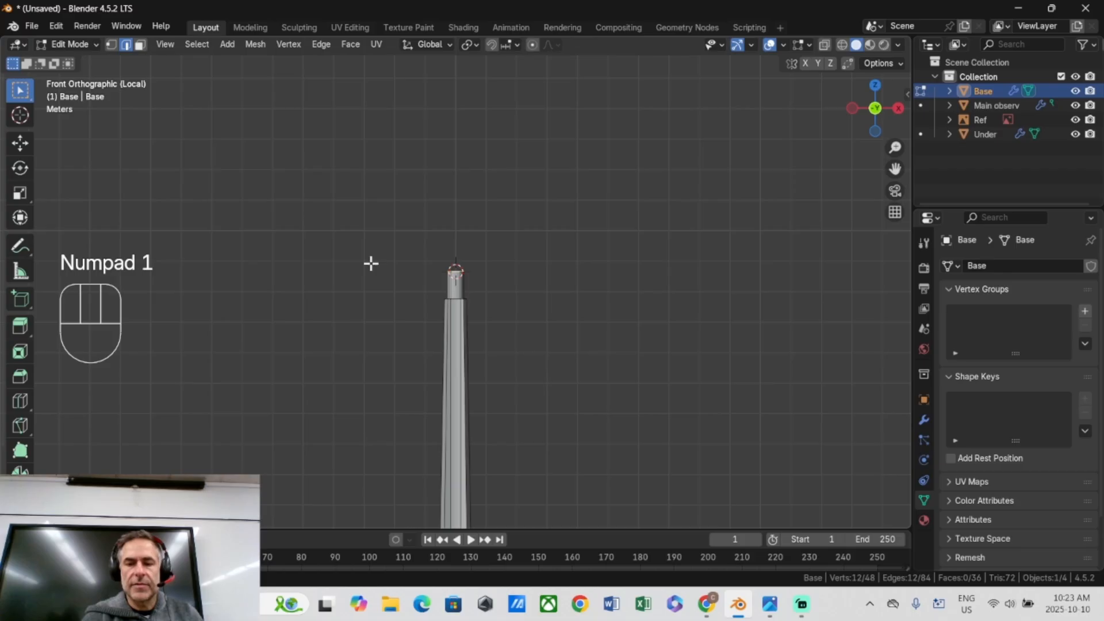
{"action": "key", "text": "slash"}
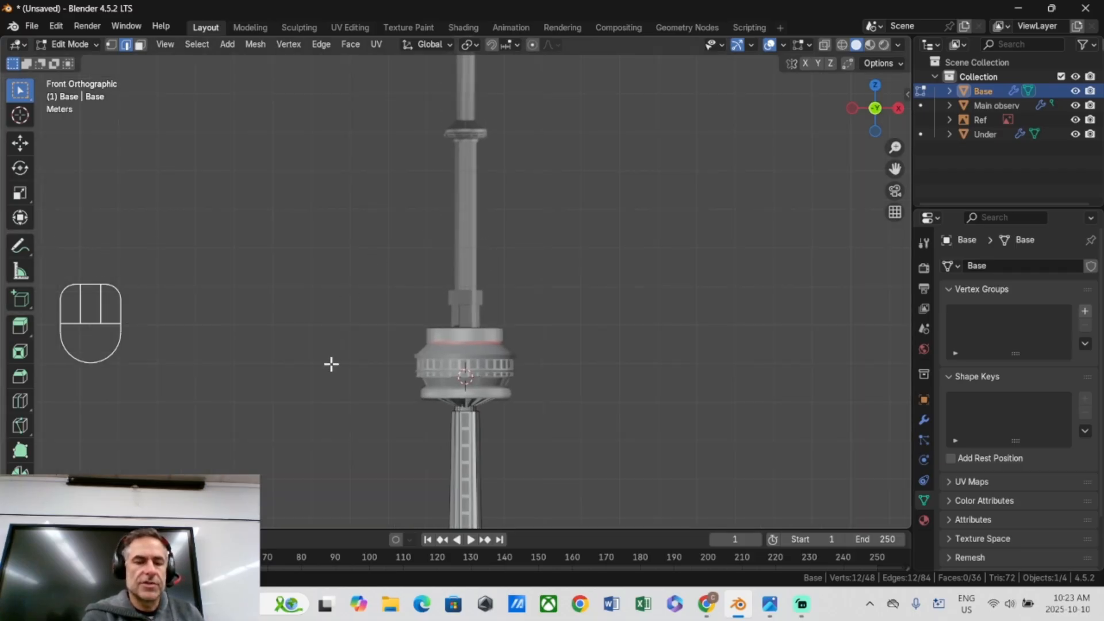
{"action": "key", "text": "g"}
{"action": "key", "text": "z"}
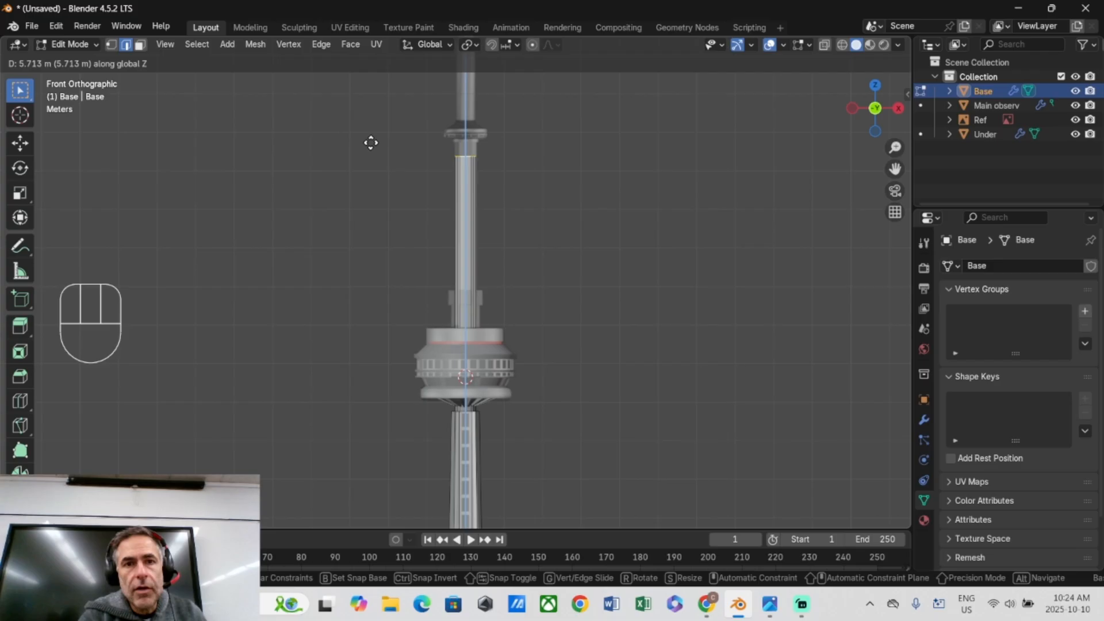
{"action": "left_click", "coordinate": [374, 119]}
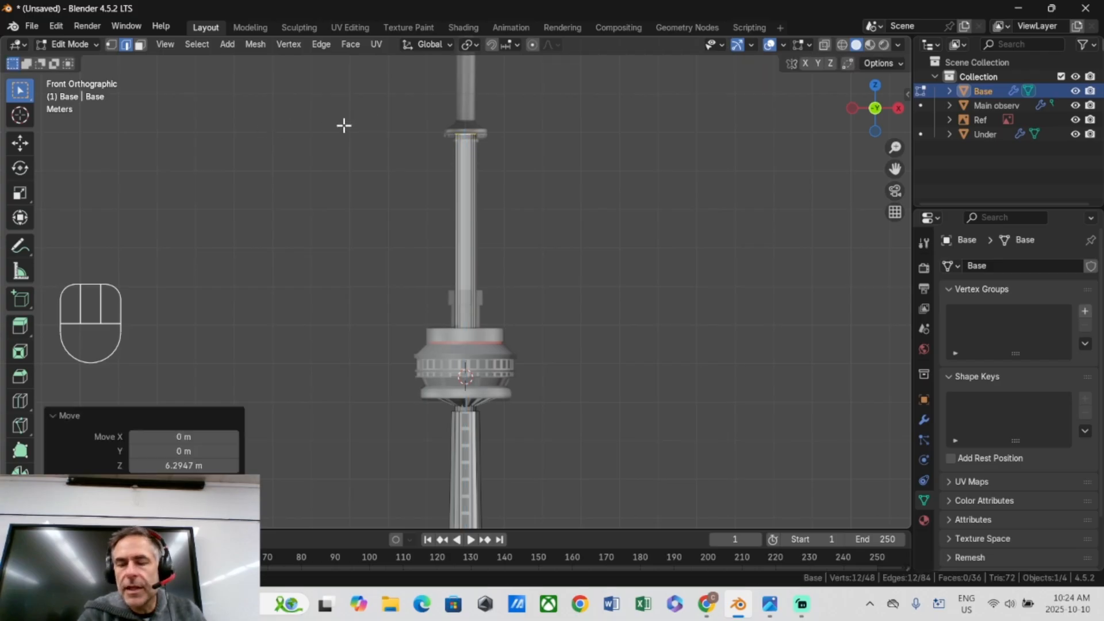
Compare the extended shaft with the reference image, from the upper pod down to the wider block above the main body.
{"action": "key", "text": "KP_Decimal"}
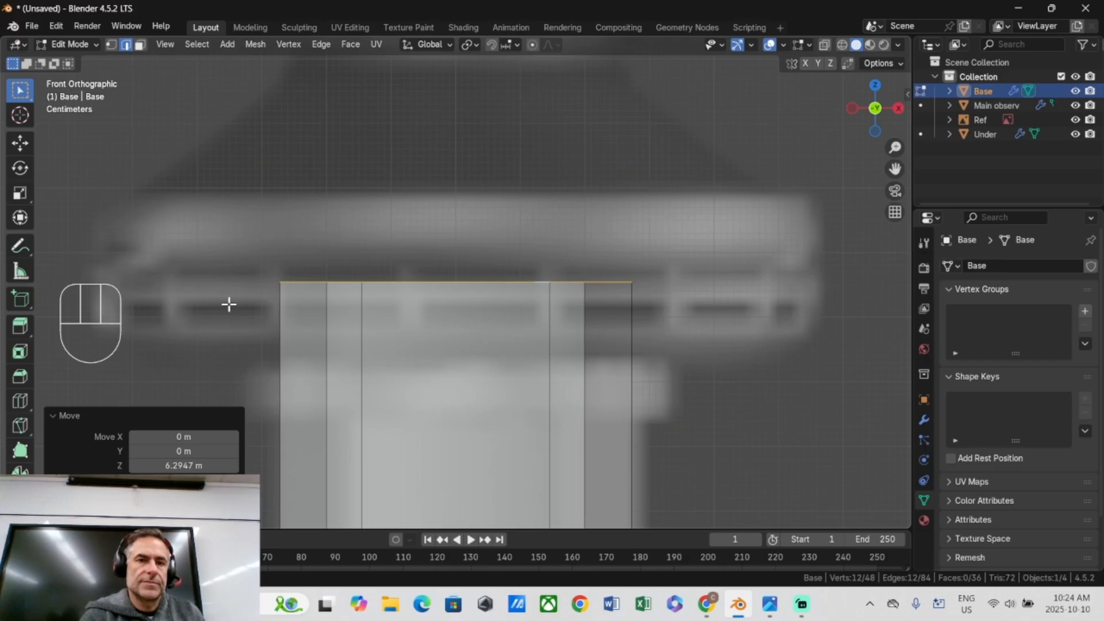
{"action": "scroll", "coordinate": [229, 305], "scroll_direction": "down", "scroll_amount": 6}
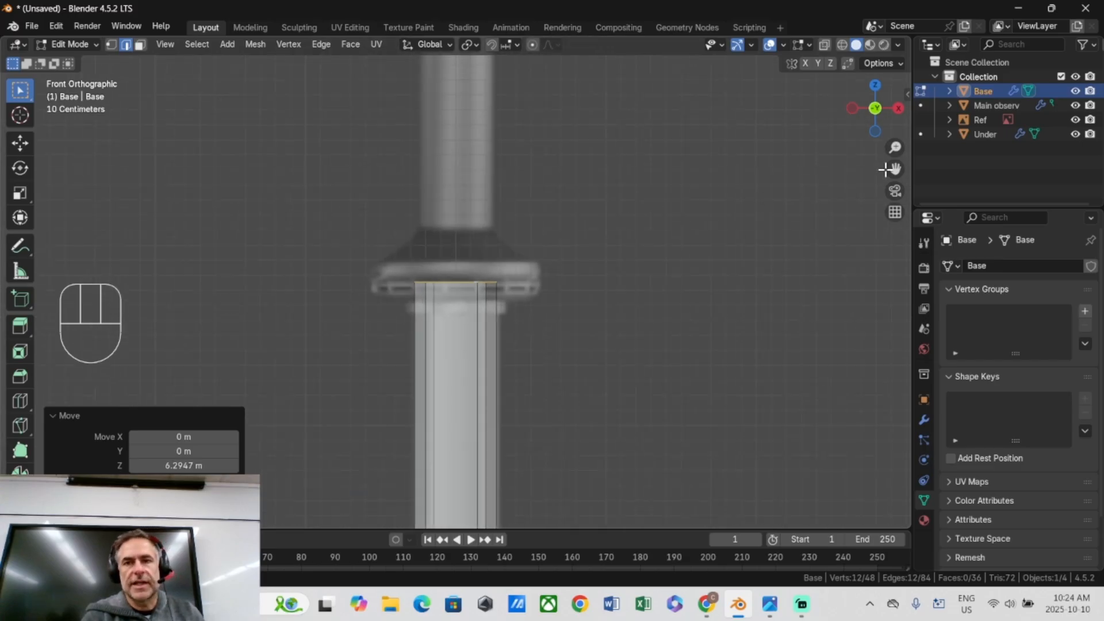
{"action": "left_click_drag", "start_coordinate": [895, 169], "coordinate": [889, 1]}
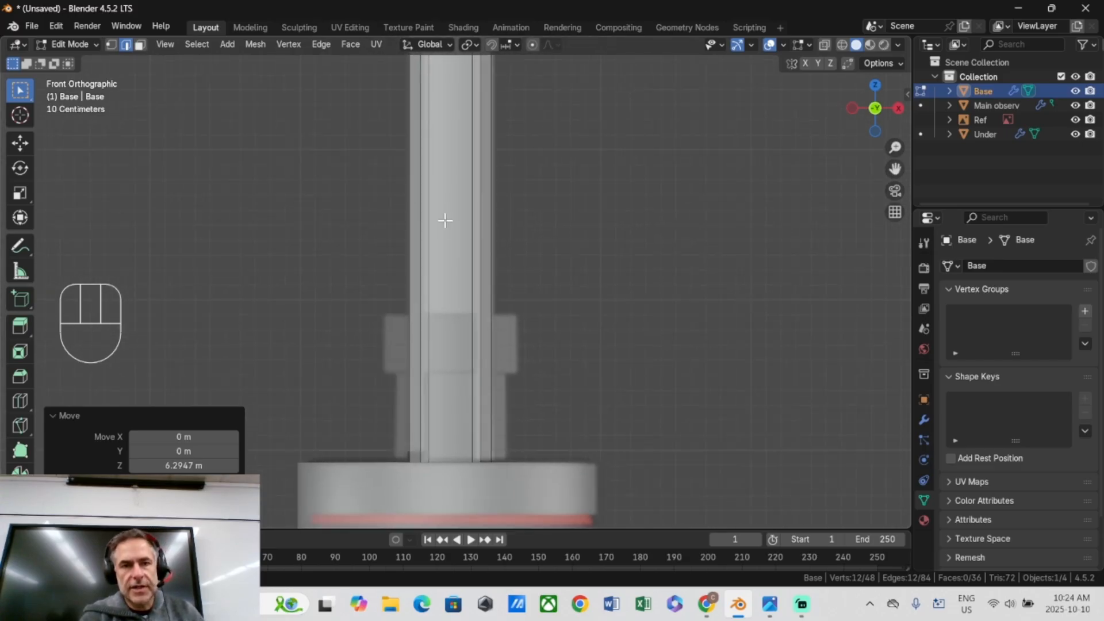
{"action": "middle_click_drag", "start_coordinate": [370, 383], "coordinate": [384, 407]}
{"action": "key", "text": "KP_1"}
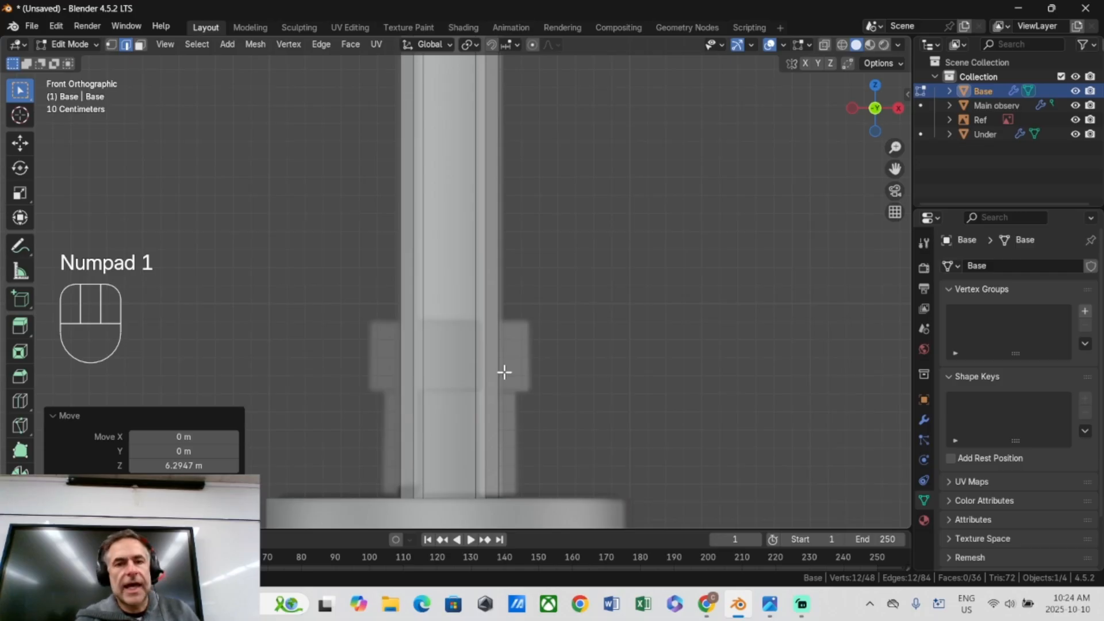
{"action": "middle_click_drag", "start_coordinate": [502, 372], "coordinate": [468, 389]}
{"action": "key", "text": "KP_1"}
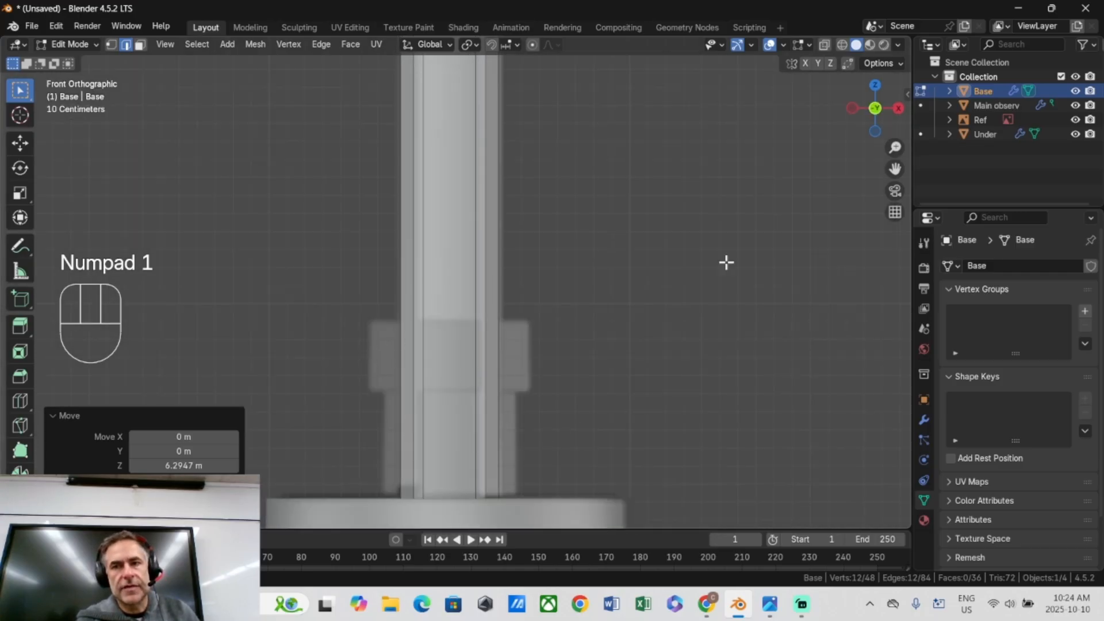
In Object Mode, raise the Ref image's opacity to 1.000 to inspect the block's details, and lower it to 0.241.
{"action": "left_click", "coordinate": [1005, 115]}
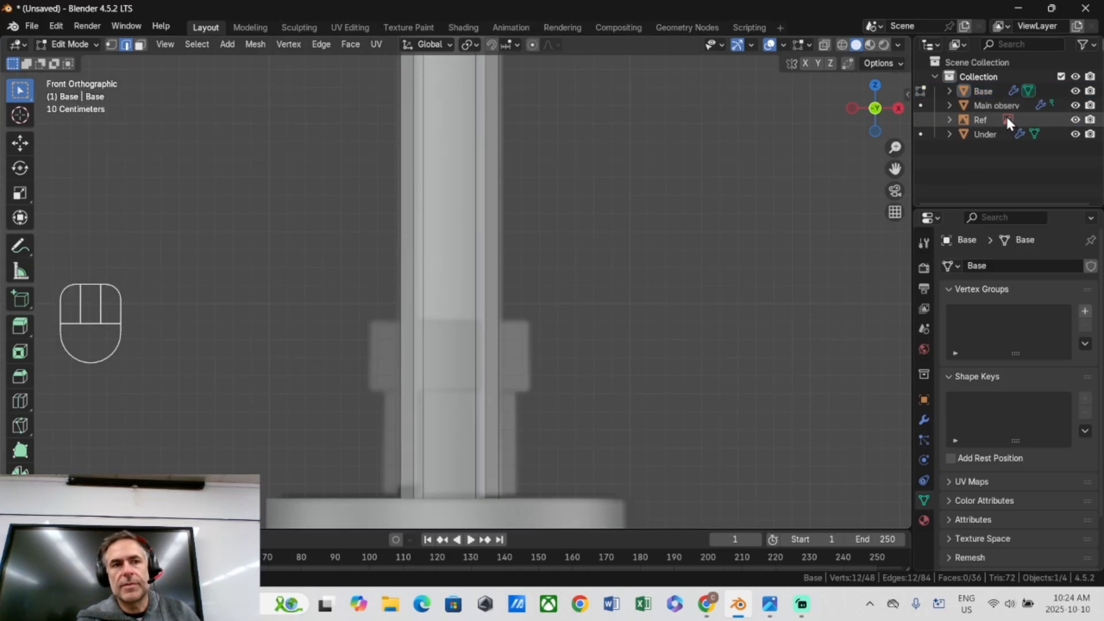
{"action": "left_click", "coordinate": [82, 46]}
{"action": "left_click", "coordinate": [78, 52]}
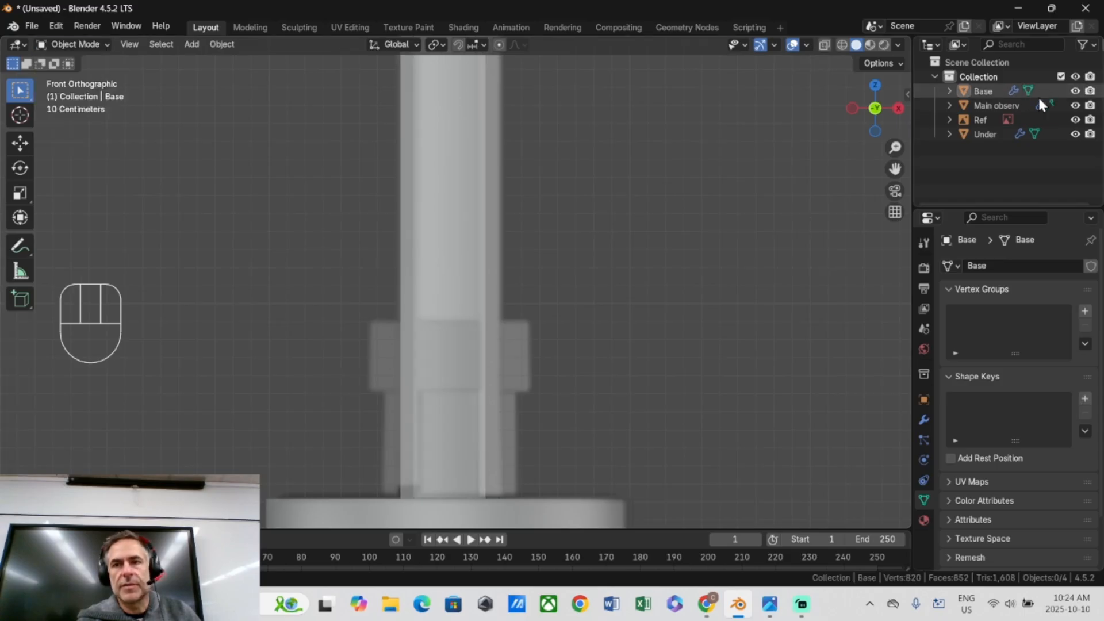
{"action": "left_click", "coordinate": [1006, 118]}
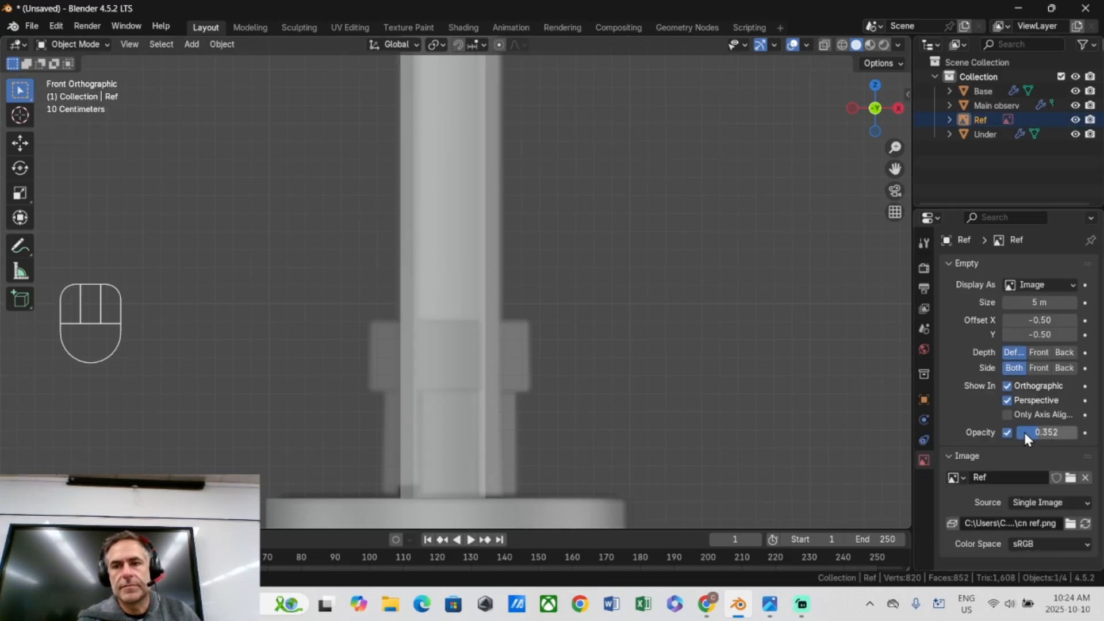
{"action": "left_click_drag", "start_coordinate": [1027, 432], "coordinate": [1079, 433]}
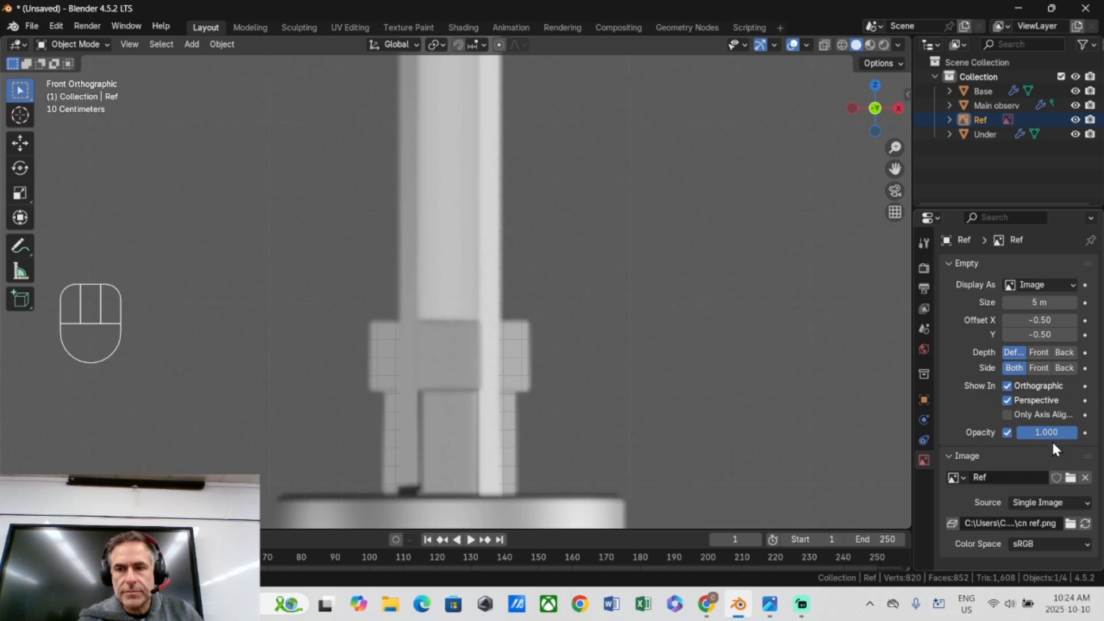
{"action": "left_click_drag", "start_coordinate": [1053, 436], "coordinate": [1031, 439]}
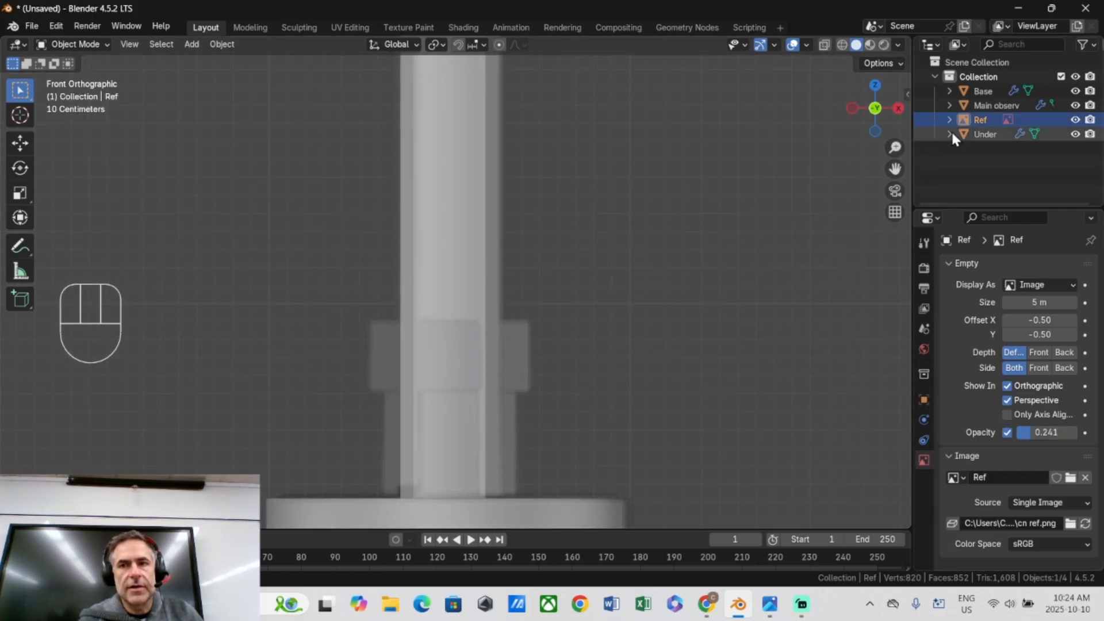
In Edit Mode on the Base, add one loop cut around the upper shaft, slid down to the top of the reference's wider block (factor 0.124).
{"action": "left_click", "coordinate": [974, 91]}
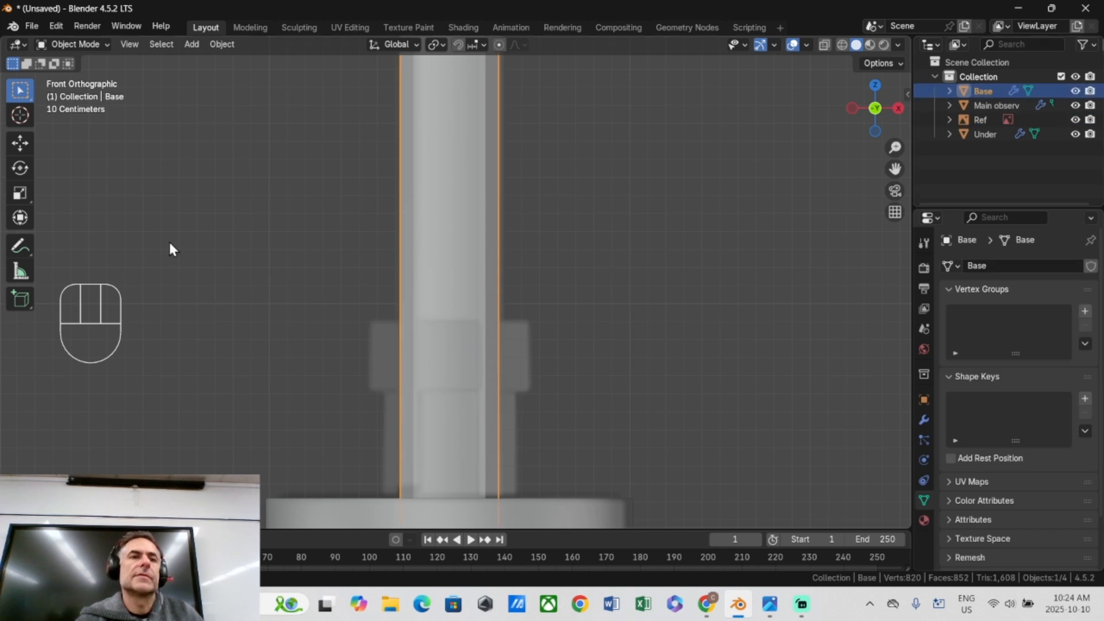
{"action": "left_click", "coordinate": [56, 26]}
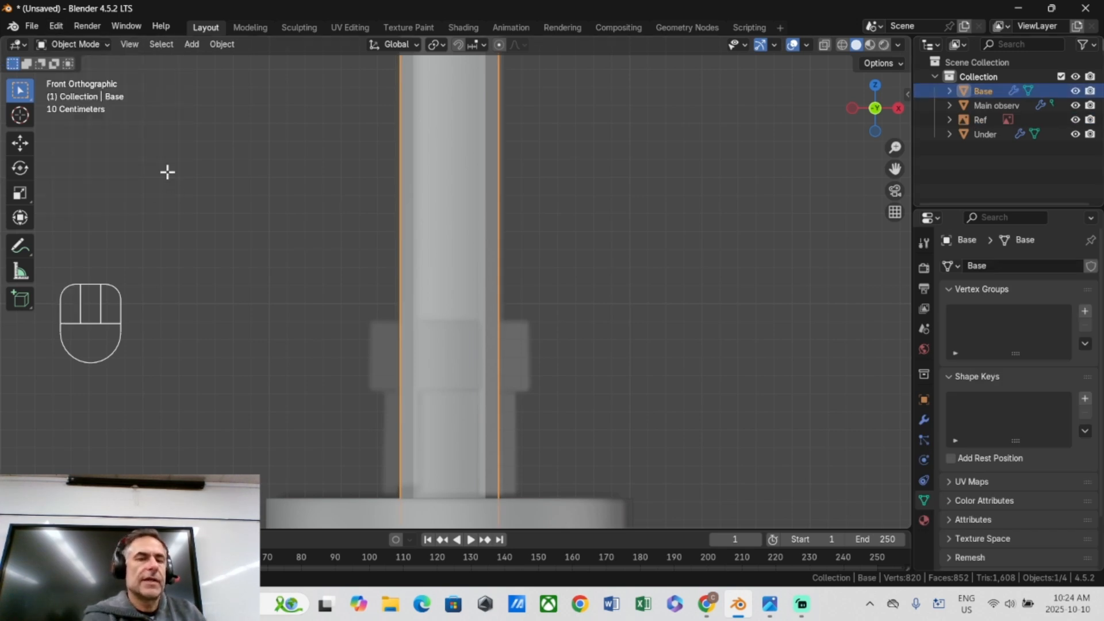
{"action": "key", "text": "Tab"}
{"action": "scroll", "coordinate": [451, 311], "scroll_direction": "down", "scroll_amount": 6}
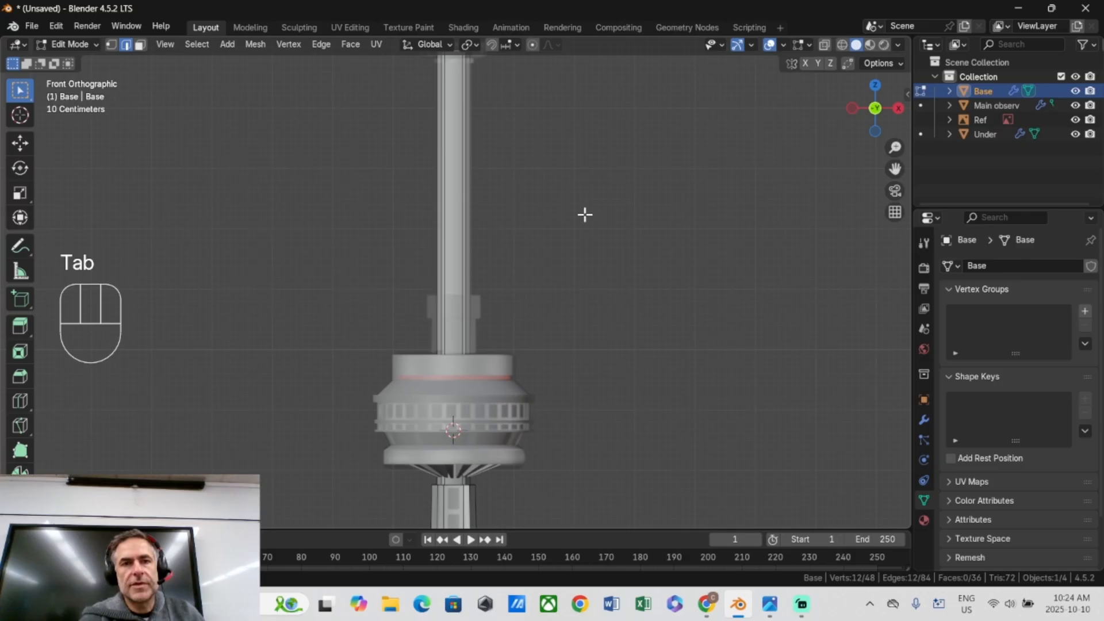
{"action": "left_click_drag", "start_coordinate": [894, 169], "coordinate": [896, 208]}
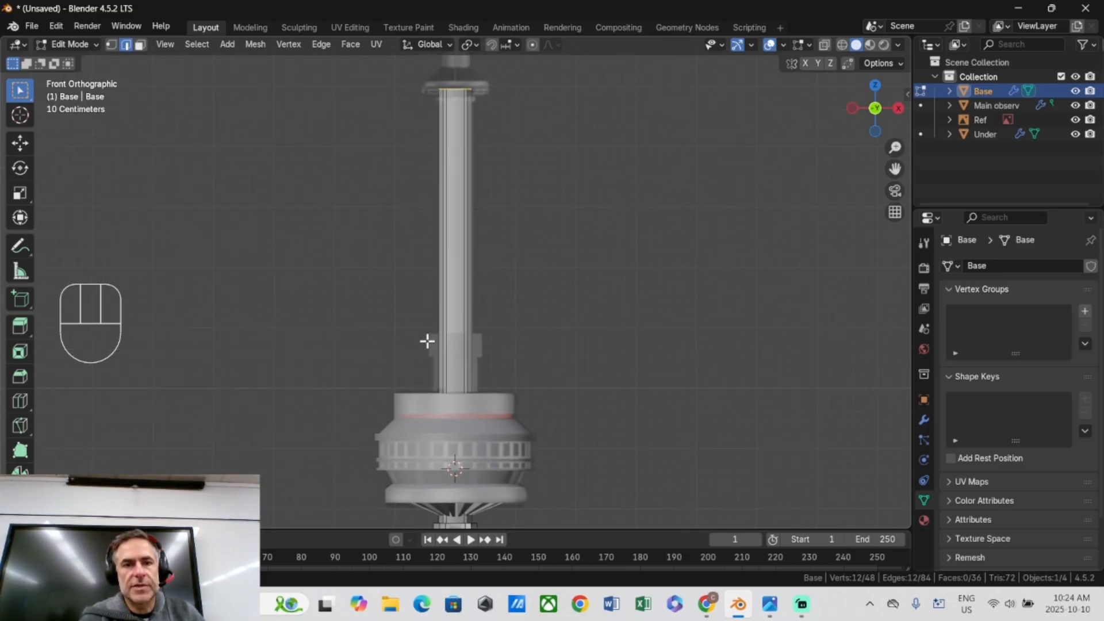
{"action": "left_click", "coordinate": [448, 305]}
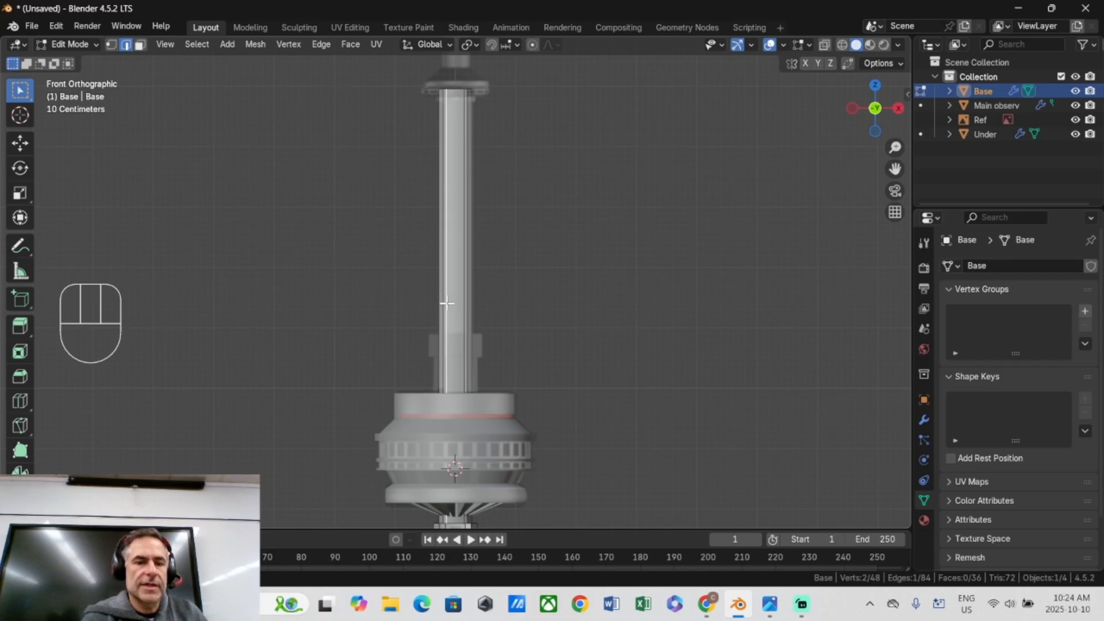
{"action": "scroll", "coordinate": [447, 303], "scroll_direction": "up", "scroll_amount": 3}
{"action": "key", "text": "ctrl+r"}
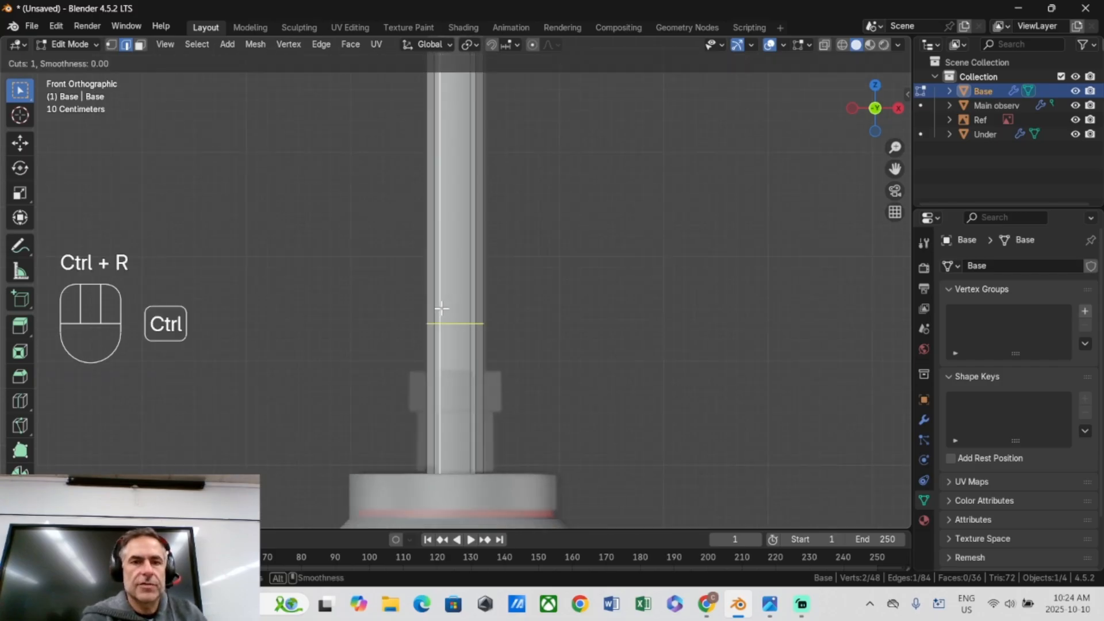
{"action": "left_click", "coordinate": [440, 312]}
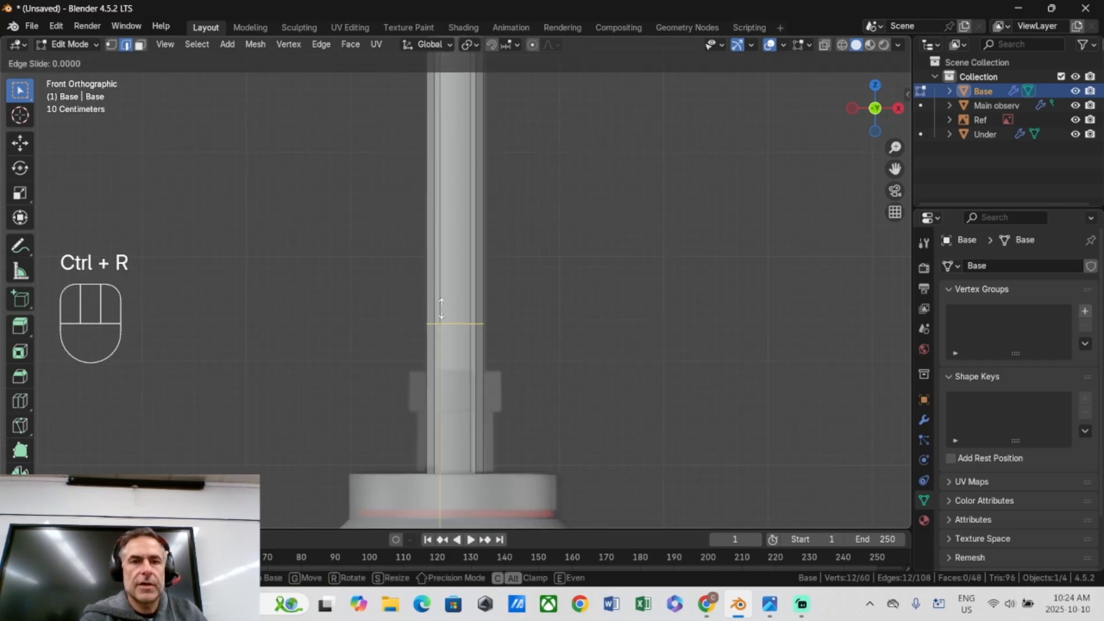
{"action": "left_click", "coordinate": [445, 355]}
{"action": "left_click", "coordinate": [440, 436]}
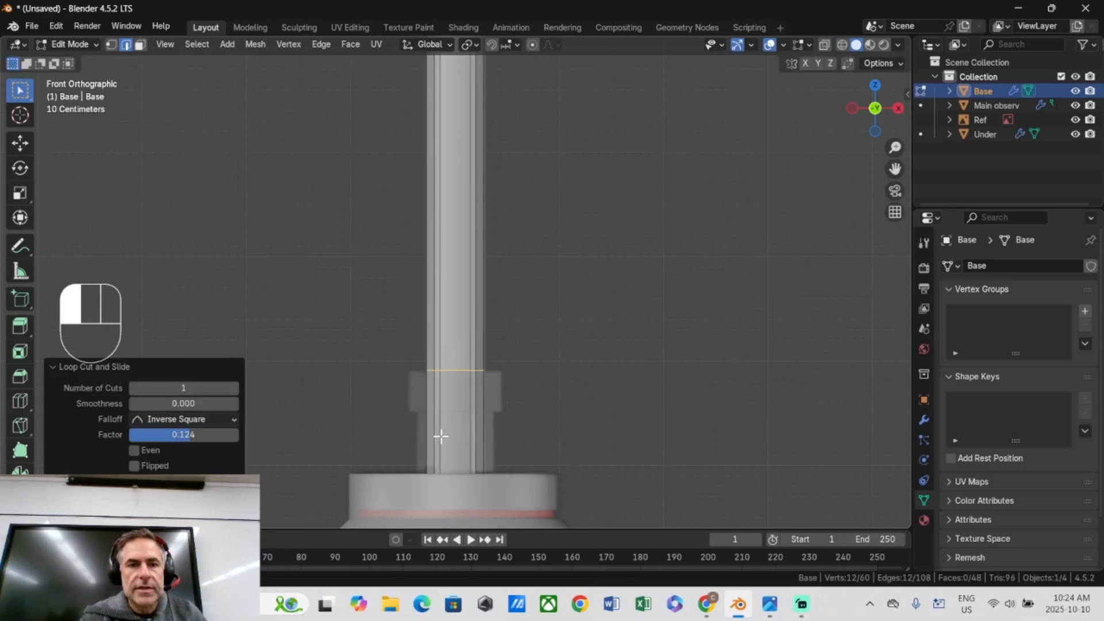
Add a second loop cut near the upper shaft's foot and lower it about 0.061 m along Z to just above the platform.
{"action": "key", "text": "ctrl+r"}
{"action": "left_click", "coordinate": [441, 435]}
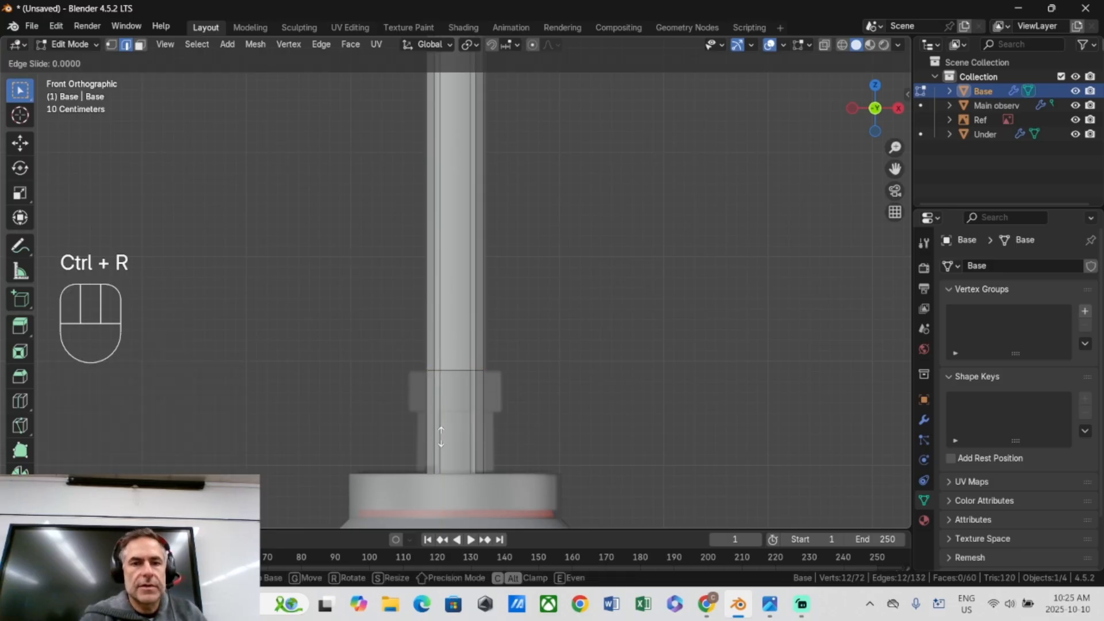
{"action": "left_click", "coordinate": [441, 454]}
{"action": "mouse_move", "coordinate": [440, 454]}
{"action": "middle_mouse_down"}
{"action": "mouse_move", "coordinate": [438, 403]}
{"action": "mouse_move", "coordinate": [424, 441]}
{"action": "middle_mouse_up"}
{"action": "scroll", "coordinate": [431, 433], "scroll_direction": "up", "scroll_amount": 3}
{"action": "left_click_drag", "start_coordinate": [895, 170], "coordinate": [631, 360]}
{"action": "key", "text": "g"}
{"action": "key", "text": "z"}
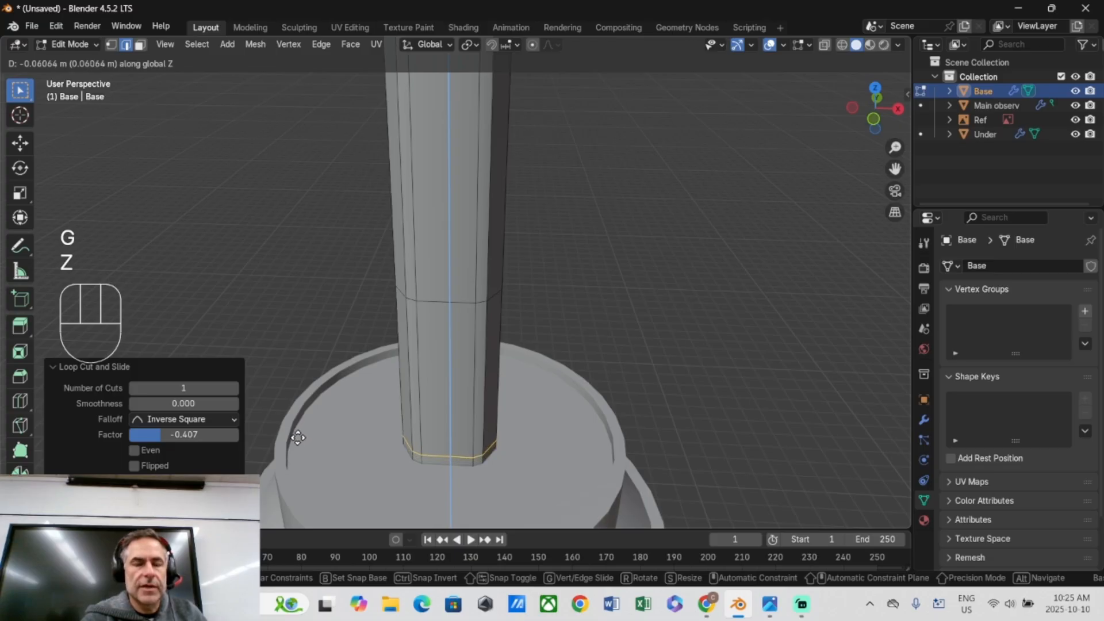
{"action": "left_click", "coordinate": [298, 439]}
{"action": "key", "text": "KP_1"}
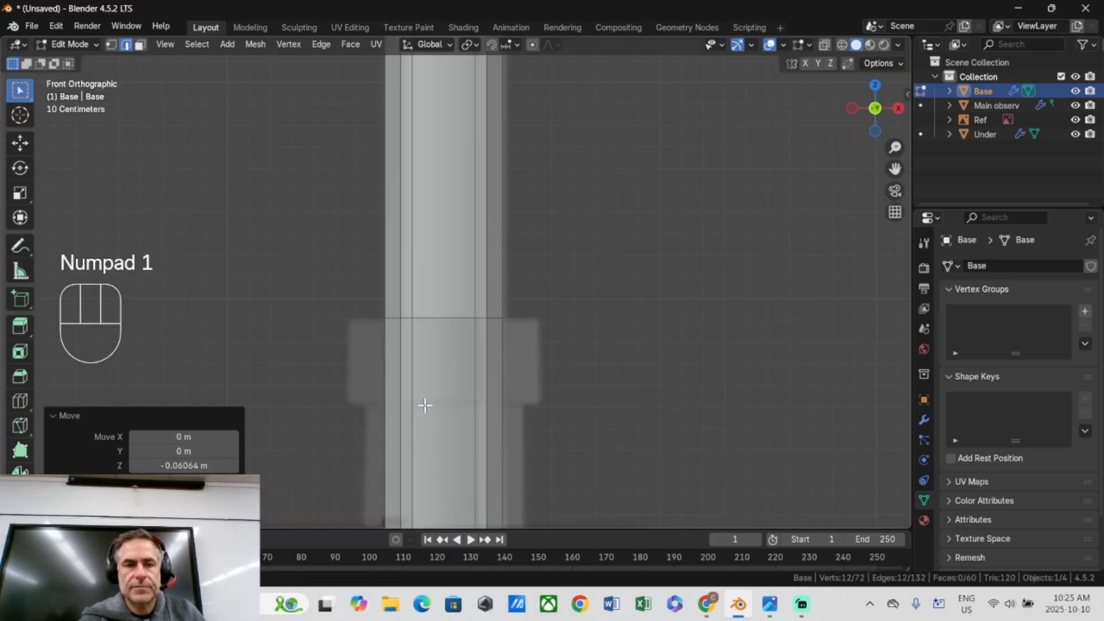
Select the full ring of shaft faces between the two new edge loops in face mode.
{"action": "scroll", "coordinate": [424, 405], "scroll_direction": "down", "scroll_amount": 3}
{"action": "middle_click_drag", "start_coordinate": [439, 363], "coordinate": [439, 370]}
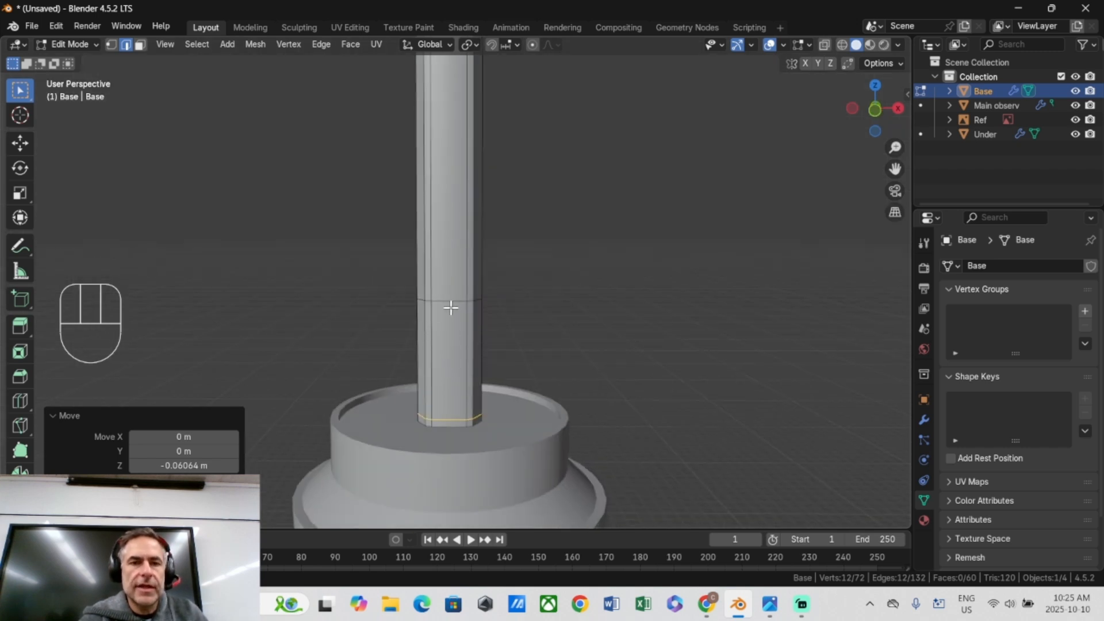
{"action": "left_click", "coordinate": [510, 322]}
{"action": "middle_click_drag", "start_coordinate": [510, 323], "coordinate": [431, 322]}
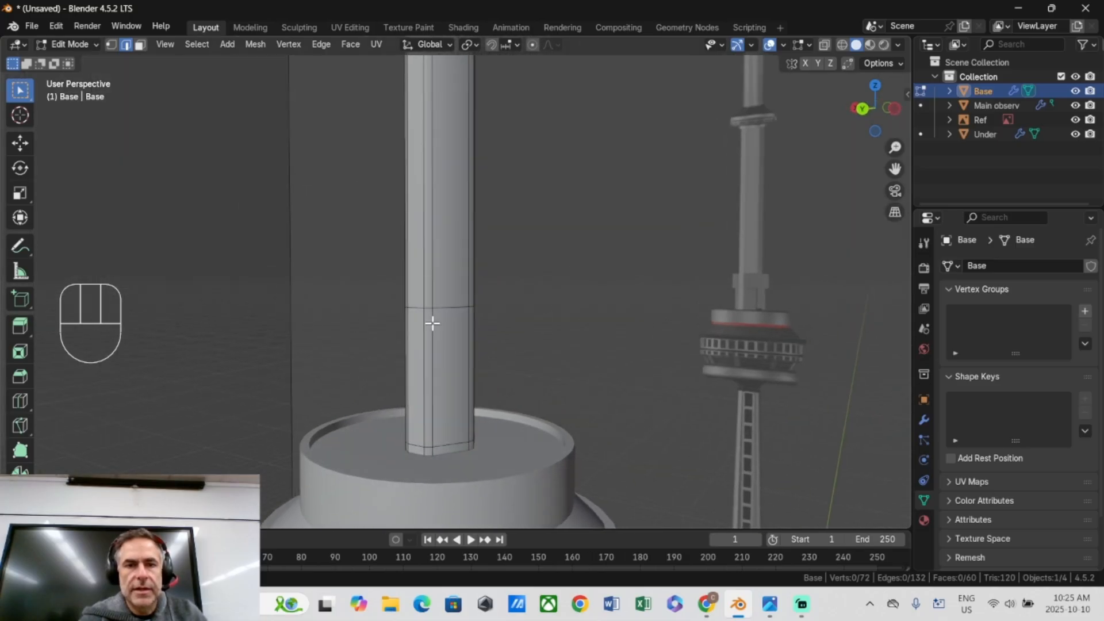
{"action": "key", "text": "KP_1"}
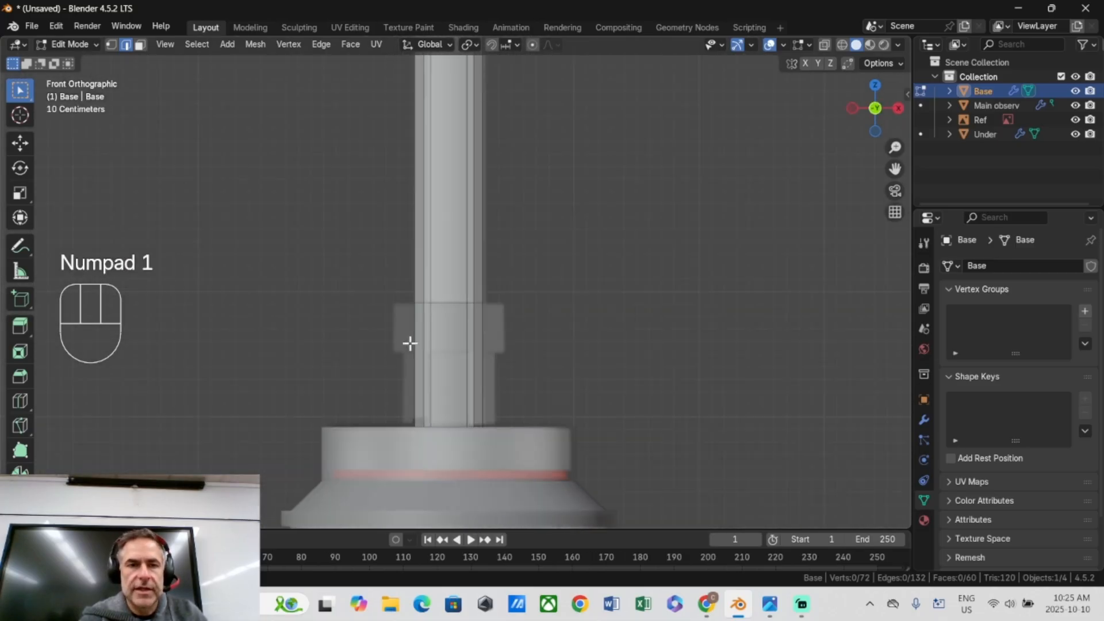
{"action": "key", "text": "3"}
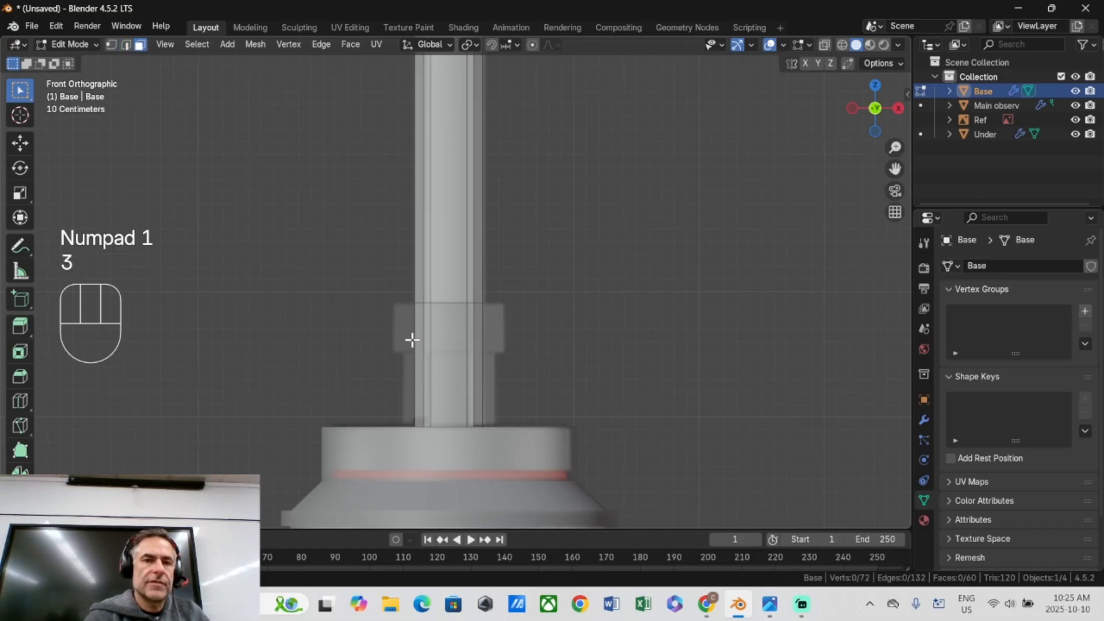
{"action": "left_click", "coordinate": [425, 352], "text": "alt"}
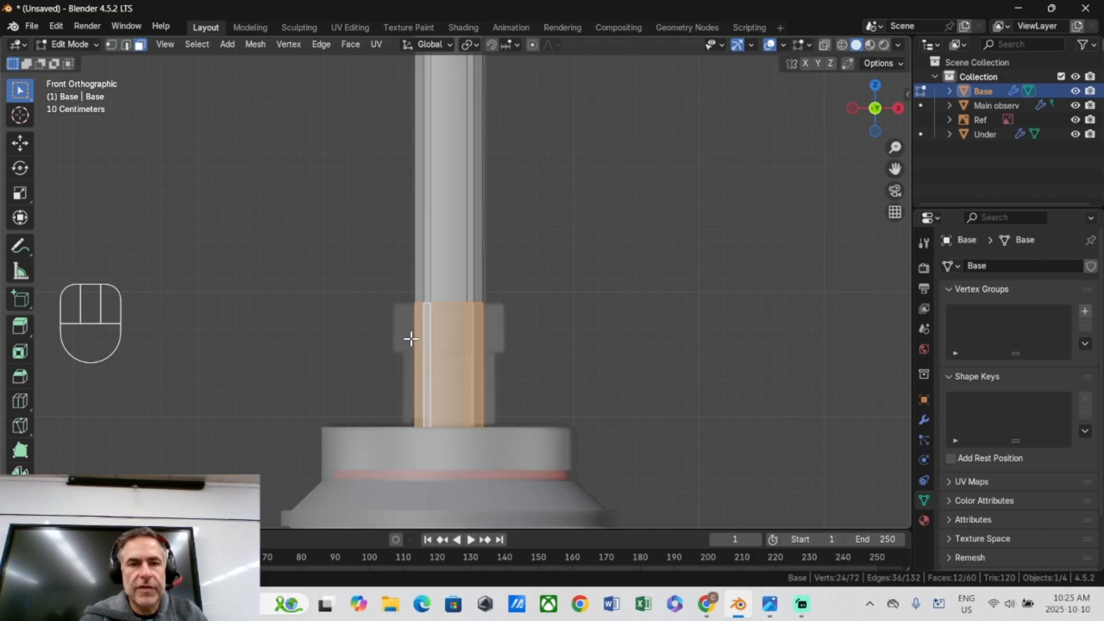
{"action": "scroll", "coordinate": [411, 339], "scroll_direction": "up", "scroll_amount": 3}
{"action": "left_click_drag", "start_coordinate": [895, 169], "coordinate": [902, 40]}
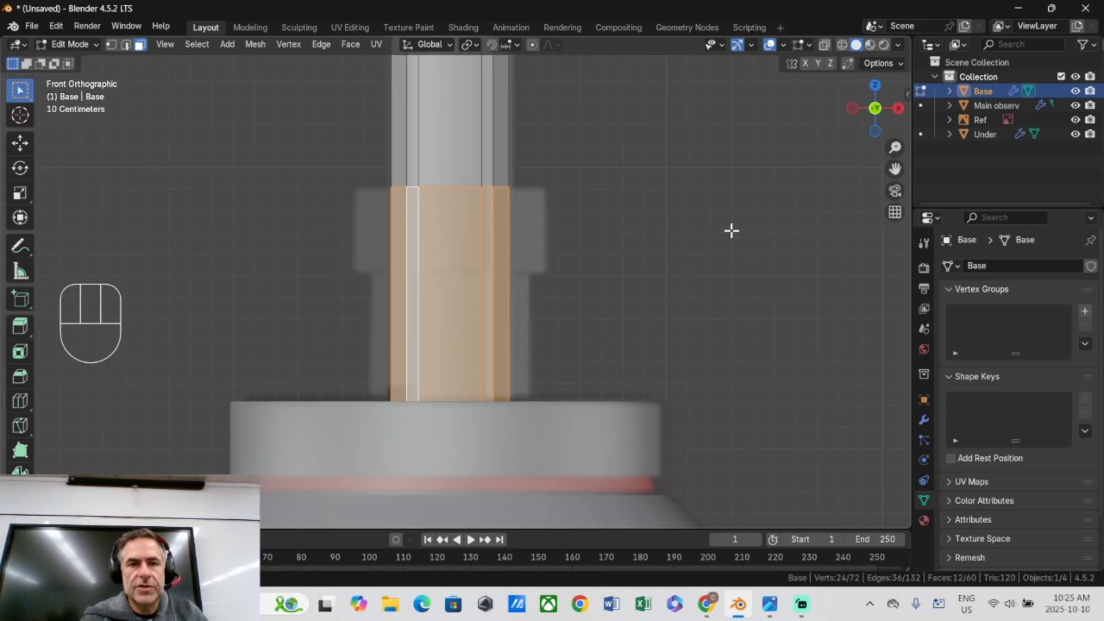
Deselect the three flat faces between the shaft's corners, keeping the nine faces that form the three corner groups.
{"action": "left_click", "coordinate": [446, 313], "text": "shift"}
{"action": "middle_click_drag", "start_coordinate": [606, 330], "coordinate": [503, 323]}
{"action": "left_click", "coordinate": [503, 323], "text": "shift"}
{"action": "middle_click_drag", "start_coordinate": [572, 350], "coordinate": [673, 275]}
{"action": "left_click", "coordinate": [375, 319], "text": "shift"}
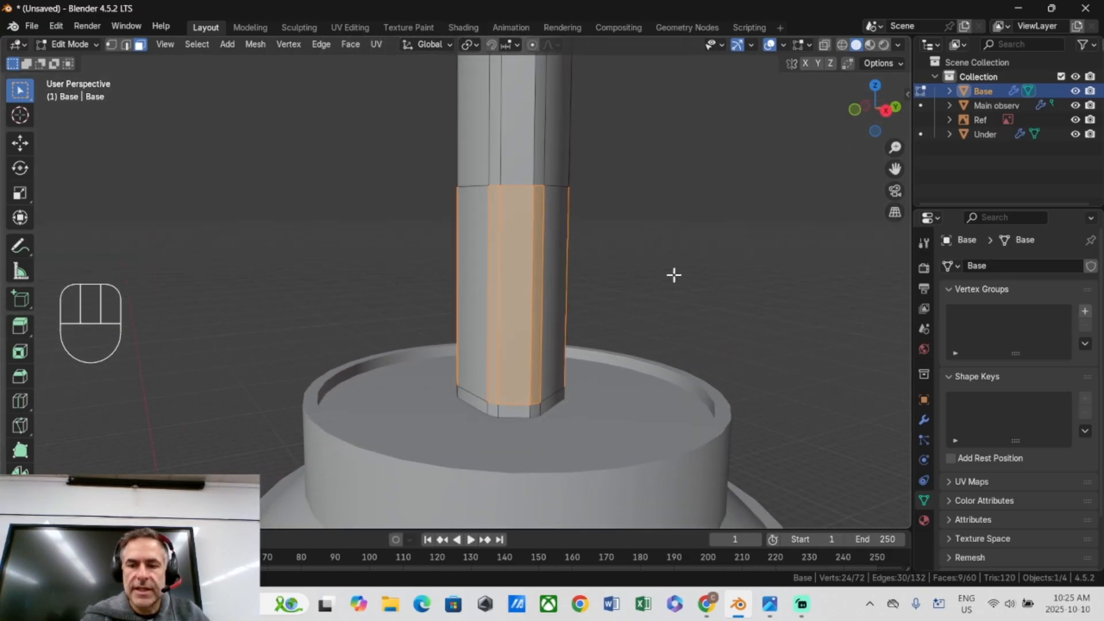
{"action": "key", "text": "KP_1"}
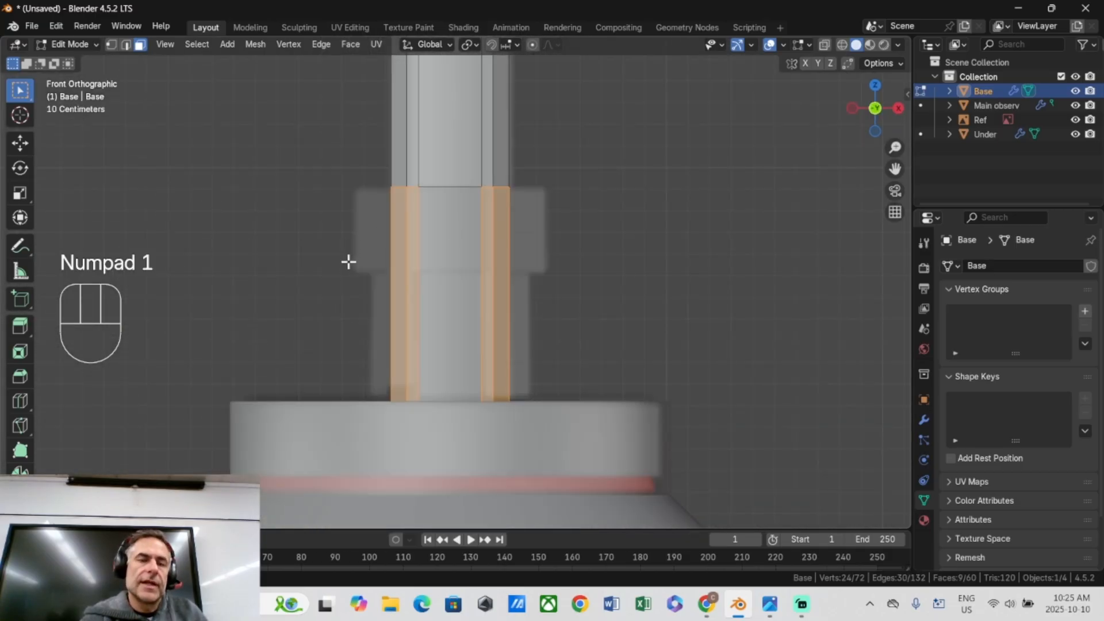
{"action": "middle_click_drag", "start_coordinate": [349, 262], "coordinate": [439, 271]}
{"action": "key", "text": "KP_1"}
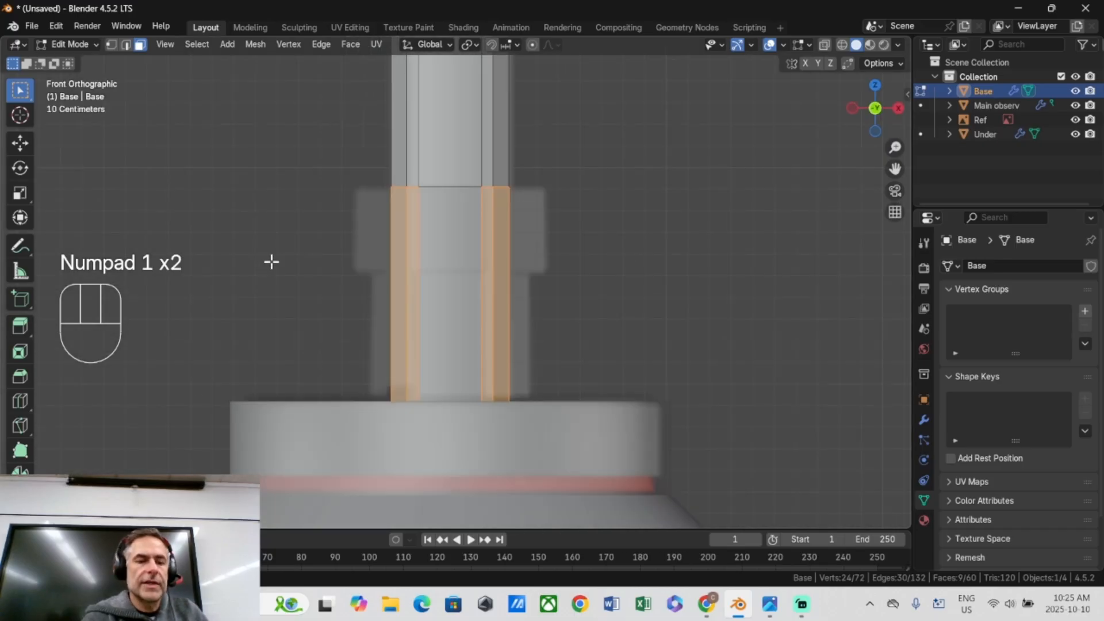
Extrude the three corner face groups along their normals by about 0.133 m.
{"action": "key", "text": "alt+e"}
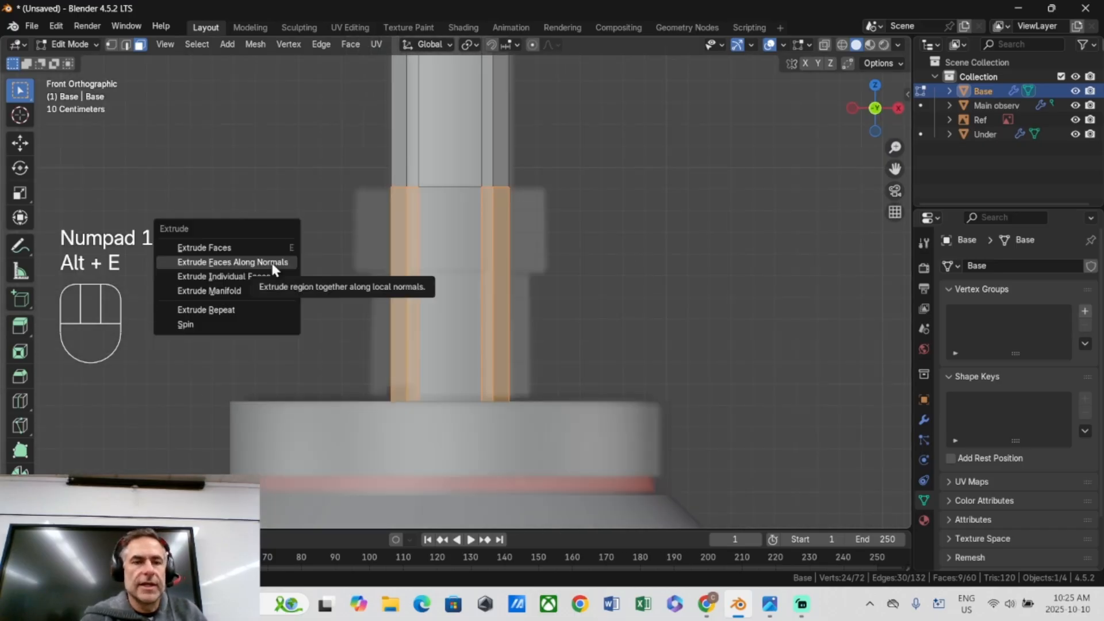
{"action": "left_click", "coordinate": [272, 263]}
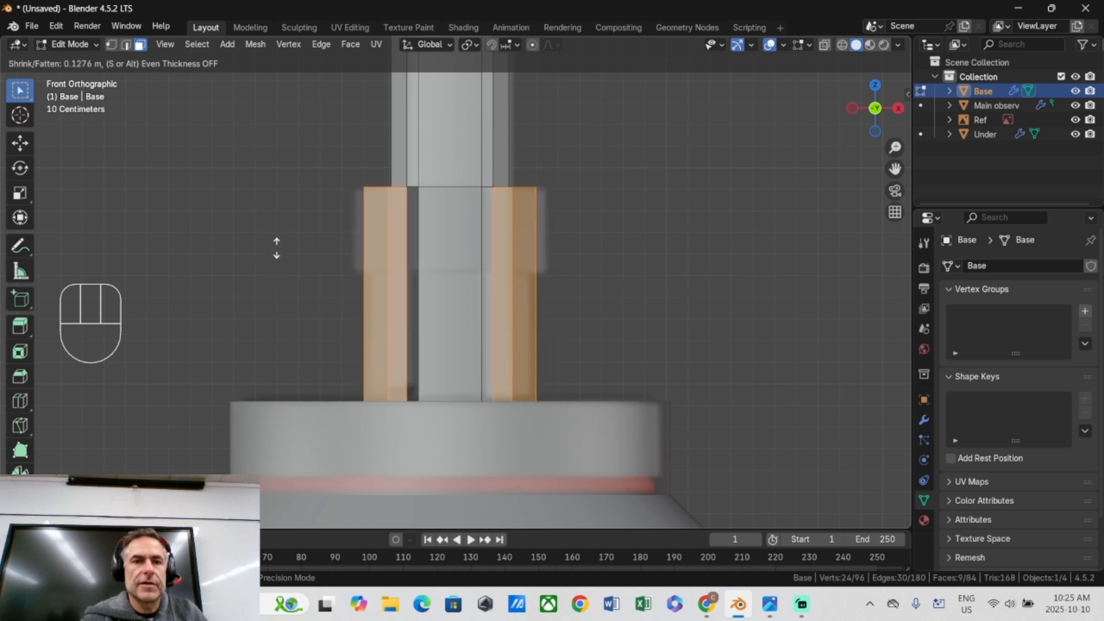
{"action": "left_click", "coordinate": [301, 247]}
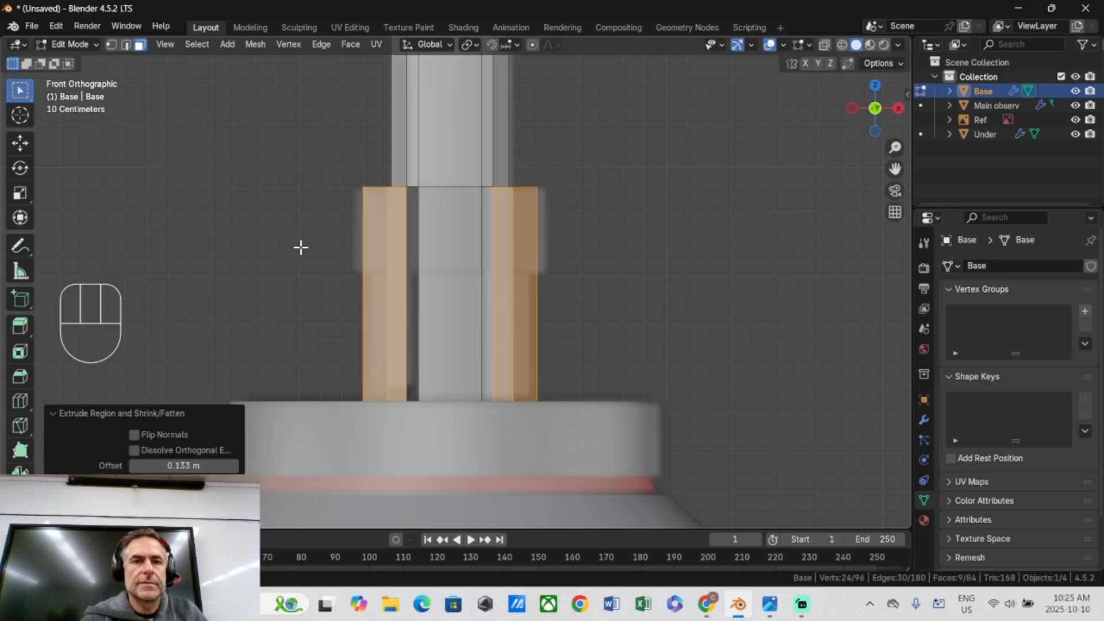
{"action": "middle_click_drag", "start_coordinate": [301, 247], "coordinate": [384, 249]}
{"action": "key", "text": "KP_1"}
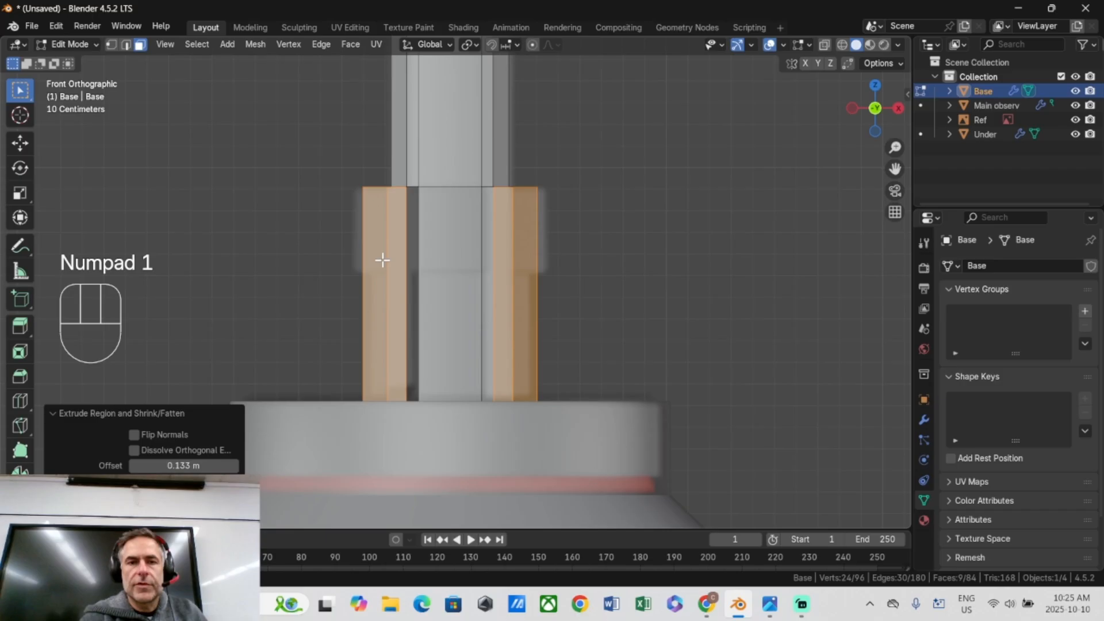
Add one loop cut around the extruded block section, slid up to the lower edge of the reference's wider part.
{"action": "key", "text": "2"}
{"action": "left_click", "coordinate": [388, 280]}
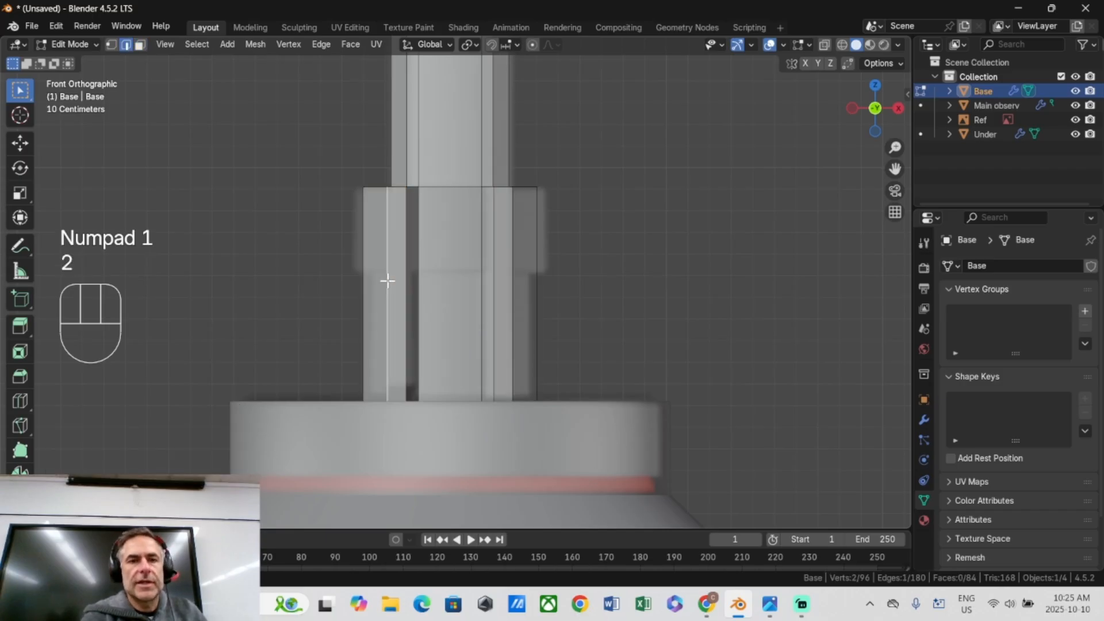
{"action": "key", "text": "ctrl+r"}
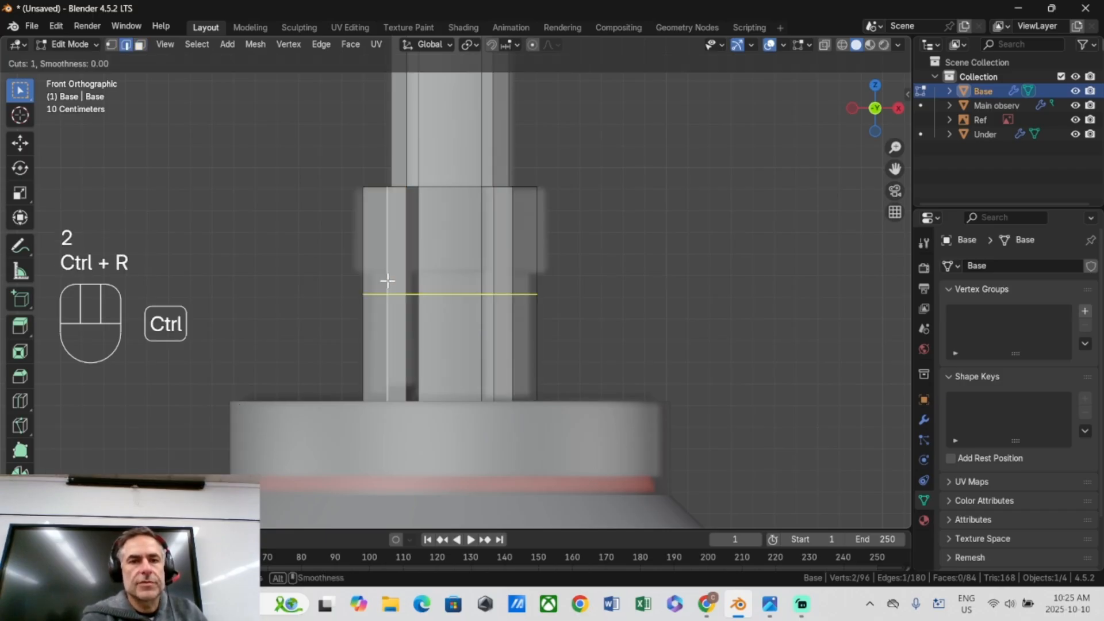
{"action": "left_click", "coordinate": [388, 280]}
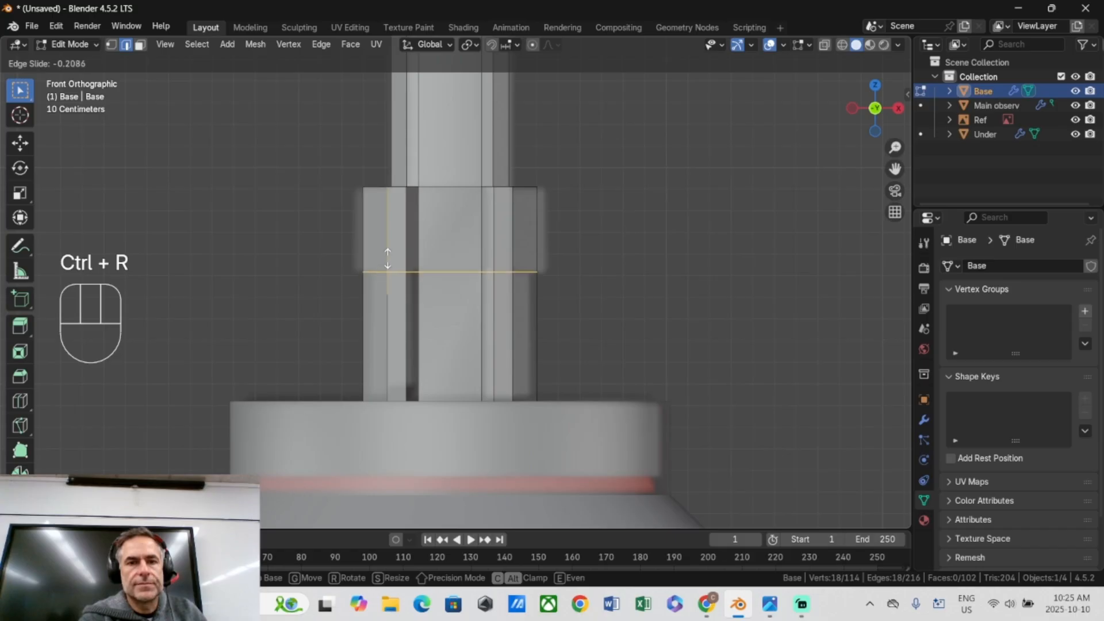
{"action": "left_click", "coordinate": [388, 259]}
{"action": "middle_click_drag", "start_coordinate": [388, 259], "coordinate": [230, 154]}
{"action": "scroll", "coordinate": [402, 279], "scroll_direction": "up", "scroll_amount": 3}
Select the three outer faces above the new loop on each of the three extruded corner blocks.
{"action": "left_click", "coordinate": [140, 45]}
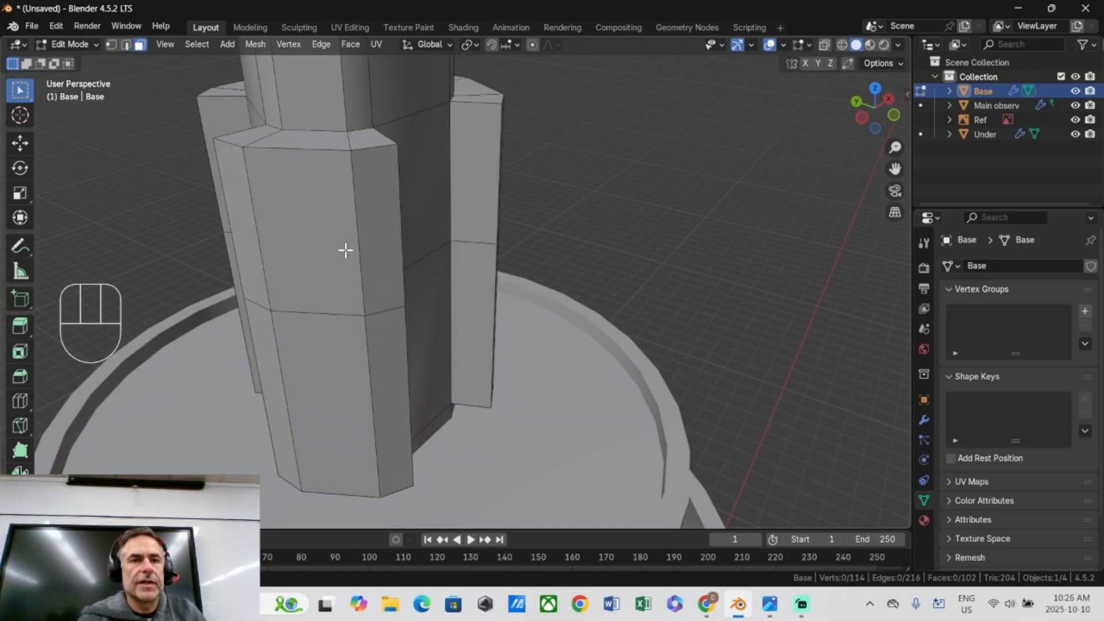
{"action": "left_click", "coordinate": [320, 252]}
{"action": "left_click", "coordinate": [374, 249], "text": "shift"}
{"action": "left_click", "coordinate": [242, 253], "text": "shift"}
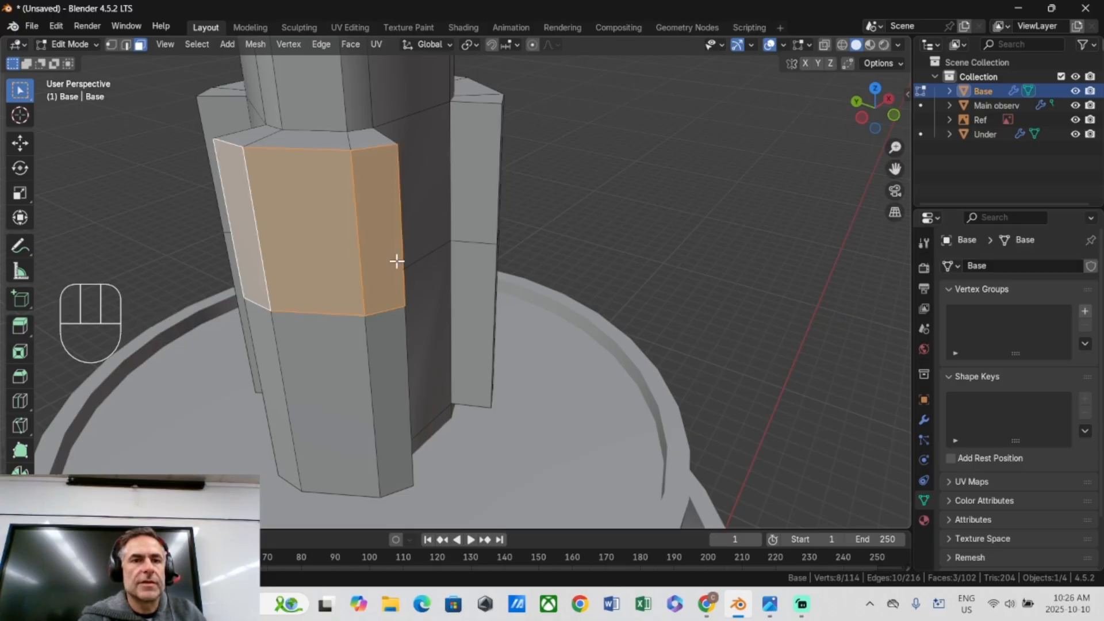
{"action": "middle_click_drag", "start_coordinate": [394, 259], "coordinate": [529, 216]}
{"action": "left_click", "coordinate": [483, 217], "text": "shift"}
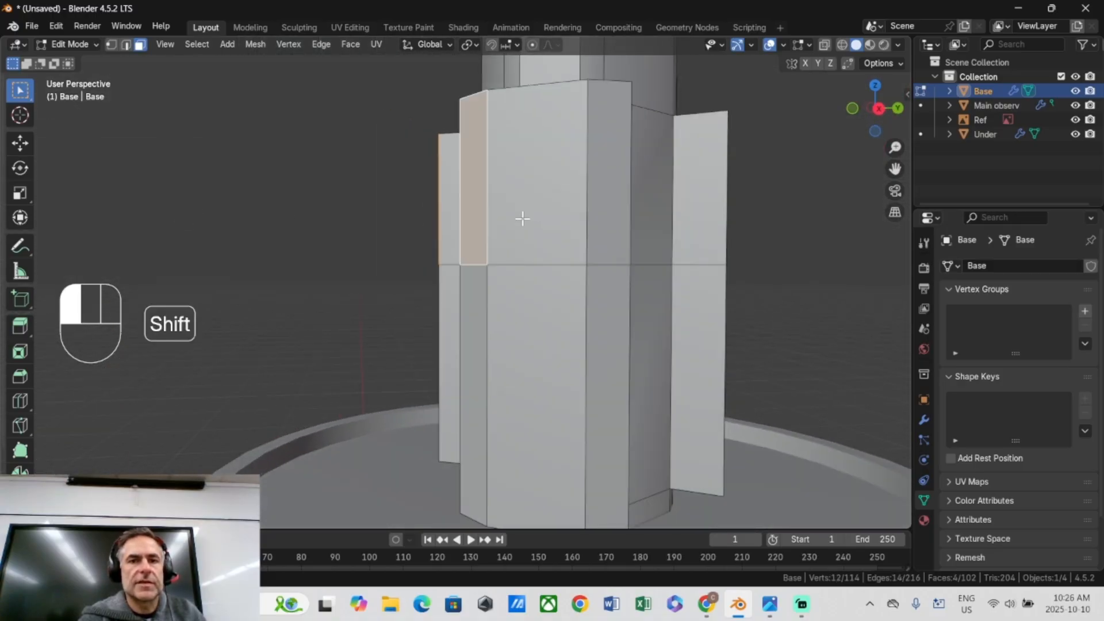
{"action": "left_click", "coordinate": [523, 217], "text": "shift"}
{"action": "left_click", "coordinate": [598, 218], "text": "shift"}
{"action": "middle_click_drag", "start_coordinate": [598, 219], "coordinate": [468, 229]}
{"action": "left_click", "coordinate": [470, 226], "text": "shift"}
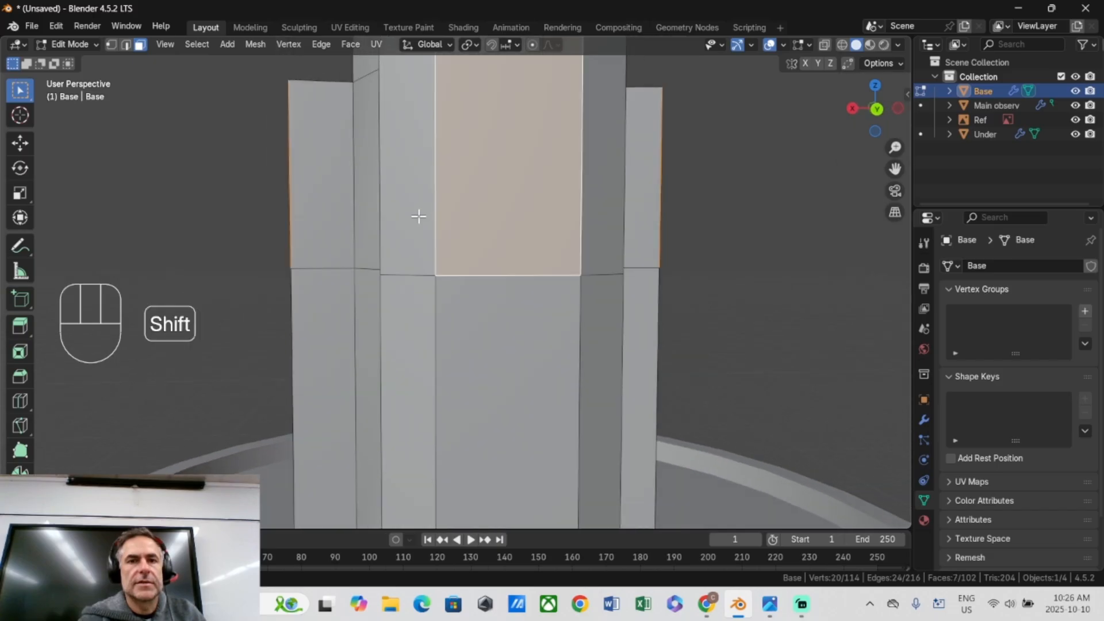
{"action": "left_click", "coordinate": [420, 217], "text": "shift"}
{"action": "left_click", "coordinate": [608, 219], "text": "shift"}
Extrude the selected upper block faces along their normals by about 0.102 m in front view.
{"action": "scroll", "coordinate": [473, 224], "scroll_direction": "down", "scroll_amount": 5}
{"action": "key", "text": "KP_1"}
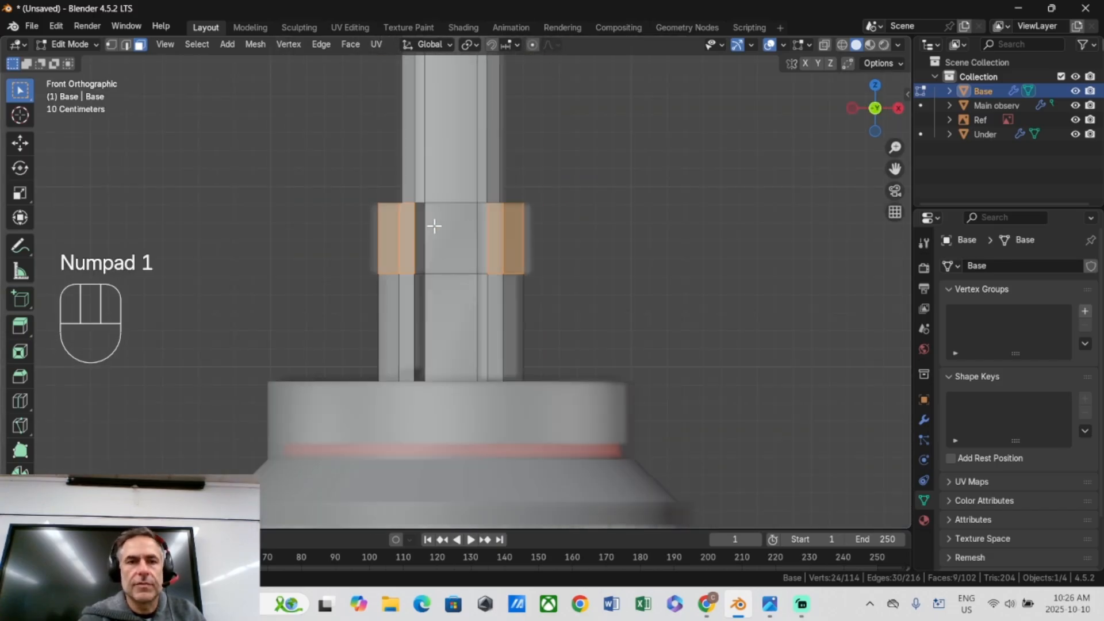
{"action": "key", "text": "alt+e"}
{"action": "left_click", "coordinate": [346, 225]}
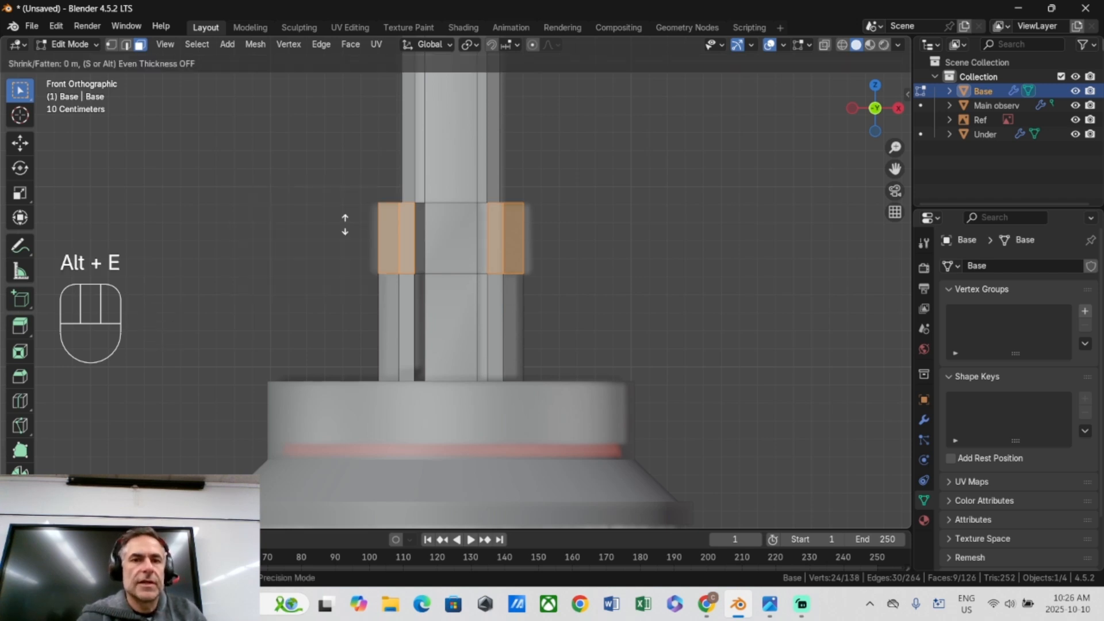
{"action": "left_click", "coordinate": [303, 217]}
{"action": "middle_click_drag", "start_coordinate": [303, 217], "coordinate": [365, 239]}
{"action": "key", "text": "KP_1"}
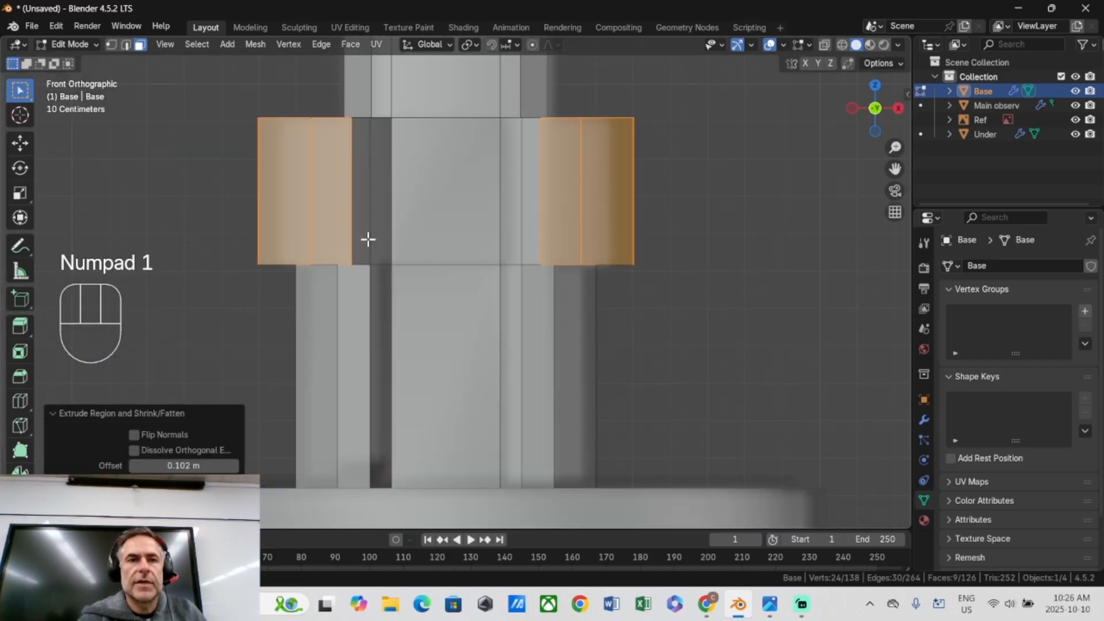
{"action": "scroll", "coordinate": [360, 232], "scroll_direction": "down", "scroll_amount": 3}
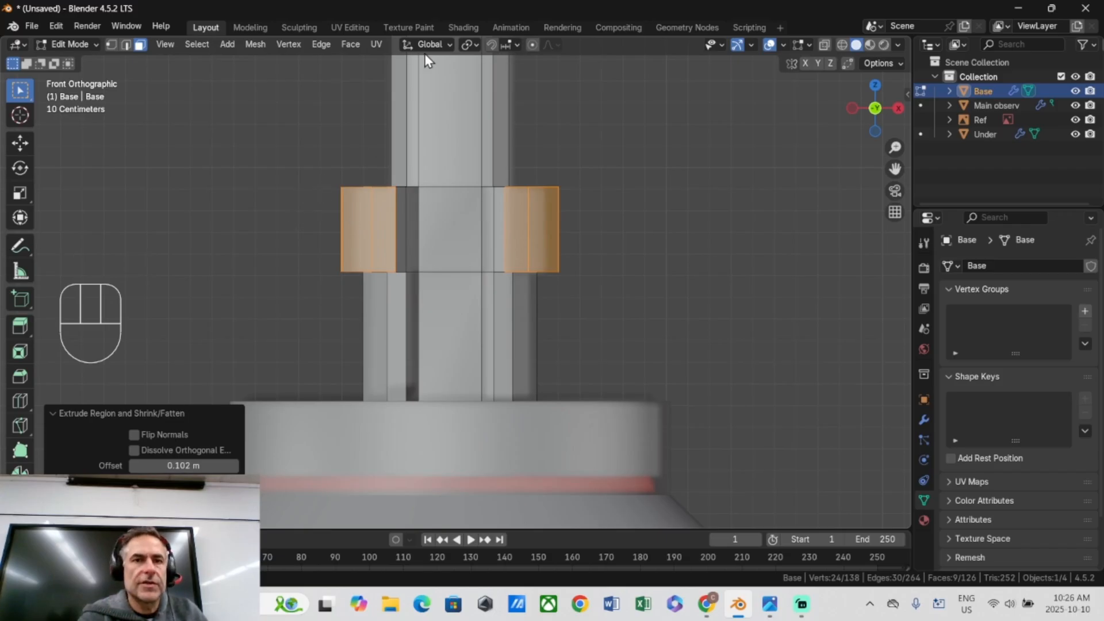
Set the transform orientation to Normal, try moving the selected block faces along Z, and undo the move.
{"action": "left_click_drag", "start_coordinate": [429, 51], "coordinate": [422, 115]}
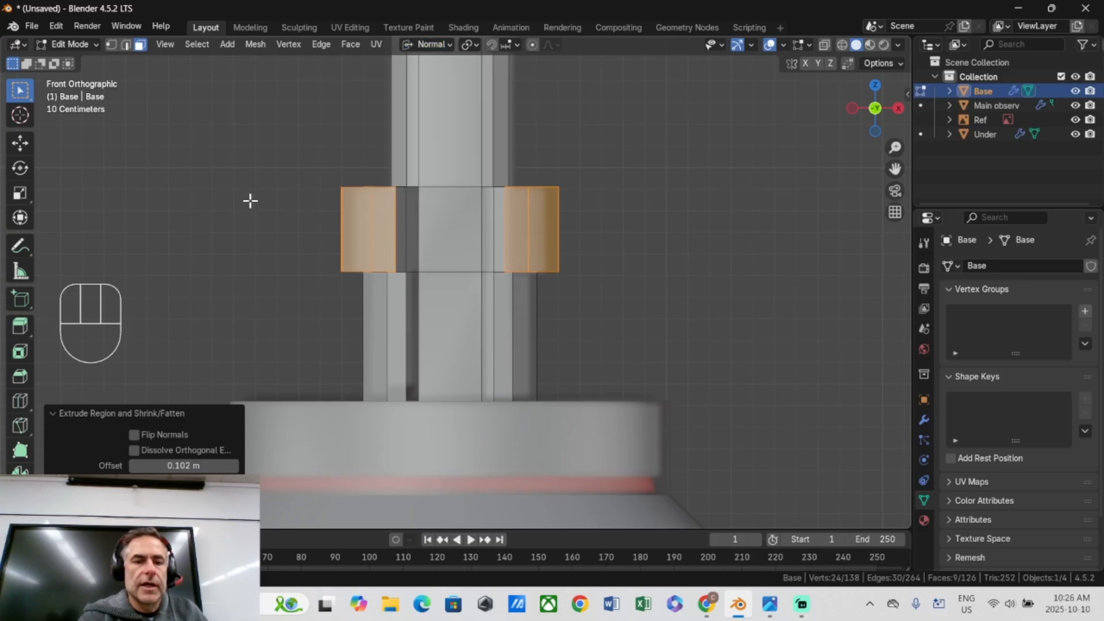
{"action": "key", "text": "g"}
{"action": "key", "text": "z"}
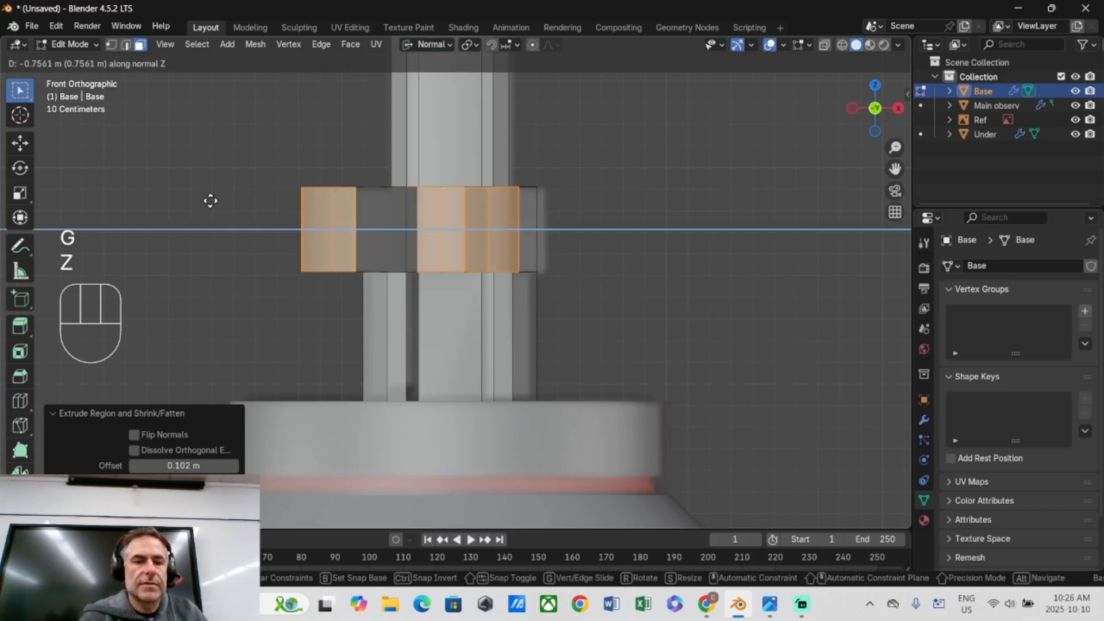
{"action": "left_click", "coordinate": [210, 201]}
{"action": "key", "text": "ctrl+z"}
Set the pivot point to Individual Origins and move the selected block faces inward along their normals by about 0.011 m.
{"action": "left_click", "coordinate": [468, 44]}
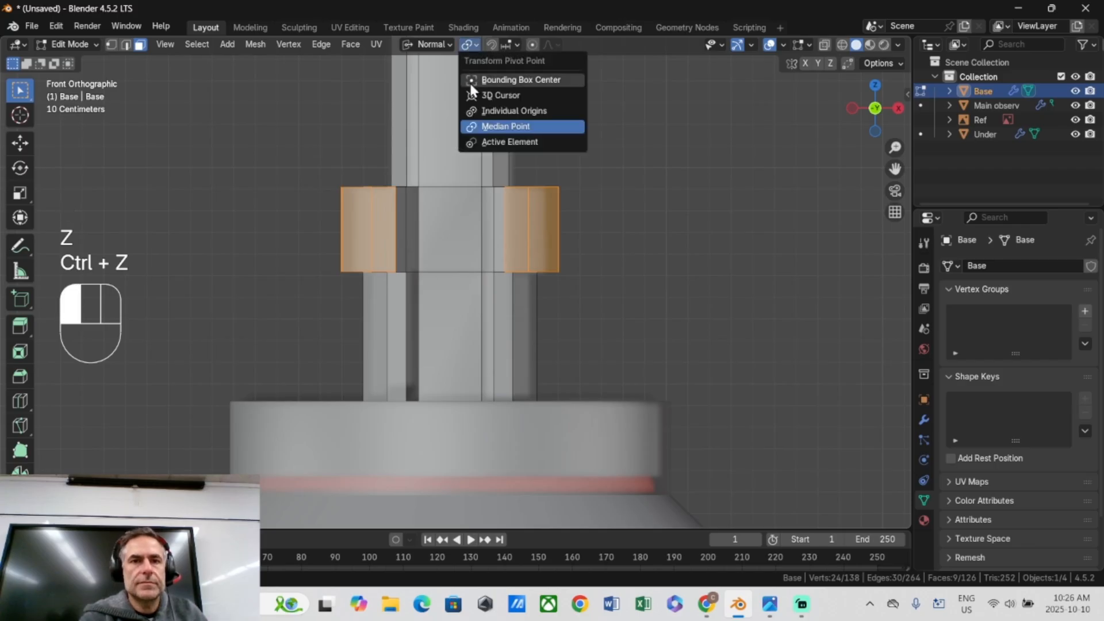
{"action": "left_click_drag", "start_coordinate": [470, 89], "coordinate": [482, 106]}
{"action": "key", "text": "g"}
{"action": "key", "text": "z"}
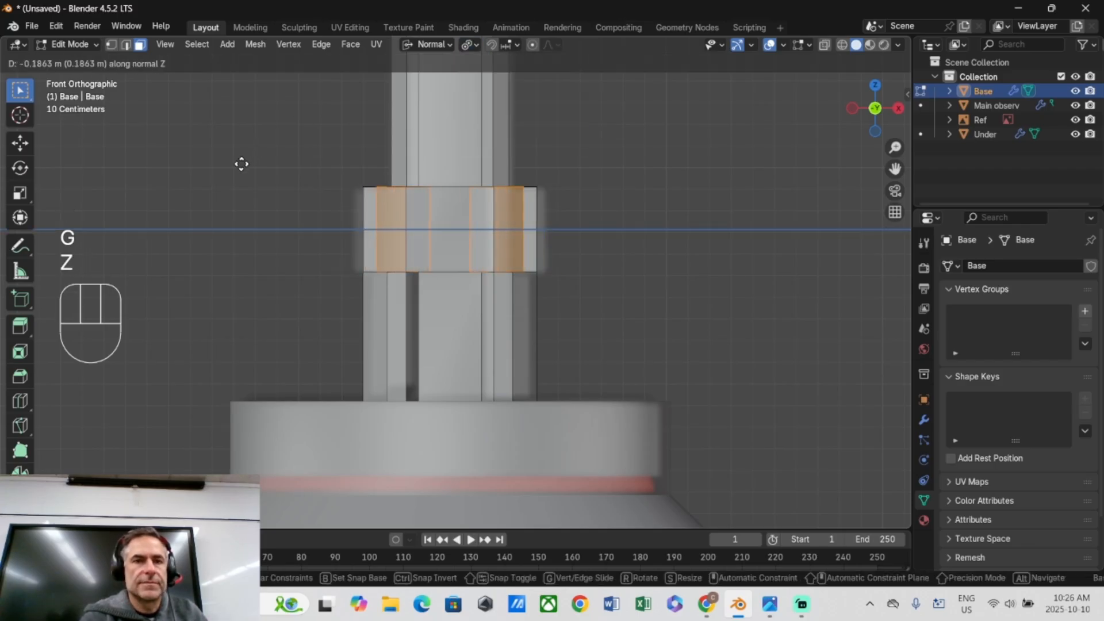
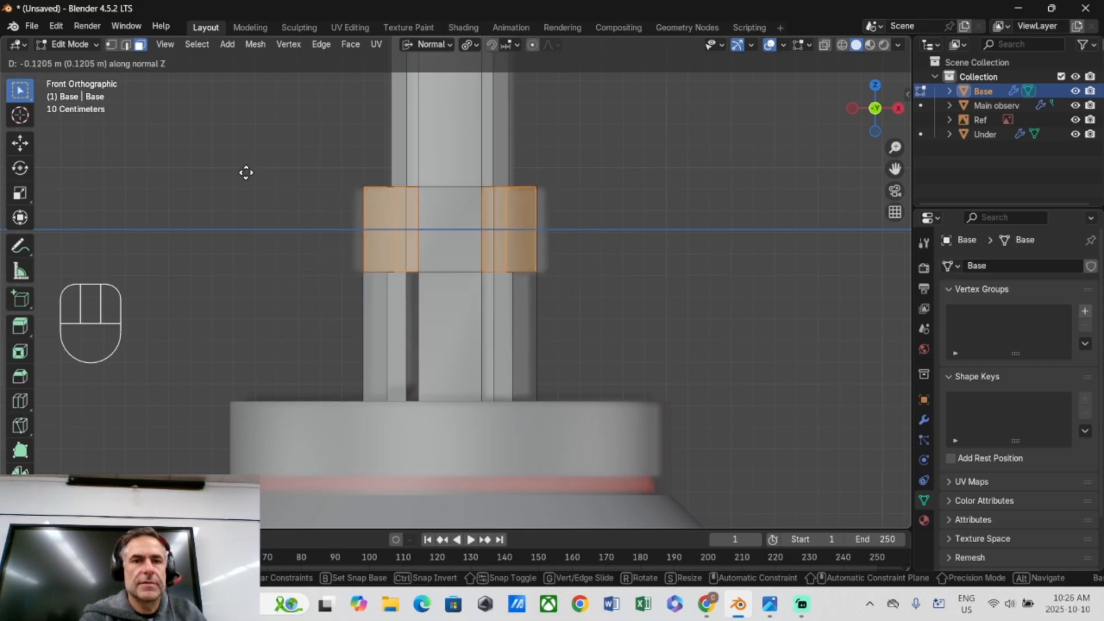
{"action": "left_click", "coordinate": [255, 172]}
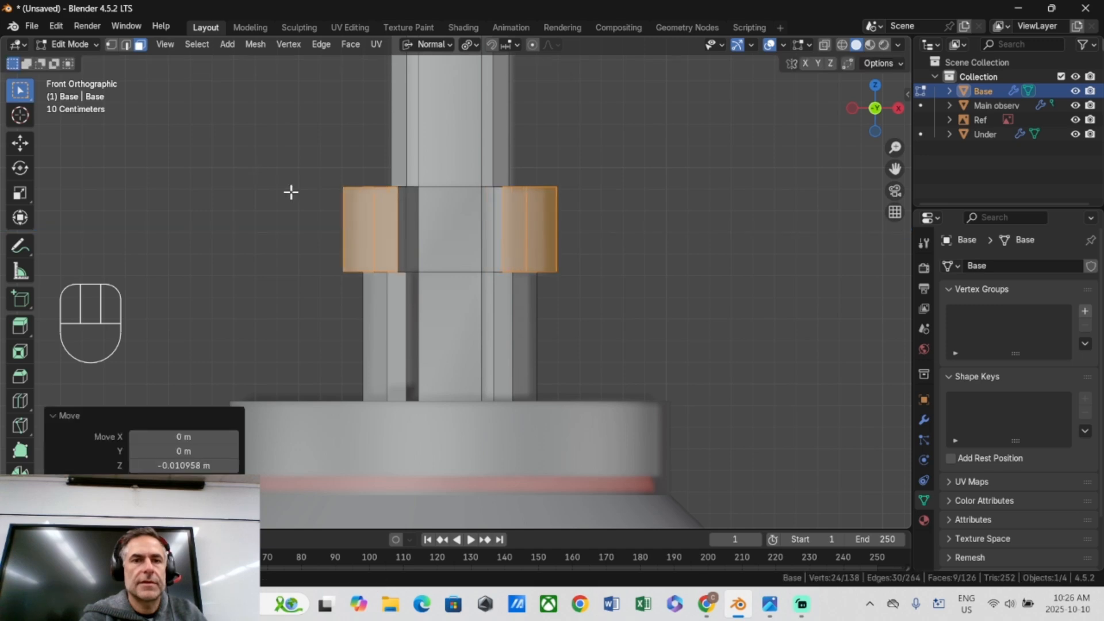
{"action": "middle_click_drag", "start_coordinate": [291, 192], "coordinate": [384, 204]}
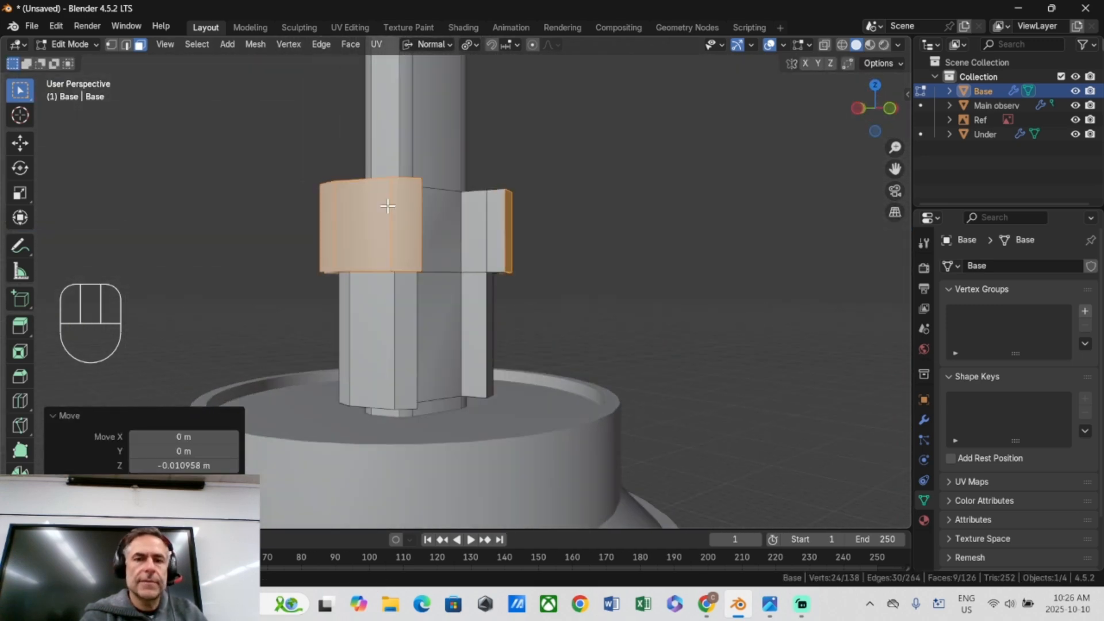
Leave edit mode and save the file as "CN demoi.blend" in the Halloween 2025 folder.
{"action": "key", "text": "KP_1"}
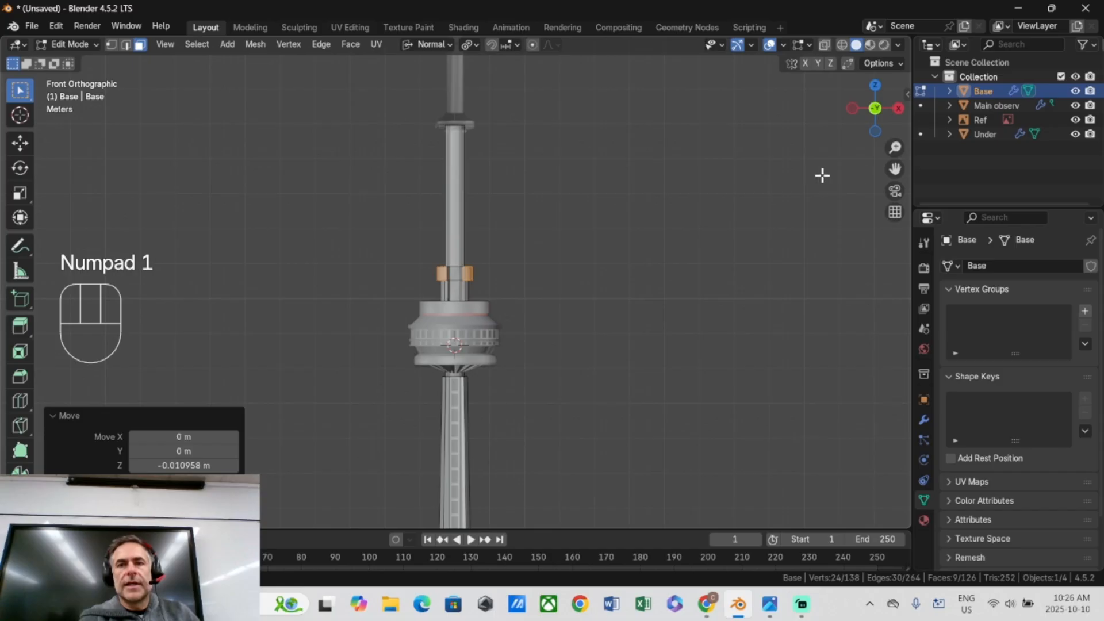
{"action": "left_click_drag", "start_coordinate": [895, 170], "coordinate": [886, 393]}
{"action": "scroll", "coordinate": [363, 408], "scroll_direction": "up", "scroll_amount": 2}
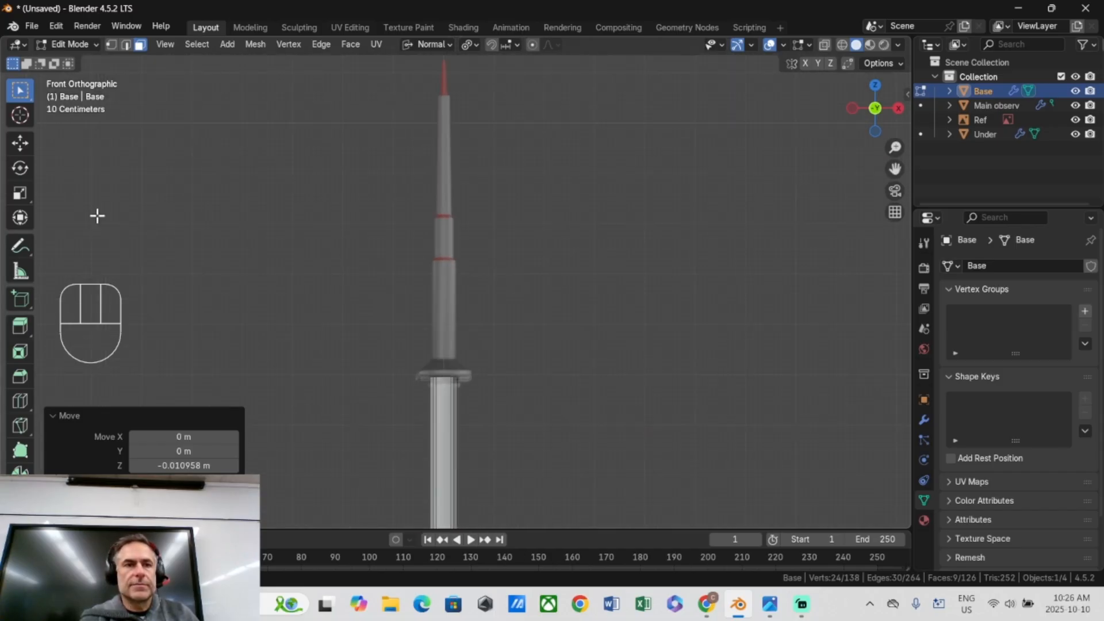
{"action": "left_click", "coordinate": [68, 44]}
{"action": "left_click", "coordinate": [65, 61]}
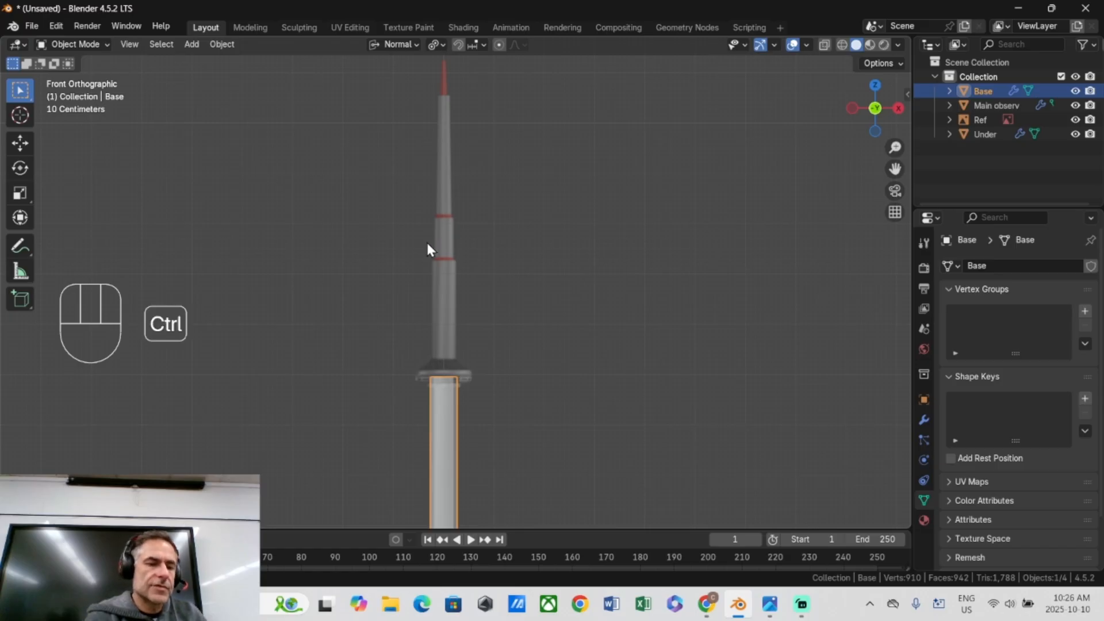
{"action": "key", "text": "ctrl+s"}
{"action": "left_click", "coordinate": [377, 502]}
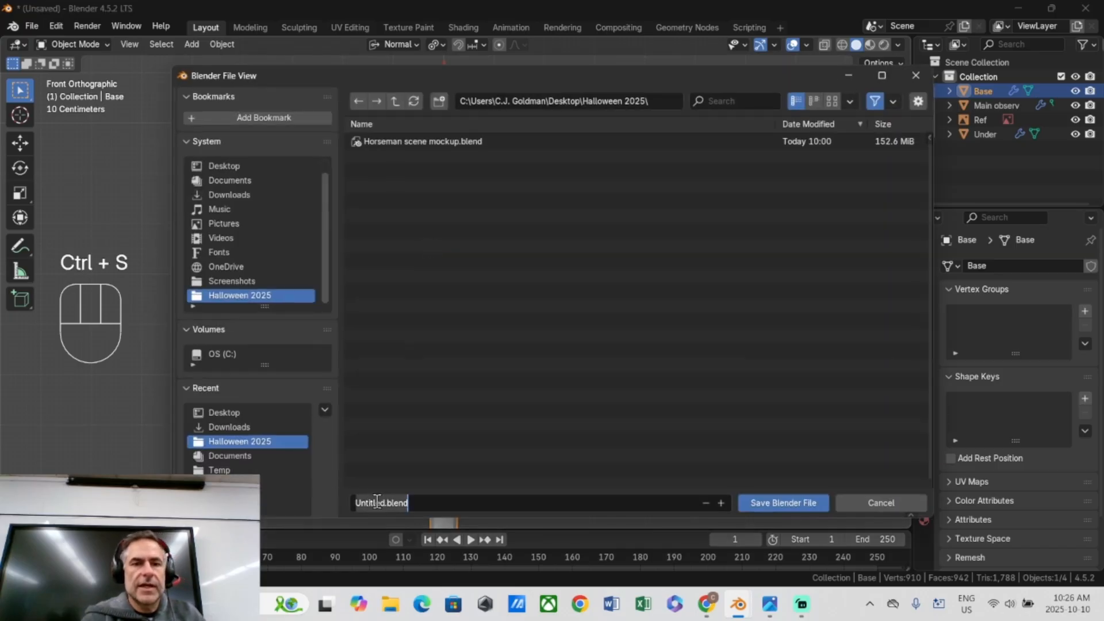
{"action": "type", "text": "CN demo"}
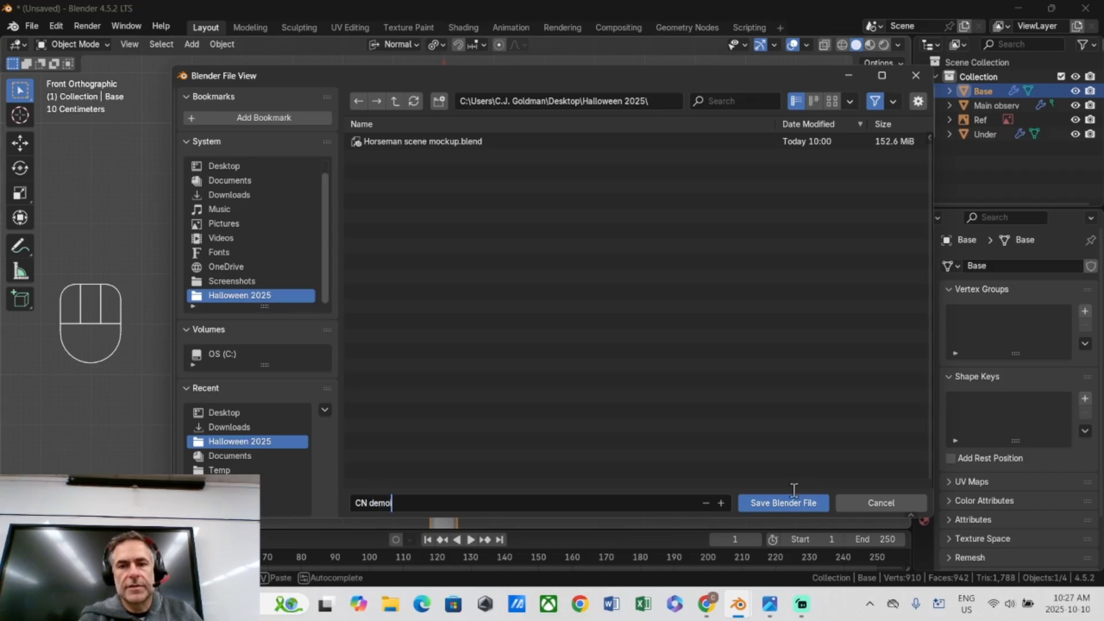
{"action": "key", "text": "Return"}
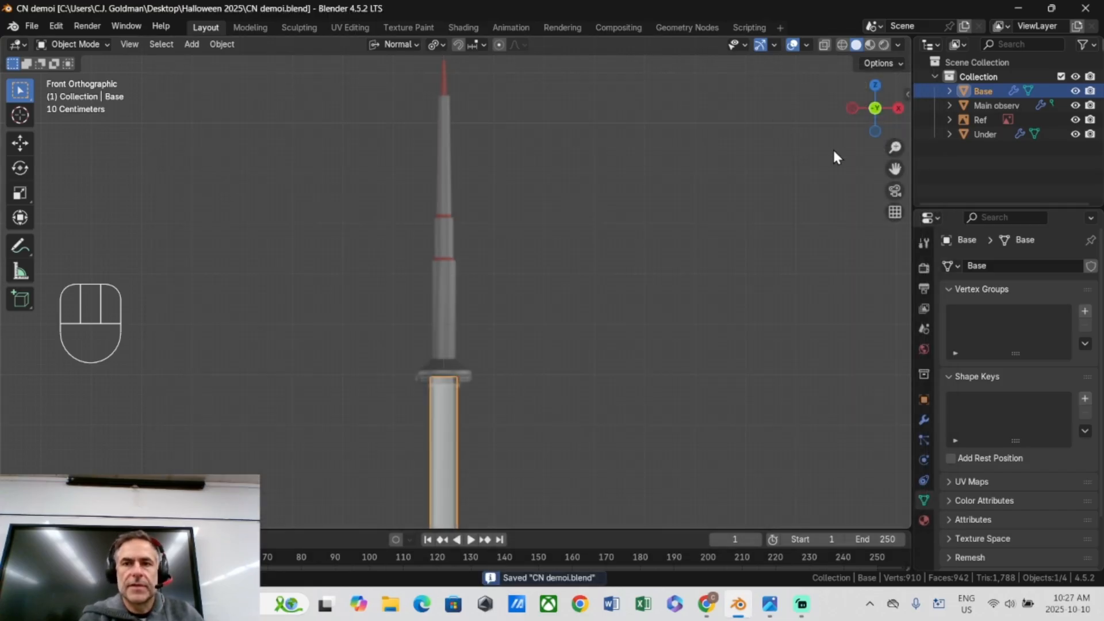
Select the edge loop at the open upper end of the Base shaft and snap the 3D cursor to it.
{"action": "left_click_drag", "start_coordinate": [899, 161], "coordinate": [912, 69]}
{"action": "scroll", "coordinate": [582, 284], "scroll_direction": "up", "scroll_amount": 9}
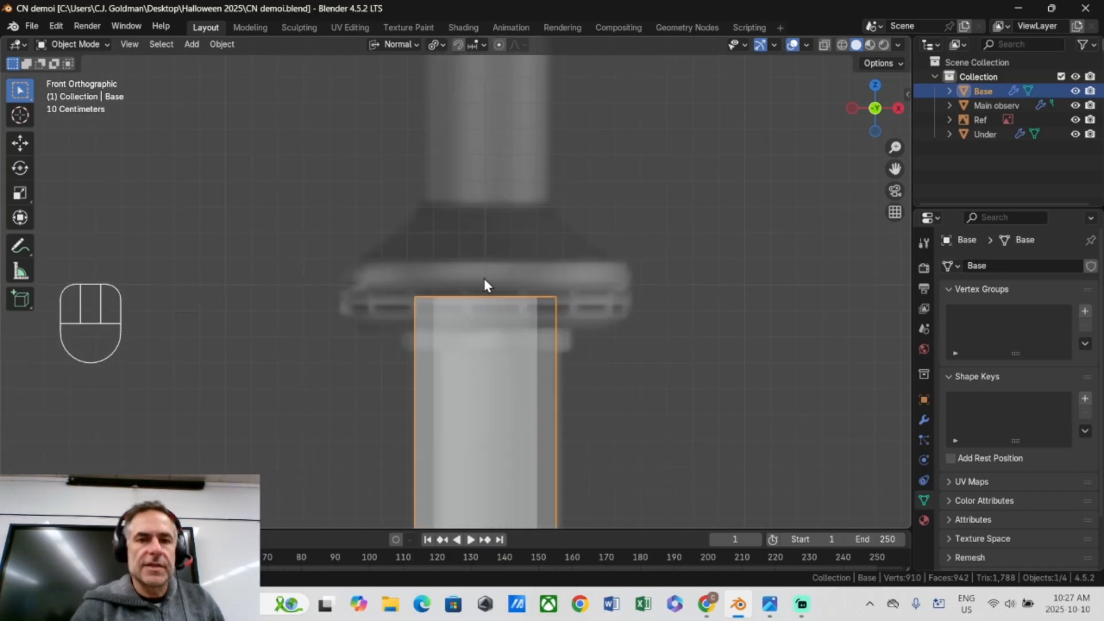
{"action": "scroll", "coordinate": [446, 290], "scroll_direction": "down", "scroll_amount": 5}
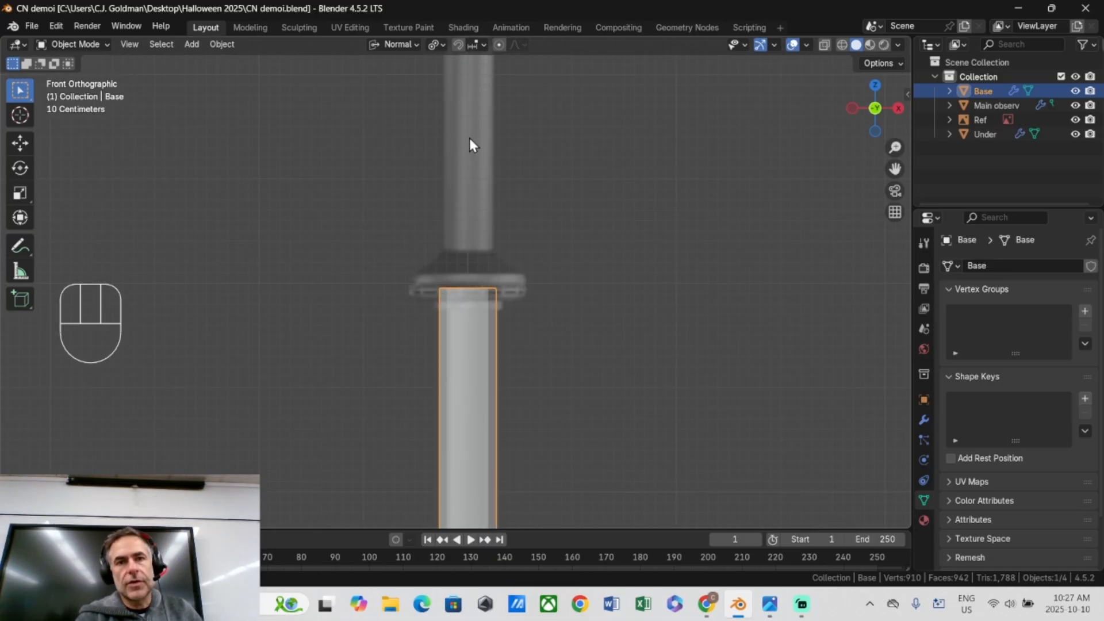
{"action": "scroll", "coordinate": [454, 282], "scroll_direction": "up", "scroll_amount": 3}
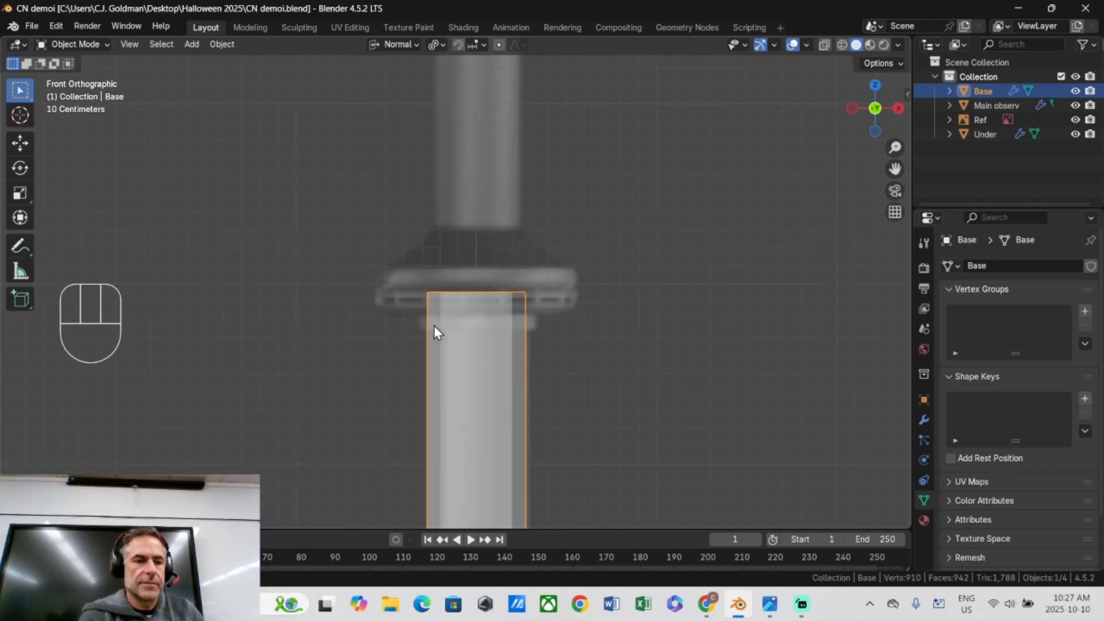
{"action": "key", "text": "Tab"}
{"action": "middle_click_drag", "start_coordinate": [429, 315], "coordinate": [469, 288]}
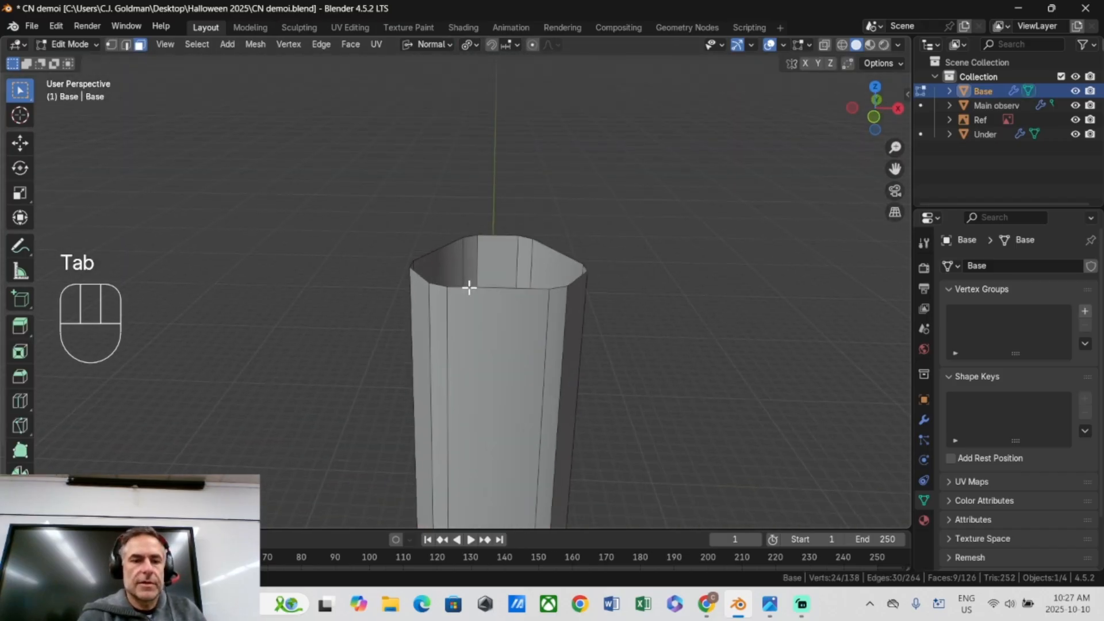
{"action": "key", "text": "2"}
{"action": "left_click", "coordinate": [474, 287], "text": "alt"}
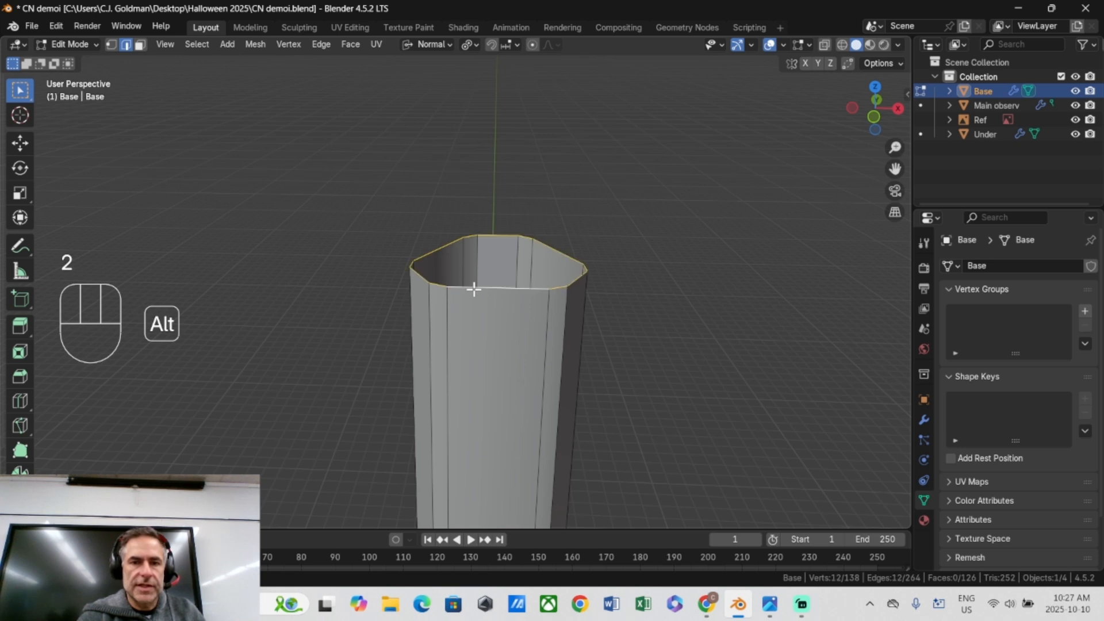
{"action": "key", "text": "KP_1"}
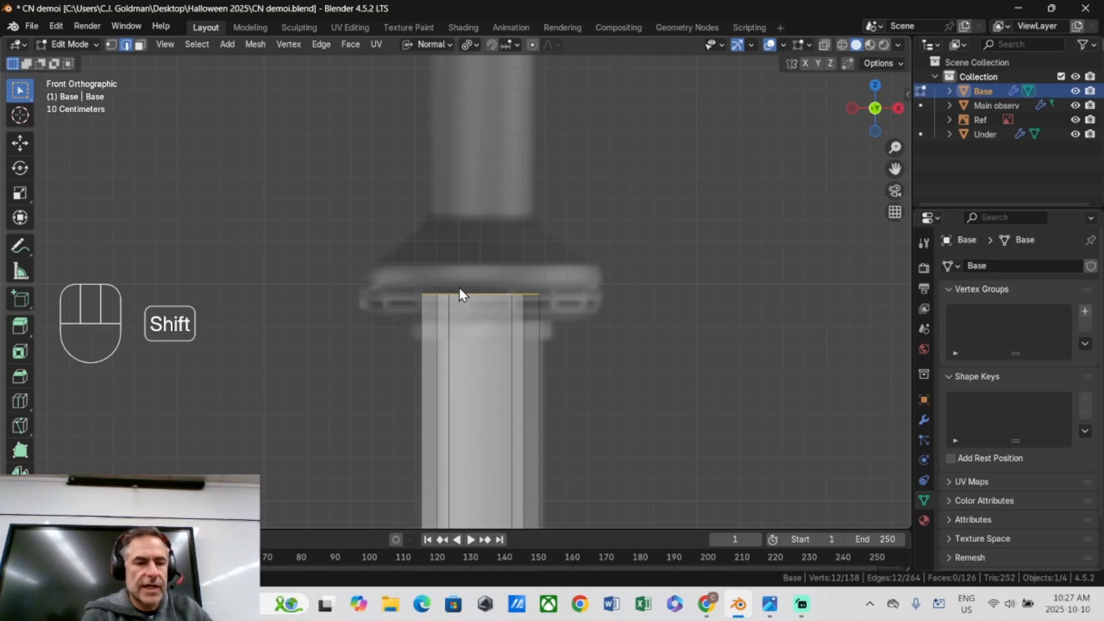
{"action": "key", "text": "shift+s"}
{"action": "key", "text": "2"}
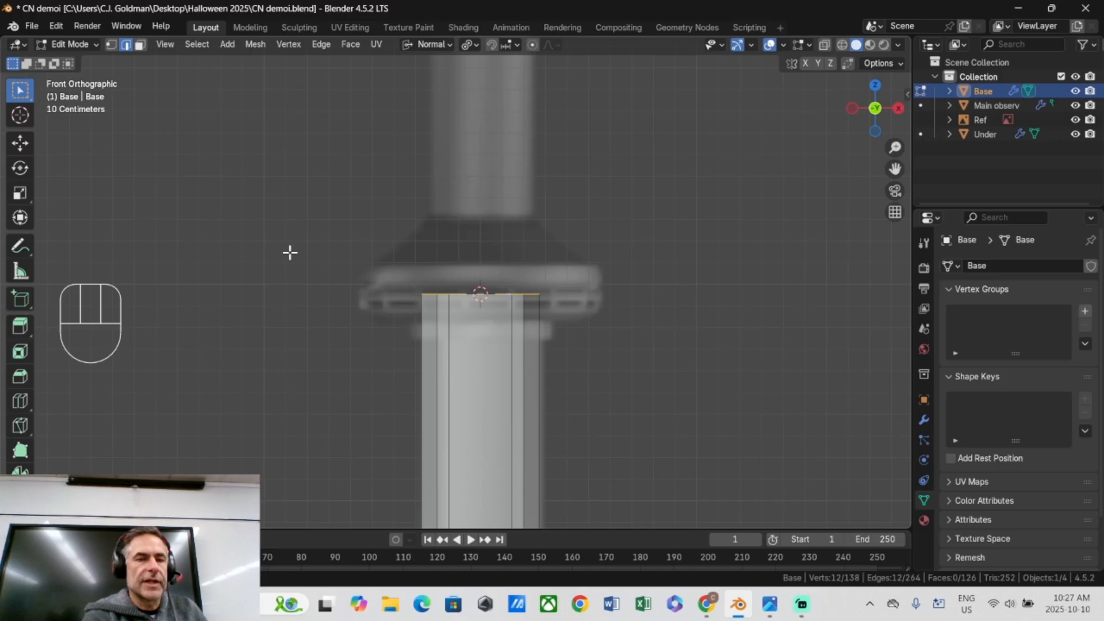
In object mode, add a 32-vertex mesh cylinder with no cap fill at the 3D cursor, radius 1 m and depth 2 m.
{"action": "key", "text": "Tab"}
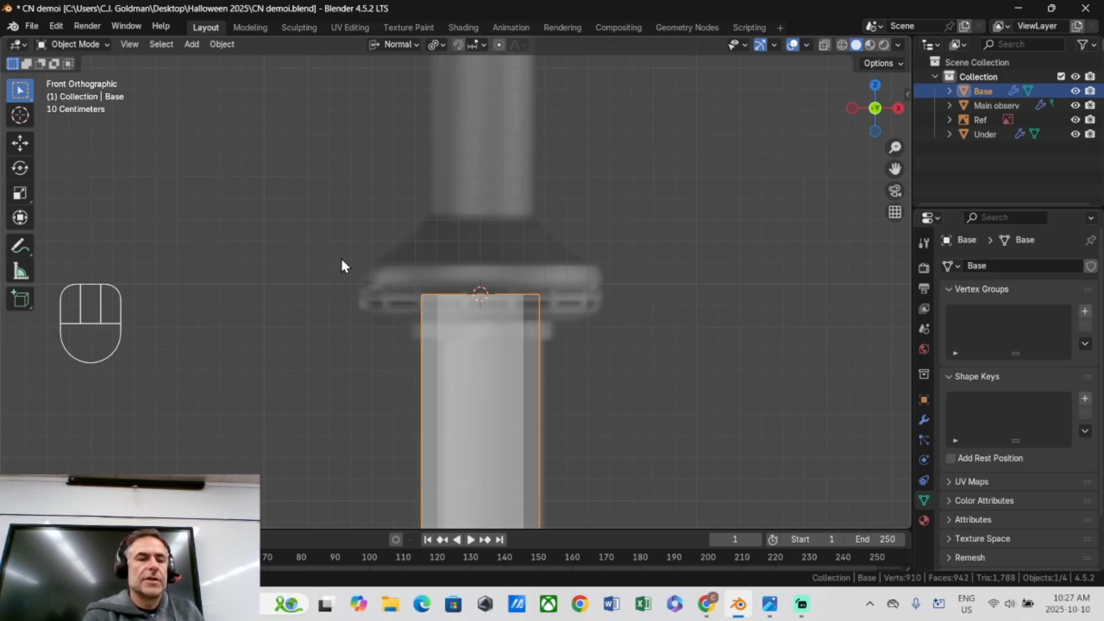
{"action": "key", "text": "shift+a"}
{"action": "mouse_move", "coordinate": [340, 257]}
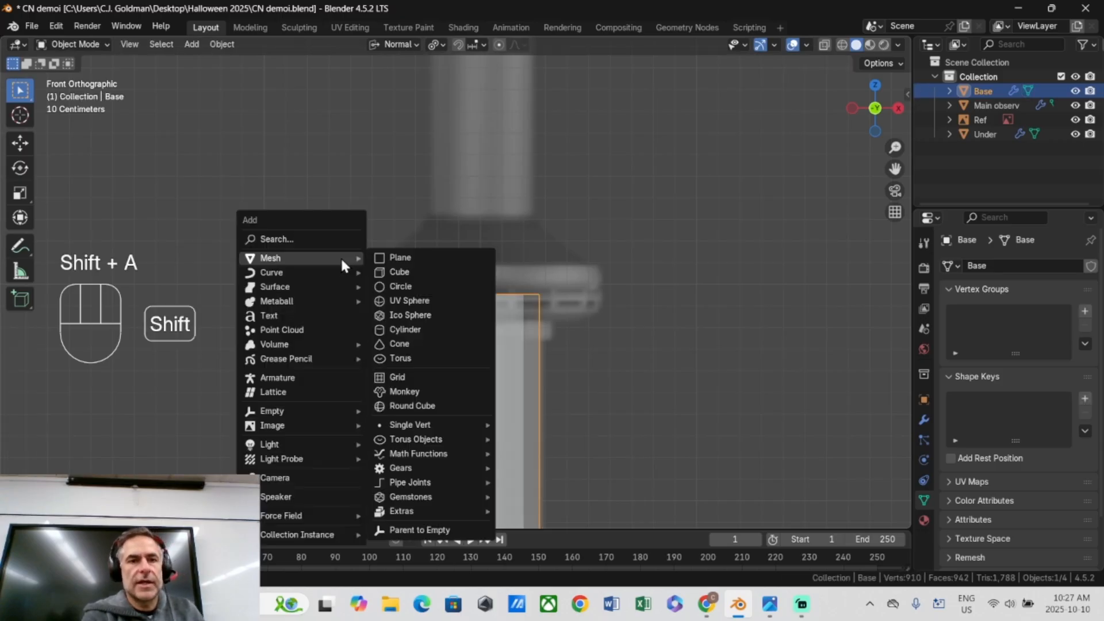
{"action": "left_click", "coordinate": [392, 329]}
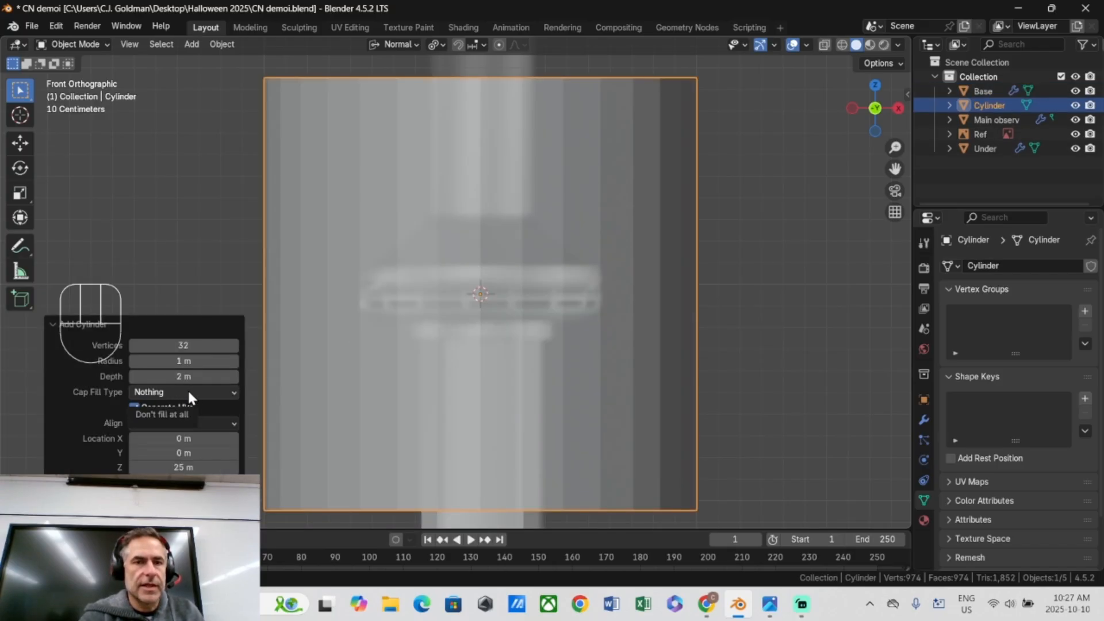
Scale the new cylinder along Z by about 0.164 and uniformly by about 0.448 to form a flat ring.
{"action": "scroll", "coordinate": [280, 237], "scroll_direction": "down", "scroll_amount": 3}
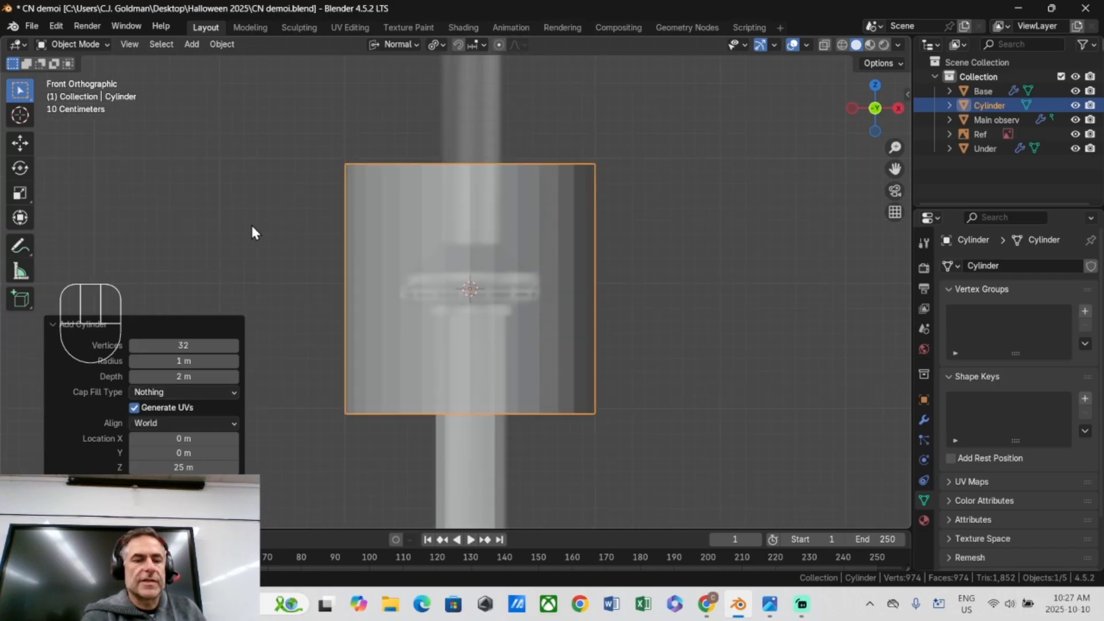
{"action": "key", "text": "s"}
{"action": "key", "text": "z"}
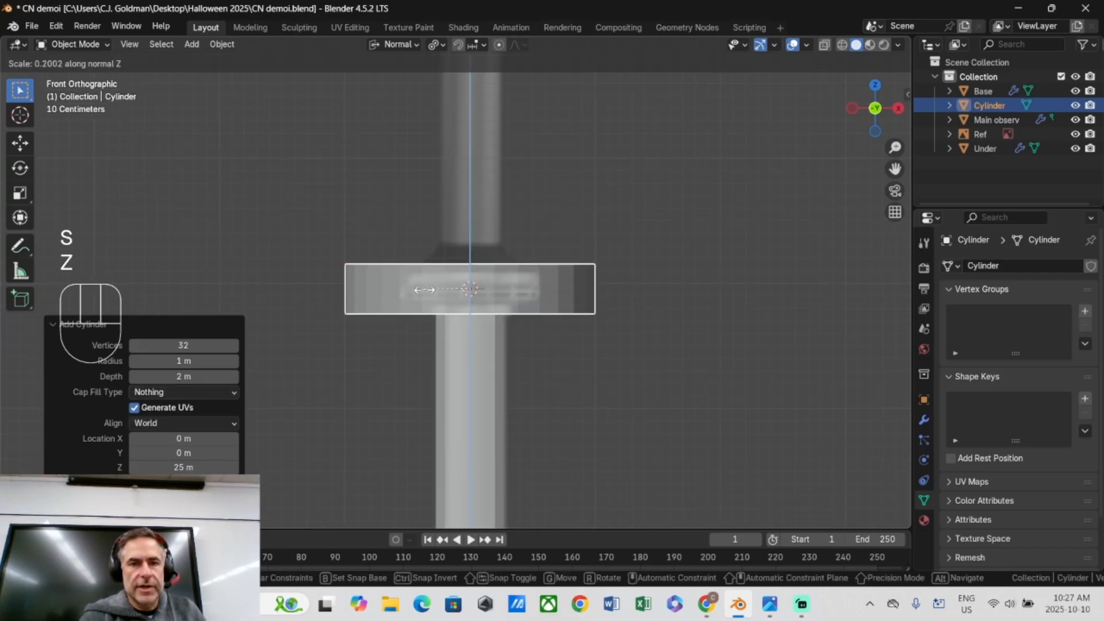
{"action": "left_click", "coordinate": [433, 295]}
{"action": "key", "text": "s"}
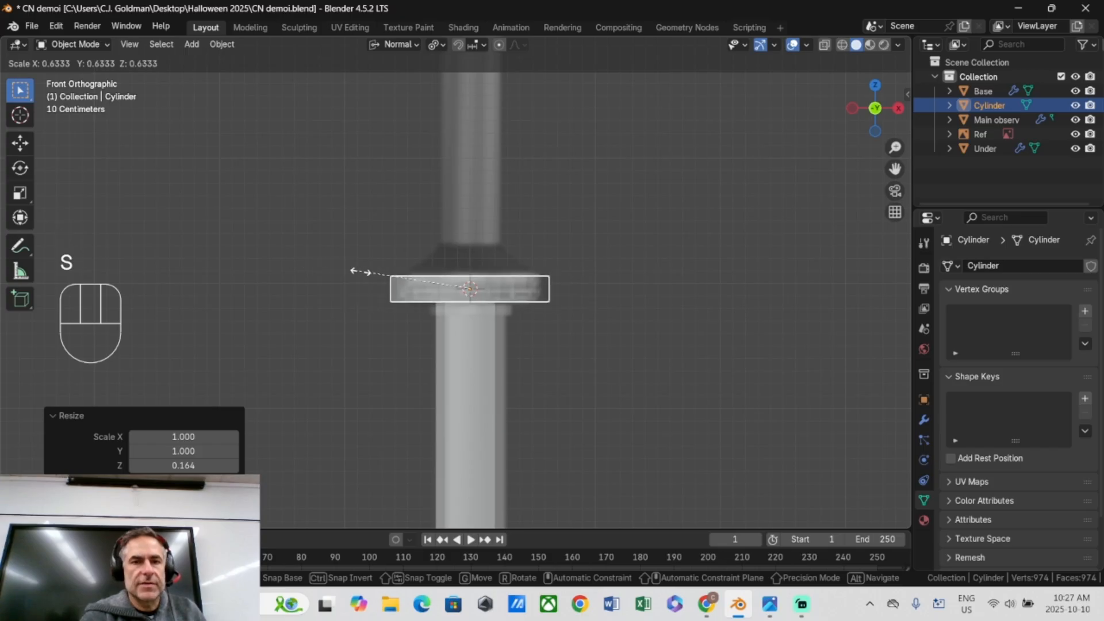
{"action": "left_click", "coordinate": [389, 275]}
Scale the ring uniformly by about 1.24 to the reference collar's width, and along Z by about 0.808.
{"action": "scroll", "coordinate": [392, 278], "scroll_direction": "up", "scroll_amount": 4}
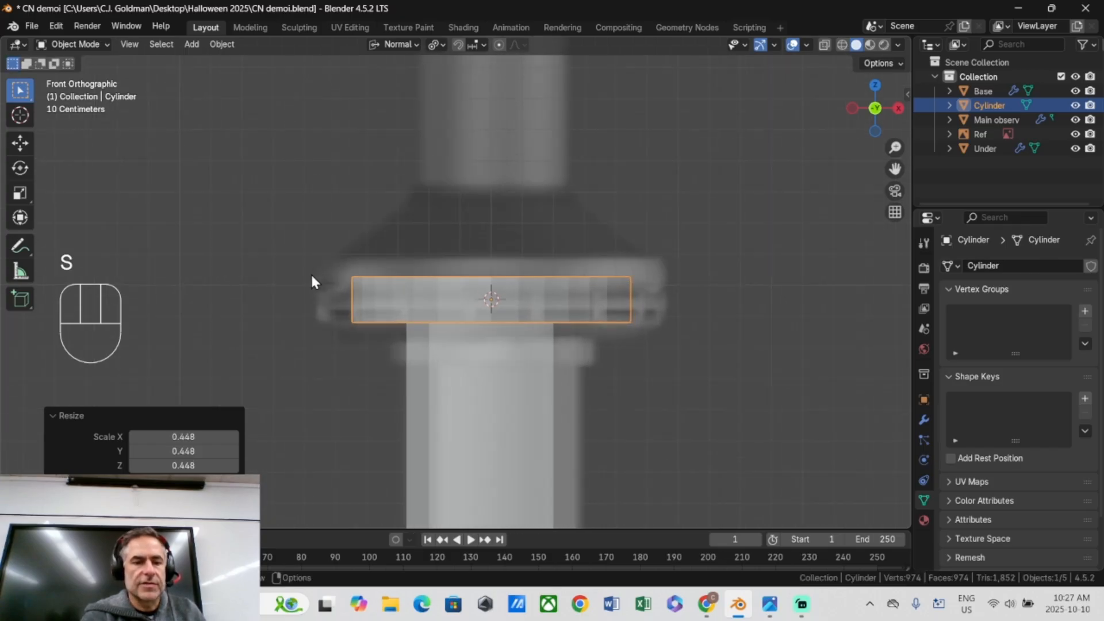
{"action": "key", "text": "s"}
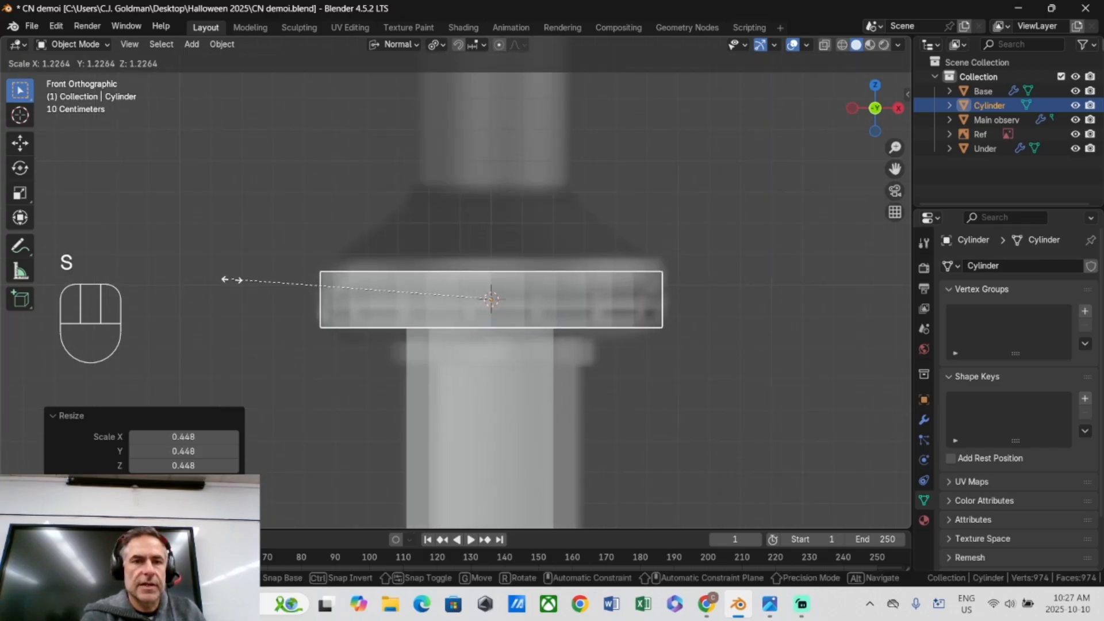
{"action": "left_click", "coordinate": [229, 277]}
{"action": "key", "text": "s"}
{"action": "key", "text": "z"}
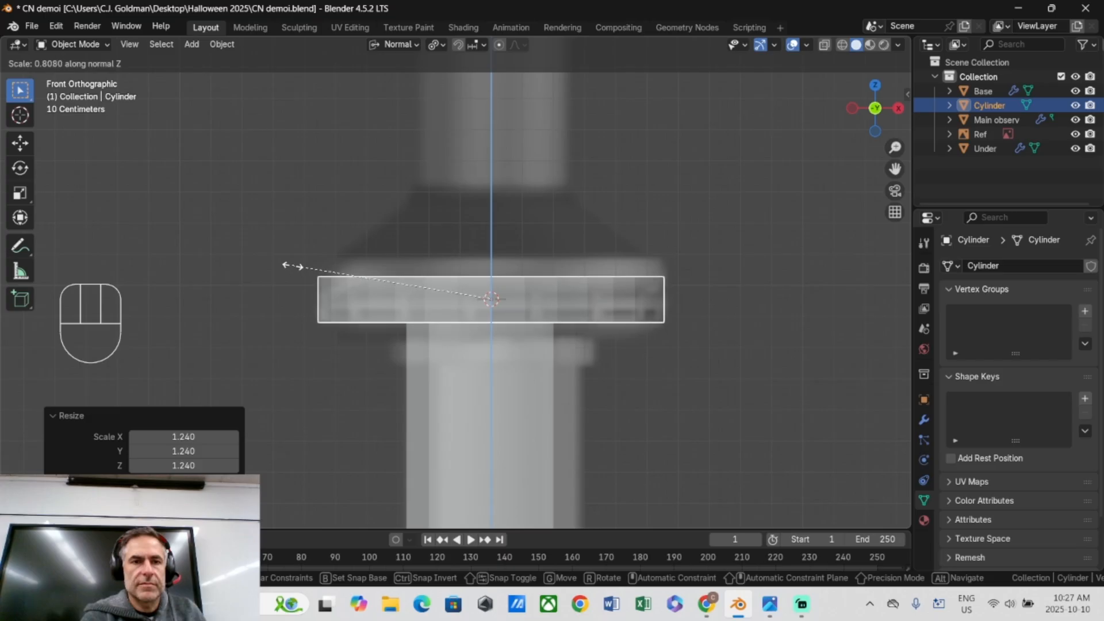
{"action": "left_click", "coordinate": [293, 266]}
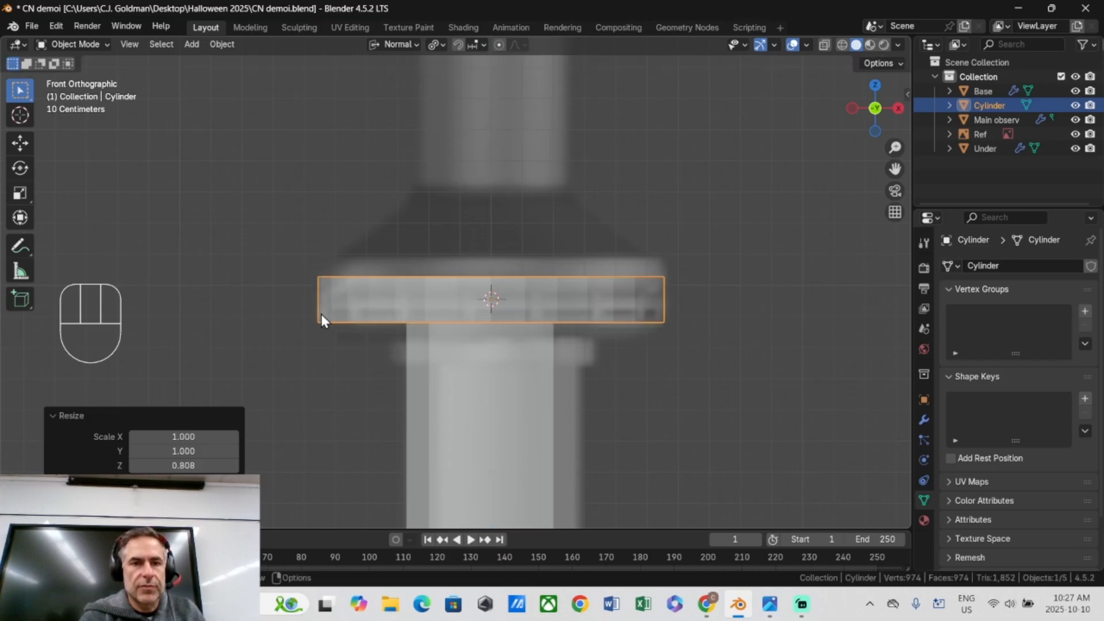
Apply the ring's object transforms and select its upper edge loop in edit mode.
{"action": "key", "text": "ctrl+a"}
{"action": "left_click", "coordinate": [353, 266]}
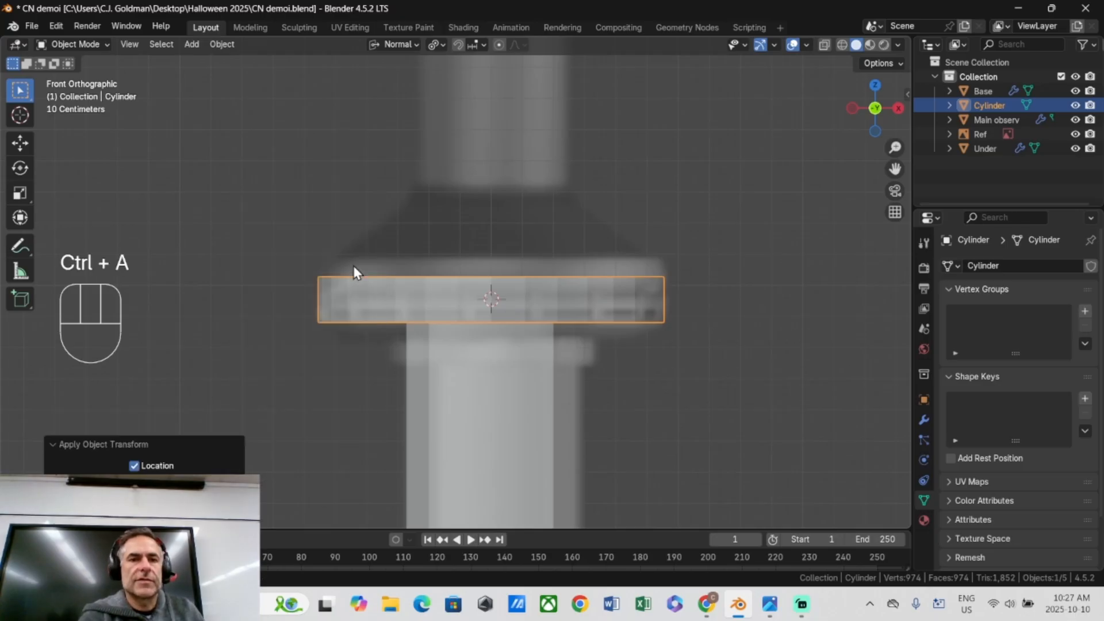
{"action": "key", "text": "Tab"}
{"action": "scroll", "coordinate": [359, 266], "scroll_direction": "up", "scroll_amount": 3}
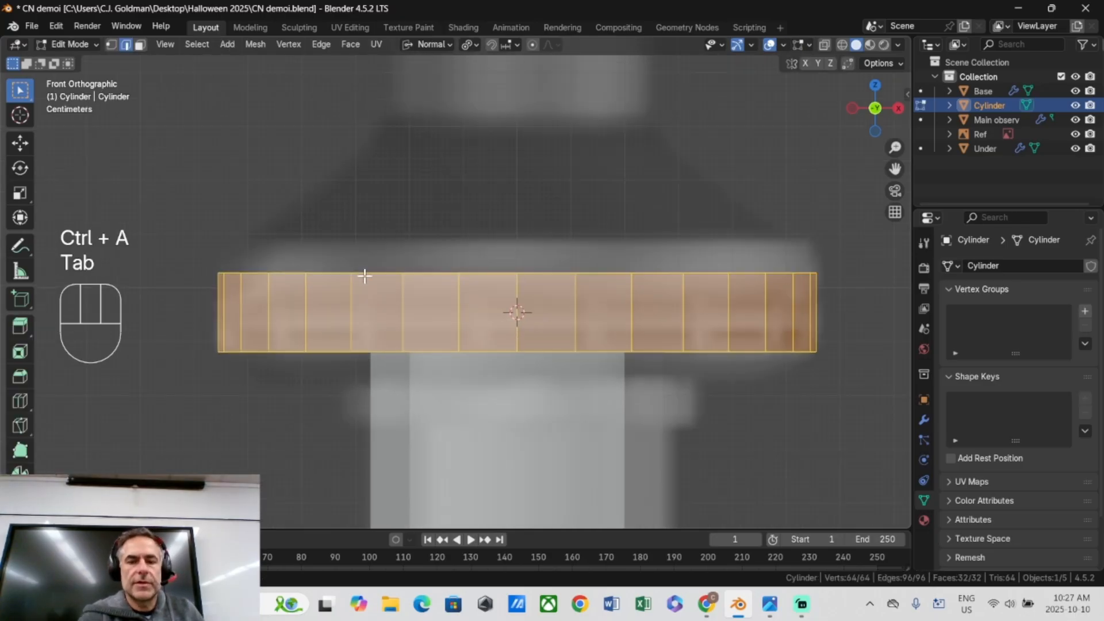
{"action": "left_click", "coordinate": [322, 273], "text": "alt"}
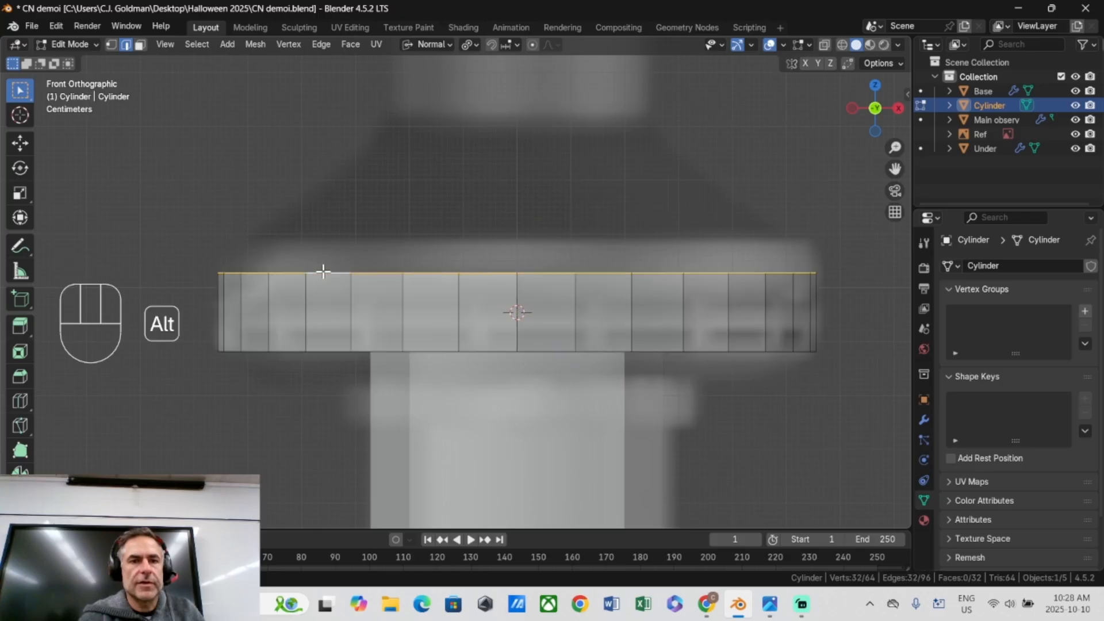
{"action": "key", "text": "KP_1"}
{"action": "scroll", "coordinate": [233, 266], "scroll_direction": "down", "scroll_amount": 3}
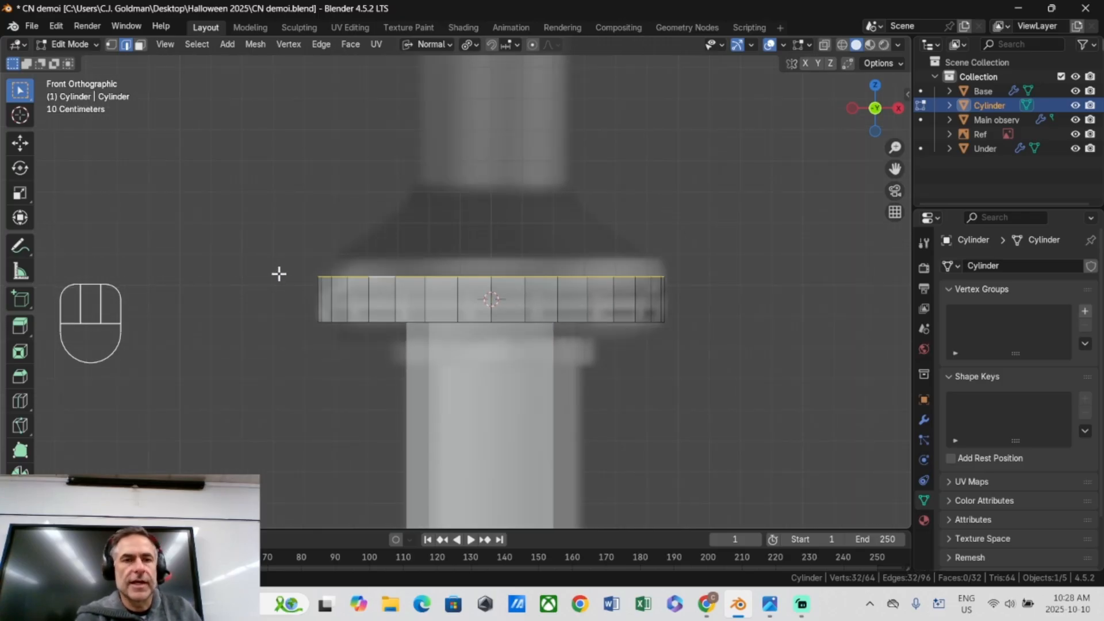
{"action": "left_click", "coordinate": [293, 265]}
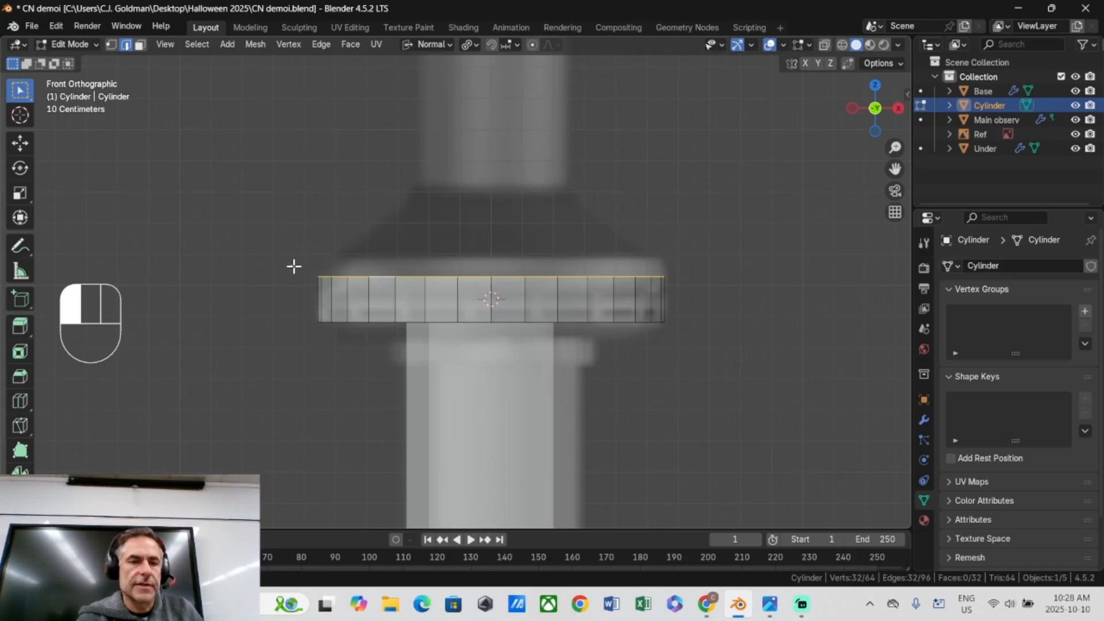
Extrude the ring's upper edge loop about 0.068 m up along Z and scale the new loop by about 0.847.
{"action": "key", "text": "ctrl+z"}
{"action": "key", "text": "ctrl+z"}
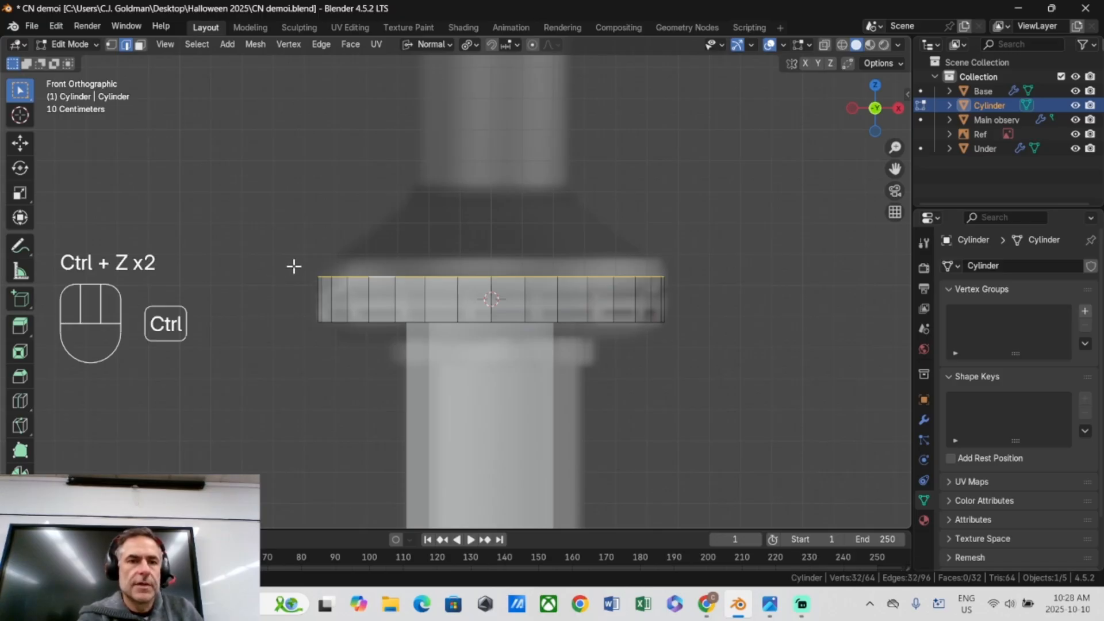
{"action": "key", "text": "e"}
{"action": "key", "text": "z"}
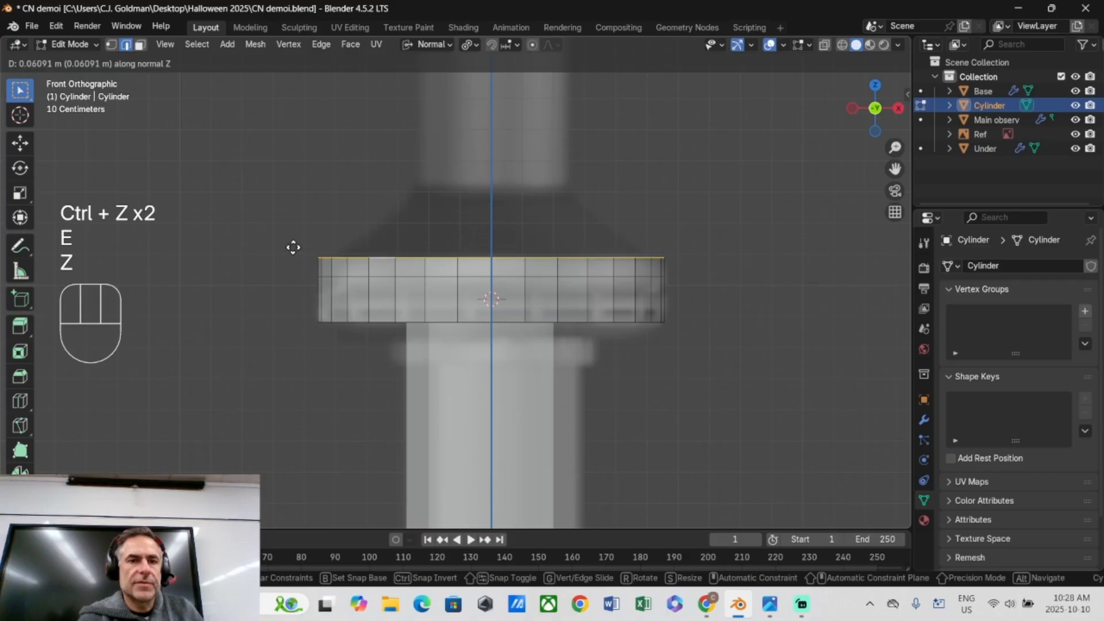
{"action": "left_click", "coordinate": [291, 244]}
{"action": "key", "text": "s"}
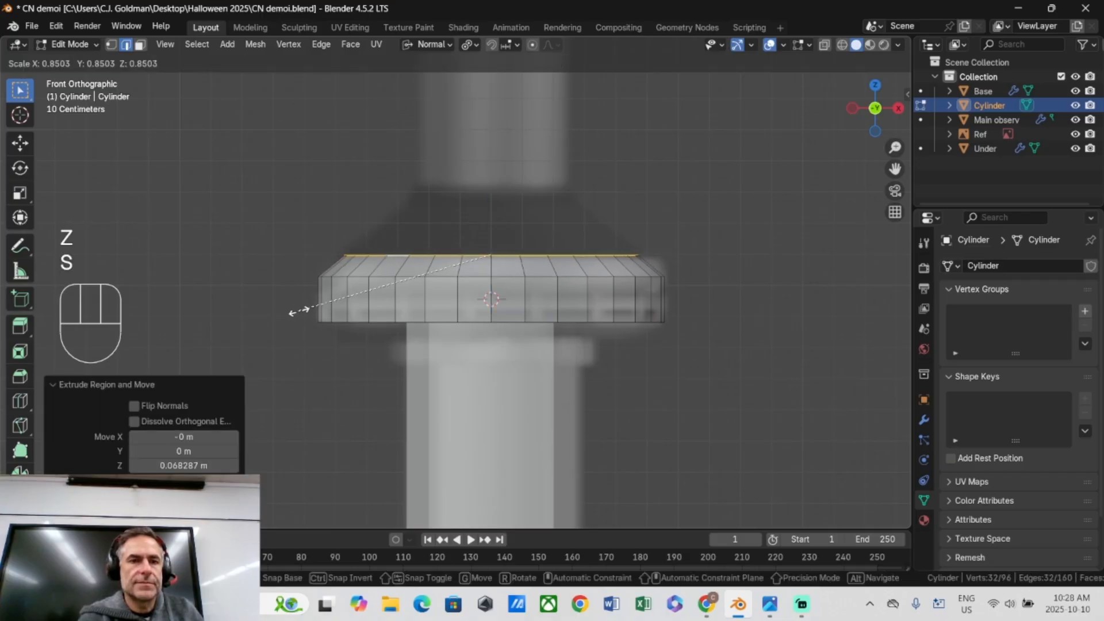
{"action": "left_click", "coordinate": [300, 291]}
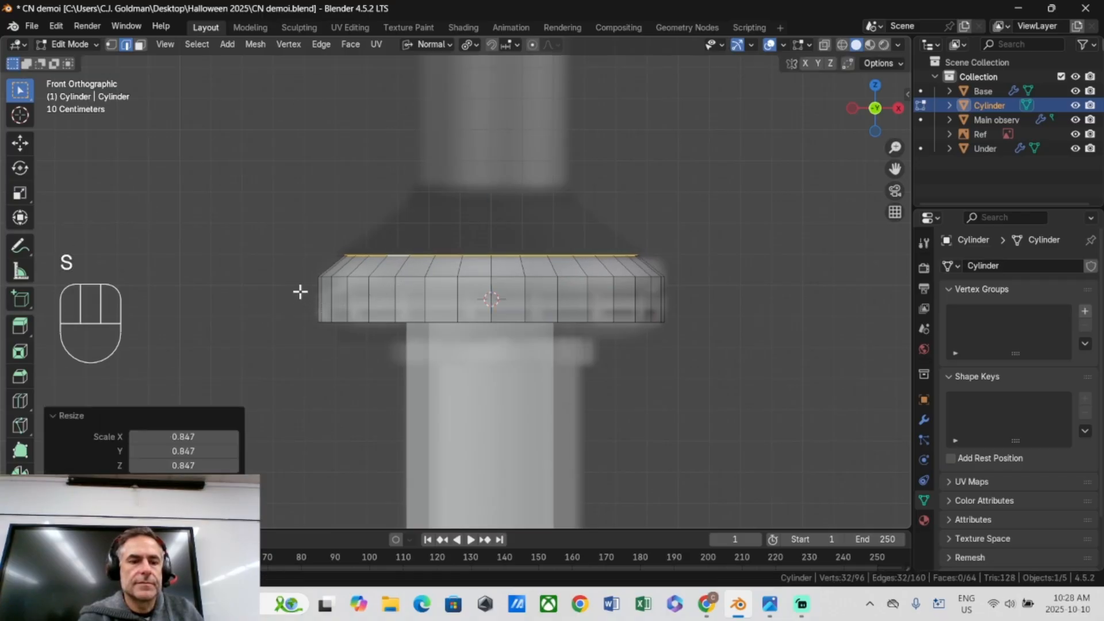
Extrude the top loop about 0.23 m up along Z, scale it by about 0.496, and align its height with the reference cone's top.
{"action": "key", "text": "e"}
{"action": "key", "text": "z"}
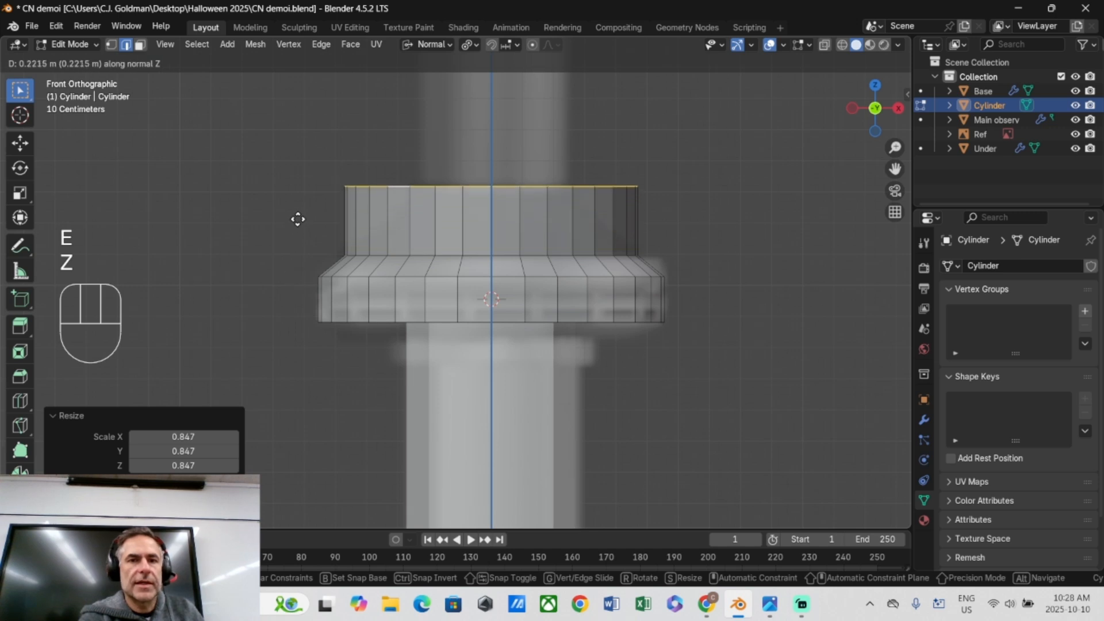
{"action": "left_click", "coordinate": [298, 220]}
{"action": "key", "text": "s"}
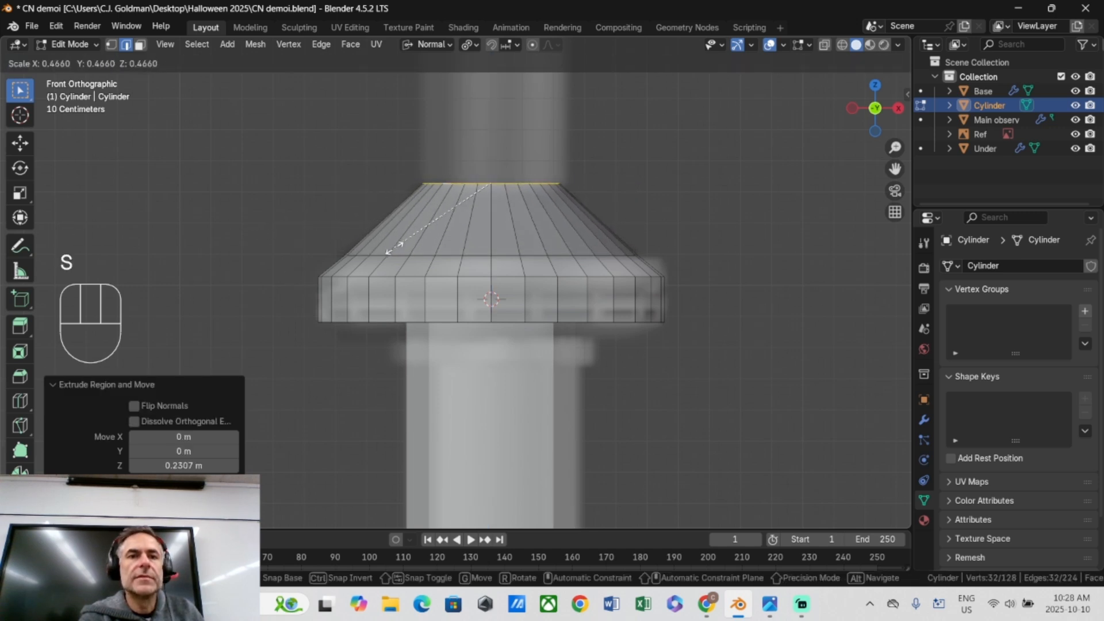
{"action": "left_click", "coordinate": [383, 246]}
{"action": "key", "text": "g"}
{"action": "key", "text": "z"}
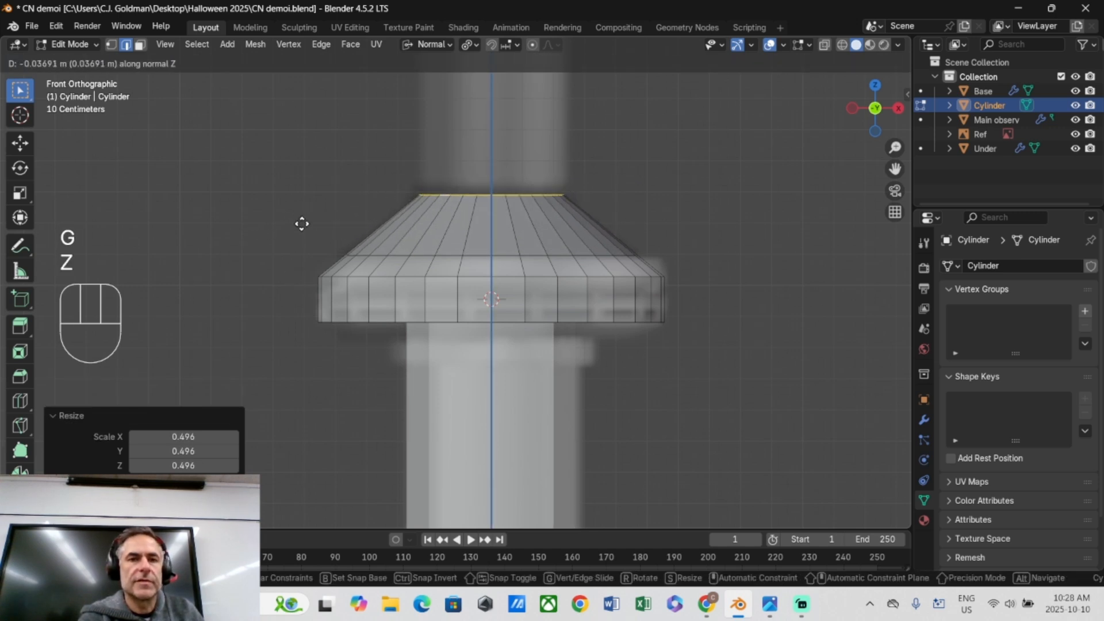
{"action": "left_click", "coordinate": [301, 217]}
{"action": "left_click", "coordinate": [315, 227]}
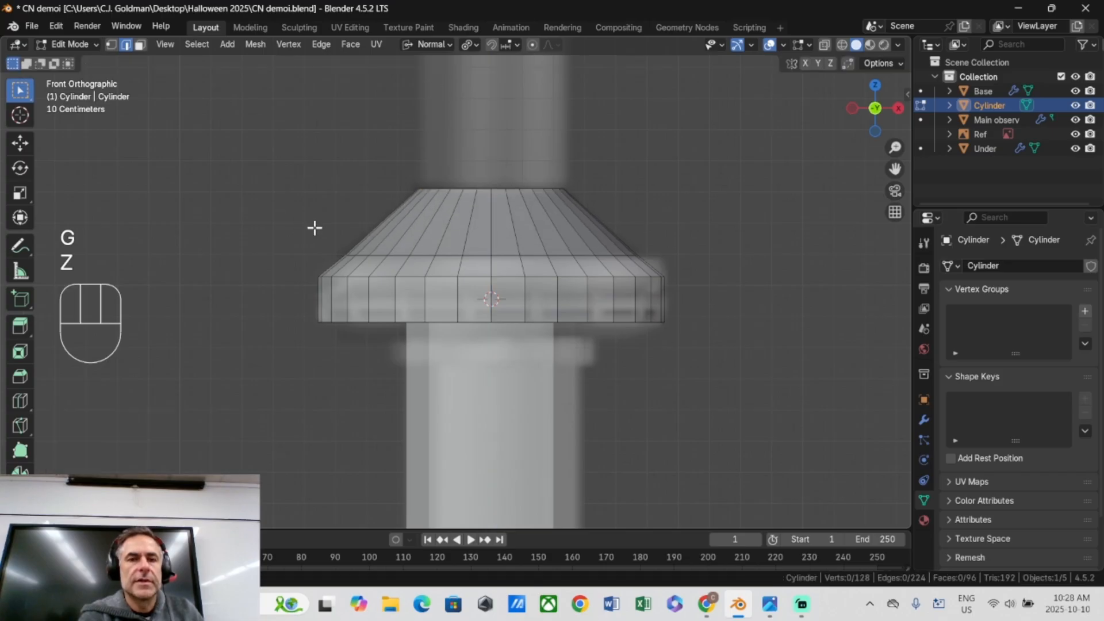
Extrude the ring's bottom edge loop about 0.052 m down along Z and scale it inward until the underside closes around the shaft.
{"action": "left_click", "coordinate": [386, 322], "text": "alt"}
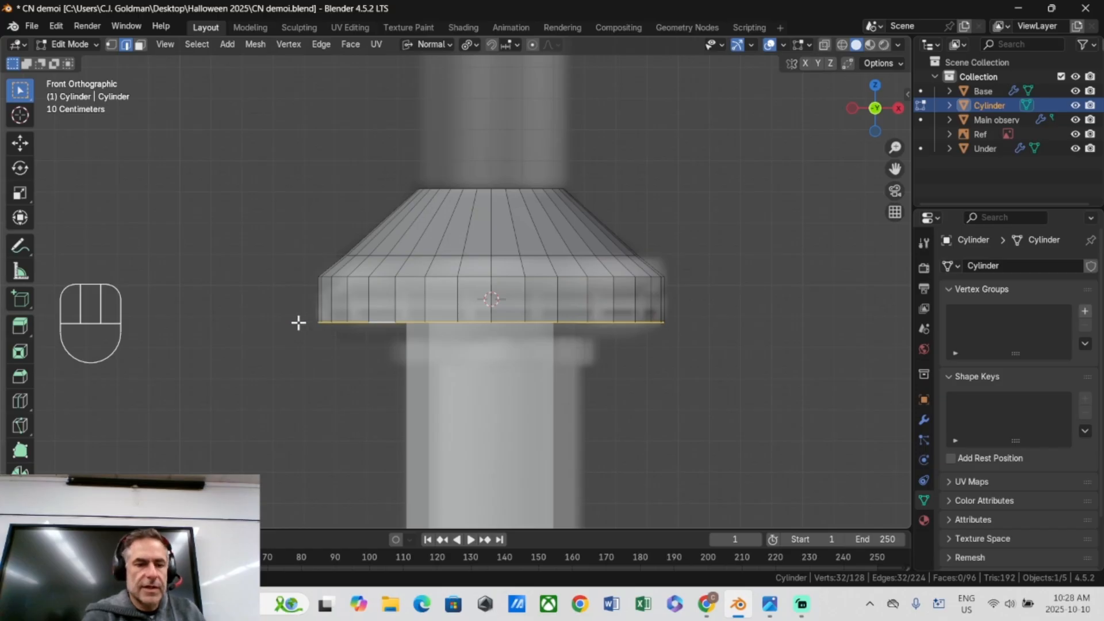
{"action": "key", "text": "e"}
{"action": "key", "text": "z"}
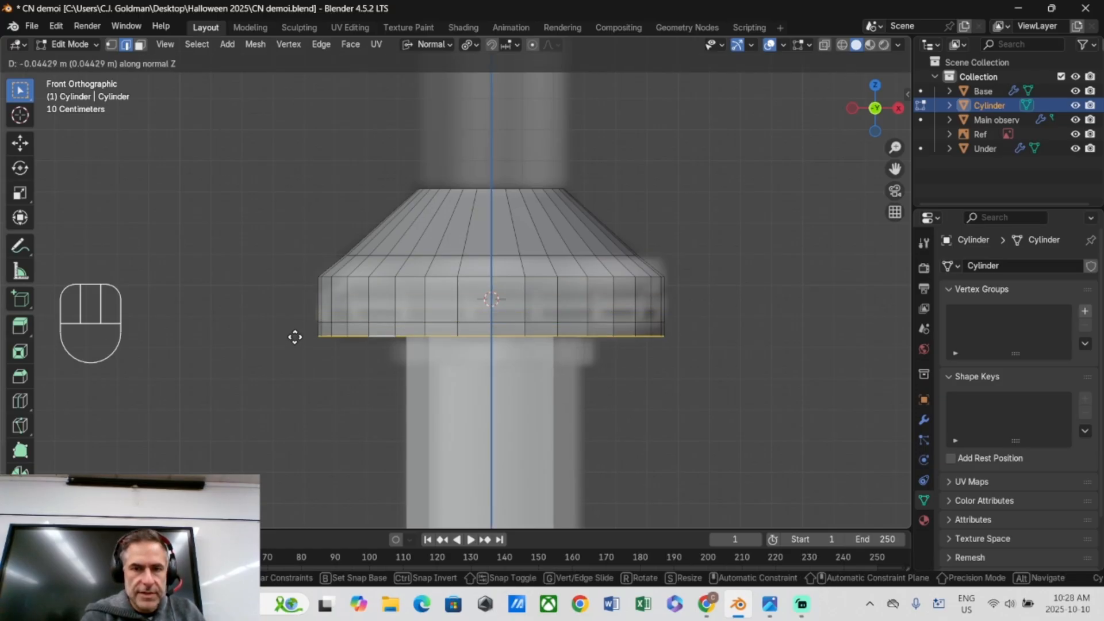
{"action": "left_click", "coordinate": [279, 331]}
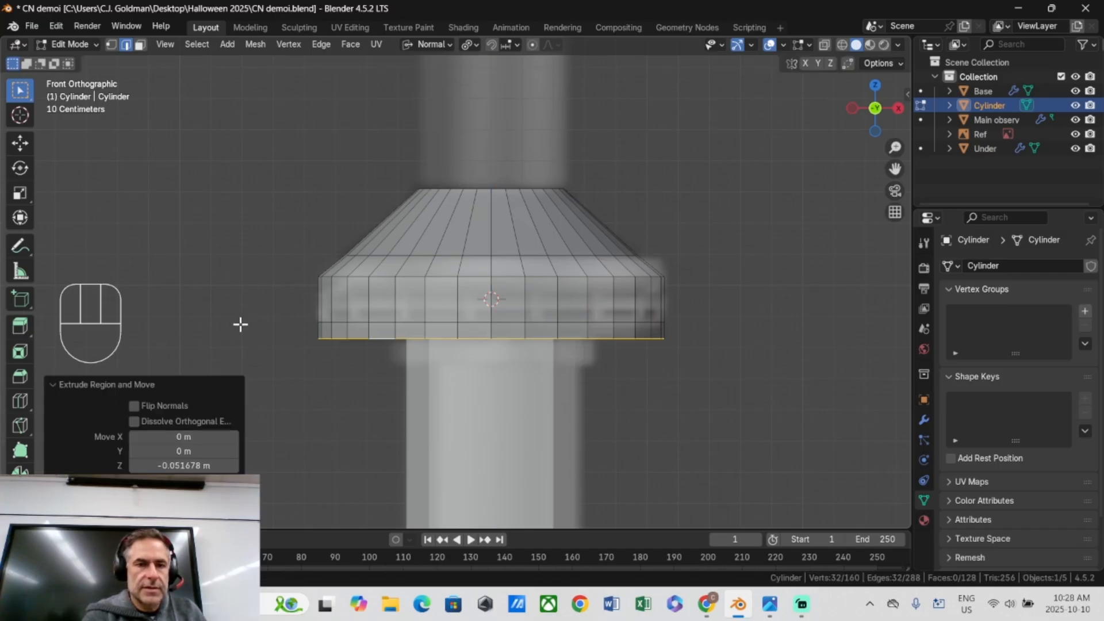
{"action": "key", "text": "s"}
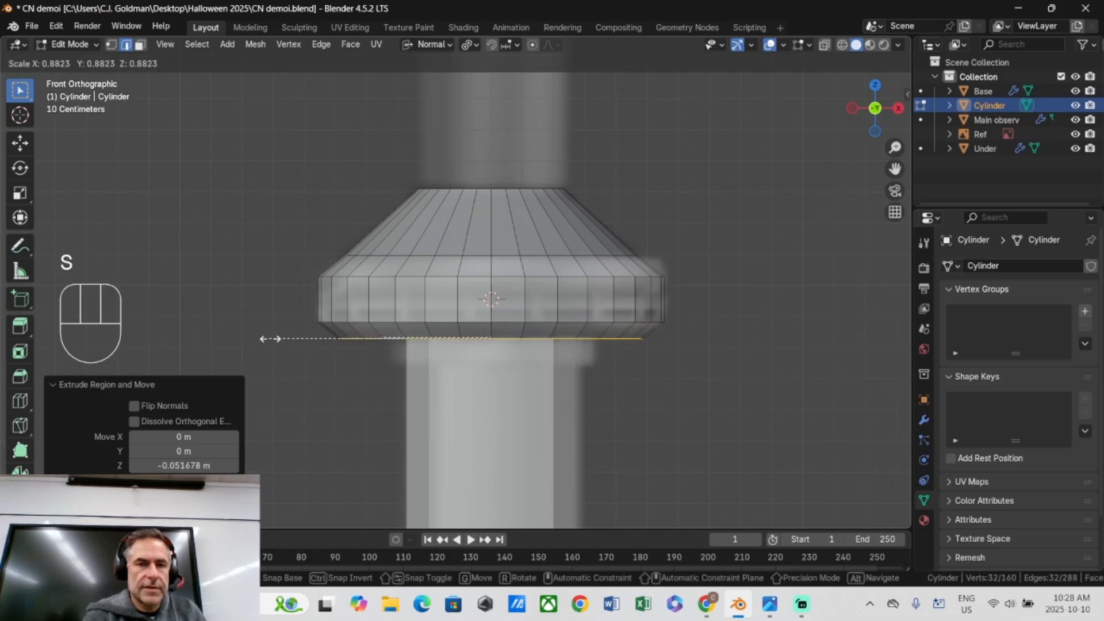
{"action": "left_click", "coordinate": [375, 356]}
{"action": "middle_click_drag", "start_coordinate": [377, 355], "coordinate": [305, 271]}
{"action": "key", "text": "s"}
{"action": "left_click", "coordinate": [348, 281]}
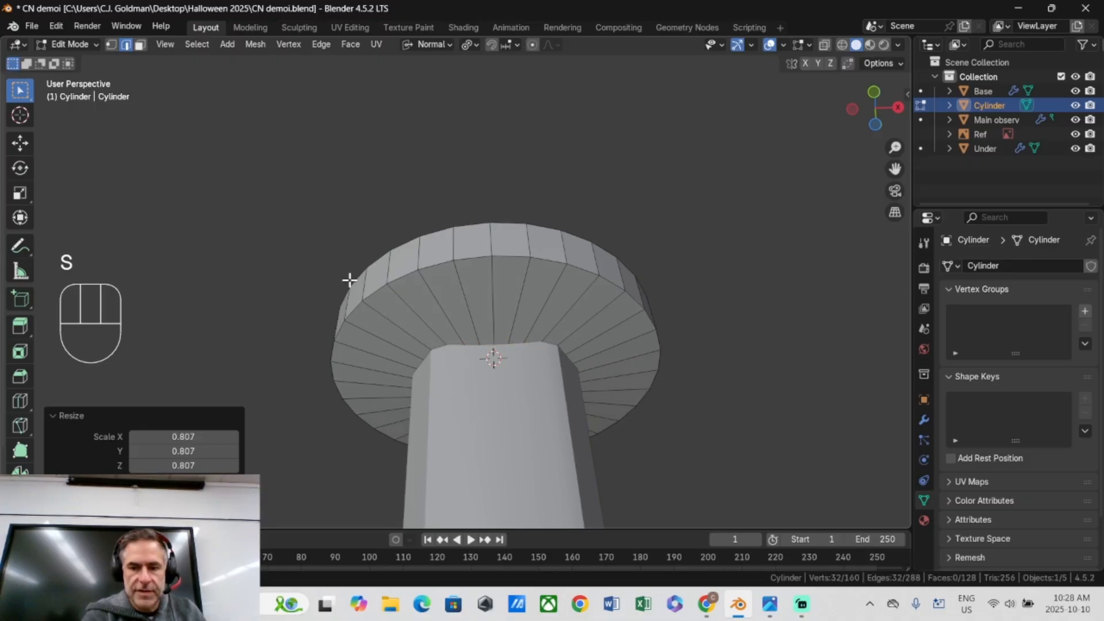
Move the cone's base loop about 0.007 m down along Z and the ring's outer upper loop about 0.055 m up along Z.
{"action": "key", "text": "KP_1"}
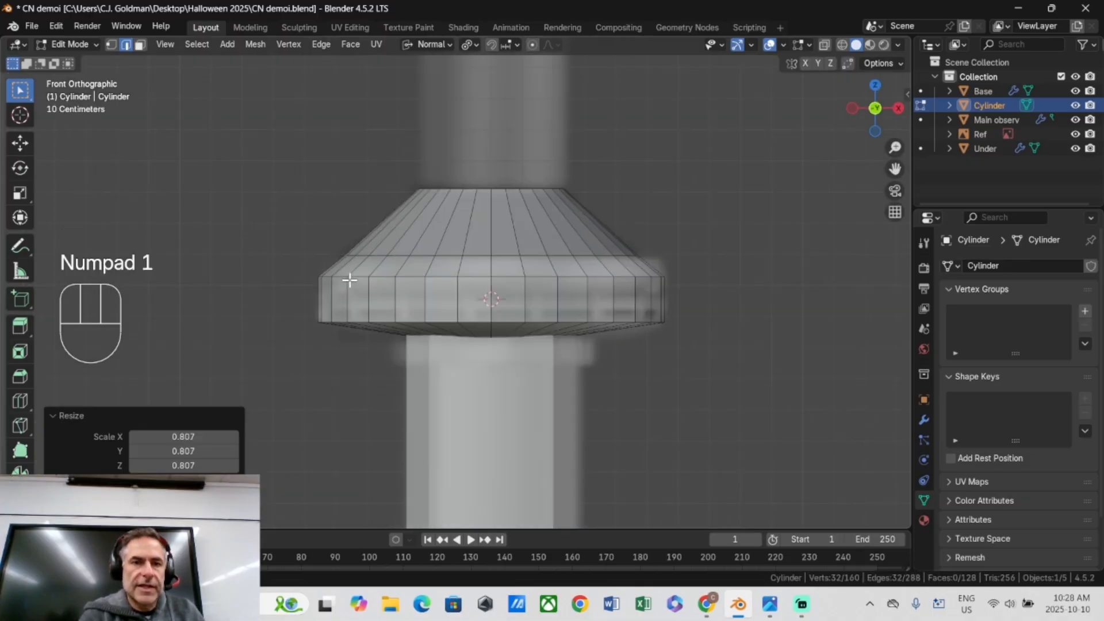
{"action": "left_click", "coordinate": [397, 257], "text": "alt"}
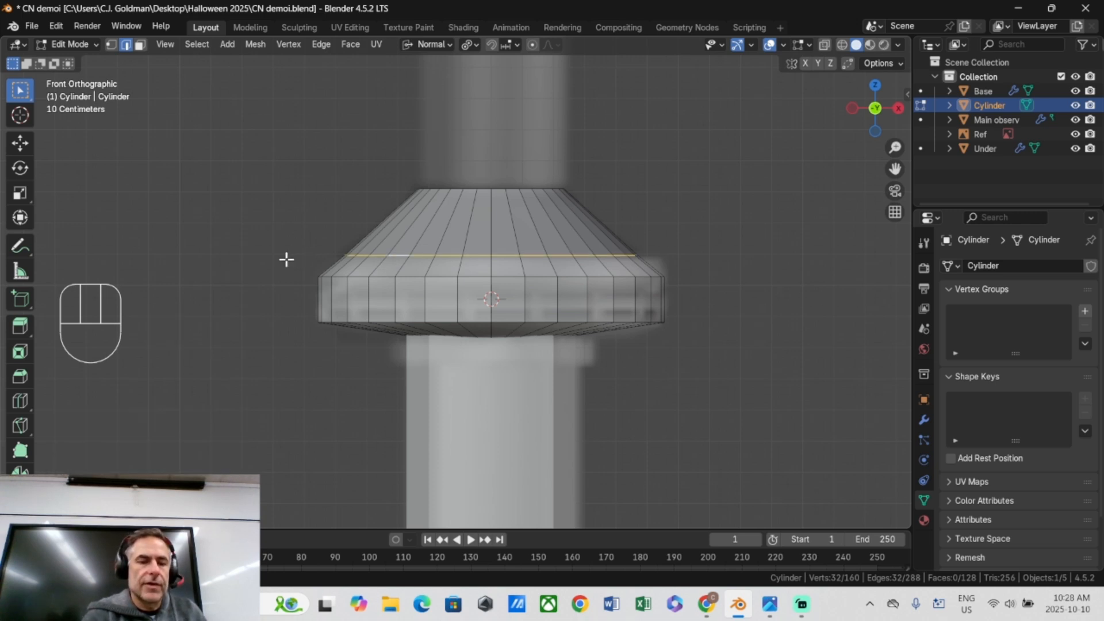
{"action": "key", "text": "g"}
{"action": "key", "text": "z"}
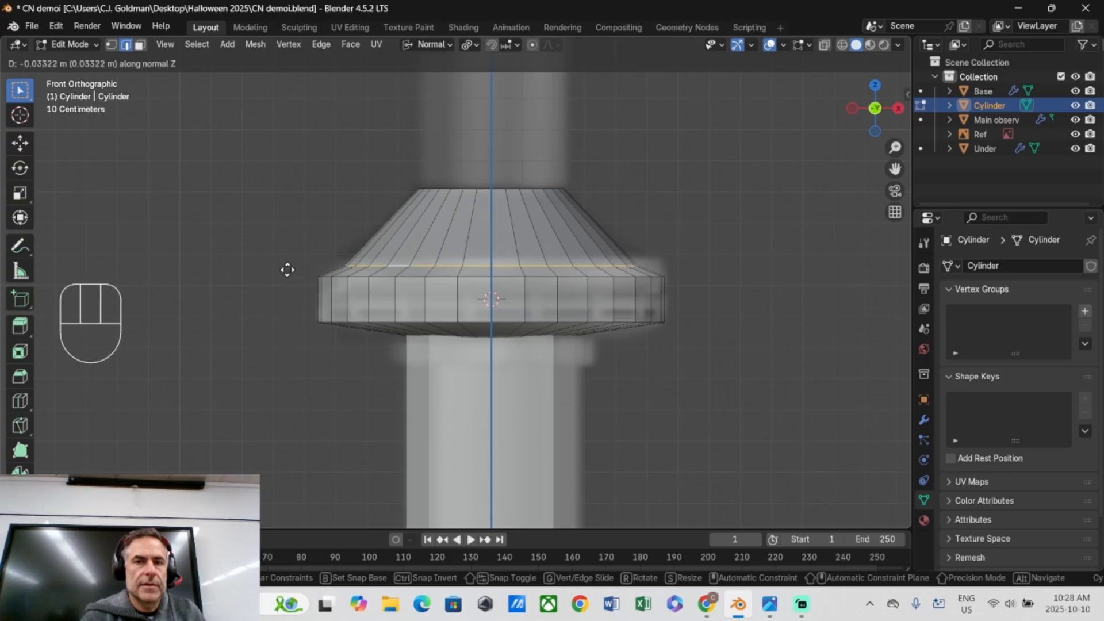
{"action": "left_click", "coordinate": [289, 261]}
{"action": "left_click", "coordinate": [538, 277], "text": "alt"}
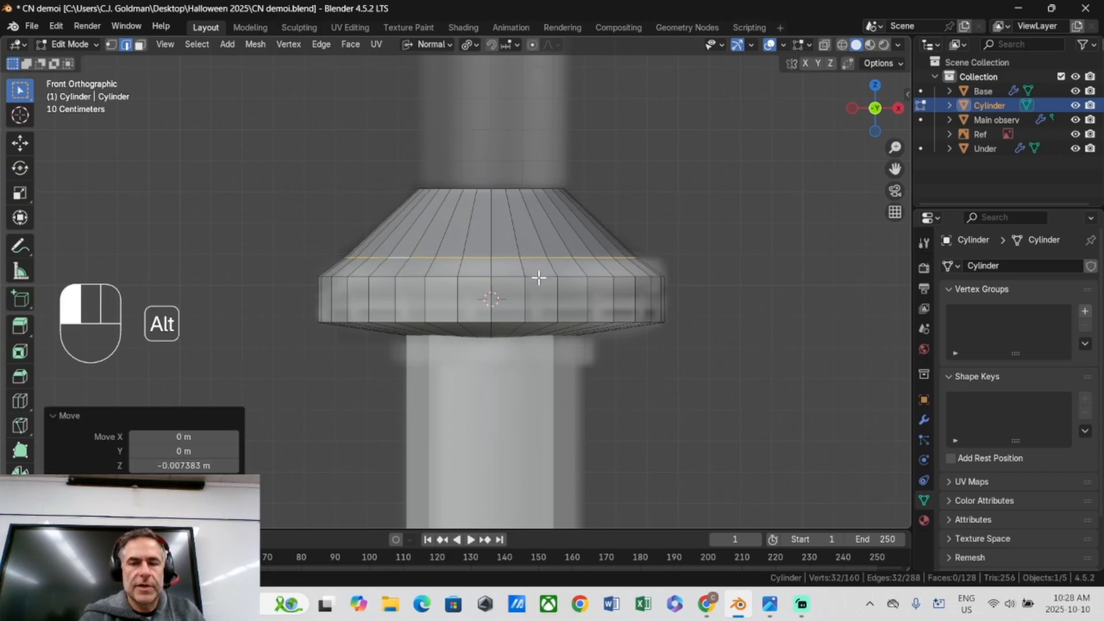
{"action": "key", "text": "g"}
{"action": "key", "text": "z"}
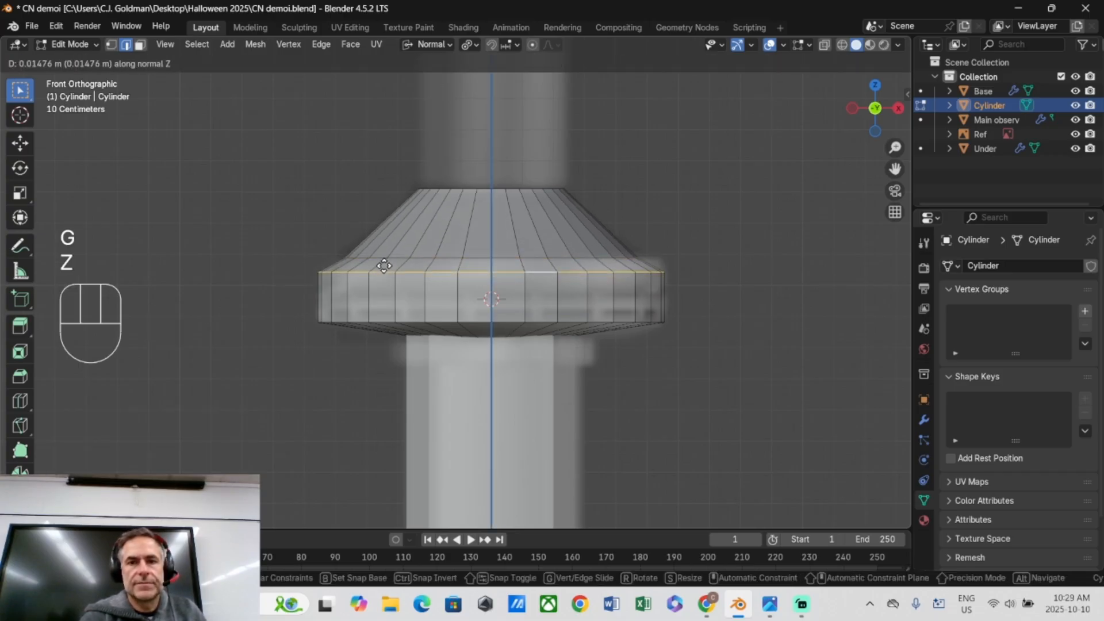
{"action": "left_click", "coordinate": [385, 253]}
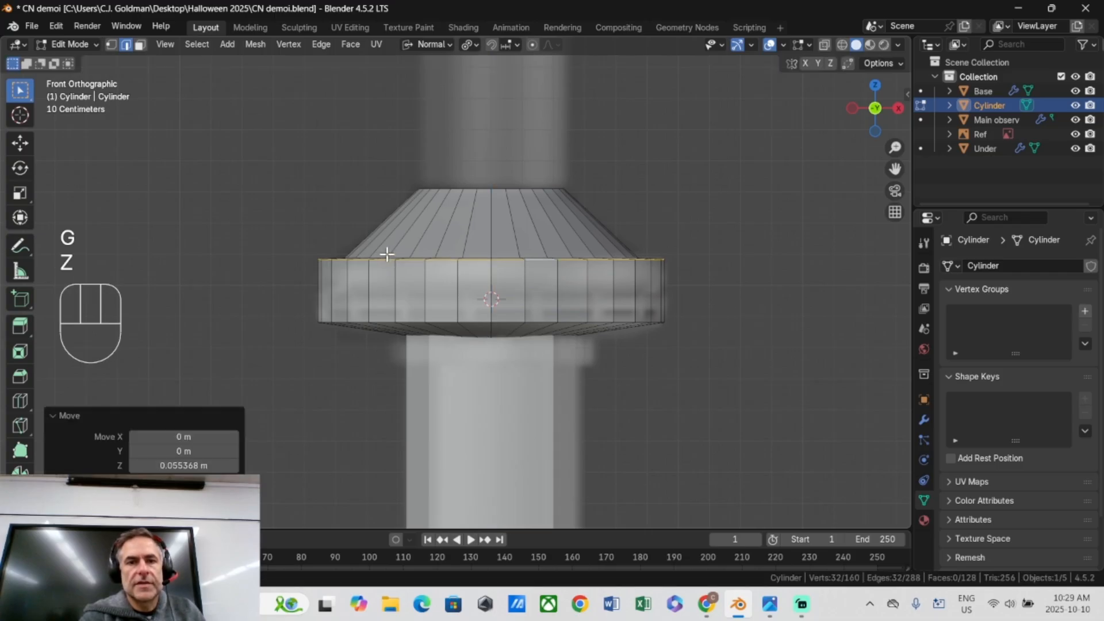
Lower the cone's base loop about 0.024 m along Z and scale it by about 1.086 to leave a narrow rim.
{"action": "middle_click_drag", "start_coordinate": [382, 249], "coordinate": [360, 313]}
{"action": "scroll", "coordinate": [360, 313], "scroll_direction": "up", "scroll_amount": 4}
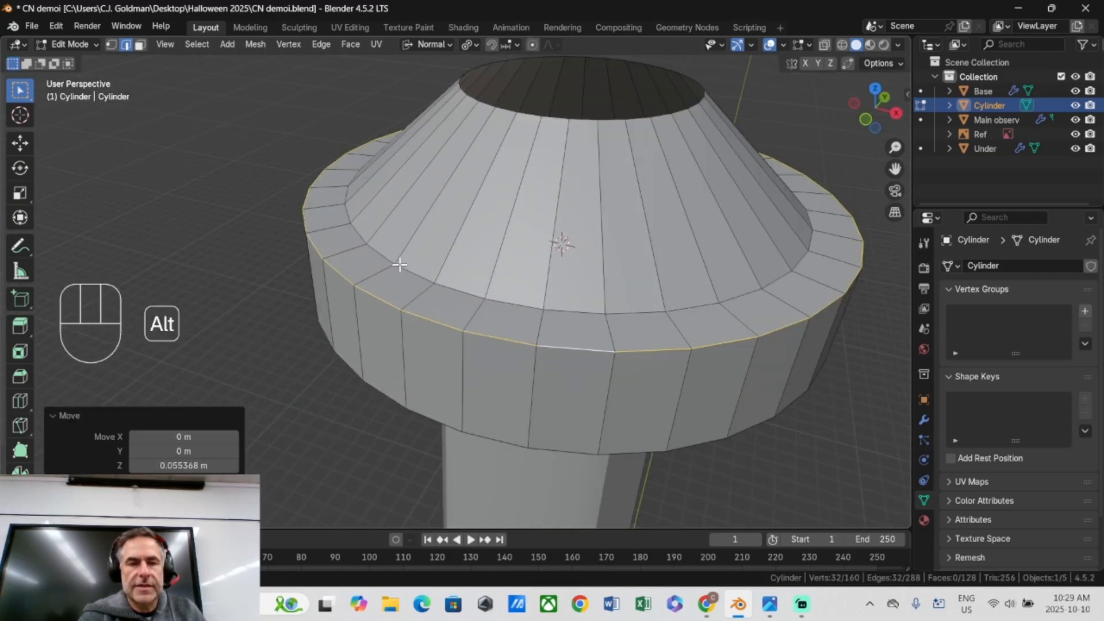
{"action": "left_click", "coordinate": [339, 251], "text": "alt"}
{"action": "key", "text": "g"}
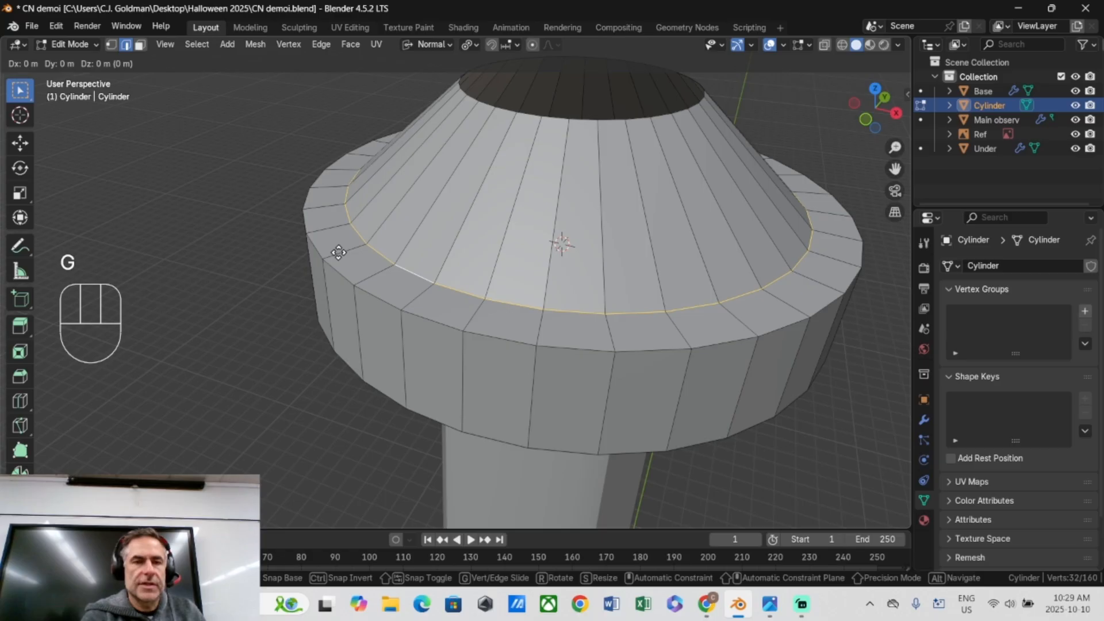
{"action": "key", "text": "z"}
{"action": "left_click", "coordinate": [339, 263]}
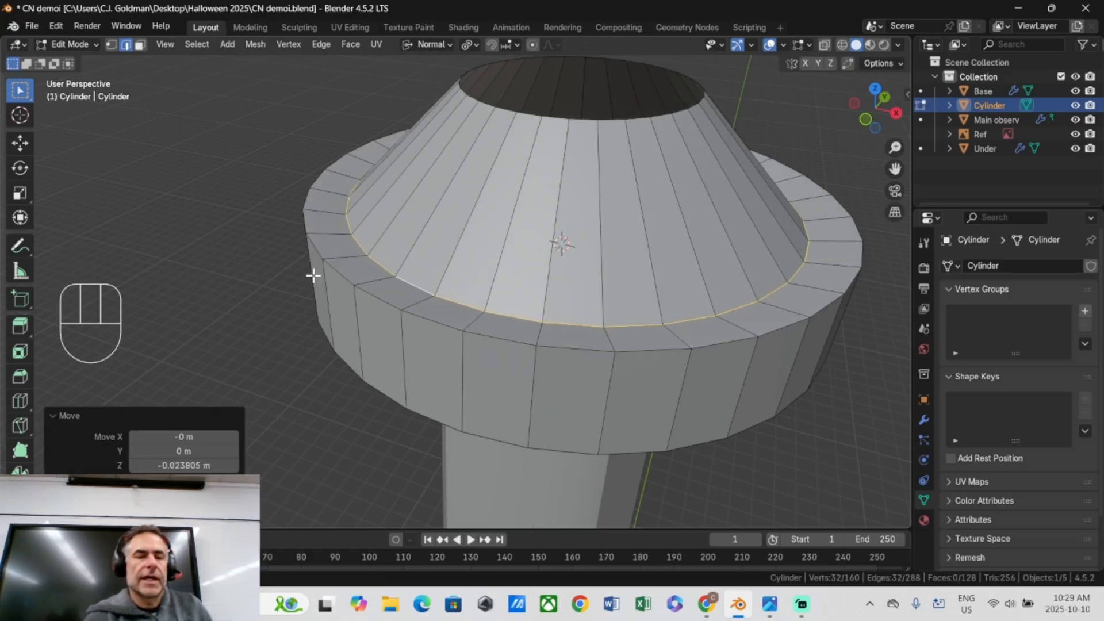
{"action": "key", "text": "s"}
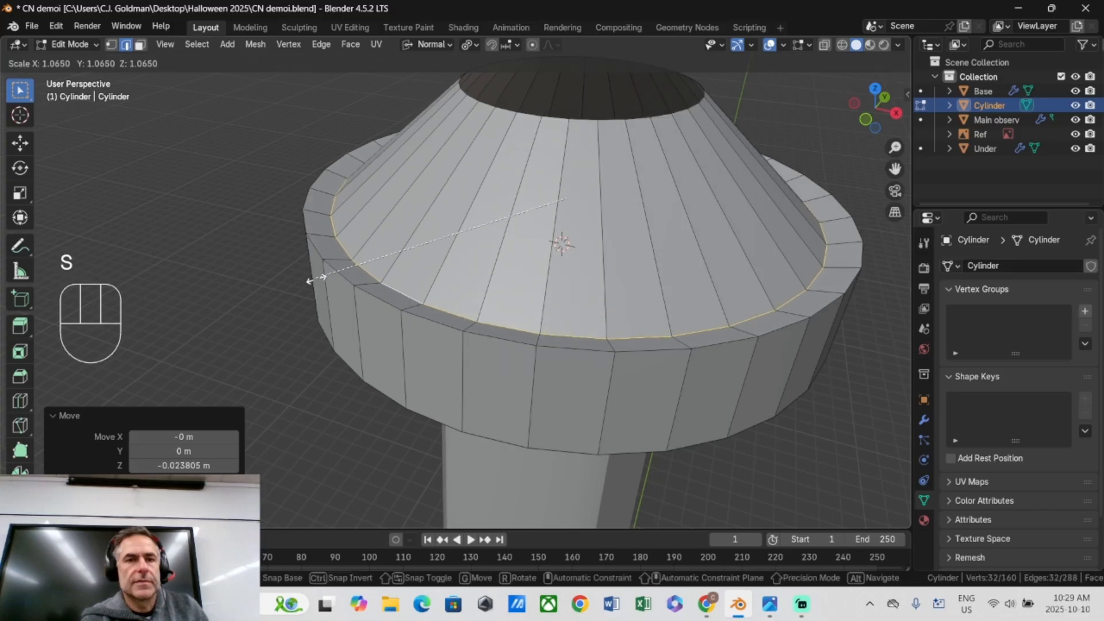
{"action": "left_click", "coordinate": [332, 233]}
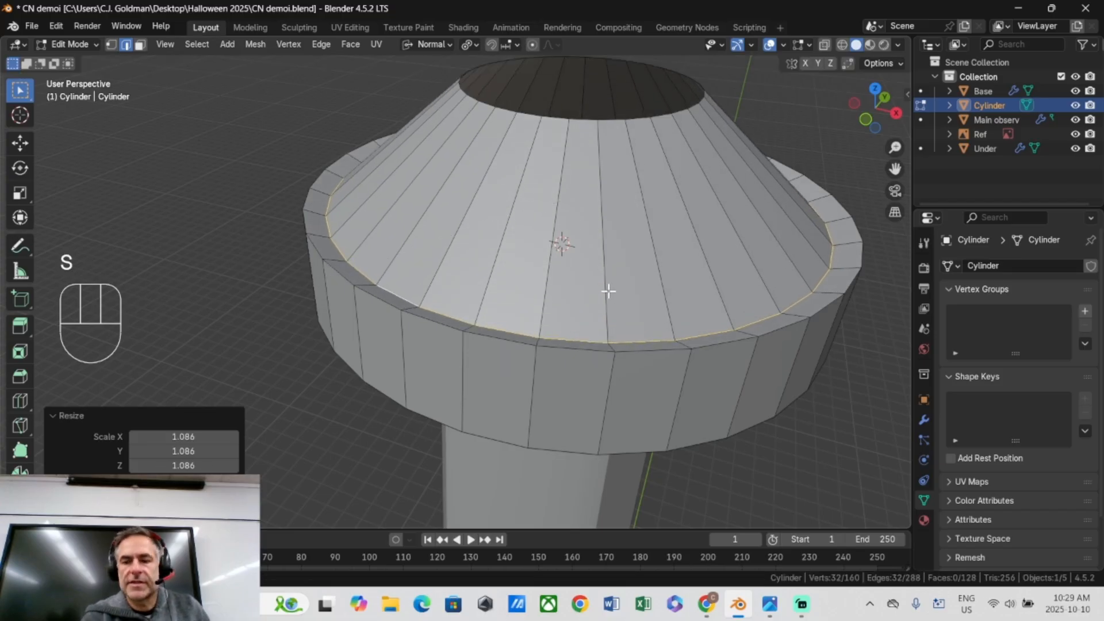
Add two loop cuts around the ring's vertical wall, one centred and one near the lower edge at a slide factor of about 0.66.
{"action": "key", "text": "KP_1"}
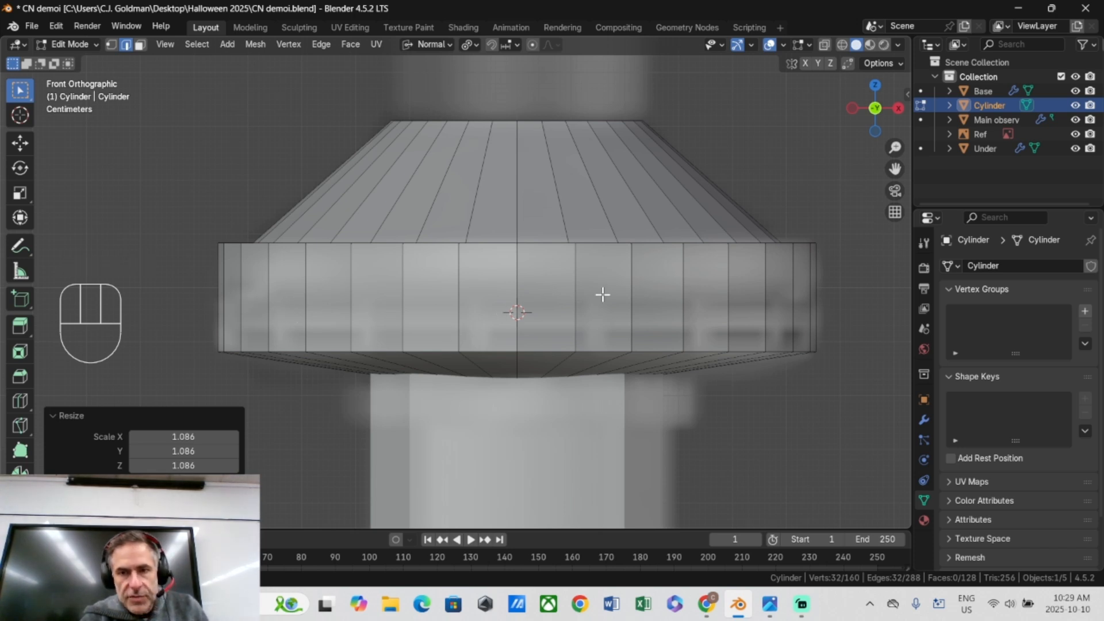
{"action": "left_click", "coordinate": [683, 287]}
{"action": "key", "text": "ctrl+r"}
{"action": "left_click", "coordinate": [682, 286]}
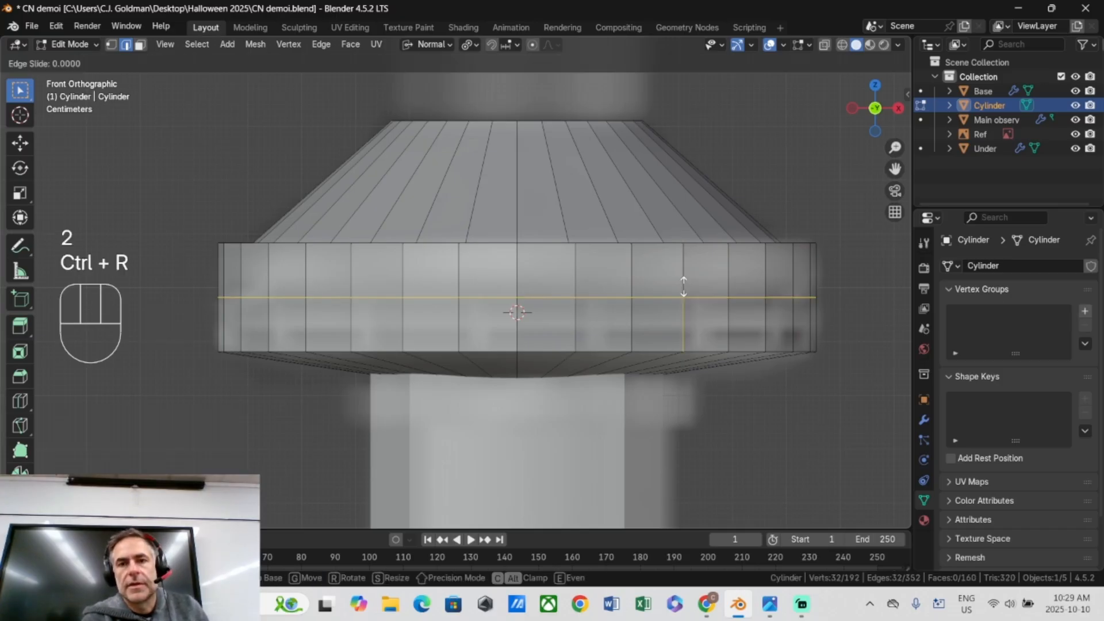
{"action": "right_click", "coordinate": [683, 286]}
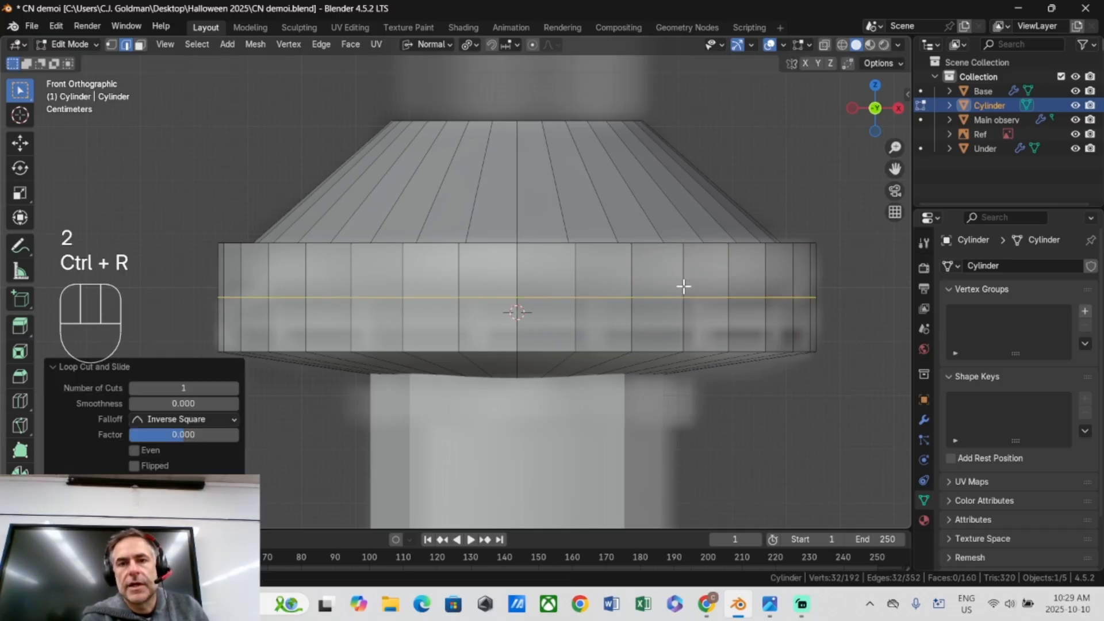
{"action": "key", "text": "ctrl+r"}
{"action": "left_click", "coordinate": [690, 332]}
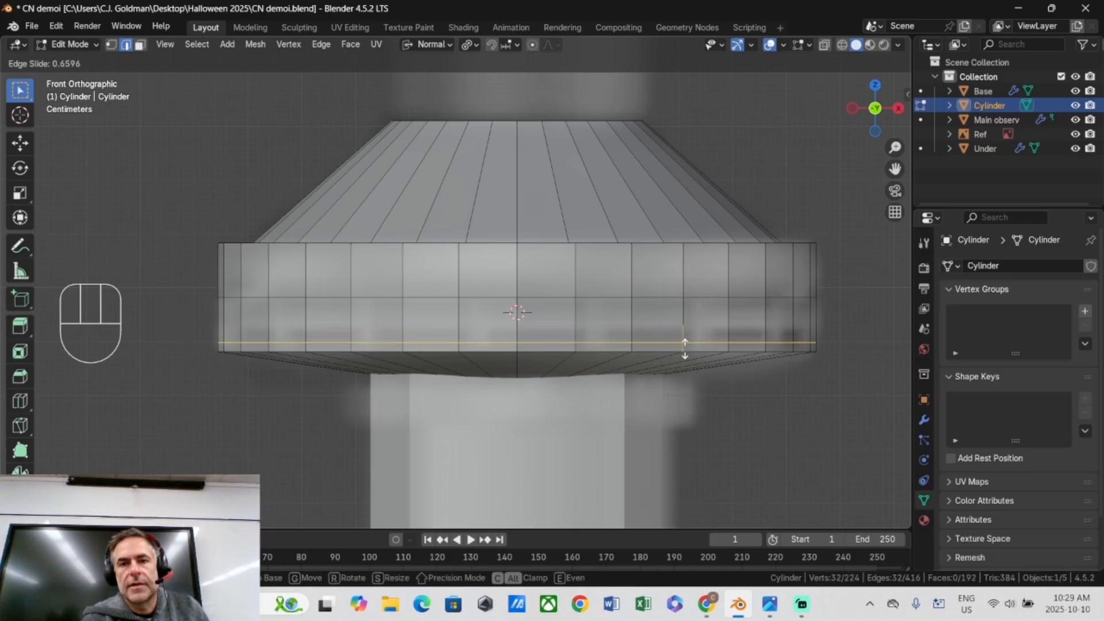
{"action": "left_click", "coordinate": [684, 346]}
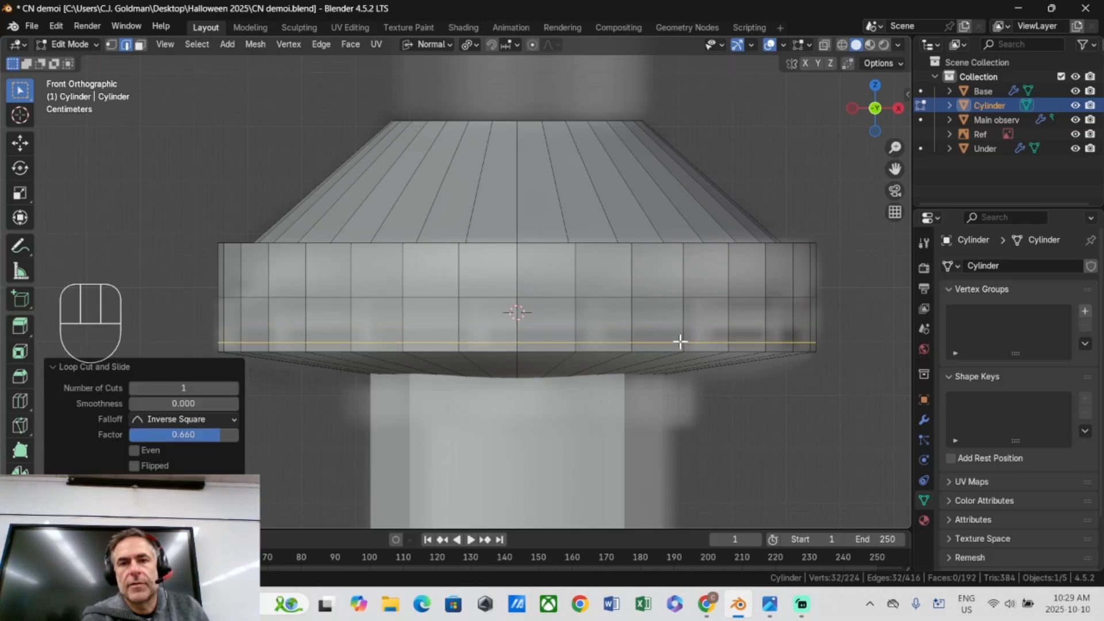
Try sliding the wall's middle edge loop down by a factor of about 0.488 and bevelling it about 0.0148 m wide.
{"action": "left_click", "coordinate": [661, 298], "text": "alt"}
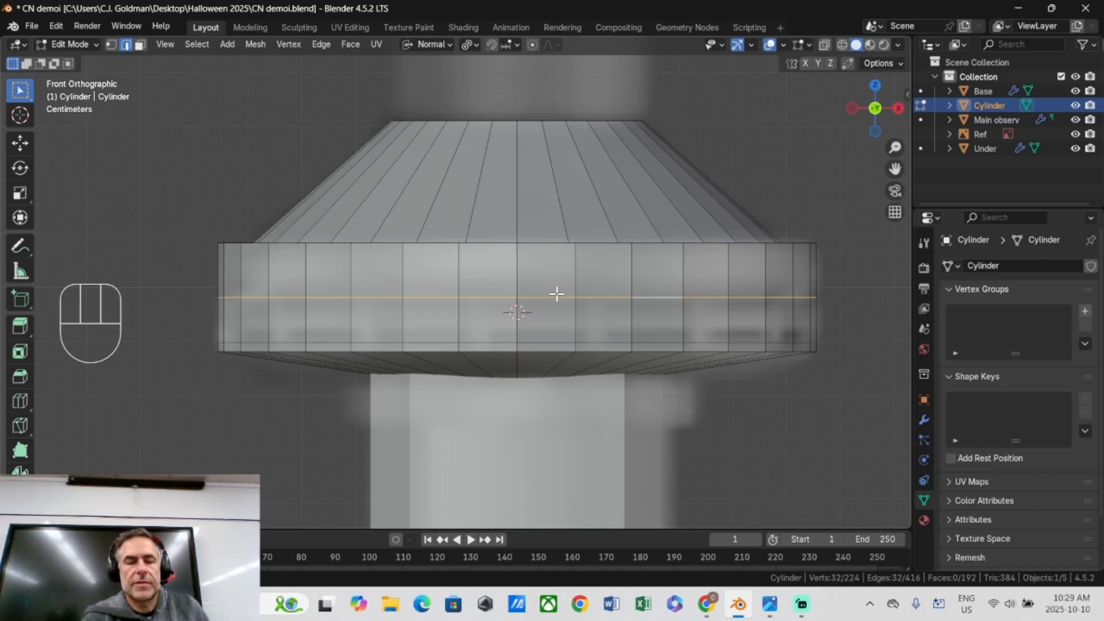
{"action": "key", "text": "g"}
{"action": "key", "text": "g"}
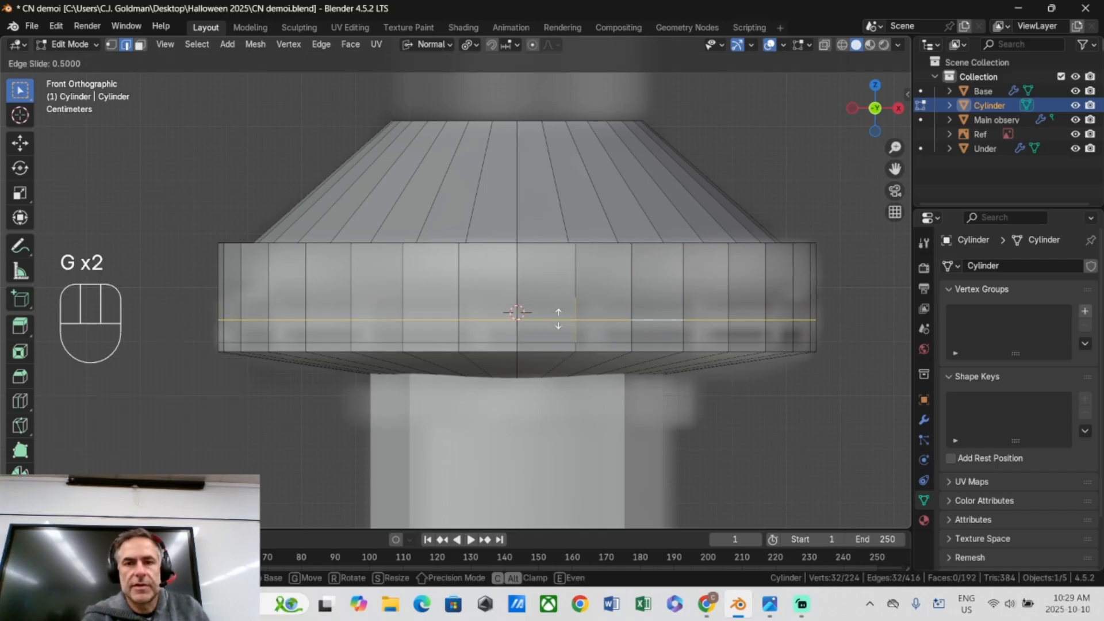
{"action": "left_click", "coordinate": [555, 316]}
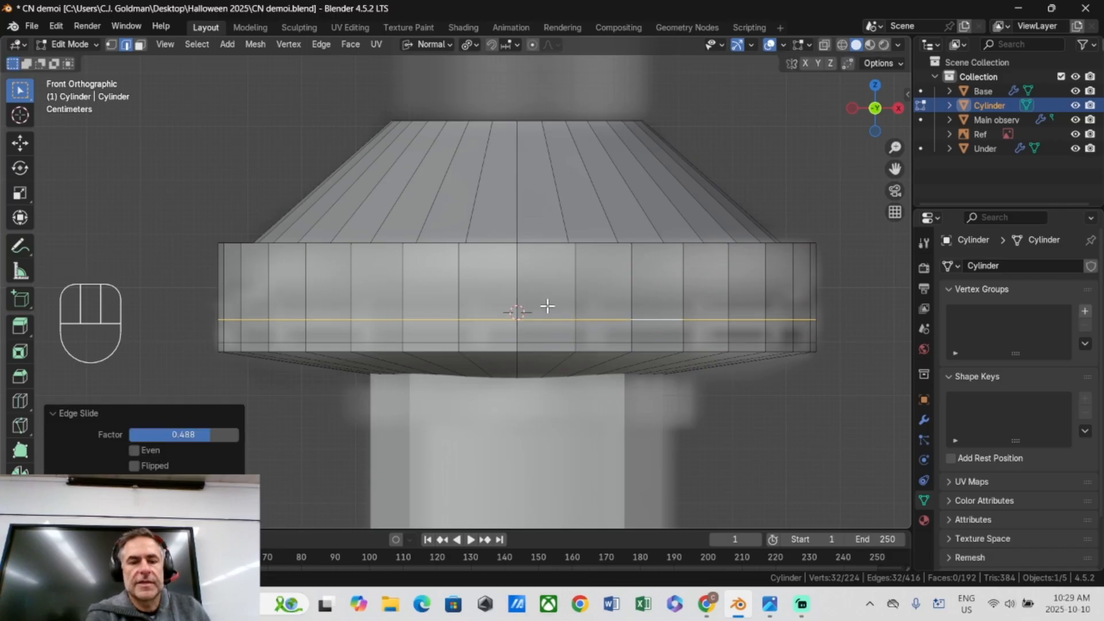
{"action": "key", "text": "ctrl+b"}
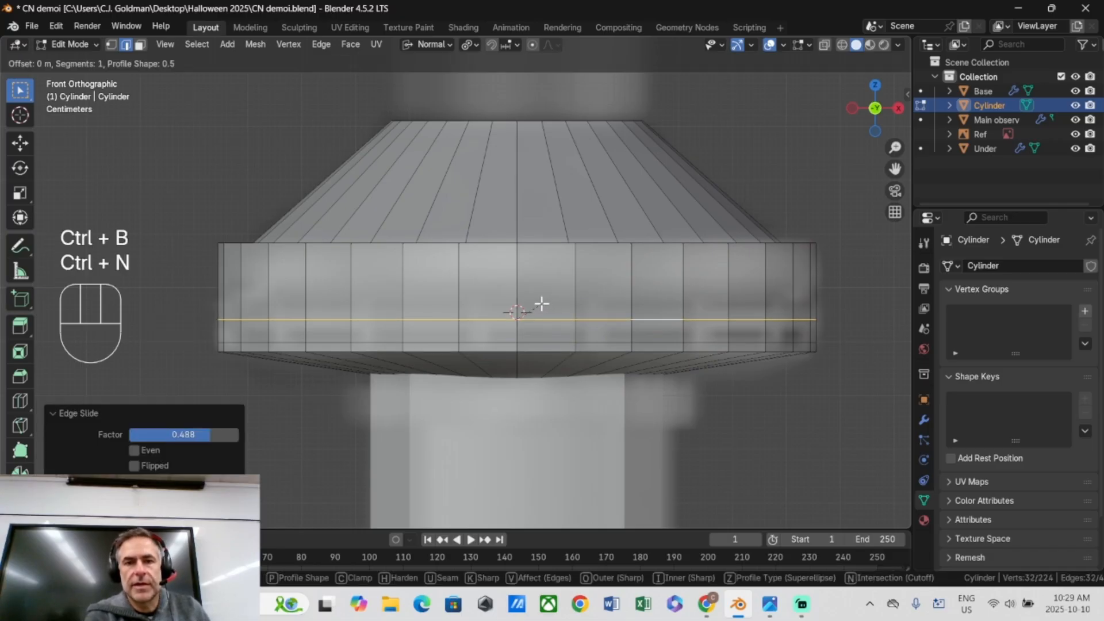
{"action": "left_click", "coordinate": [537, 299]}
{"action": "key", "text": "ctrl+b"}
{"action": "left_click", "coordinate": [504, 283]}
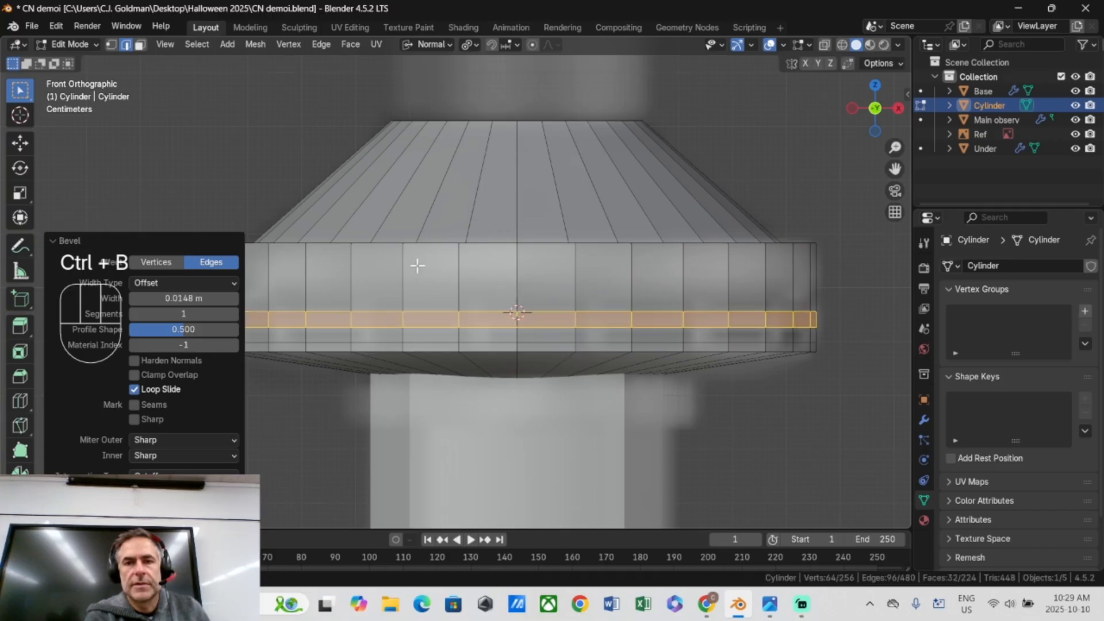
Undo the bevel and the edge slide of the wall's middle loop.
{"action": "key", "text": "ctrl+z"}
{"action": "key", "text": "ctrl+z"}
{"action": "key", "text": "ctrl+z"}
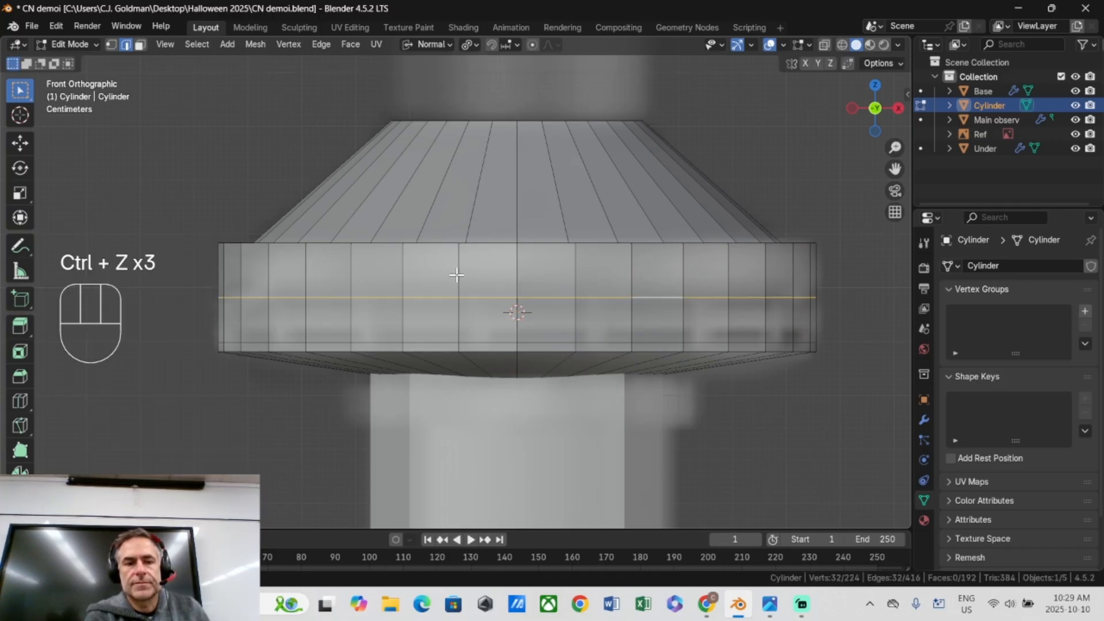
Slide the wall's middle edge loop down by a factor of about 0.558 and bevel it about 0.0119 m wide.
{"action": "key", "text": "g"}
{"action": "key", "text": "g"}
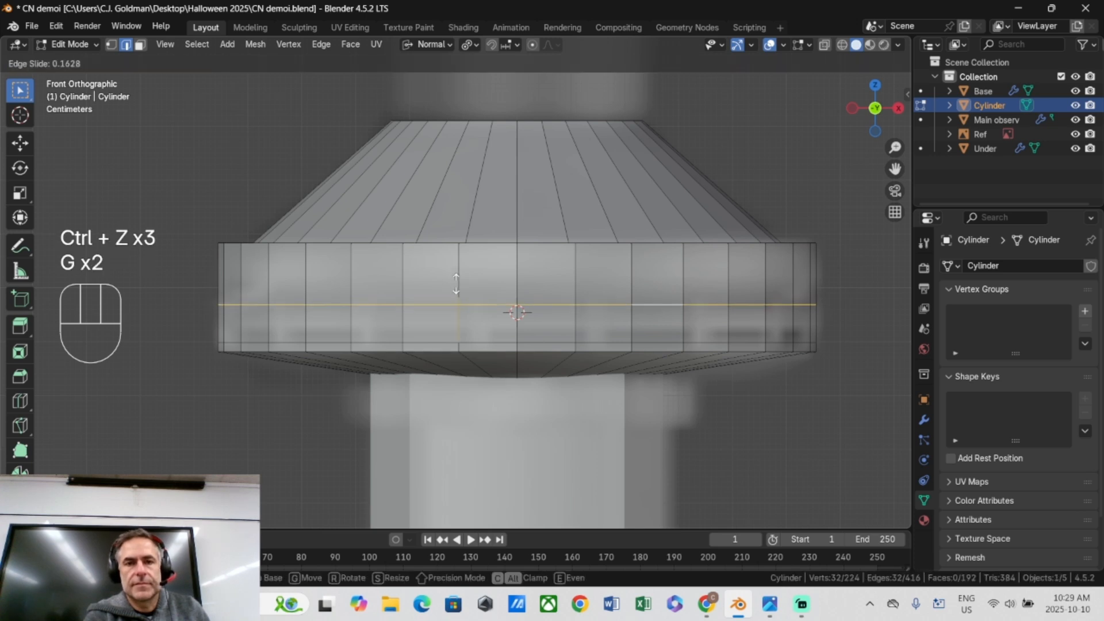
{"action": "left_click", "coordinate": [454, 304]}
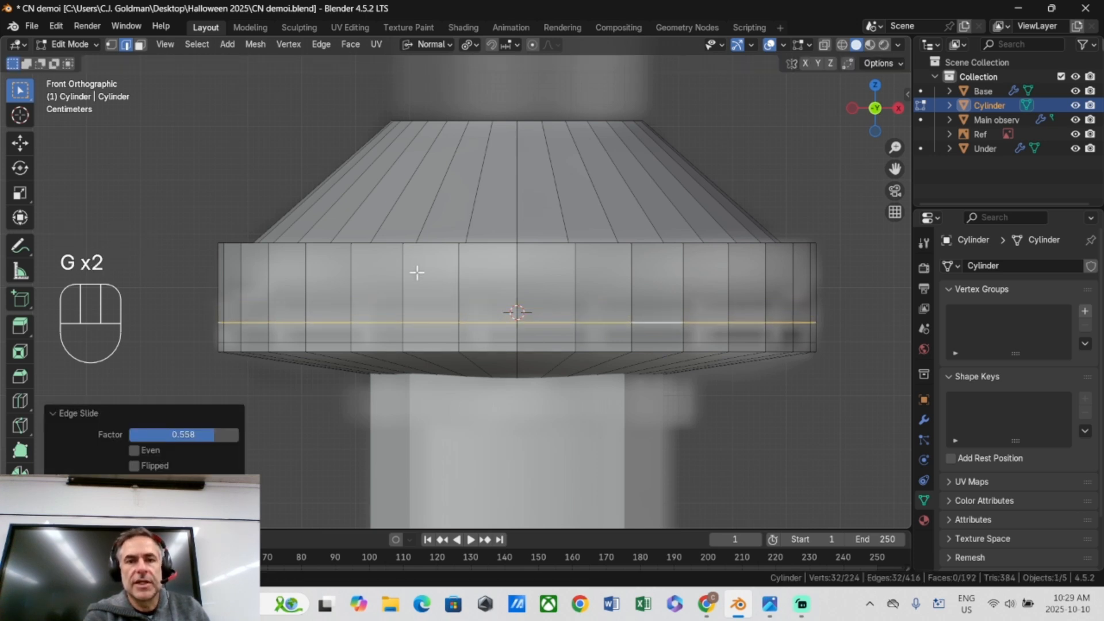
{"action": "key", "text": "ctrl+b"}
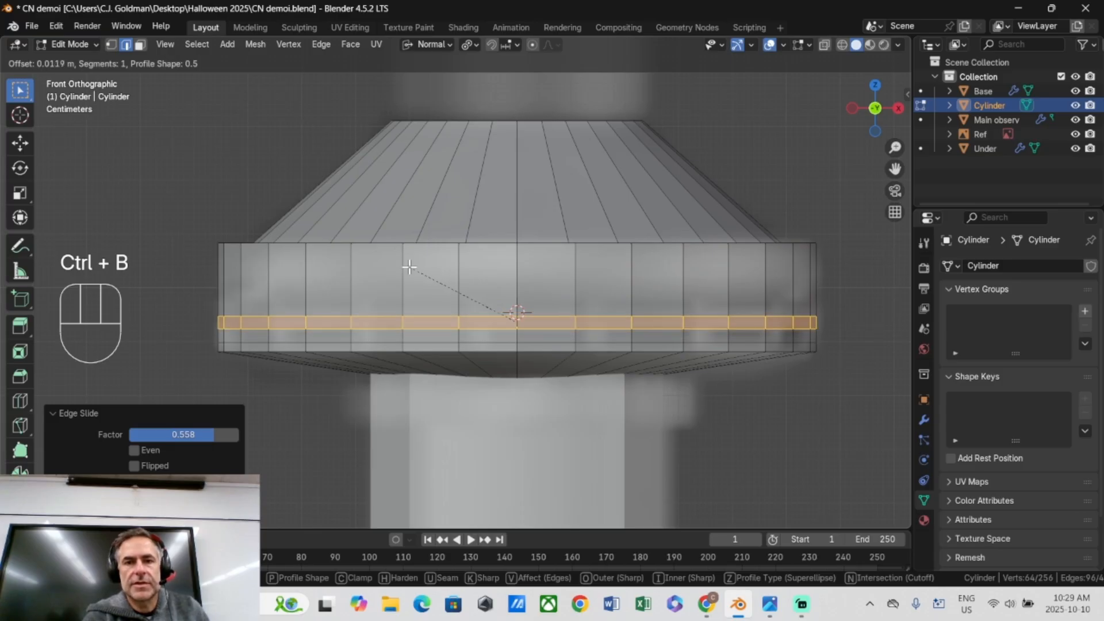
{"action": "left_click", "coordinate": [409, 264]}
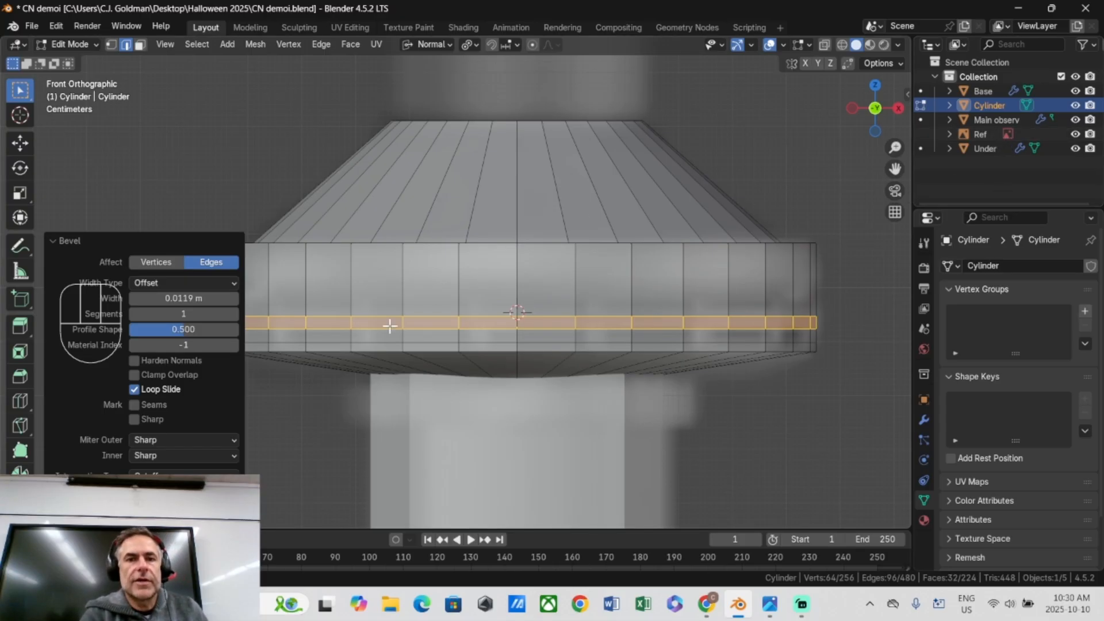
Extrude the bevelled face band and the wall's lowest face loop outward along their normals by about 0.0171 m.
{"action": "left_click", "coordinate": [140, 45]}
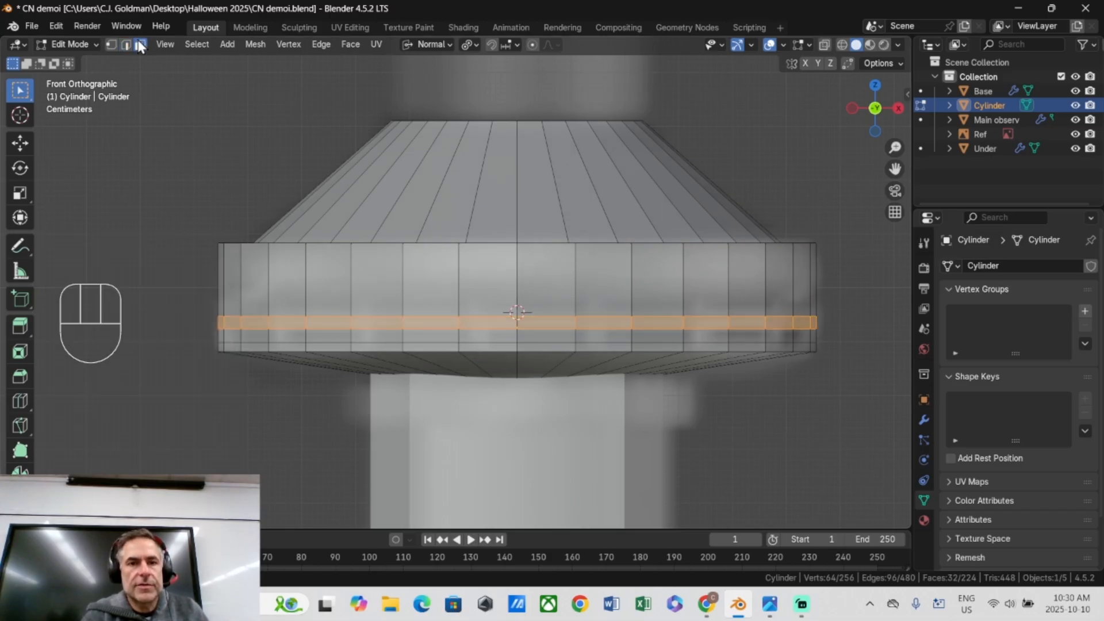
{"action": "left_click", "coordinate": [458, 346], "text": "alt+shift"}
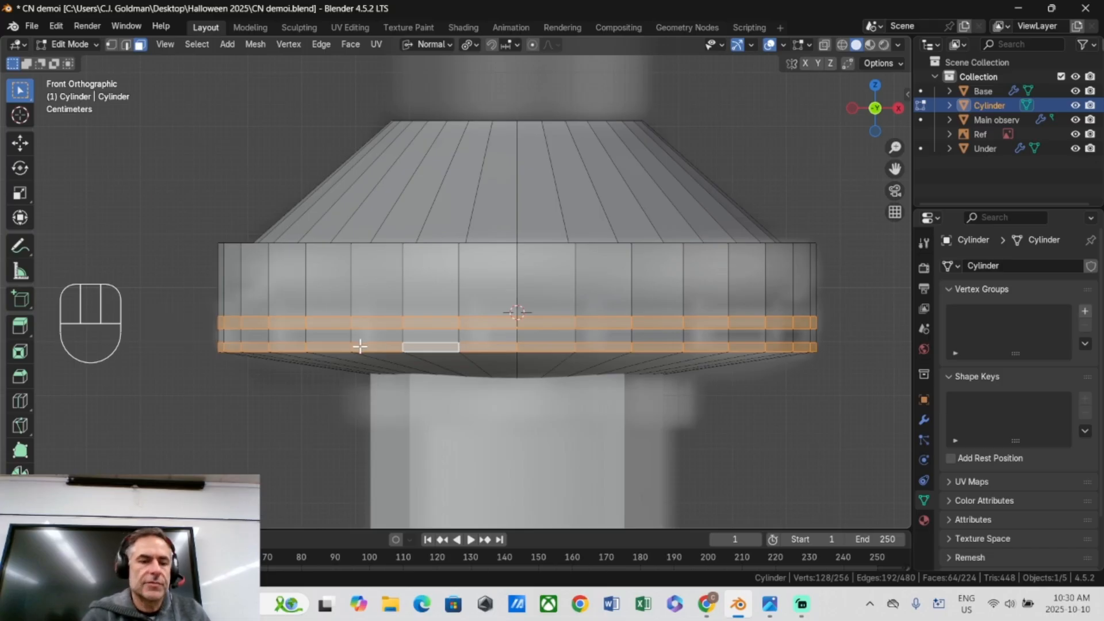
{"action": "key", "text": "alt+e"}
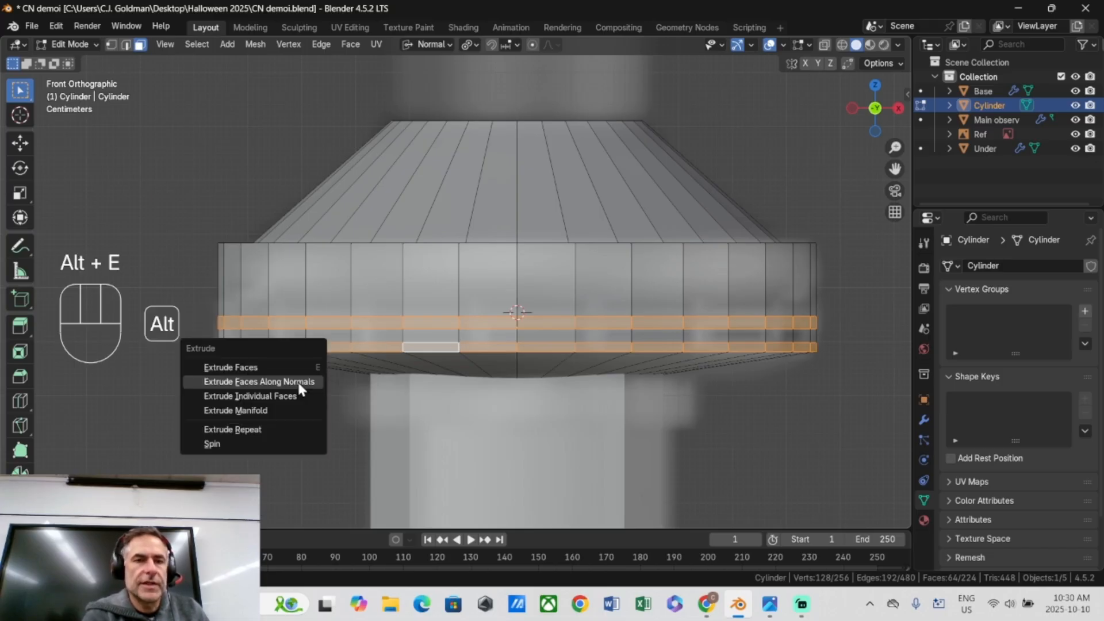
{"action": "left_click", "coordinate": [298, 382]}
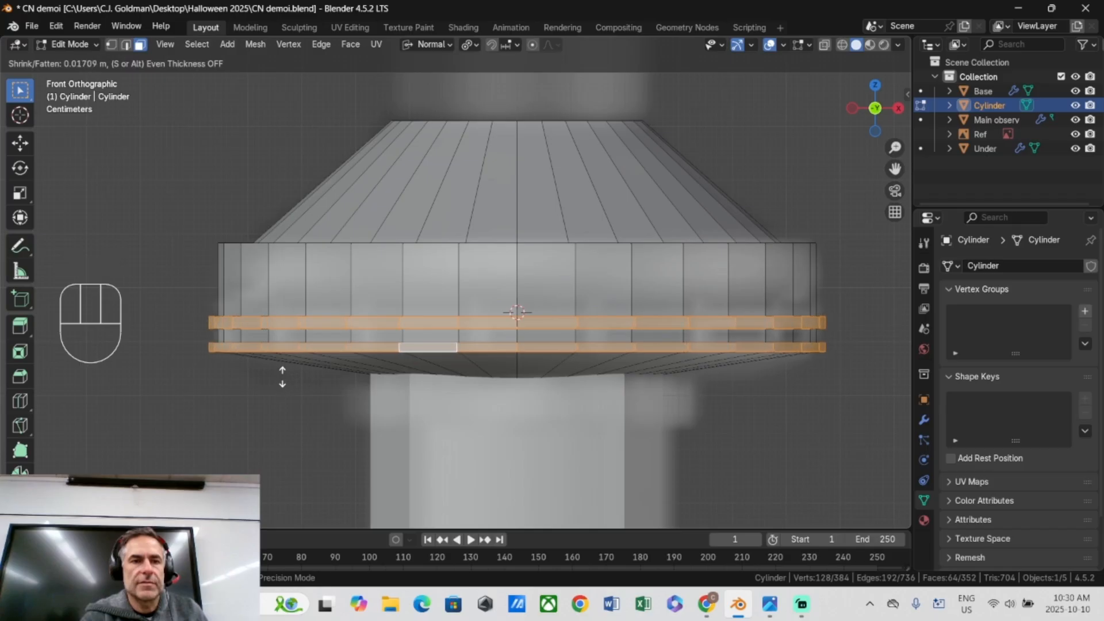
{"action": "left_click", "coordinate": [282, 377]}
{"action": "mouse_move", "coordinate": [283, 378]}
{"action": "middle_mouse_down"}
{"action": "mouse_move", "coordinate": [298, 400]}
{"action": "mouse_move", "coordinate": [298, 377]}
{"action": "middle_mouse_up"}
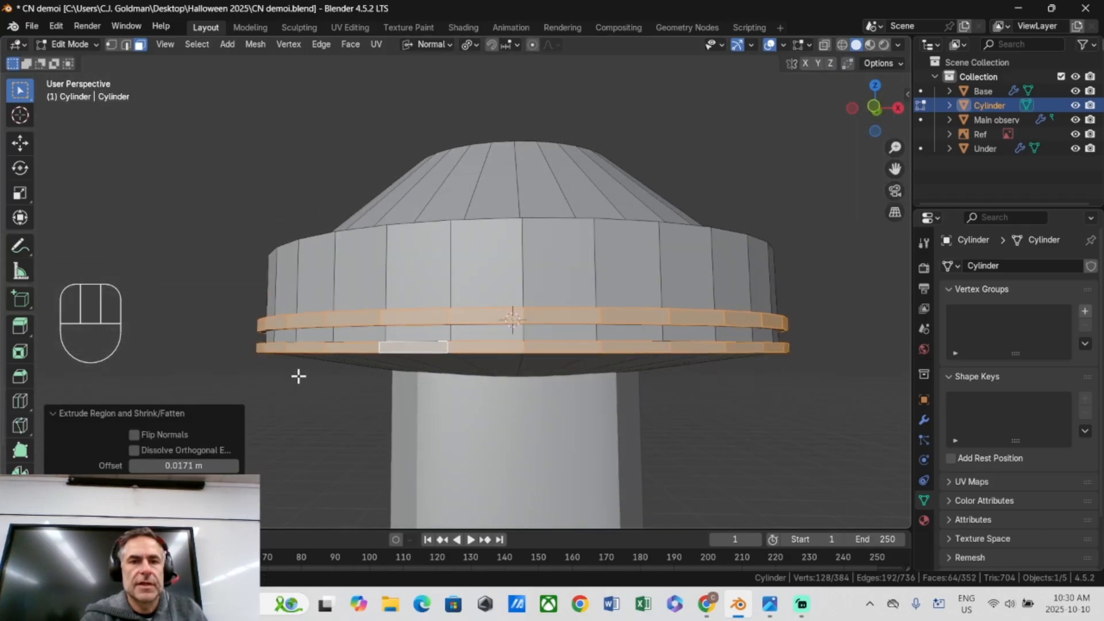
{"action": "key", "text": "KP_1"}
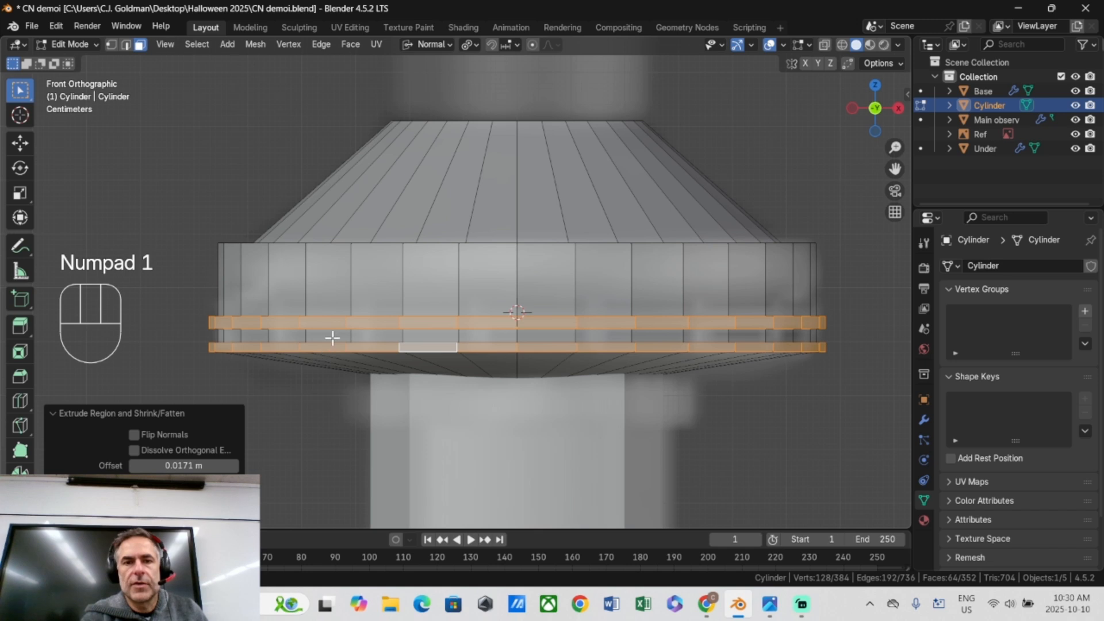
Add one loop cut around the wall above the raised bands at a slide factor of about 0.175.
{"action": "key", "text": "2"}
{"action": "left_click", "coordinate": [351, 271]}
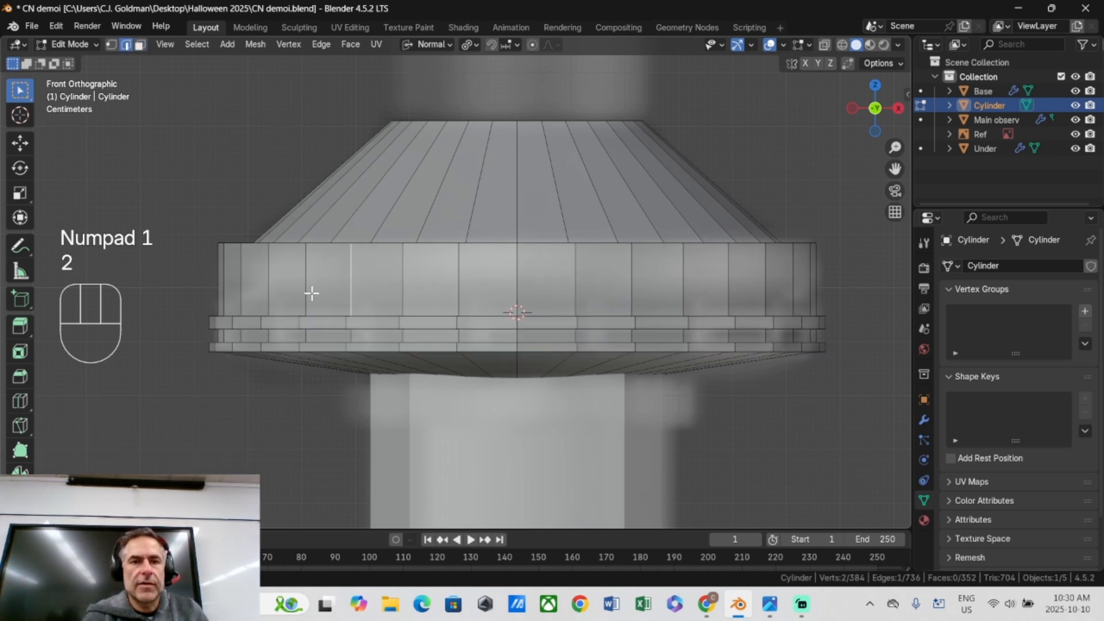
{"action": "key", "text": "ctrl+r"}
{"action": "left_click", "coordinate": [350, 280]}
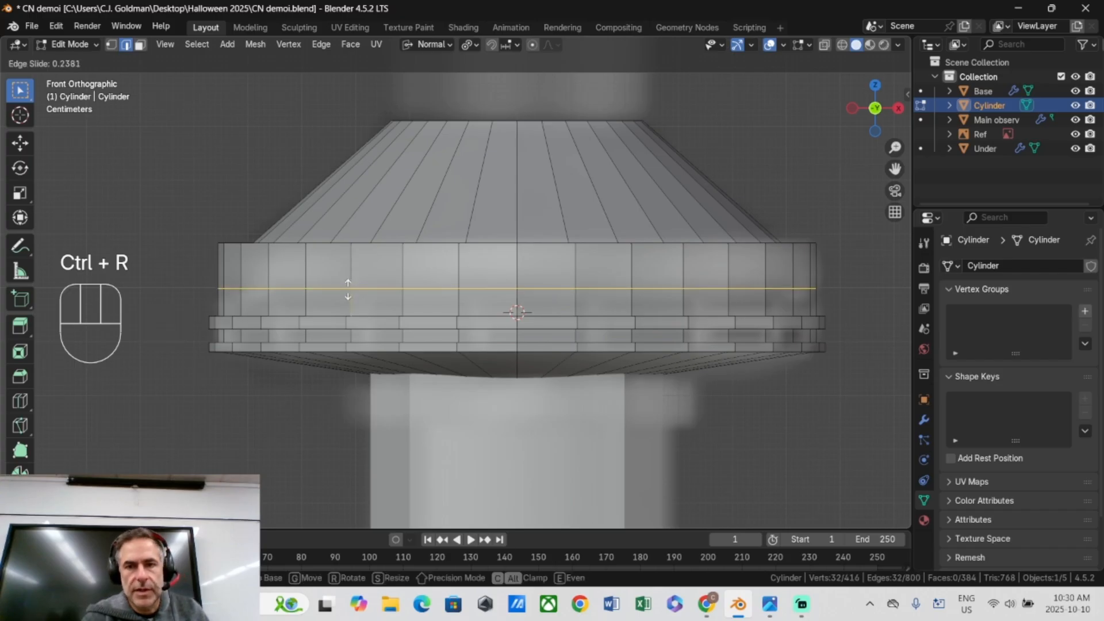
{"action": "left_click", "coordinate": [348, 287]}
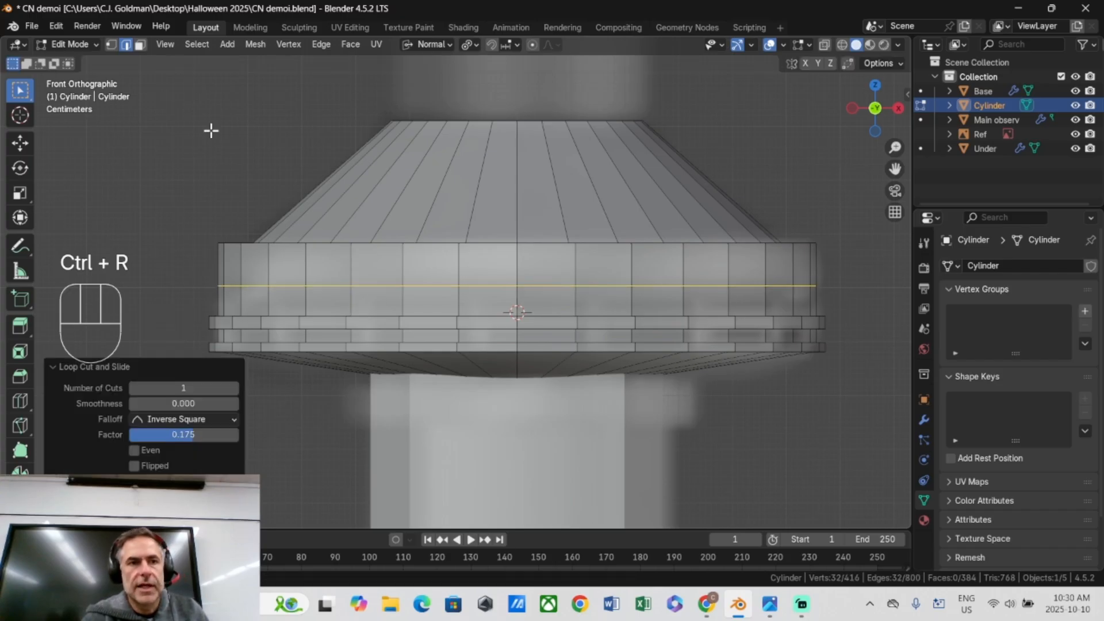
Set the Ref image's opacity to about 0.648 and return to editing the Cylinder mesh.
{"action": "left_click", "coordinate": [86, 46]}
{"action": "left_click", "coordinate": [80, 55]}
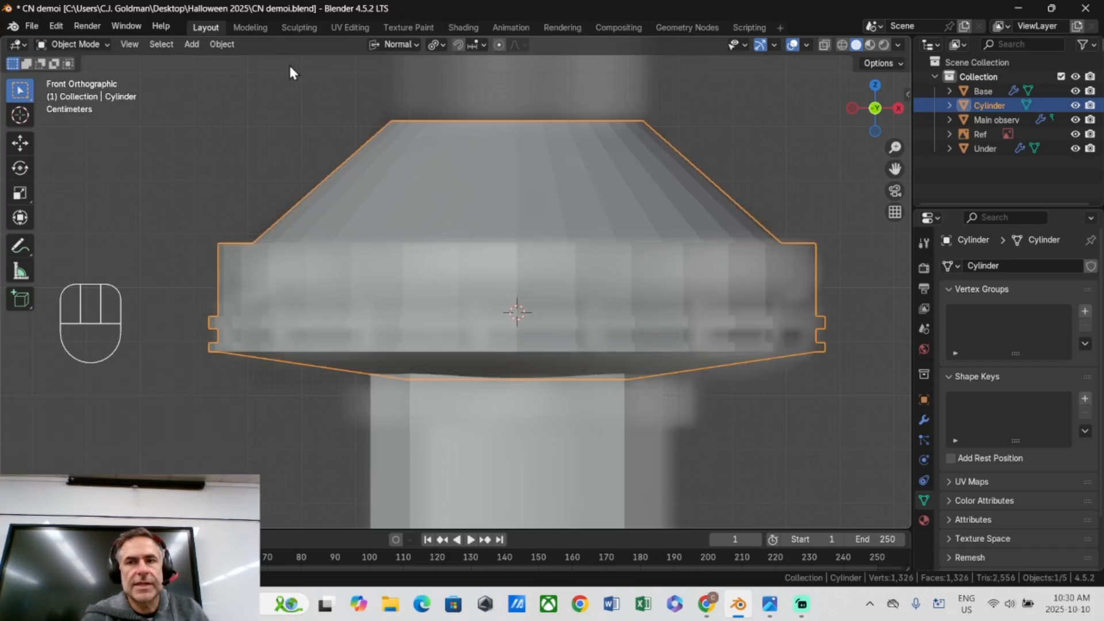
{"action": "left_click", "coordinate": [1016, 134]}
{"action": "left_click_drag", "start_coordinate": [1020, 429], "coordinate": [1056, 430]}
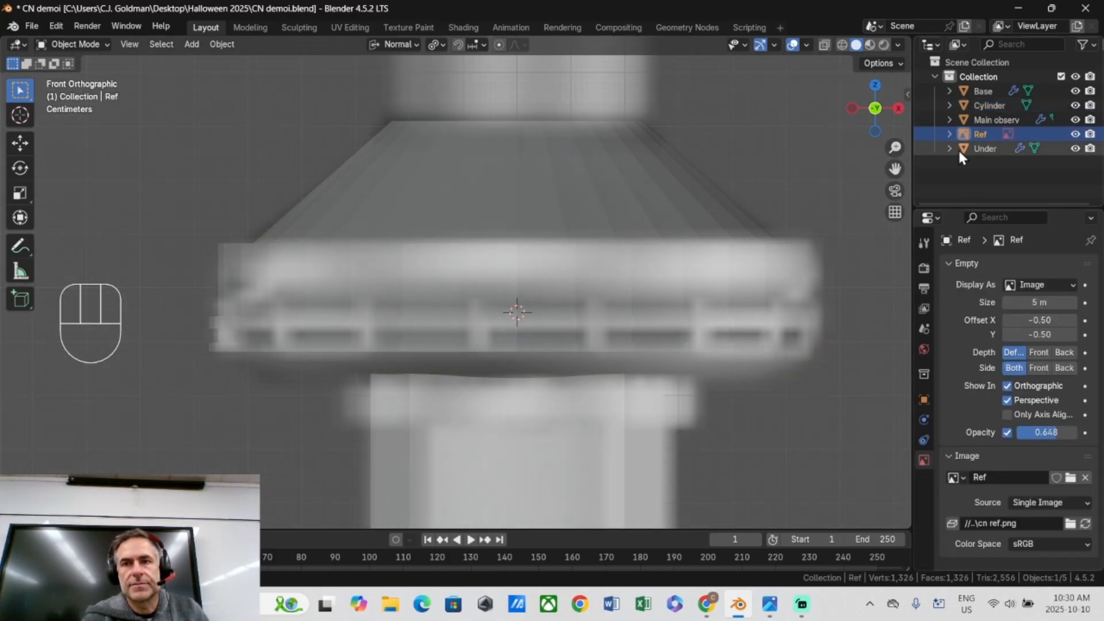
{"action": "left_click", "coordinate": [985, 105]}
{"action": "left_click", "coordinate": [68, 44]}
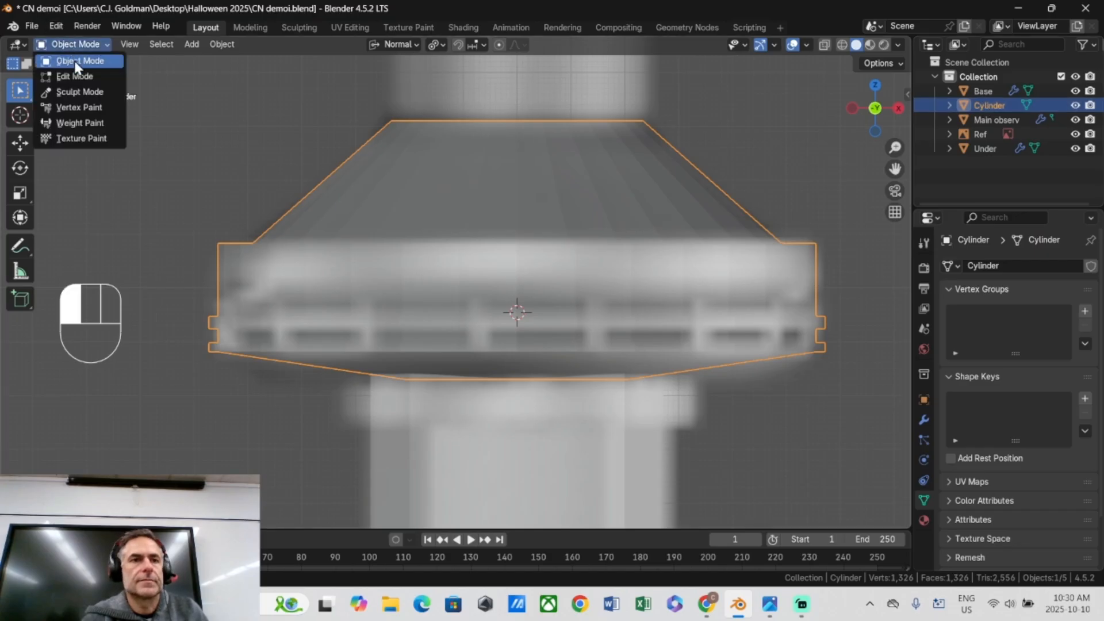
{"action": "left_click", "coordinate": [89, 76]}
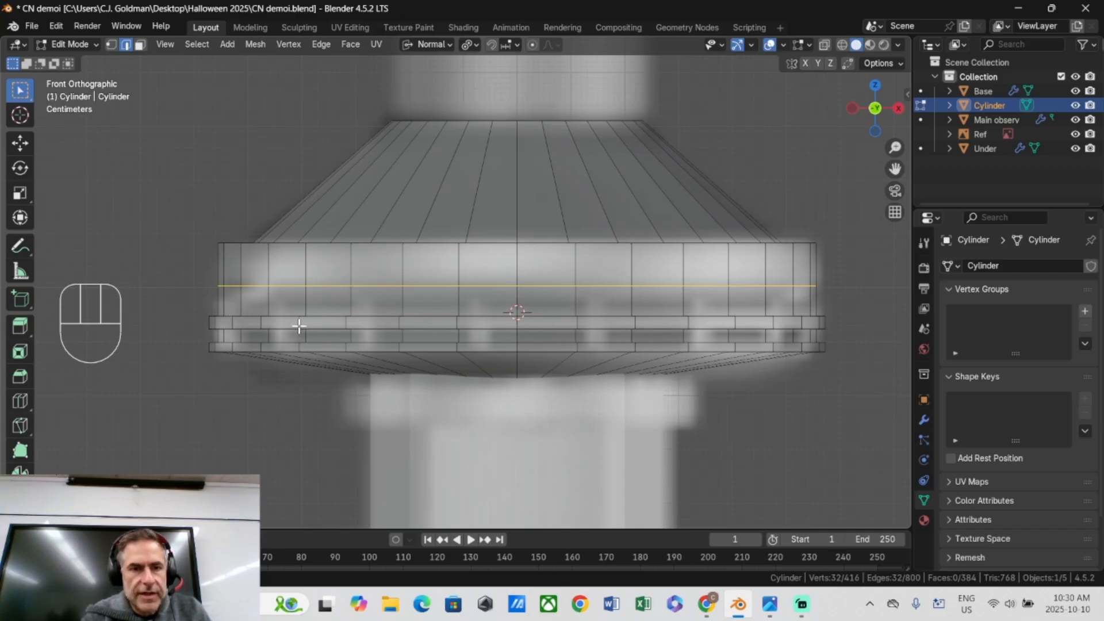
Select the upper raised band's outer face loop and grow the selection to its top and bottom faces.
{"action": "key", "text": "3"}
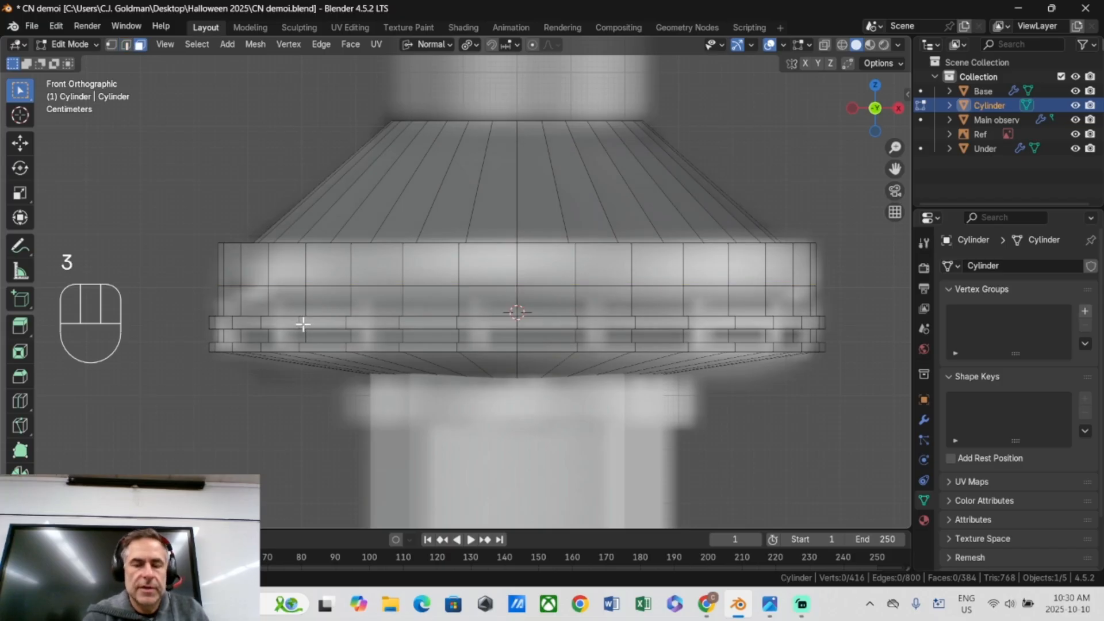
{"action": "left_click", "coordinate": [302, 323], "text": "alt"}
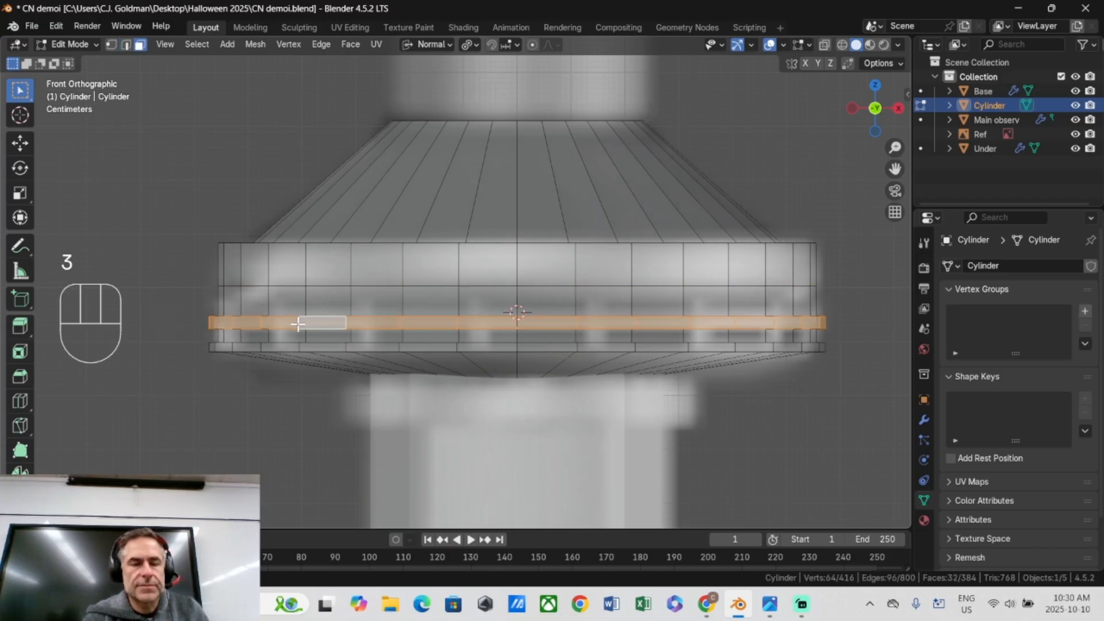
{"action": "key", "text": "ctrl+KP_Add"}
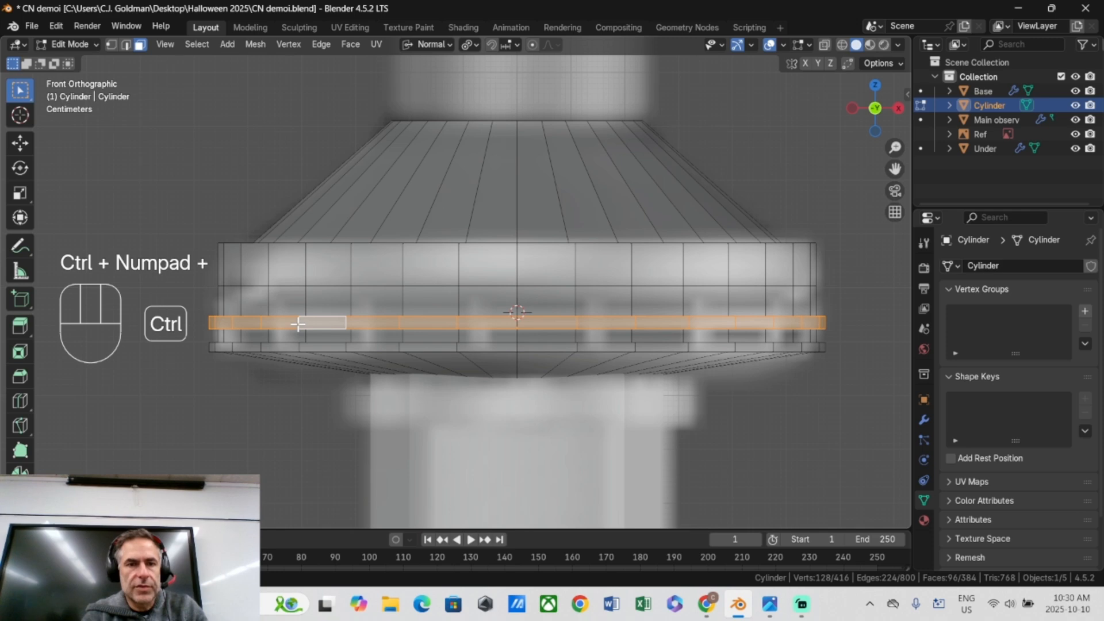
{"action": "middle_click_drag", "start_coordinate": [400, 354], "coordinate": [383, 305]}
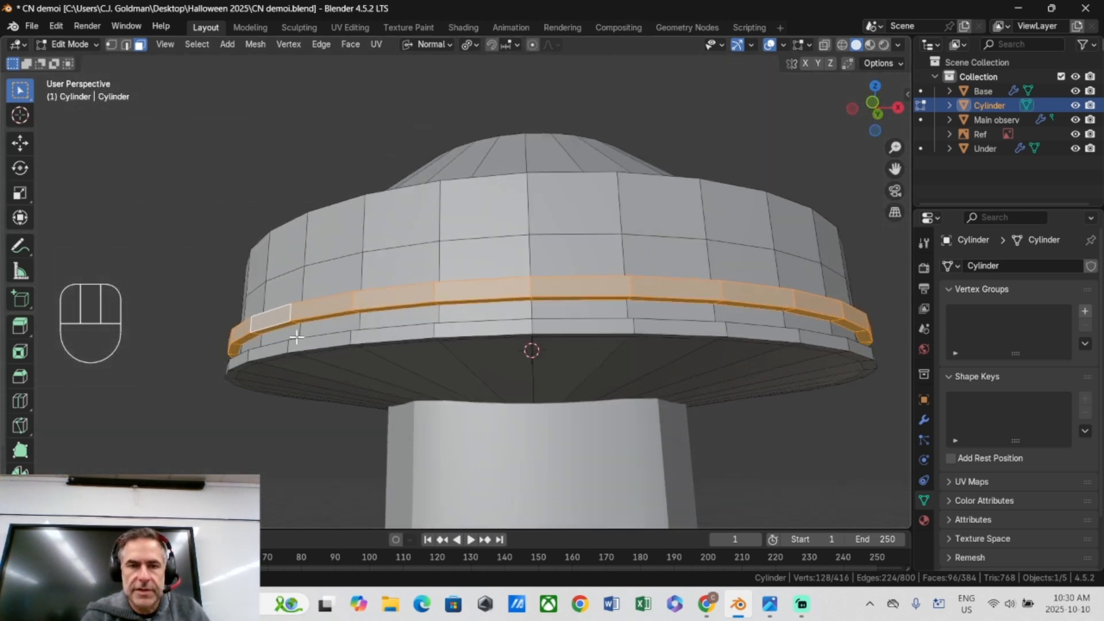
{"action": "key", "text": "KP_1"}
{"action": "key", "text": "g"}
{"action": "key", "text": "z"}
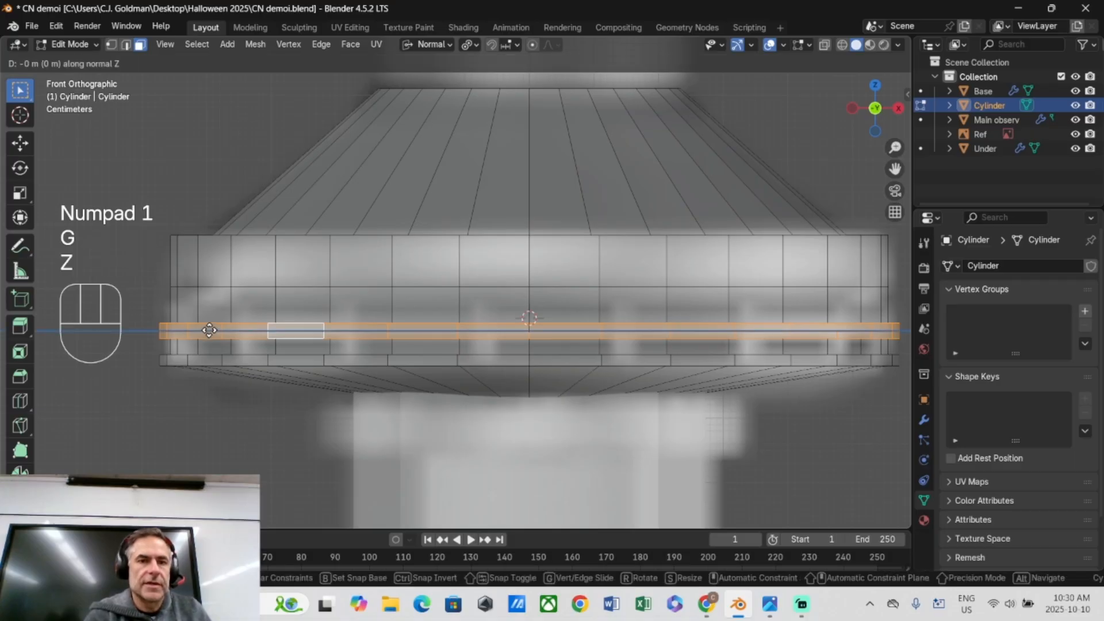
{"action": "key", "text": "ctrl+z"}
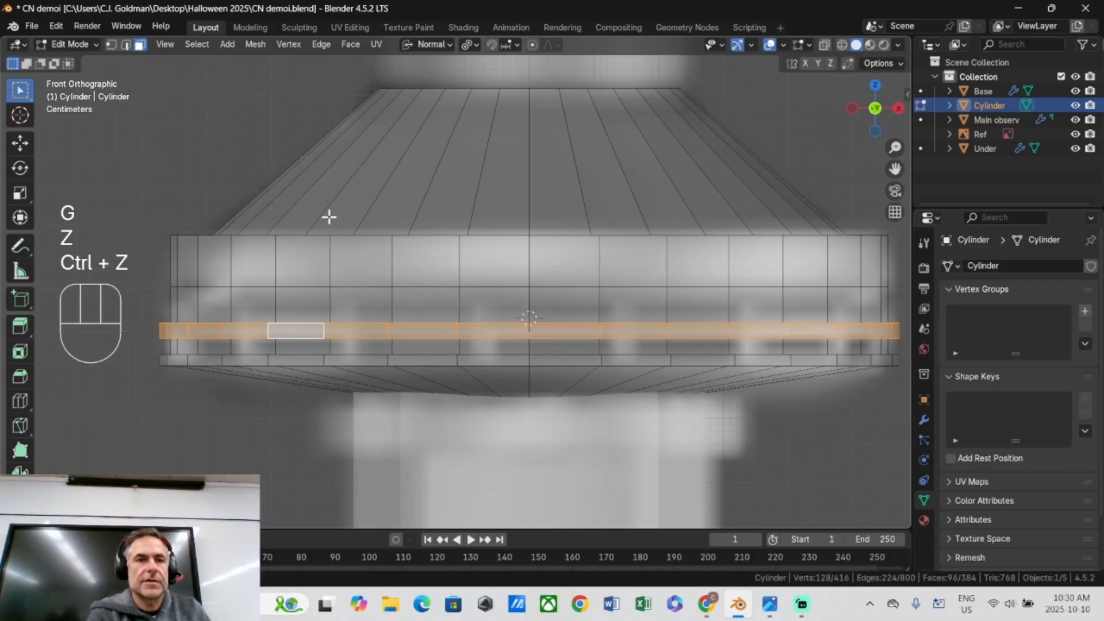
Set the transform orientation to Global.
{"action": "left_click", "coordinate": [428, 45]}
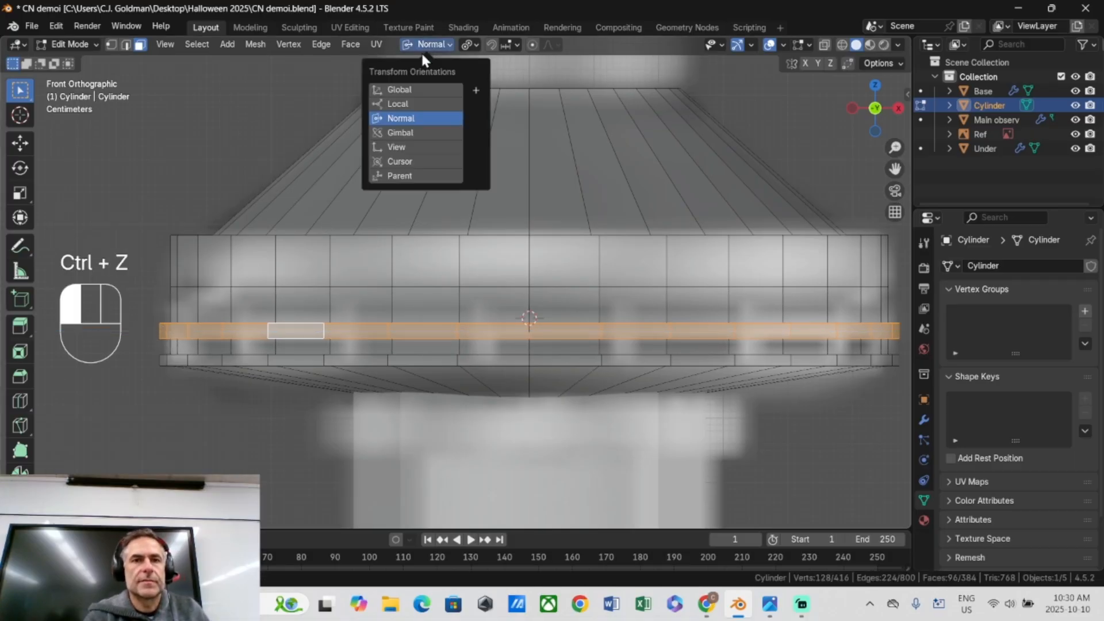
{"action": "left_click", "coordinate": [417, 91]}
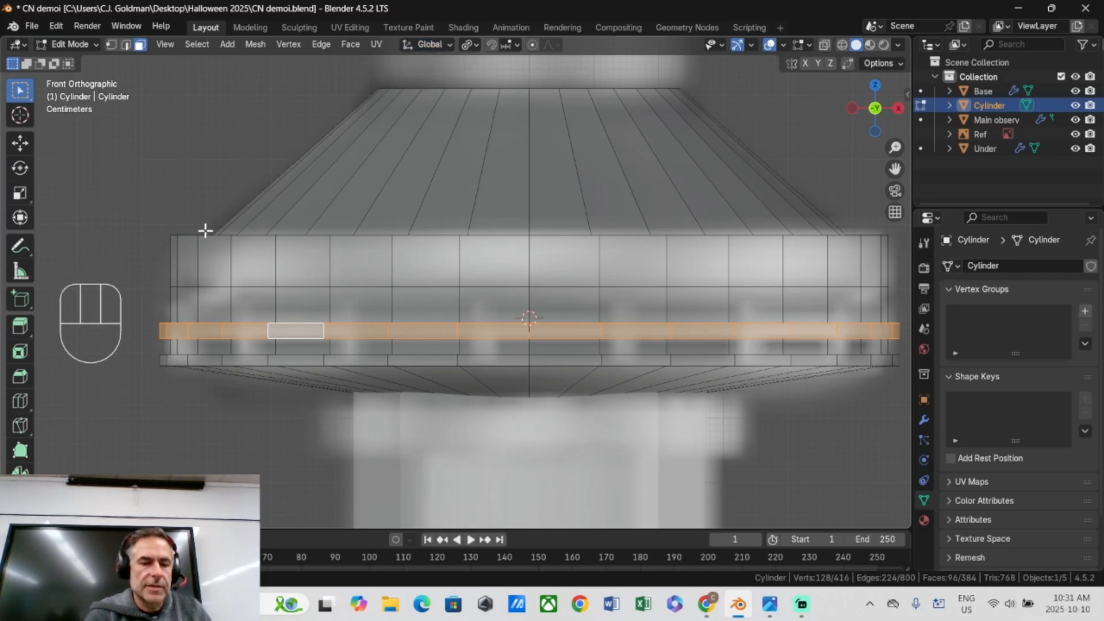
Try raising the whole upper band about 0.0089 m along global Z, and undo both the move and the selection growth.
{"action": "key", "text": "g"}
{"action": "key", "text": "z"}
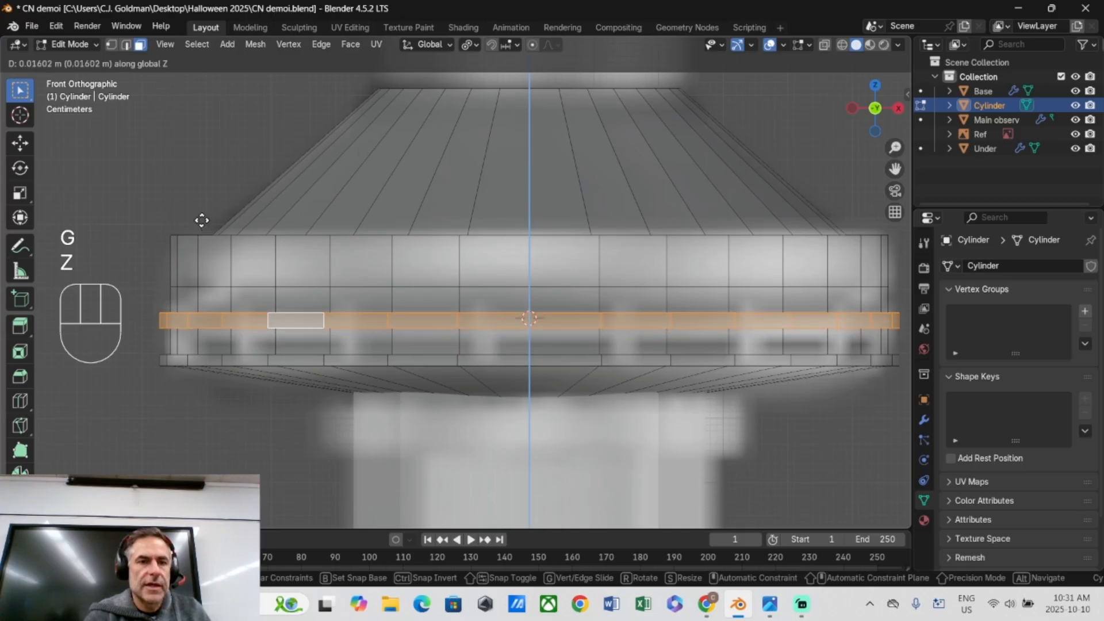
{"action": "left_click", "coordinate": [202, 224]}
{"action": "middle_click_drag", "start_coordinate": [365, 303], "coordinate": [341, 361]}
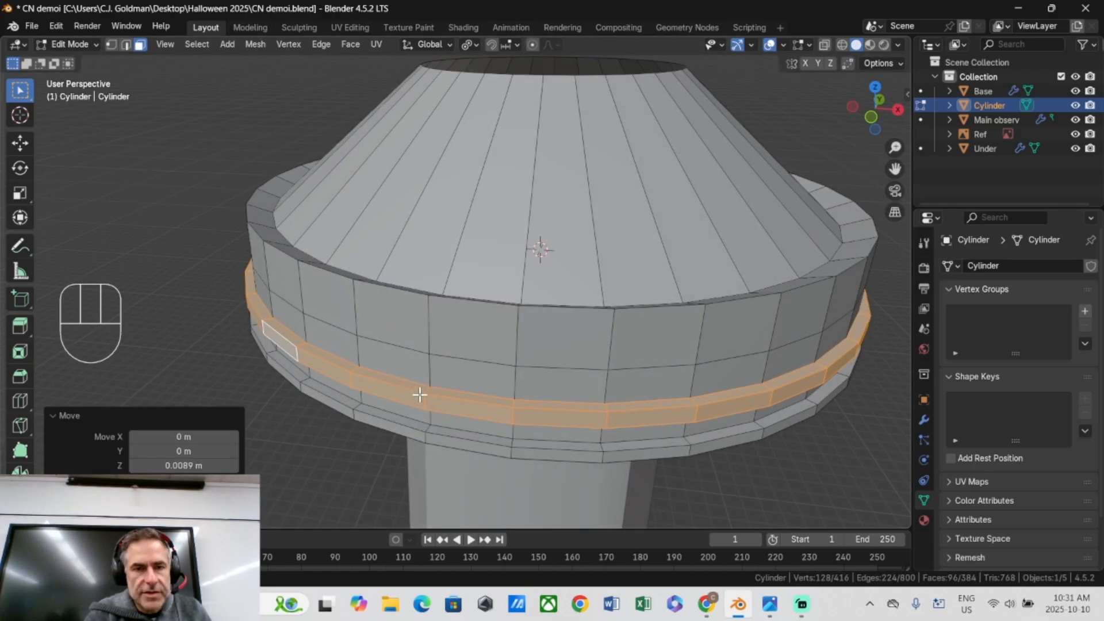
{"action": "middle_click_drag", "start_coordinate": [455, 383], "coordinate": [439, 366]}
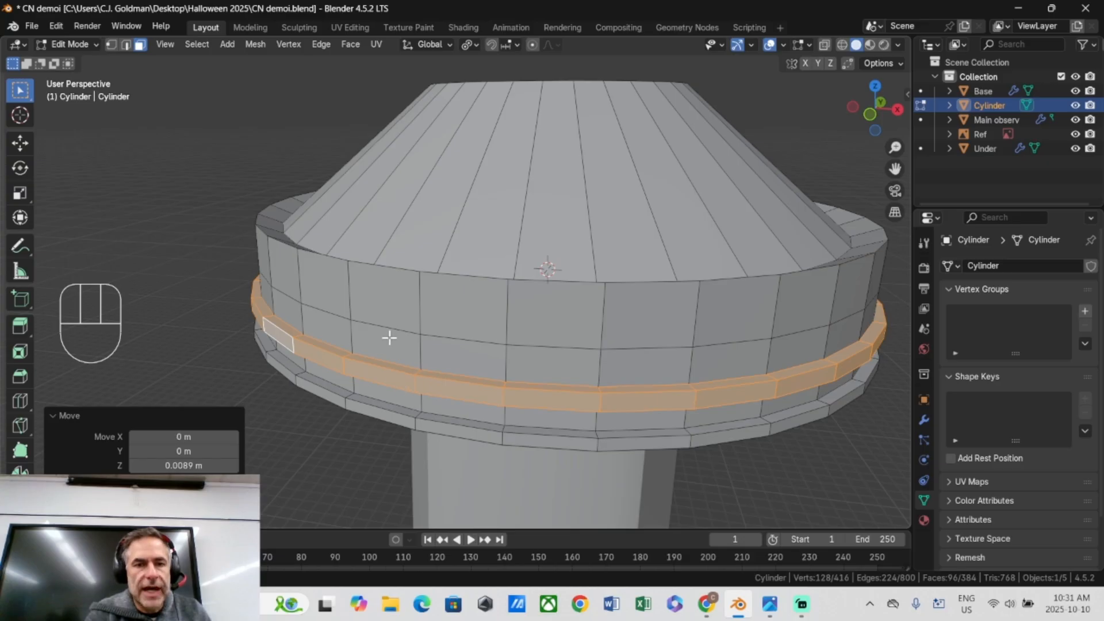
{"action": "key", "text": "ctrl+z"}
{"action": "key", "text": "ctrl+z"}
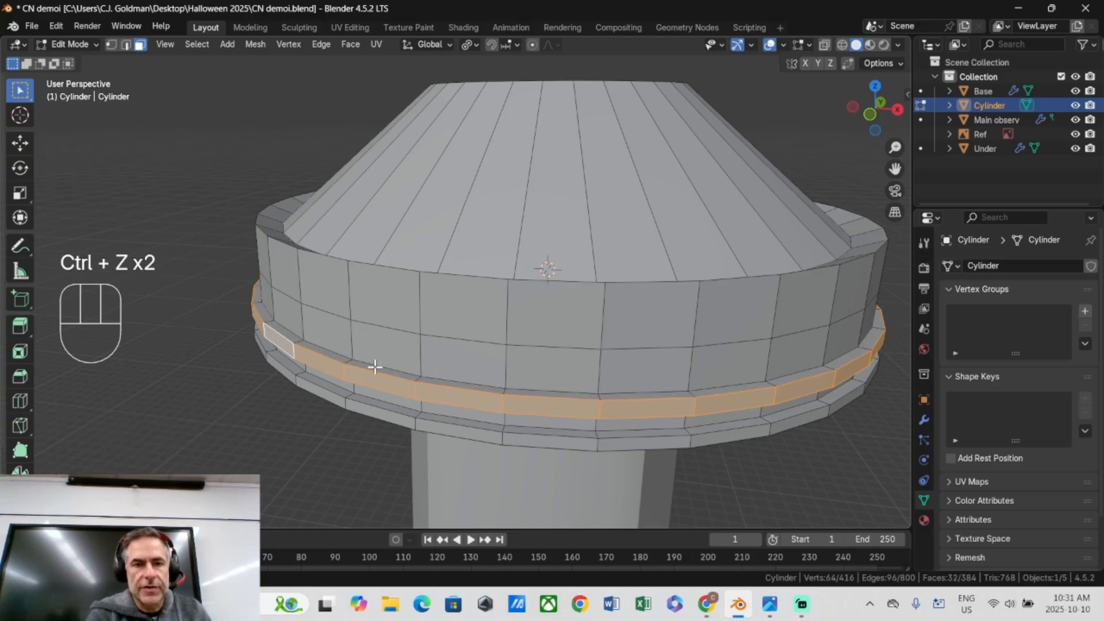
Try raising only the upper band's outer faces about 0.024 m along global Z, and undo the move.
{"action": "key", "text": "KP_1"}
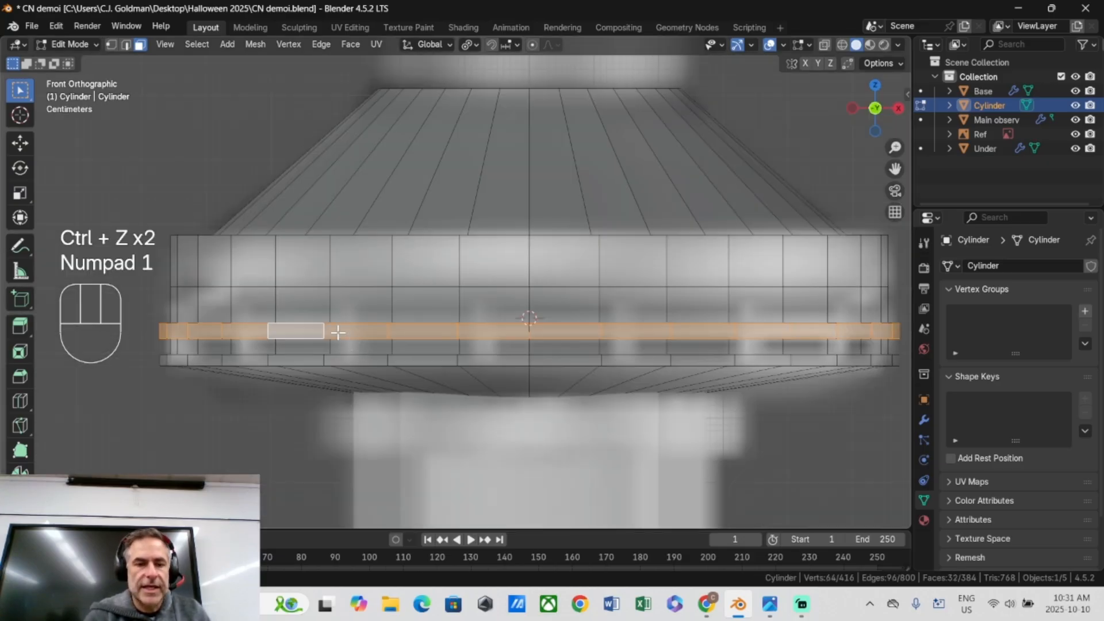
{"action": "key", "text": "g"}
{"action": "key", "text": "z"}
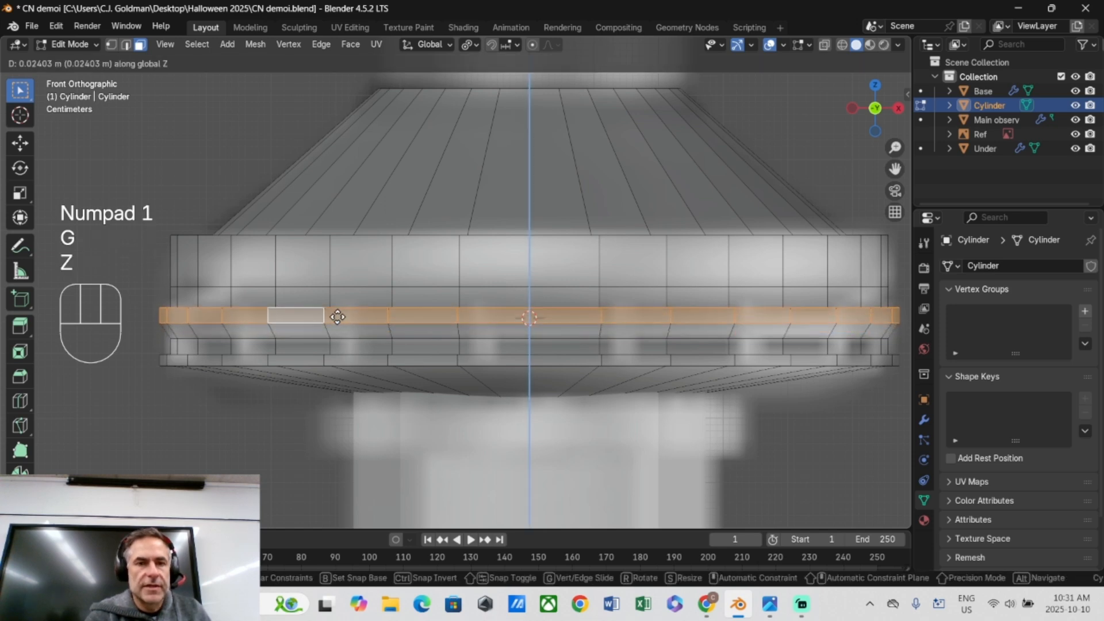
{"action": "left_click", "coordinate": [338, 317]}
{"action": "middle_click_drag", "start_coordinate": [338, 317], "coordinate": [311, 401]}
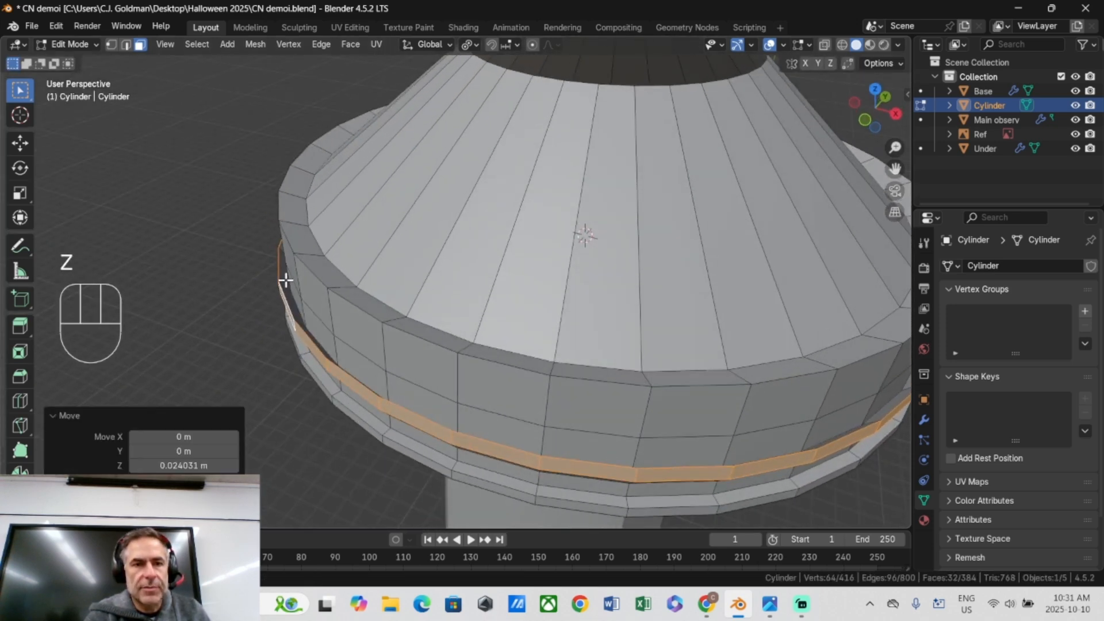
{"action": "mouse_move", "coordinate": [321, 345]}
{"action": "middle_mouse_down"}
{"action": "mouse_move", "coordinate": [335, 343]}
{"action": "mouse_move", "coordinate": [301, 331]}
{"action": "mouse_move", "coordinate": [310, 324]}
{"action": "mouse_move", "coordinate": [327, 347]}
{"action": "middle_mouse_up"}
{"action": "key", "text": "ctrl+z"}
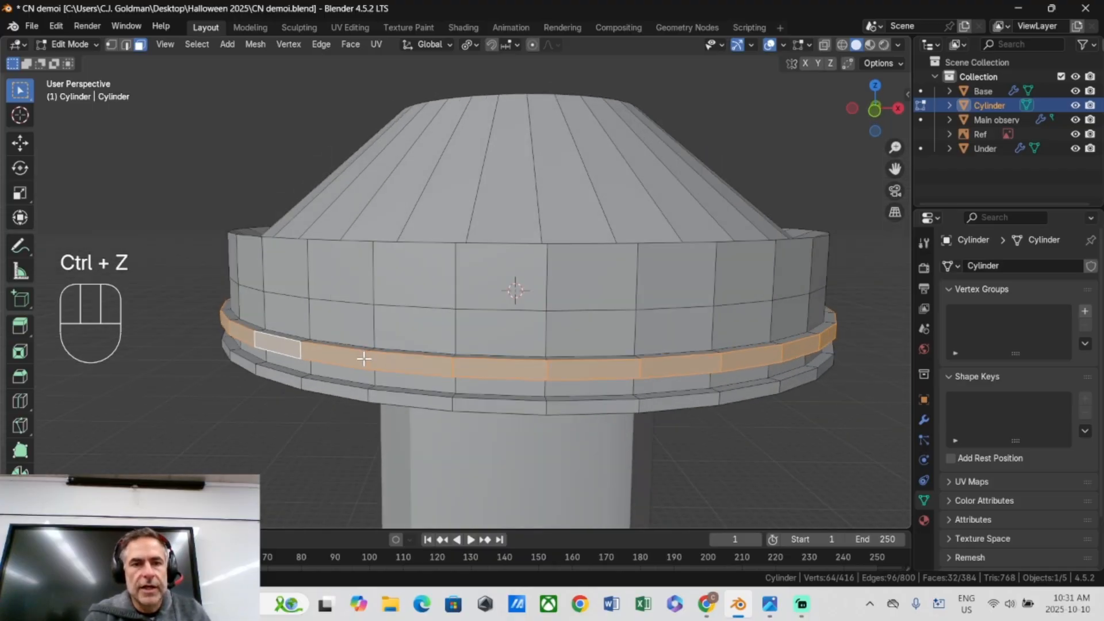
Grow the selection to the upper band's top and bottom faces and raise it about 0.013 m along global Z.
{"action": "scroll", "coordinate": [363, 359], "scroll_direction": "up", "scroll_amount": 4}
{"action": "key", "text": "ctrl+KP_Add"}
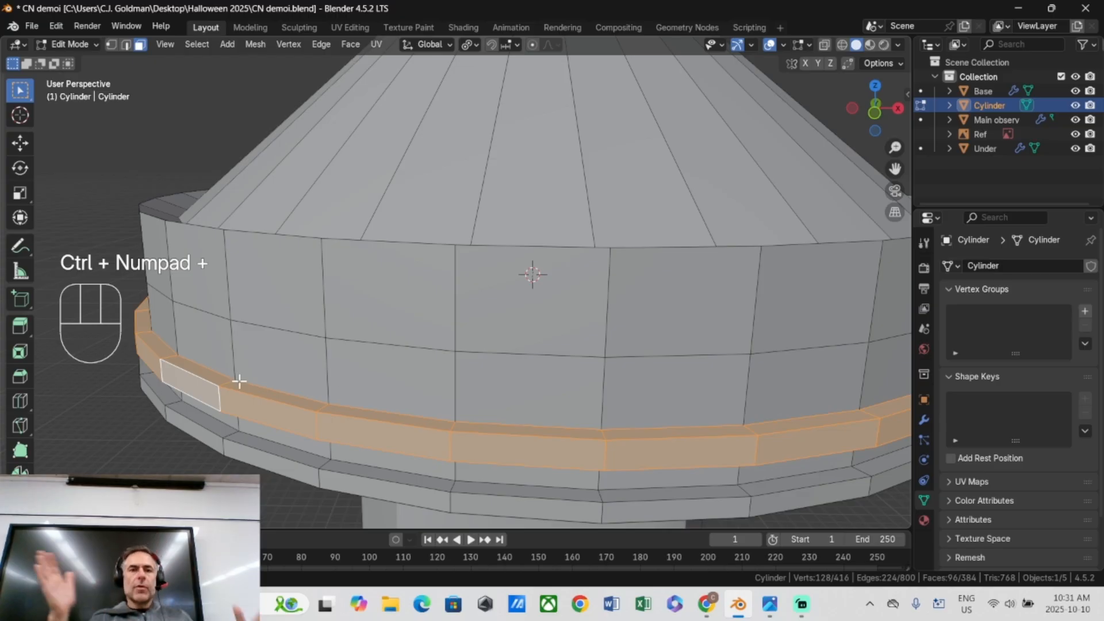
{"action": "key", "text": "g"}
{"action": "key", "text": "z"}
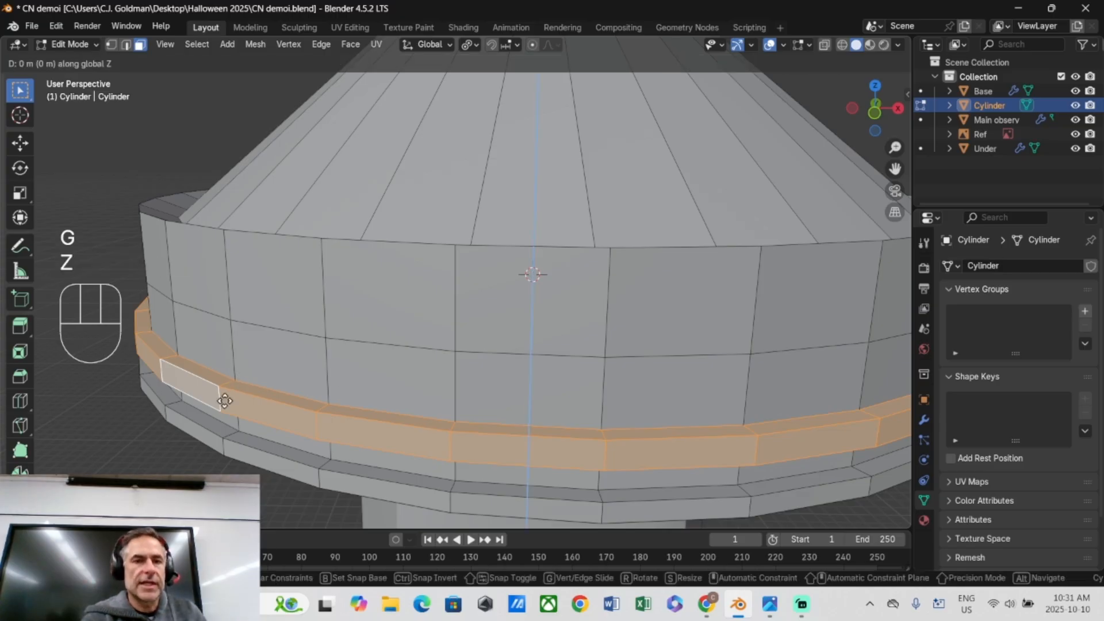
{"action": "left_click", "coordinate": [221, 393]}
{"action": "key", "text": "KP_1"}
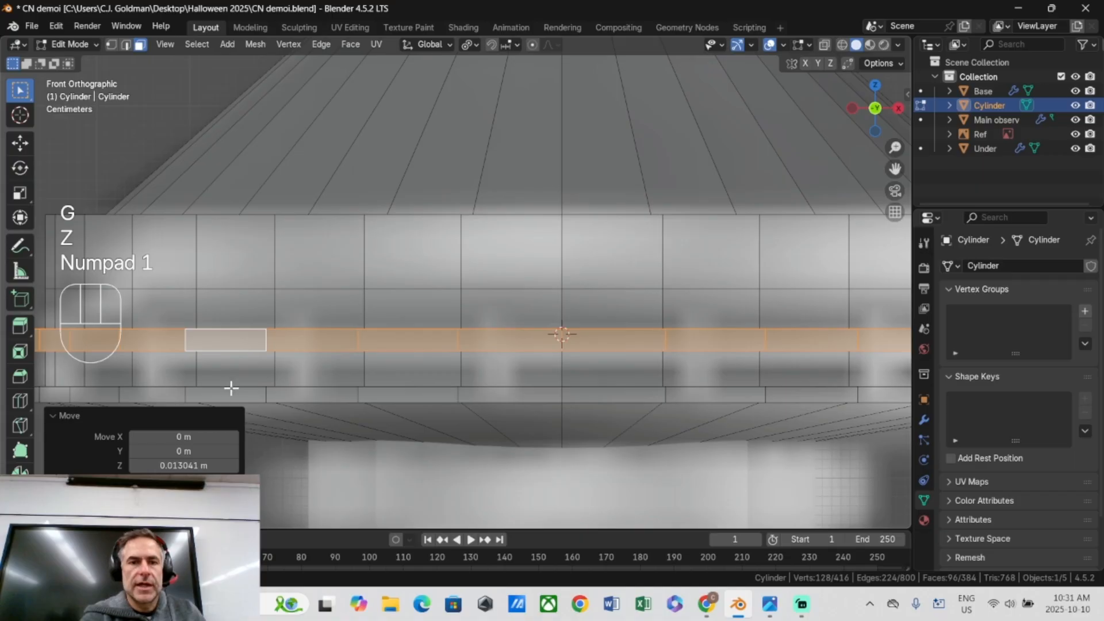
Lower the upper raised band about 0.011 m along global Z in front view.
{"action": "key", "text": "g"}
{"action": "key", "text": "z"}
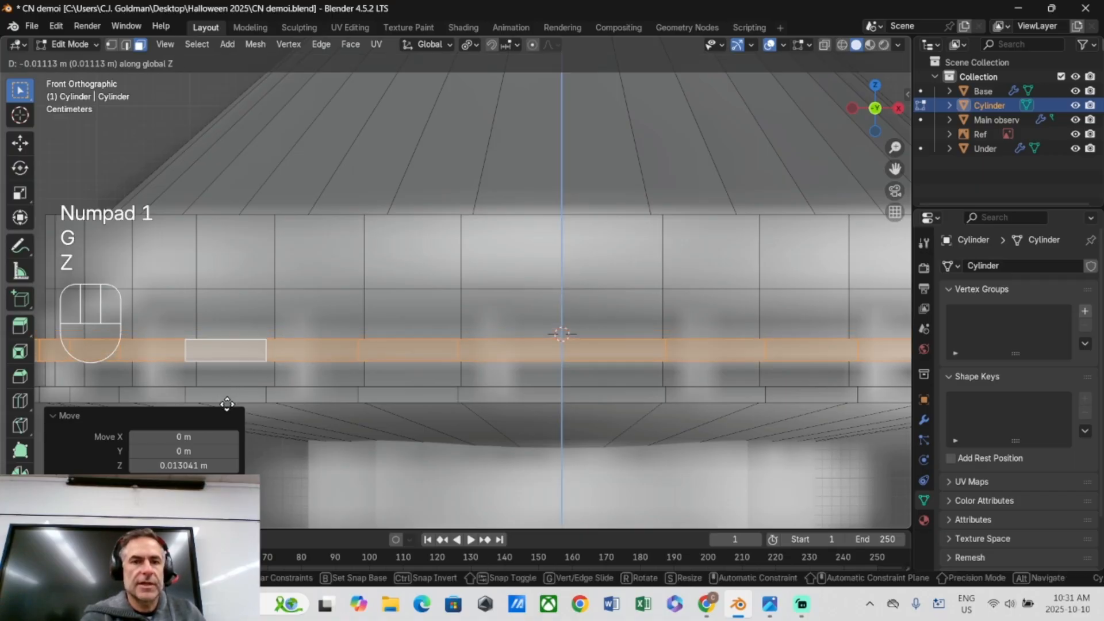
{"action": "left_click", "coordinate": [297, 404]}
{"action": "middle_click_drag", "start_coordinate": [297, 403], "coordinate": [401, 305]}
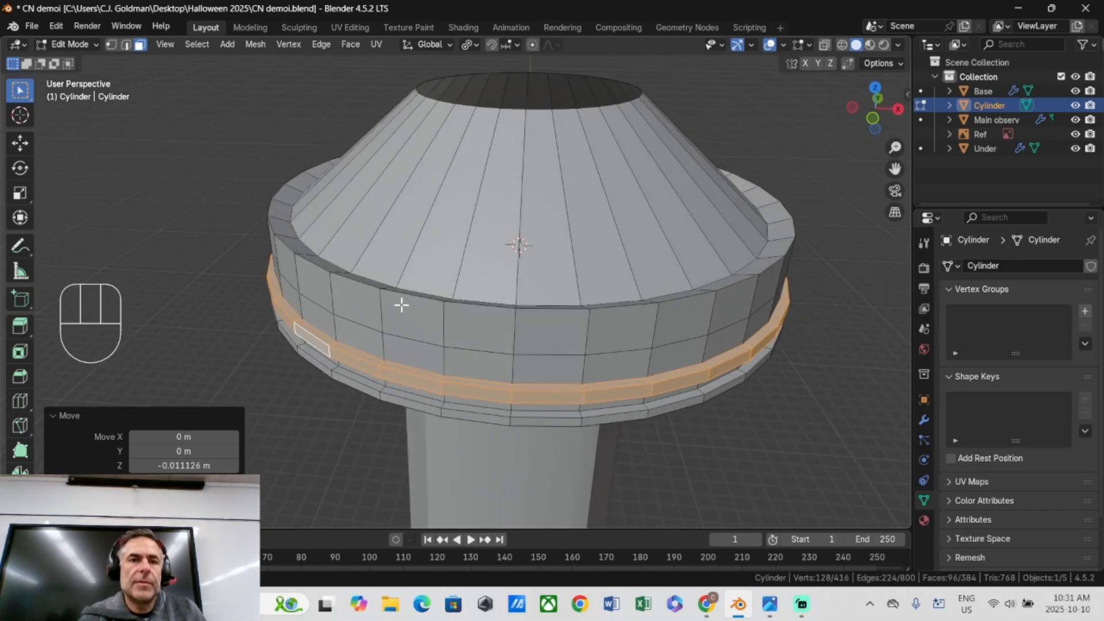
Select the collar's top outer edge loop and bevel it with one segment about 0.0165 m wide.
{"action": "left_click", "coordinate": [406, 295], "text": "alt"}
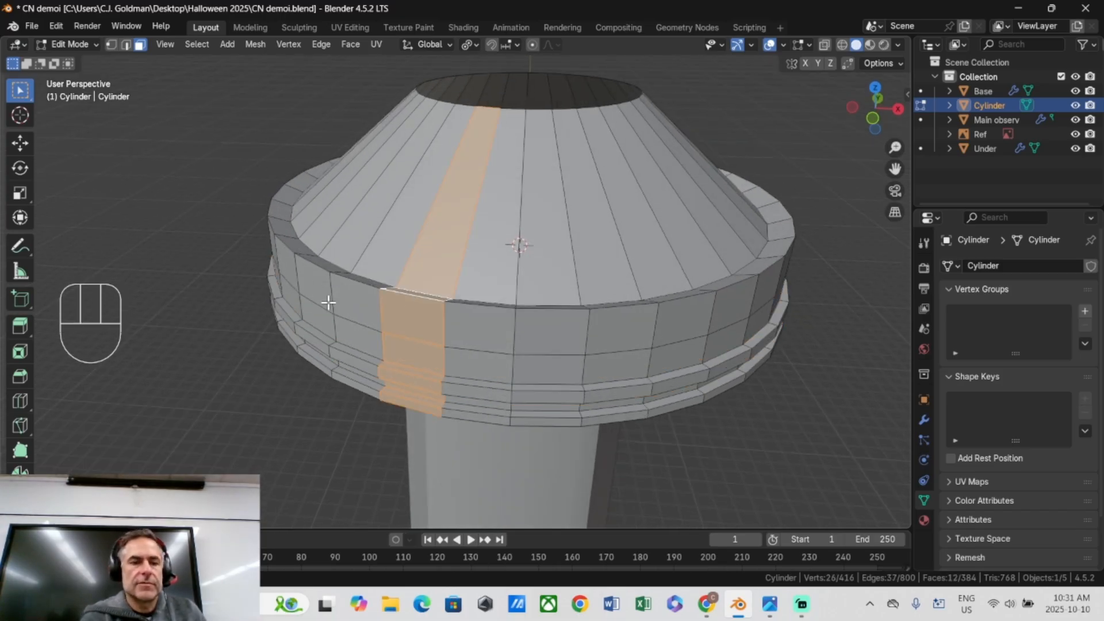
{"action": "key", "text": "2"}
{"action": "left_click", "coordinate": [358, 290], "text": "alt"}
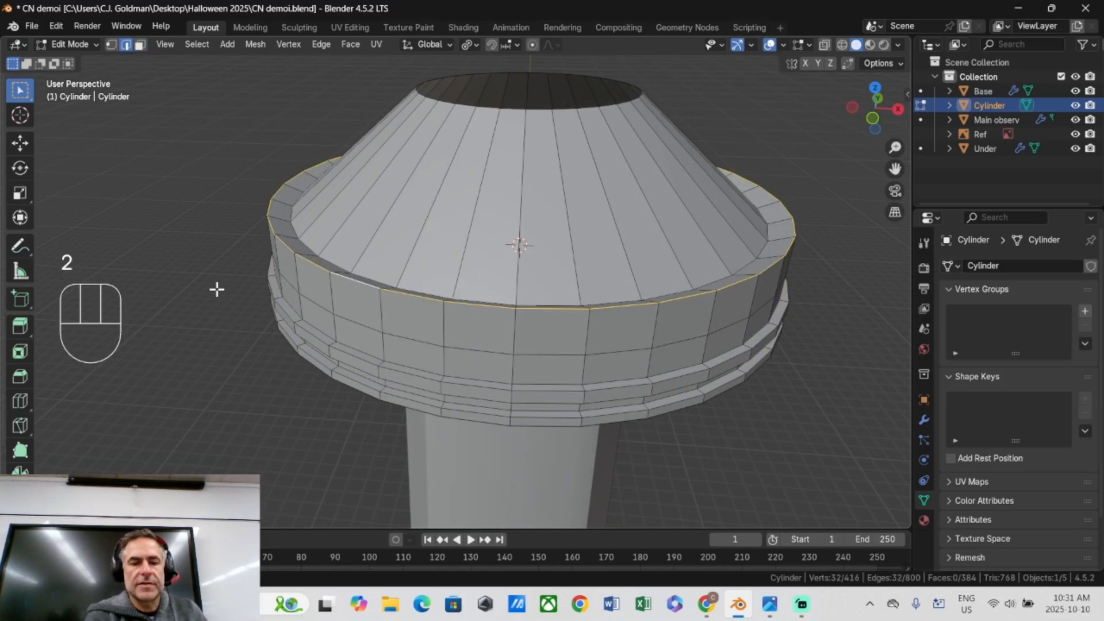
{"action": "key", "text": "ctrl+b"}
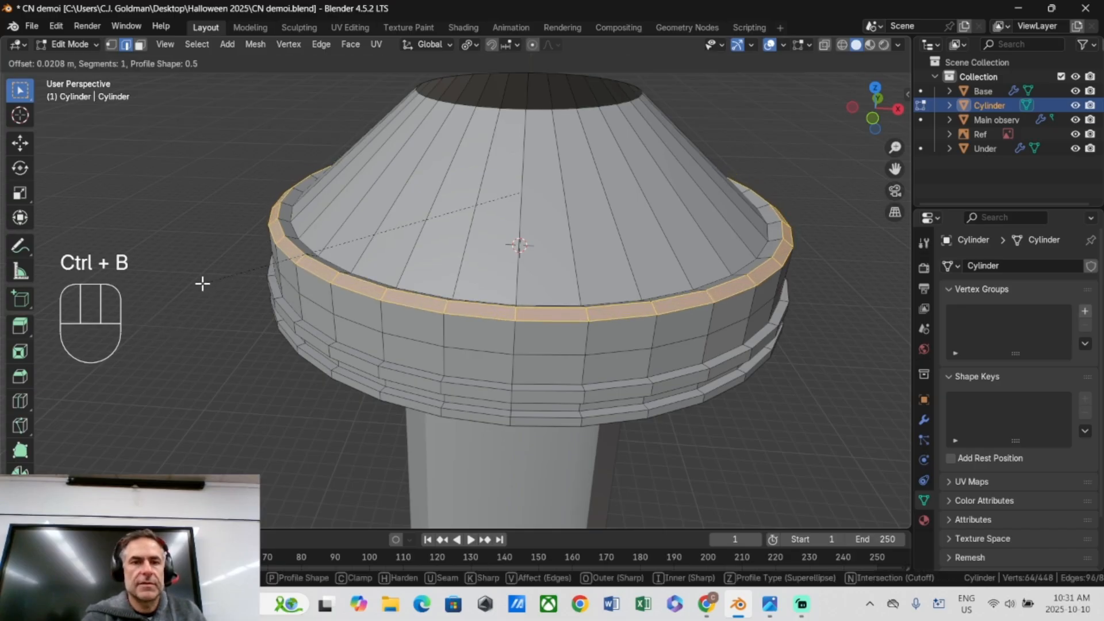
{"action": "left_click", "coordinate": [202, 283]}
{"action": "middle_click_drag", "start_coordinate": [202, 283], "coordinate": [352, 205]}
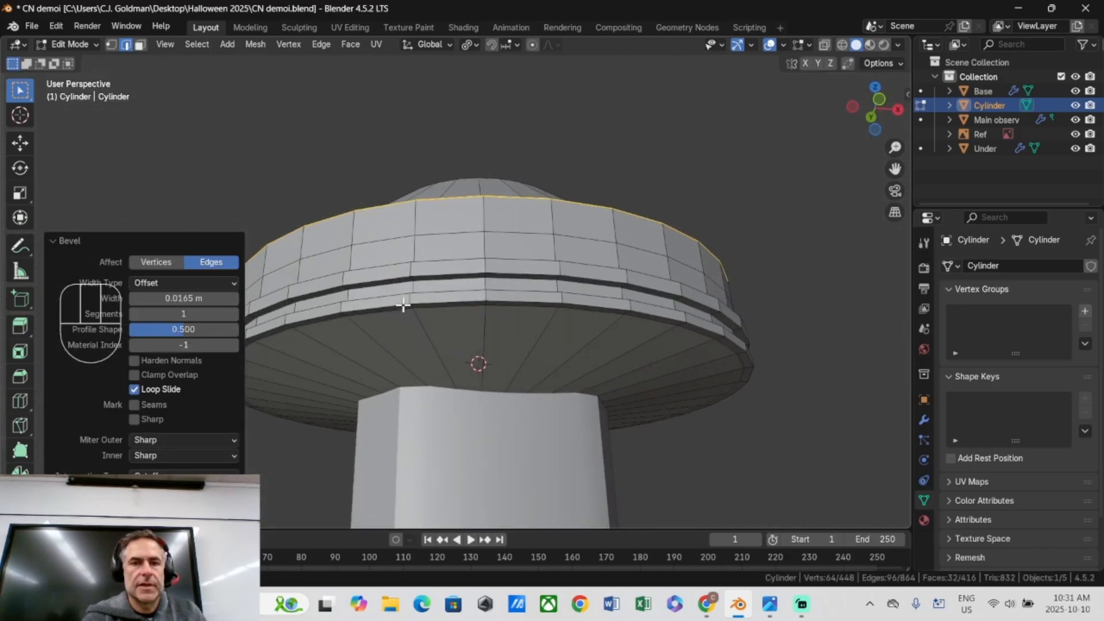
{"action": "middle_click_drag", "start_coordinate": [403, 305], "coordinate": [439, 347]}
{"action": "key", "text": "KP_1"}
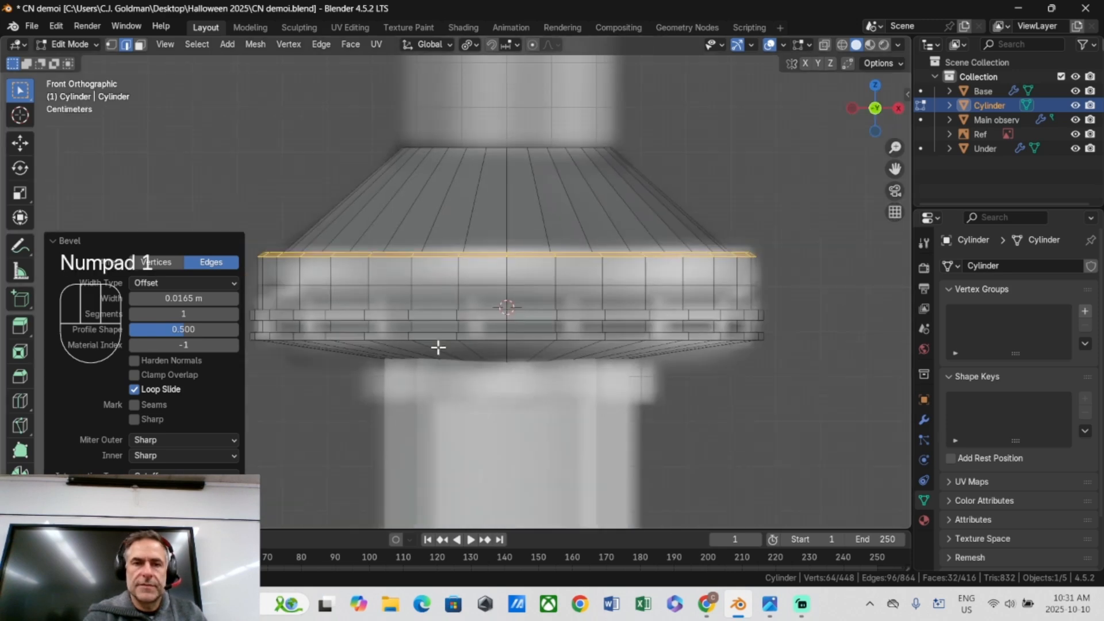
{"action": "scroll", "coordinate": [438, 348], "scroll_direction": "down", "scroll_amount": 6}
{"action": "scroll", "coordinate": [446, 280], "scroll_direction": "up", "scroll_amount": 4}
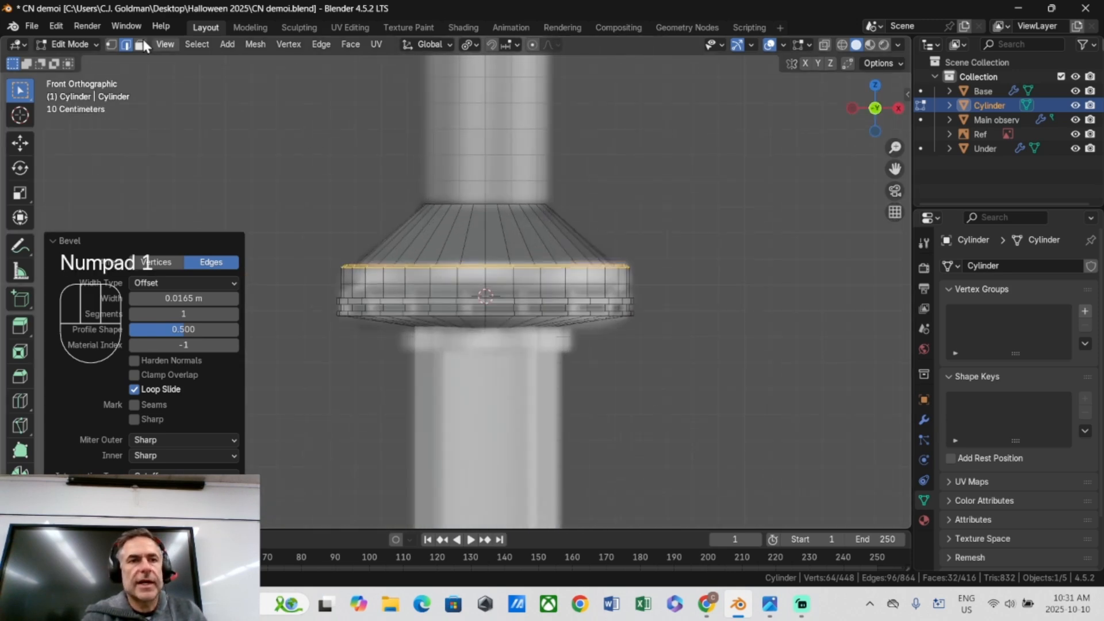
Select the cone's top edge loop and extrude it about 1.956 m along global Z up to the reference's first red ring.
{"action": "left_click", "coordinate": [479, 204], "text": "alt"}
{"action": "middle_click_drag", "start_coordinate": [413, 202], "coordinate": [443, 256]}
{"action": "key", "text": "KP_1"}
{"action": "scroll", "coordinate": [608, 344], "scroll_direction": "down", "scroll_amount": 7}
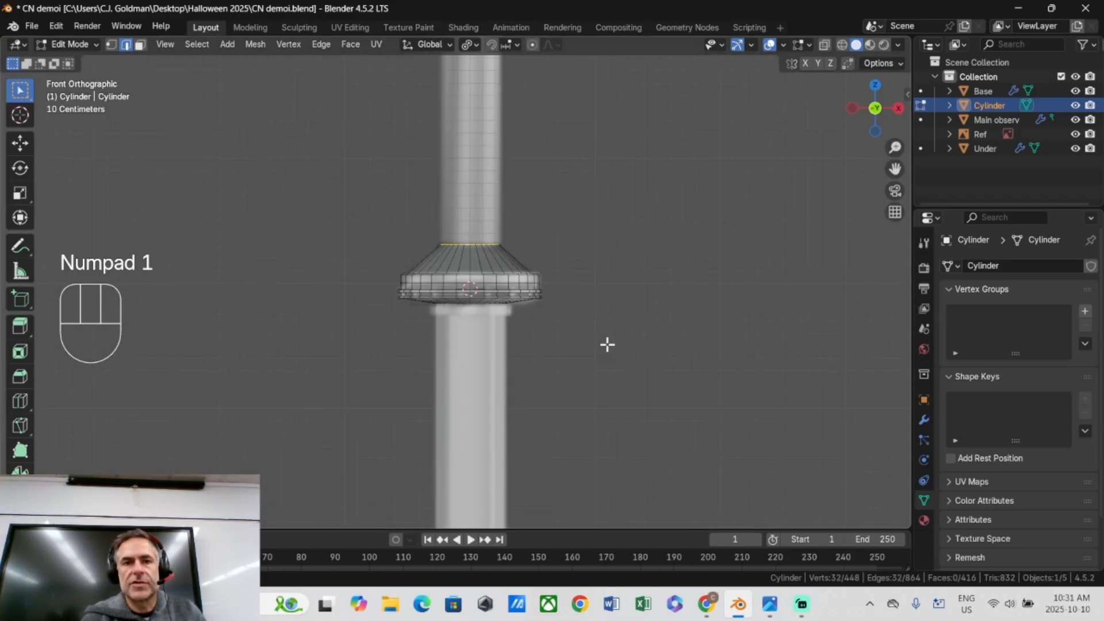
{"action": "left_click_drag", "start_coordinate": [895, 169], "coordinate": [892, 293]}
{"action": "scroll", "coordinate": [430, 281], "scroll_direction": "up", "scroll_amount": 3}
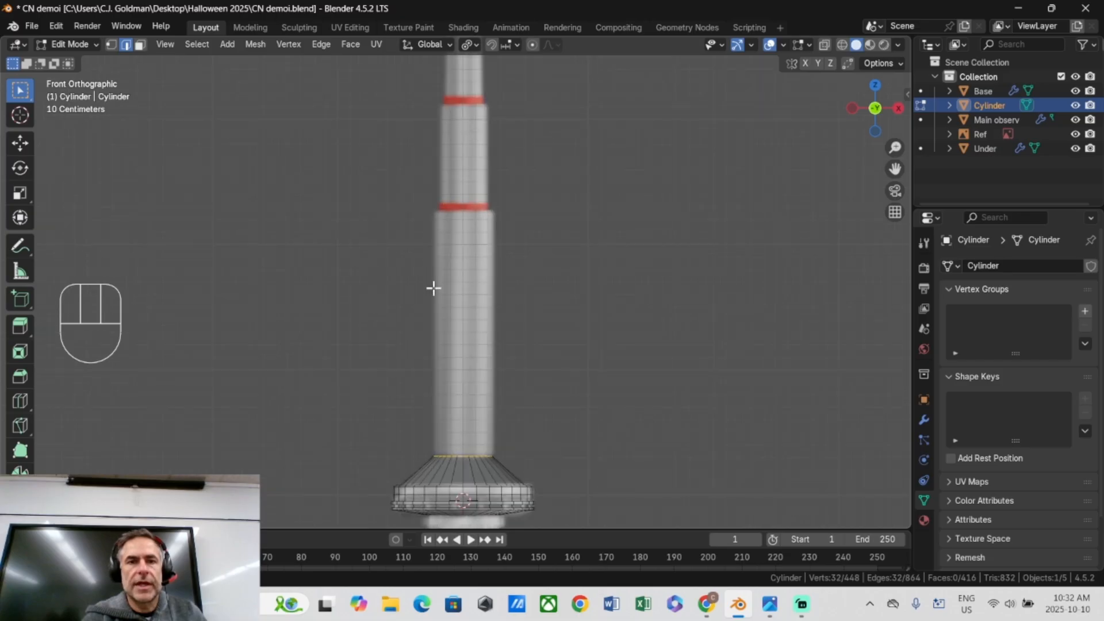
{"action": "key", "text": "e"}
{"action": "key", "text": "z"}
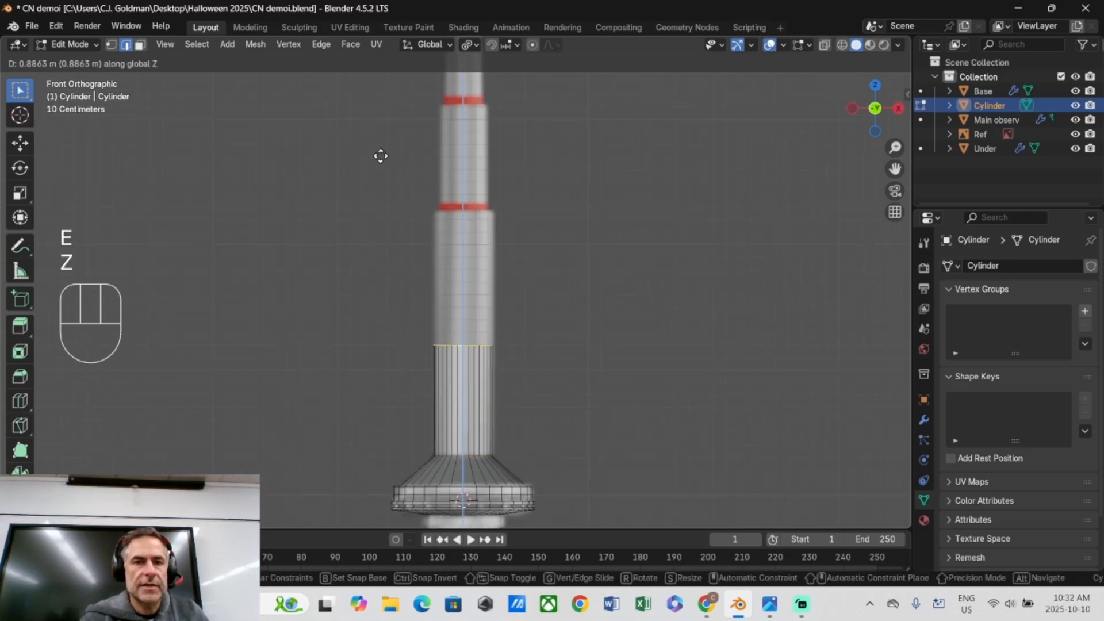
{"action": "left_click", "coordinate": [364, 519]}
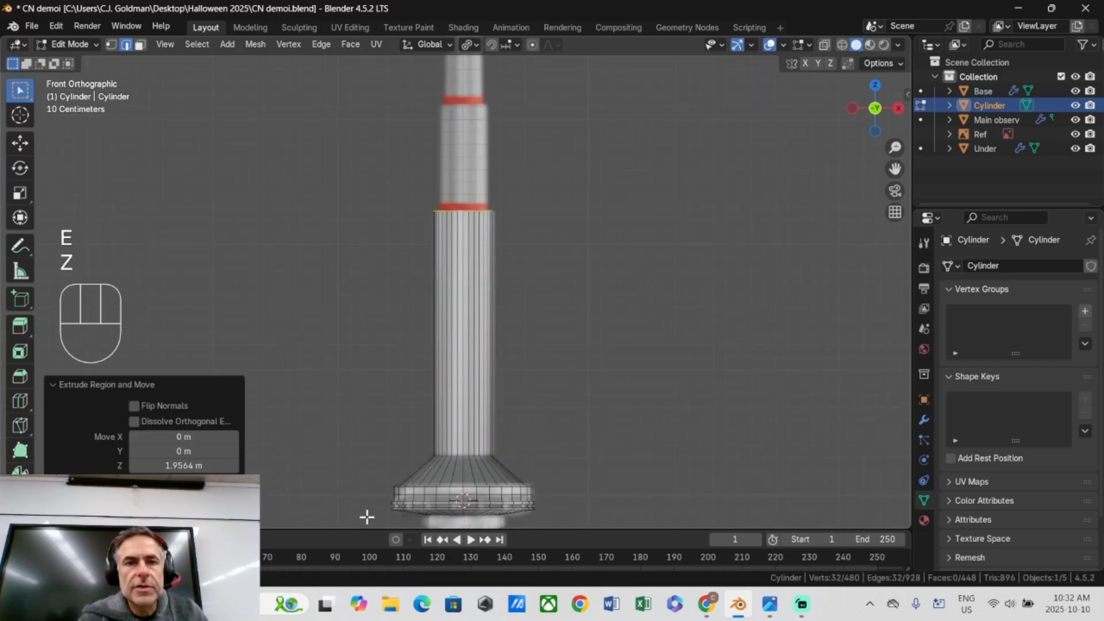
Extrude the shaft's top edge loop about 0.016 m along global Z and scale it to about 0.862 to form a small shoulder.
{"action": "key", "text": "KP_Decimal"}
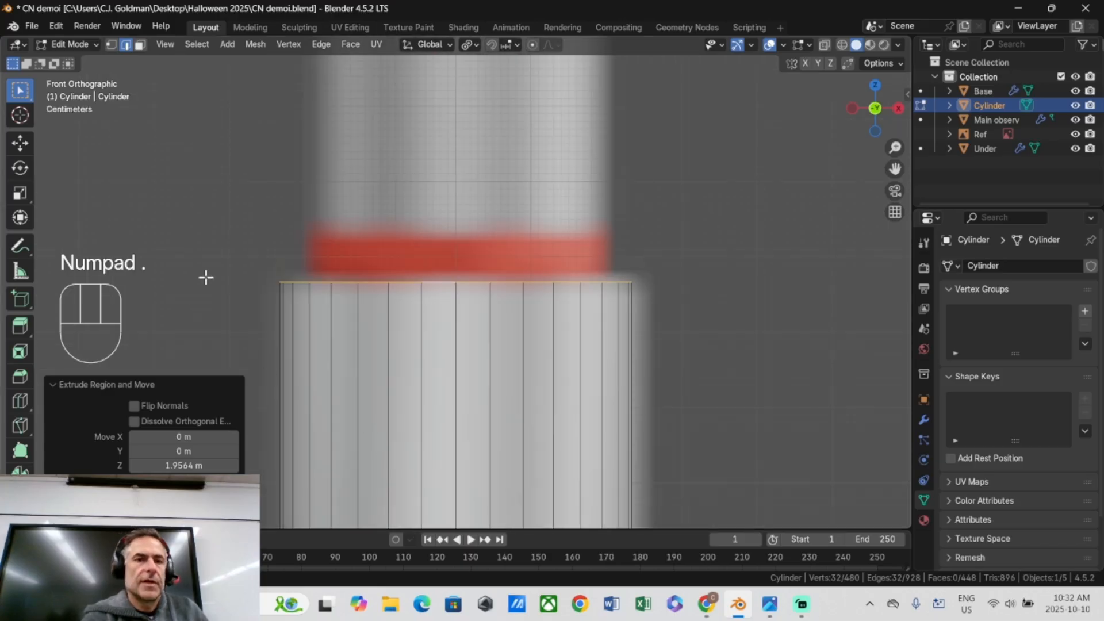
{"action": "key", "text": "e"}
{"action": "key", "text": "z"}
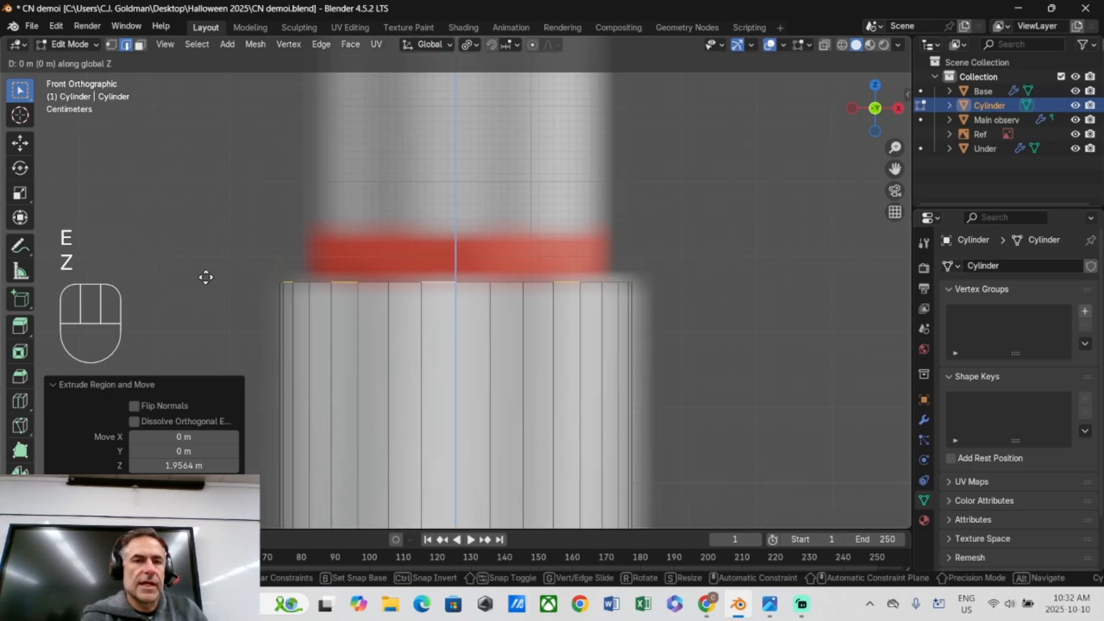
{"action": "left_click", "coordinate": [195, 276]}
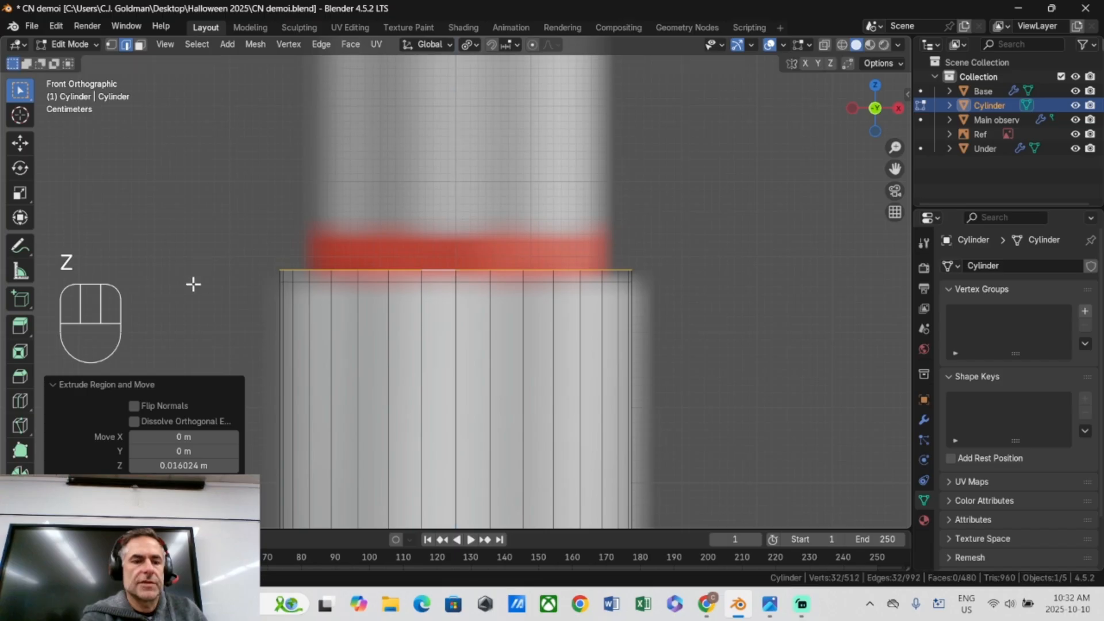
{"action": "key", "text": "s"}
{"action": "left_click", "coordinate": [230, 284]}
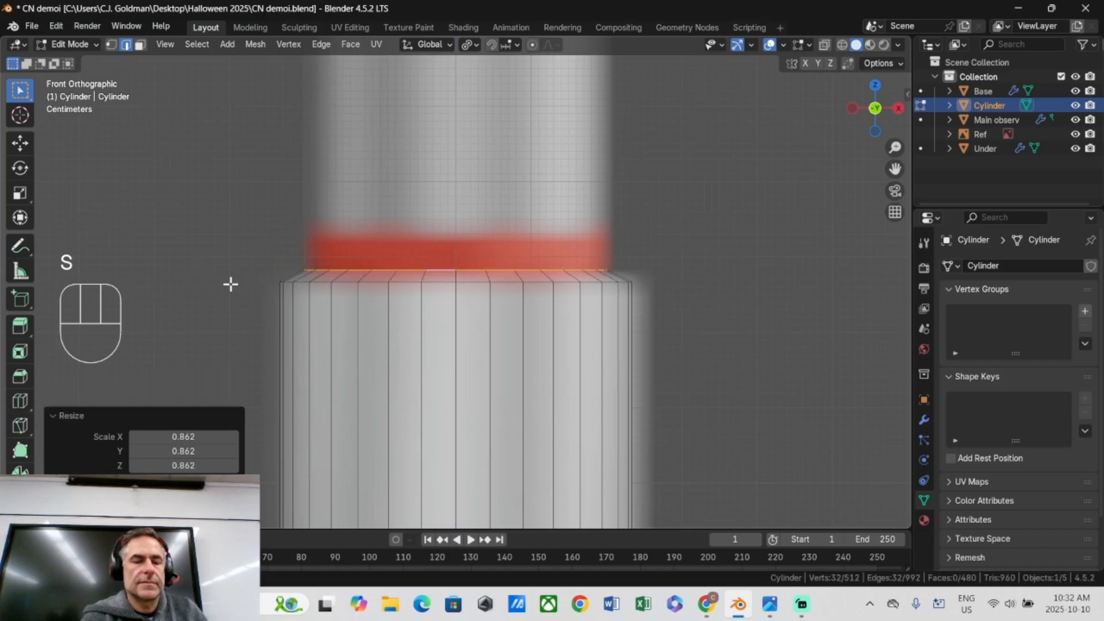
Extrude the shoulder's top loop about 0.047 m along global Z to cover the first red ring.
{"action": "key", "text": "e"}
{"action": "key", "text": "z"}
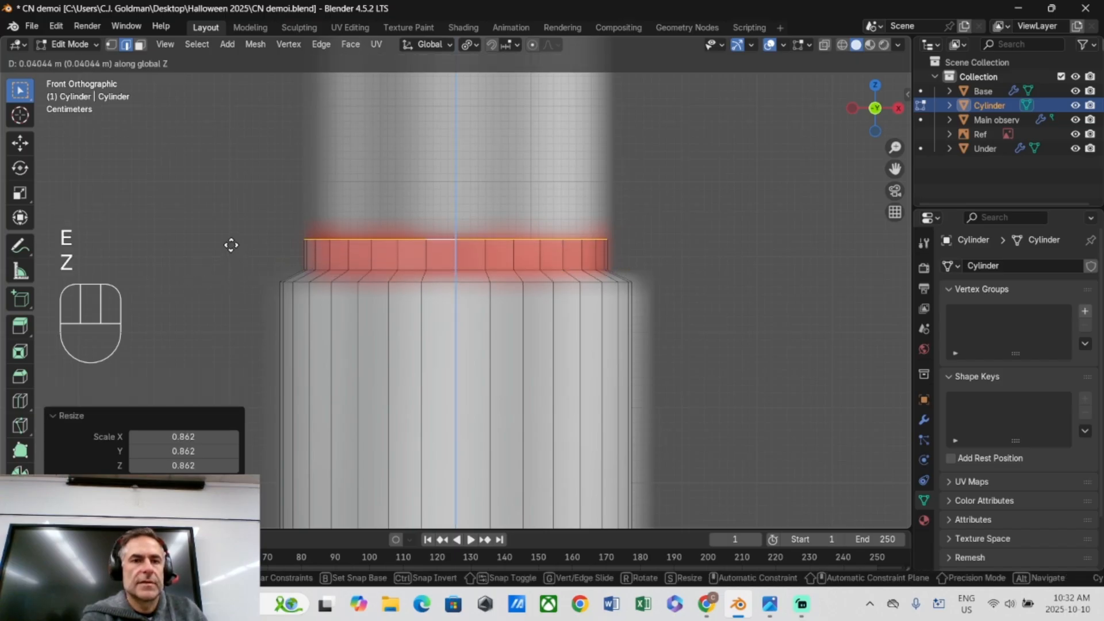
{"action": "left_click", "coordinate": [232, 240]}
Extrude the first ring's top loop about 0.771 m along global Z to form the second mast section.
{"action": "scroll", "coordinate": [293, 253], "scroll_direction": "down", "scroll_amount": 2}
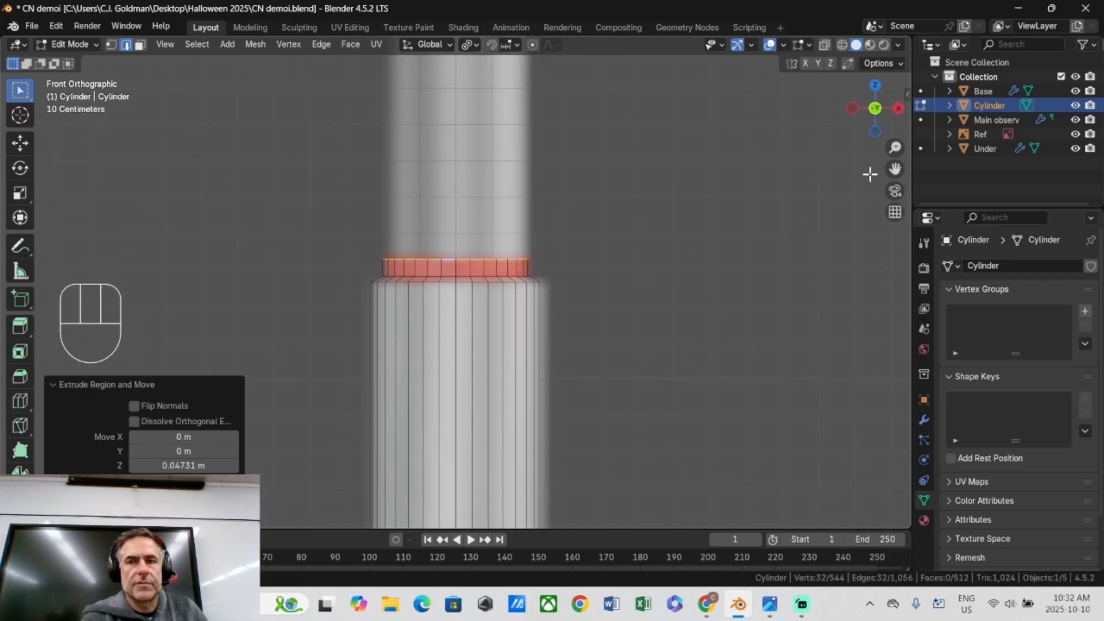
{"action": "scroll", "coordinate": [385, 238], "scroll_direction": "down", "scroll_amount": 2}
{"action": "key", "text": "z"}
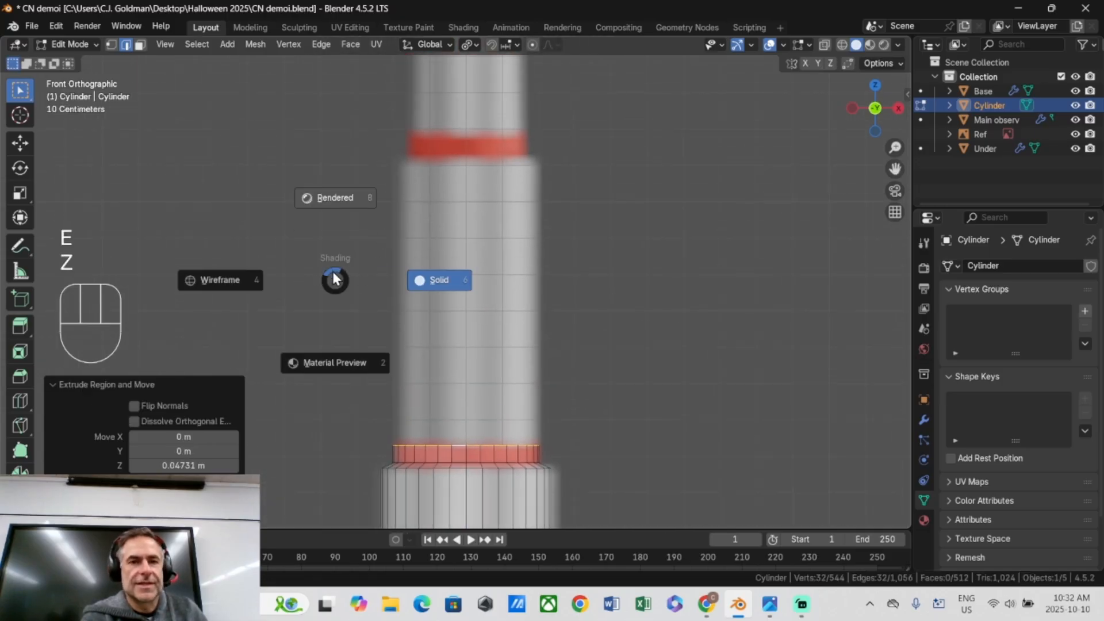
{"action": "left_click", "coordinate": [439, 288]}
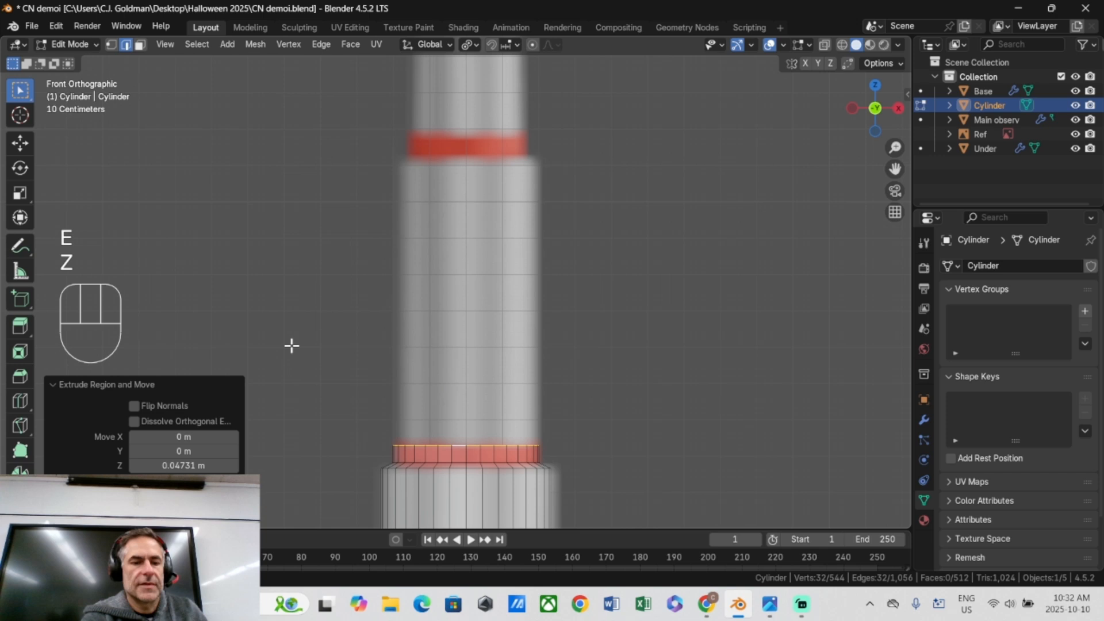
{"action": "key", "text": "e"}
{"action": "key", "text": "z"}
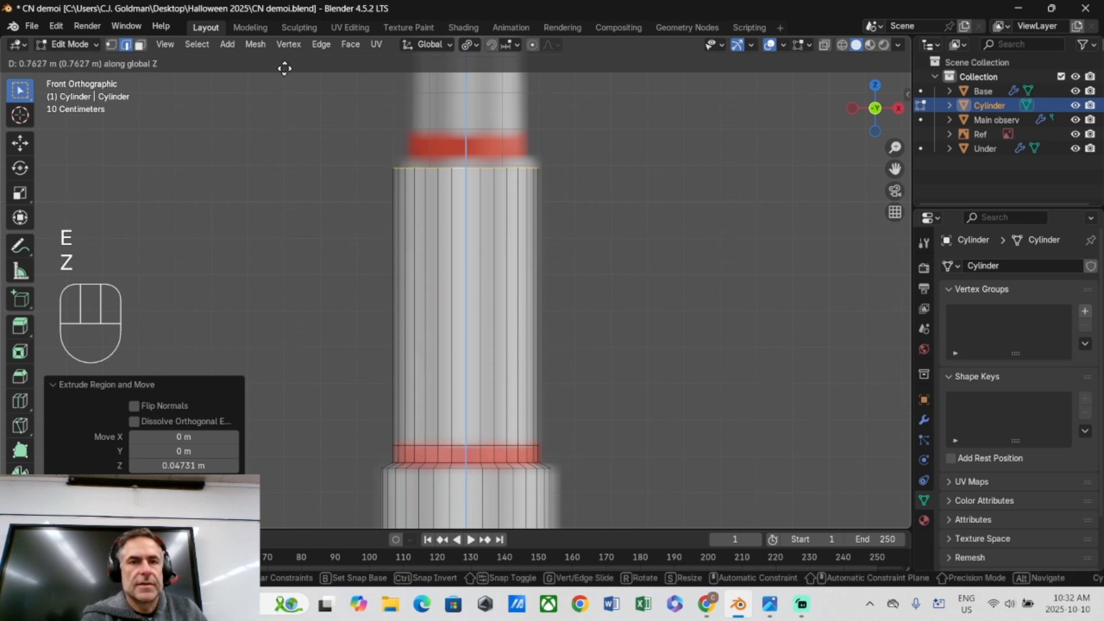
{"action": "left_click", "coordinate": [285, 66]}
{"action": "key", "text": "KP_Decimal"}
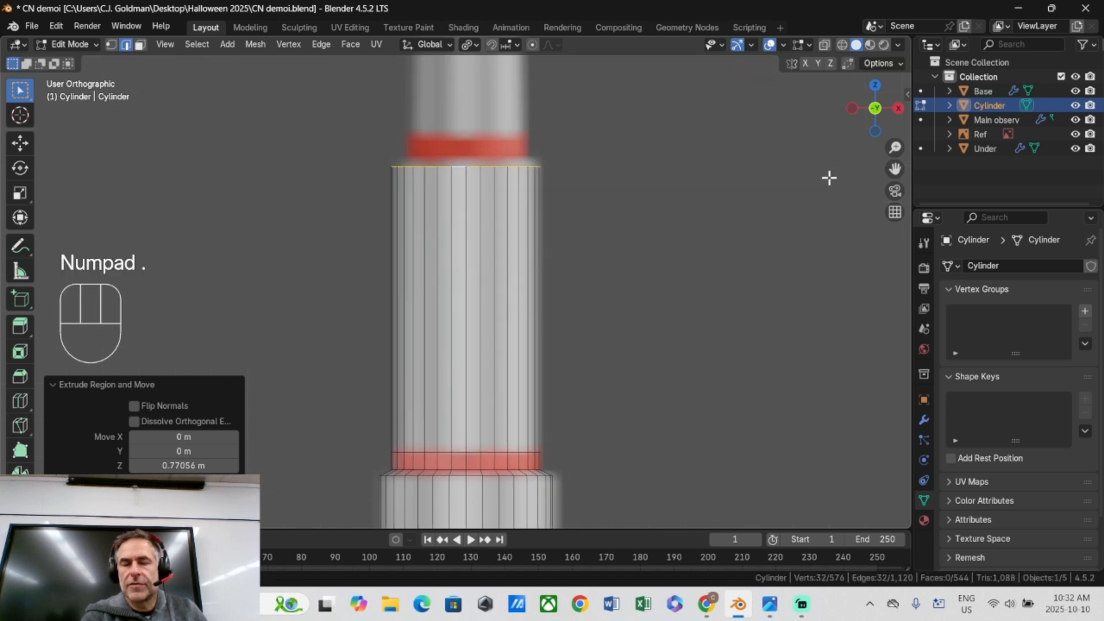
{"action": "key", "text": "e"}
{"action": "key", "text": "z"}
{"action": "right_click", "coordinate": [316, 315]}
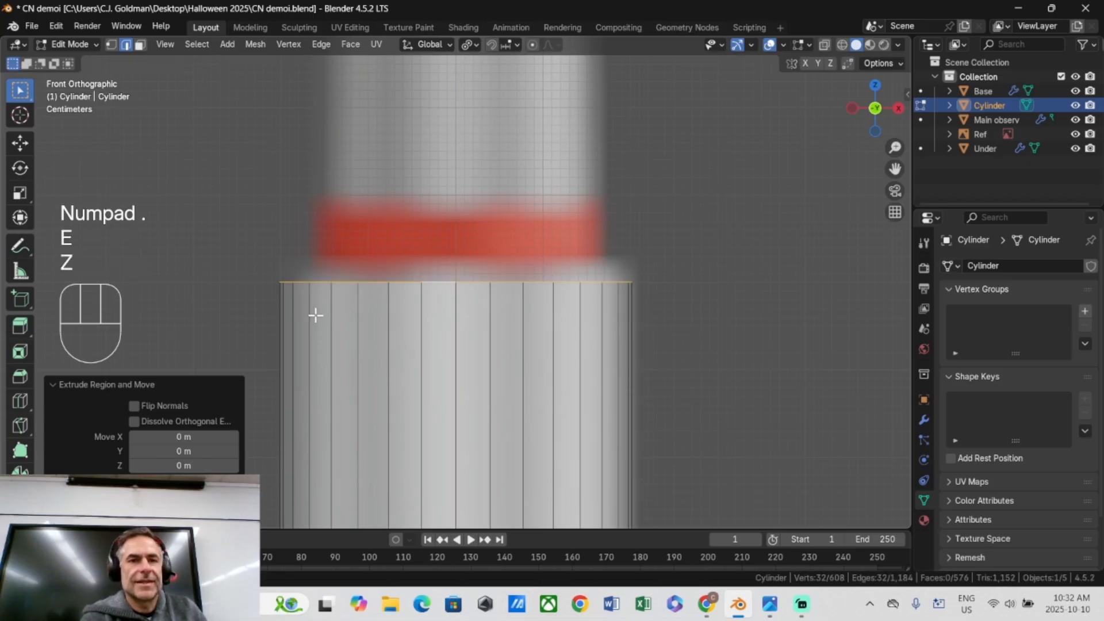
{"action": "key", "text": "ctrl+z"}
{"action": "key", "text": "ctrl+z"}
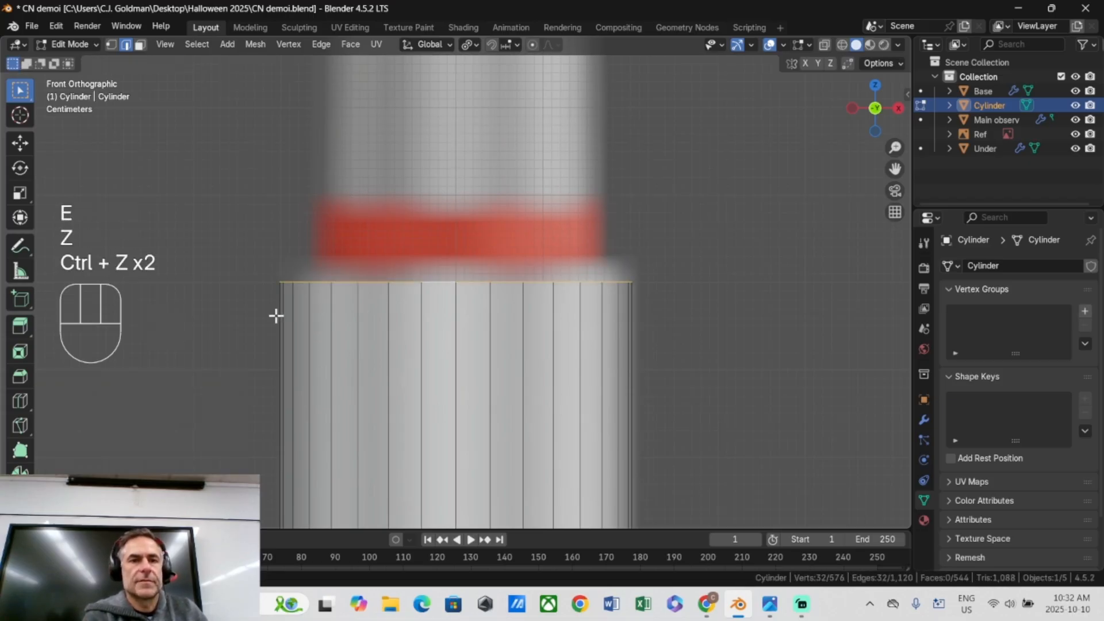
Extrude the second section's top loop about 0.03 m along global Z and scale it to about 0.804 as a tapered shoulder.
{"action": "key", "text": "e"}
{"action": "key", "text": "z"}
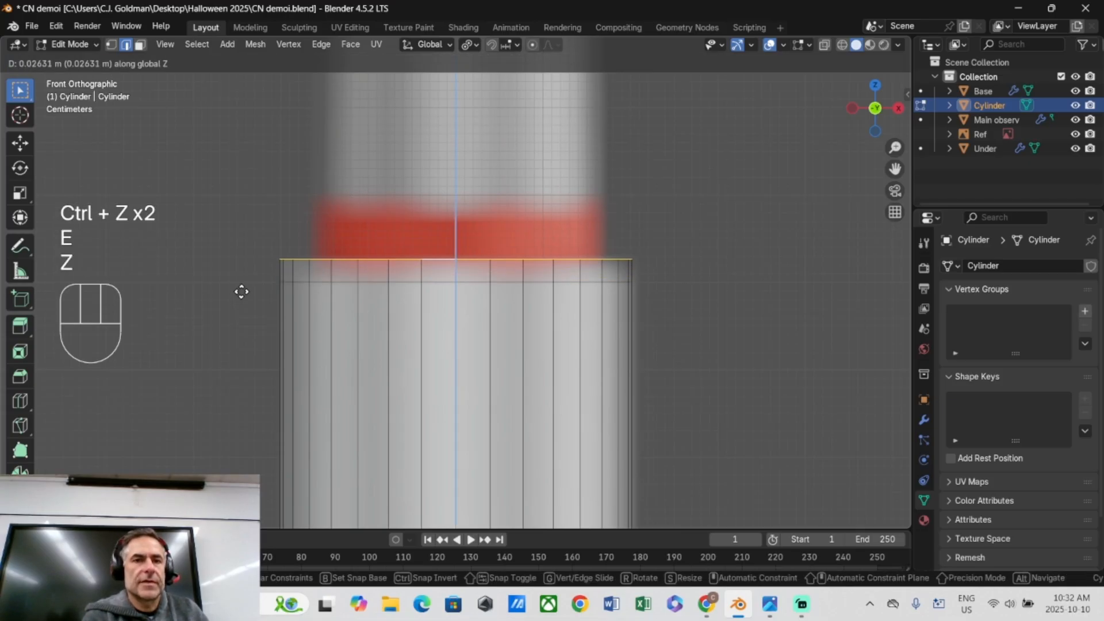
{"action": "left_click", "coordinate": [241, 287]}
{"action": "key", "text": "s"}
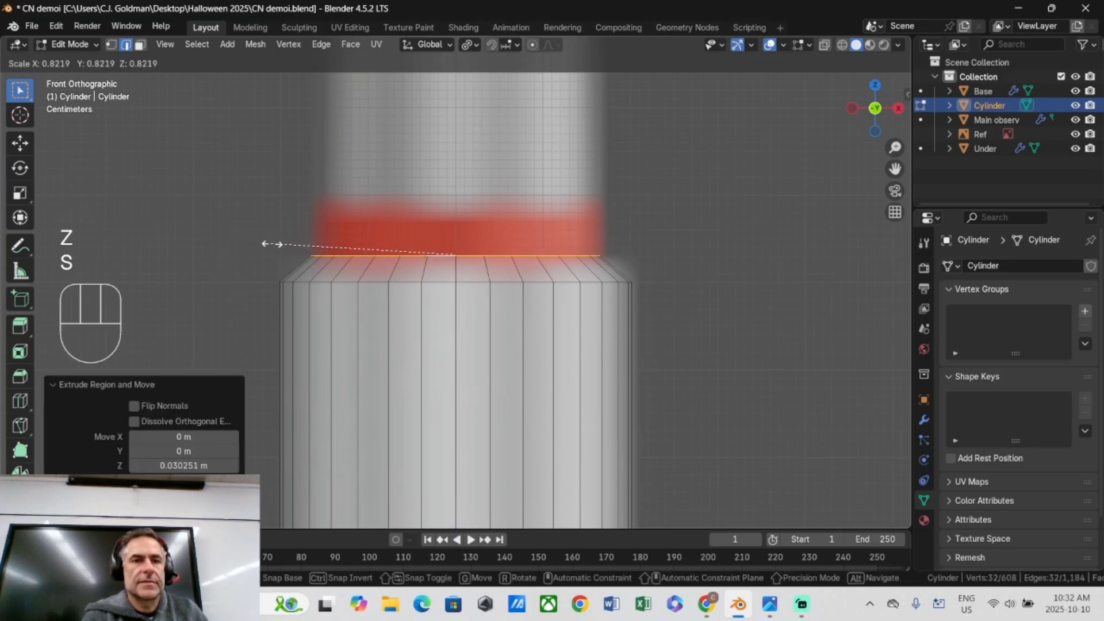
{"action": "left_click", "coordinate": [281, 244]}
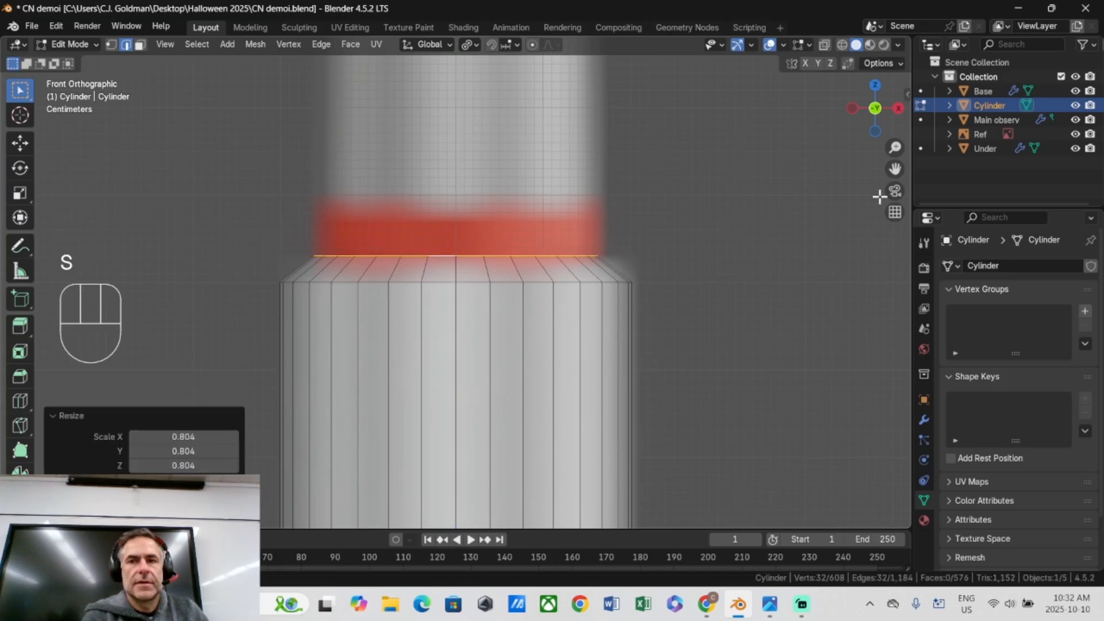
Extrude the tapered shoulder's top loop about 0.061 m along global Z to cover the second red ring.
{"action": "left_click_drag", "start_coordinate": [895, 170], "coordinate": [897, 281]}
{"action": "key", "text": "e"}
{"action": "key", "text": "z"}
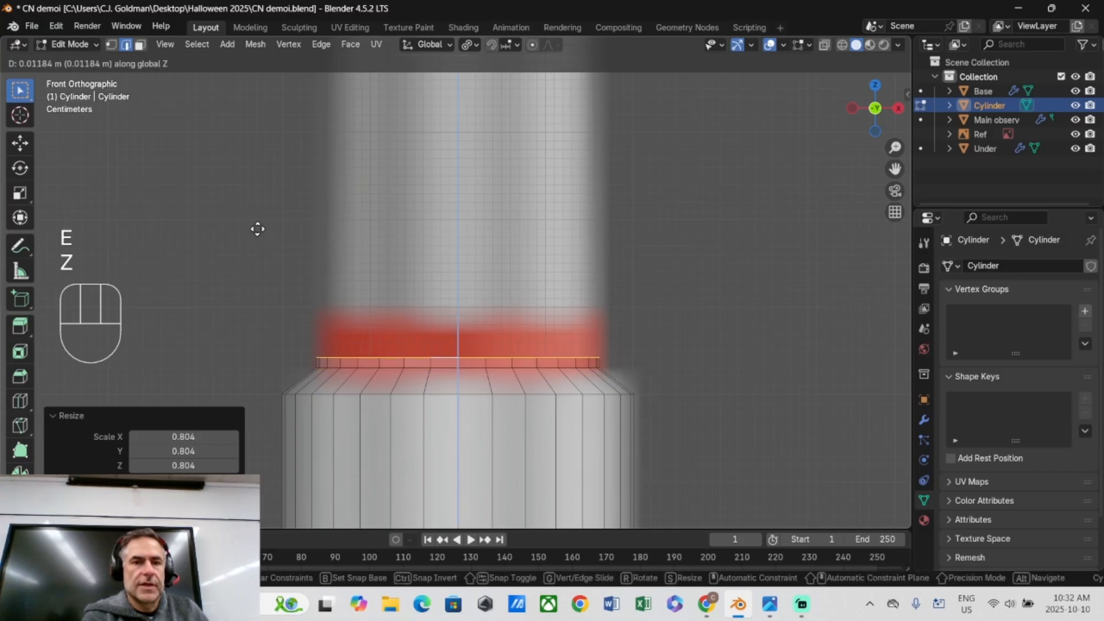
{"action": "left_click", "coordinate": [256, 187]}
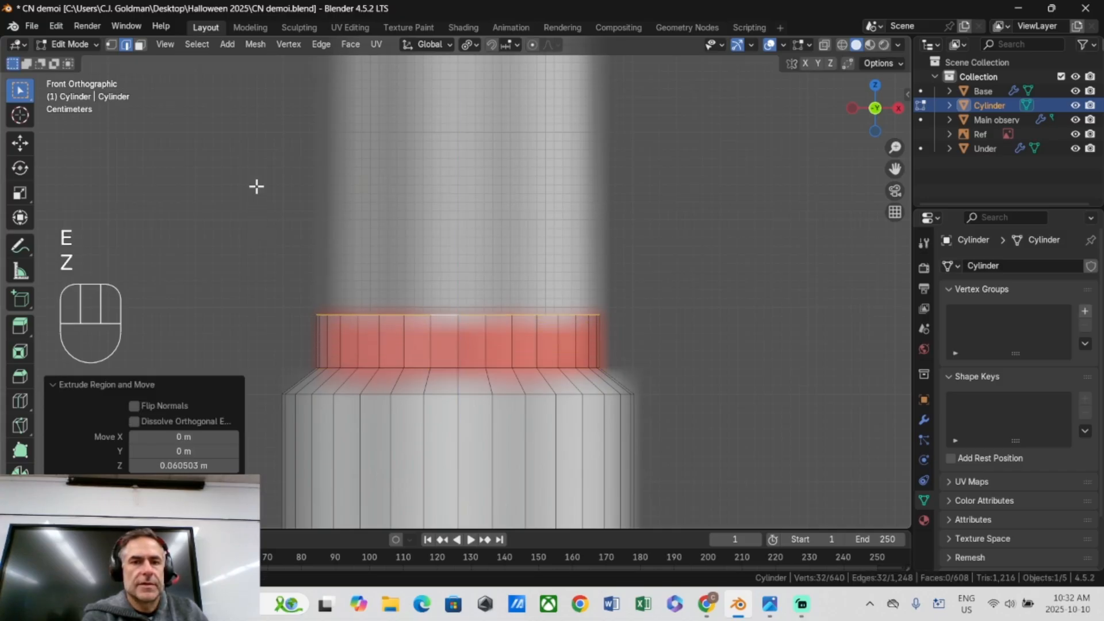
Extrude the second ring's top loop about 1.098 m along global Z to form the third mast section.
{"action": "scroll", "coordinate": [402, 259], "scroll_direction": "down", "scroll_amount": 6}
{"action": "left_click_drag", "start_coordinate": [895, 179], "coordinate": [784, 208]}
{"action": "key", "text": "e"}
{"action": "key", "text": "z"}
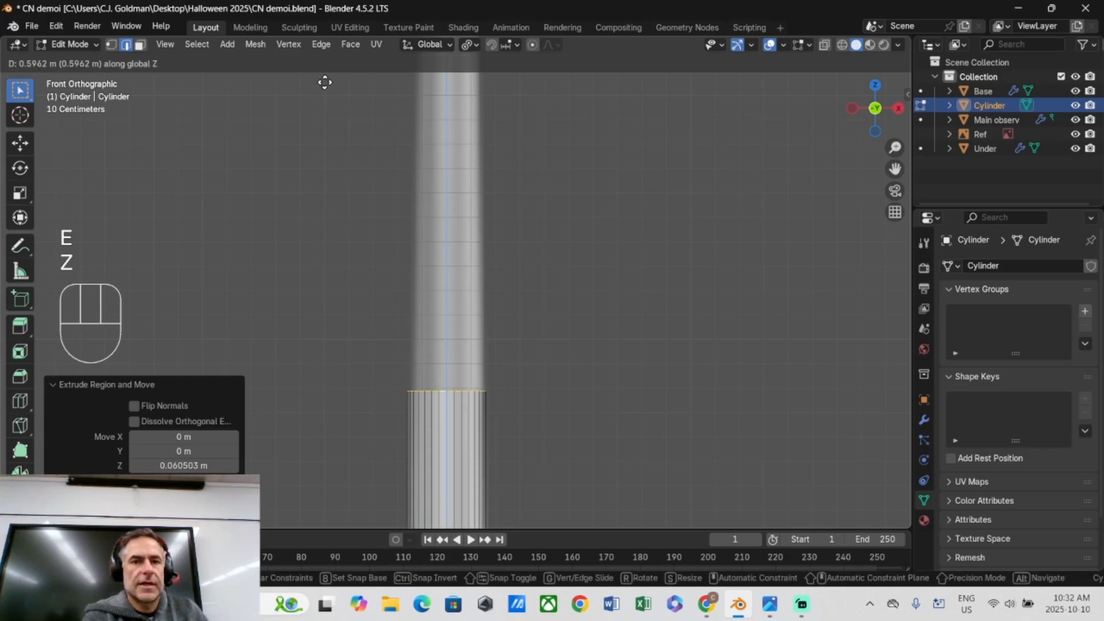
{"action": "left_click", "coordinate": [340, 456]}
Move the third mast section's top loop up about 1.261 m along global Z to meet the base of the reference's red tip.
{"action": "scroll", "coordinate": [467, 323], "scroll_direction": "down", "scroll_amount": 7}
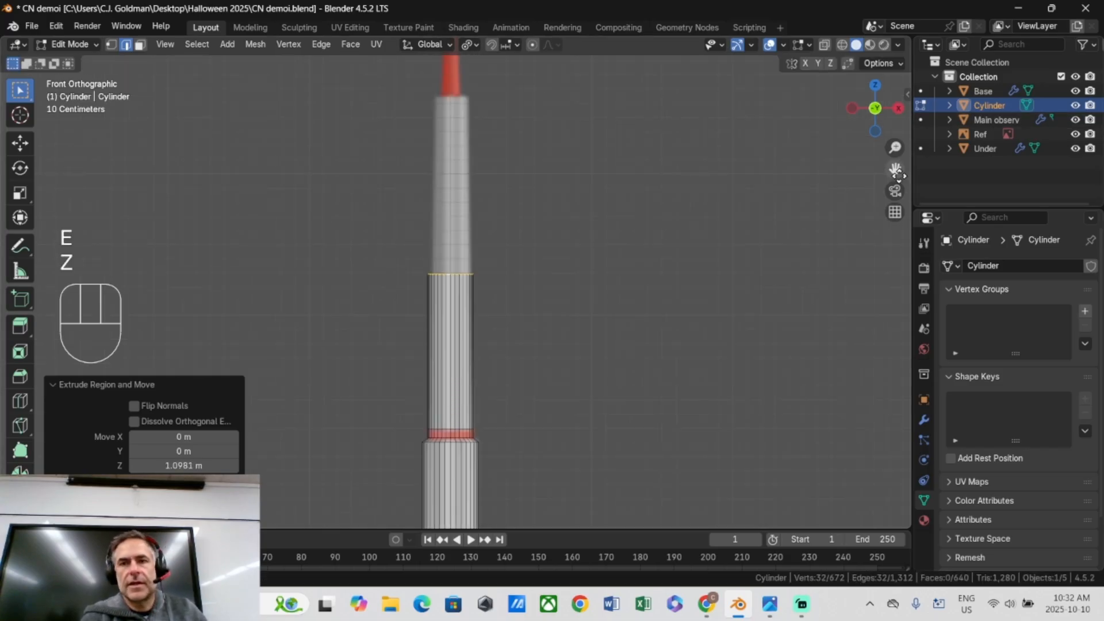
{"action": "scroll", "coordinate": [422, 261], "scroll_direction": "up", "scroll_amount": 5}
{"action": "key", "text": "g"}
{"action": "key", "text": "z"}
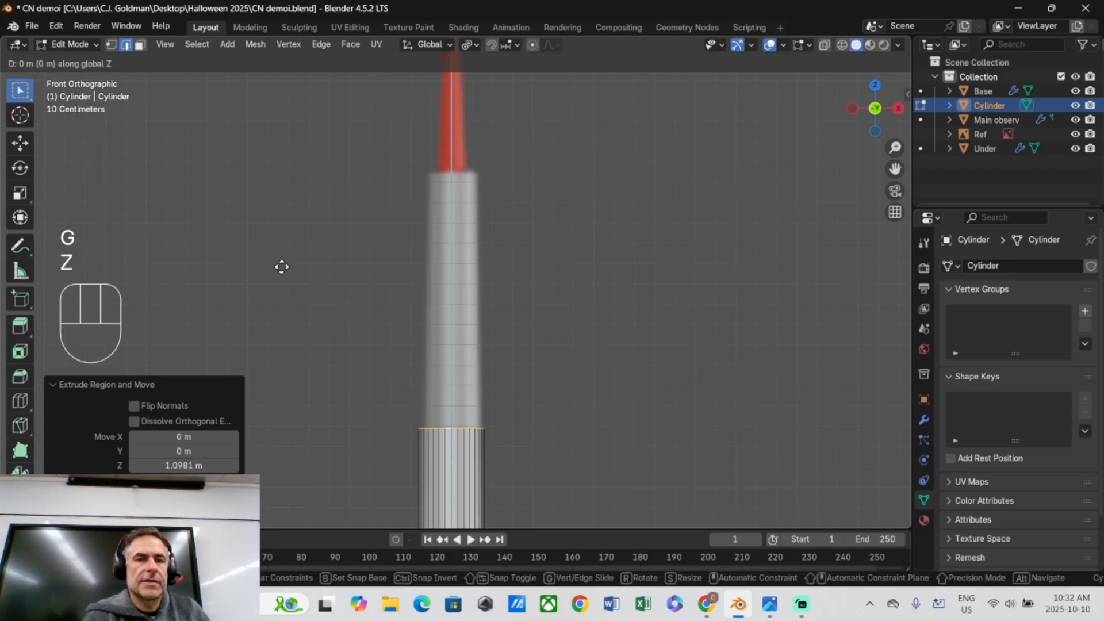
{"action": "left_click", "coordinate": [322, 500]}
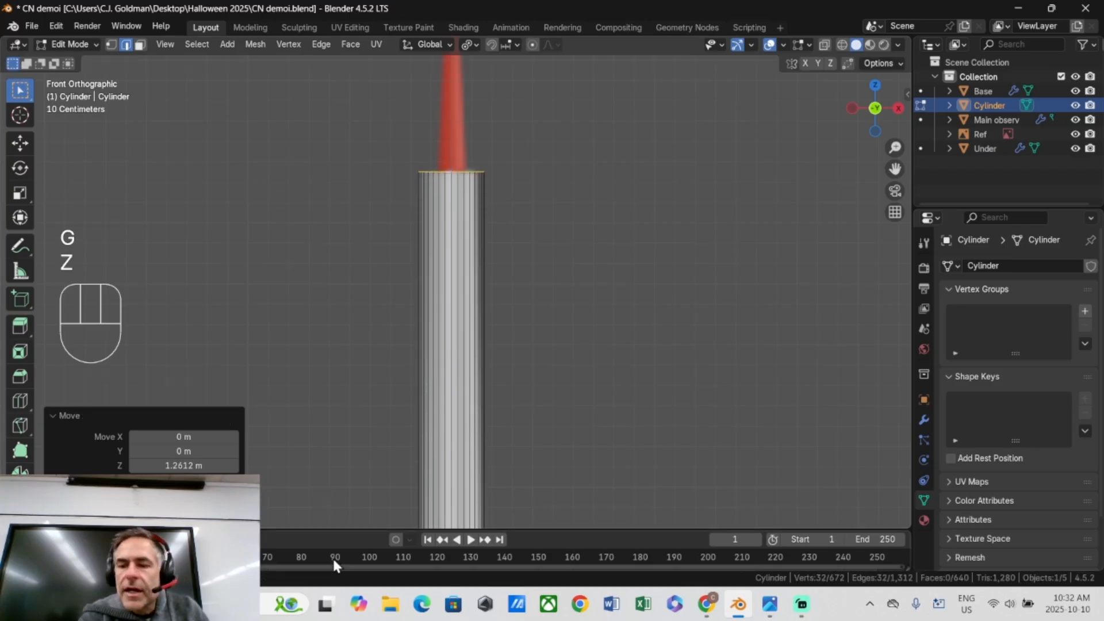
Extrude the third section's top loop in place and scale it inward to 0.736.
{"action": "key", "text": "KP_Decimal"}
{"action": "key", "text": "KP_Decimal"}
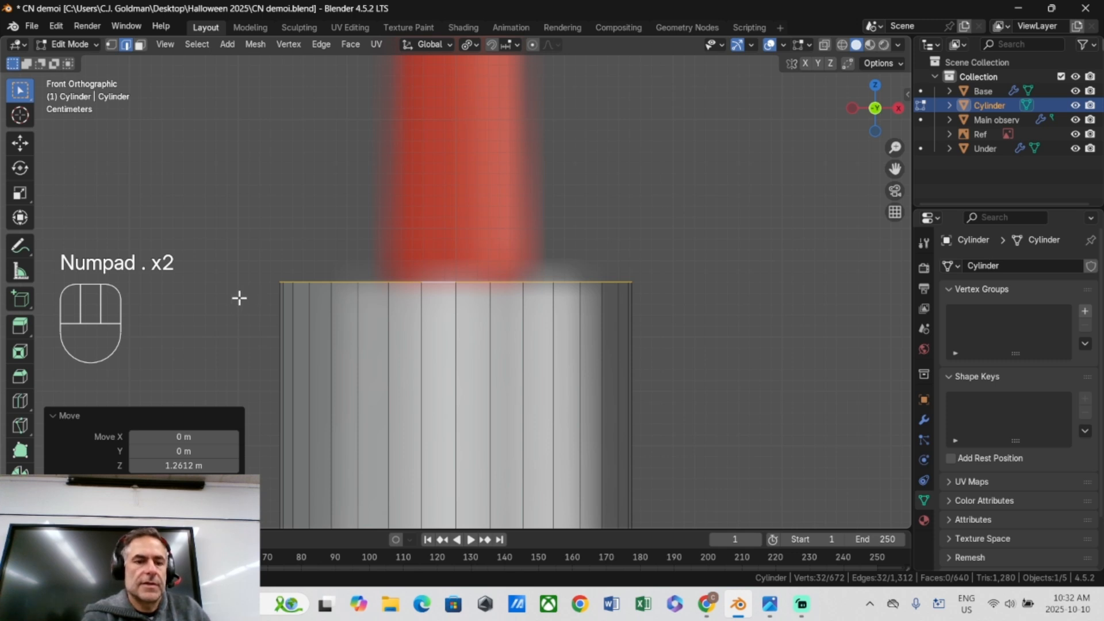
{"action": "key", "text": "e"}
{"action": "key", "text": "s"}
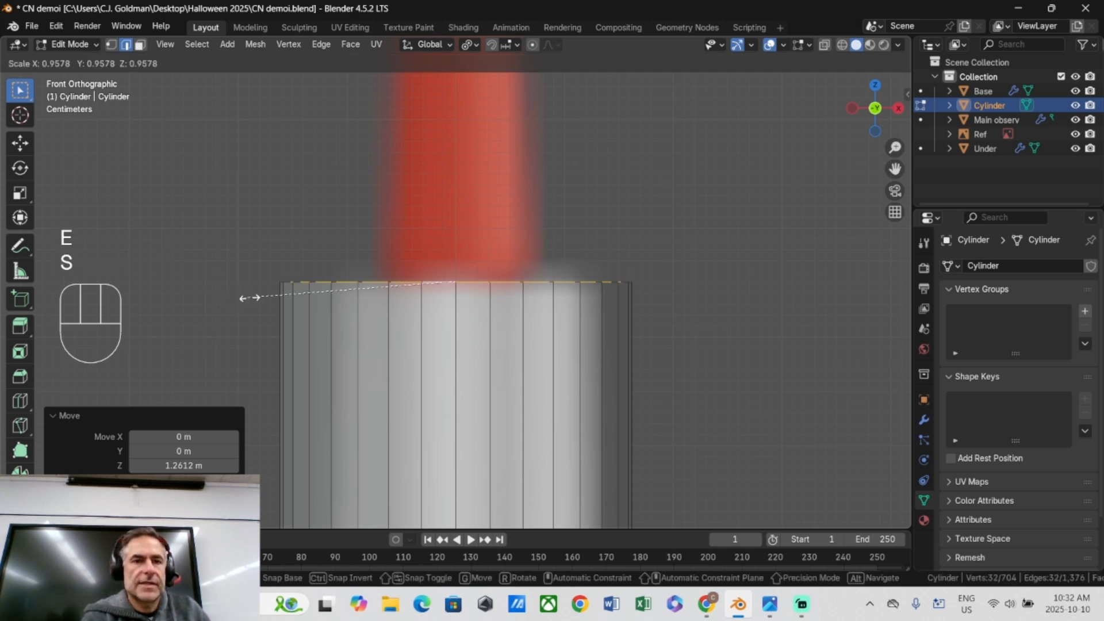
{"action": "left_click", "coordinate": [296, 291]}
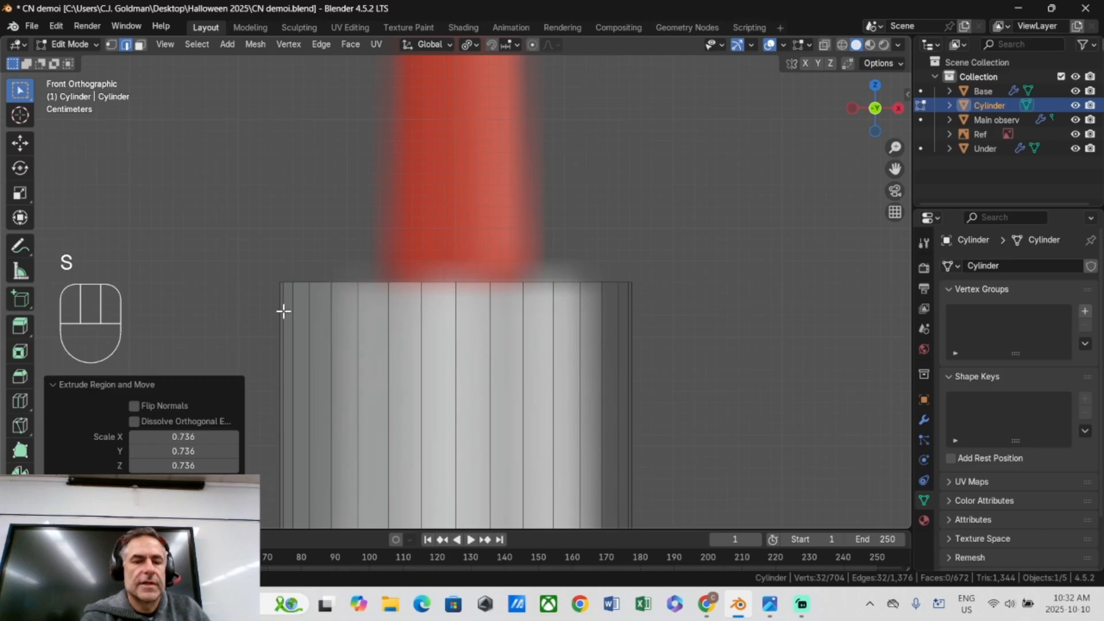
Raise the inner loop about 0.013 m along global Z and scale it further inward toward the red tip's width.
{"action": "key", "text": "g"}
{"action": "key", "text": "z"}
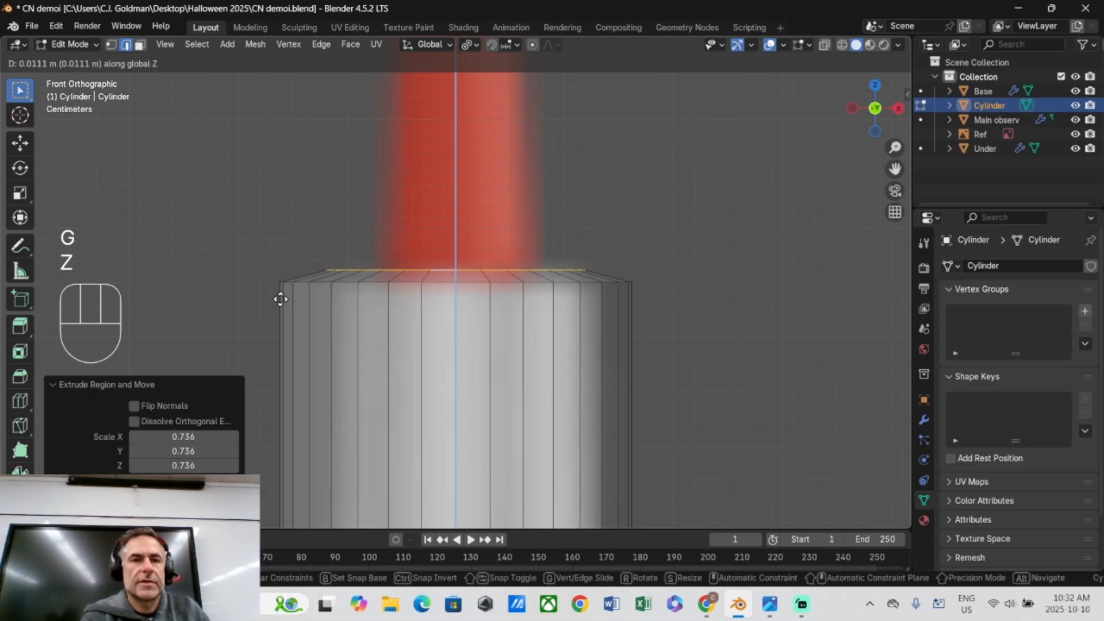
{"action": "left_click", "coordinate": [282, 296]}
{"action": "key", "text": "s"}
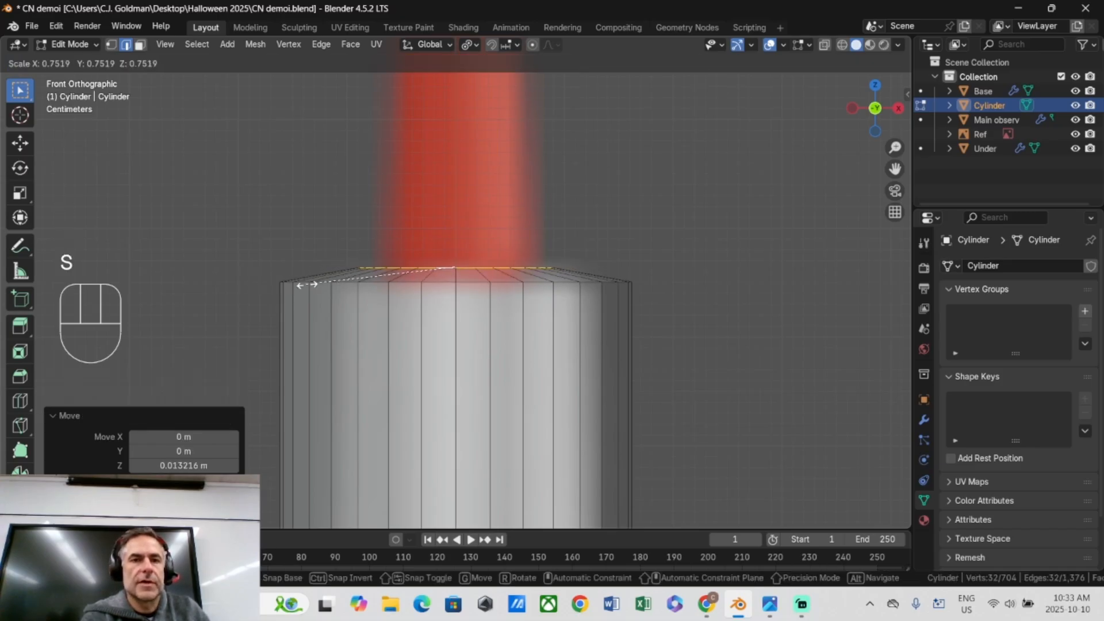
{"action": "left_click", "coordinate": [314, 286]}
Select the outer edge loop below the sloped shoulder and scale it to 0.801 to taper the third section.
{"action": "left_click", "coordinate": [373, 286], "text": "alt"}
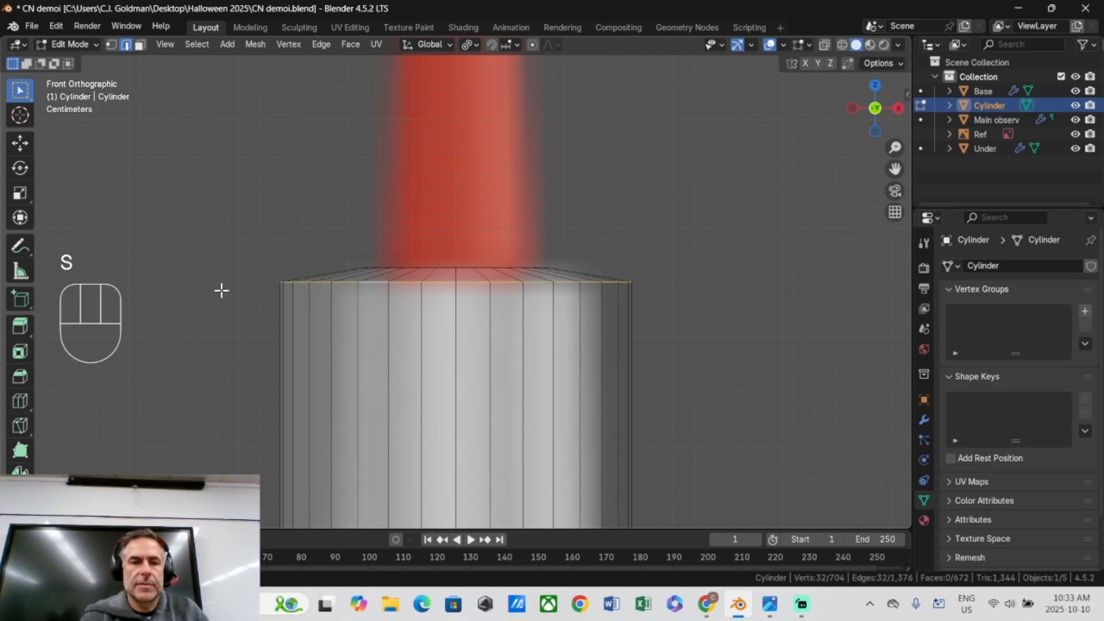
{"action": "key", "text": "s"}
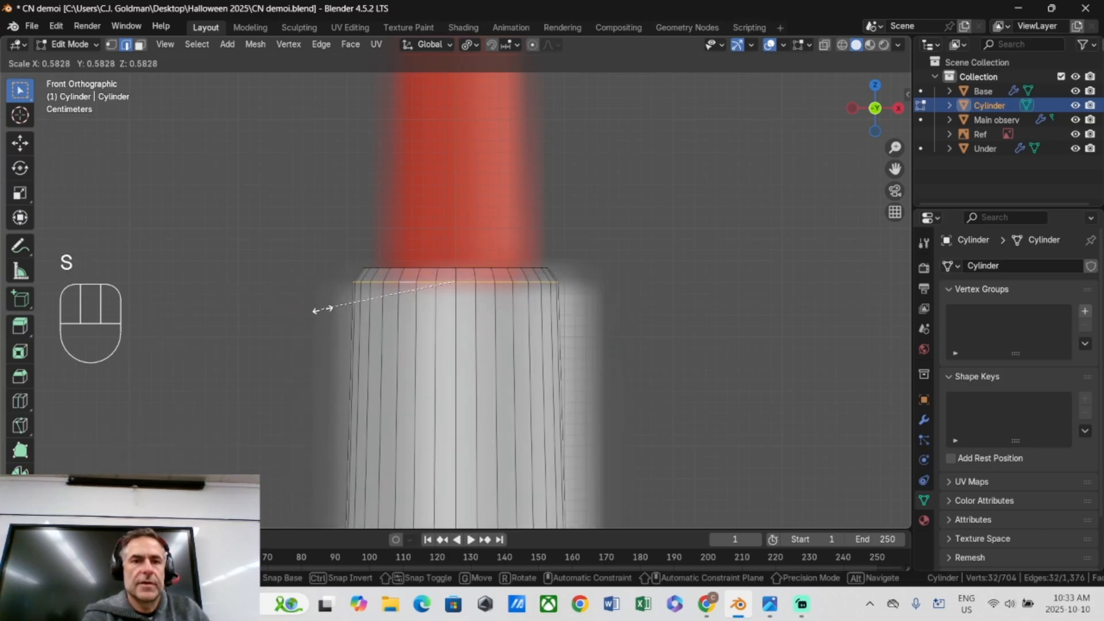
{"action": "left_click", "coordinate": [268, 298]}
Extrude the shoulder's inner top loop about 0.458 m along global Z to begin the red antenna tip.
{"action": "scroll", "coordinate": [790, 224], "scroll_direction": "down", "scroll_amount": 3}
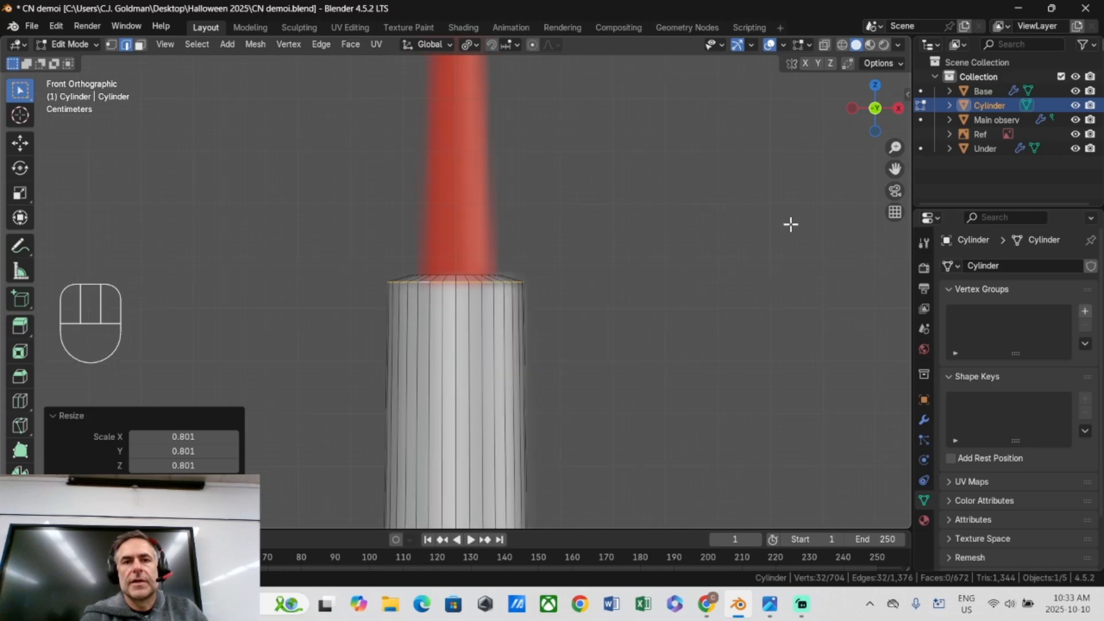
{"action": "left_click_drag", "start_coordinate": [895, 169], "coordinate": [888, 283]}
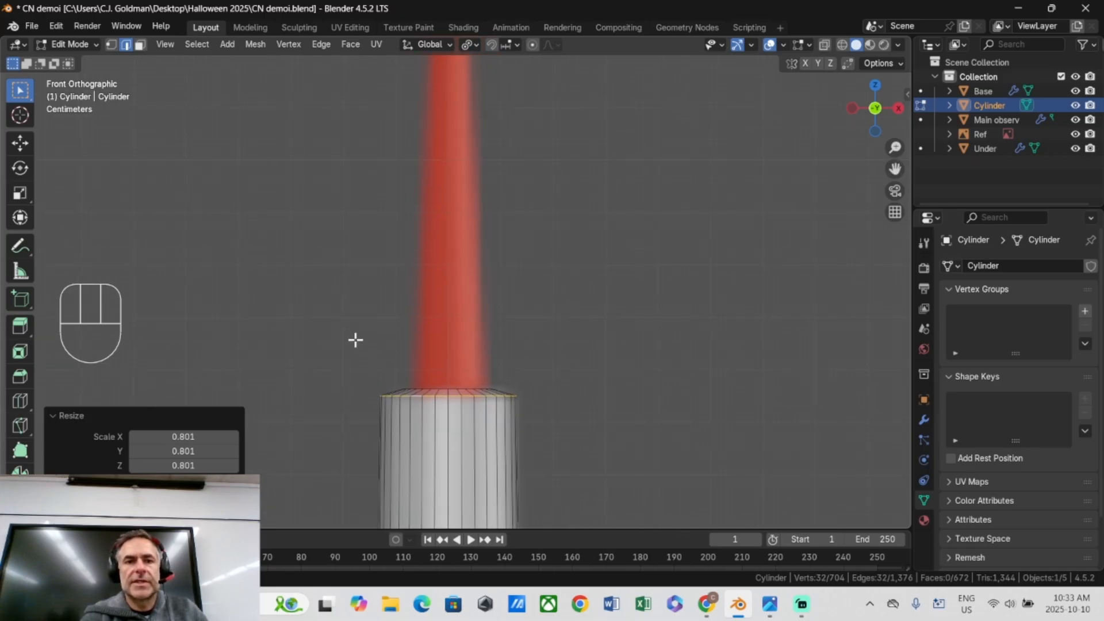
{"action": "left_click", "coordinate": [447, 388], "text": "alt"}
{"action": "key", "text": "e"}
{"action": "key", "text": "z"}
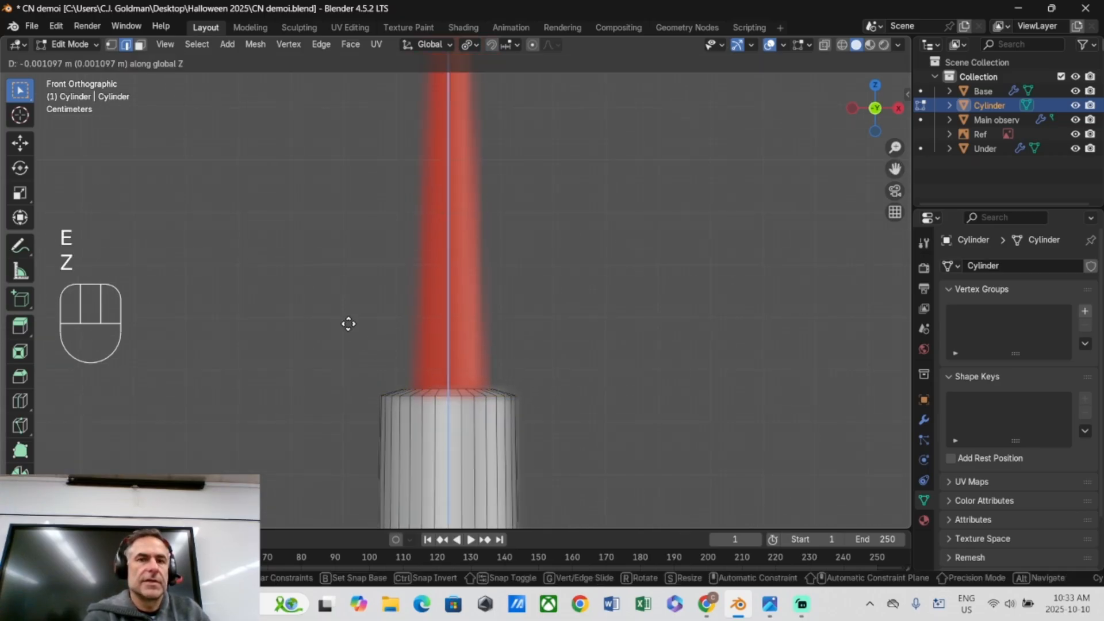
{"action": "left_click", "coordinate": [351, 82]}
Move the red tip's top loop up about 0.057 m along global Z.
{"action": "left_click_drag", "start_coordinate": [895, 169], "coordinate": [900, 330]}
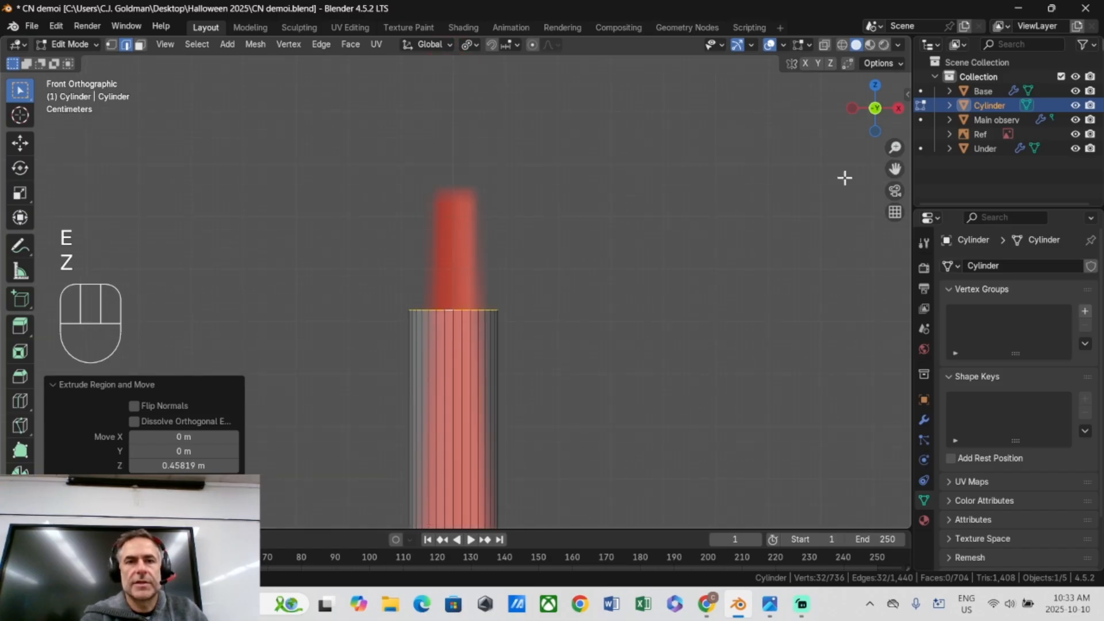
{"action": "key", "text": "g"}
{"action": "key", "text": "z"}
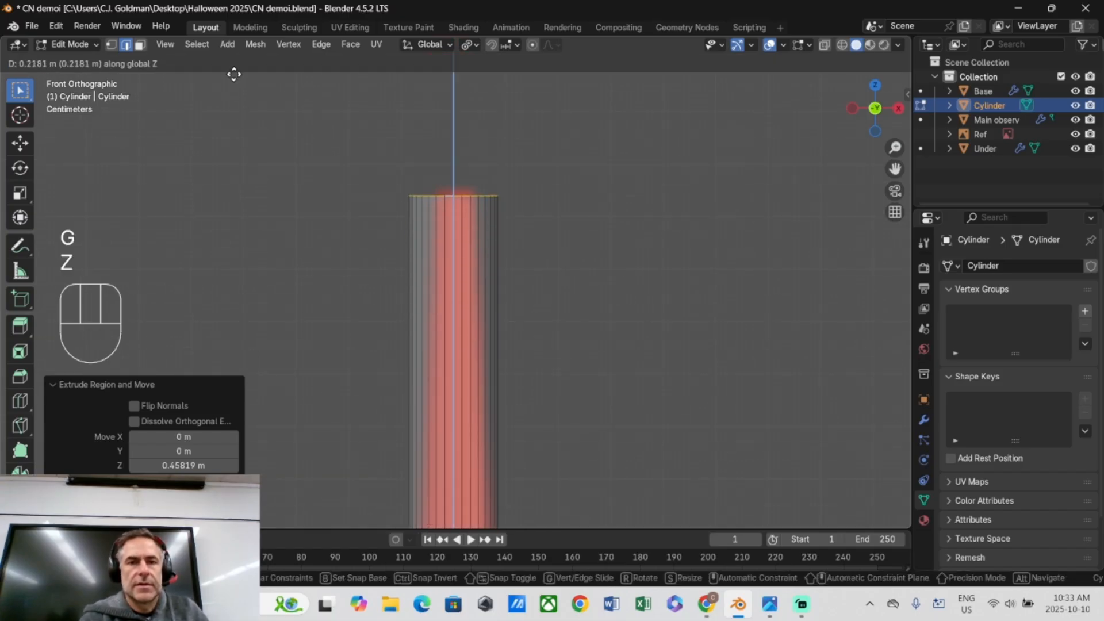
{"action": "left_click", "coordinate": [256, 161]}
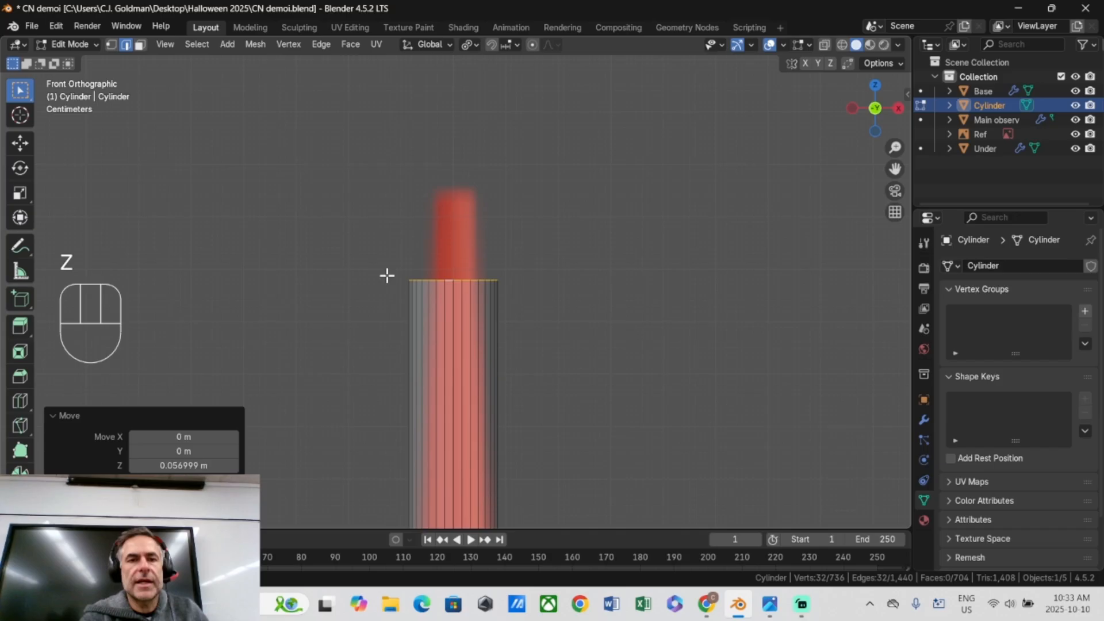
{"action": "scroll", "coordinate": [387, 276], "scroll_direction": "up", "scroll_amount": 2}
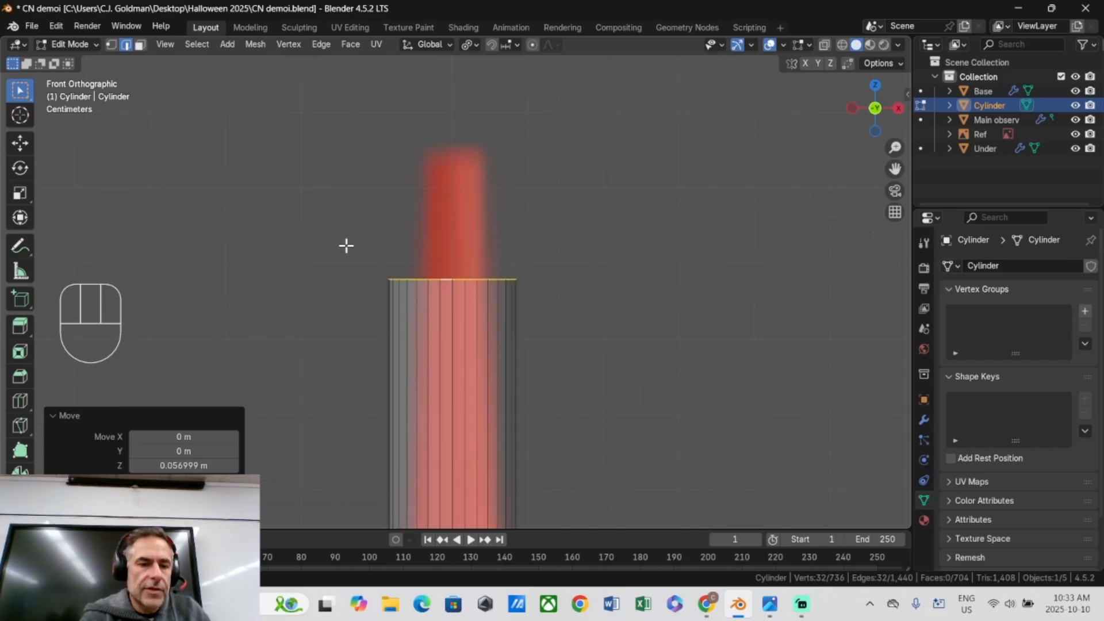
{"action": "key", "text": "e"}
{"action": "key", "text": "z"}
{"action": "left_click", "coordinate": [387, 216]}
{"action": "key", "text": "ctrl+z"}
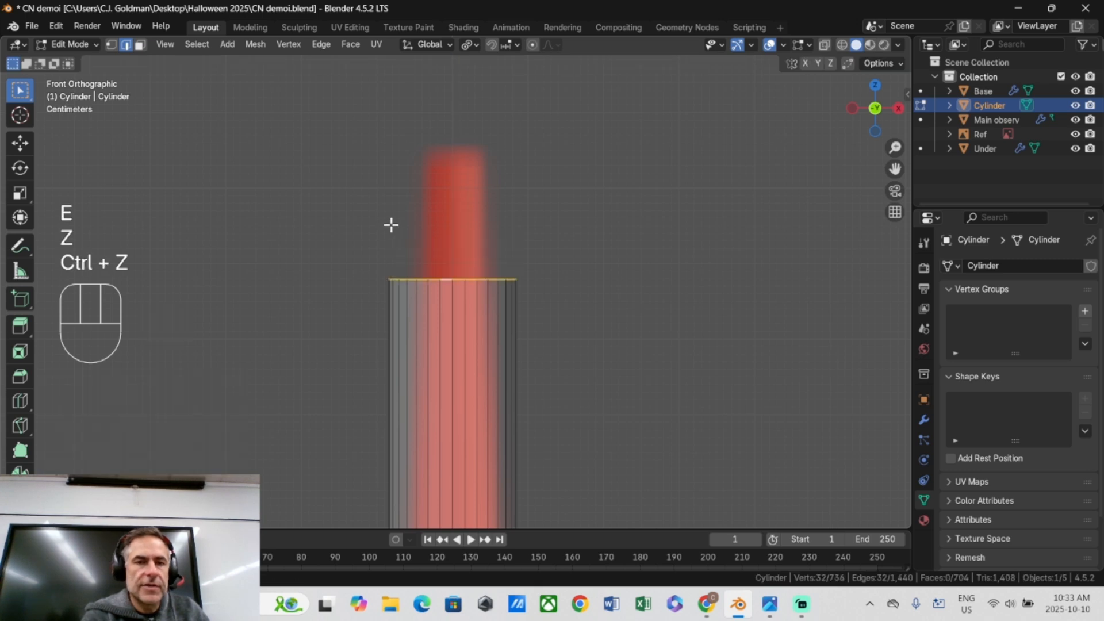
Move the top loop up about 0.174 m along global Z to the reference tip's end and scale it to 0.403.
{"action": "key", "text": "g"}
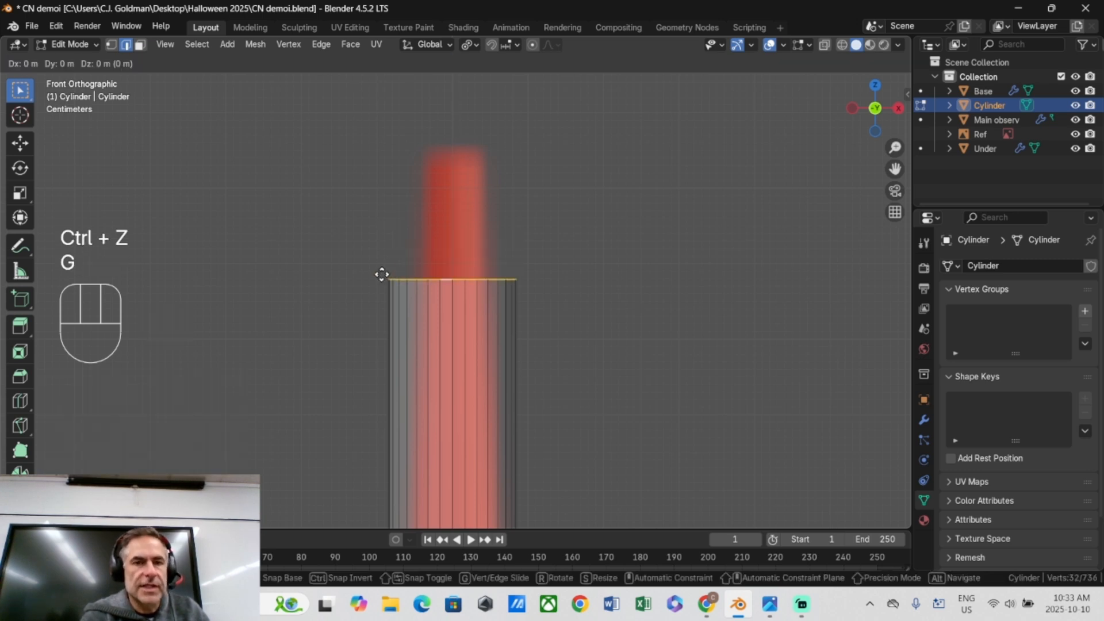
{"action": "key", "text": "z"}
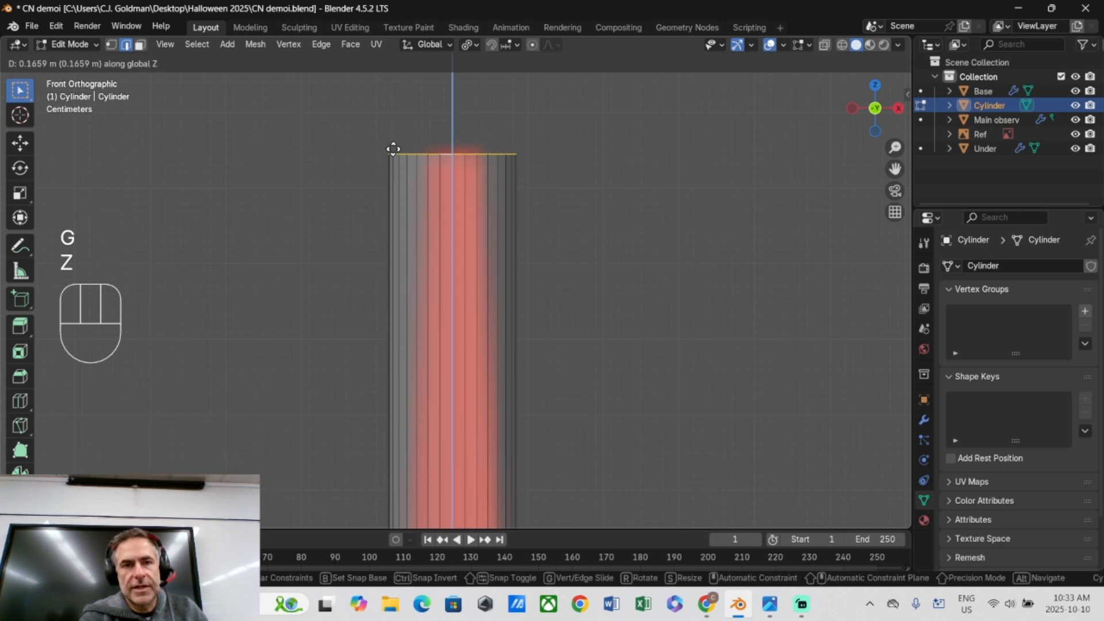
{"action": "left_click", "coordinate": [395, 148]}
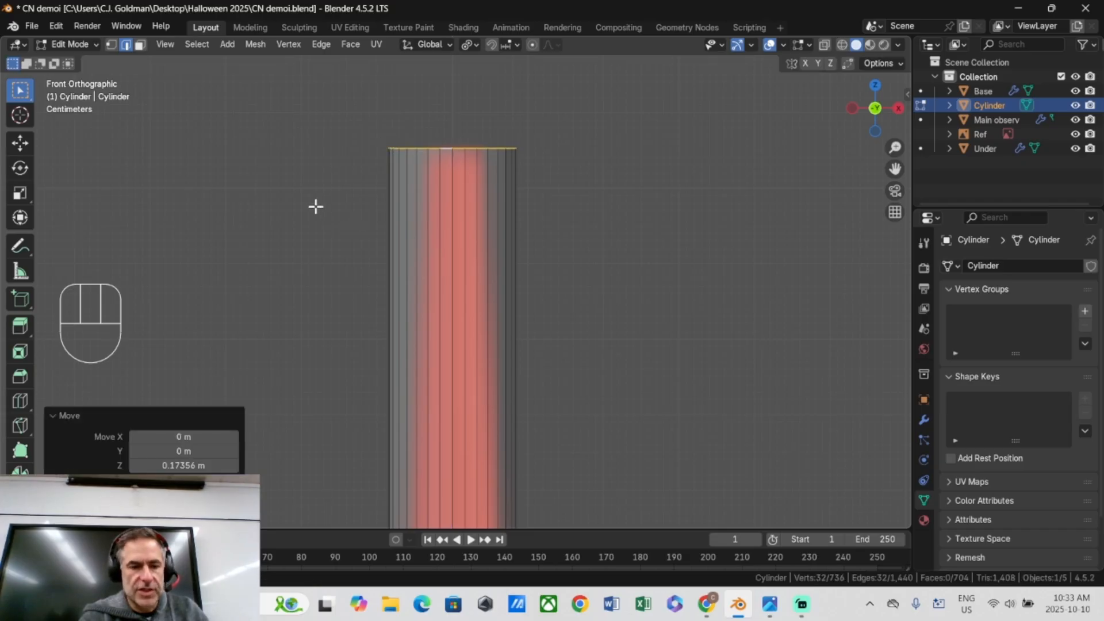
{"action": "key", "text": "s"}
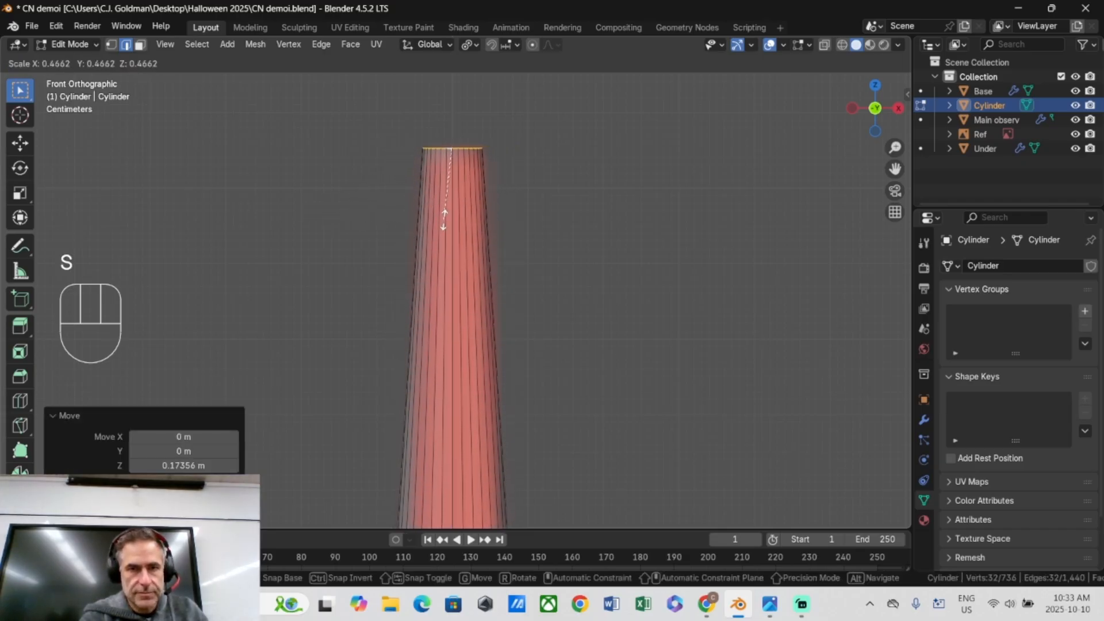
{"action": "left_click", "coordinate": [433, 211]}
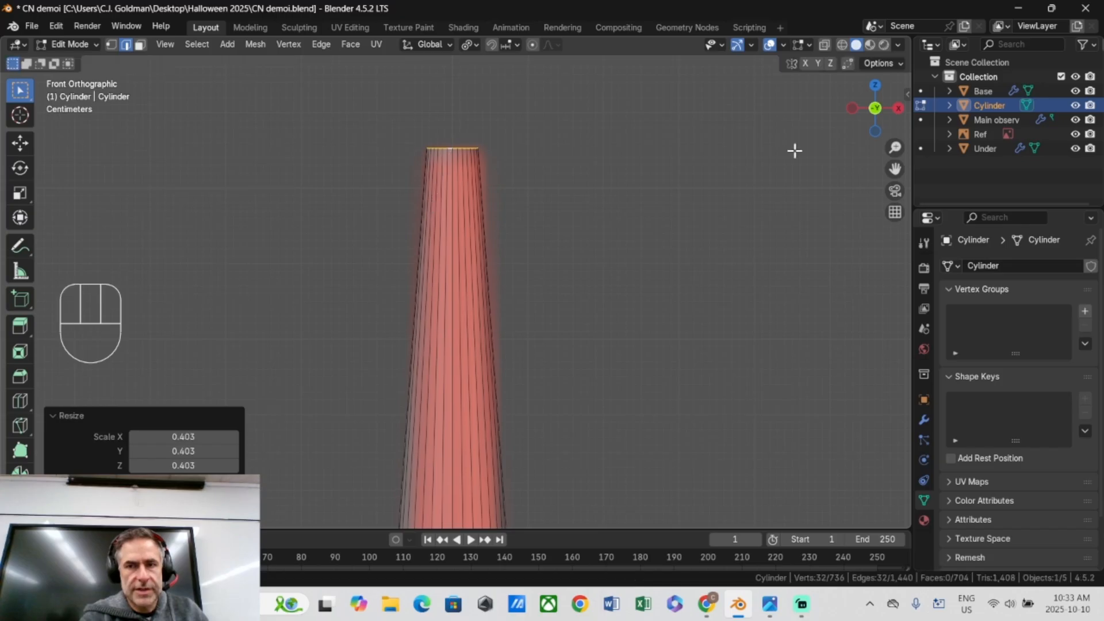
Extrude the tip's open top loop inward at scale 0.475 and raise it about 0.014 m along global Z as a sloped cap.
{"action": "left_click_drag", "start_coordinate": [896, 169], "coordinate": [923, 368]}
{"action": "scroll", "coordinate": [476, 390], "scroll_direction": "up", "scroll_amount": 3}
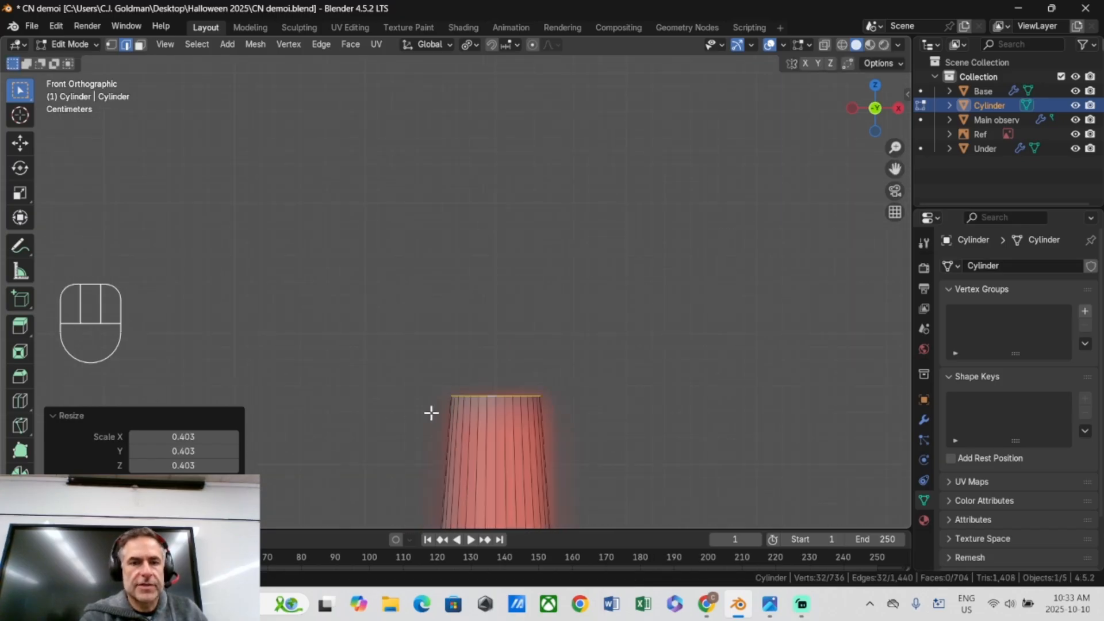
{"action": "middle_click_drag", "start_coordinate": [409, 392], "coordinate": [381, 378]}
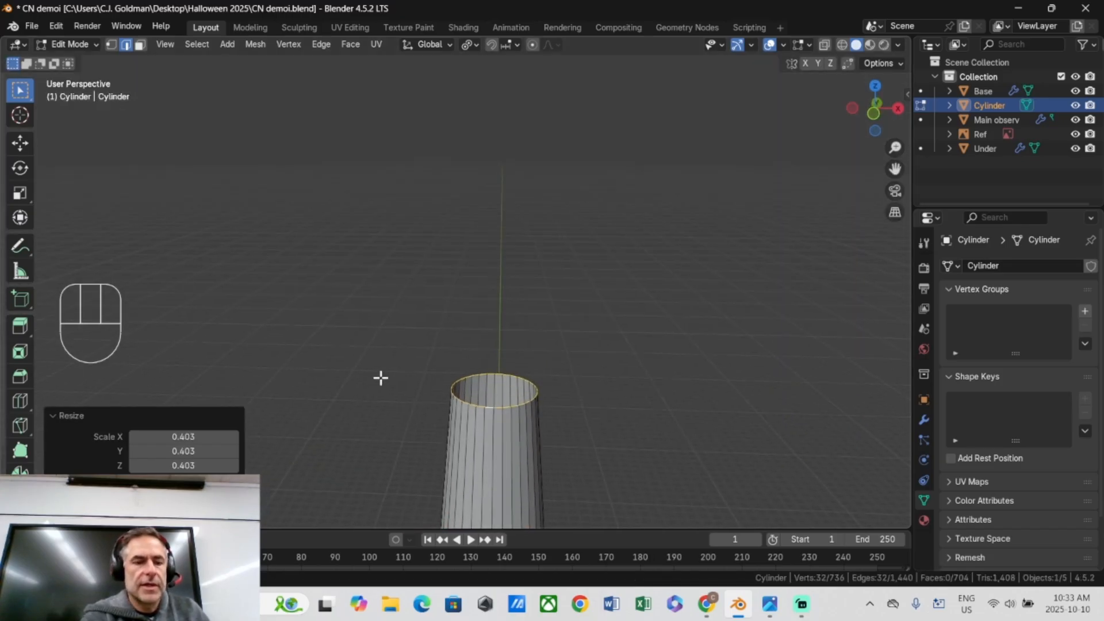
{"action": "key", "text": "e"}
{"action": "key", "text": "s"}
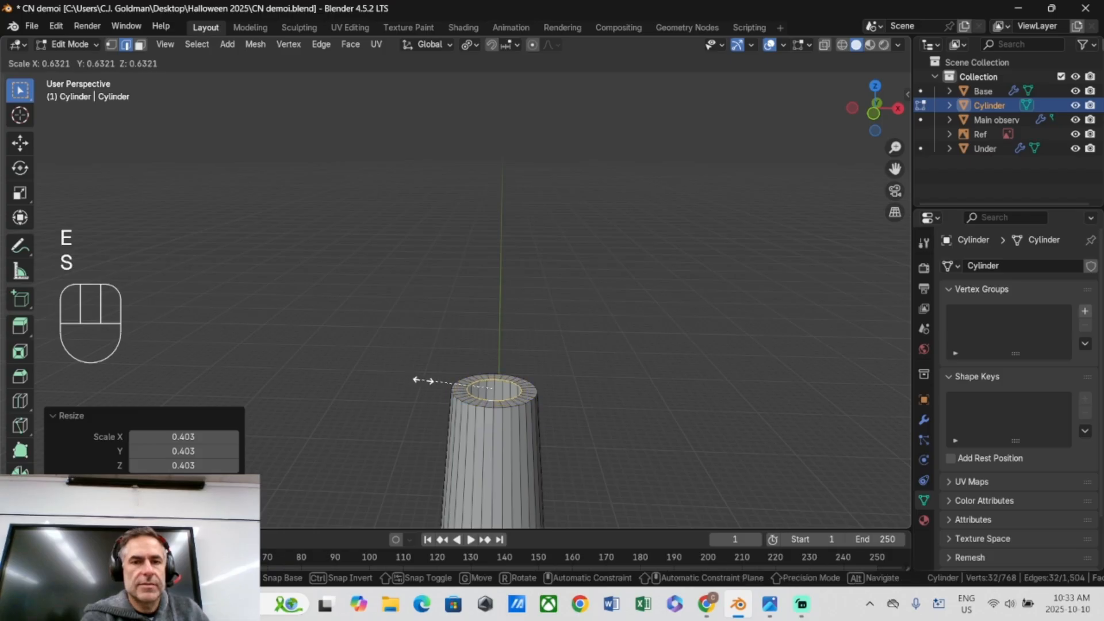
{"action": "left_click", "coordinate": [438, 382]}
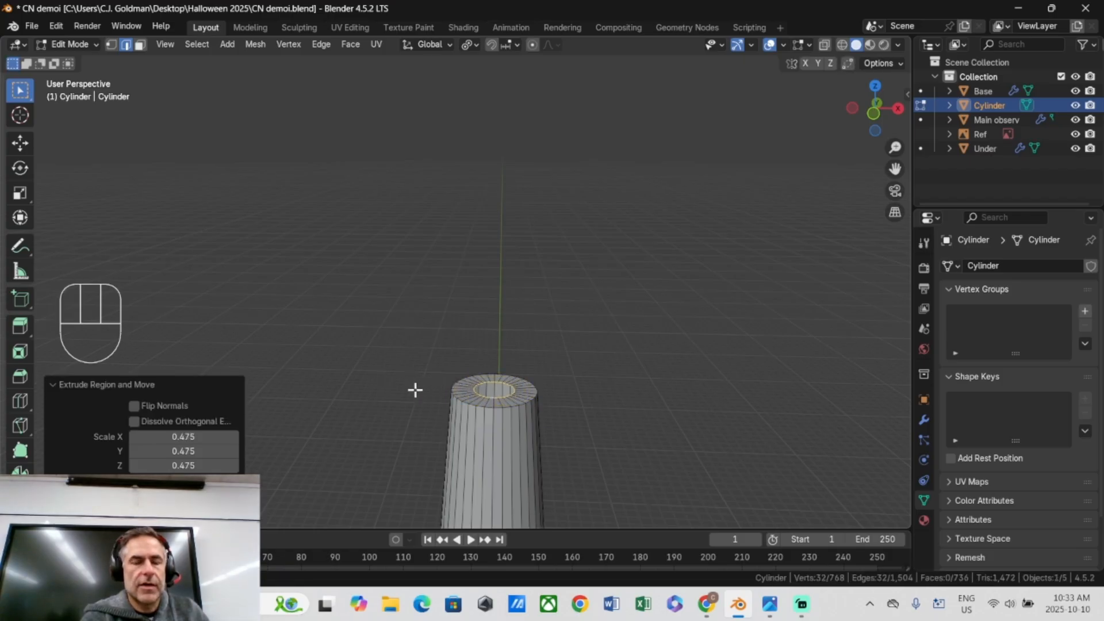
{"action": "key", "text": "g"}
{"action": "key", "text": "z"}
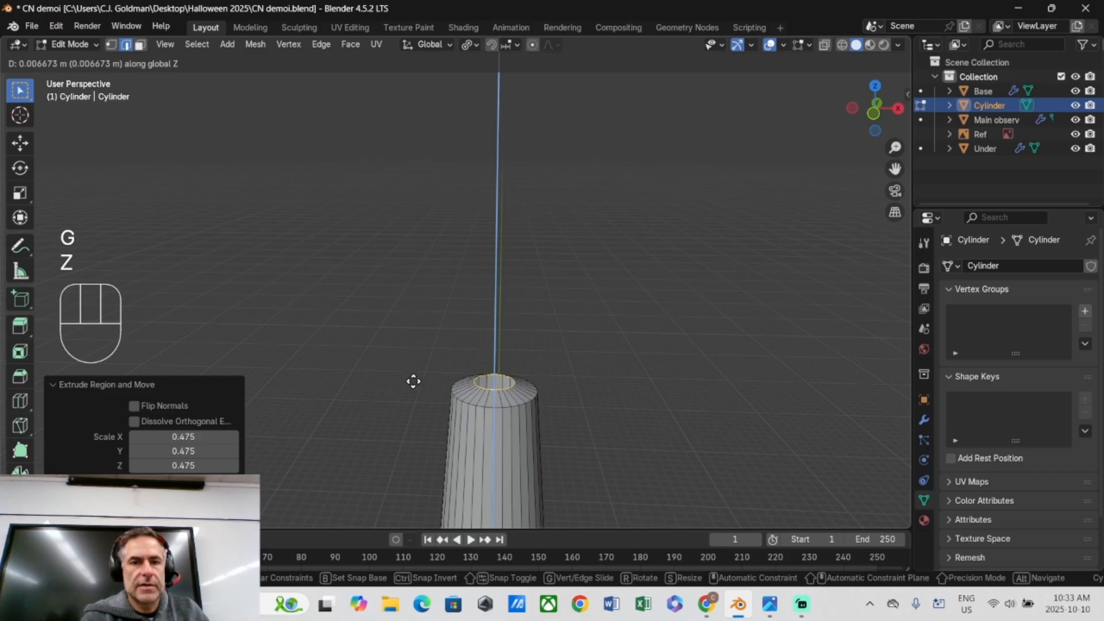
{"action": "left_click", "coordinate": [415, 375]}
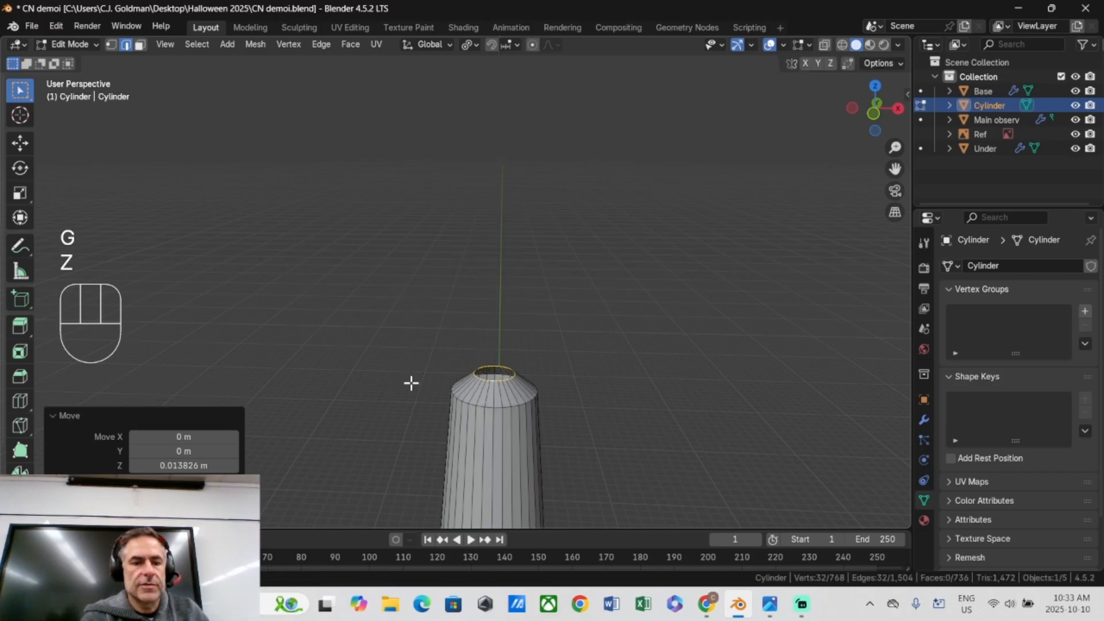
Try to extrude the cap's rim about 0.02 m along global Z and scale it to 0.282 as a point, and undo both.
{"action": "key", "text": "e"}
{"action": "key", "text": "z"}
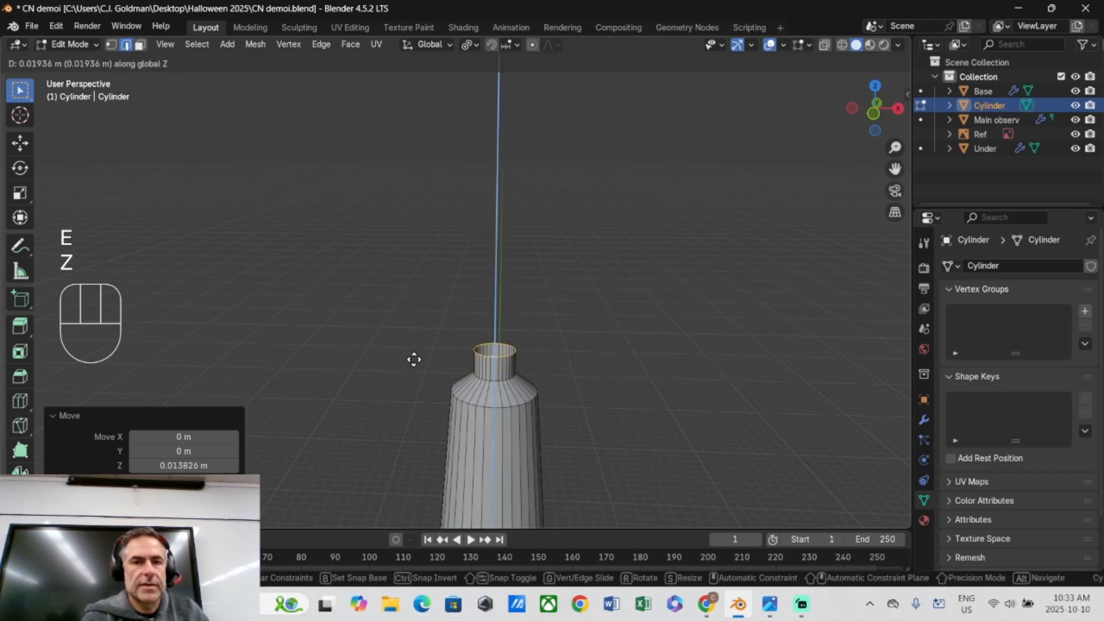
{"action": "left_click", "coordinate": [414, 361]}
{"action": "key", "text": "s"}
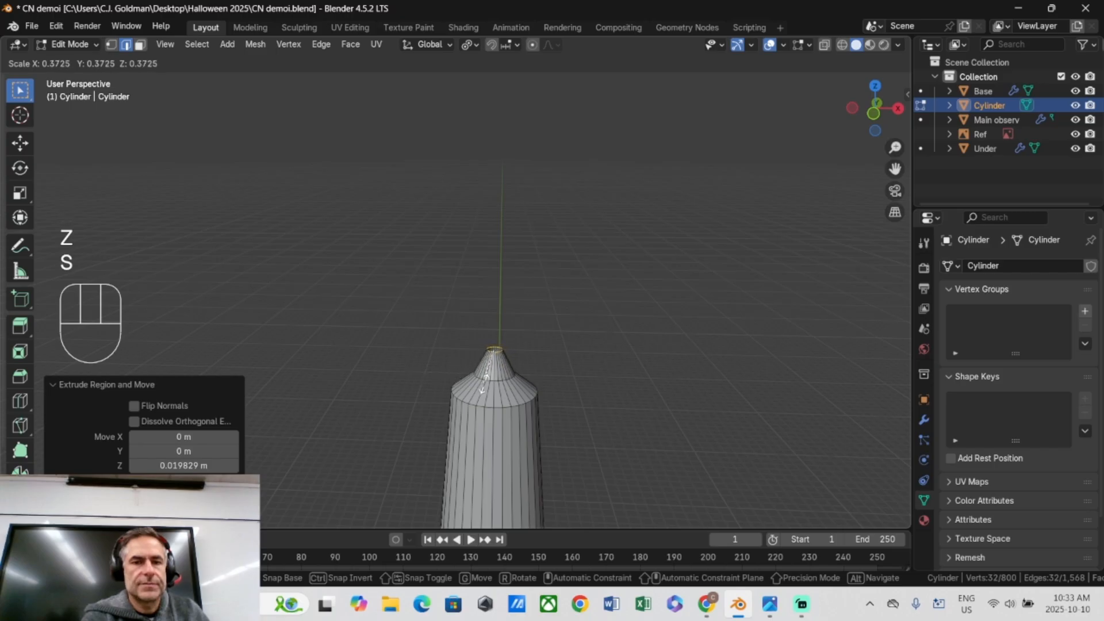
{"action": "left_click", "coordinate": [494, 375]}
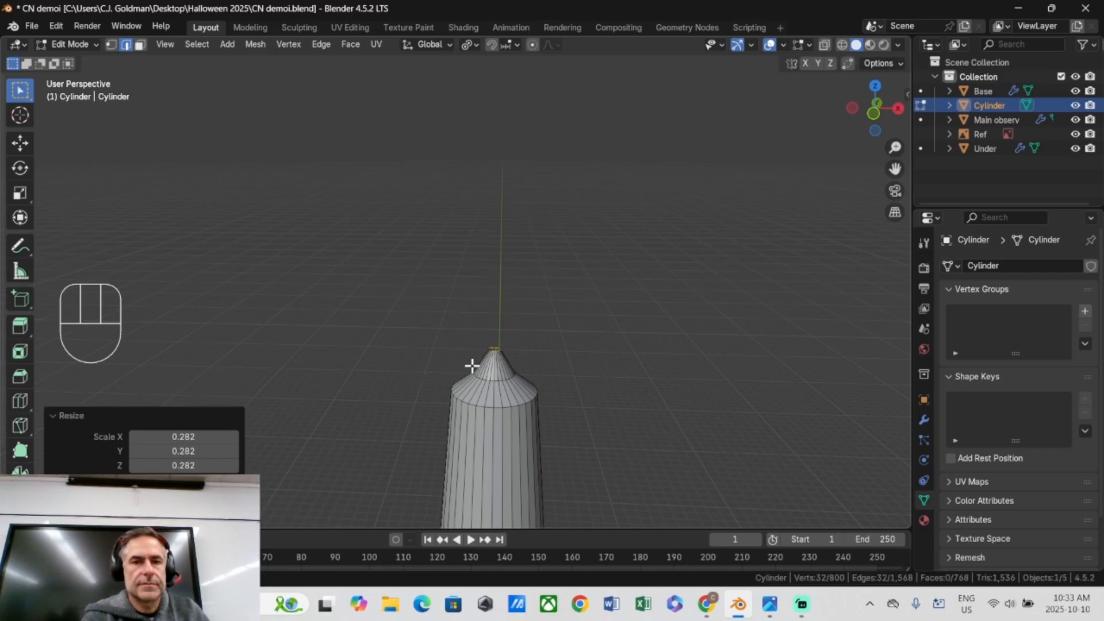
{"action": "key", "text": "ctrl+z"}
{"action": "key", "text": "ctrl+z"}
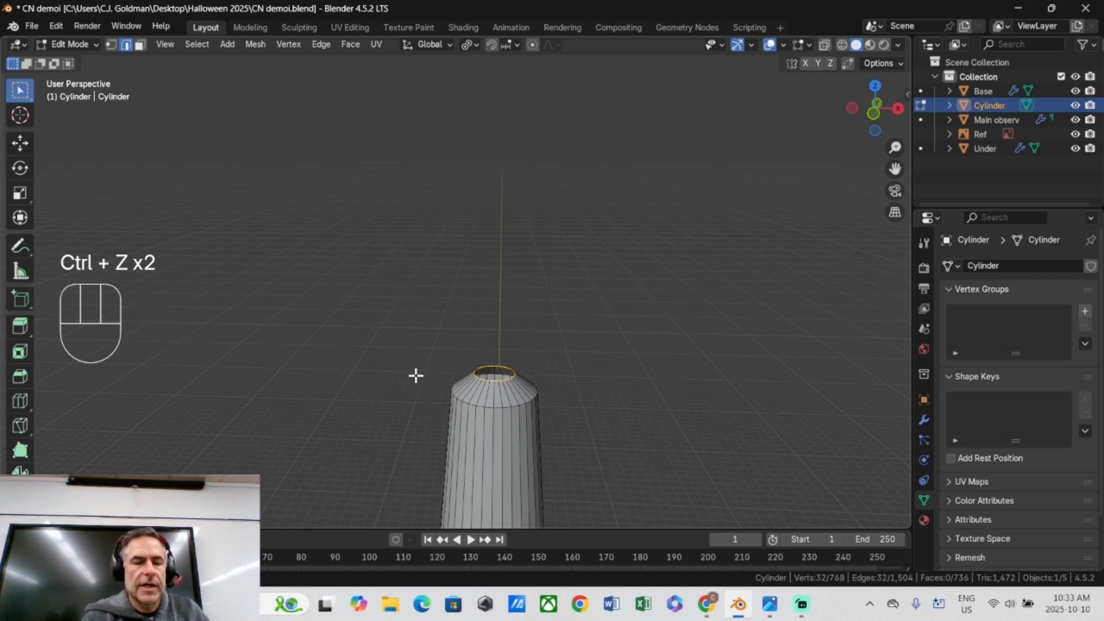
Extrude the cap's rim inward at scale 0.271 to narrow the flat top opening.
{"action": "key", "text": "e"}
{"action": "key", "text": "s"}
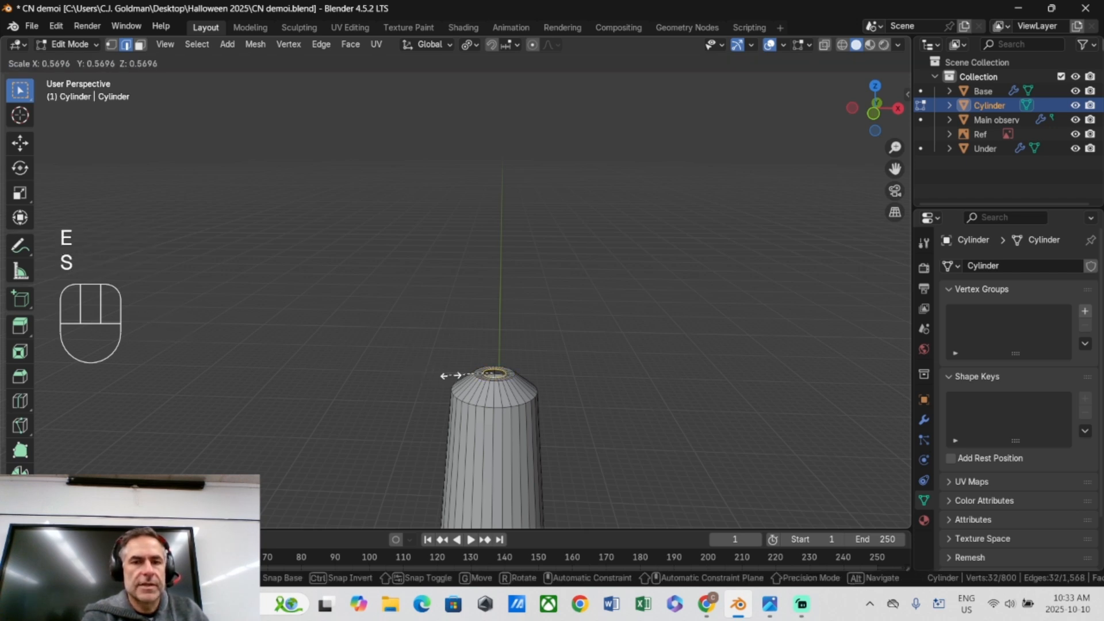
{"action": "left_click", "coordinate": [474, 375]}
{"action": "scroll", "coordinate": [482, 386], "scroll_direction": "up", "scroll_amount": 2}
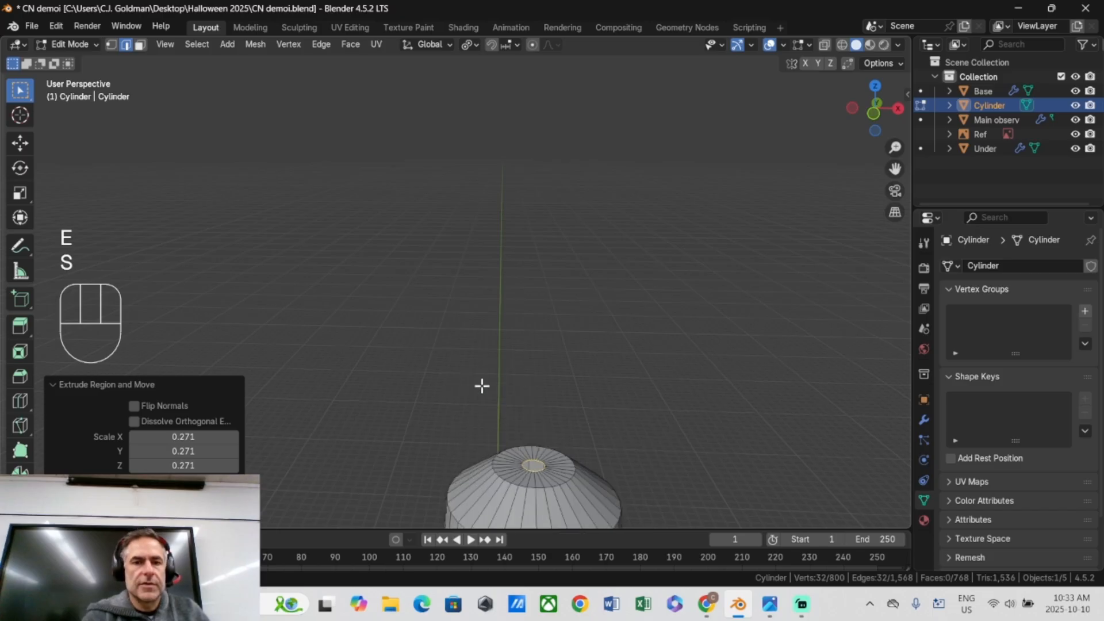
Merge the cap's small inner rim into a single vertex at its center to close the tip.
{"action": "key", "text": "m"}
{"action": "left_click", "coordinate": [492, 466]}
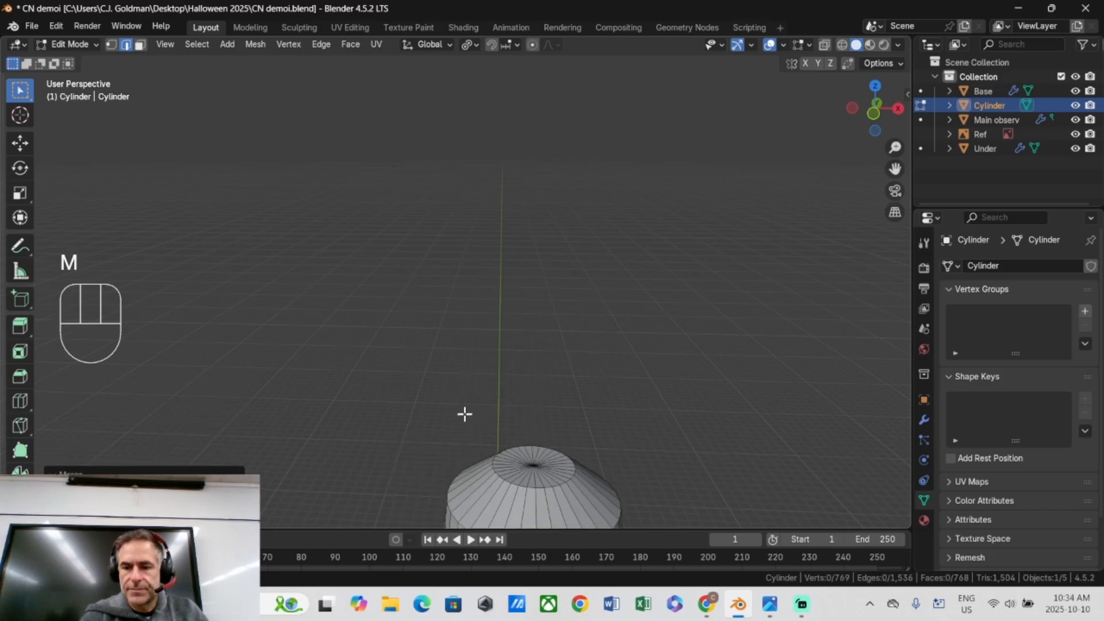
{"action": "key", "text": "KP_Decimal"}
{"action": "left_click", "coordinate": [525, 464]}
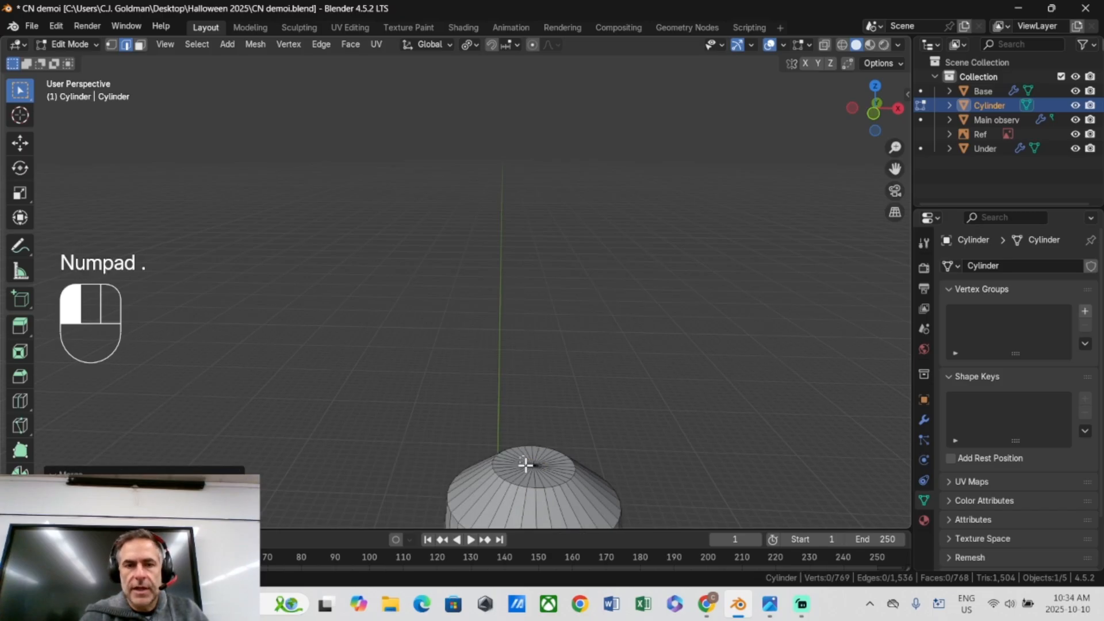
{"action": "key", "text": "KP_Decimal"}
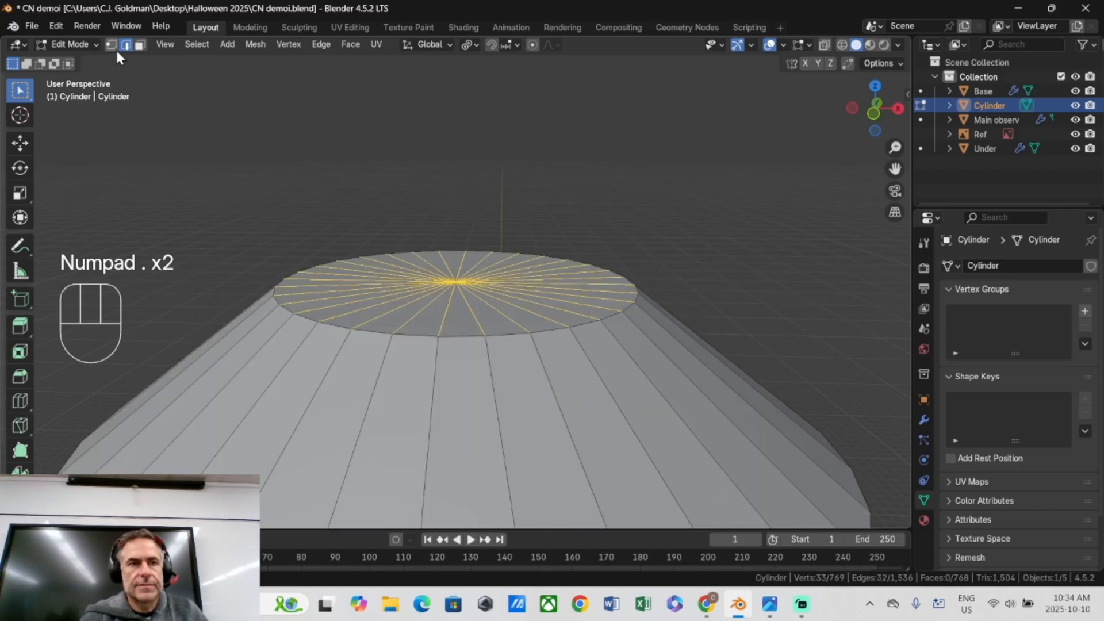
Raise the cap's center vertex about 0.0116 m along global Z to form a pointed end.
{"action": "left_click", "coordinate": [112, 45]}
{"action": "left_click", "coordinate": [477, 299]}
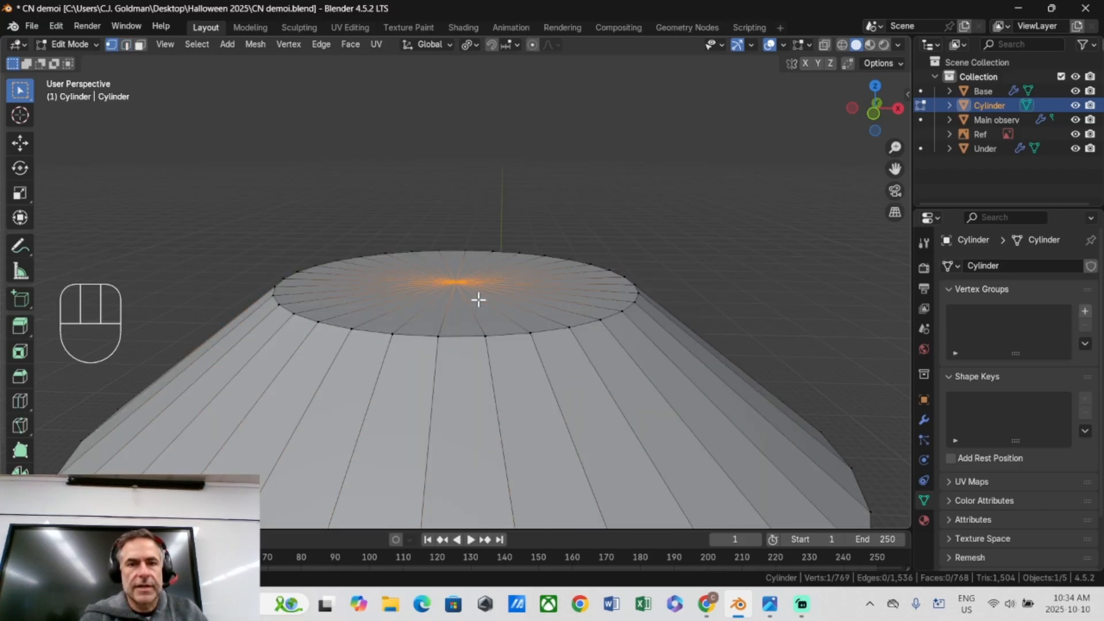
{"action": "scroll", "coordinate": [345, 326], "scroll_direction": "down", "scroll_amount": 3}
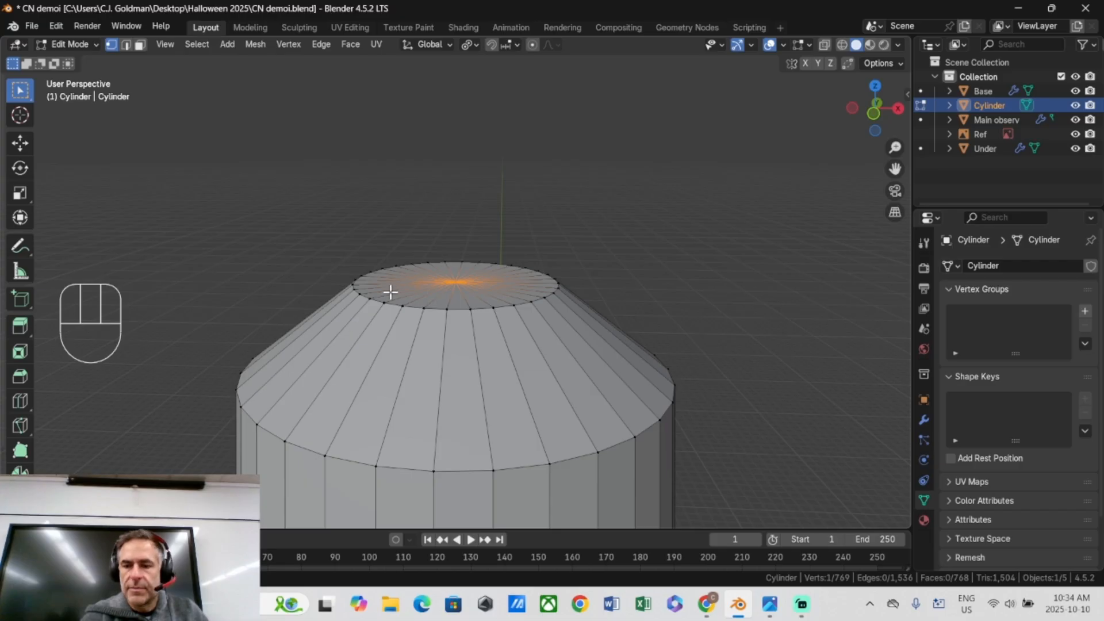
{"action": "key", "text": "KP_1"}
{"action": "key", "text": "g"}
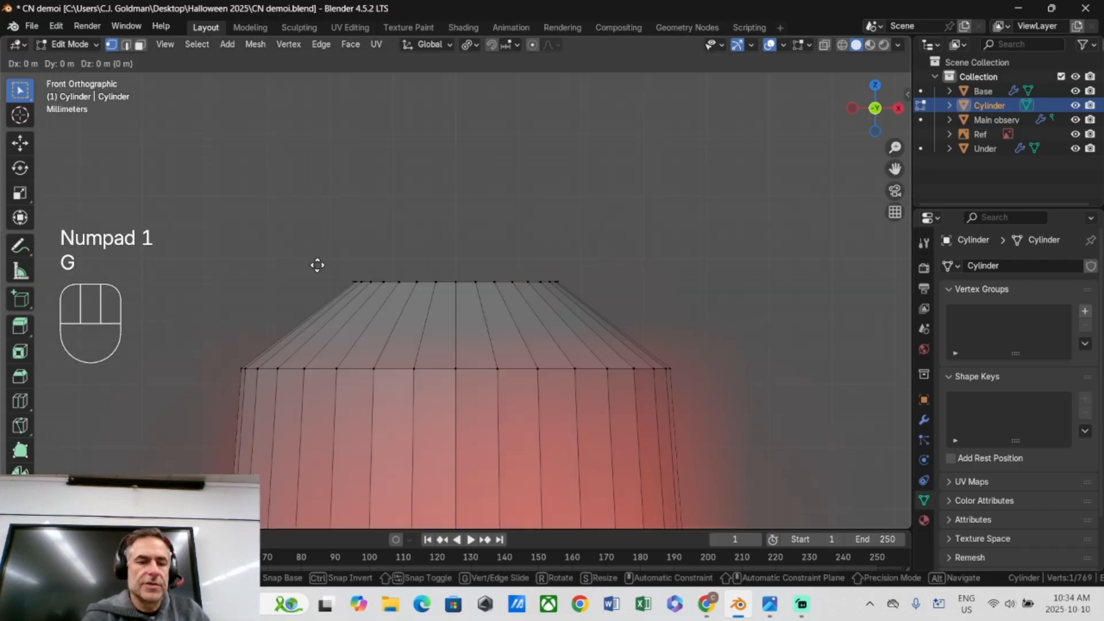
{"action": "key", "text": "z"}
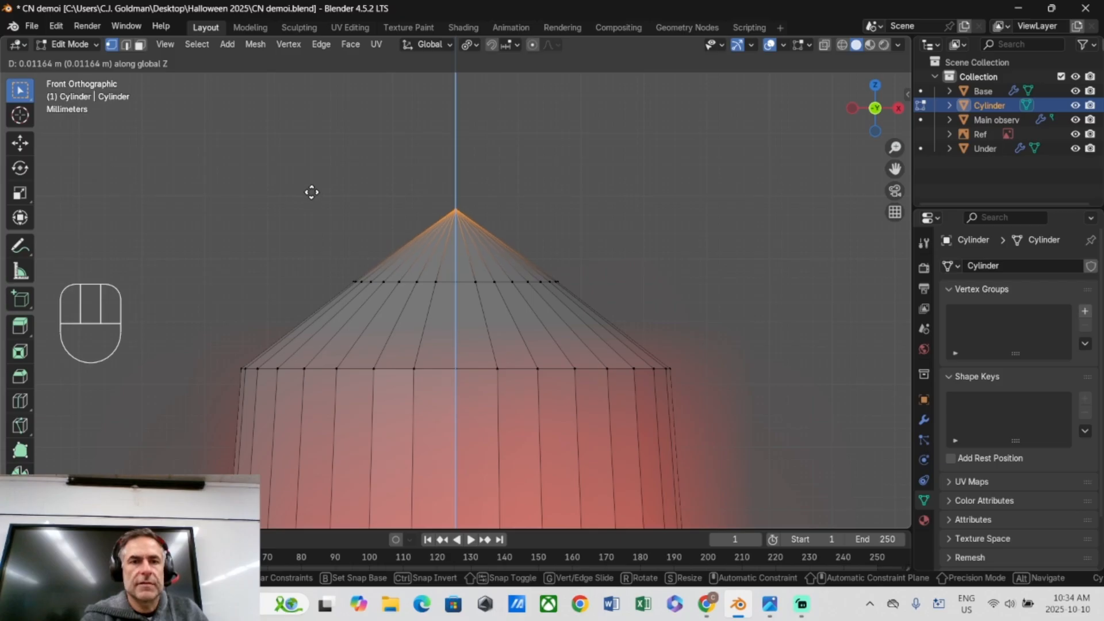
{"action": "left_click", "coordinate": [310, 191]}
{"action": "scroll", "coordinate": [365, 271], "scroll_direction": "down", "scroll_amount": 6}
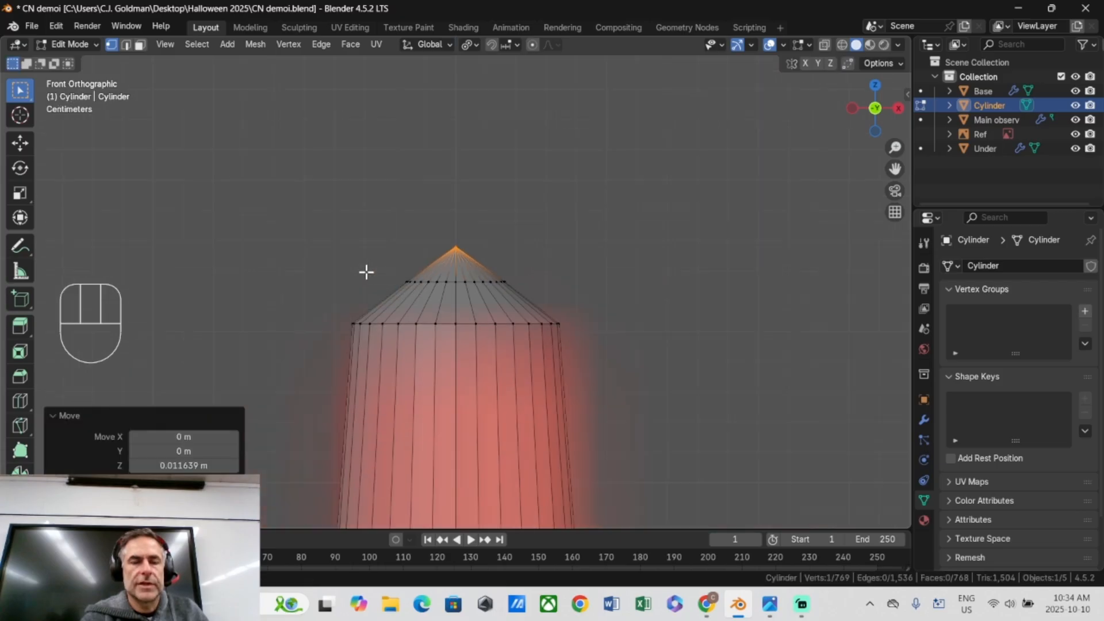
Return to Object Mode, hide the reference image and apply Shade Auto Smooth to the antenna mast.
{"action": "left_click", "coordinate": [71, 44]}
{"action": "left_click", "coordinate": [74, 55]}
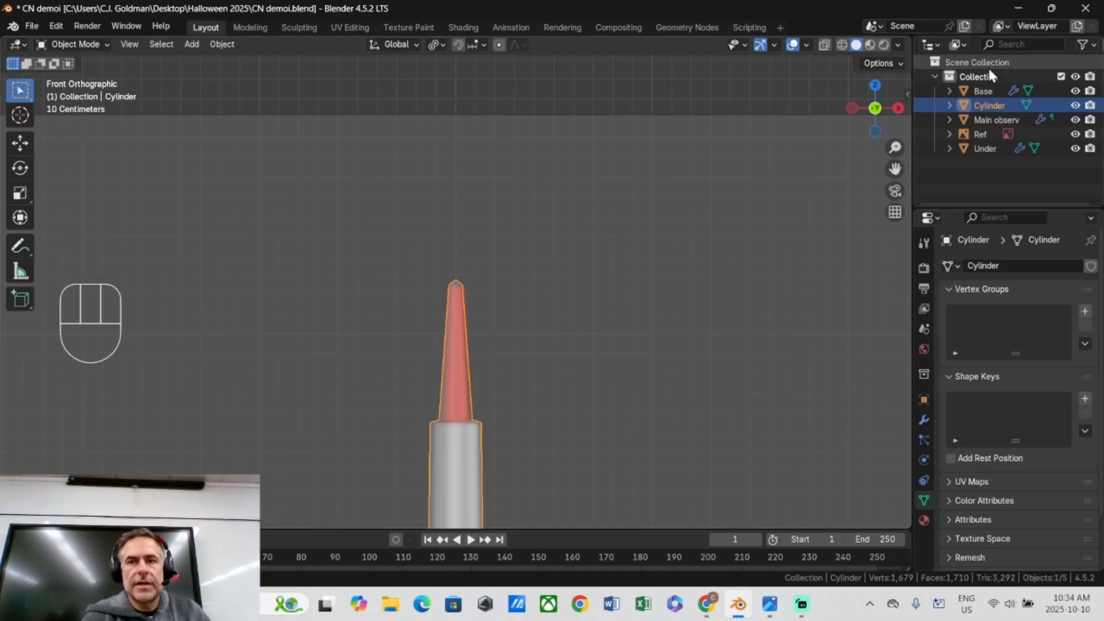
{"action": "left_click", "coordinate": [1075, 134]}
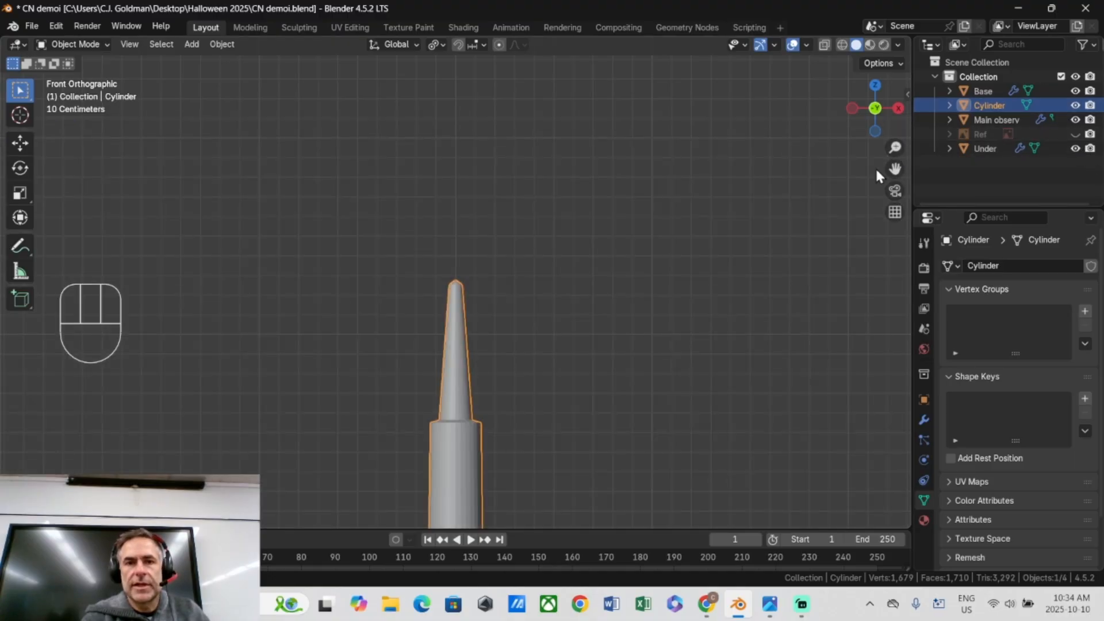
{"action": "left_click_drag", "start_coordinate": [896, 169], "coordinate": [893, 0]}
{"action": "left_click", "coordinate": [444, 188]}
{"action": "right_click", "coordinate": [318, 184]}
{"action": "left_click", "coordinate": [294, 187]}
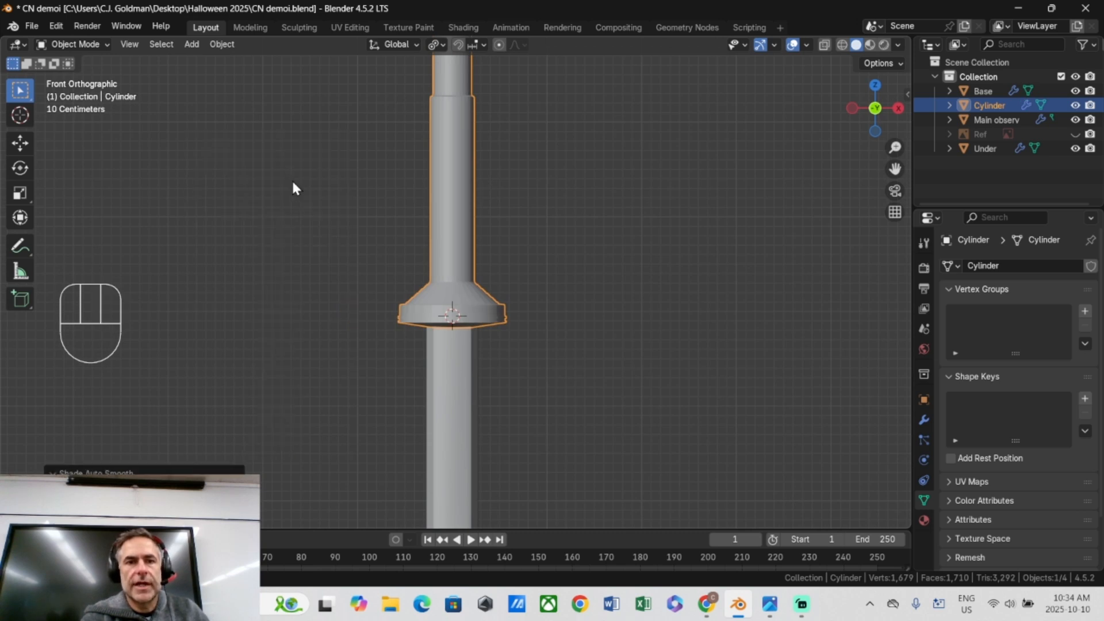
Select the tower's Base object and snap the 3D cursor to its origin at the foot.
{"action": "left_click_drag", "start_coordinate": [890, 166], "coordinate": [822, 0]}
{"action": "scroll", "coordinate": [560, 162], "scroll_direction": "down", "scroll_amount": 8}
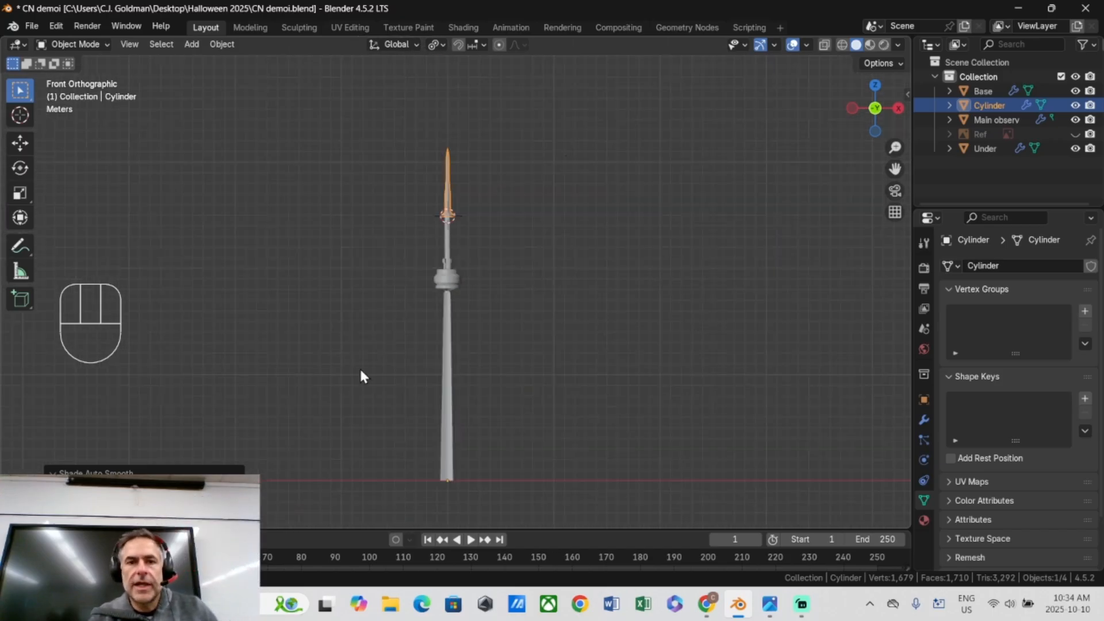
{"action": "left_click", "coordinate": [446, 486]}
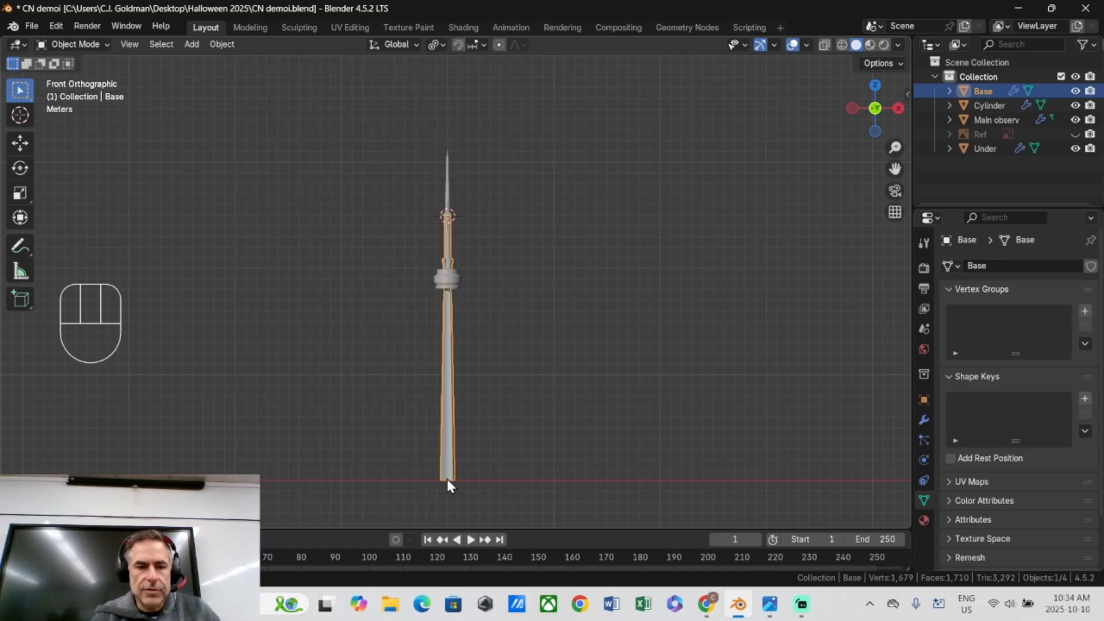
{"action": "key", "text": "shift+s"}
{"action": "left_click", "coordinate": [447, 478]}
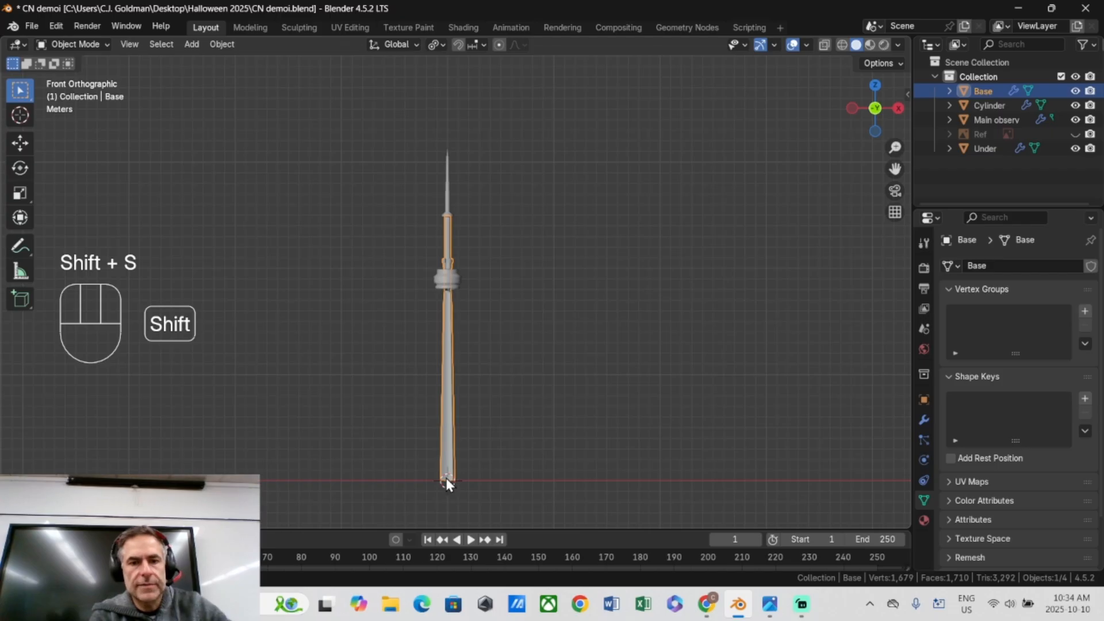
Add a mesh cylinder at the tower's foot with 32 vertices, 1 m radius, 2 m depth and Triangle Fan caps.
{"action": "key", "text": "KP_1"}
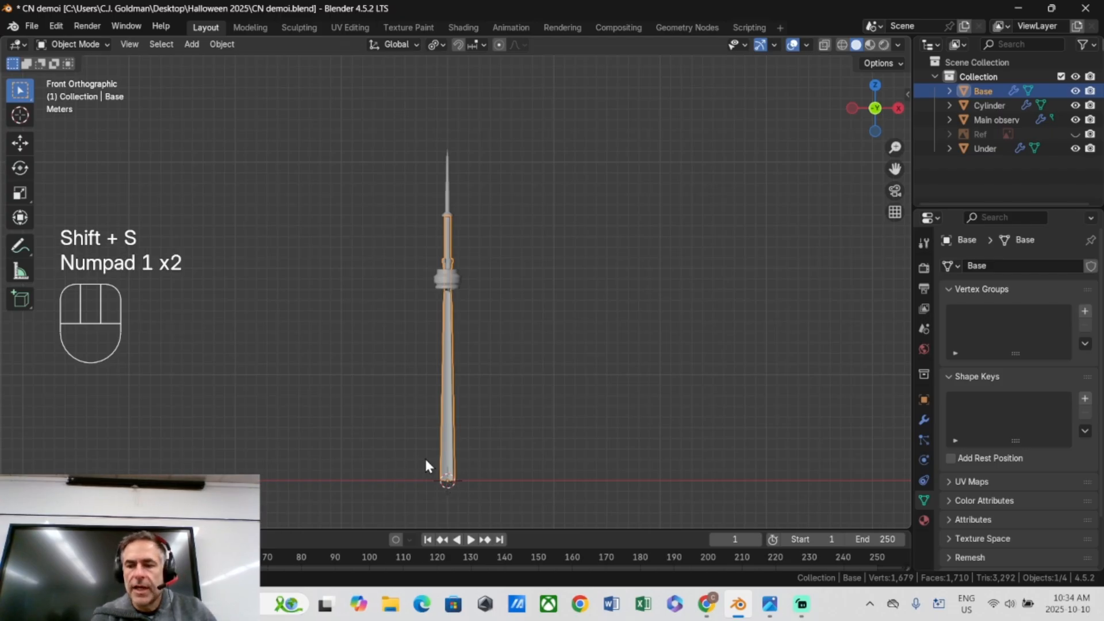
{"action": "key", "text": "KP_Decimal"}
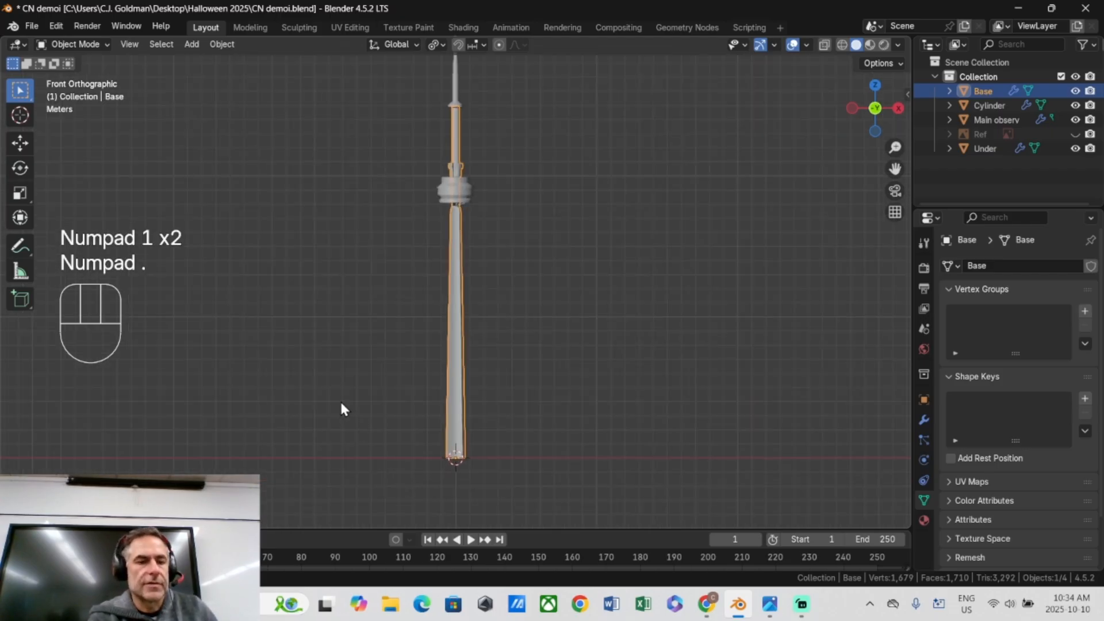
{"action": "key", "text": "shift+a"}
{"action": "mouse_move", "coordinate": [294, 293]}
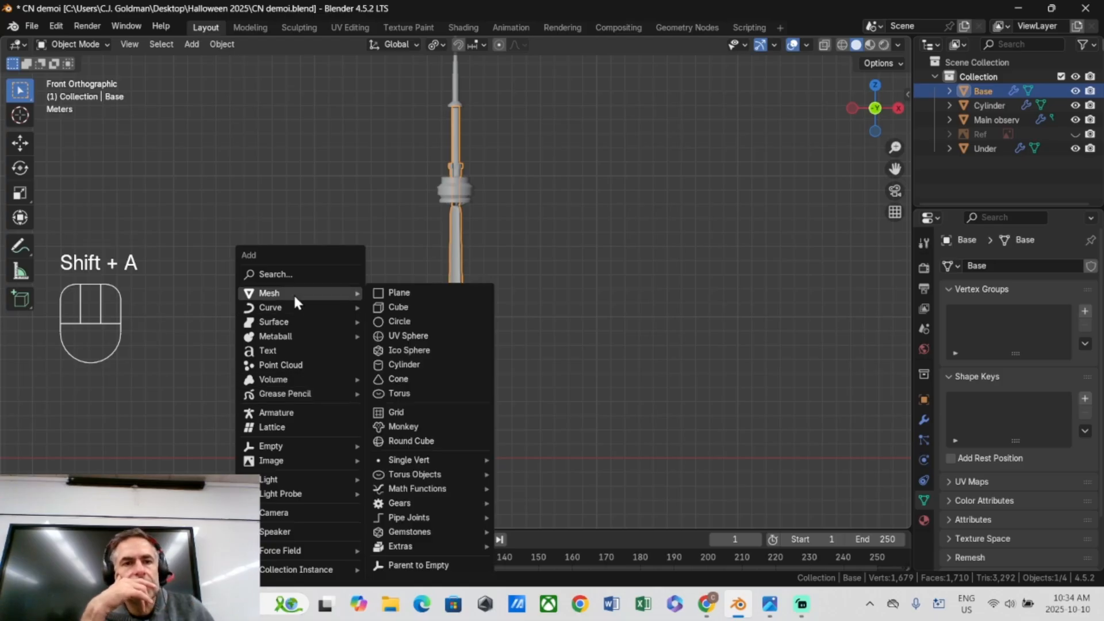
{"action": "left_click", "coordinate": [395, 365]}
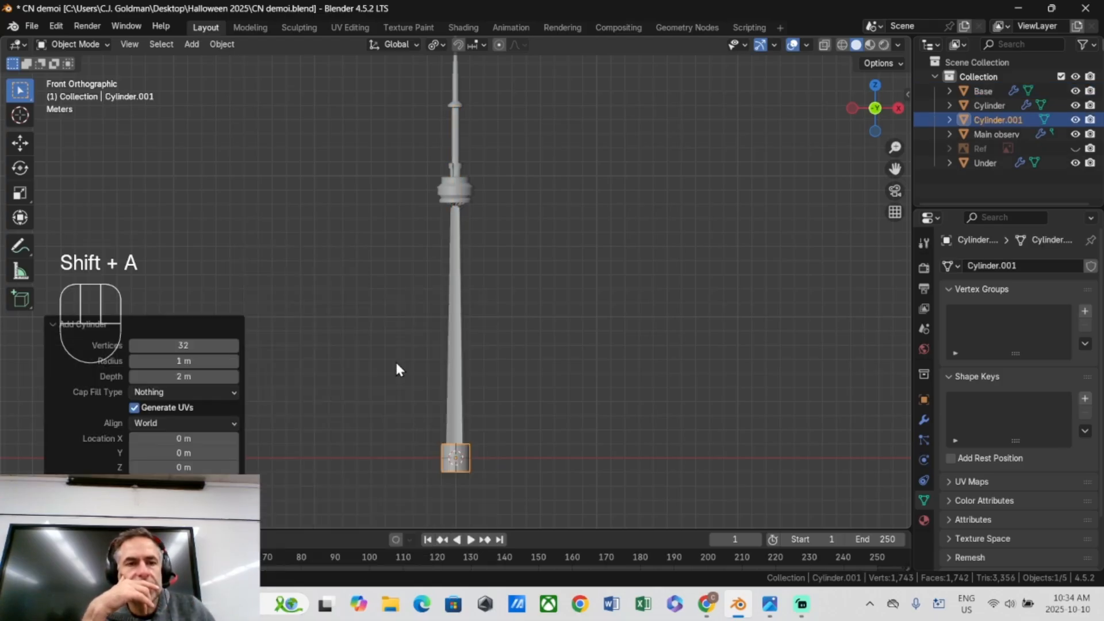
{"action": "left_click", "coordinate": [180, 393]}
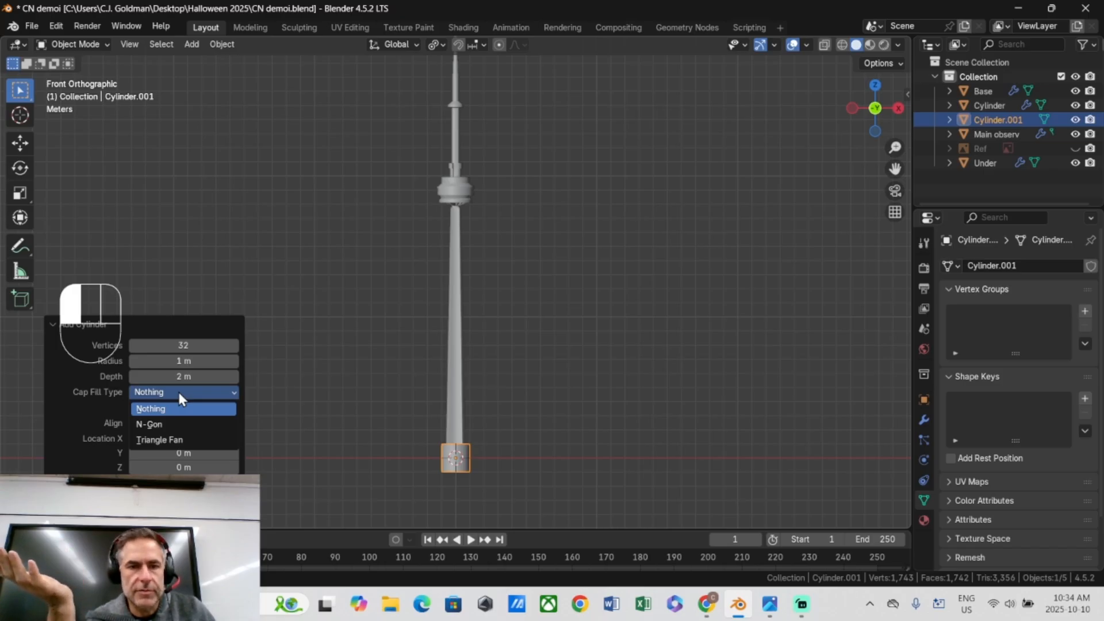
{"action": "left_click", "coordinate": [166, 440]}
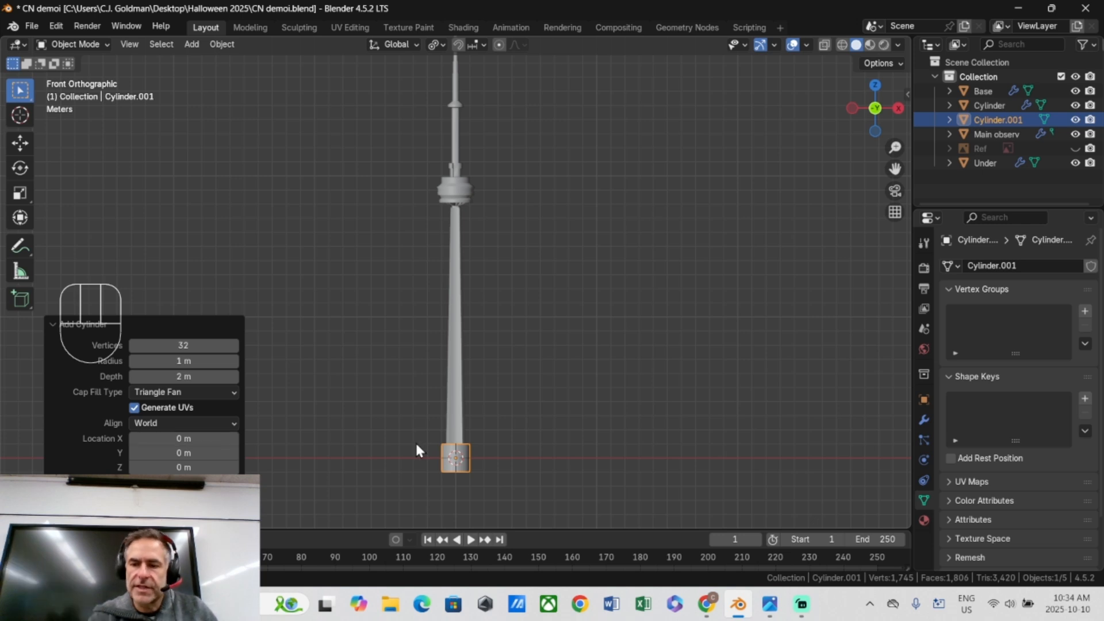
Flatten the new foot cylinder by scaling it to 0.259 along global Z.
{"action": "key", "text": "KP_Decimal"}
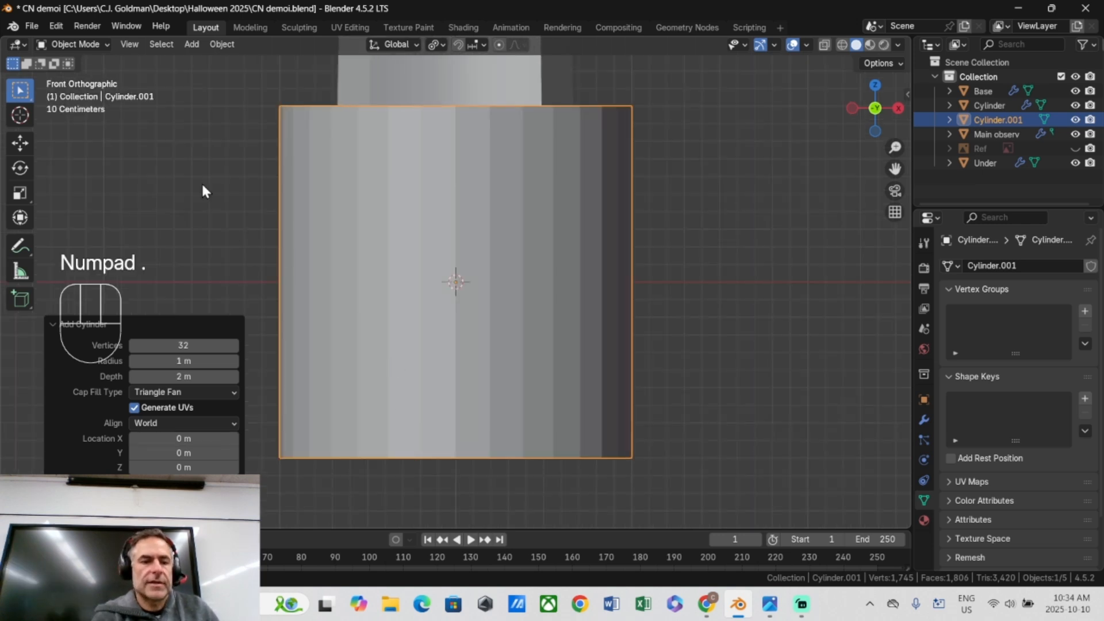
{"action": "key", "text": "s"}
{"action": "key", "text": "z"}
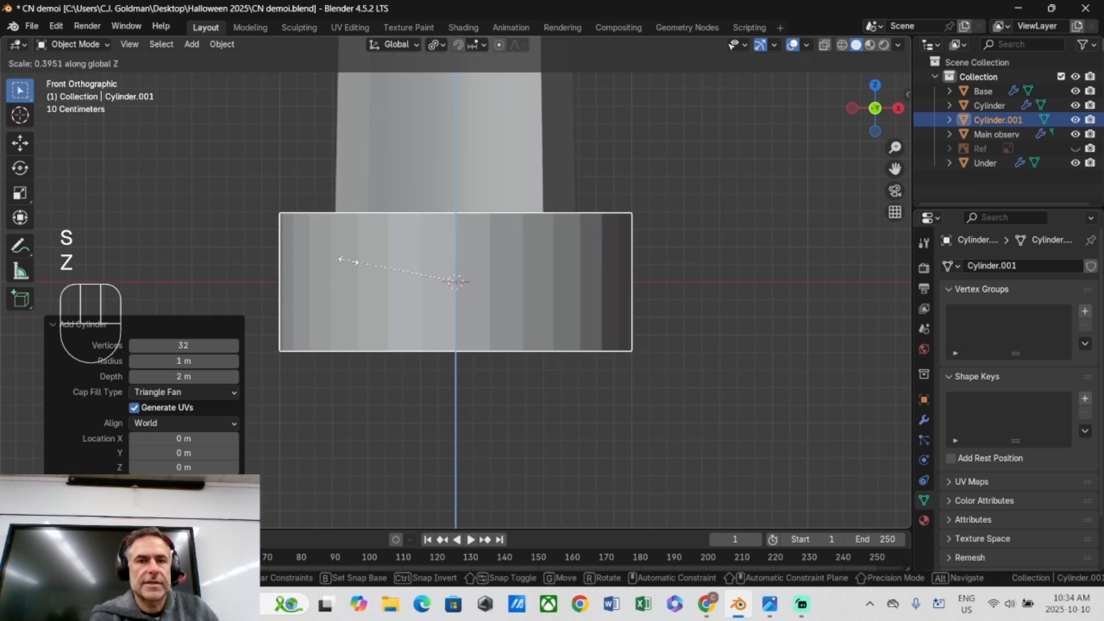
{"action": "left_click", "coordinate": [385, 259]}
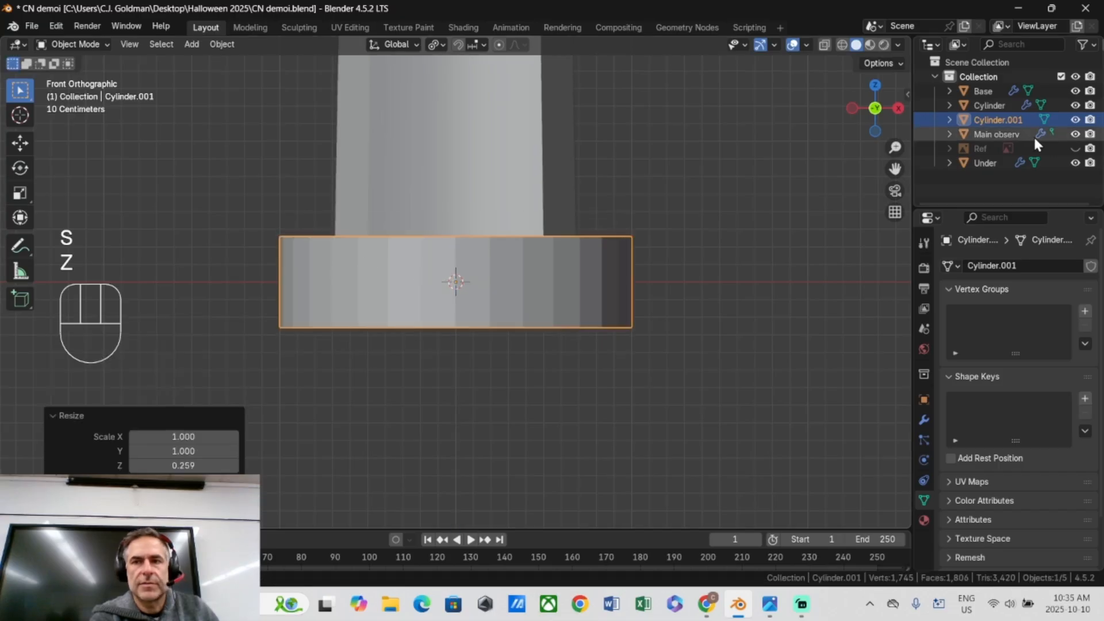
Show the reference image and lower the flattened cylinder about 0.255 m along global Z to the ground line.
{"action": "left_click", "coordinate": [1075, 149]}
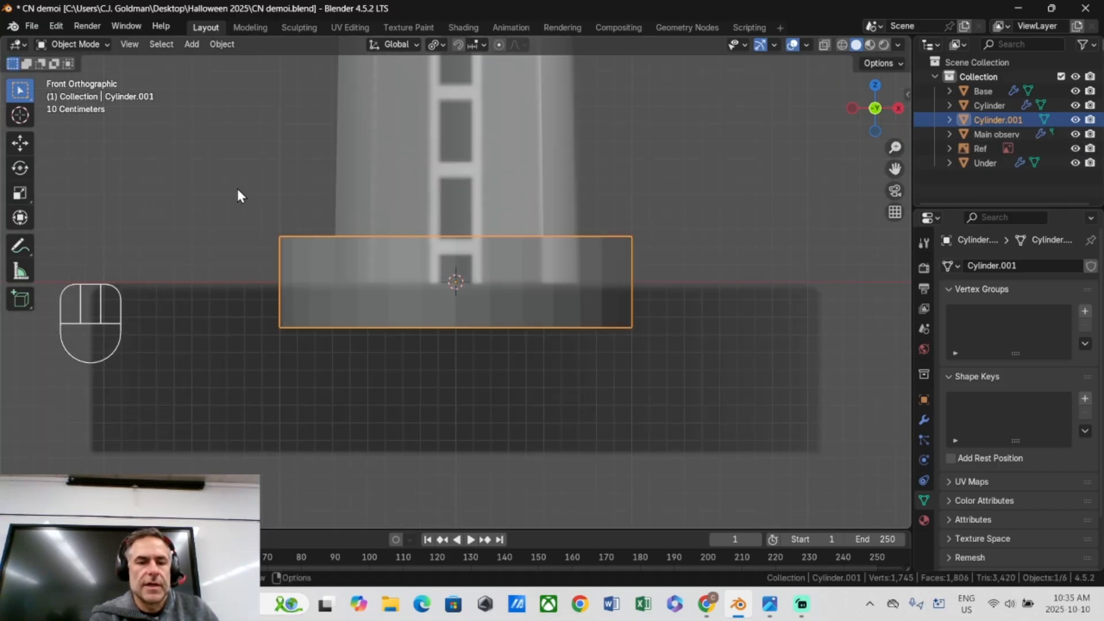
{"action": "key", "text": "g"}
{"action": "key", "text": "z"}
{"action": "left_click", "coordinate": [201, 267]}
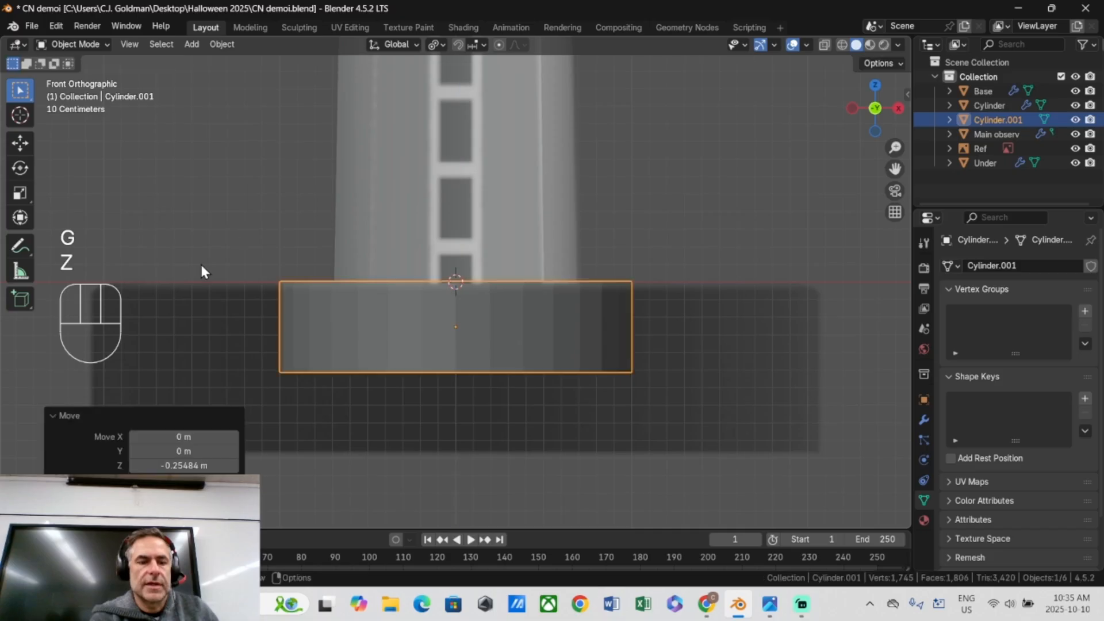
Scale the foot cylinder uniformly to 2.070 to match the reference plinth's width and lower it about 0.245 m along global Z.
{"action": "key", "text": "s"}
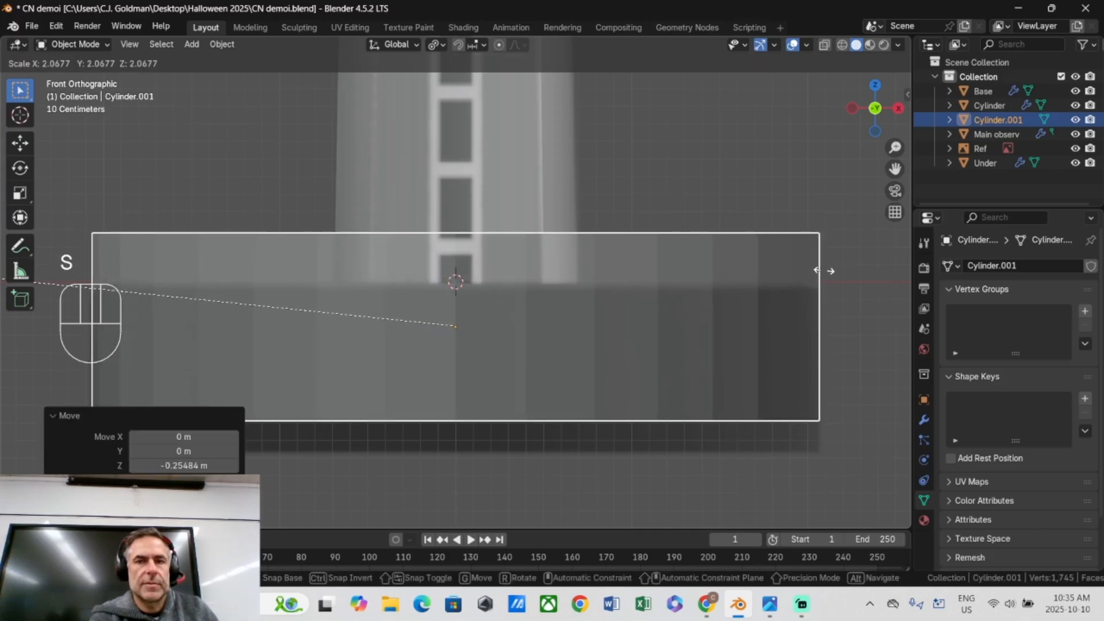
{"action": "left_click", "coordinate": [818, 271]}
{"action": "key", "text": "g"}
{"action": "key", "text": "z"}
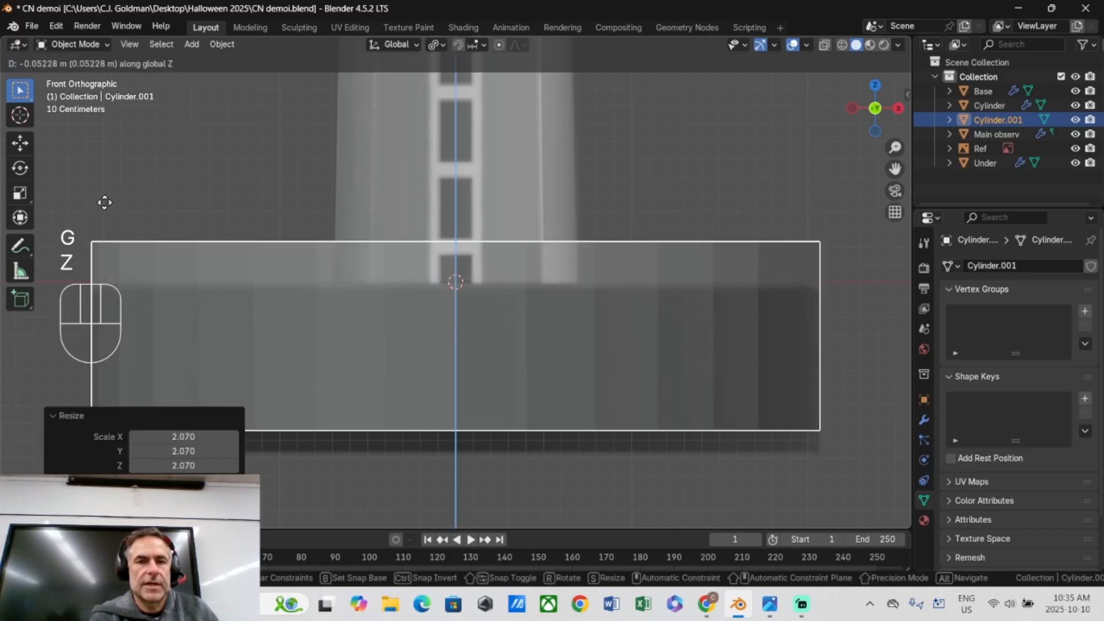
{"action": "left_click", "coordinate": [107, 233]}
{"action": "scroll", "coordinate": [230, 233], "scroll_direction": "down", "scroll_amount": 3}
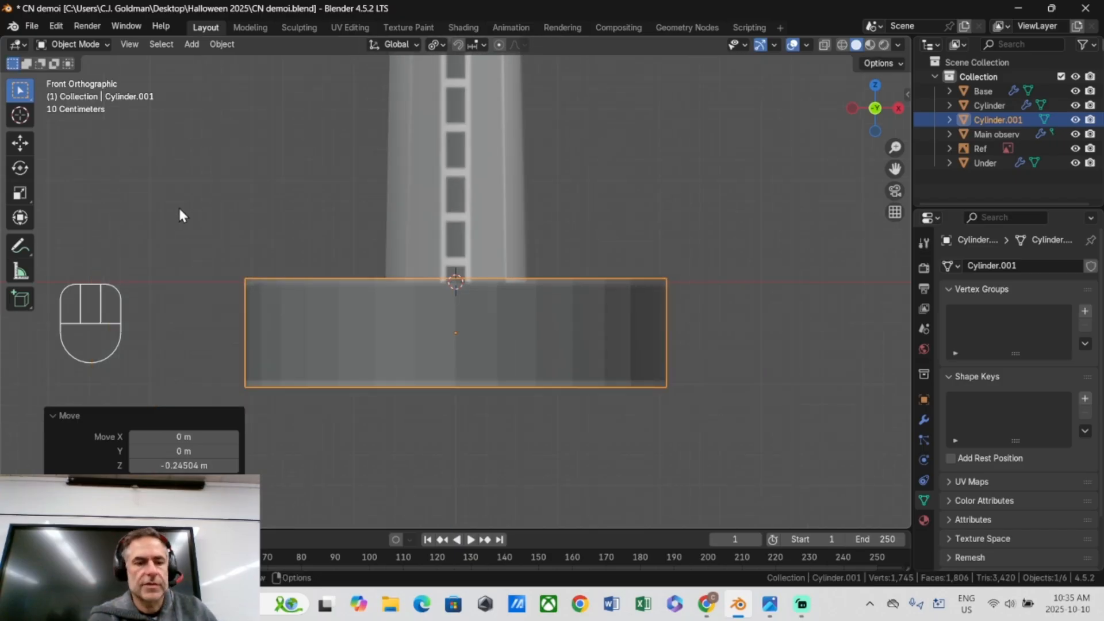
Scale the plinth cylinder to 0.876 along global Z and raise it about 0.034 m to meet the tower's foot.
{"action": "key", "text": "s"}
{"action": "key", "text": "z"}
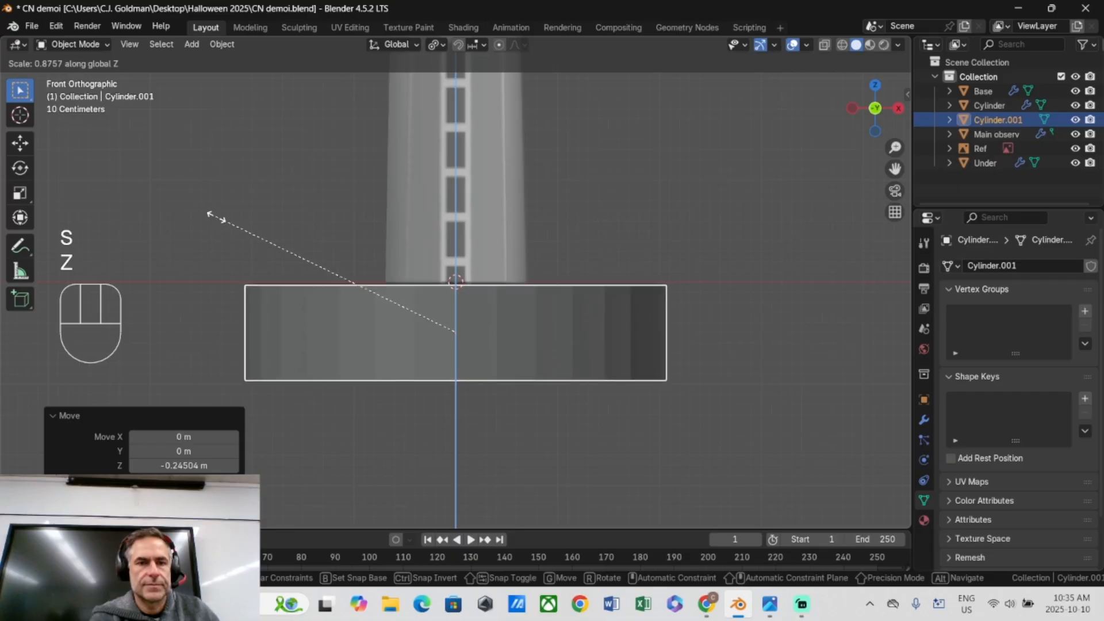
{"action": "left_click", "coordinate": [216, 215]}
{"action": "key", "text": "g"}
{"action": "key", "text": "z"}
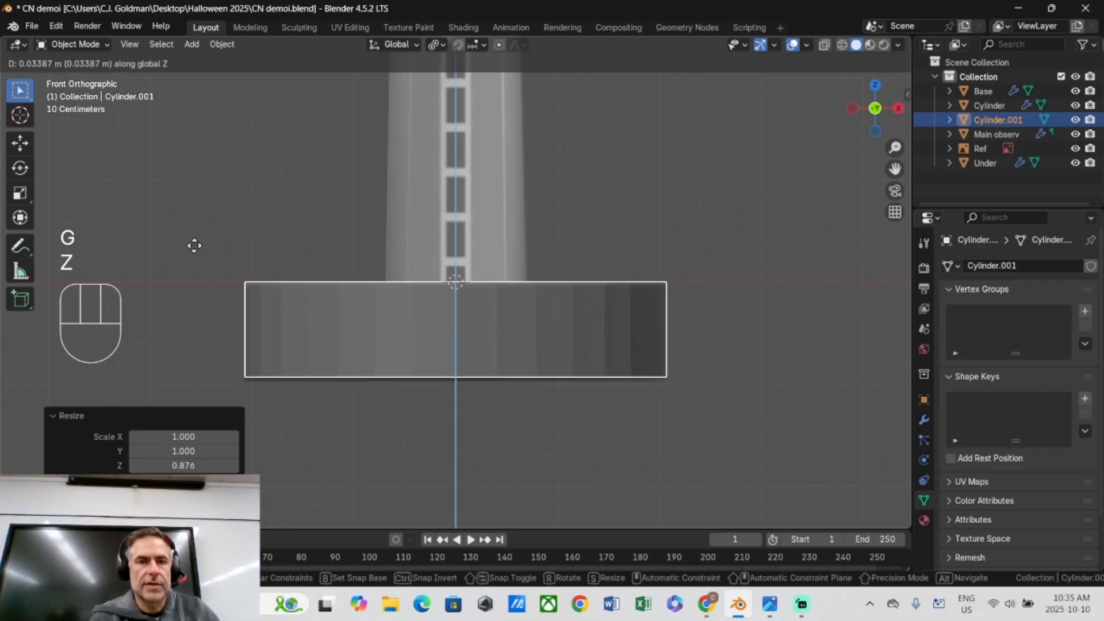
{"action": "left_click", "coordinate": [194, 246]}
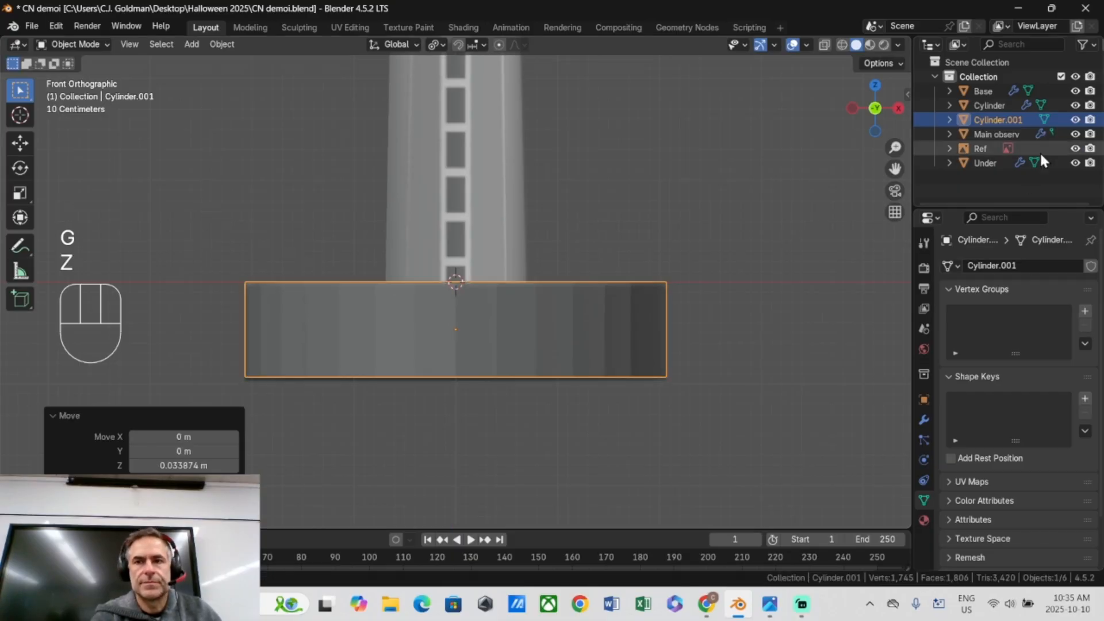
Hide the reference image and apply Shade Auto Smooth to the plinth cylinder.
{"action": "left_click", "coordinate": [1076, 149]}
{"action": "middle_click_drag", "start_coordinate": [437, 333], "coordinate": [544, 303]}
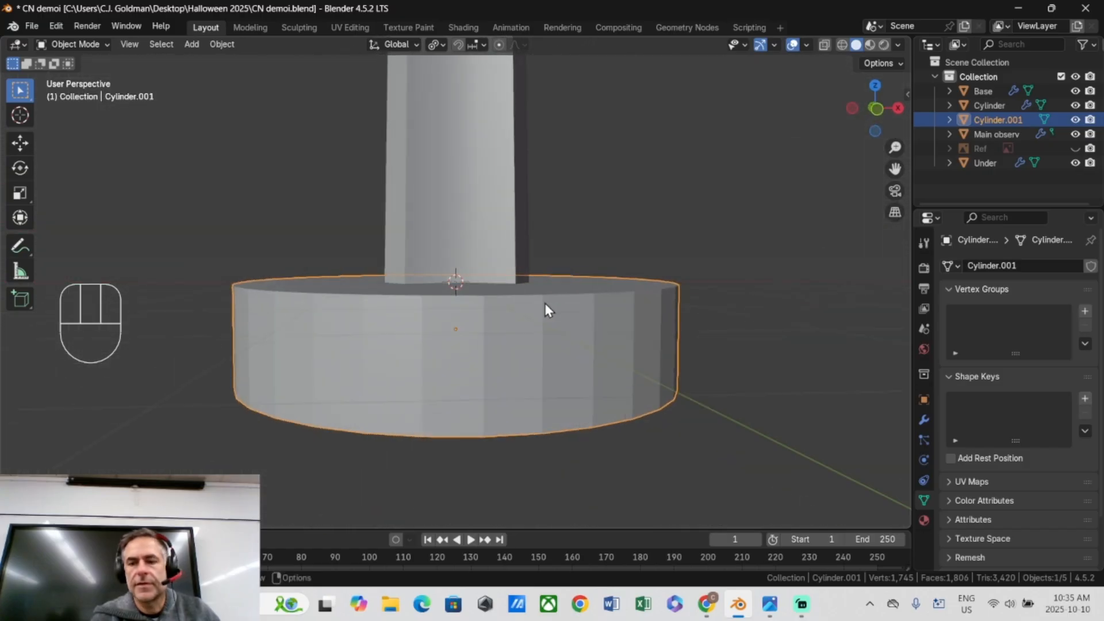
{"action": "right_click", "coordinate": [296, 333]}
{"action": "left_click", "coordinate": [246, 304]}
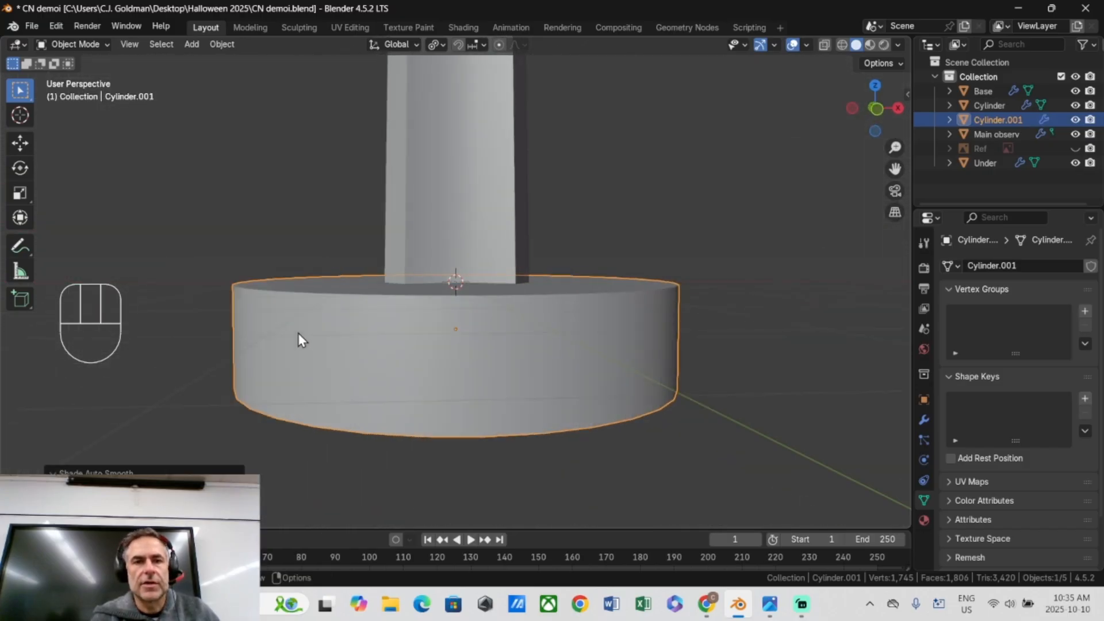
Frame the whole tower in front view and save the file CN demoi.blend.
{"action": "scroll", "coordinate": [300, 332], "scroll_direction": "down", "scroll_amount": 3}
{"action": "key", "text": "KP_1"}
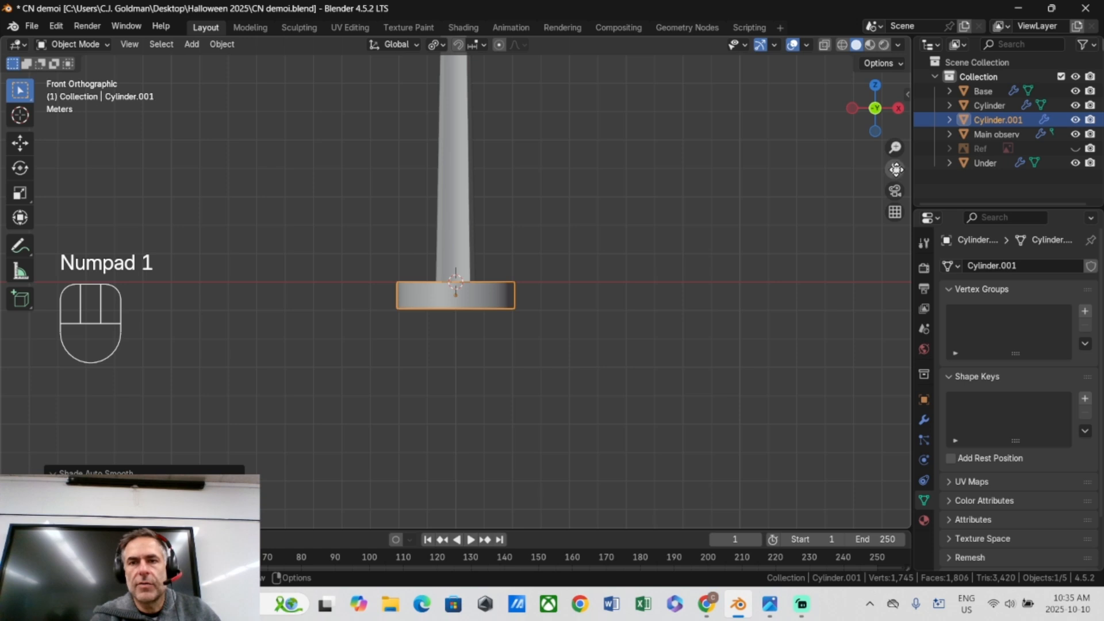
{"action": "left_click_drag", "start_coordinate": [896, 169], "coordinate": [919, 534]}
{"action": "scroll", "coordinate": [762, 173], "scroll_direction": "down", "scroll_amount": 3}
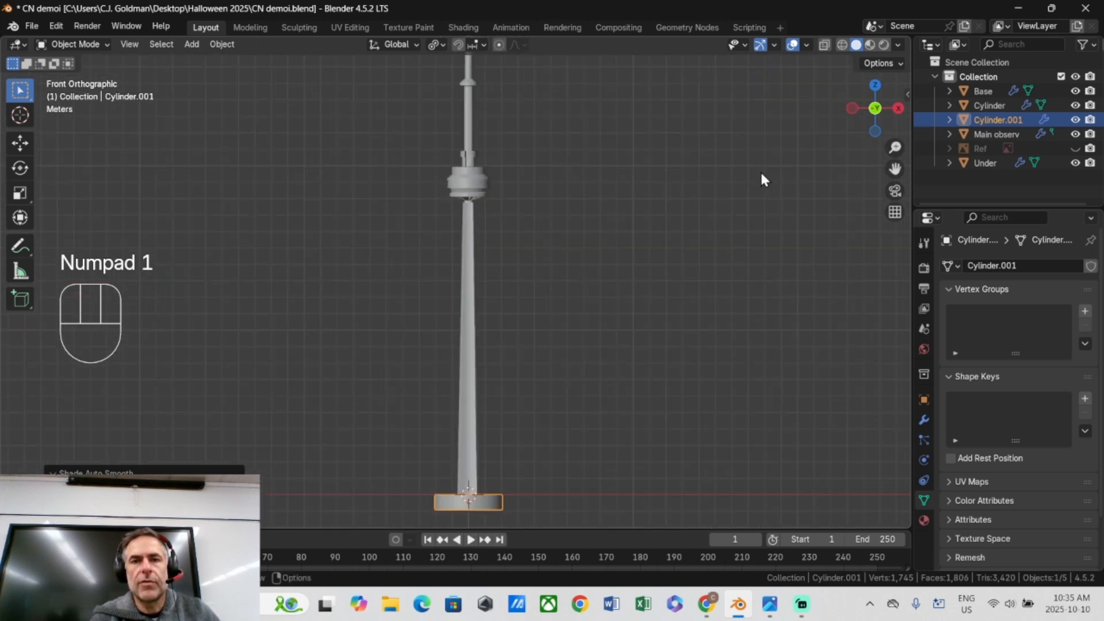
{"action": "left_click_drag", "start_coordinate": [895, 169], "coordinate": [903, 239]}
{"action": "scroll", "coordinate": [669, 203], "scroll_direction": "down", "scroll_amount": 2}
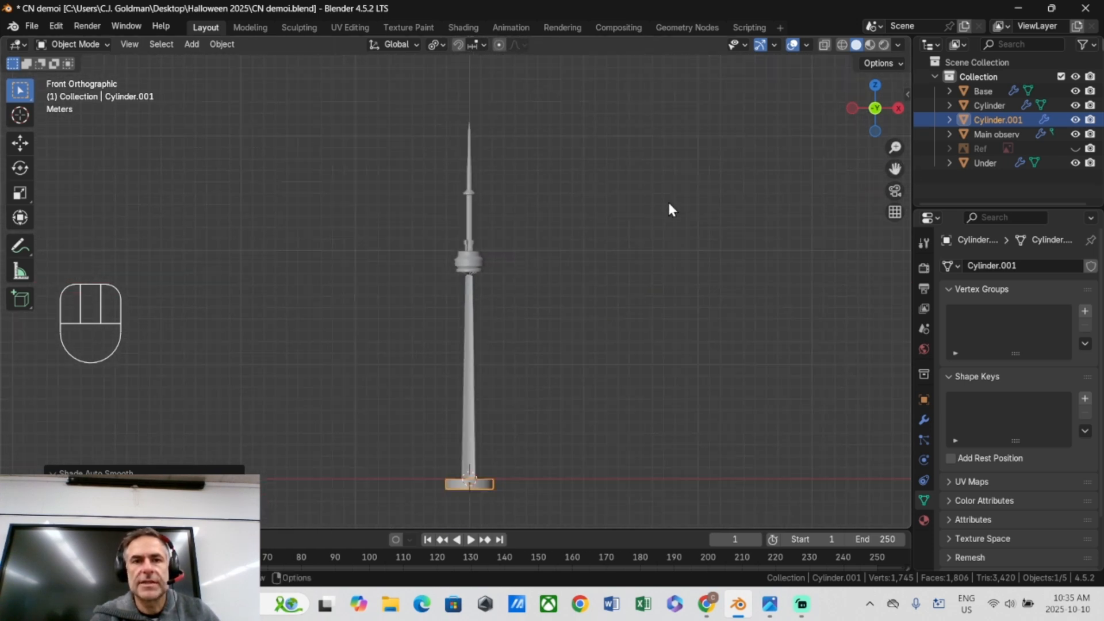
{"action": "left_click_drag", "start_coordinate": [895, 169], "coordinate": [899, 140]}
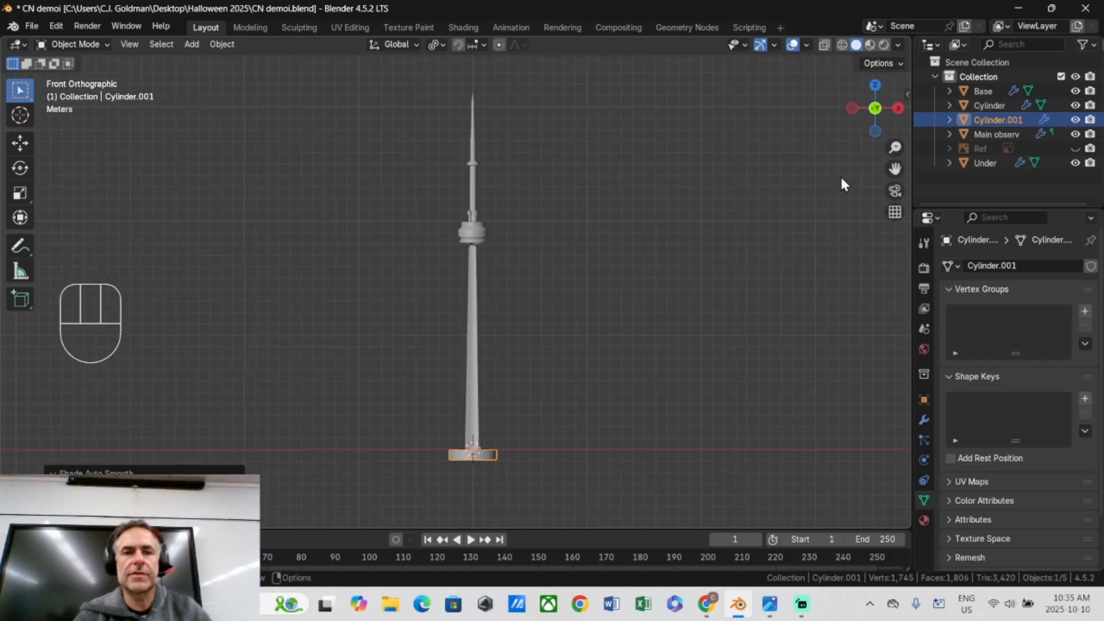
{"action": "key", "text": "ctrl+s"}
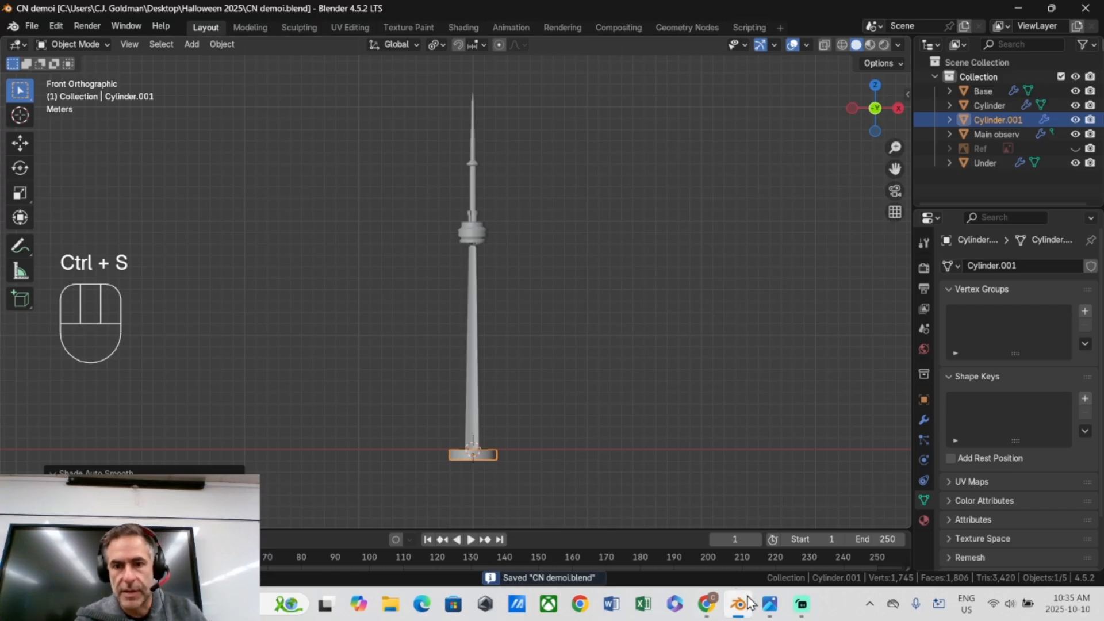
{"action": "left_click", "coordinate": [802, 604]}
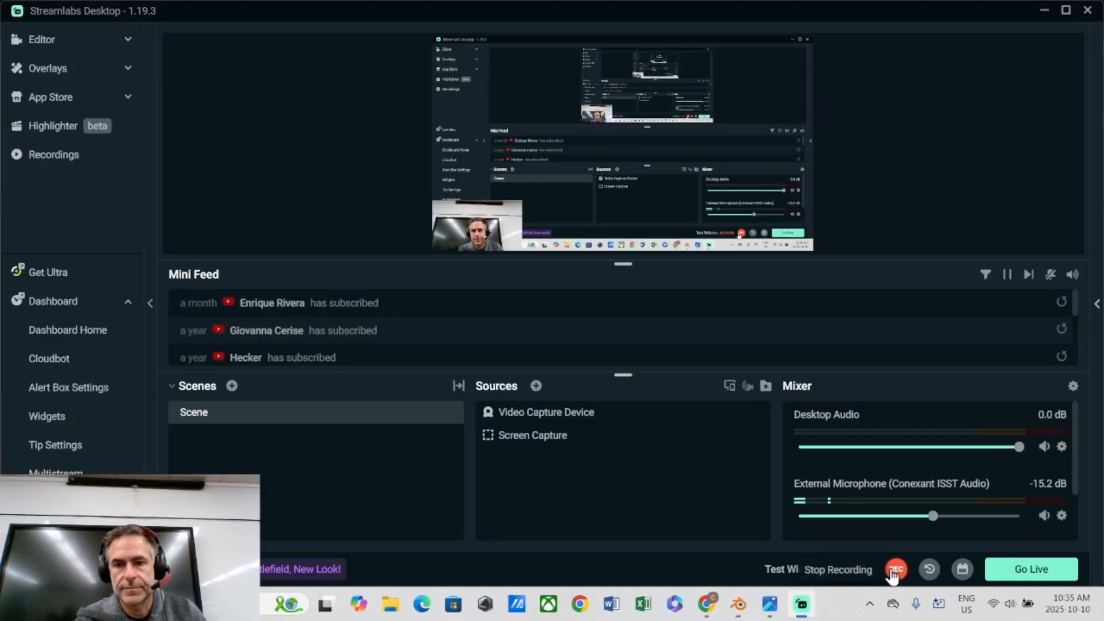